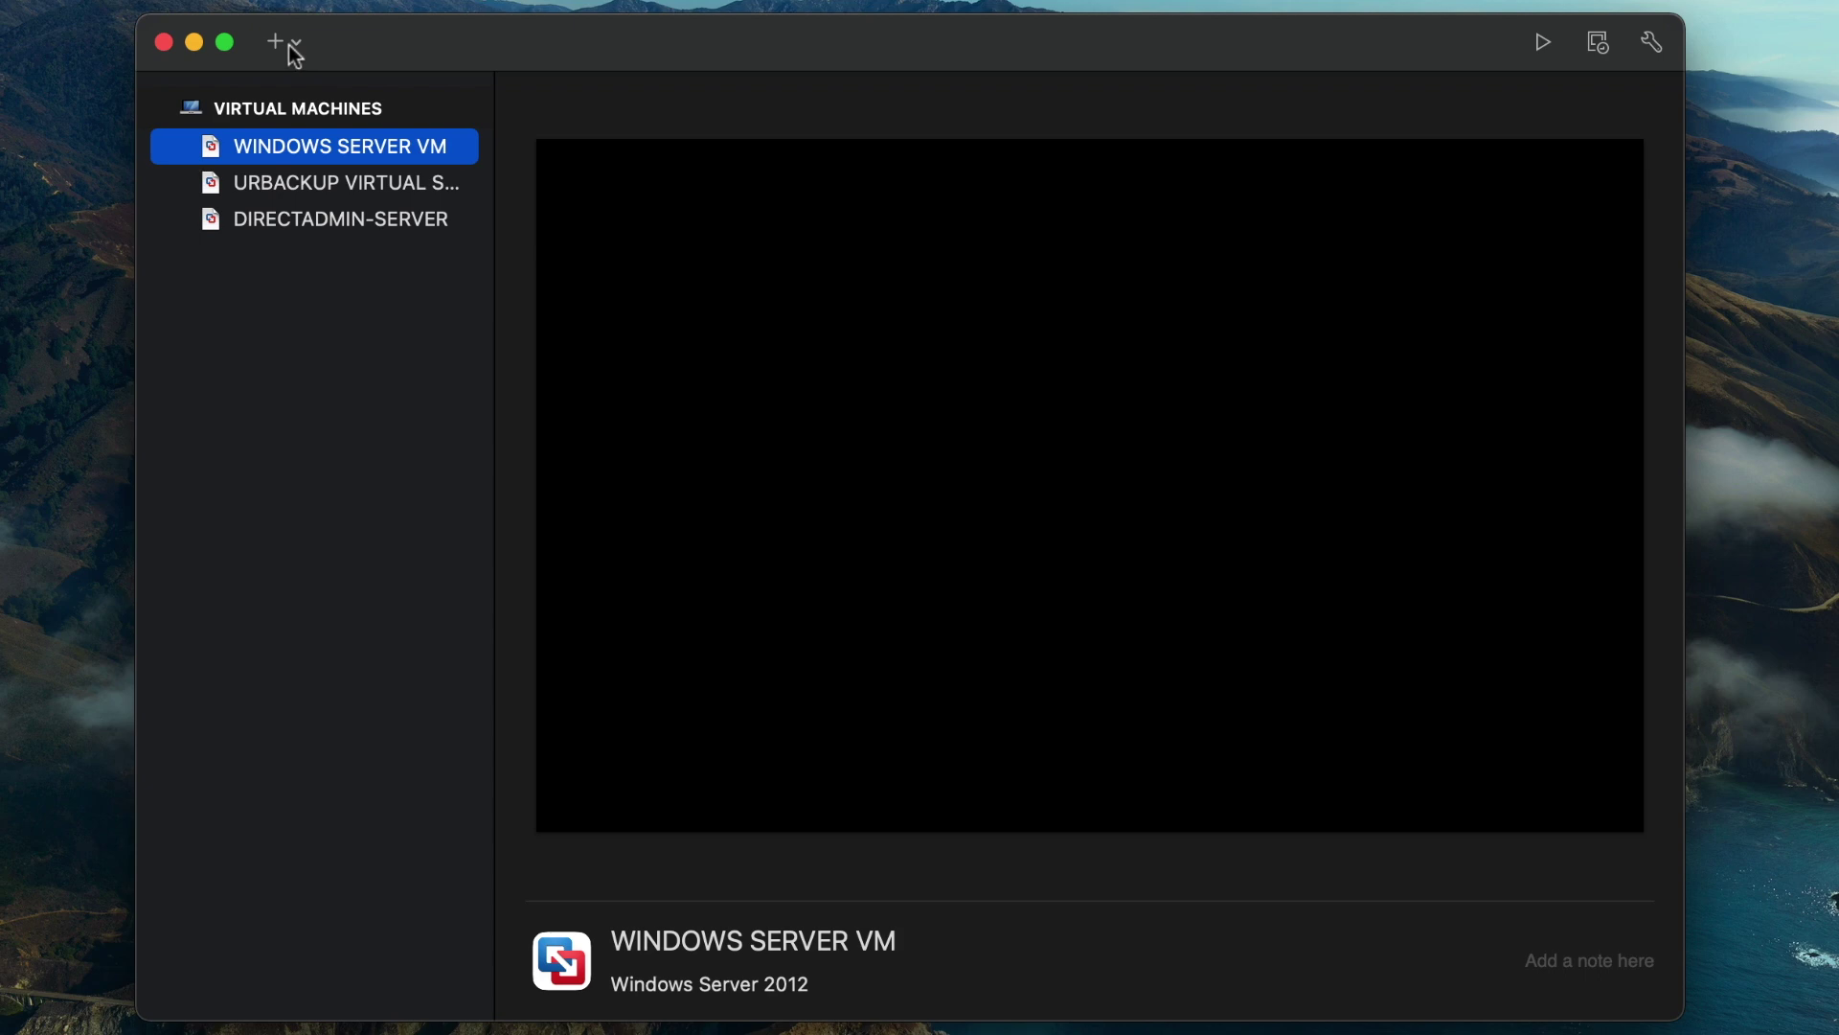
# Step: Create a new VM from the ubuntu-22.04.1-live-server ISO, keeping UEFI firmware
pyautogui.click(289, 44)
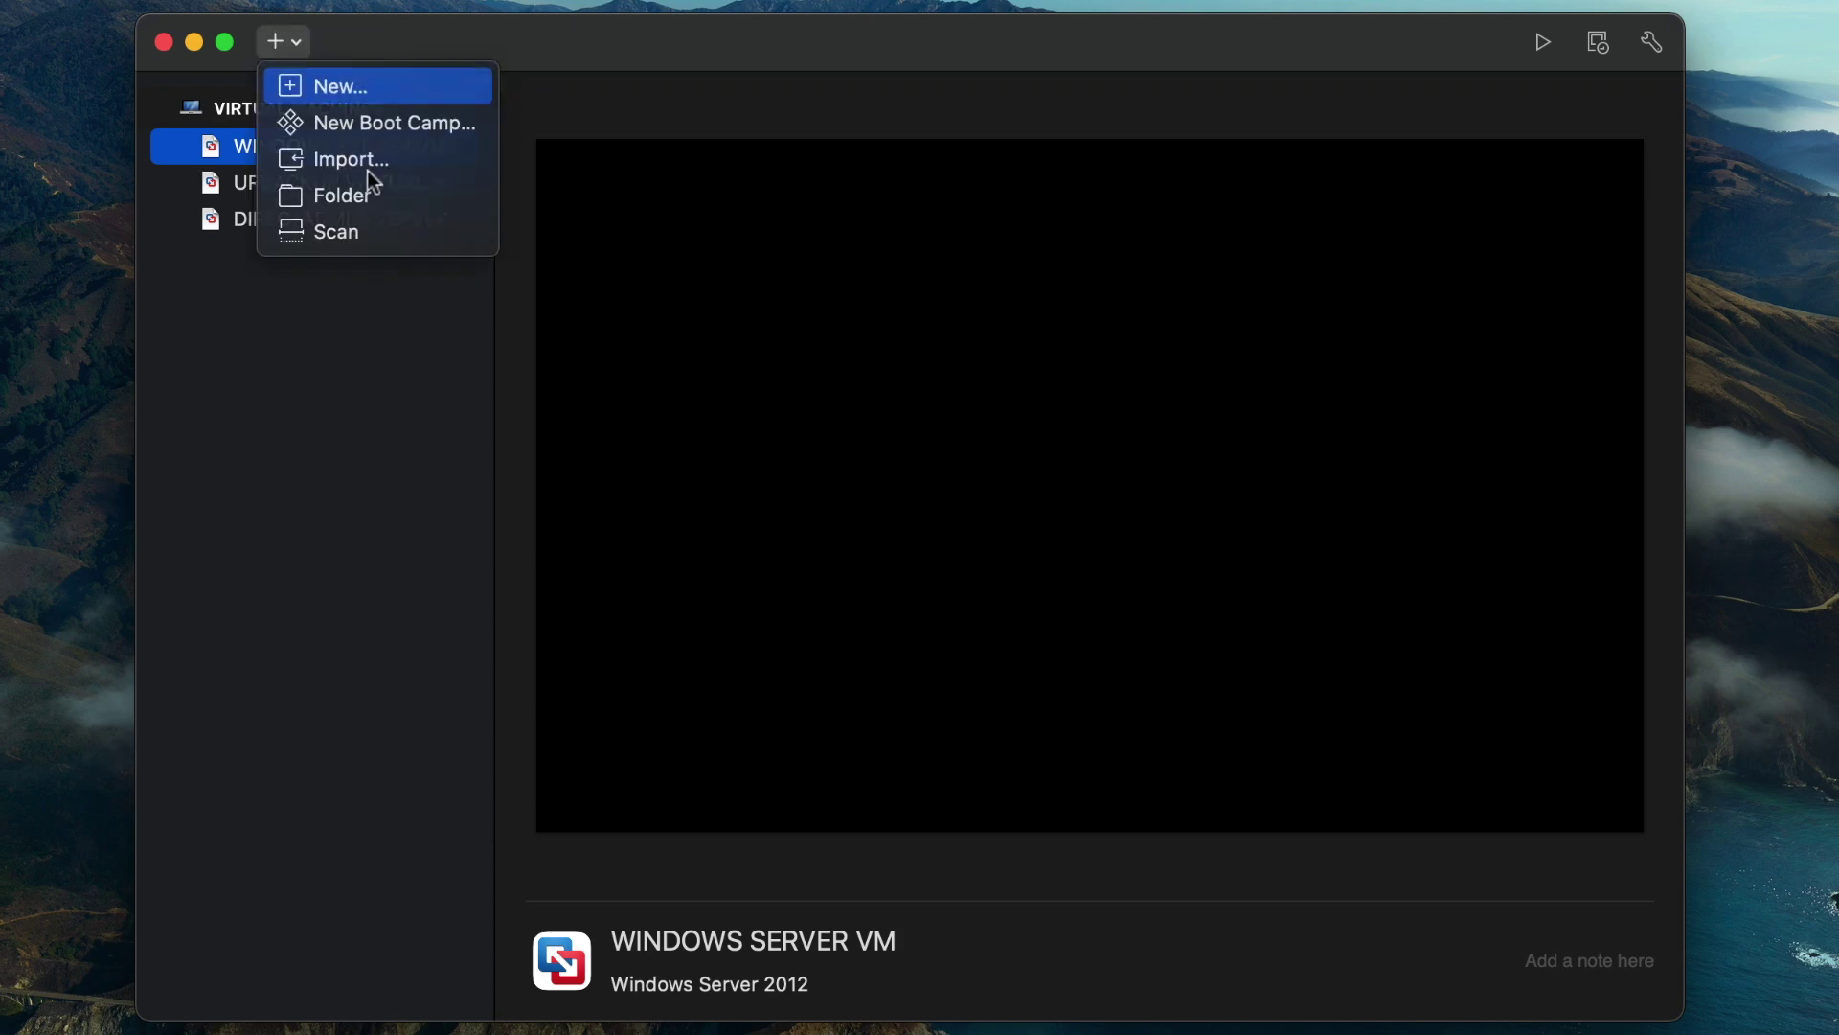
pyautogui.click(332, 88)
pyautogui.click(728, 253)
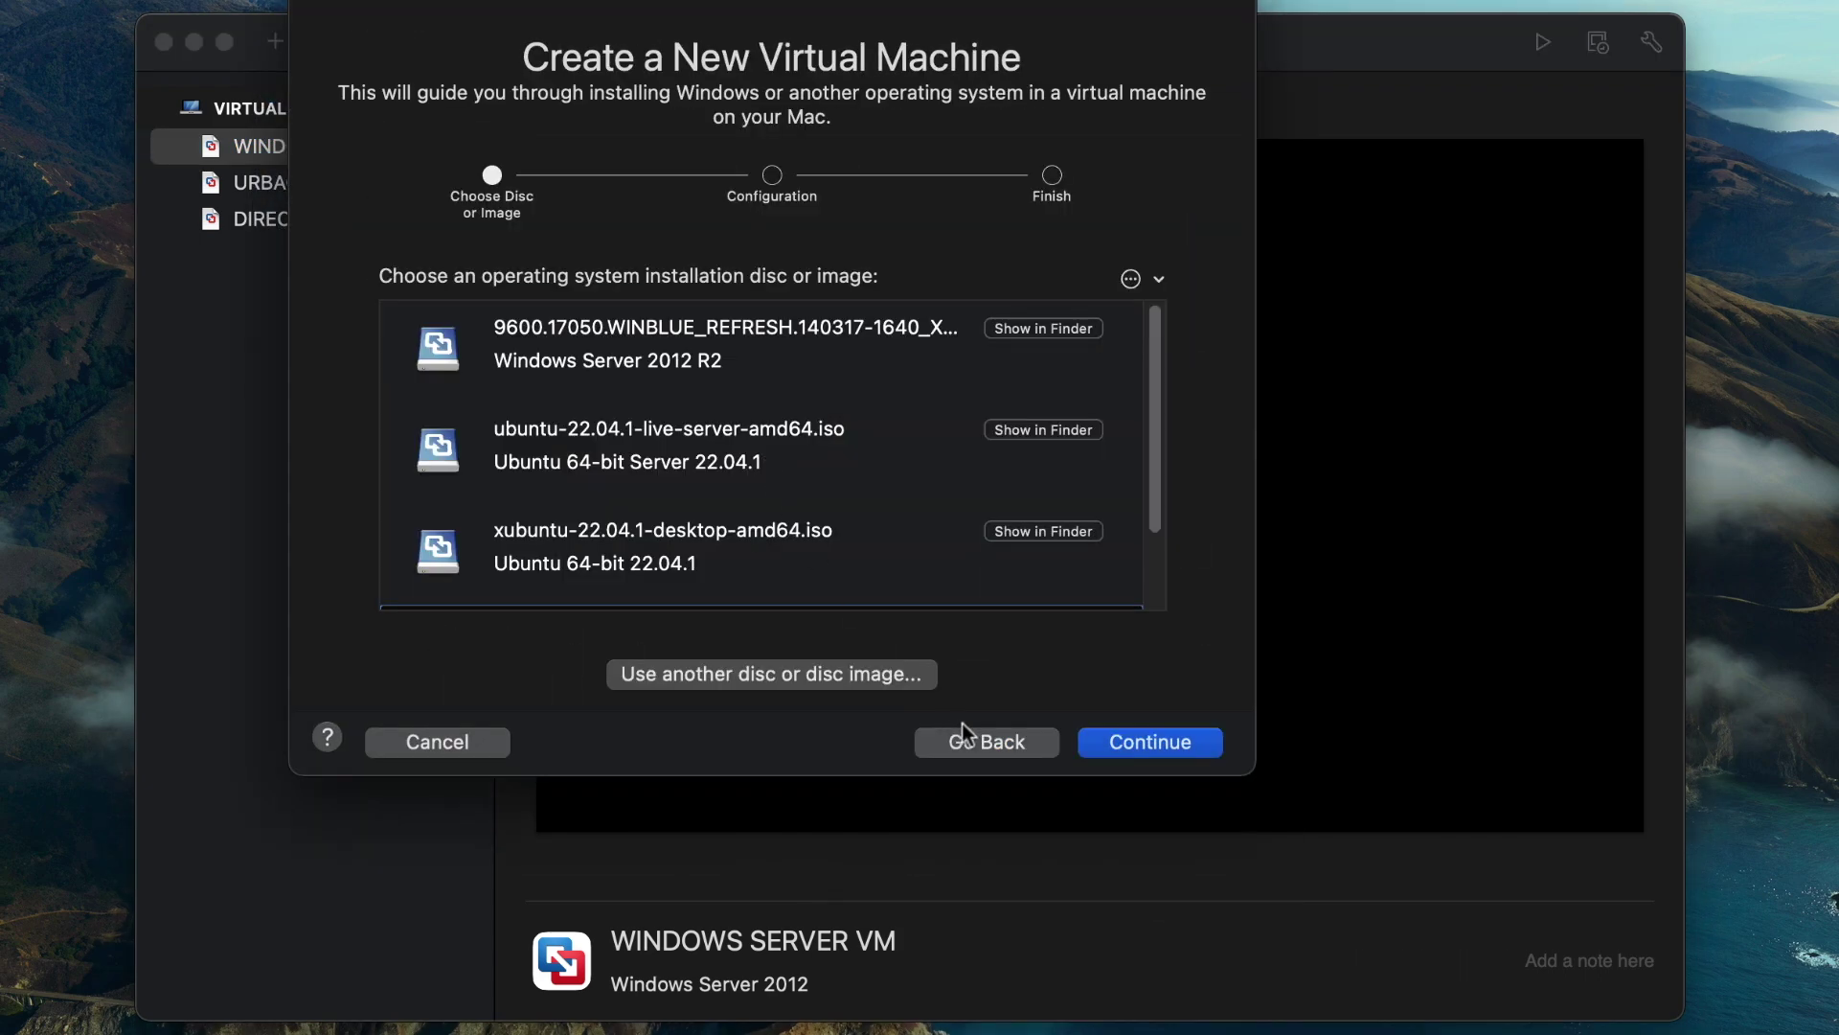
pyautogui.click(819, 426)
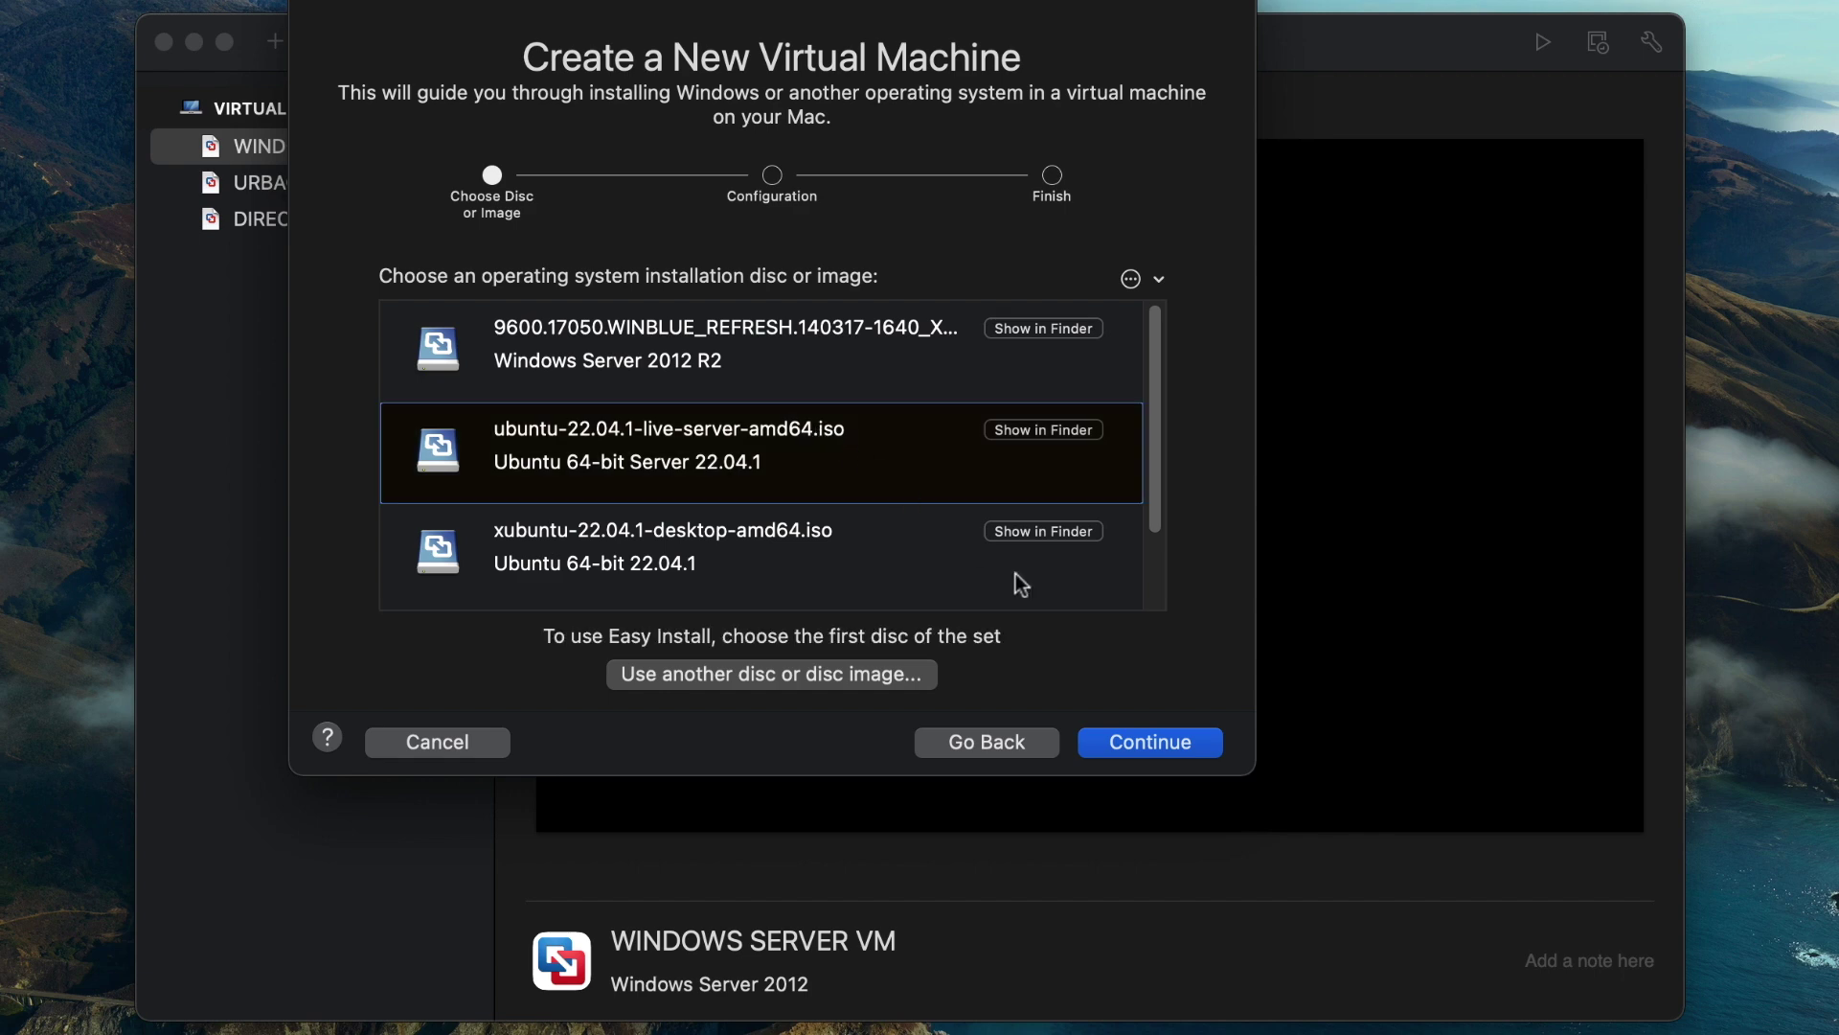
pyautogui.click(1166, 738)
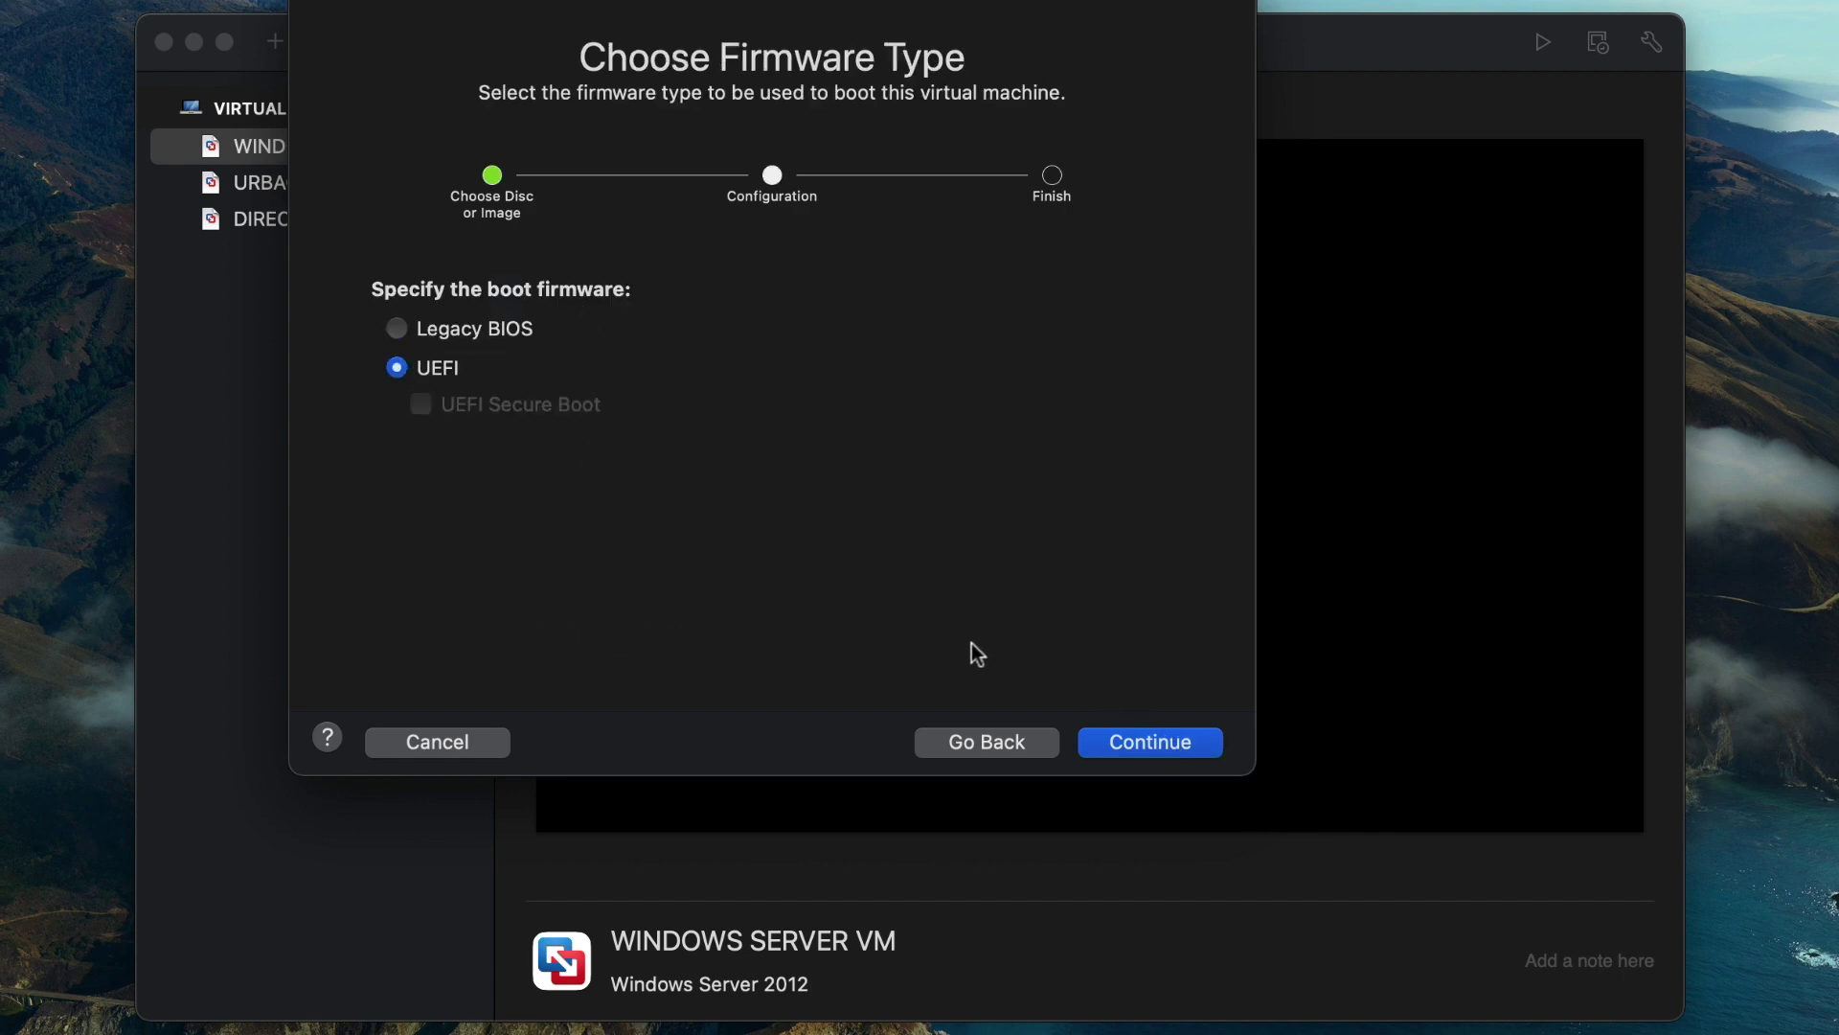
pyautogui.click(1163, 743)
# Step: Name the virtual machine 'REVIVE ADSERVER' and save it
pyautogui.click(738, 666)
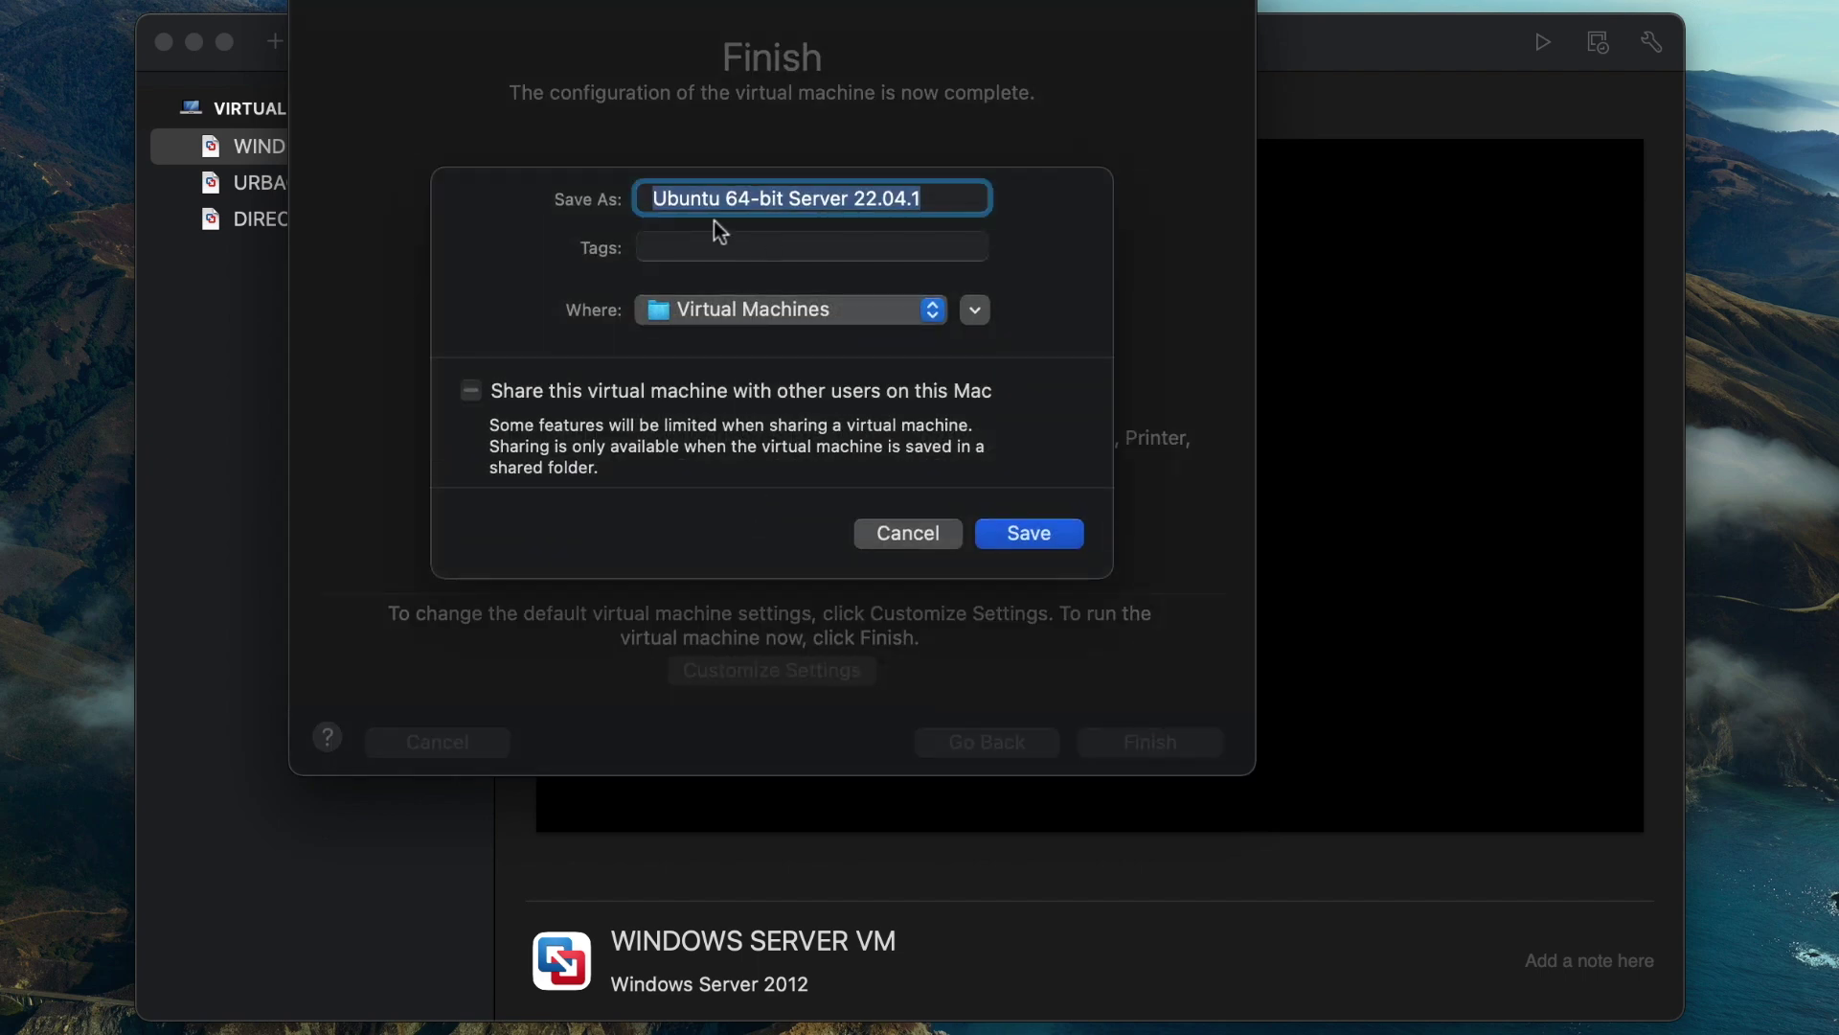
pyautogui.press('BackSpace')
pyautogui.write('REVIVE ADSERVER')
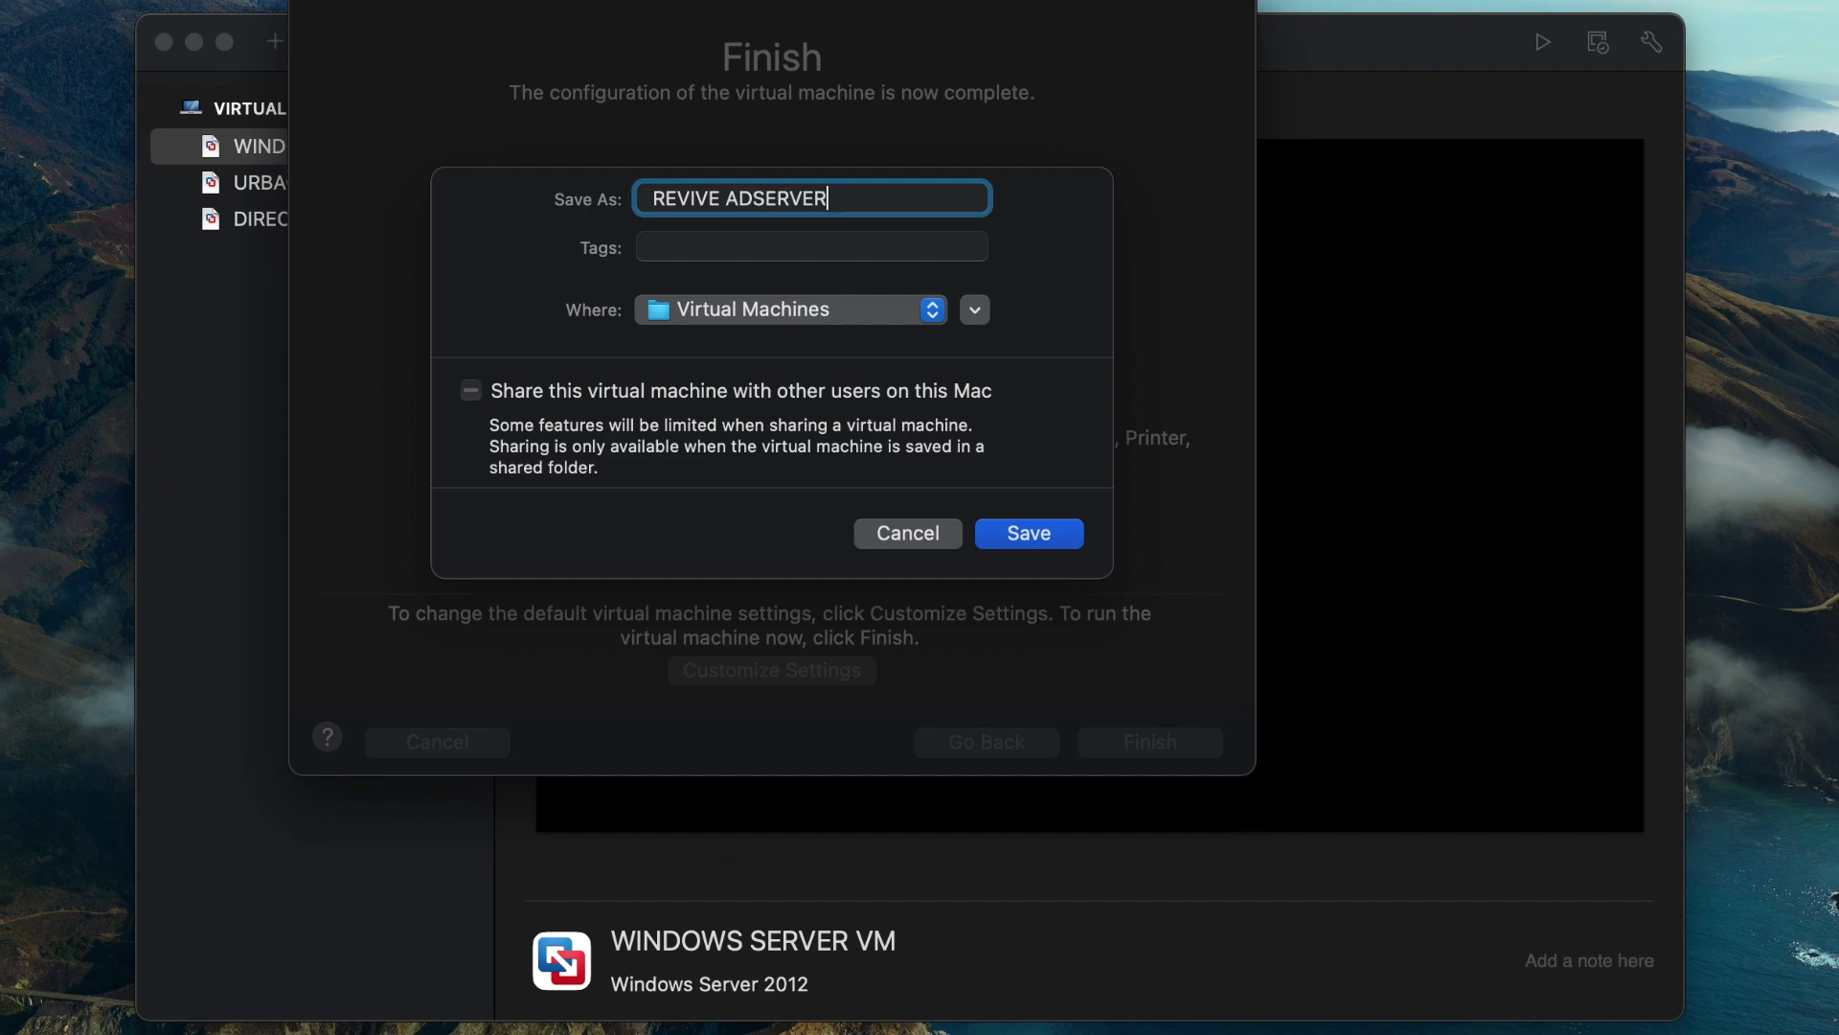
pyautogui.click(1017, 533)
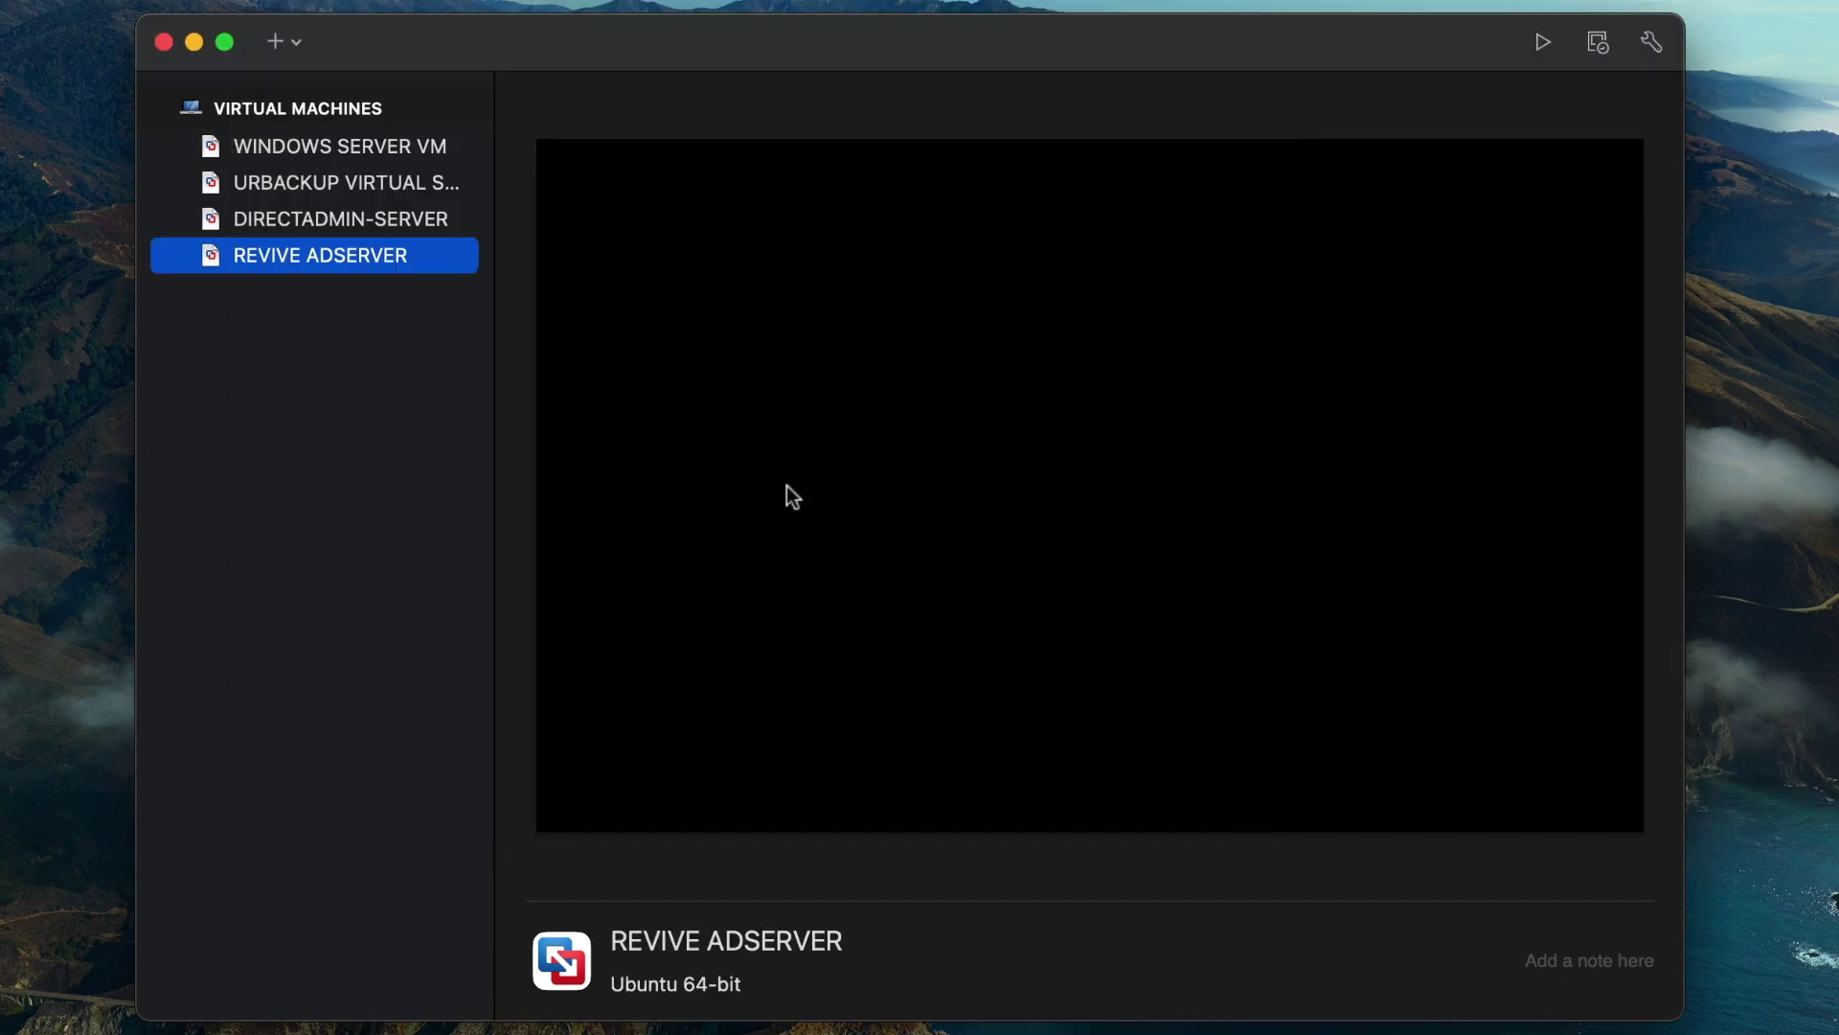
# Step: Set the VM's network adapter to Private to my Mac
pyautogui.click(699, 298)
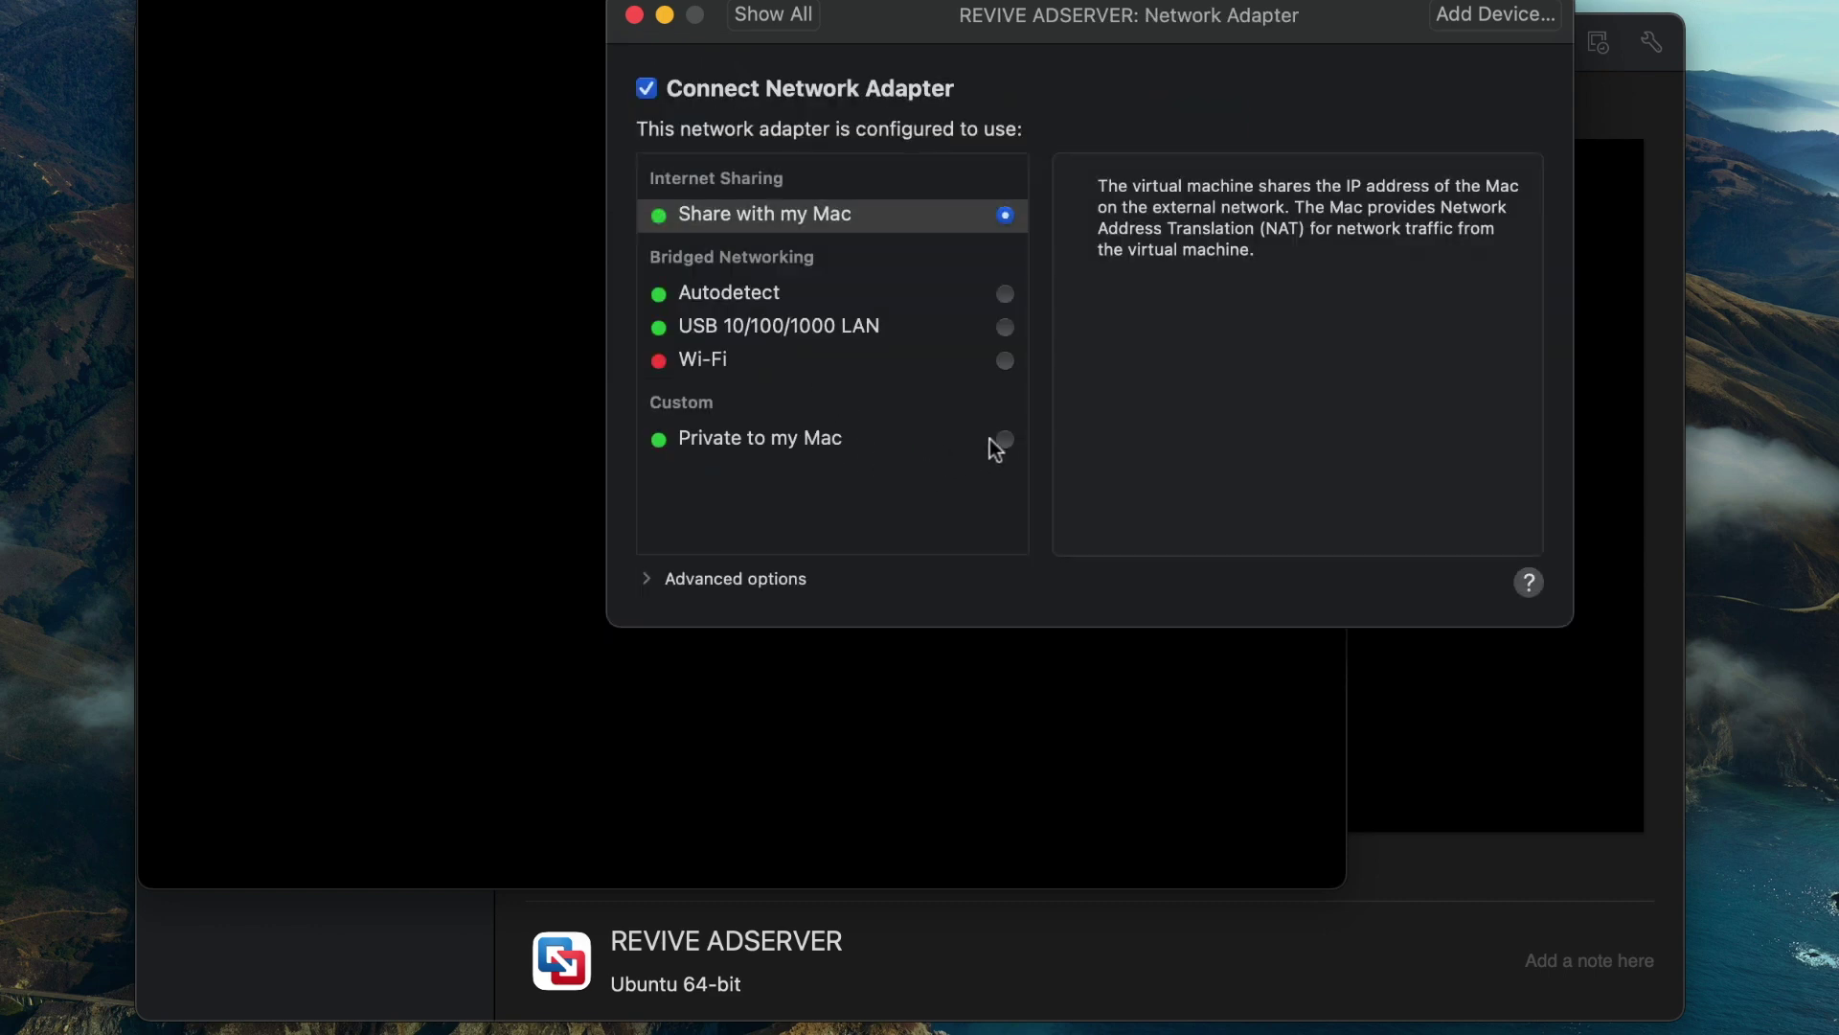
pyautogui.click(1002, 437)
pyautogui.click(786, 15)
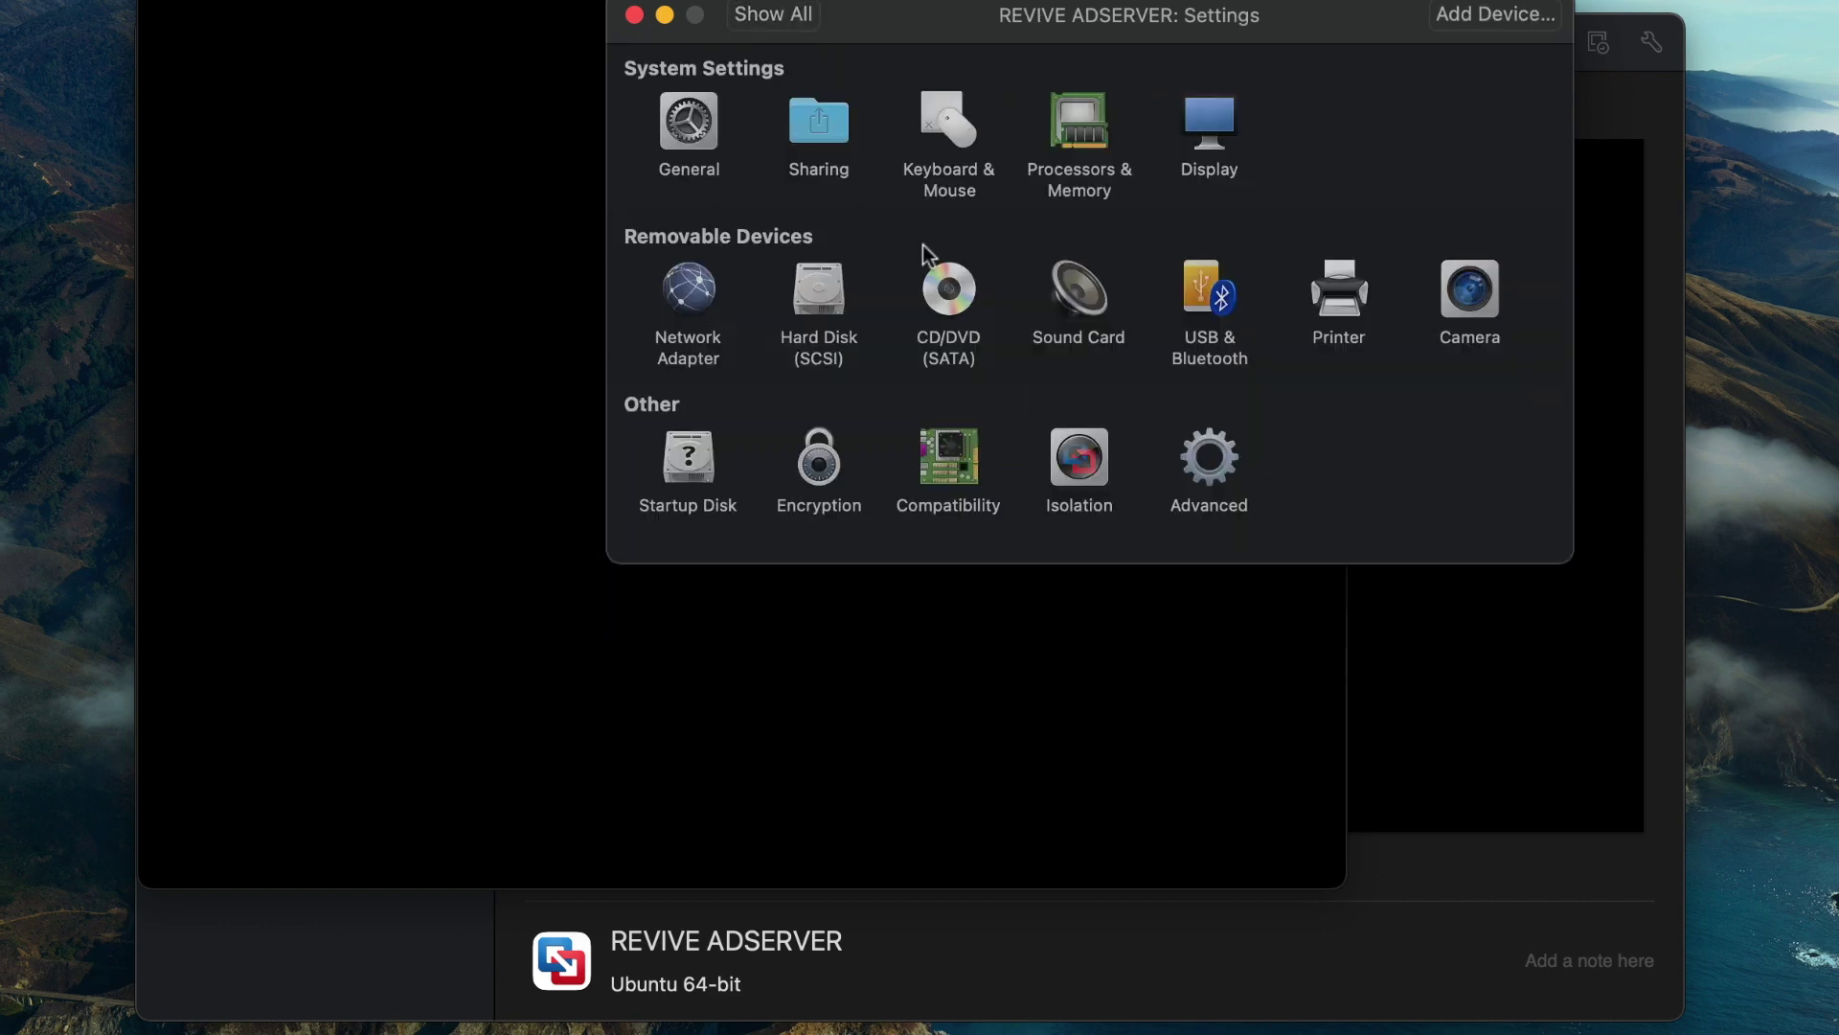
# Step: Review the 2-core, 4096 MB processor and memory settings, then start REVIVE ADSERVER
pyautogui.click(1098, 160)
pyautogui.click(773, 15)
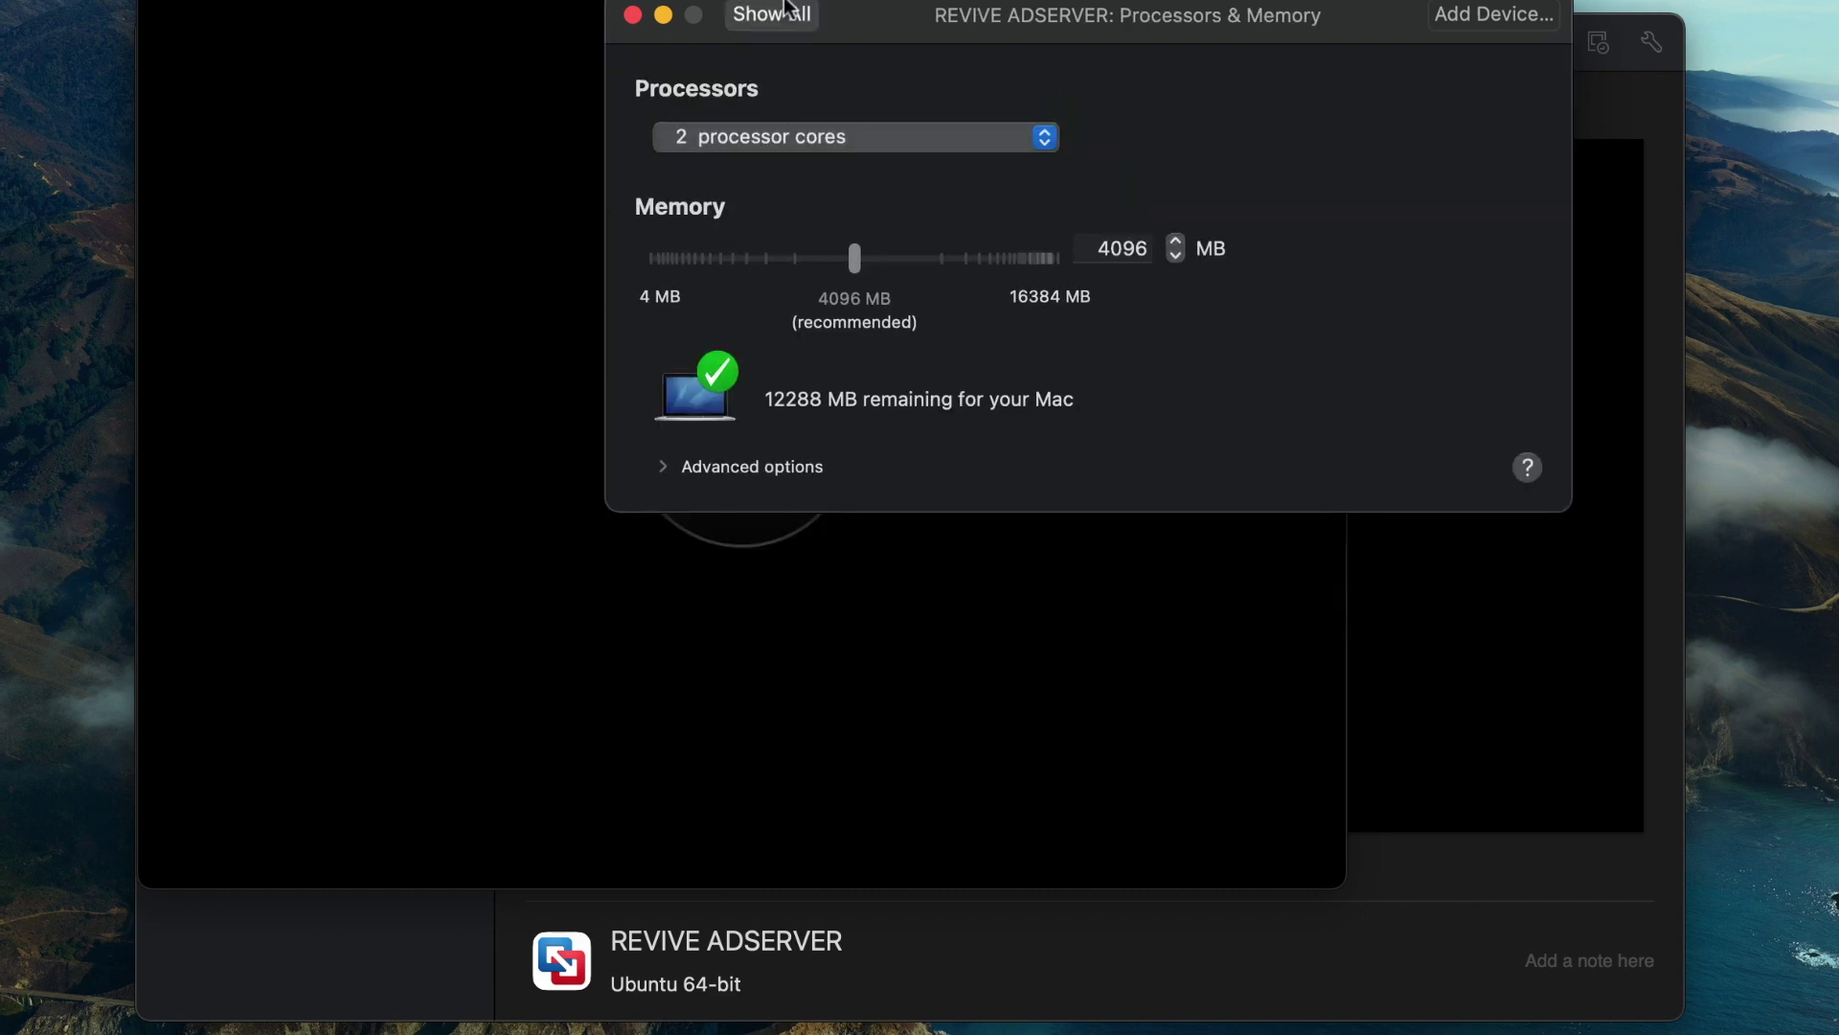
pyautogui.click(633, 14)
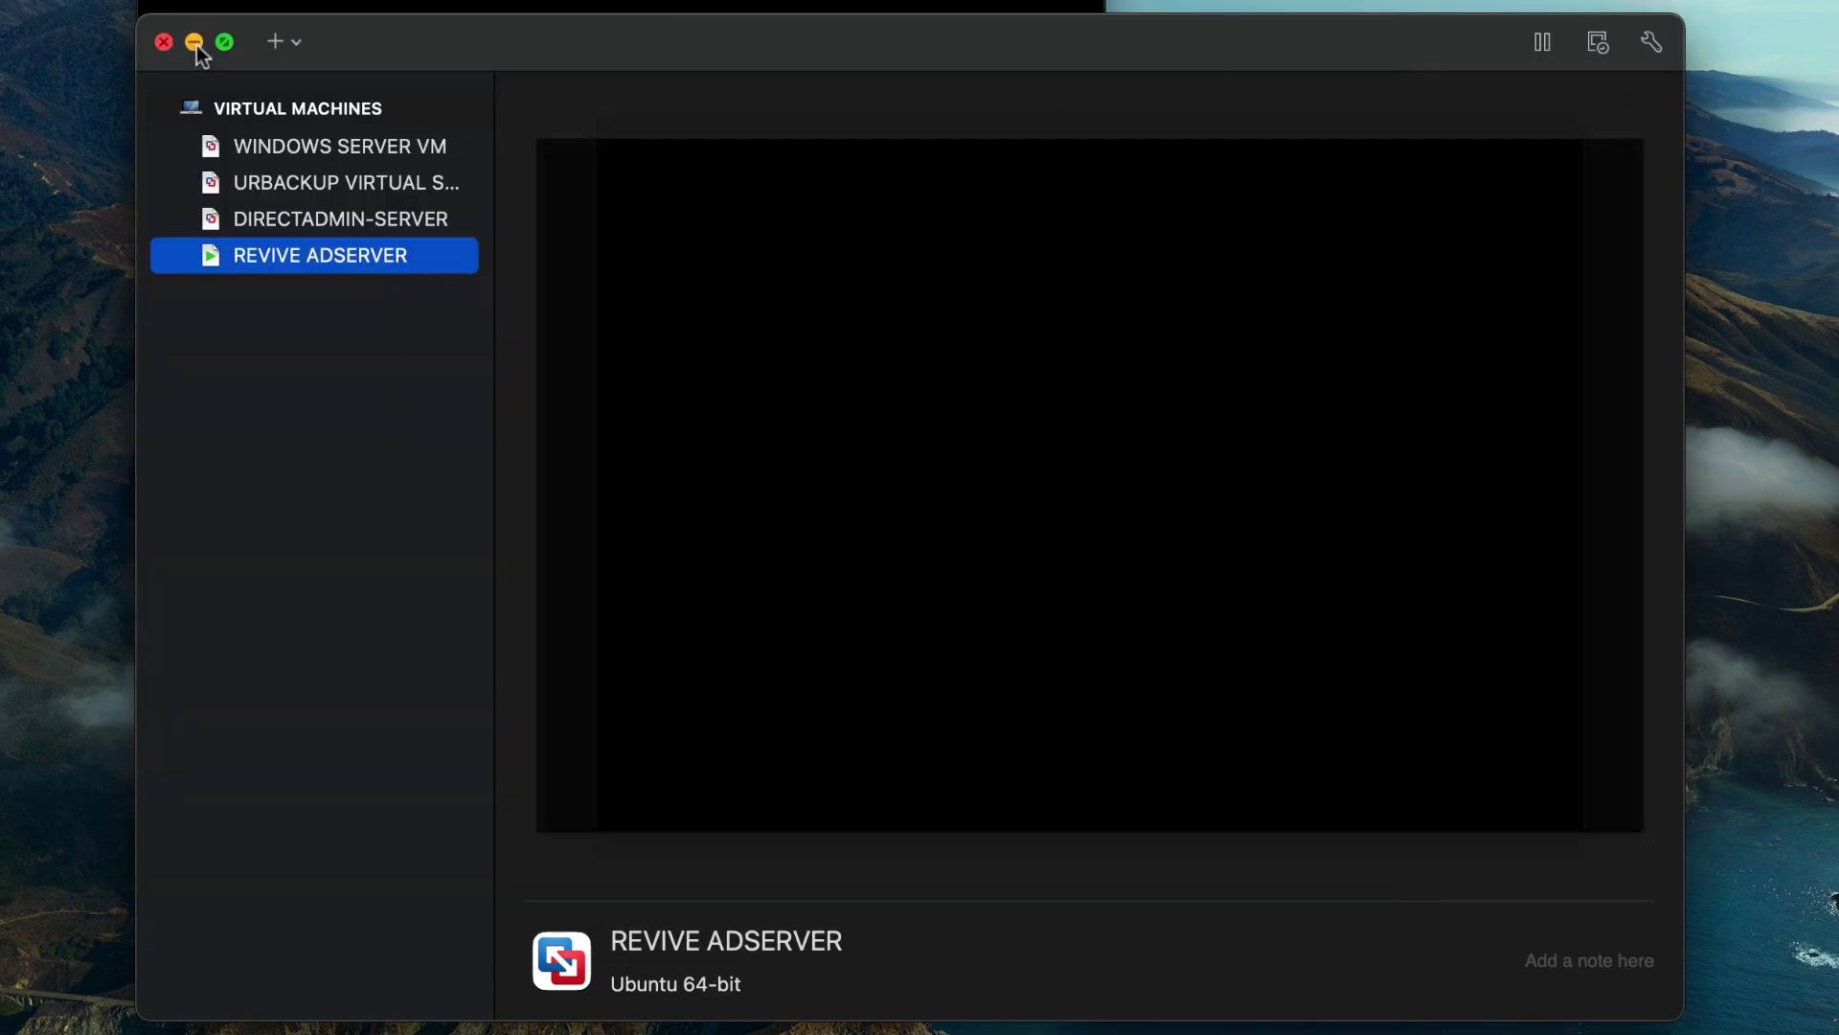
pyautogui.click(219, 41)
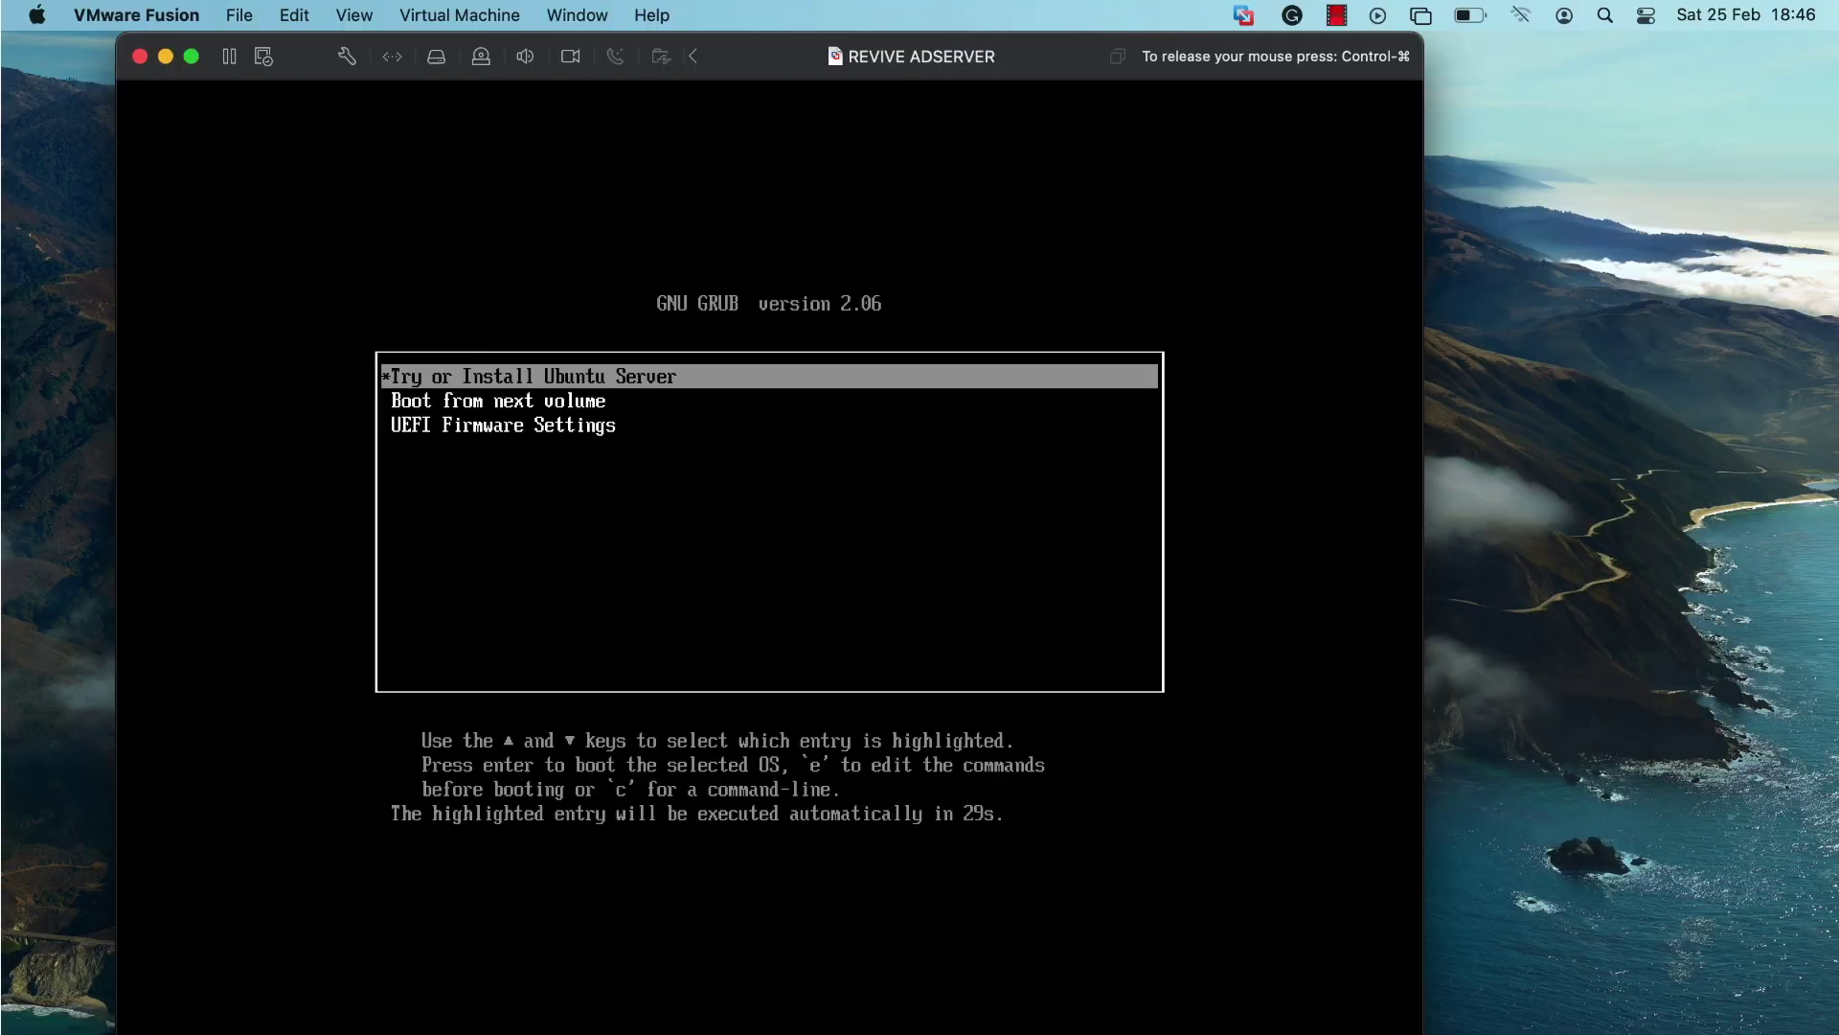
# Step: Boot the Ubuntu Server installer in English with default keyboard and whole-disk LVM storage
pyautogui.press('Return')
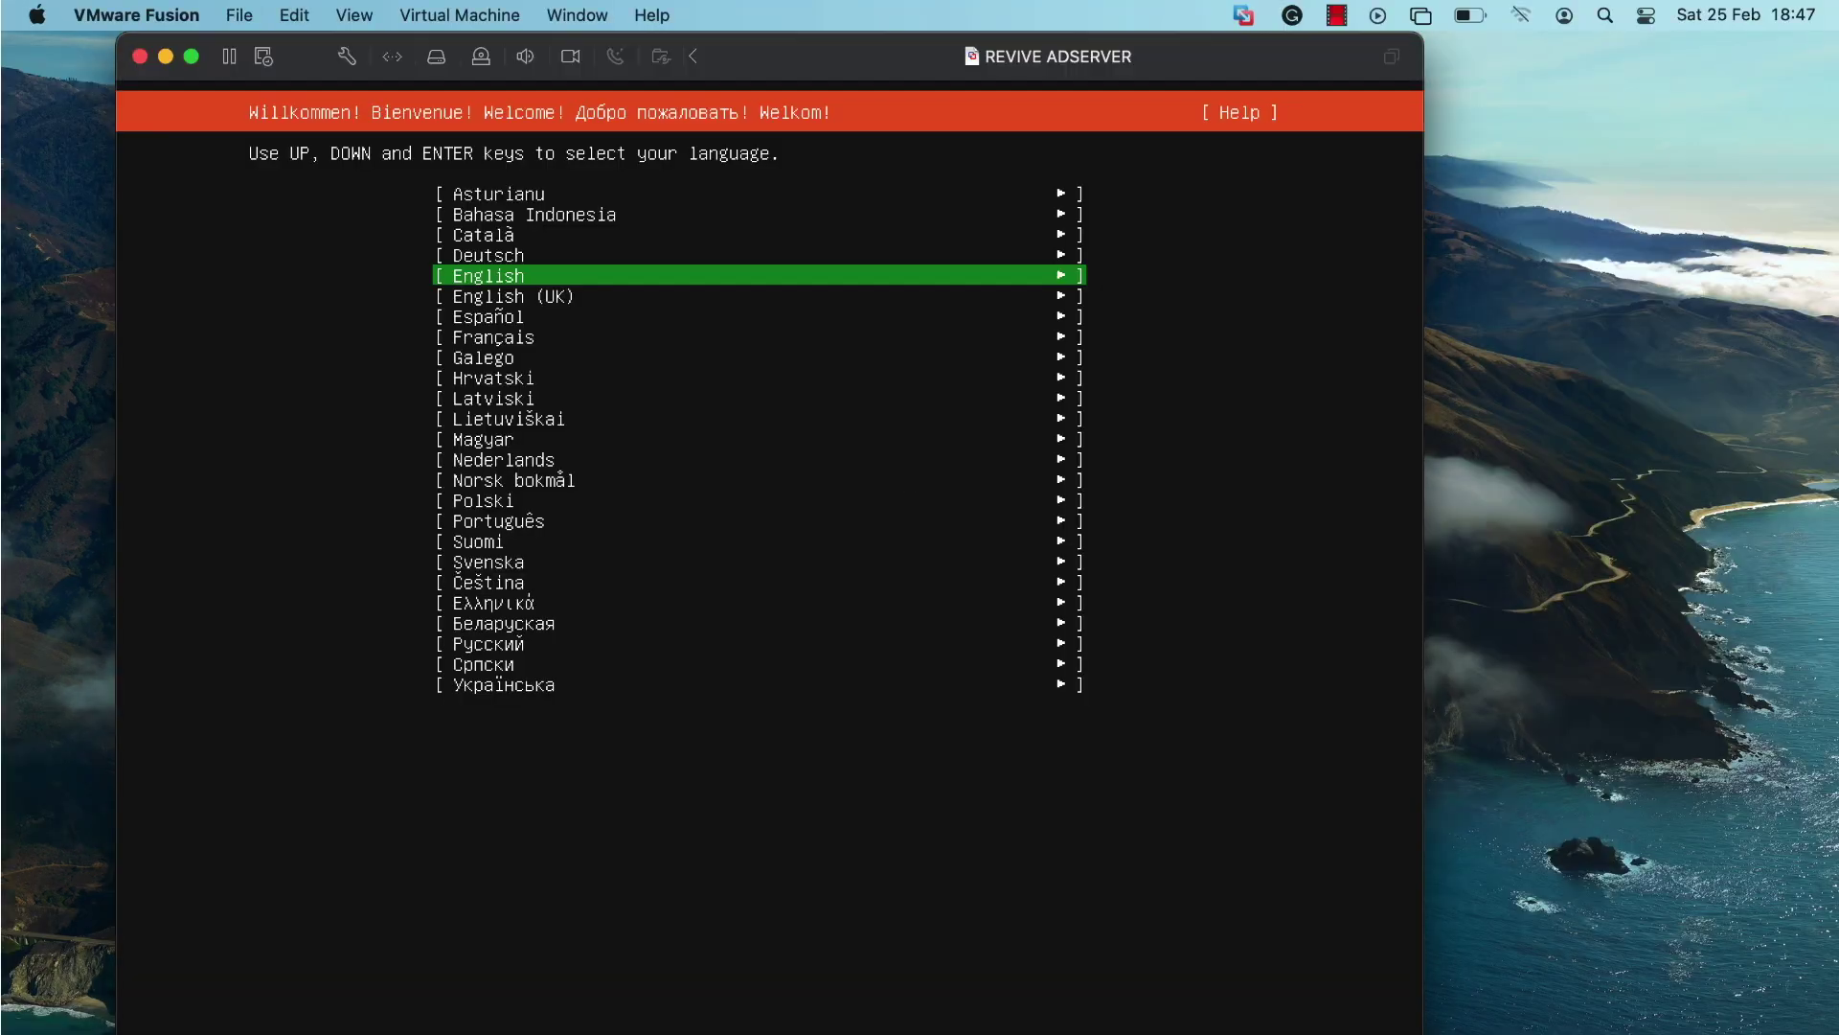
pyautogui.press('Return')
pyautogui.press('Return')
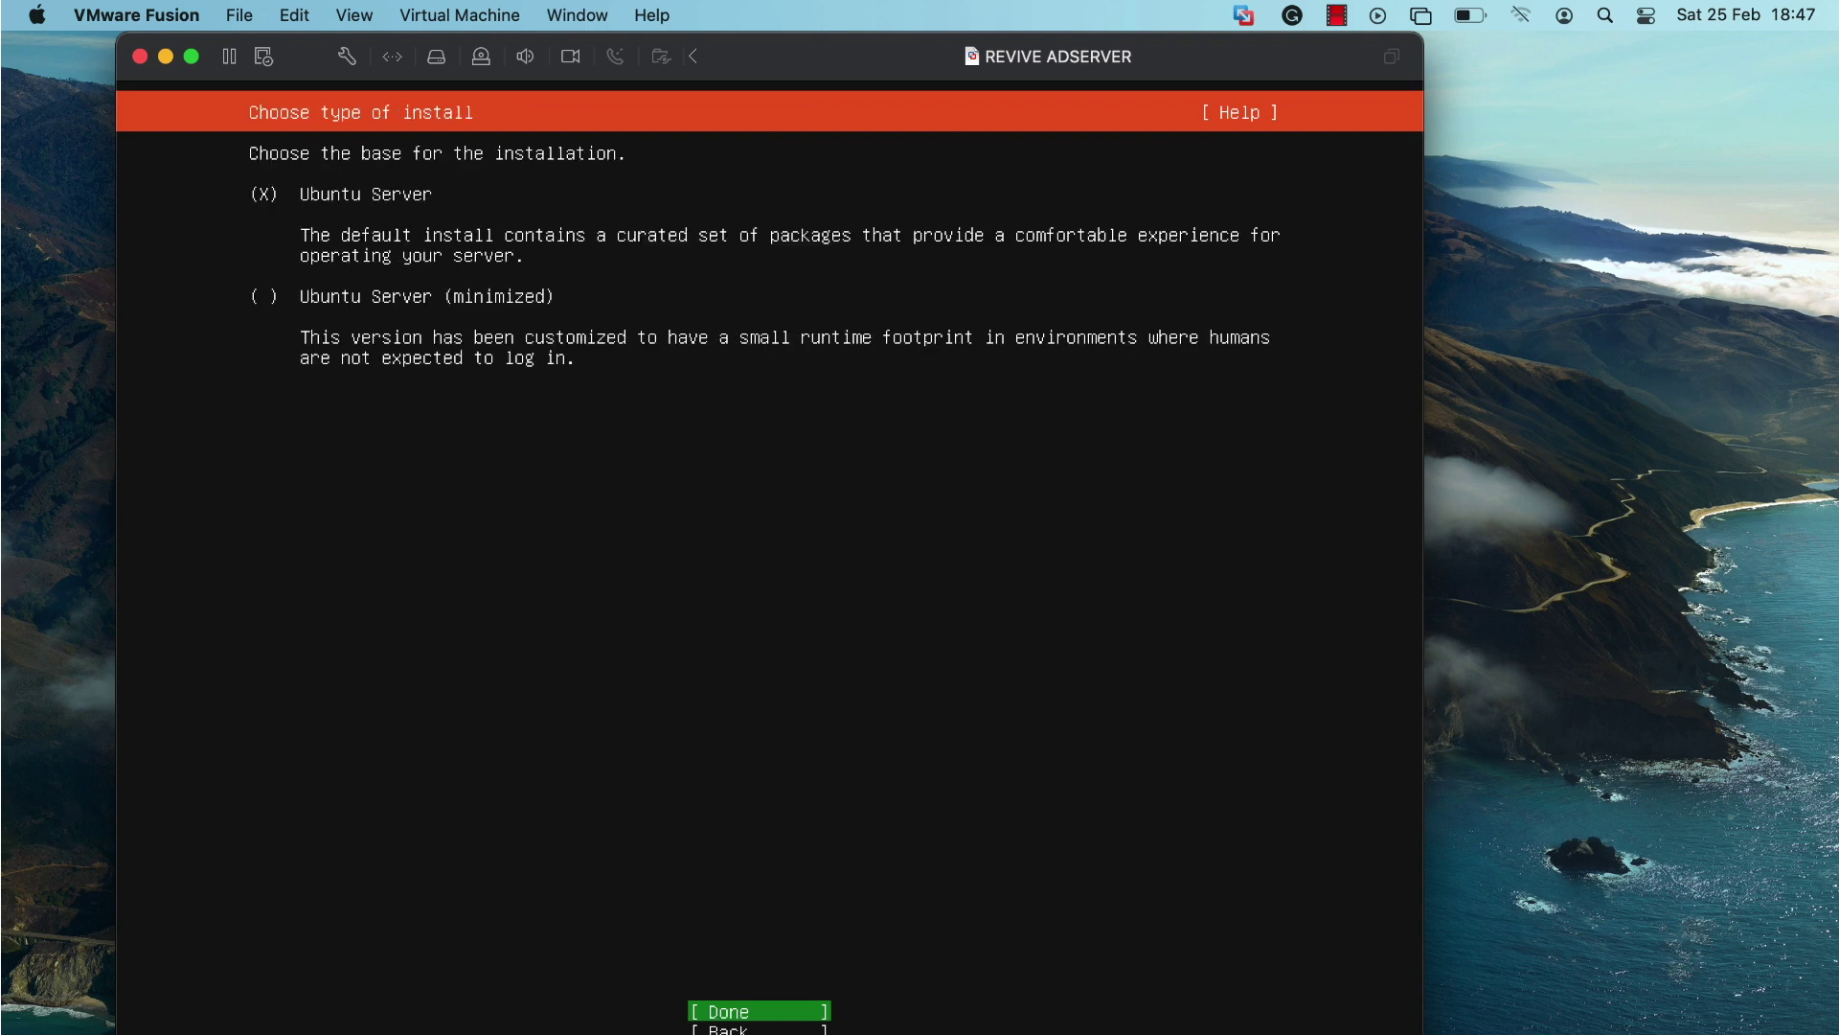
pyautogui.press('Return')
pyautogui.press('Return')
pyautogui.press('Return')
pyautogui.press('Return')
pyautogui.press('Return')
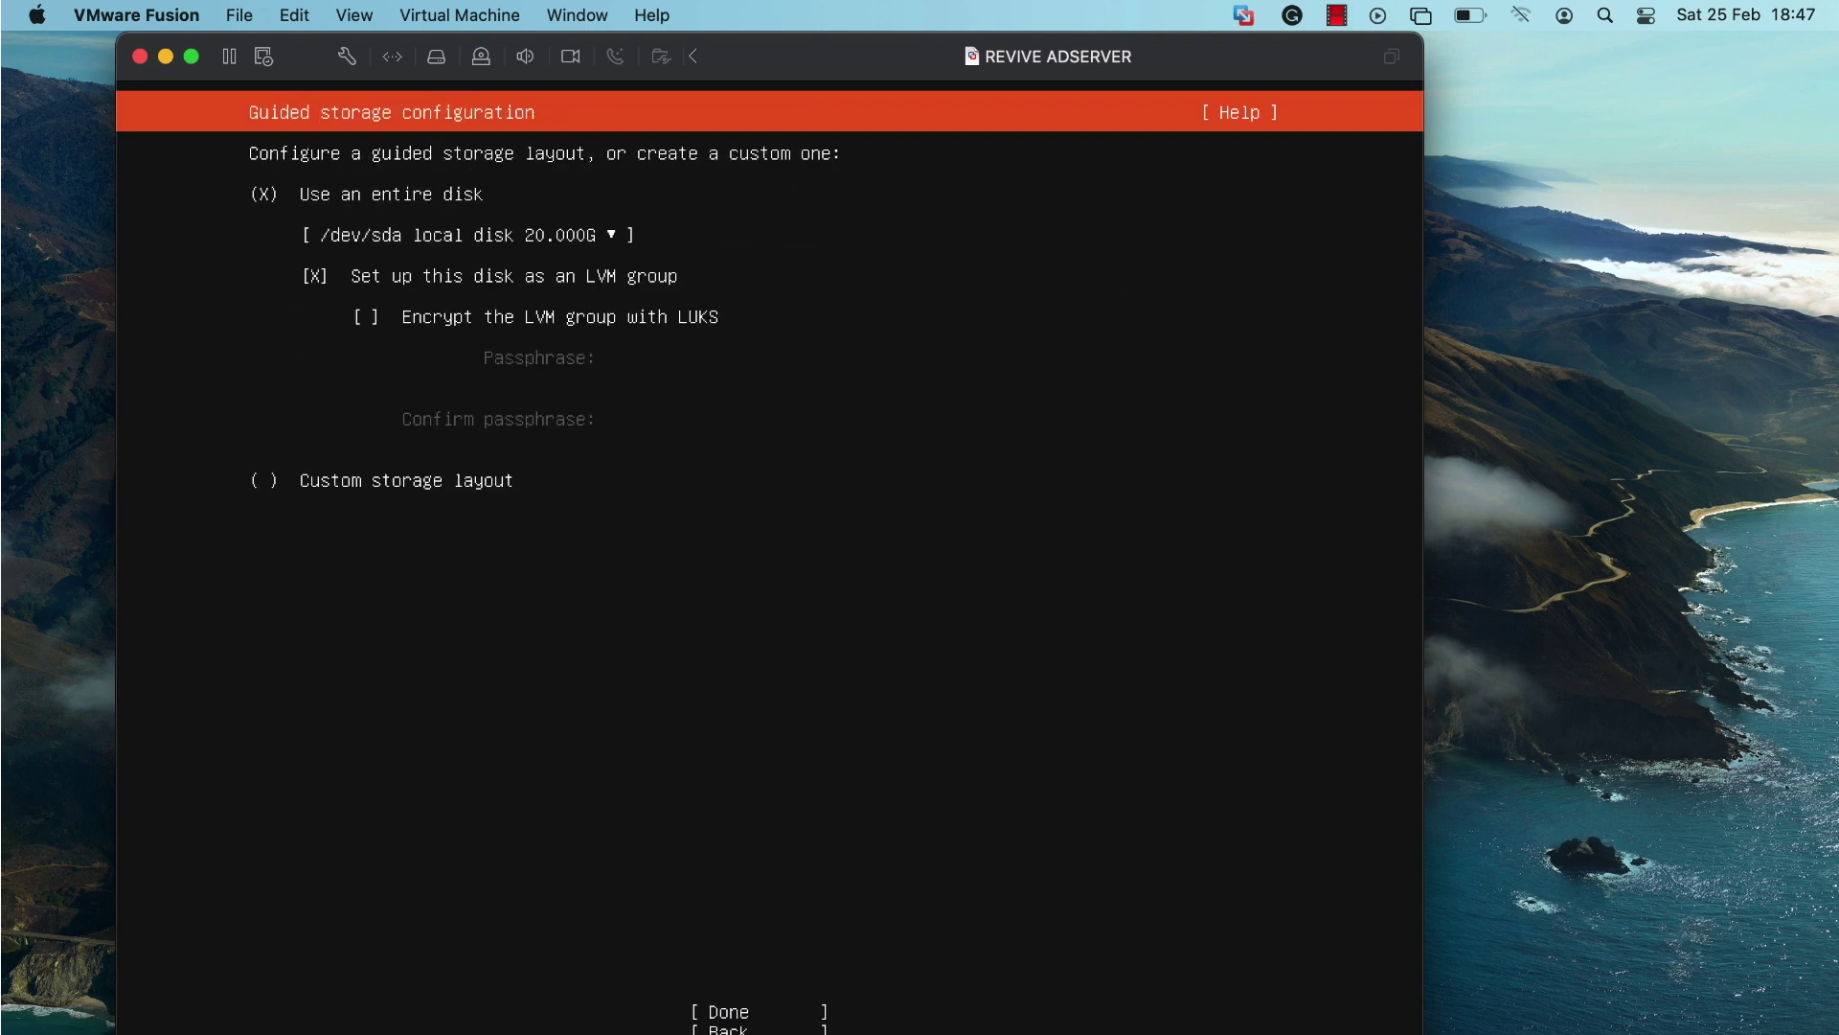
pyautogui.press('Return')
pyautogui.press('Return')
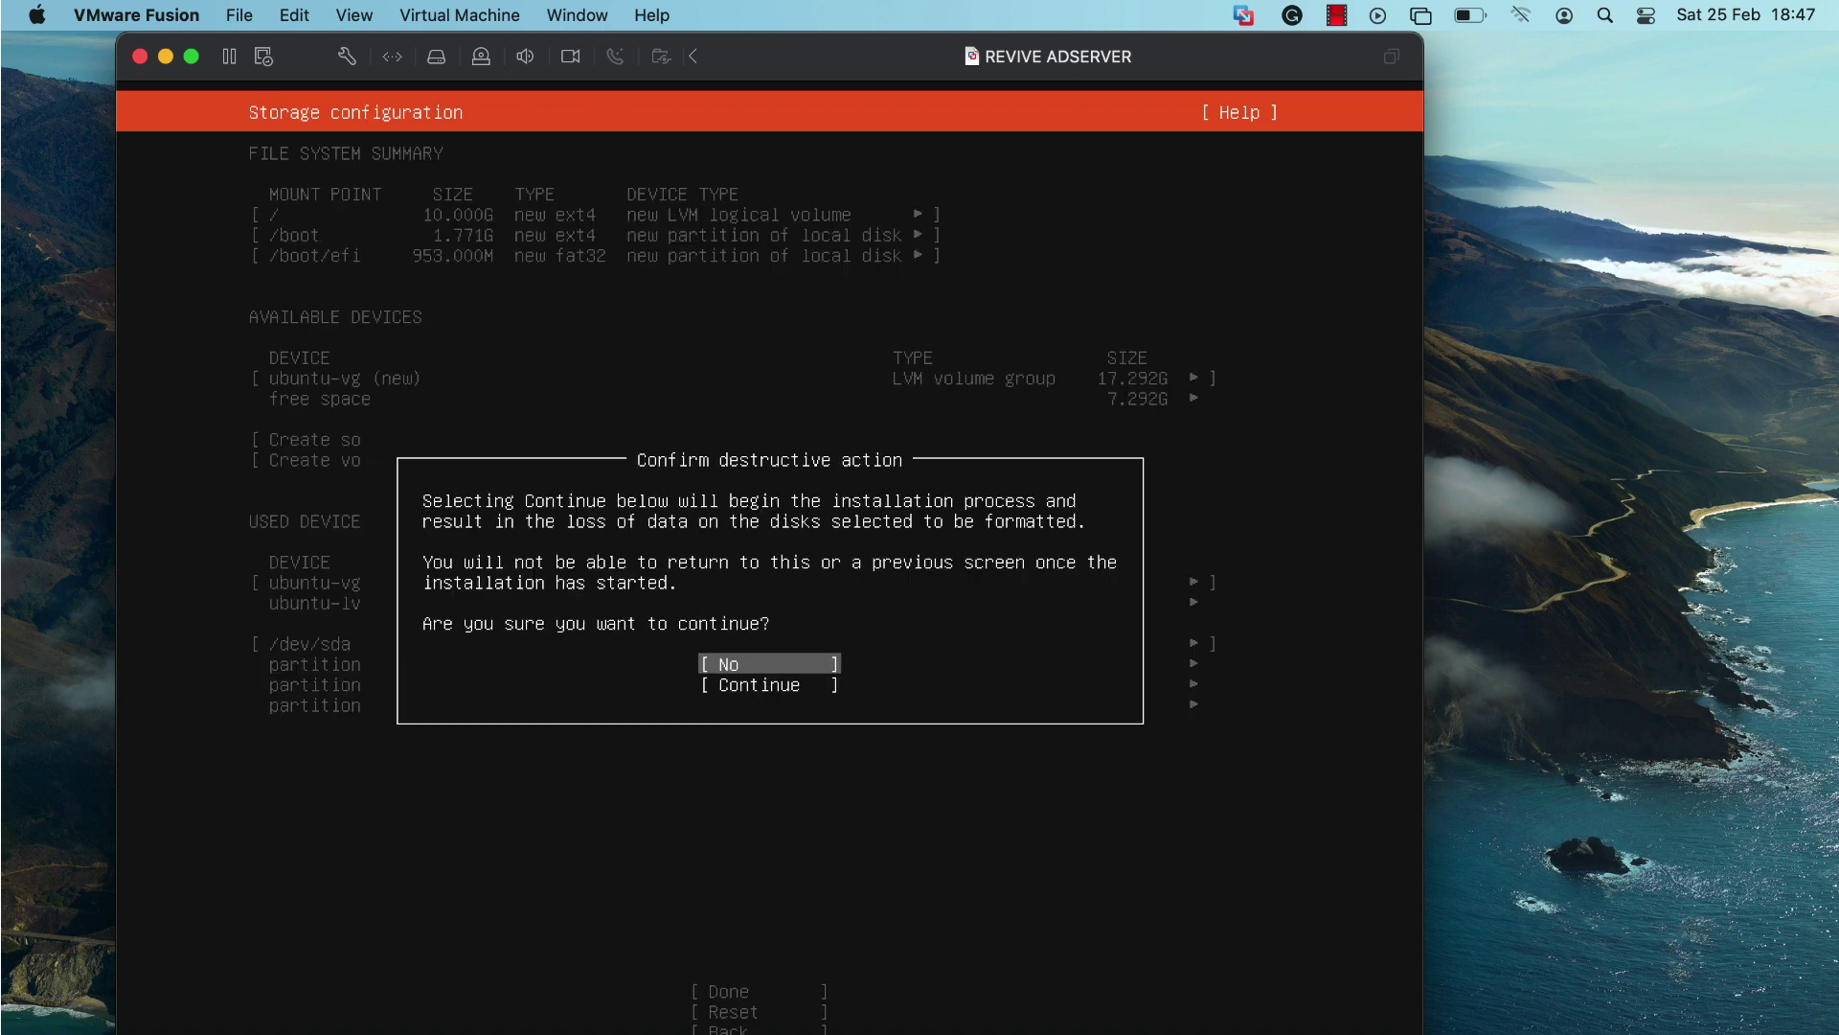
pyautogui.press('Down')
pyautogui.press('Return')
# Step: Fill the profile: name administrator, server name adserver, username administrator, plus password
pyautogui.write('administrator')
pyautogui.press('Tab')
pyautogui.write('adserver')
pyautogui.press('Tab')
pyautogui.write('administrator')
pyautogui.press('Tab')
pyautogui.write('**************')
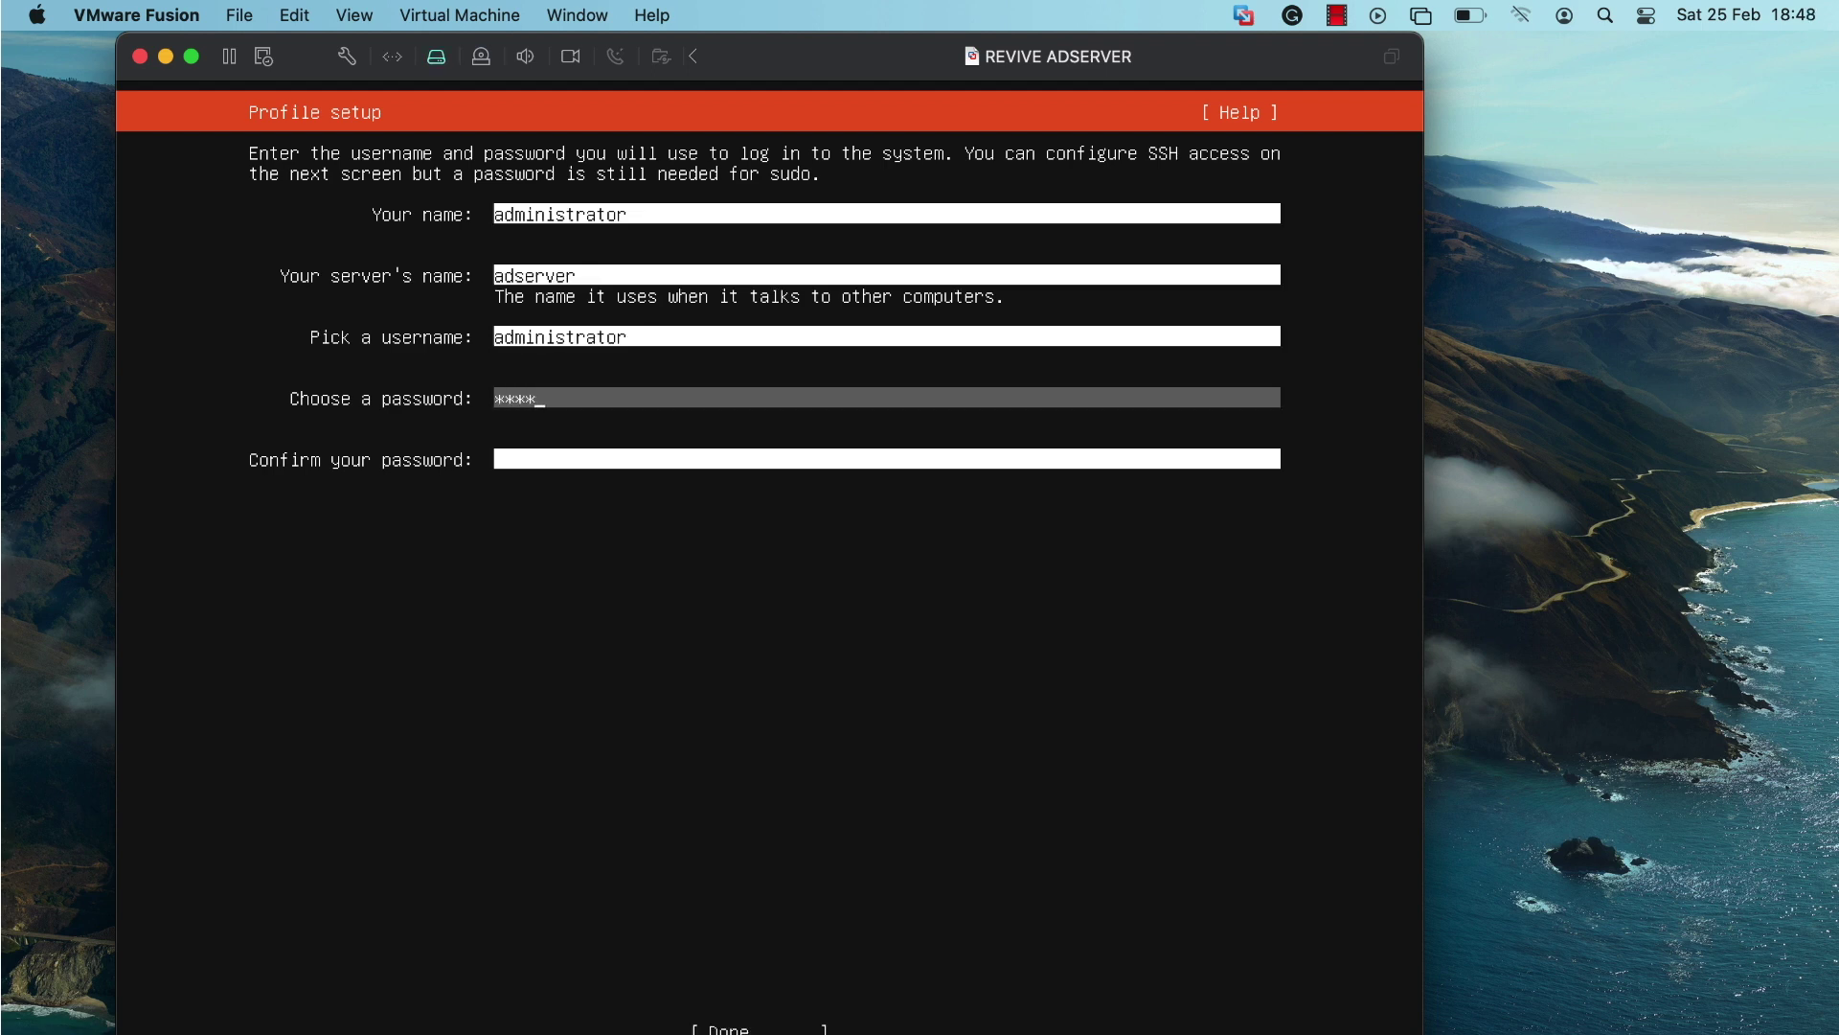
pyautogui.press('Tab')
pyautogui.write('***********')
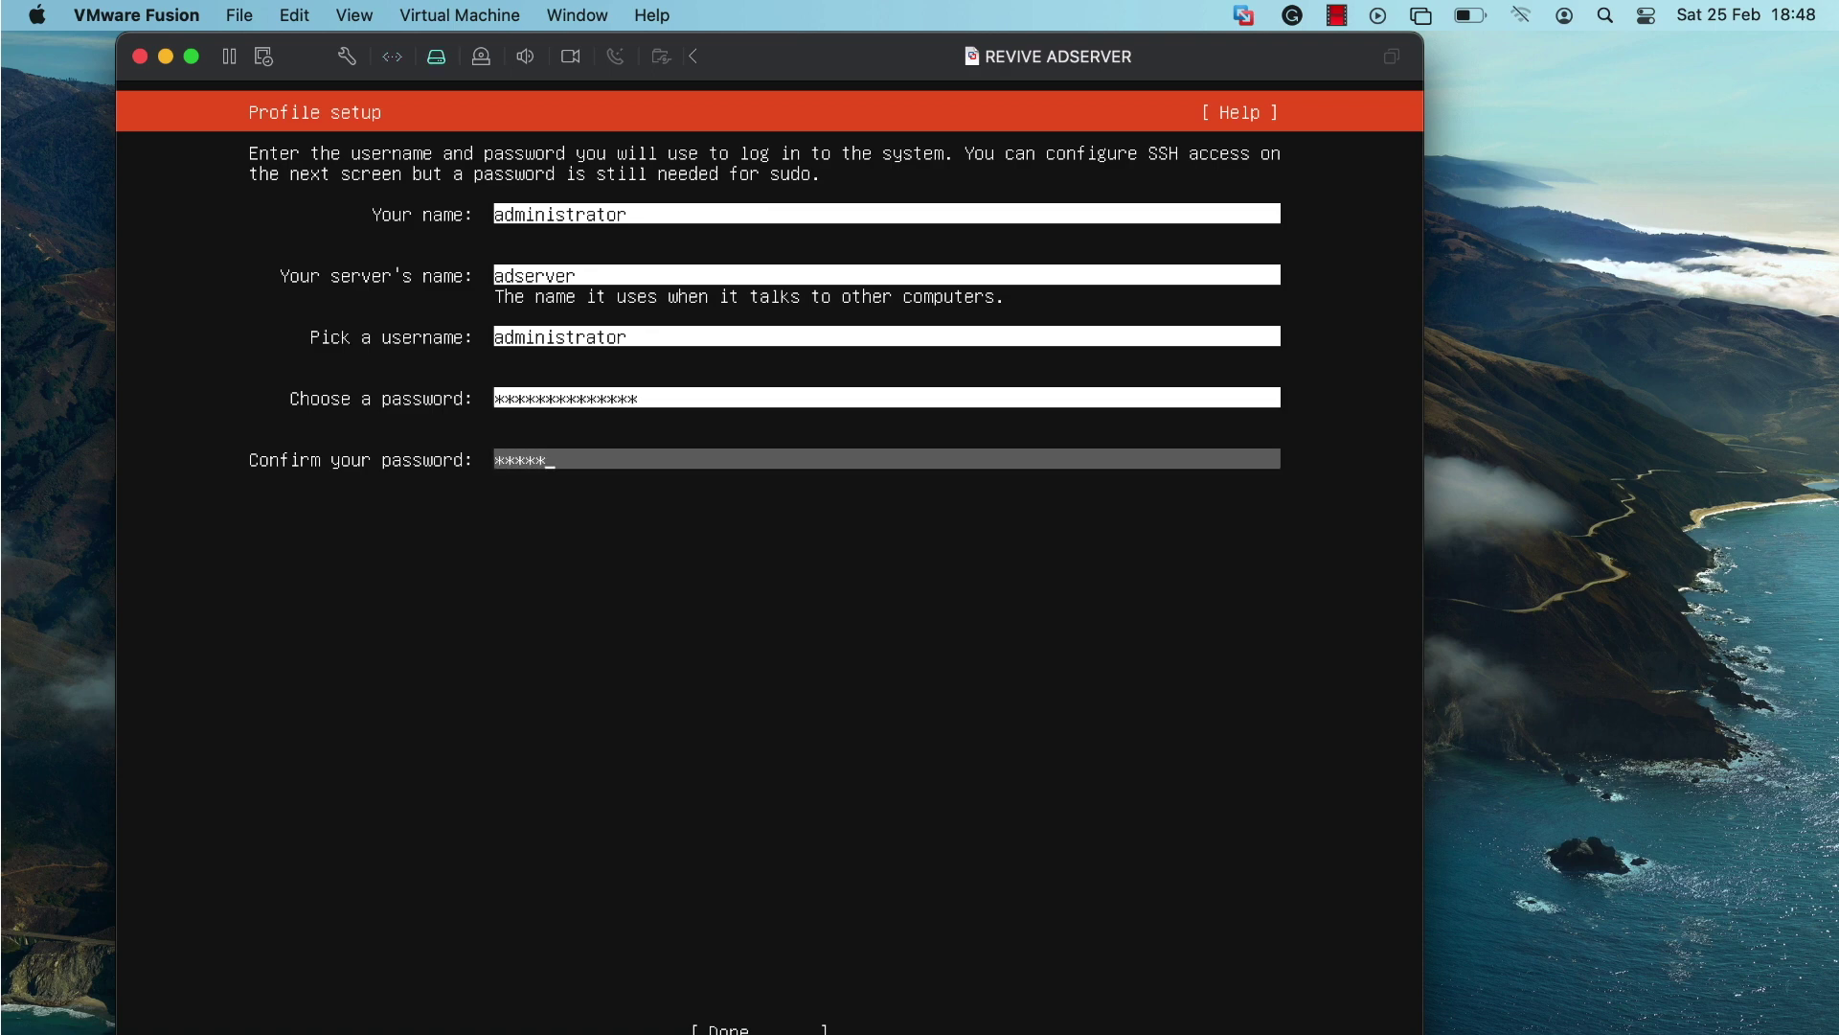
pyautogui.write('**')
pyautogui.press('Tab')
# Step: Enable the OpenSSH server and start the system installation
pyautogui.press('Return')
pyautogui.press('space')
pyautogui.press('Tab')
pyautogui.press('Tab')
pyautogui.press('Return')
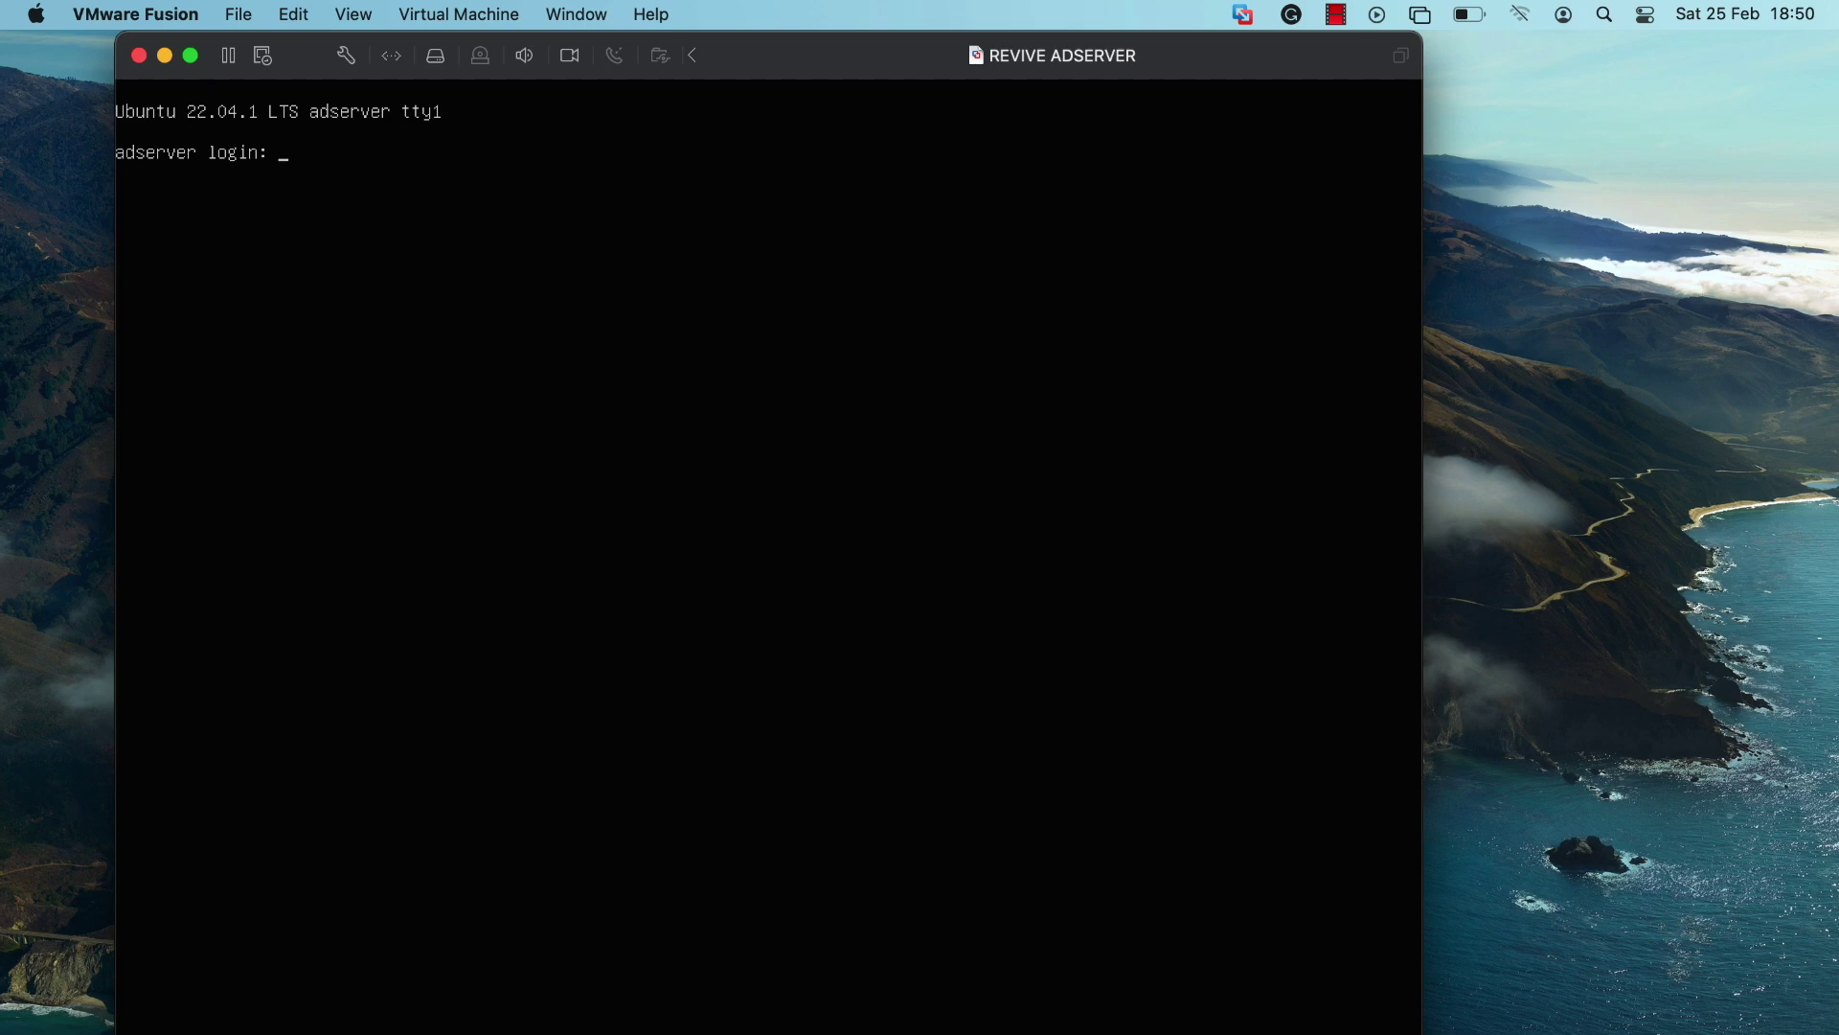
# Step: Log in at the adserver console as administrator with the account password
pyautogui.write('a')
pyautogui.write('dmin')
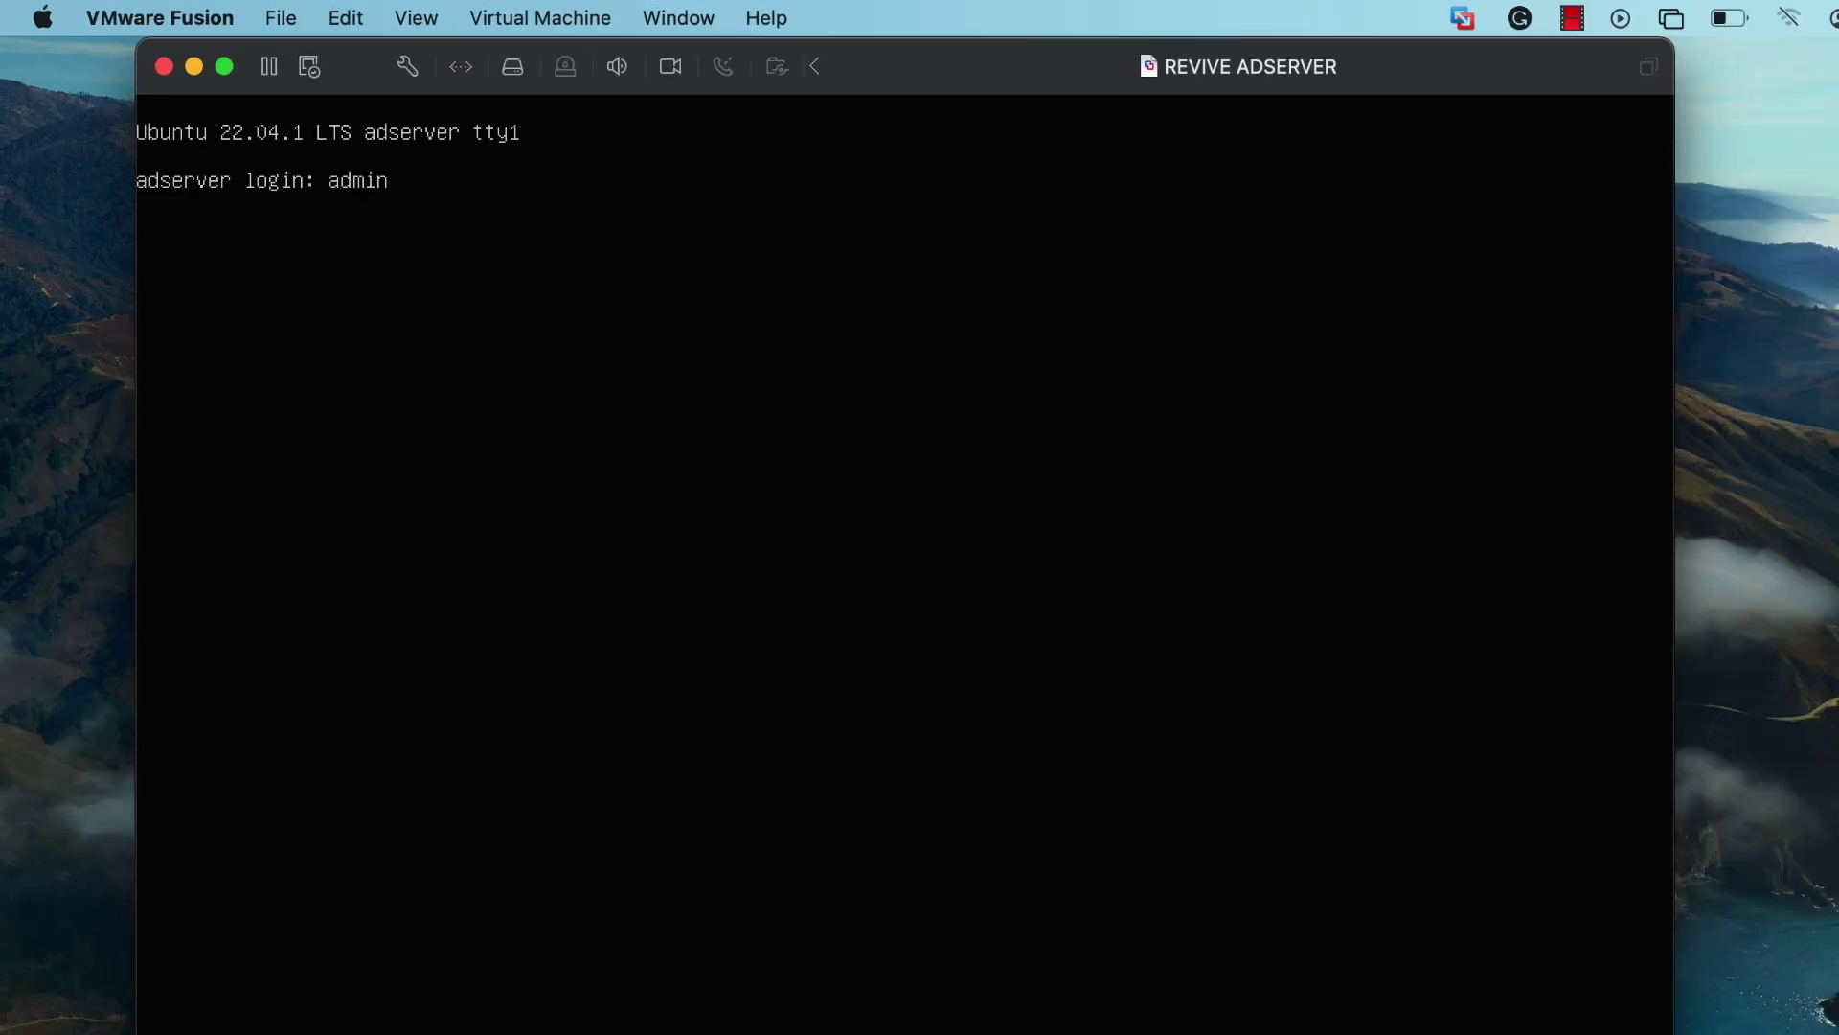
pyautogui.write('istrator')
pyautogui.press('Return')
pyautogui.press('Return')
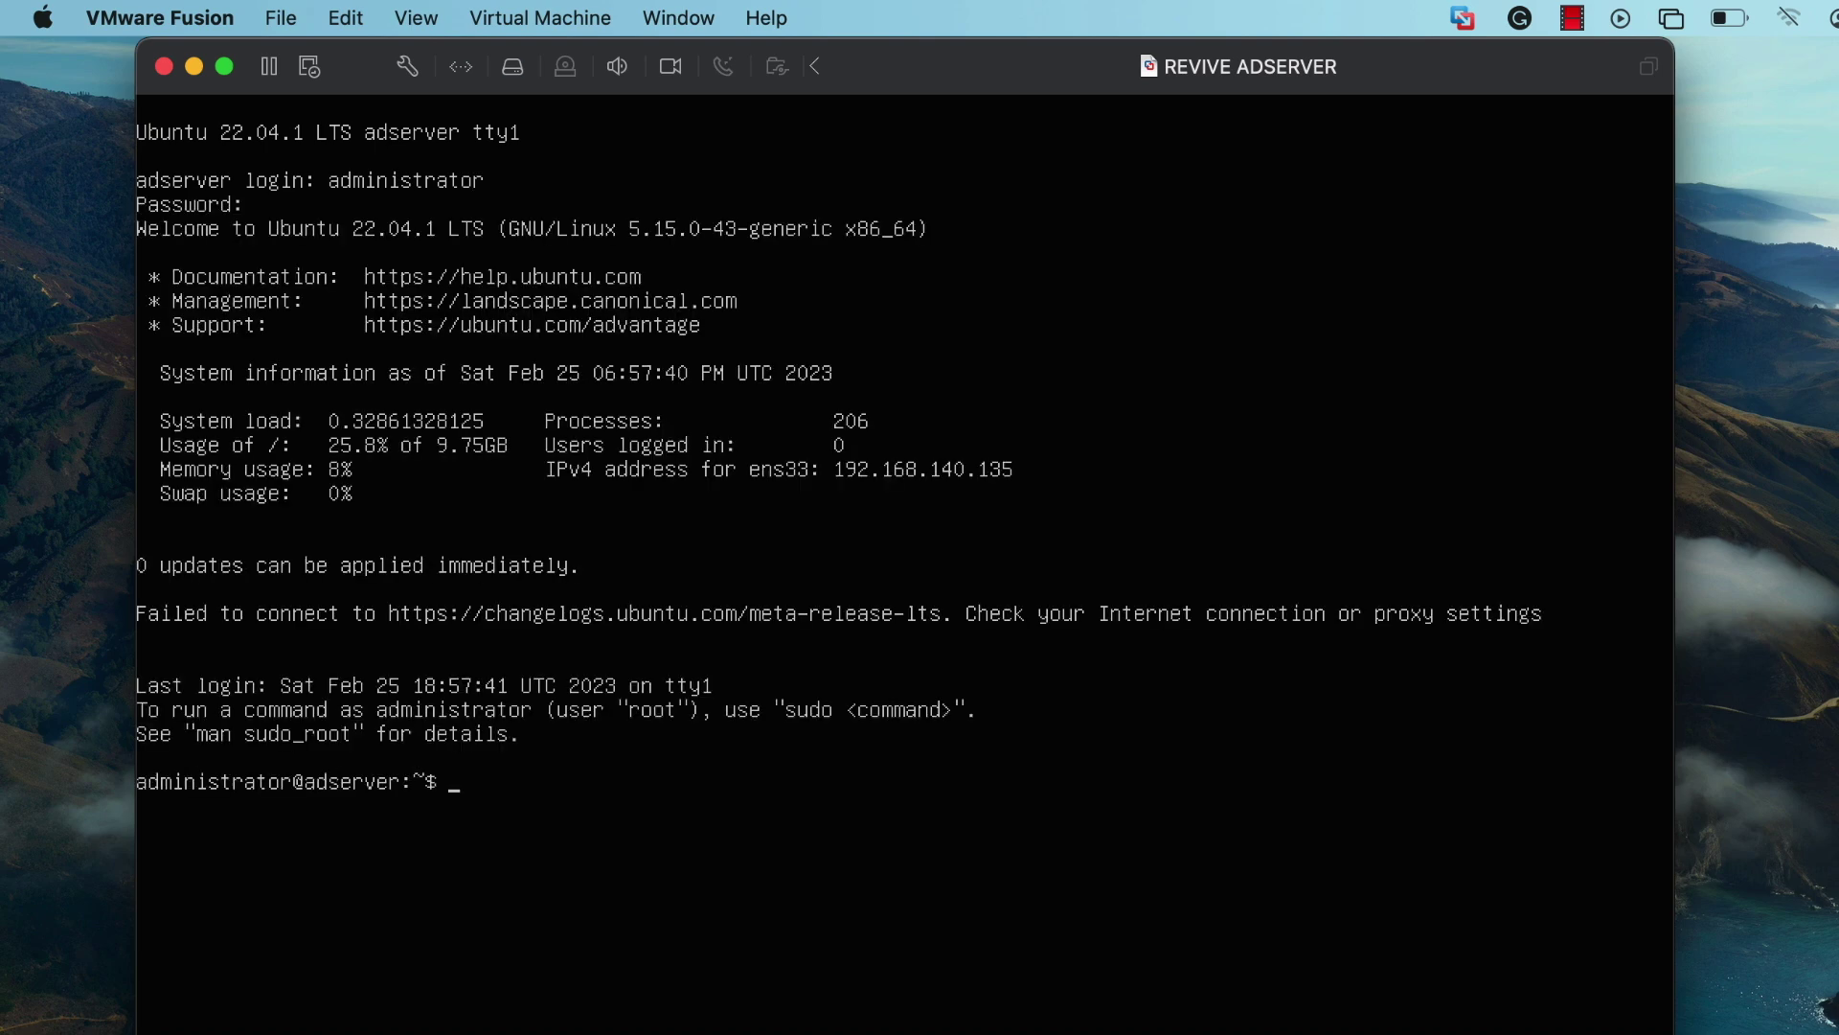
pyautogui.hotkey('ctrl', 'l')
# Step: Become root with sudo and change to the / directory
pyautogui.press('Return')
pyautogui.press('Return')
pyautogui.write('sudo')
pyautogui.press('Return')
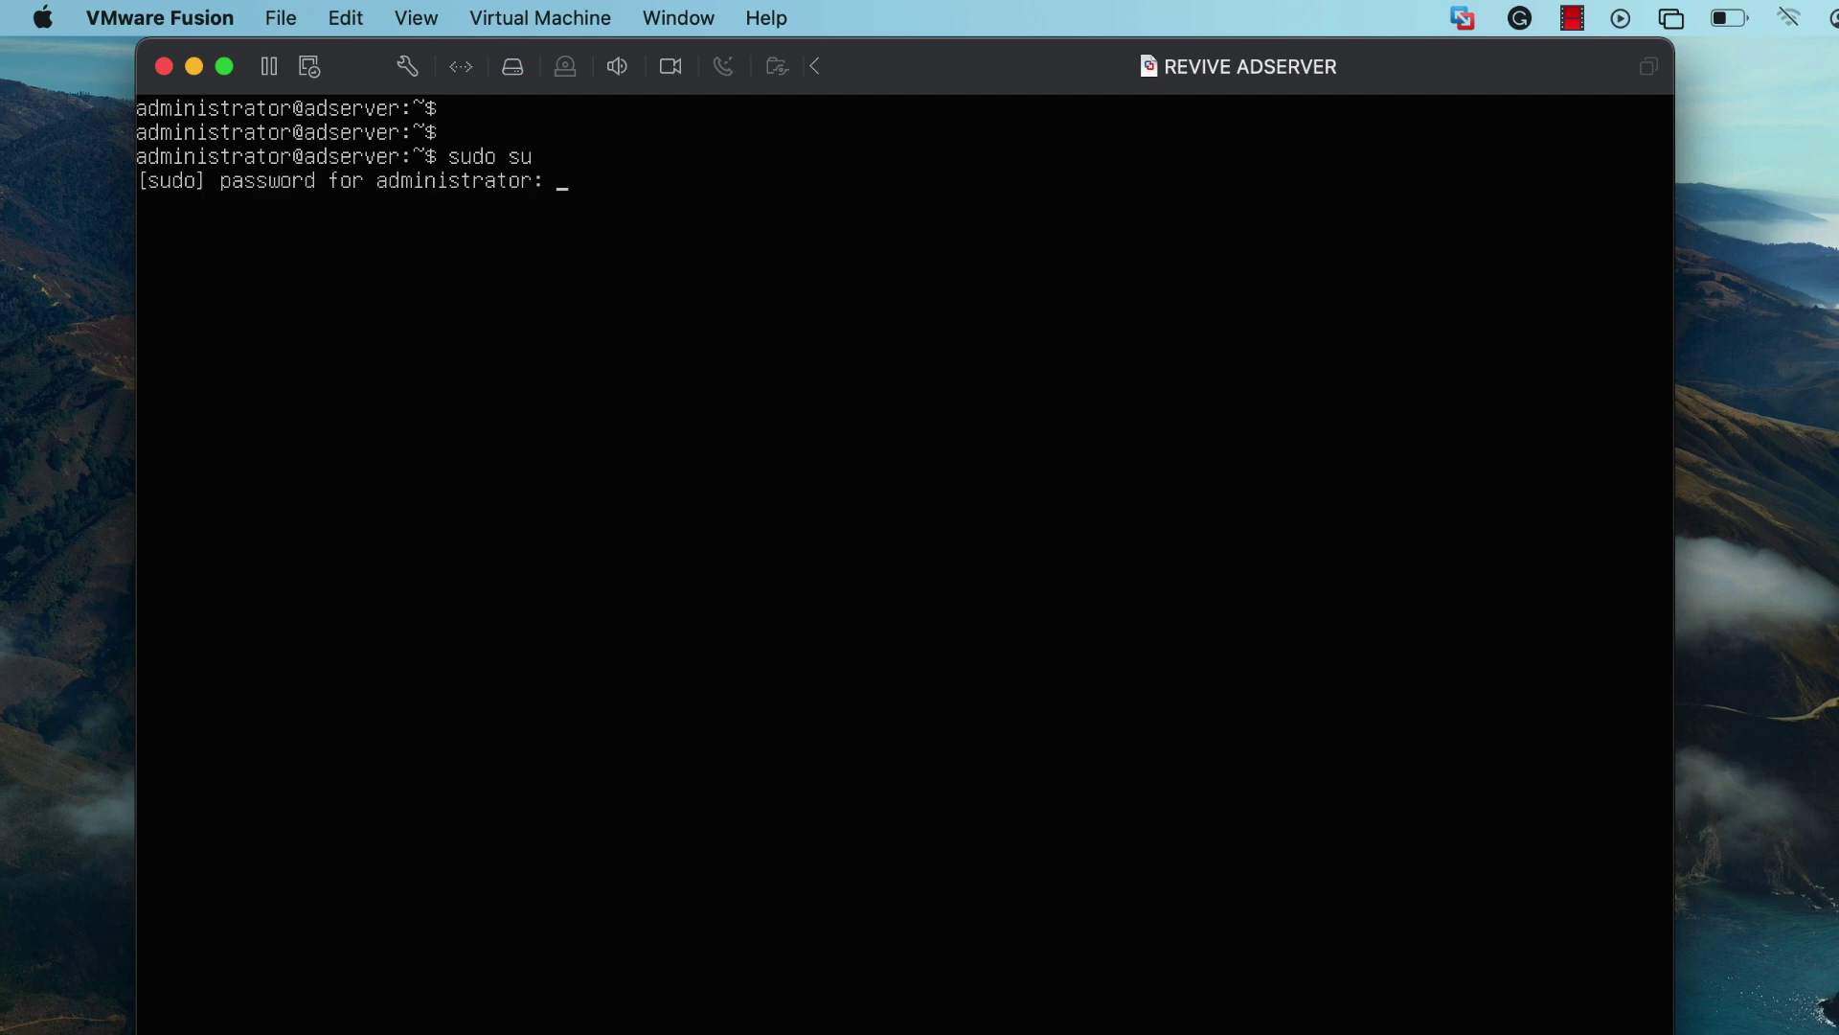
pyautogui.press('Return')
pyautogui.press('Return')
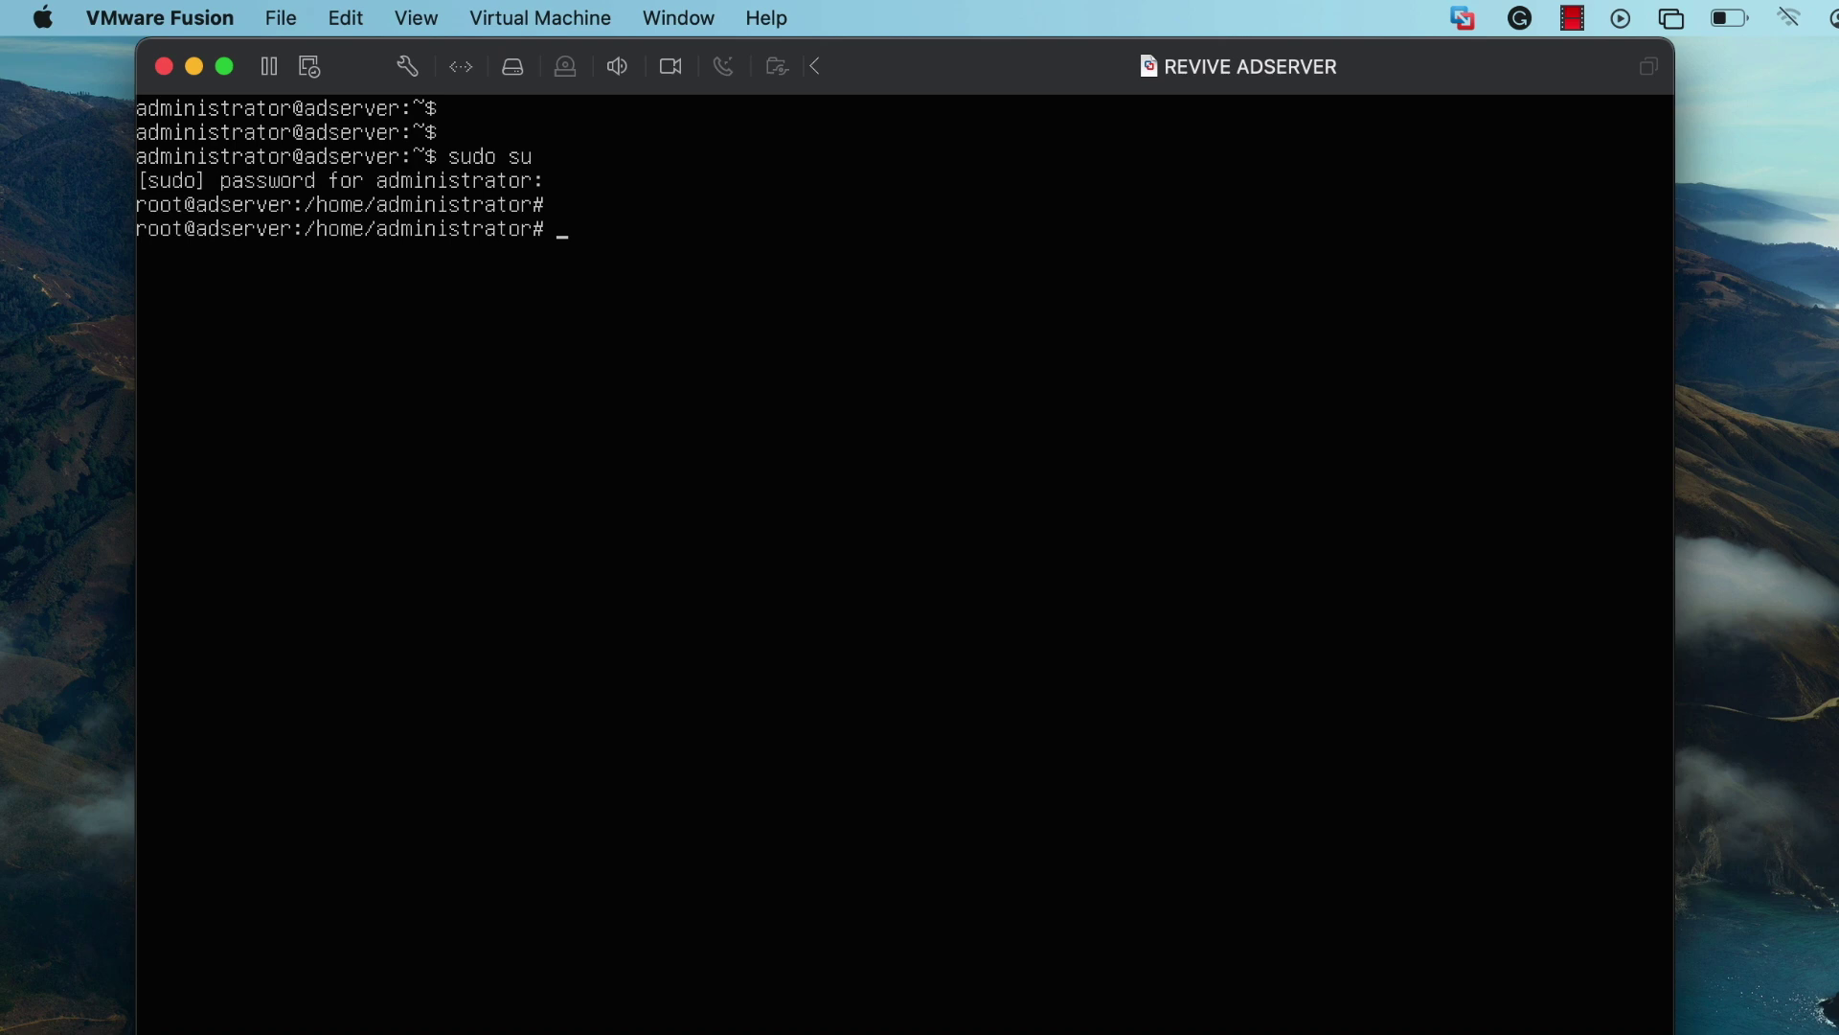
pyautogui.write('cd /')
pyautogui.press('Return')
pyautogui.press('Return')
# Step: Open /etc/netplan/00-installer-config.yaml in nano
pyautogui.write('clear')
pyautogui.press('Return')
pyautogui.press('Return')
pyautogui.press('Return')
pyautogui.write('nano /et')
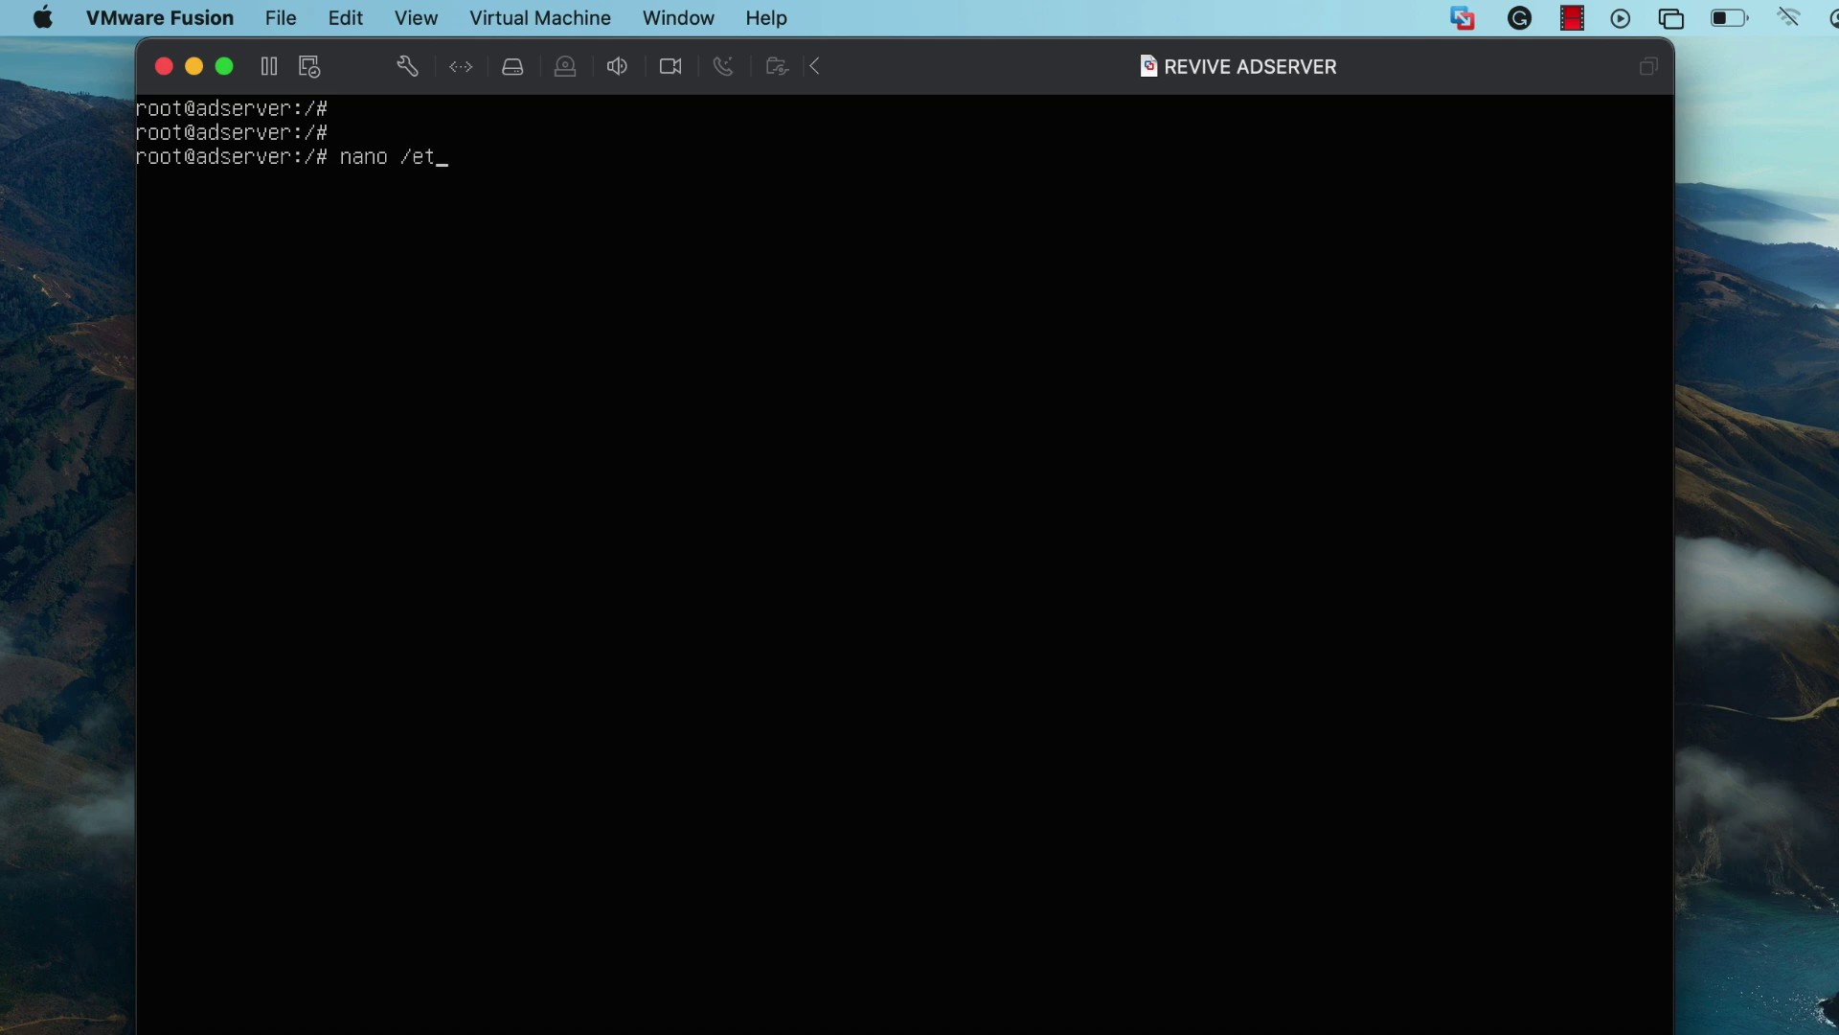
pyautogui.write('c/netplan/00')
pyautogui.press('Tab')
pyautogui.press('Return')
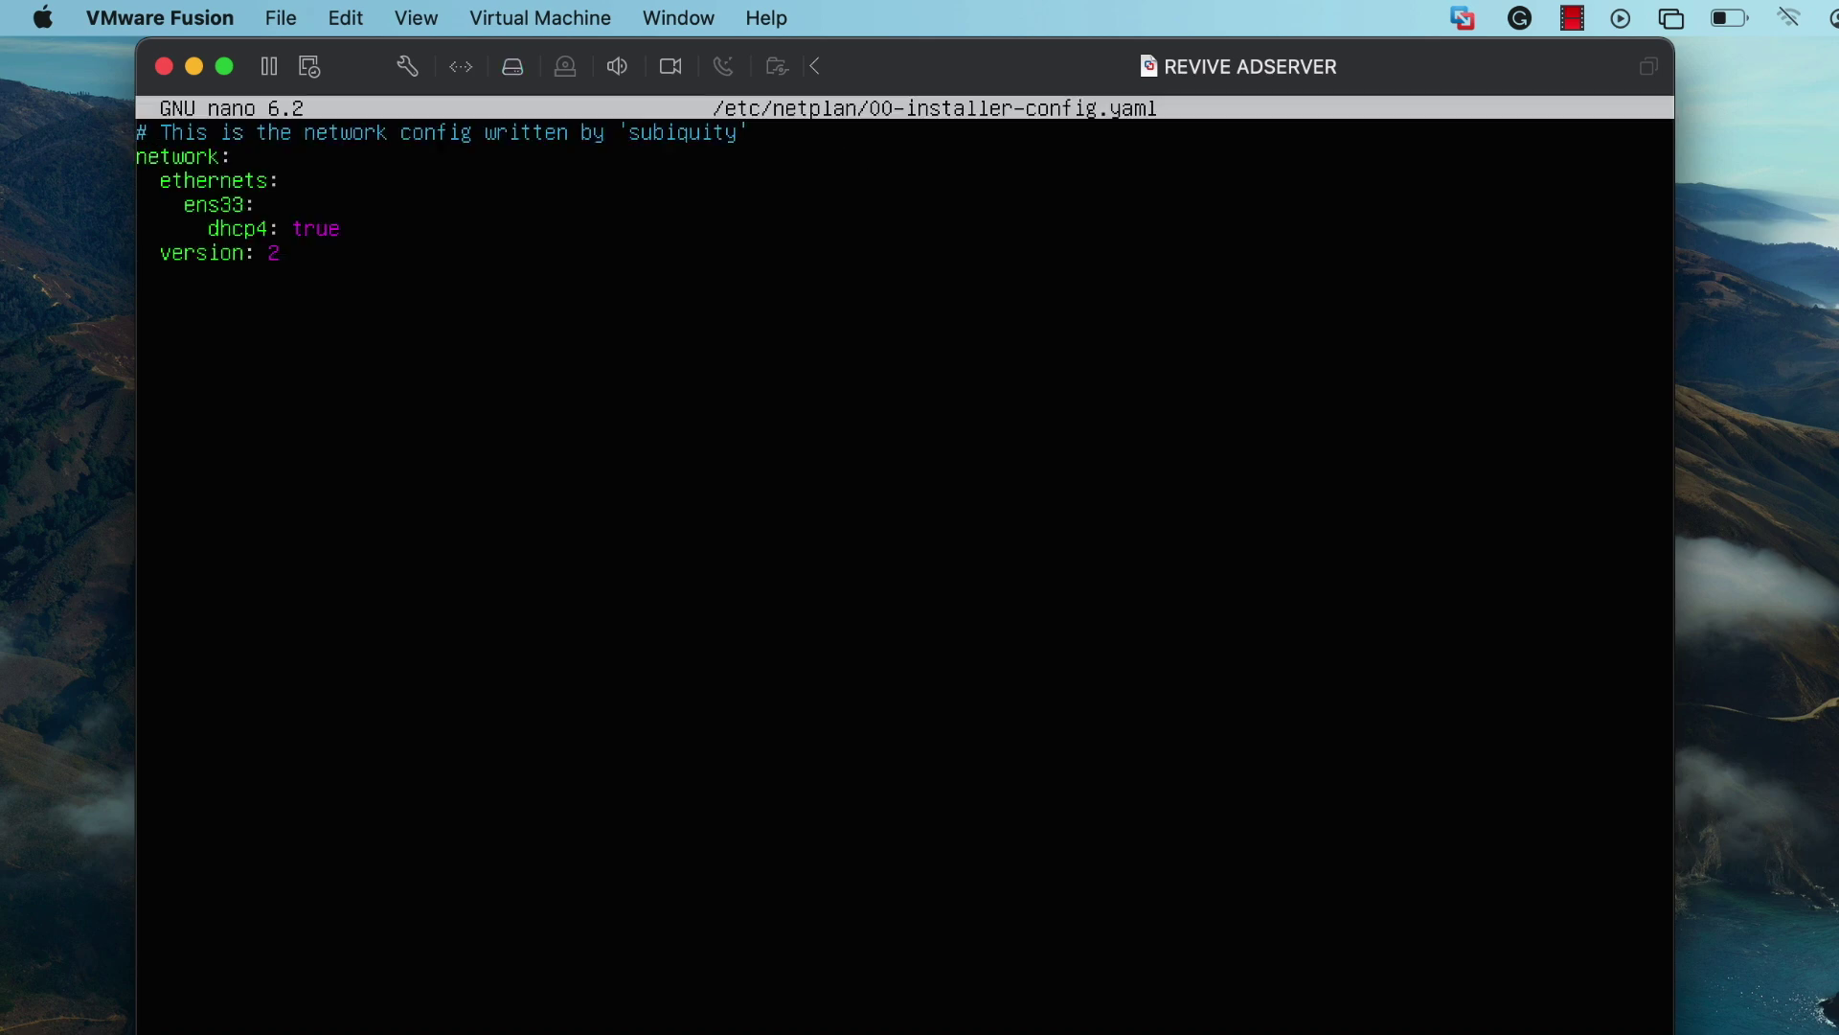
# Step: Set dhcp4 false, address 192.168.0.105/24, gateway4 192.168.0.1 and nameservers 8.8.8.8
pyautogui.press('BackSpace')
pyautogui.press('BackSpace')
pyautogui.press('BackSpace')
pyautogui.press('BackSpace')
pyautogui.write('false')
pyautogui.press('Return')
pyautogui.write('addresses: [192.168.0.105/24]')
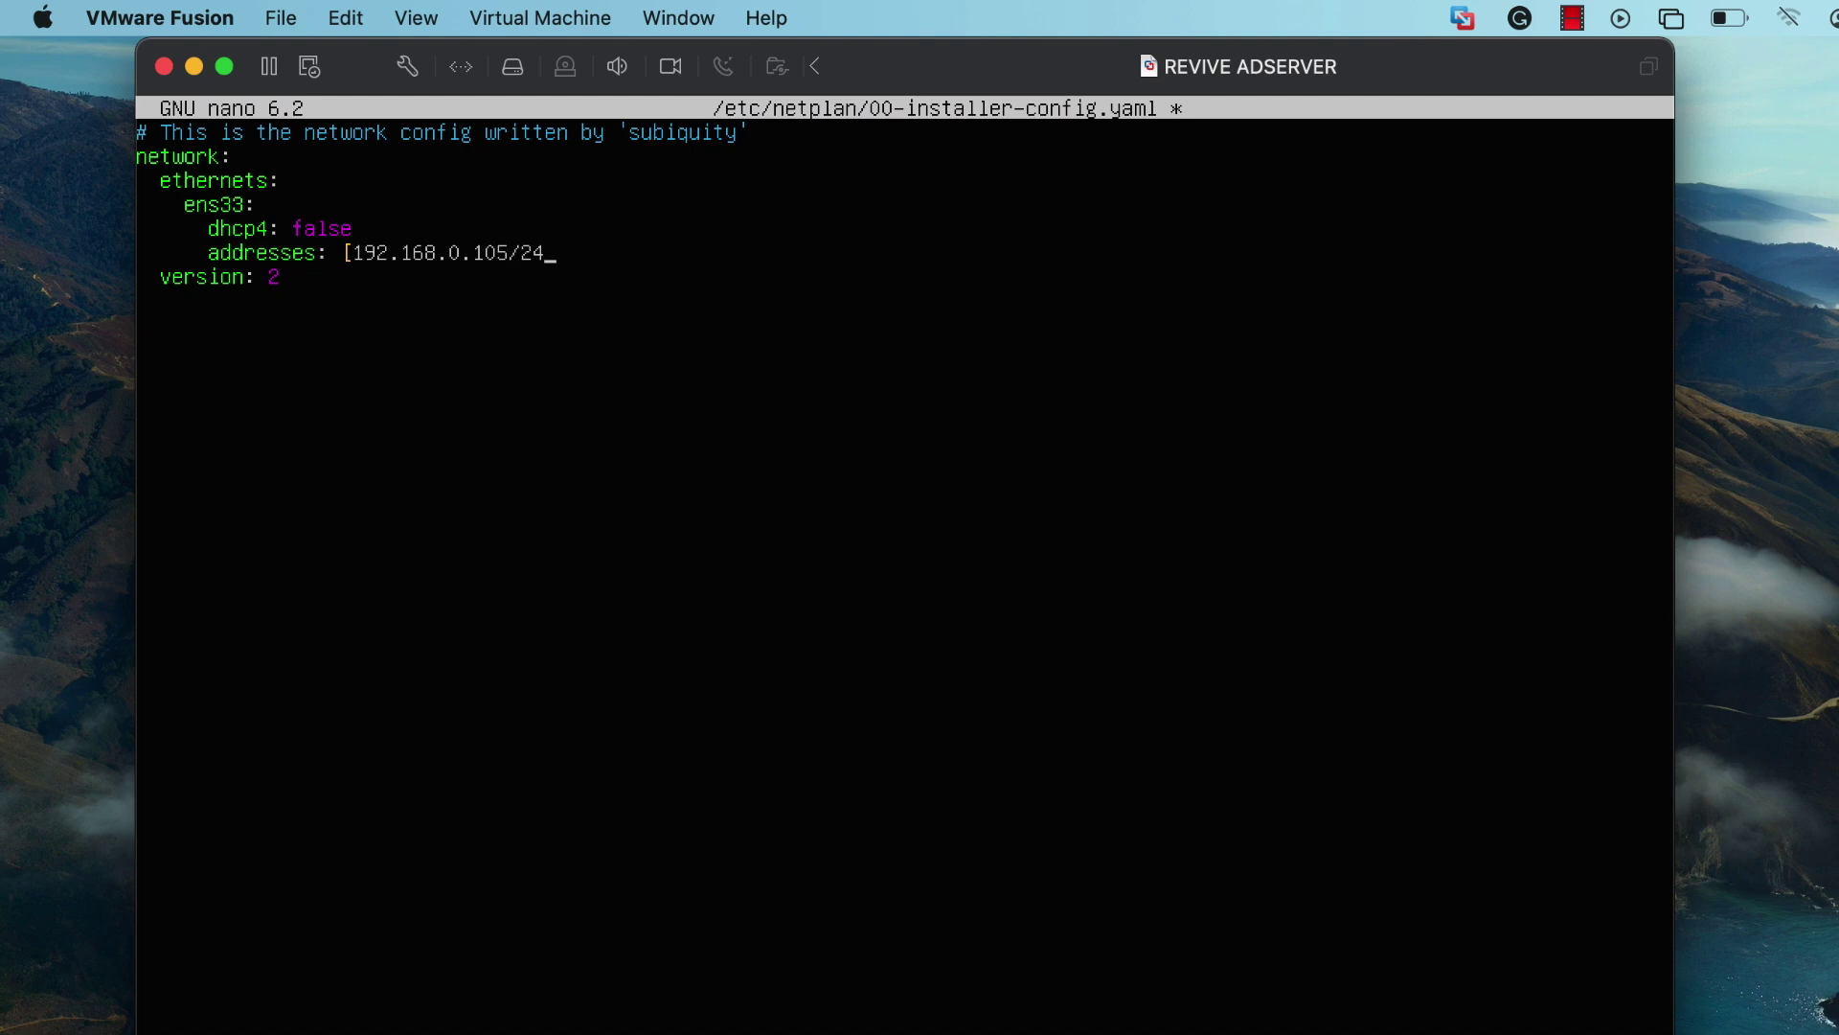
pyautogui.press('Return')
pyautogui.write('gate')
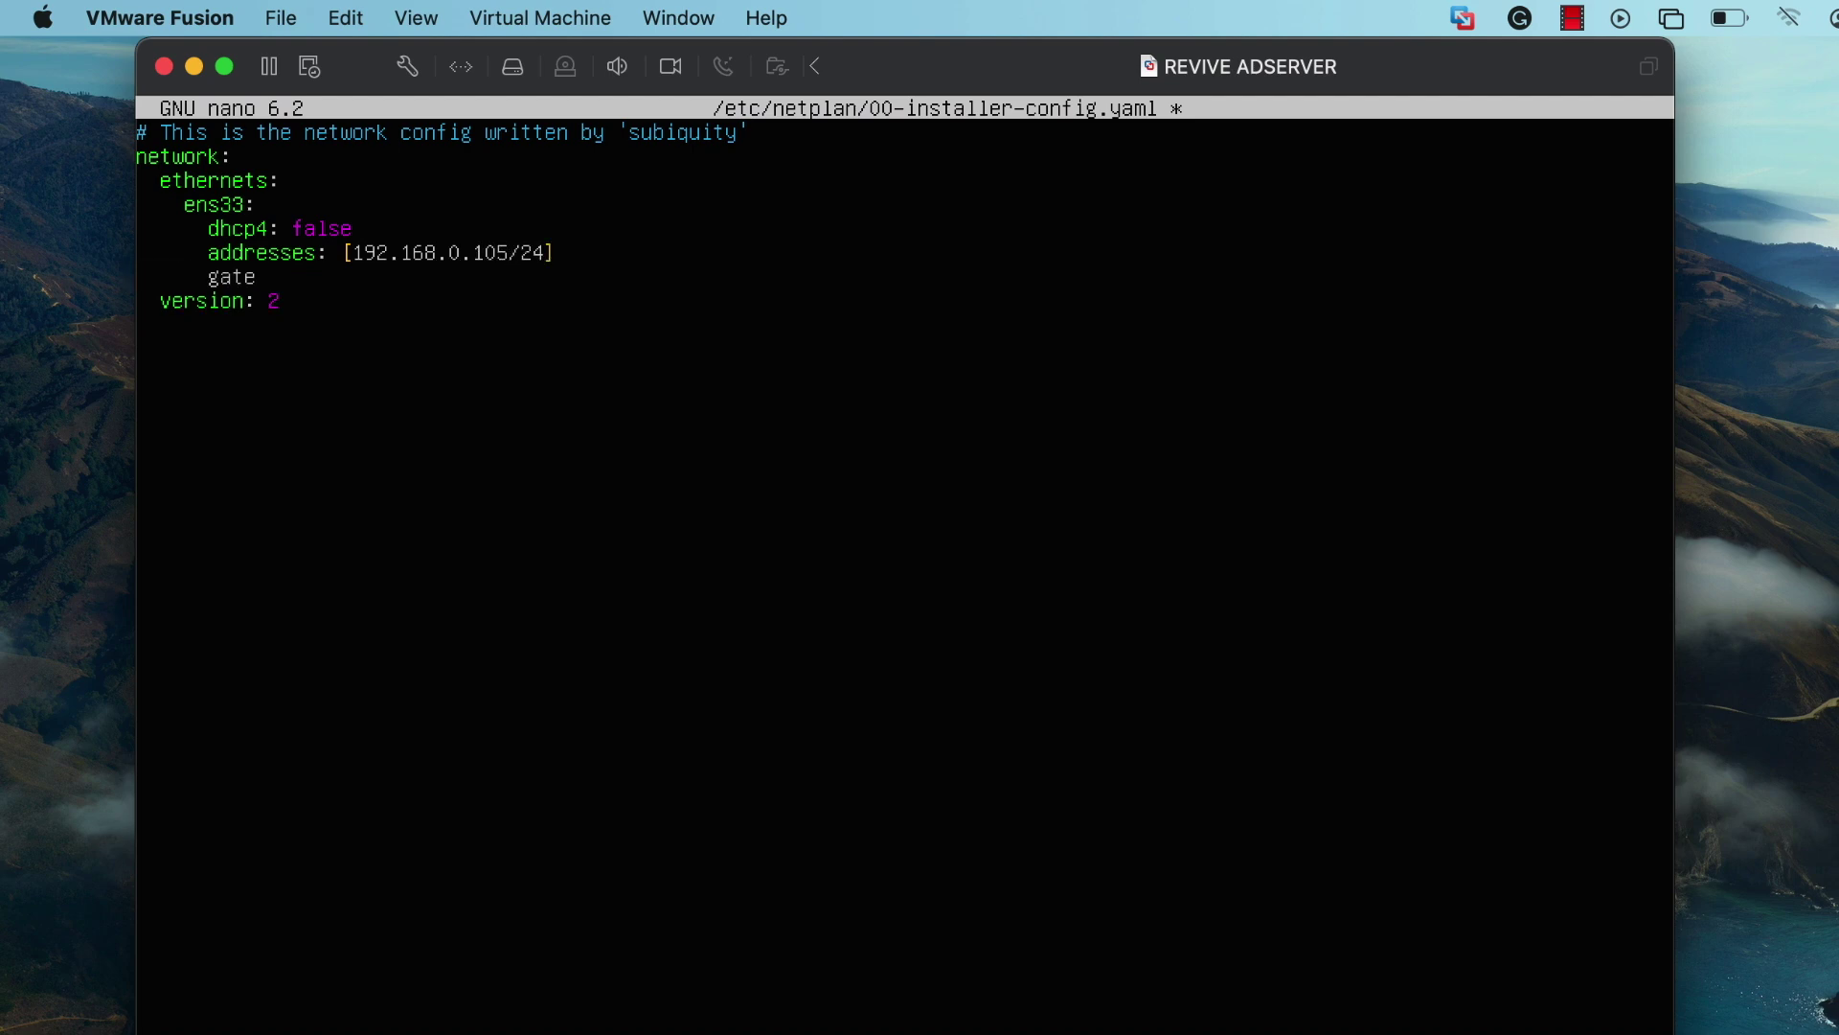
pyautogui.write('way4: 192.168.0.1')
pyautogui.press('Return')
pyautogui.write('nameservers:')
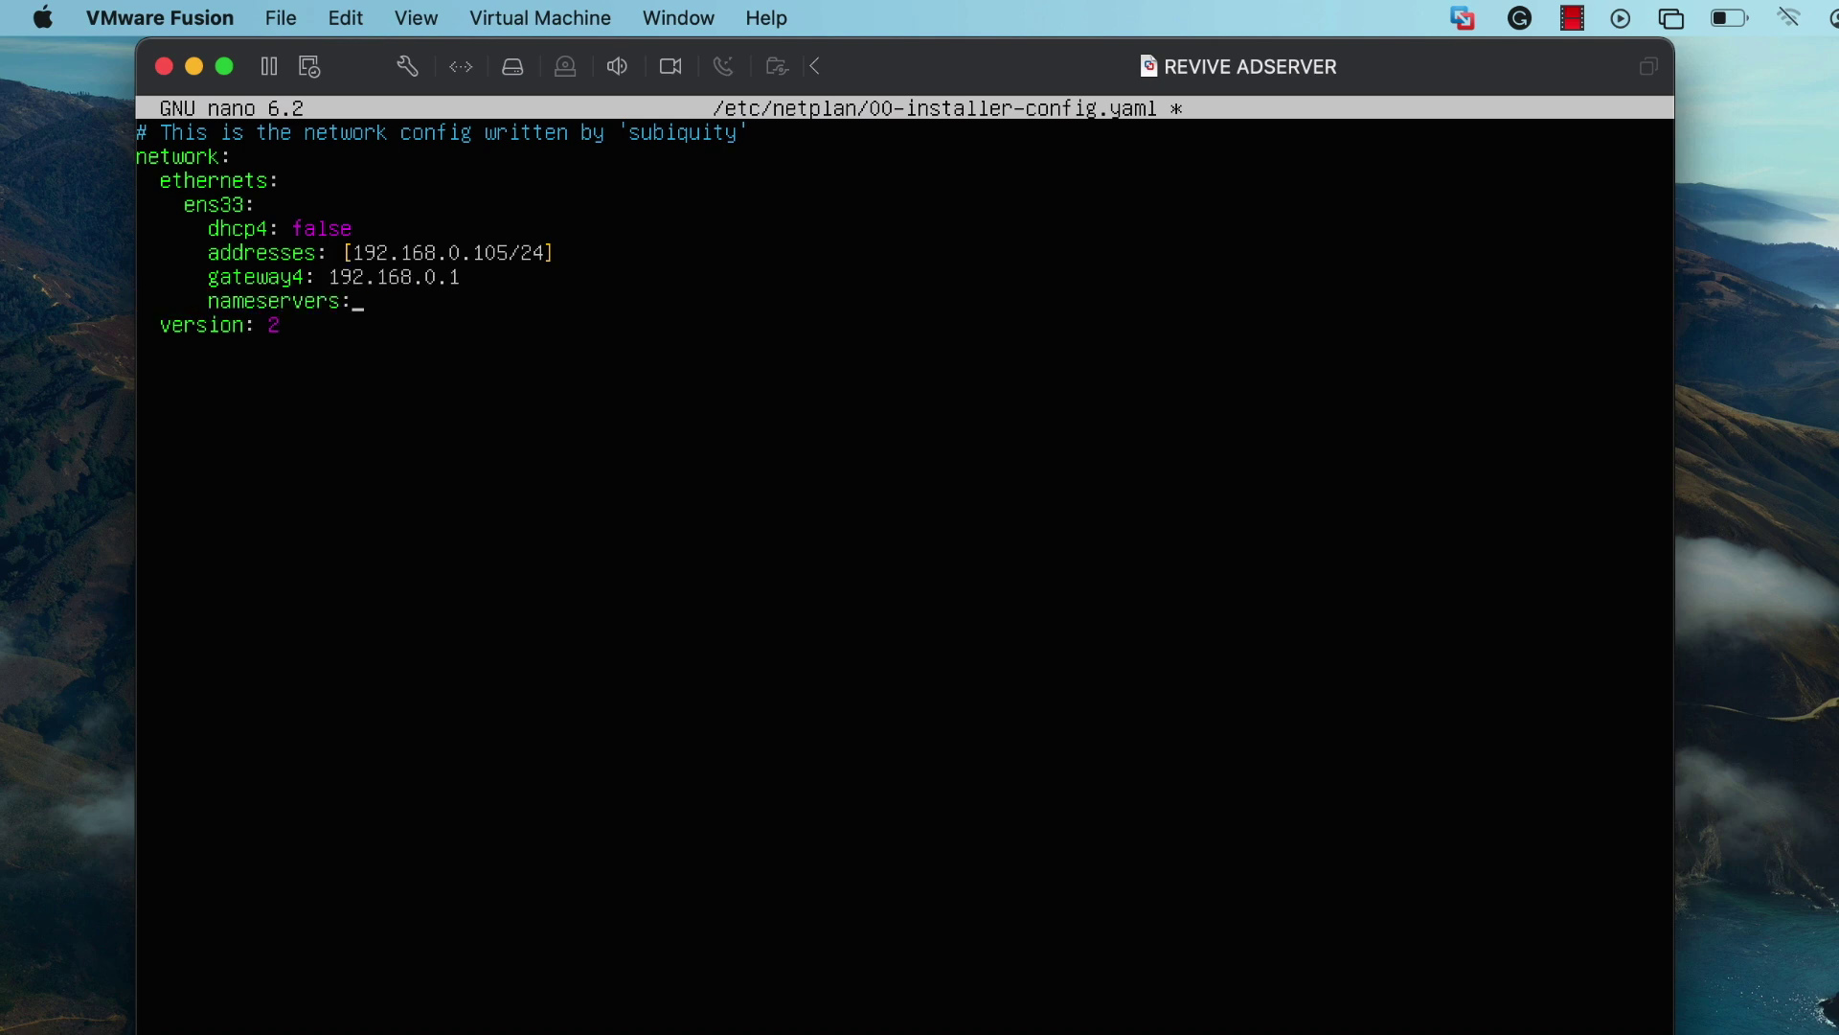
pyautogui.press('Return')
pyautogui.write('addresses: [')
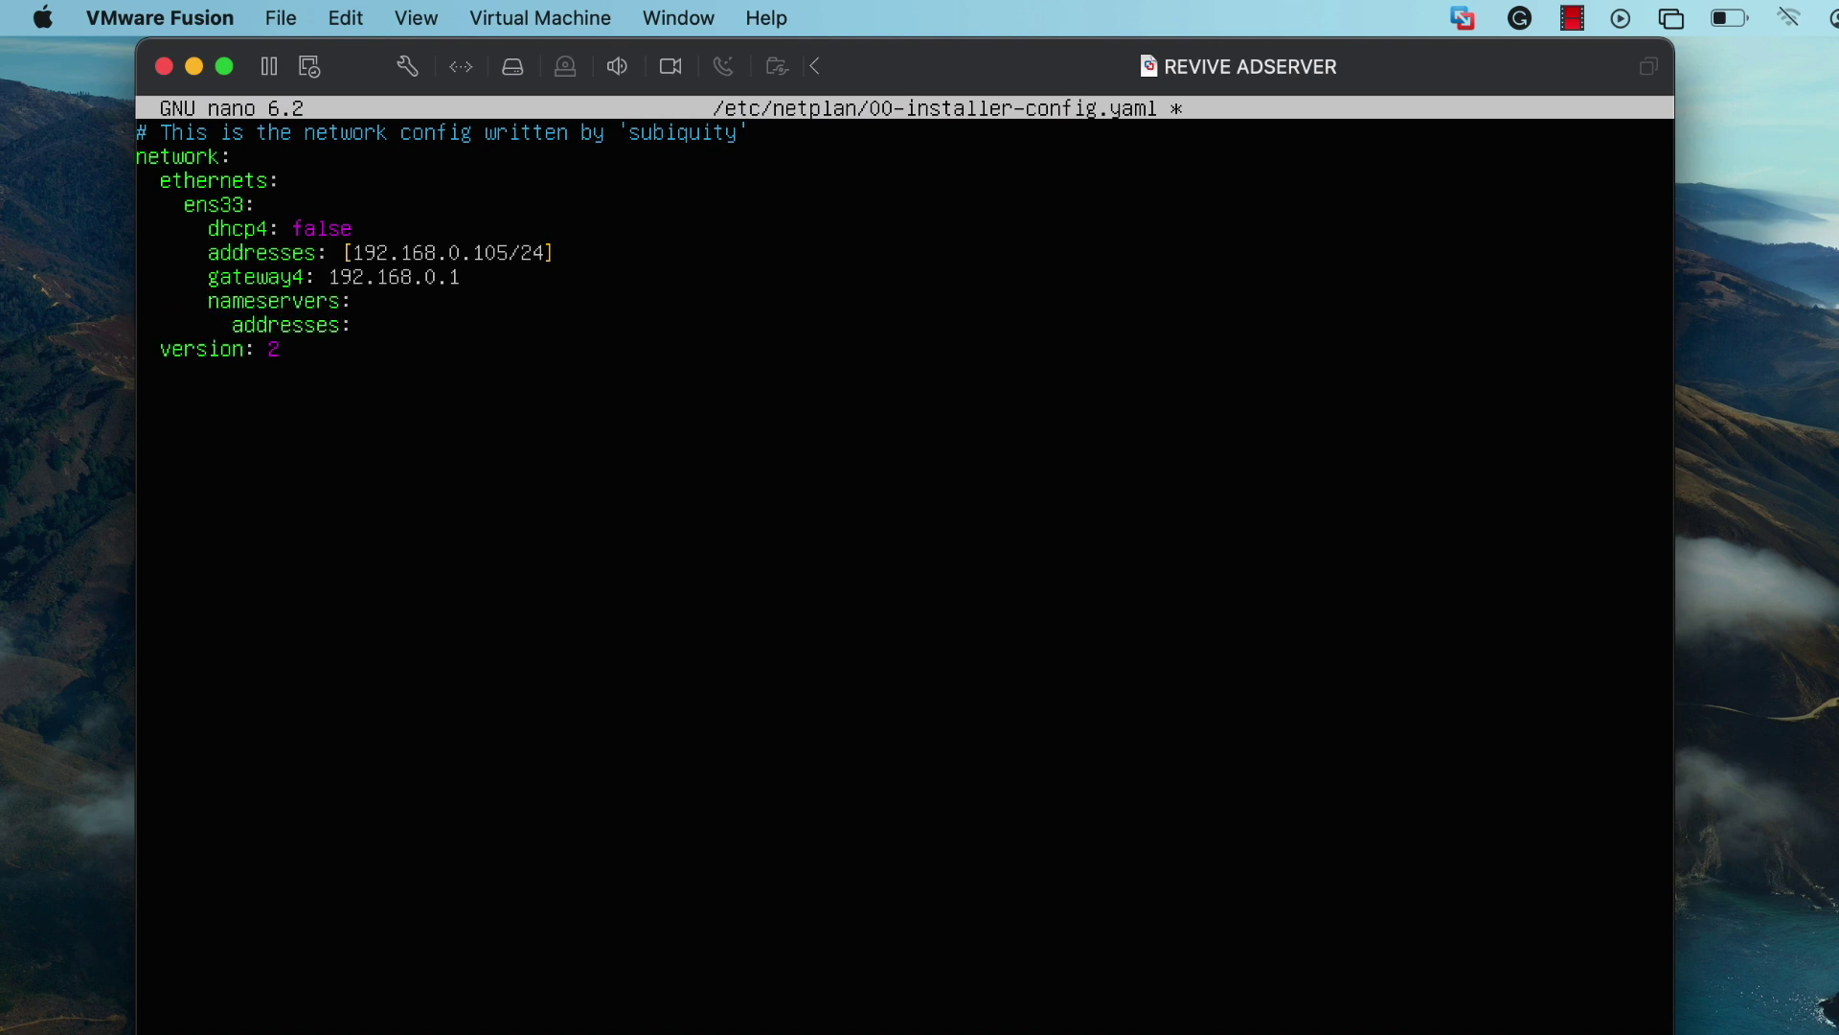
pyautogui.write('8.8.8.8,8.8.')
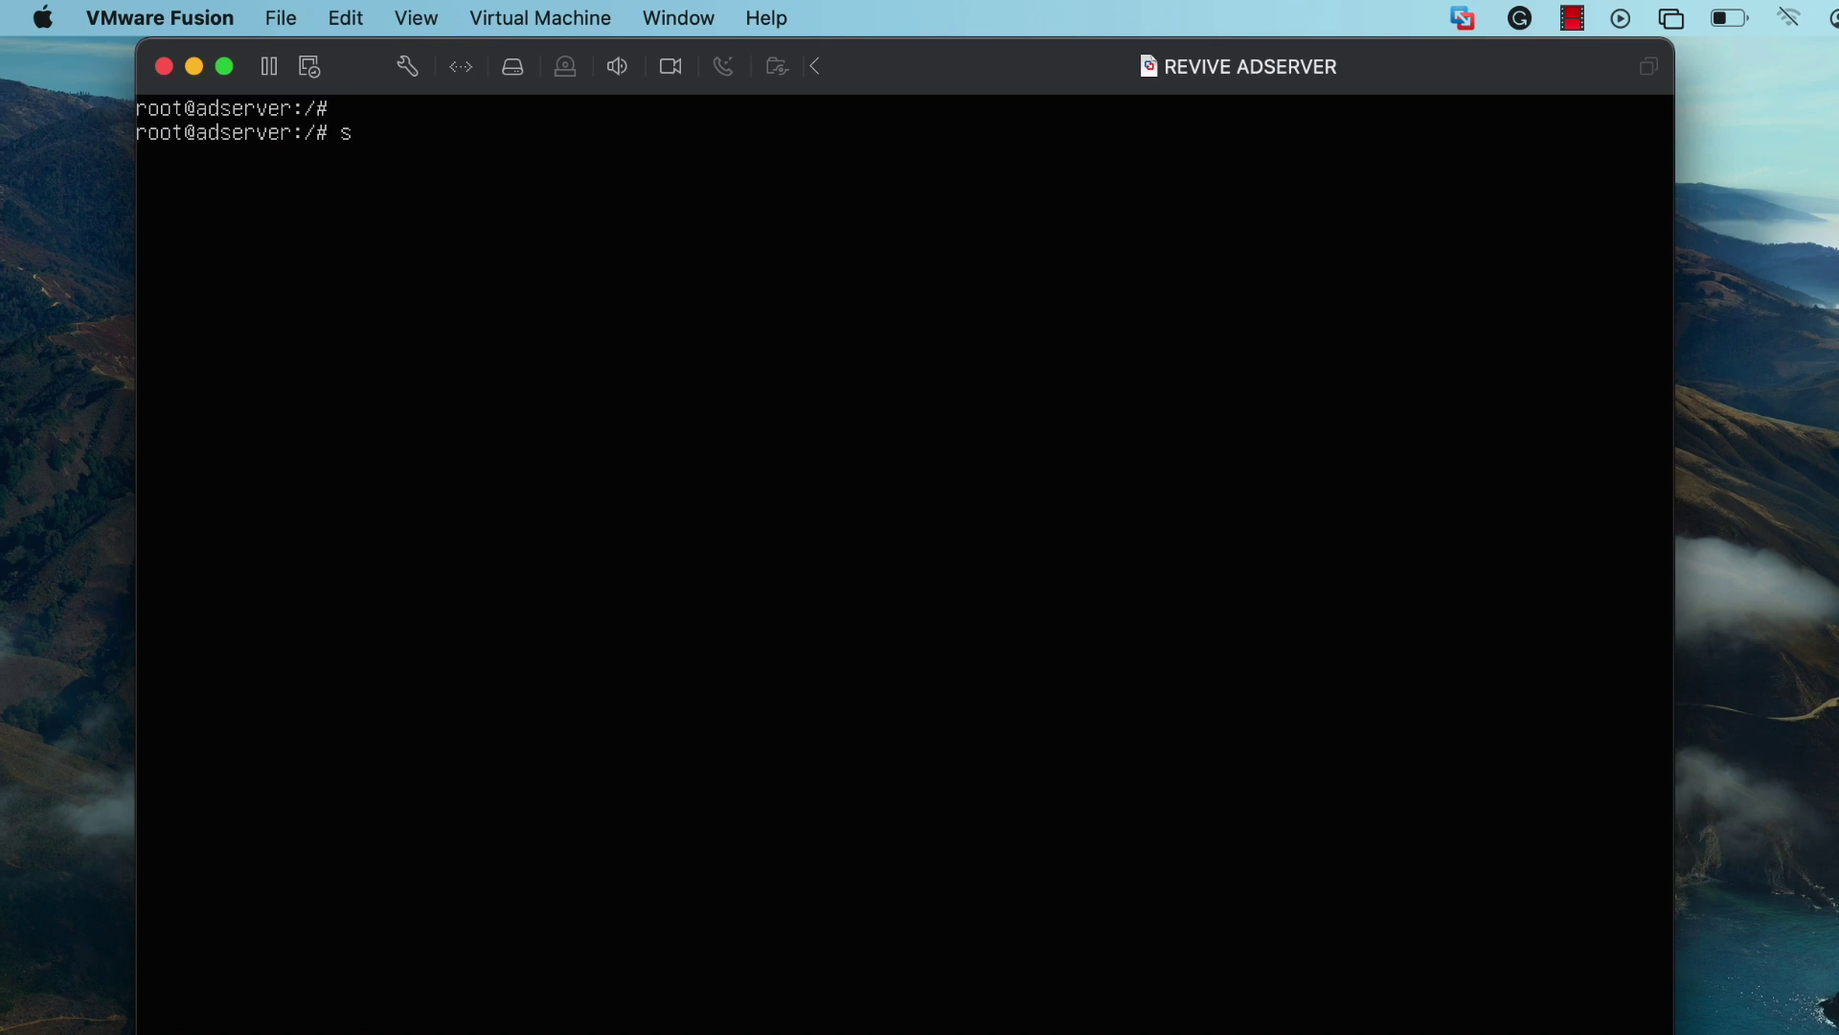
# Step: Apply the netplan configuration and list the server's IP addresses with ip addr list | grep inet
pyautogui.write('udo netplan apply')
pyautogui.press('Return')
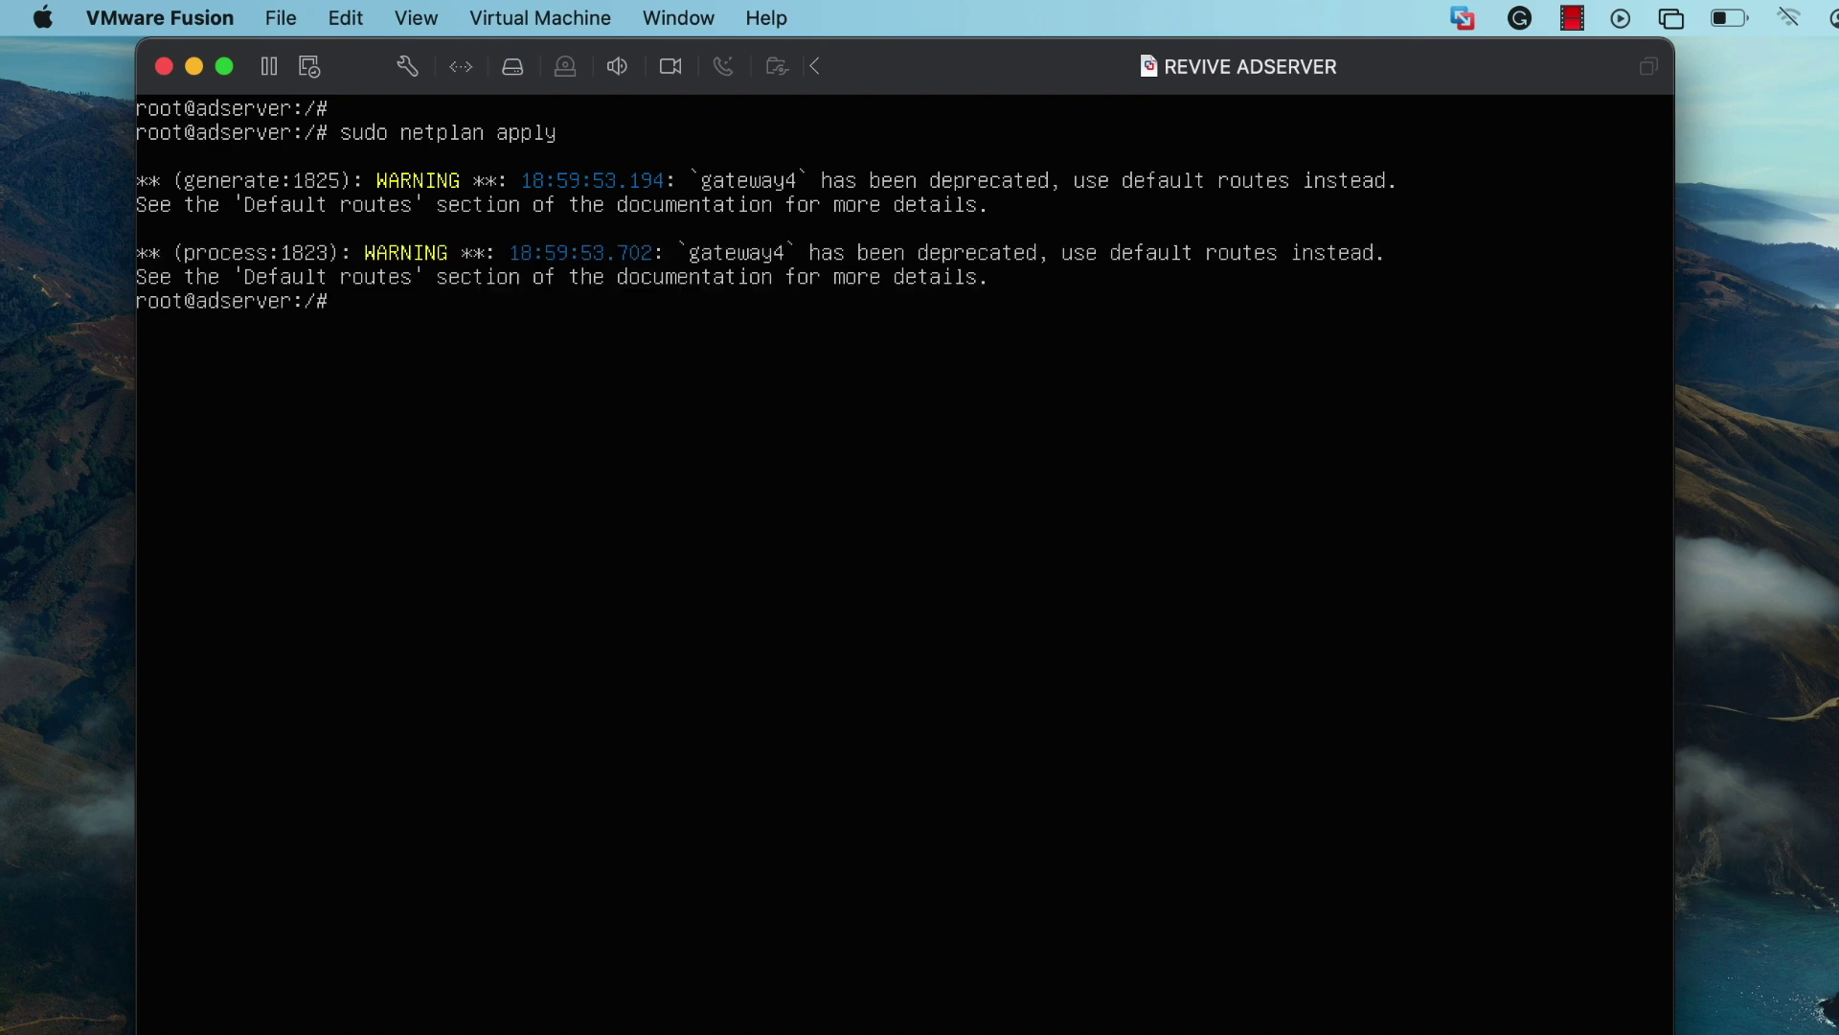
pyautogui.hotkey('ctrl', 'l')
pyautogui.press('Return')
pyautogui.write('ip addr list | grep inet')
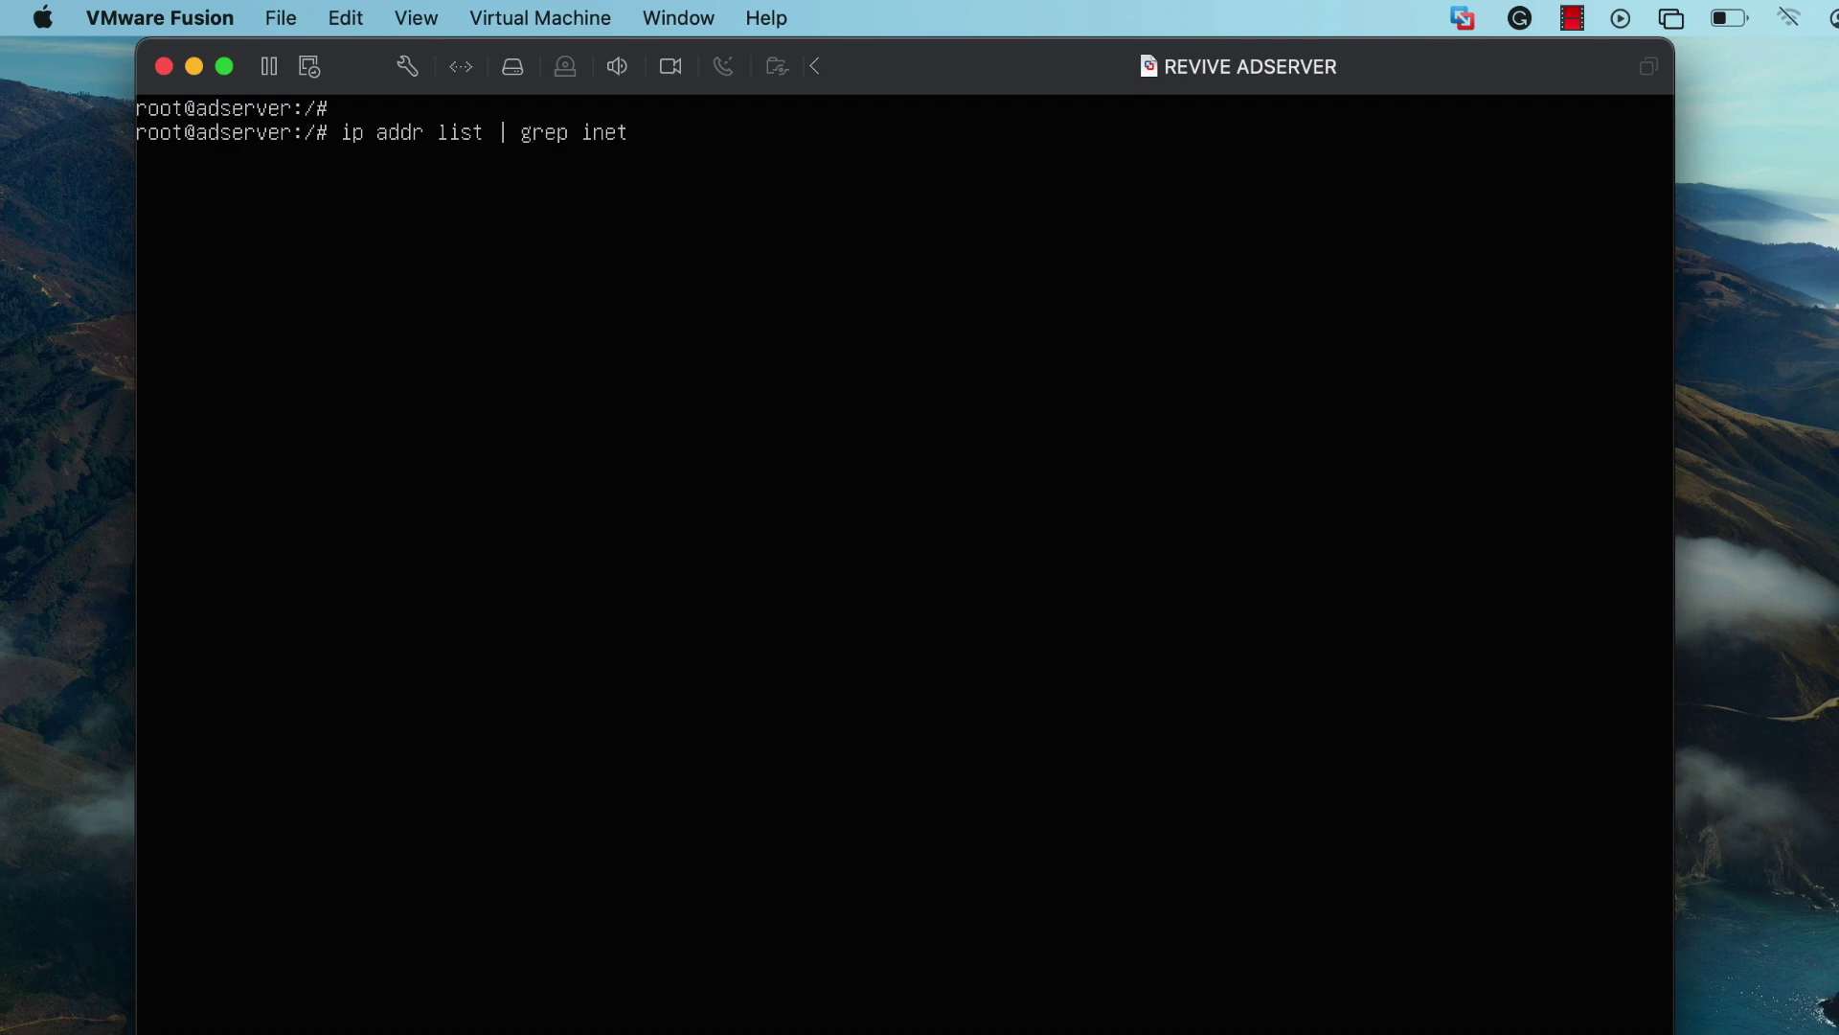
pyautogui.press('Return')
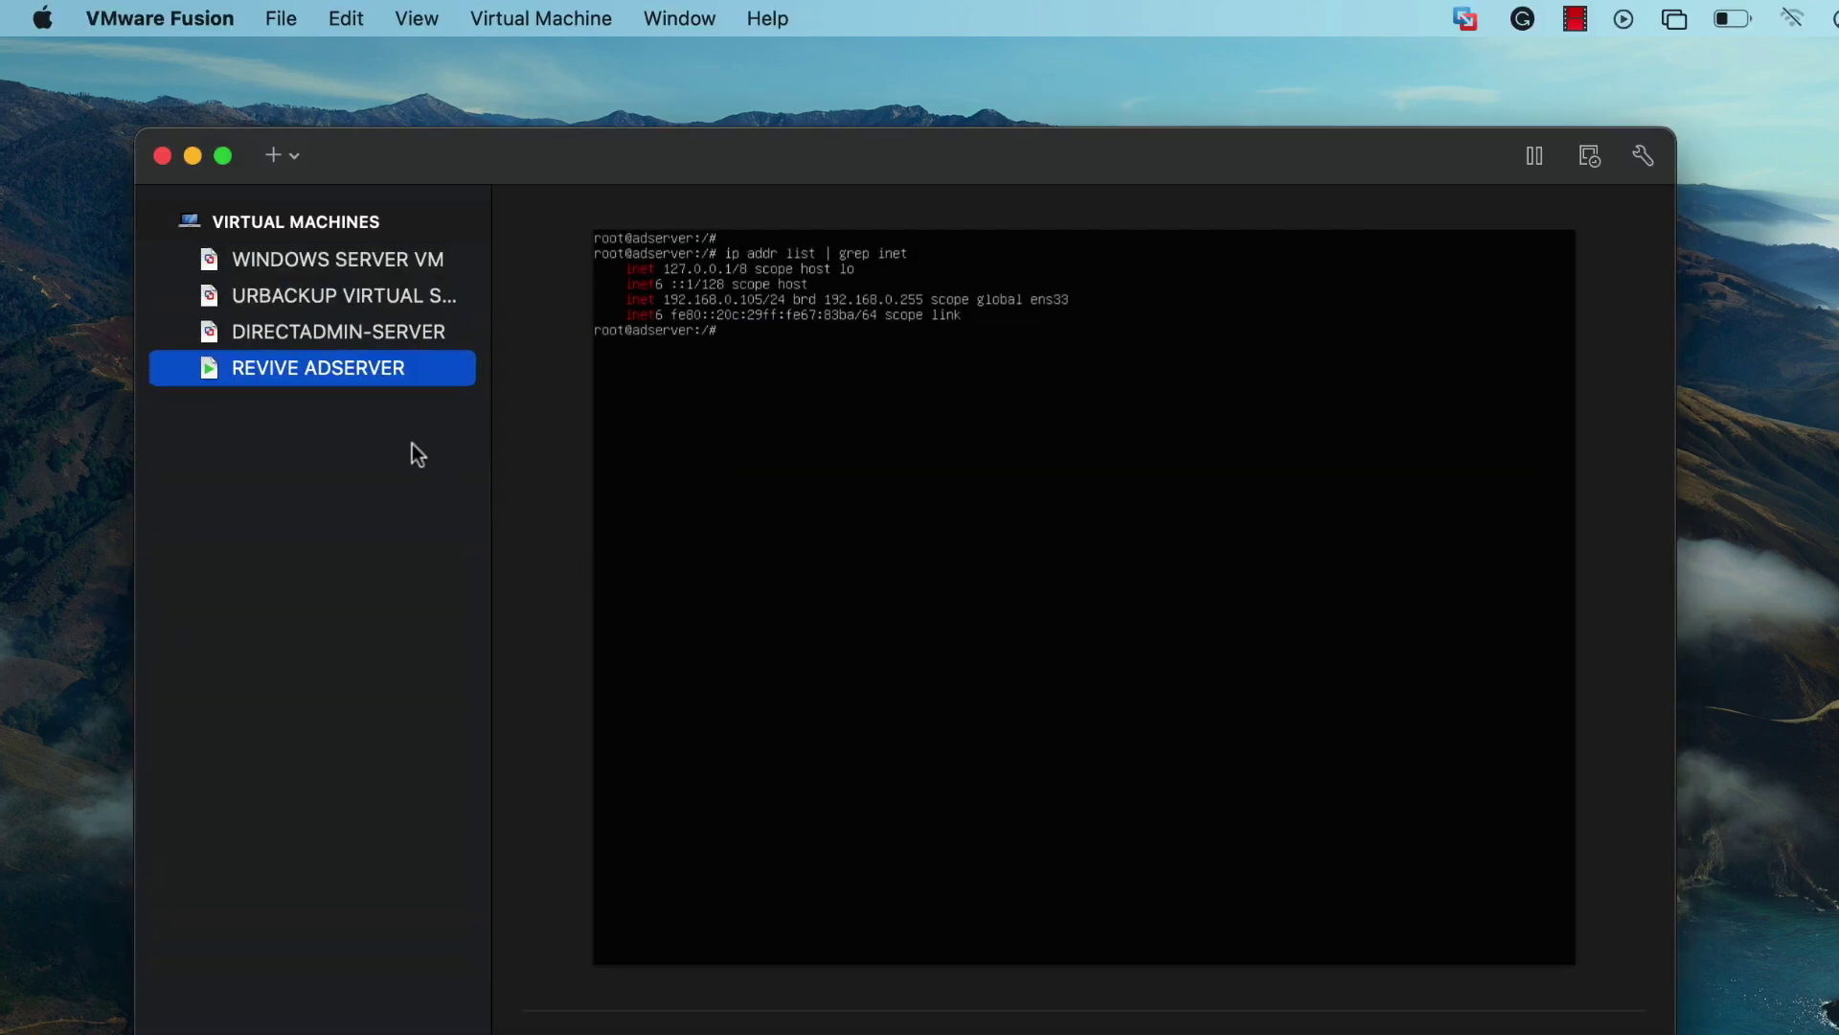
pyautogui.rightClick(364, 376)
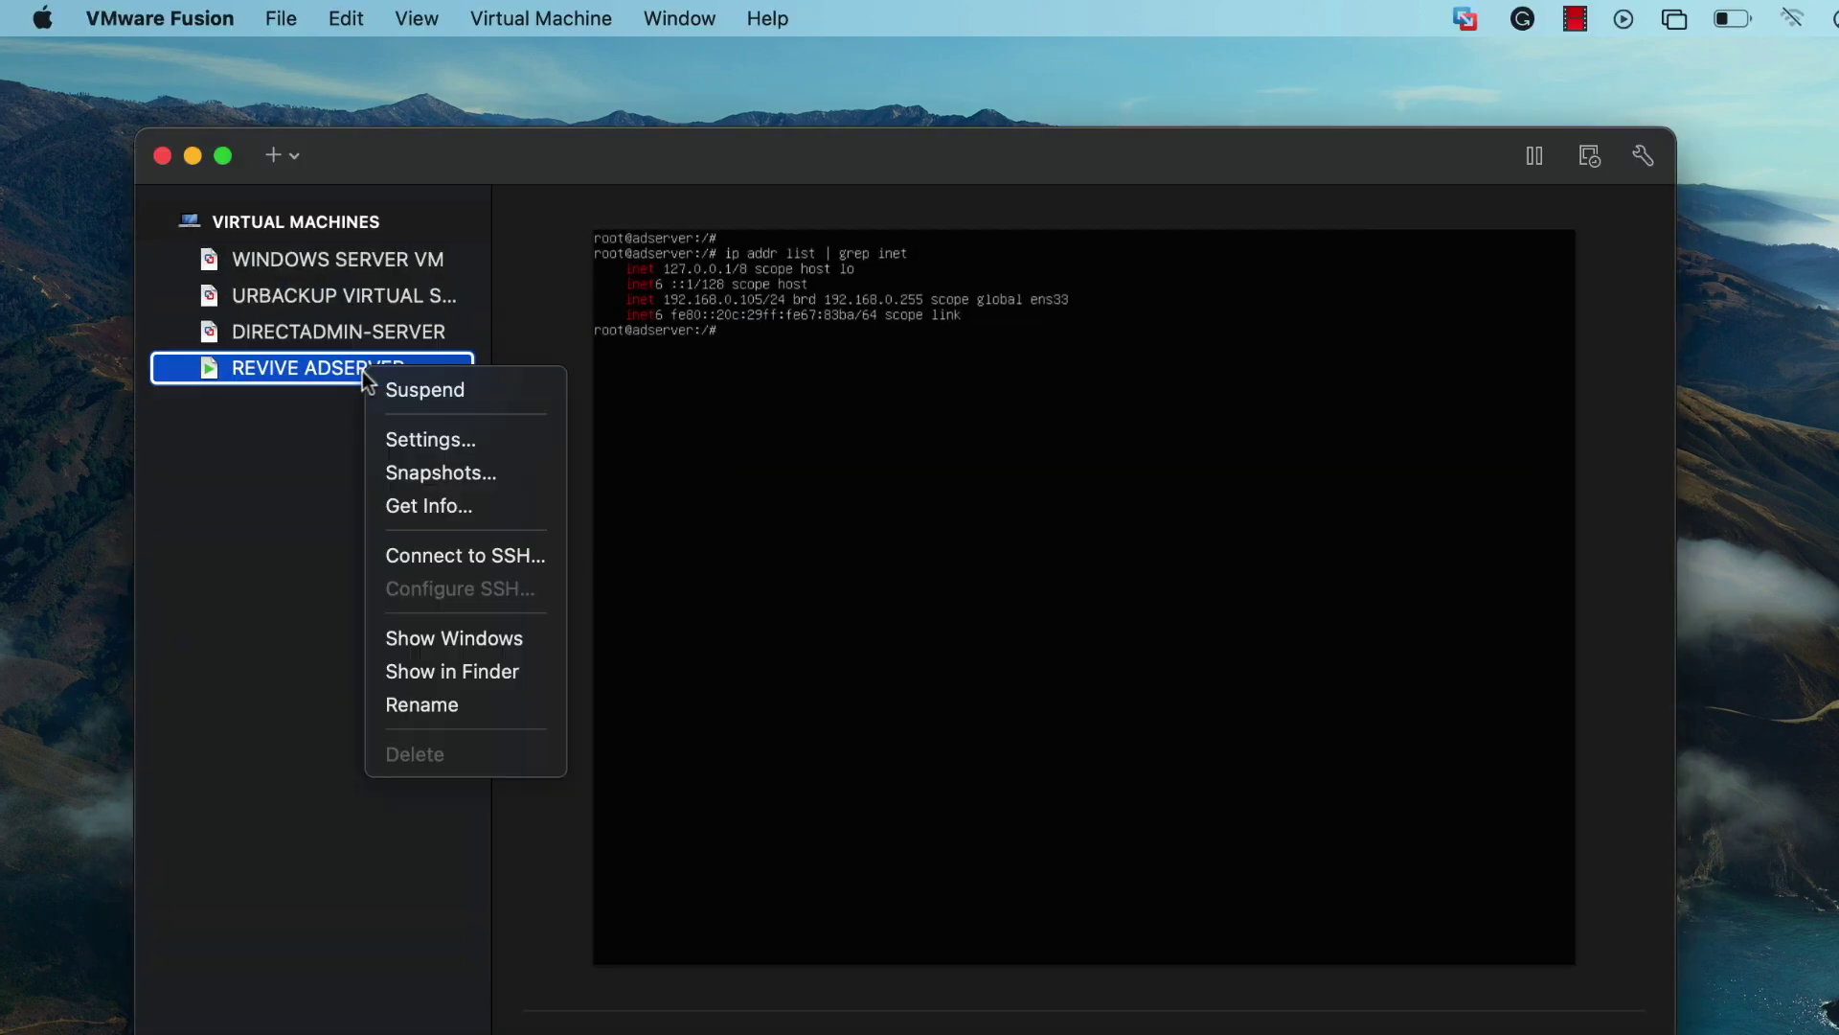
pyautogui.click(424, 438)
pyautogui.click(707, 424)
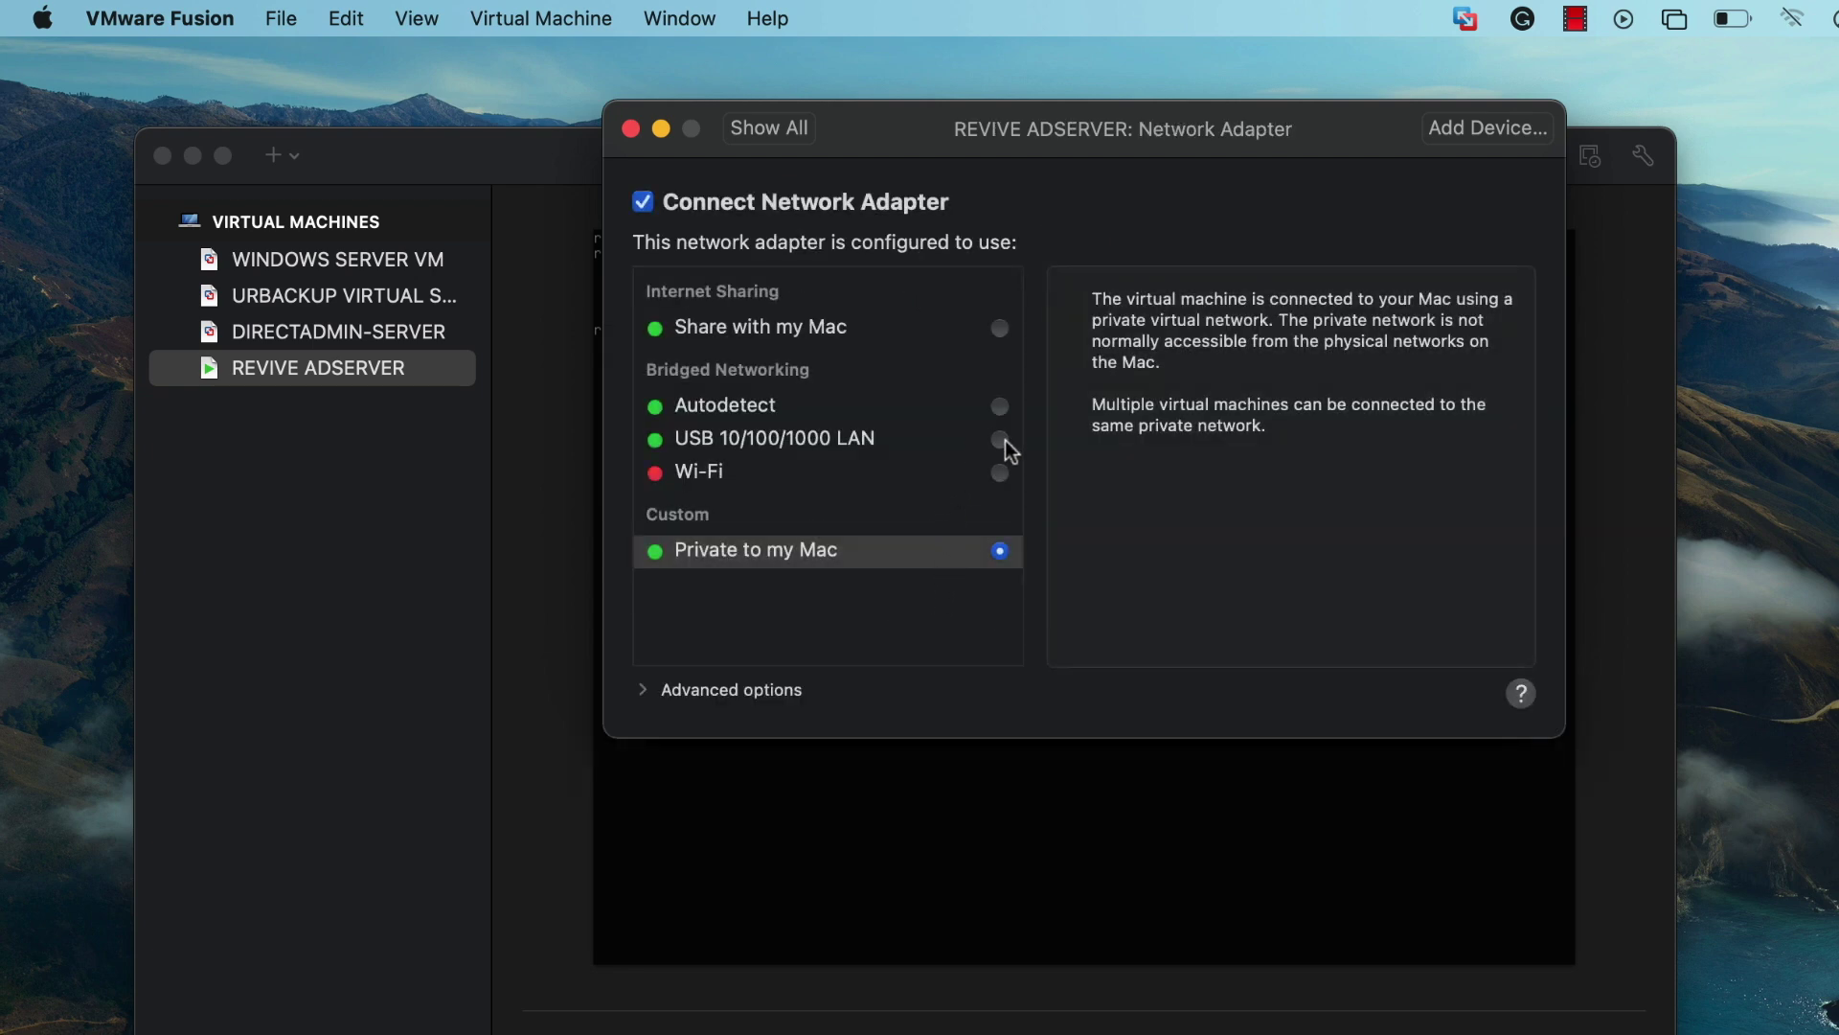
pyautogui.click(999, 439)
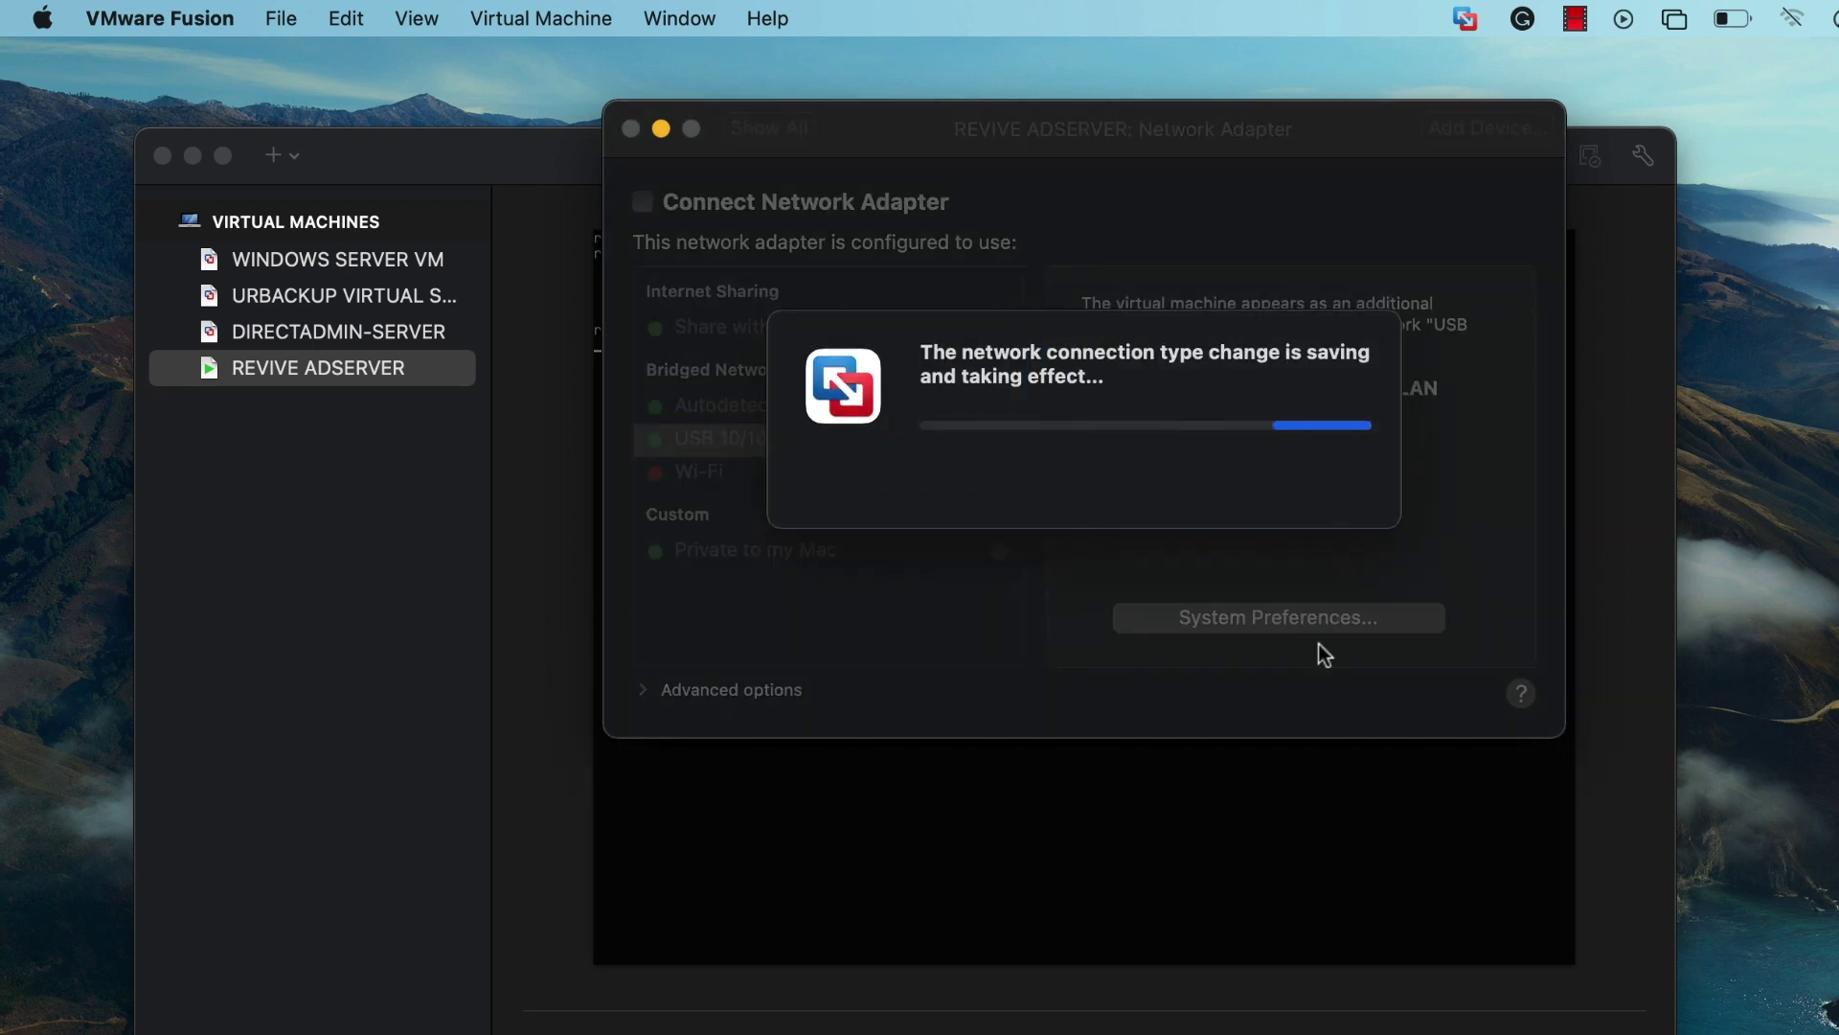
pyautogui.click(631, 129)
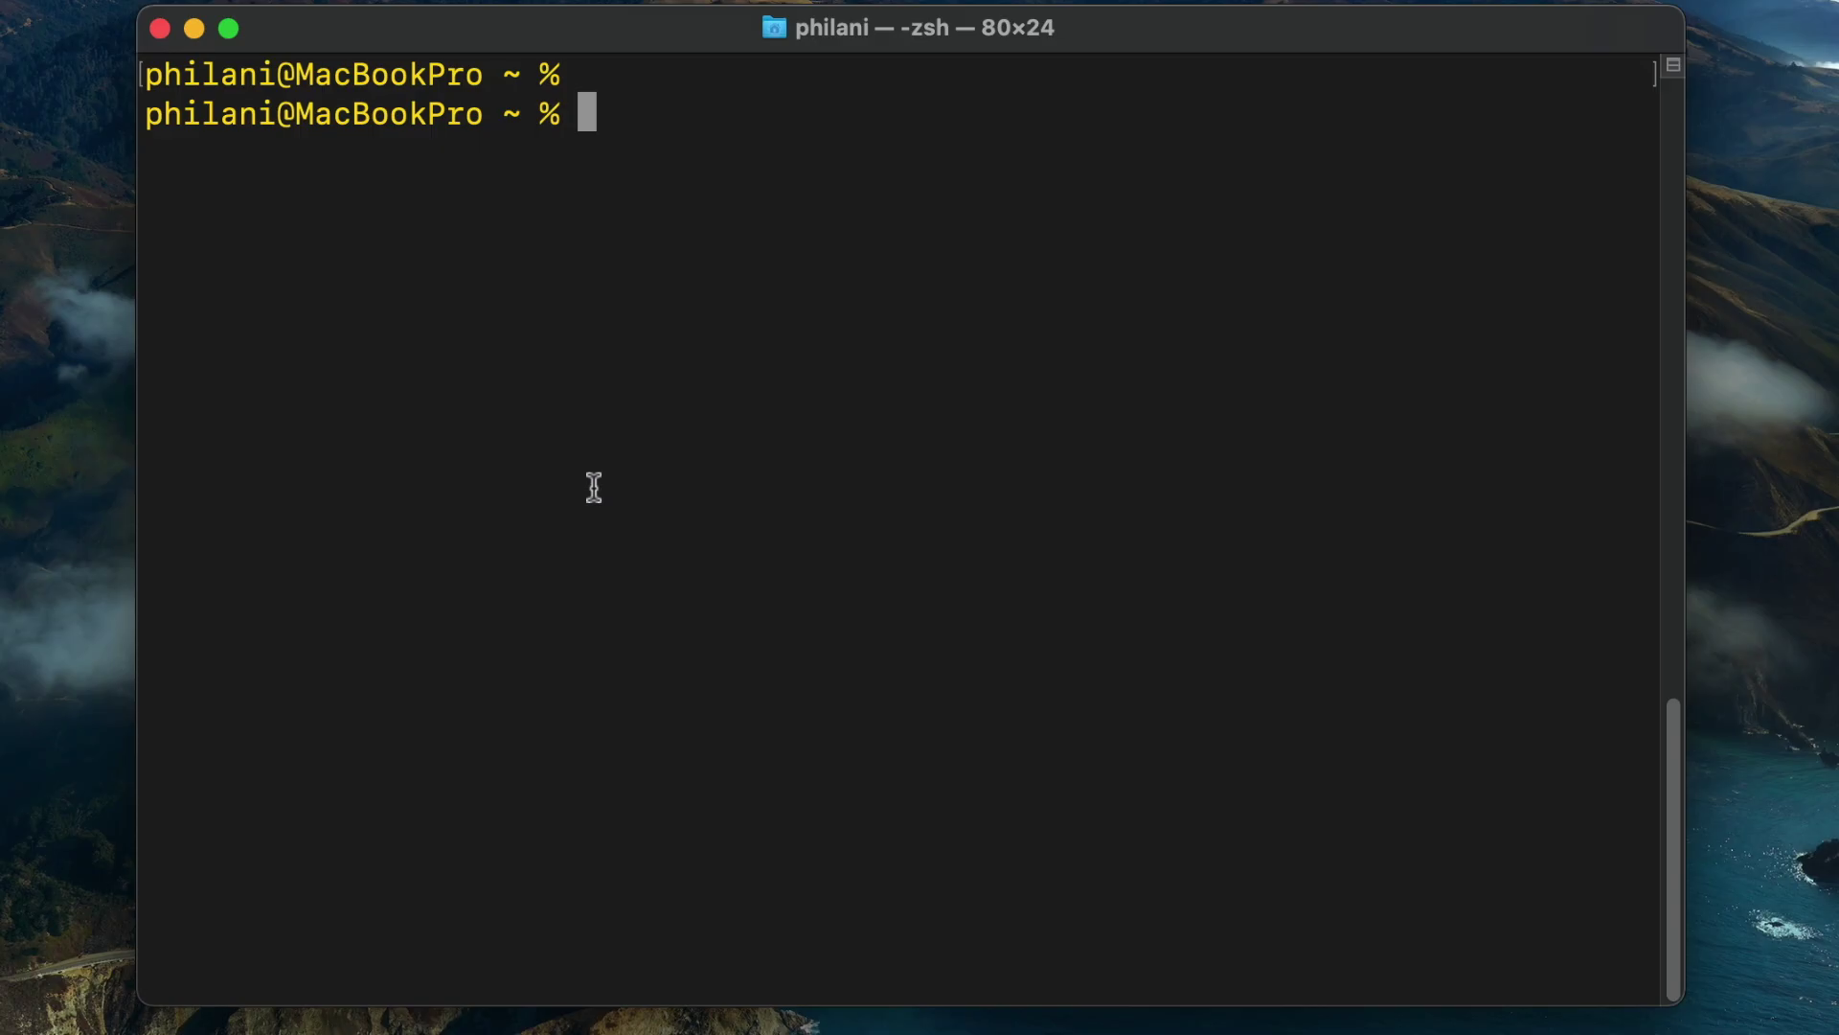
pyautogui.write('ssh admini')
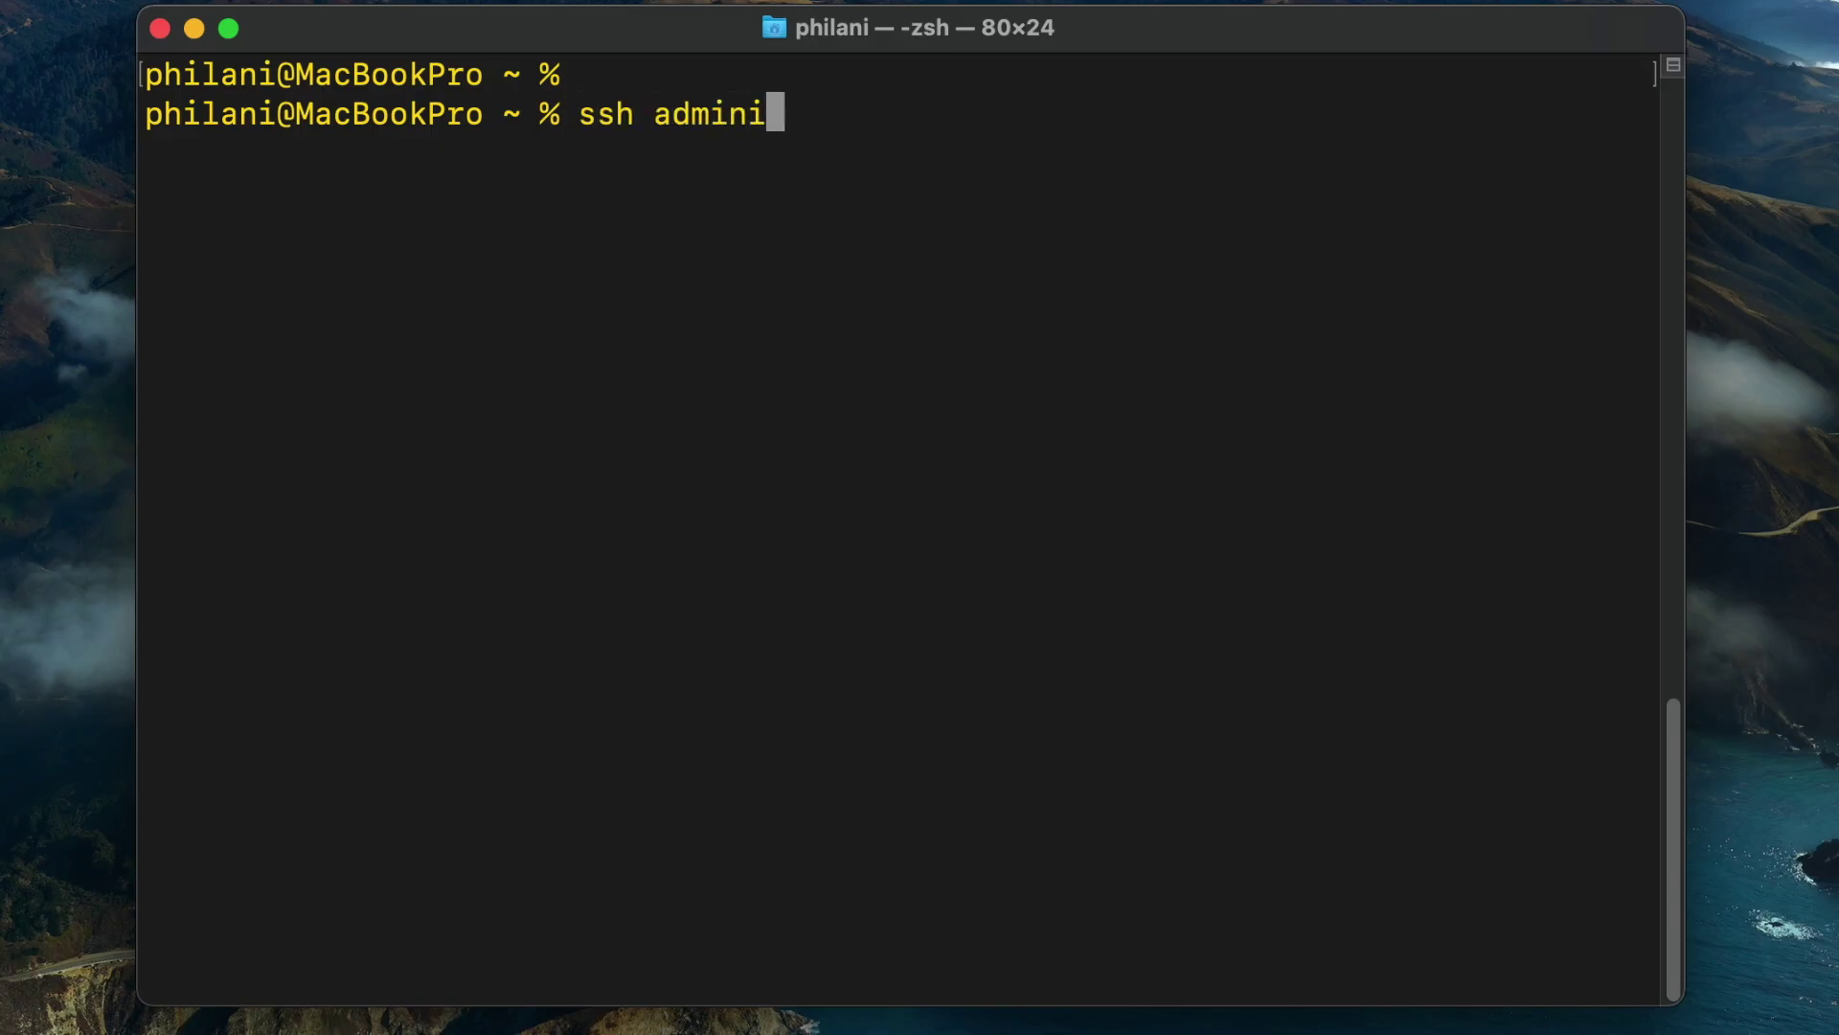
pyautogui.write('strator@192.168.0.105')
# Step: SSH into 192.168.0.105 as administrator, accepting the host key, and clear the banner
pyautogui.press('Return')
pyautogui.write('yes')
pyautogui.press('Return')
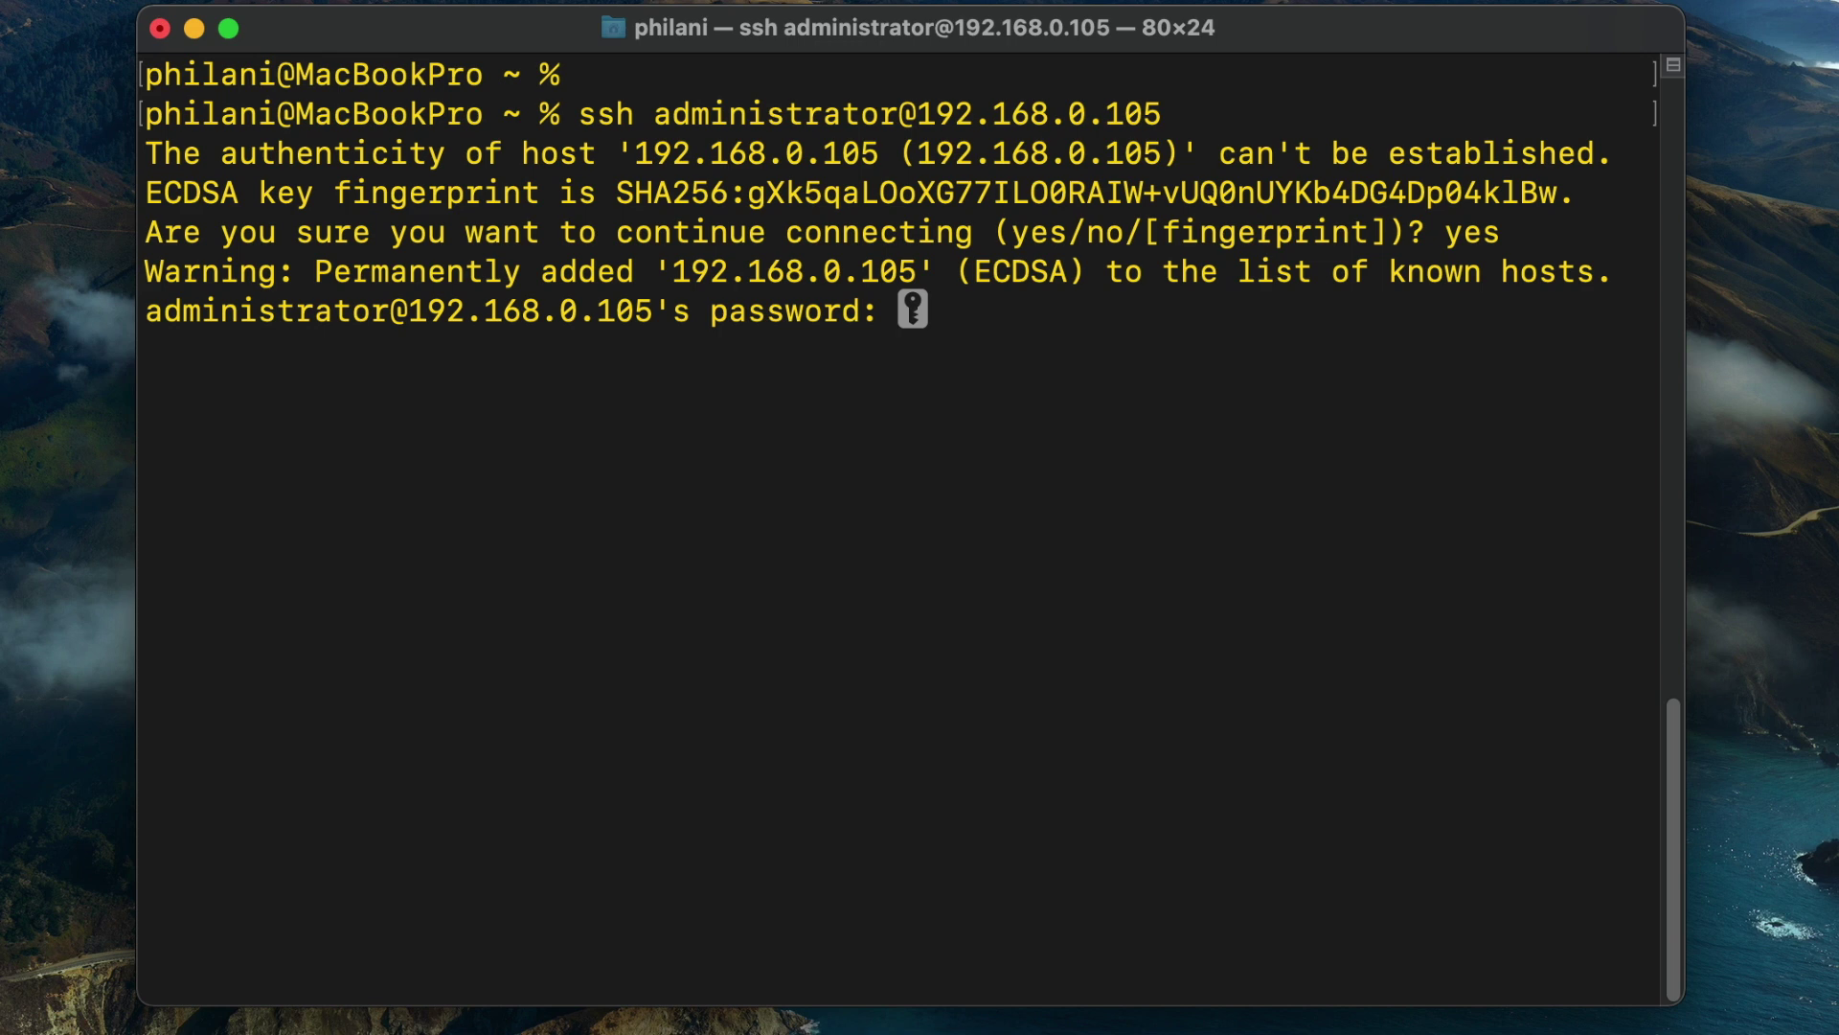
pyautogui.press('Return')
pyautogui.write('clear')
pyautogui.press('Return')
pyautogui.press('Return')
# Step: Switch to a root shell with sudo su
pyautogui.write('sudo su')
pyautogui.press('Return')
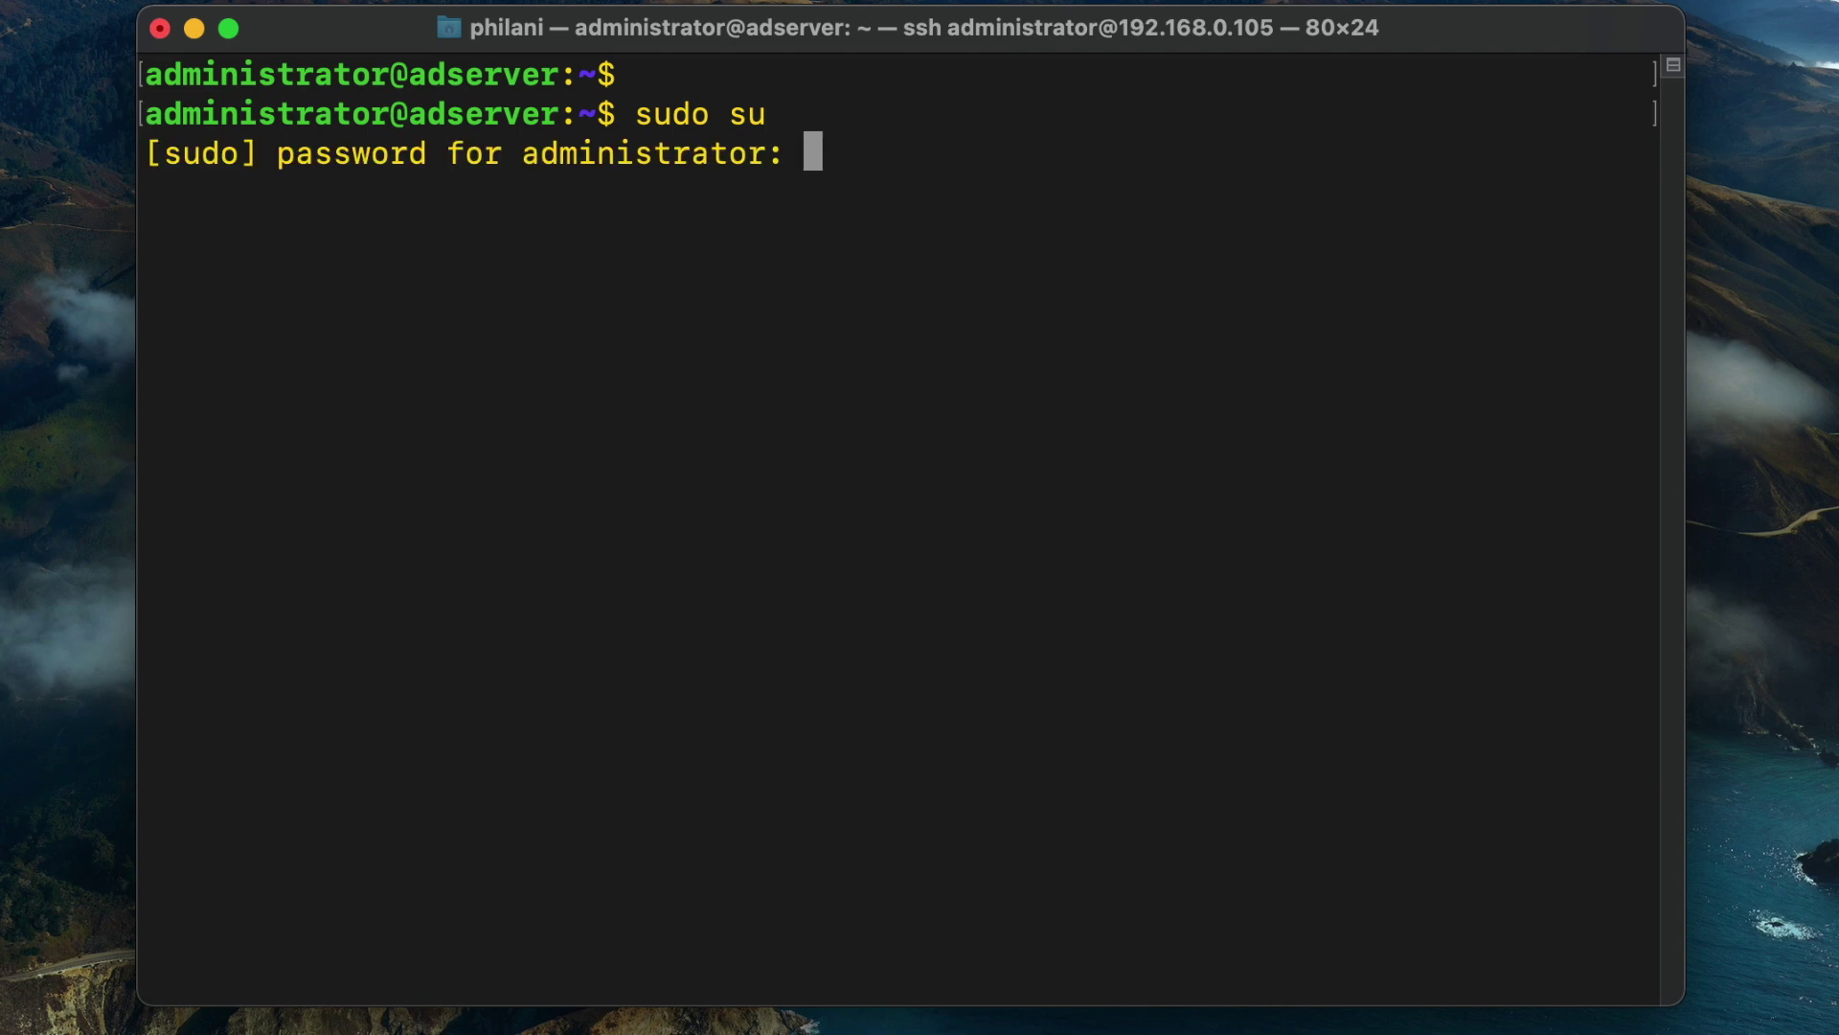
pyautogui.press('Return')
pyautogui.press('Return')
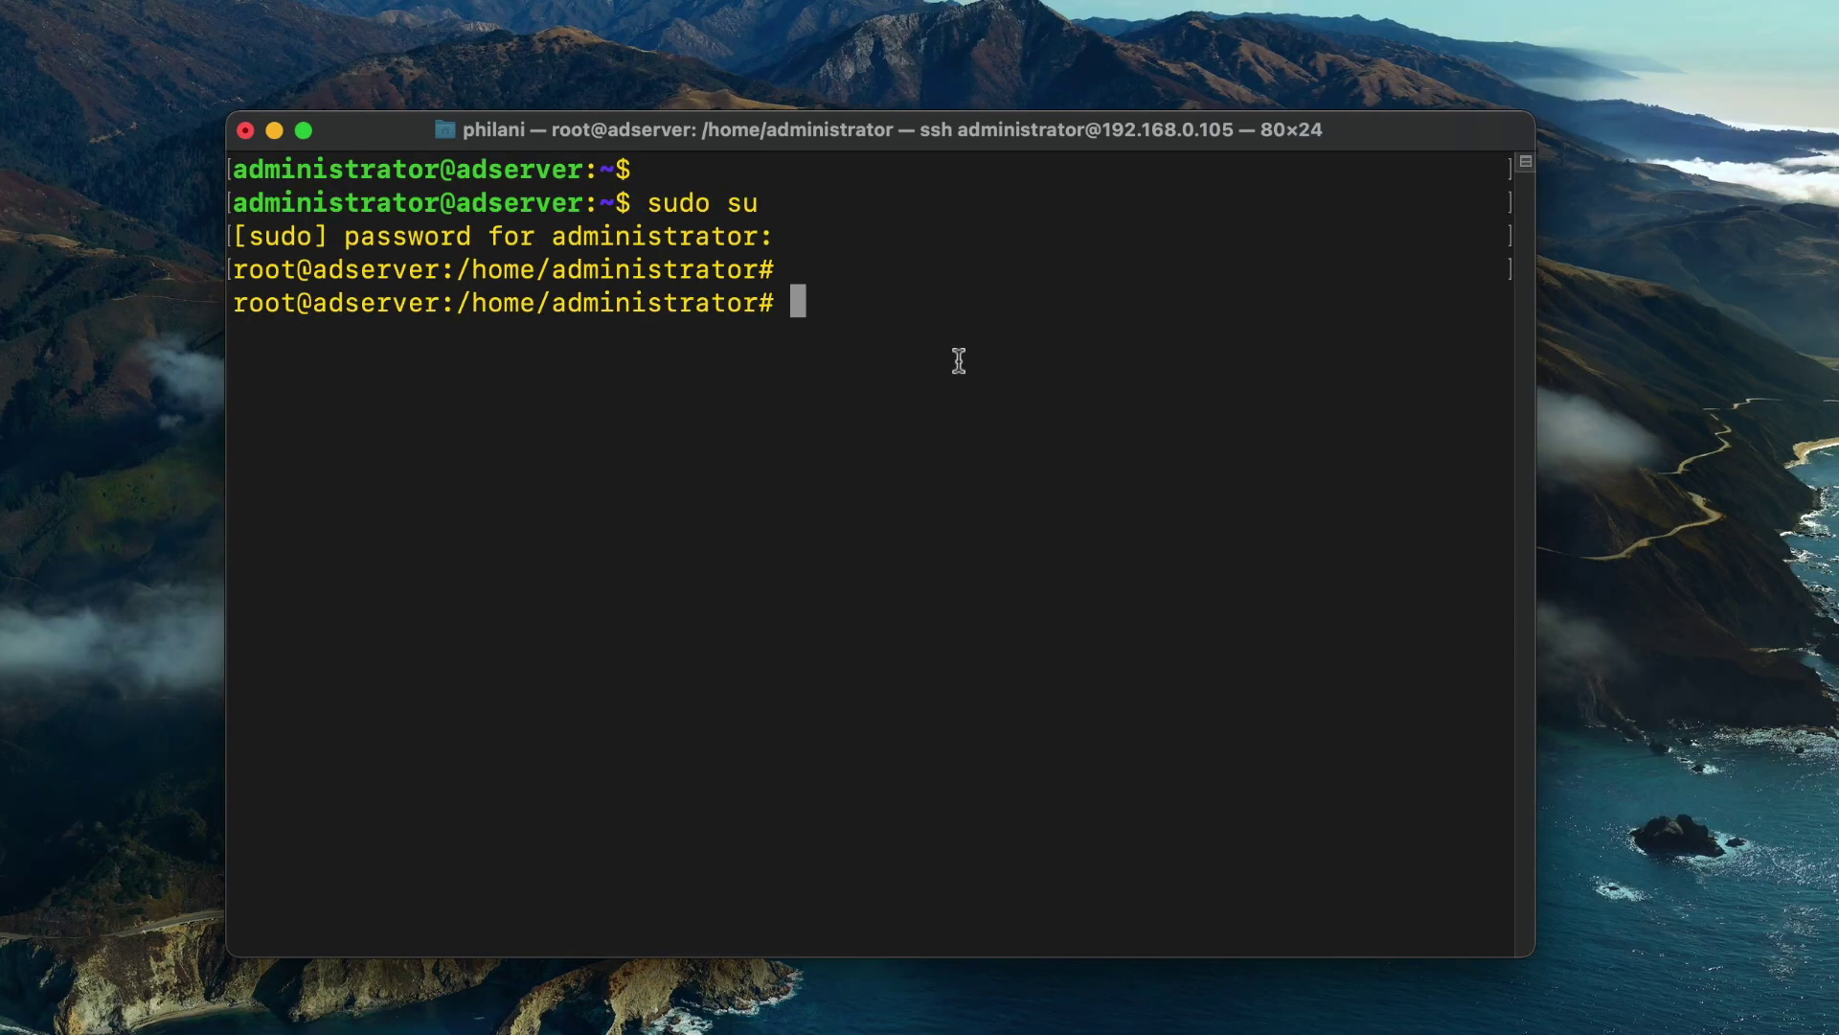
# Step: From the / directory, refresh the package lists with apt update
pyautogui.write('cd /')
pyautogui.press('Return')
pyautogui.press('Return')
pyautogui.write('clear')
pyautogui.press('Return')
pyautogui.press('Return')
pyautogui.press('Return')
pyautogui.write('apt update')
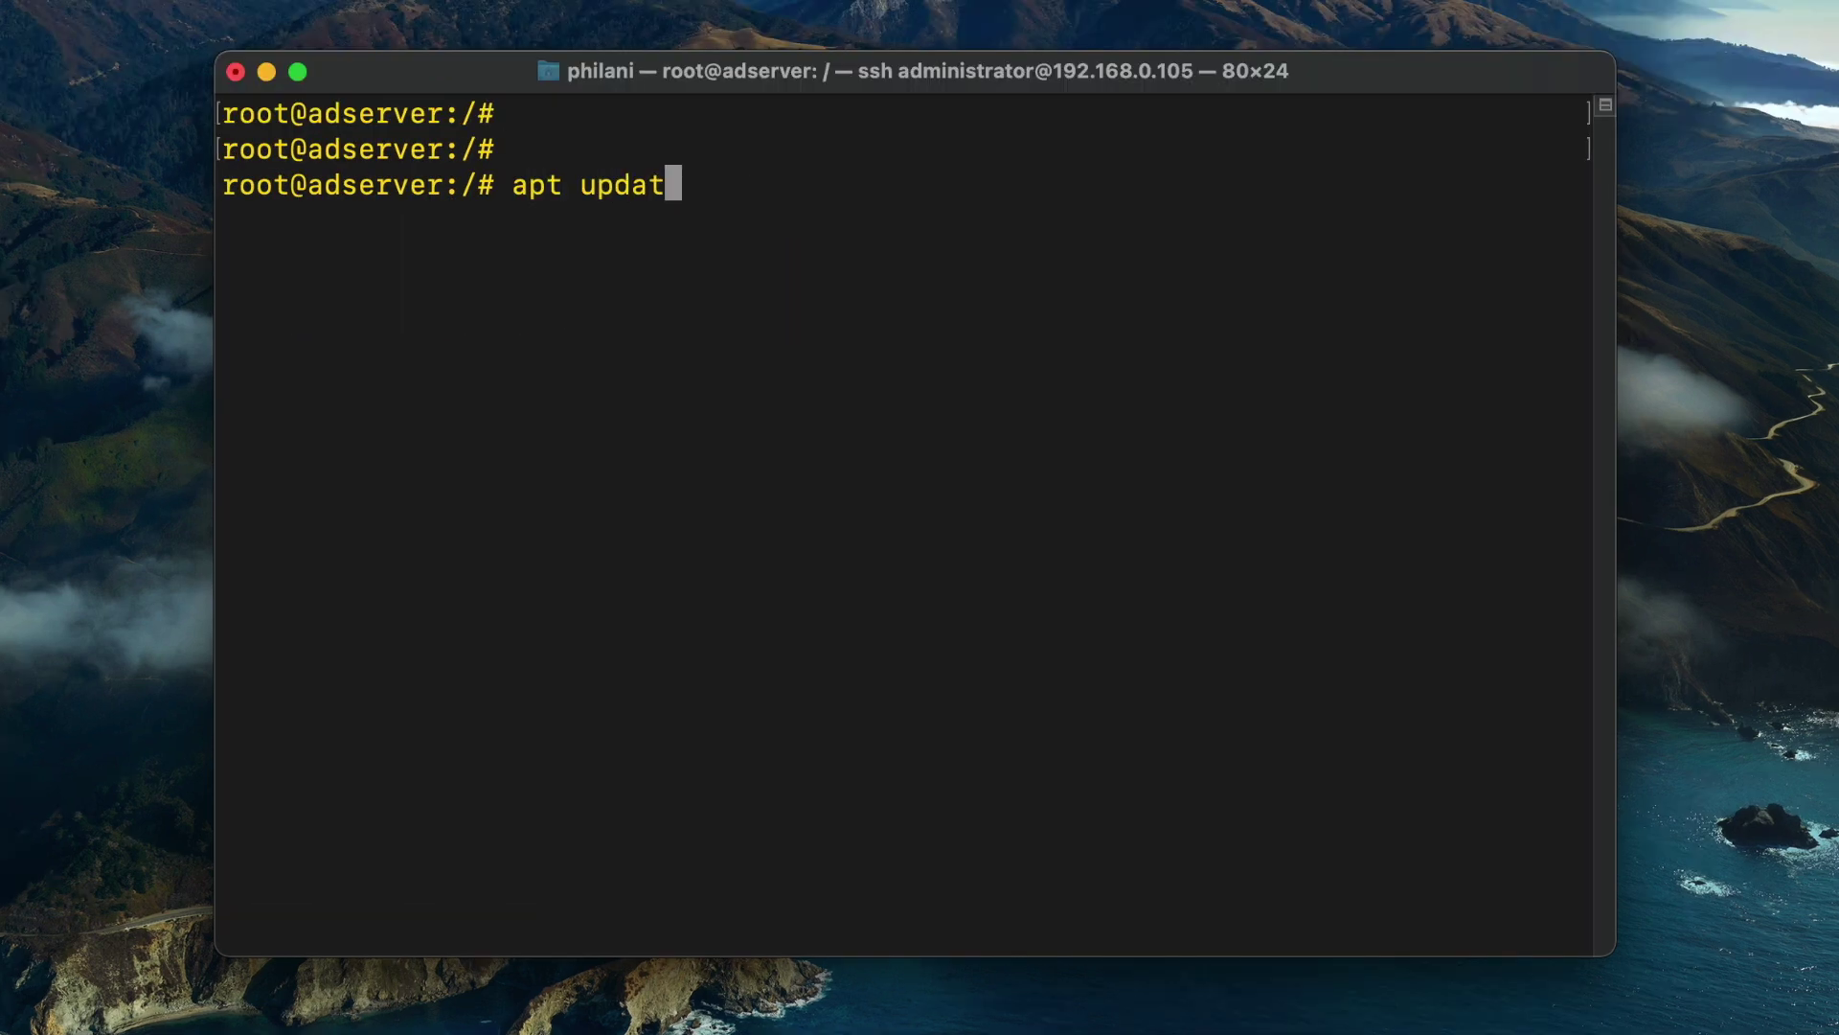
pyautogui.press('Return')
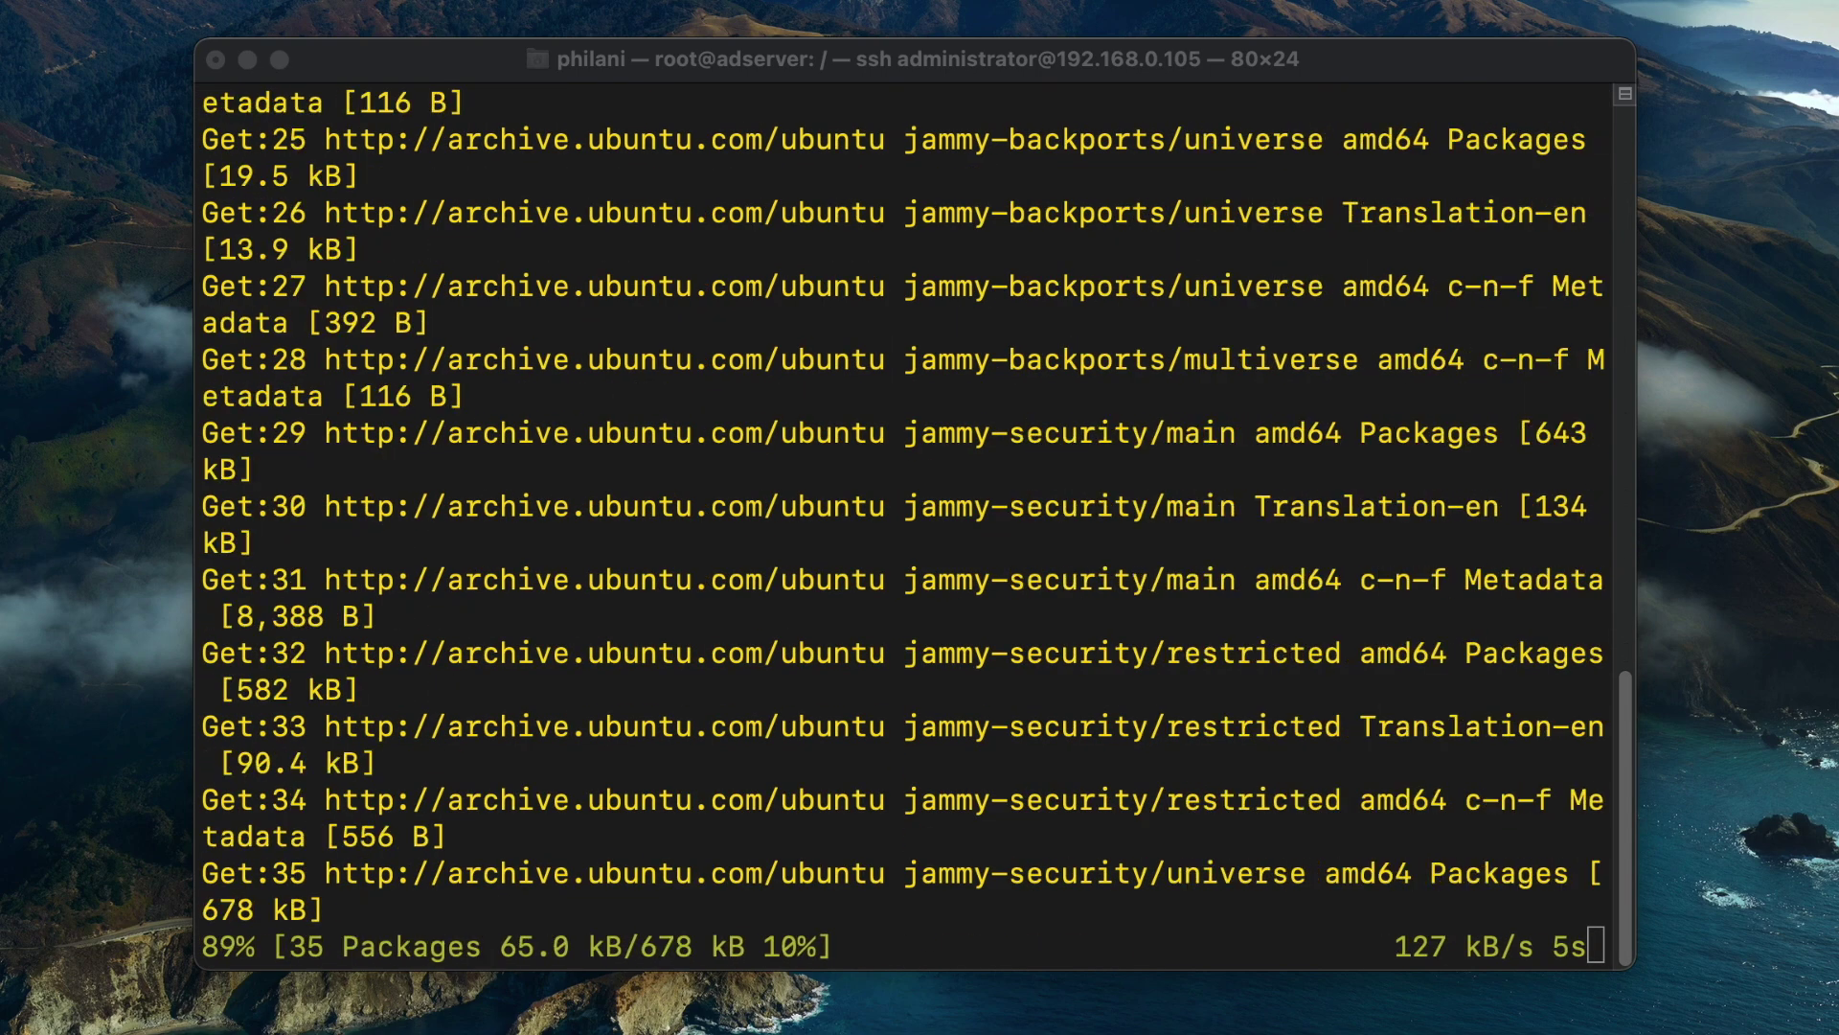
# Step: Paste and run the LiteSpeed repository wget setup command
pyautogui.click(1133, 588)
pyautogui.hotkey('ctrl', 'l')
pyautogui.press('Return')
pyautogui.press('Return')
pyautogui.rightClick(756, 389)
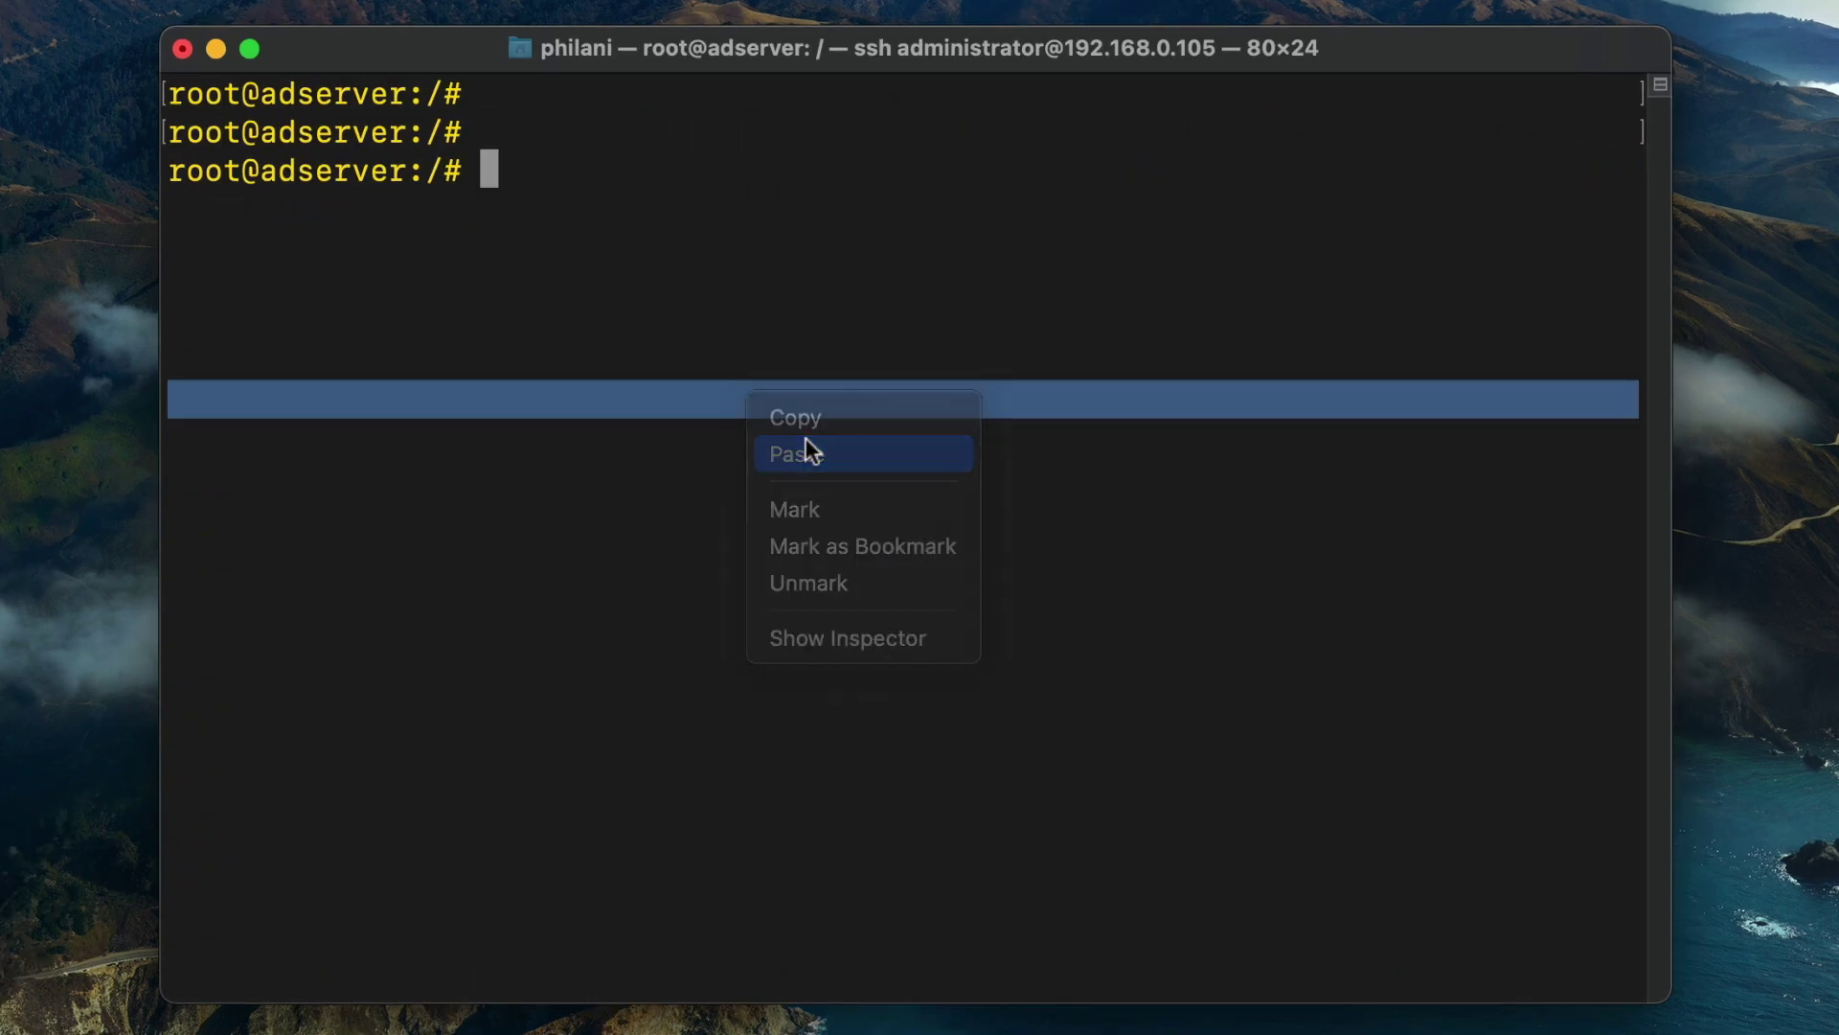
pyautogui.click(801, 439)
pyautogui.press('Return')
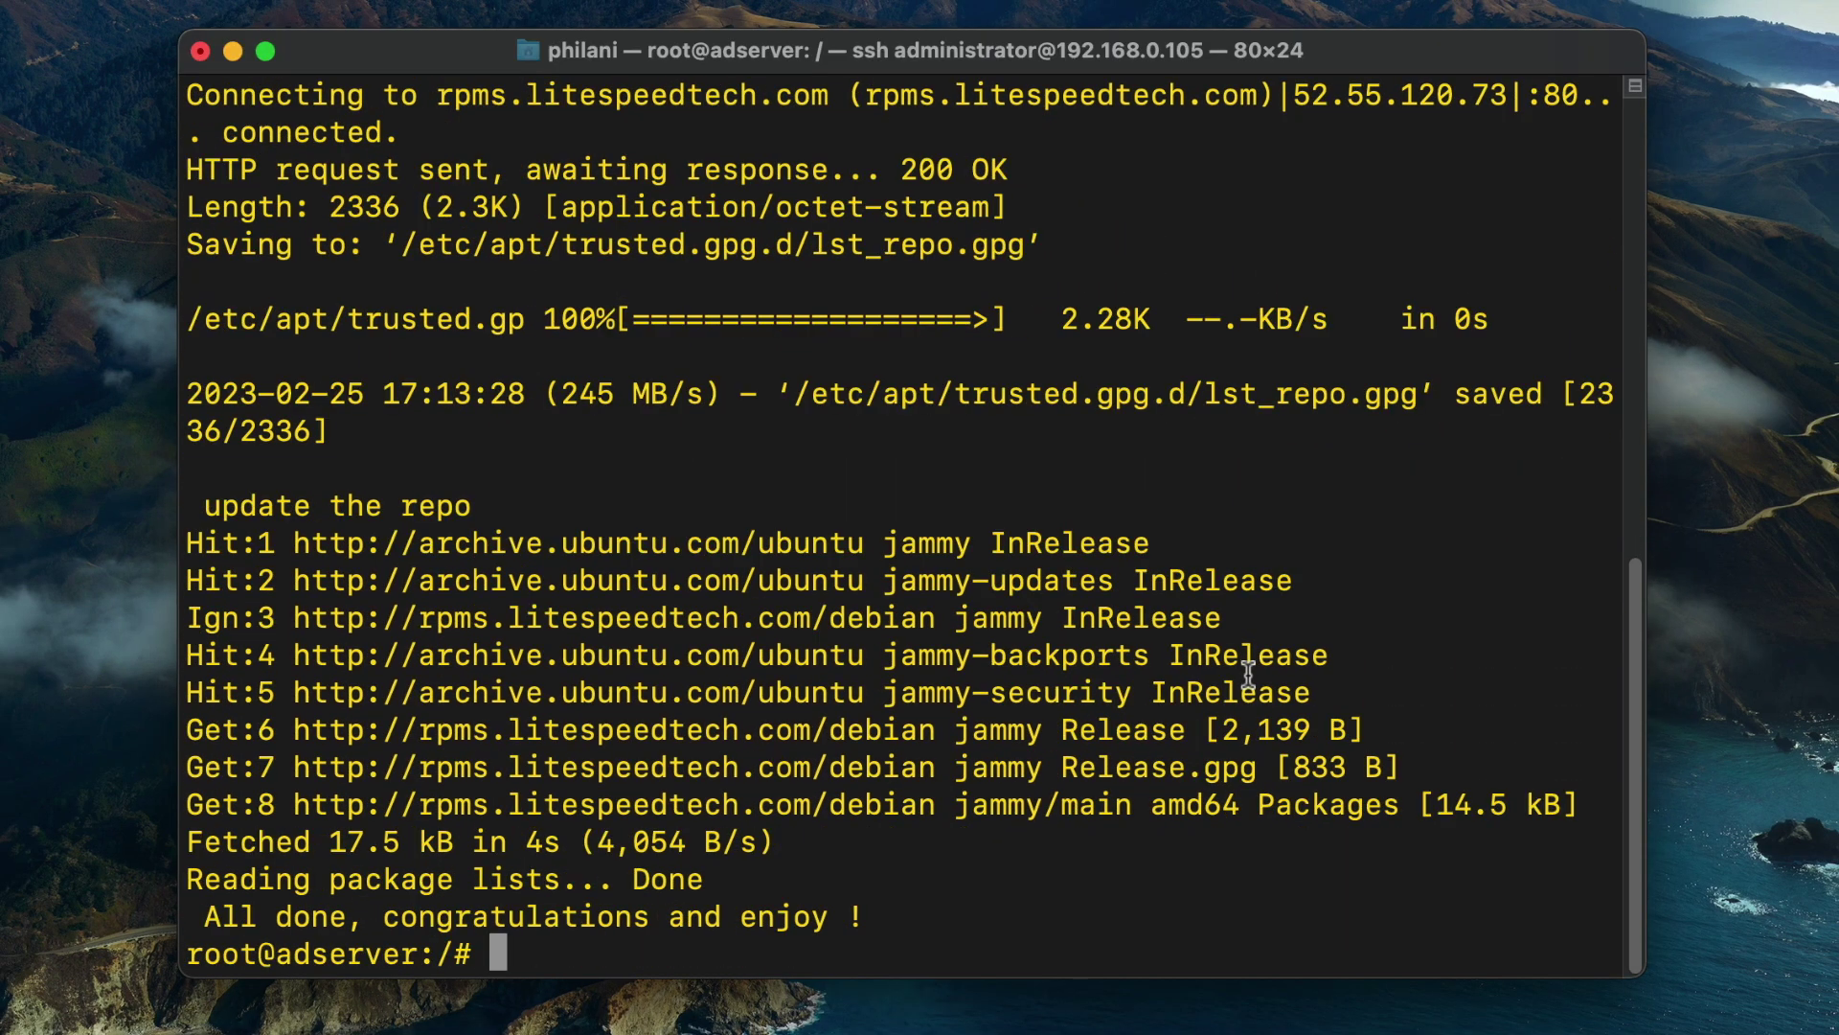
# Step: Paste and run sudo apt install openlitespeed lsphp81
pyautogui.press('super+k')
pyautogui.press('Return')
pyautogui.write('sudo apt install openlitespeed lsphp81')
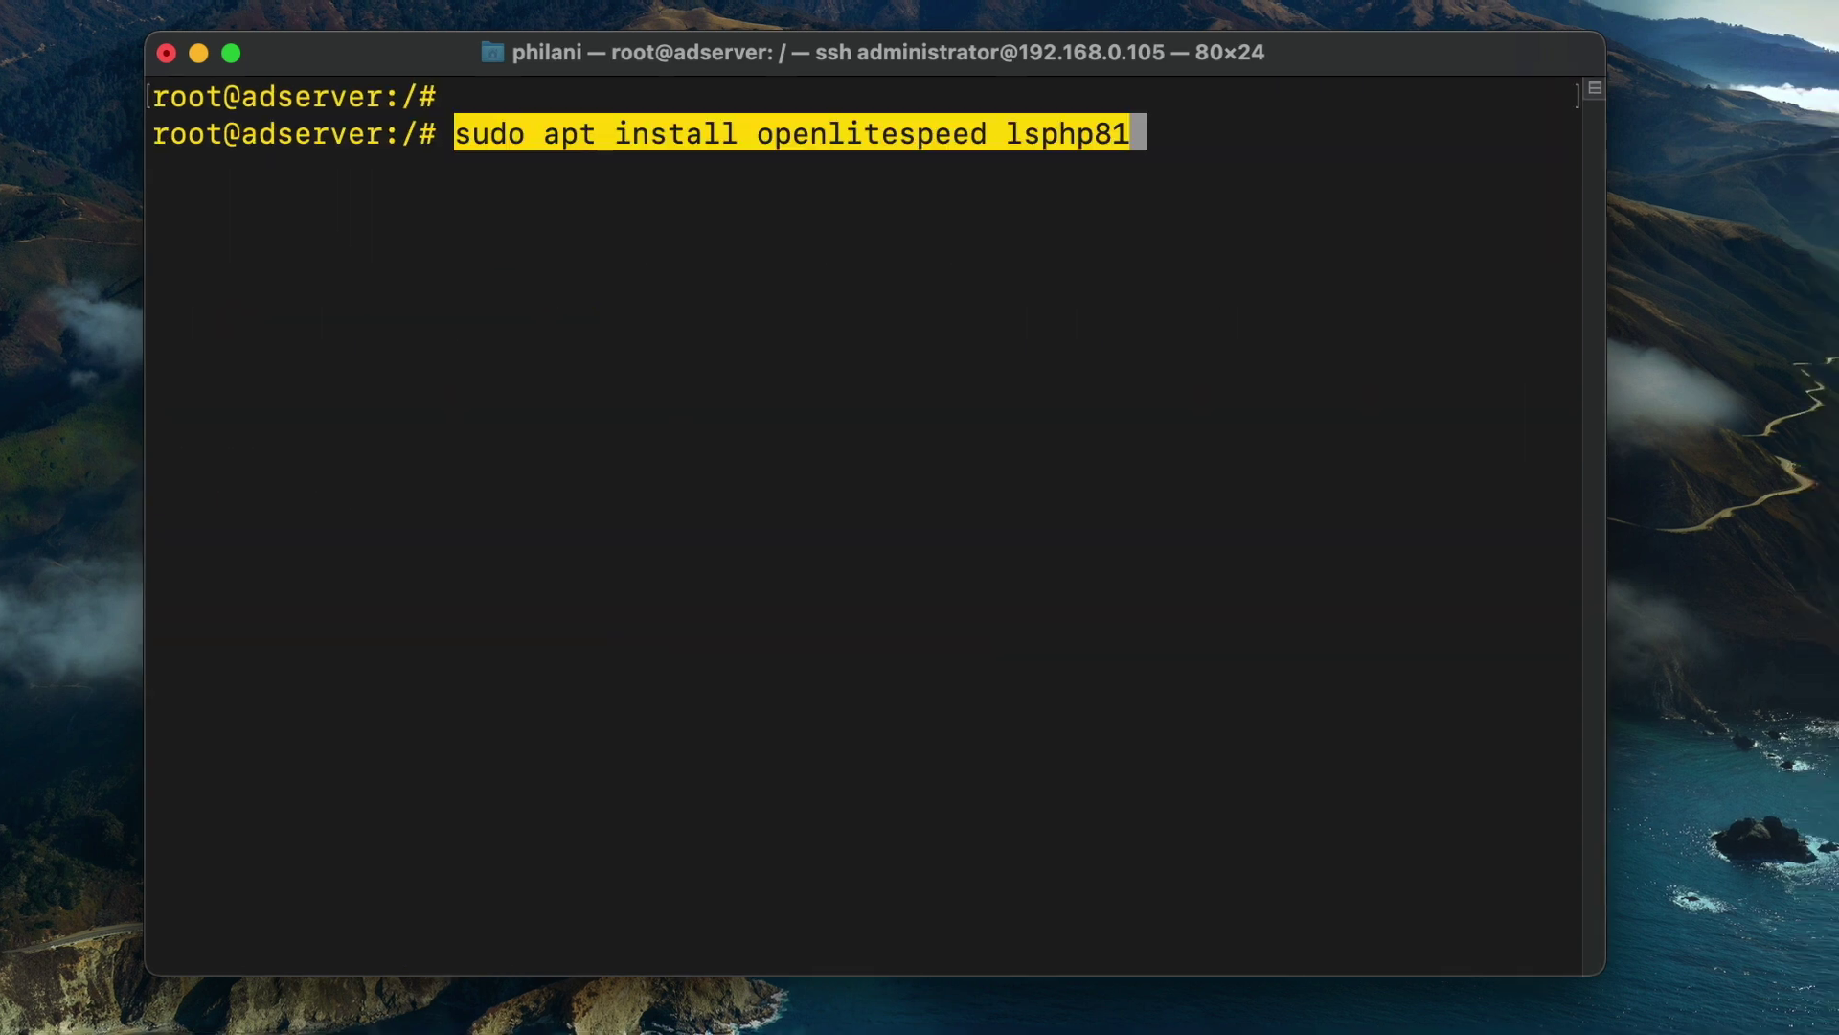
pyautogui.press('Return')
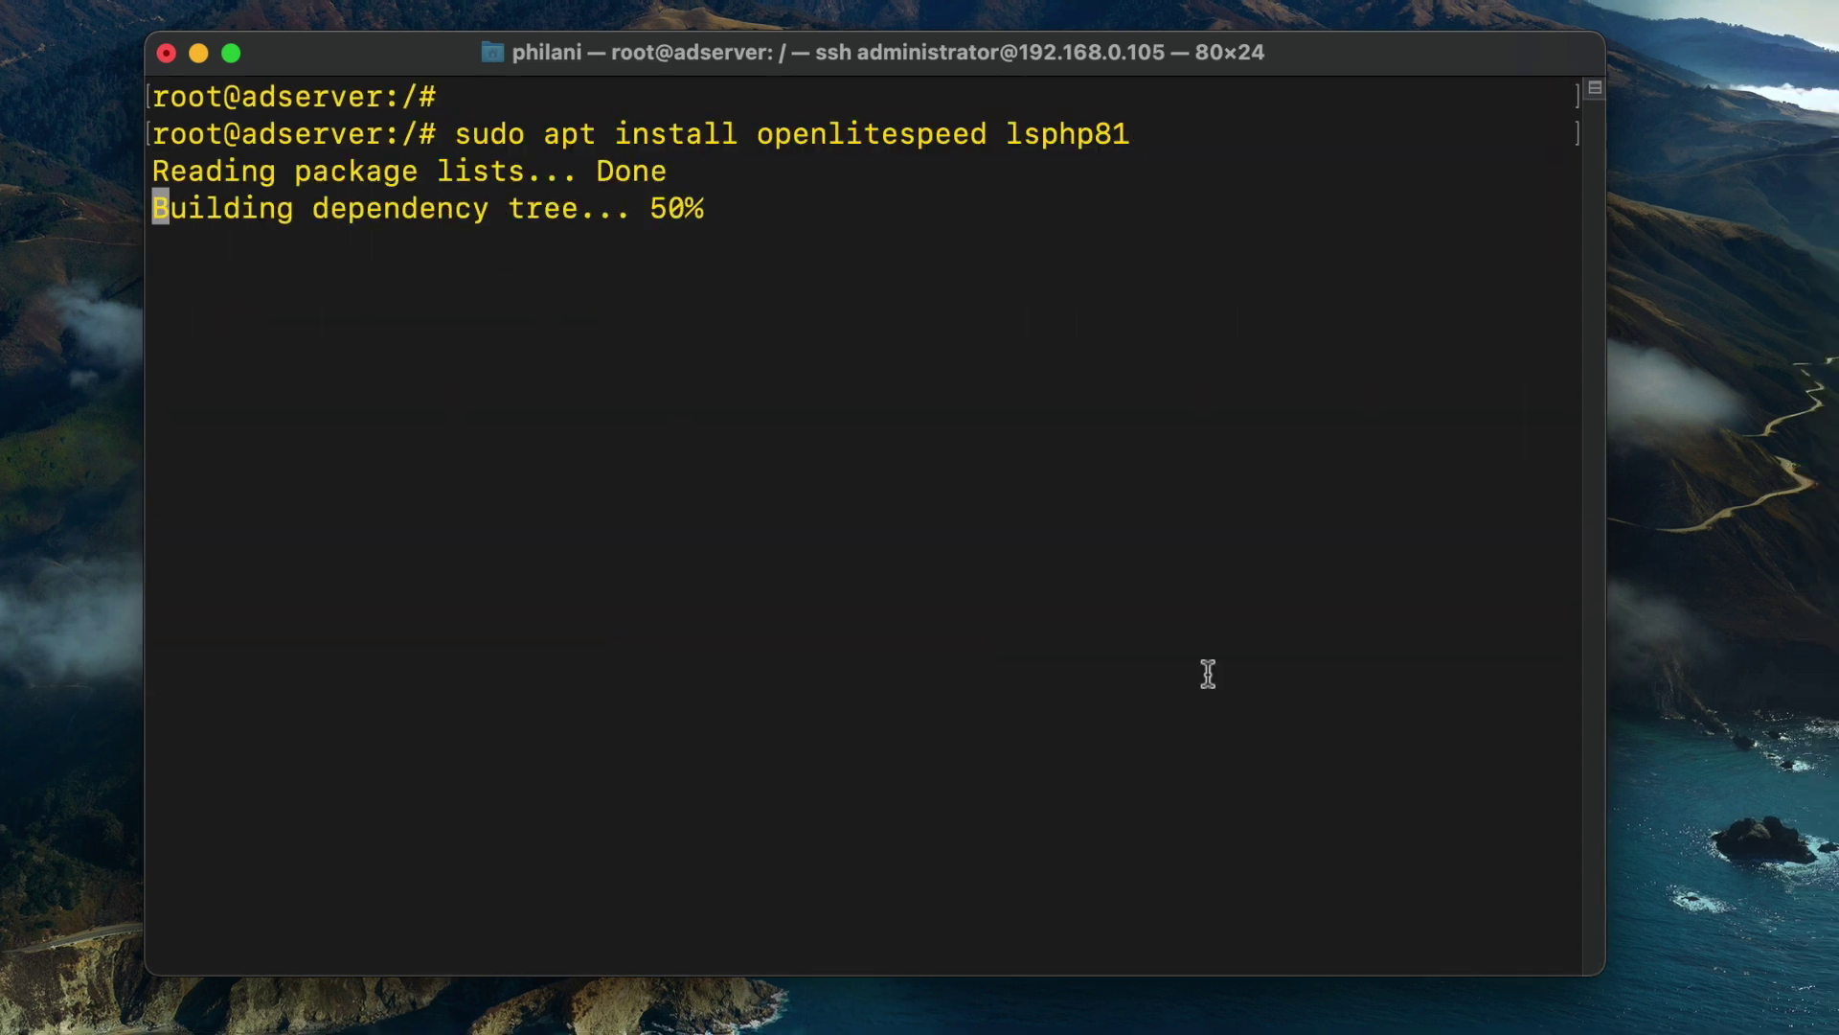
# Step: Confirm the OpenLiteSpeed install, then install lsphp81 tidy, common, curl, dev, imap, mysql, redis, intl, sqlite3 extensions
pyautogui.write('Y')
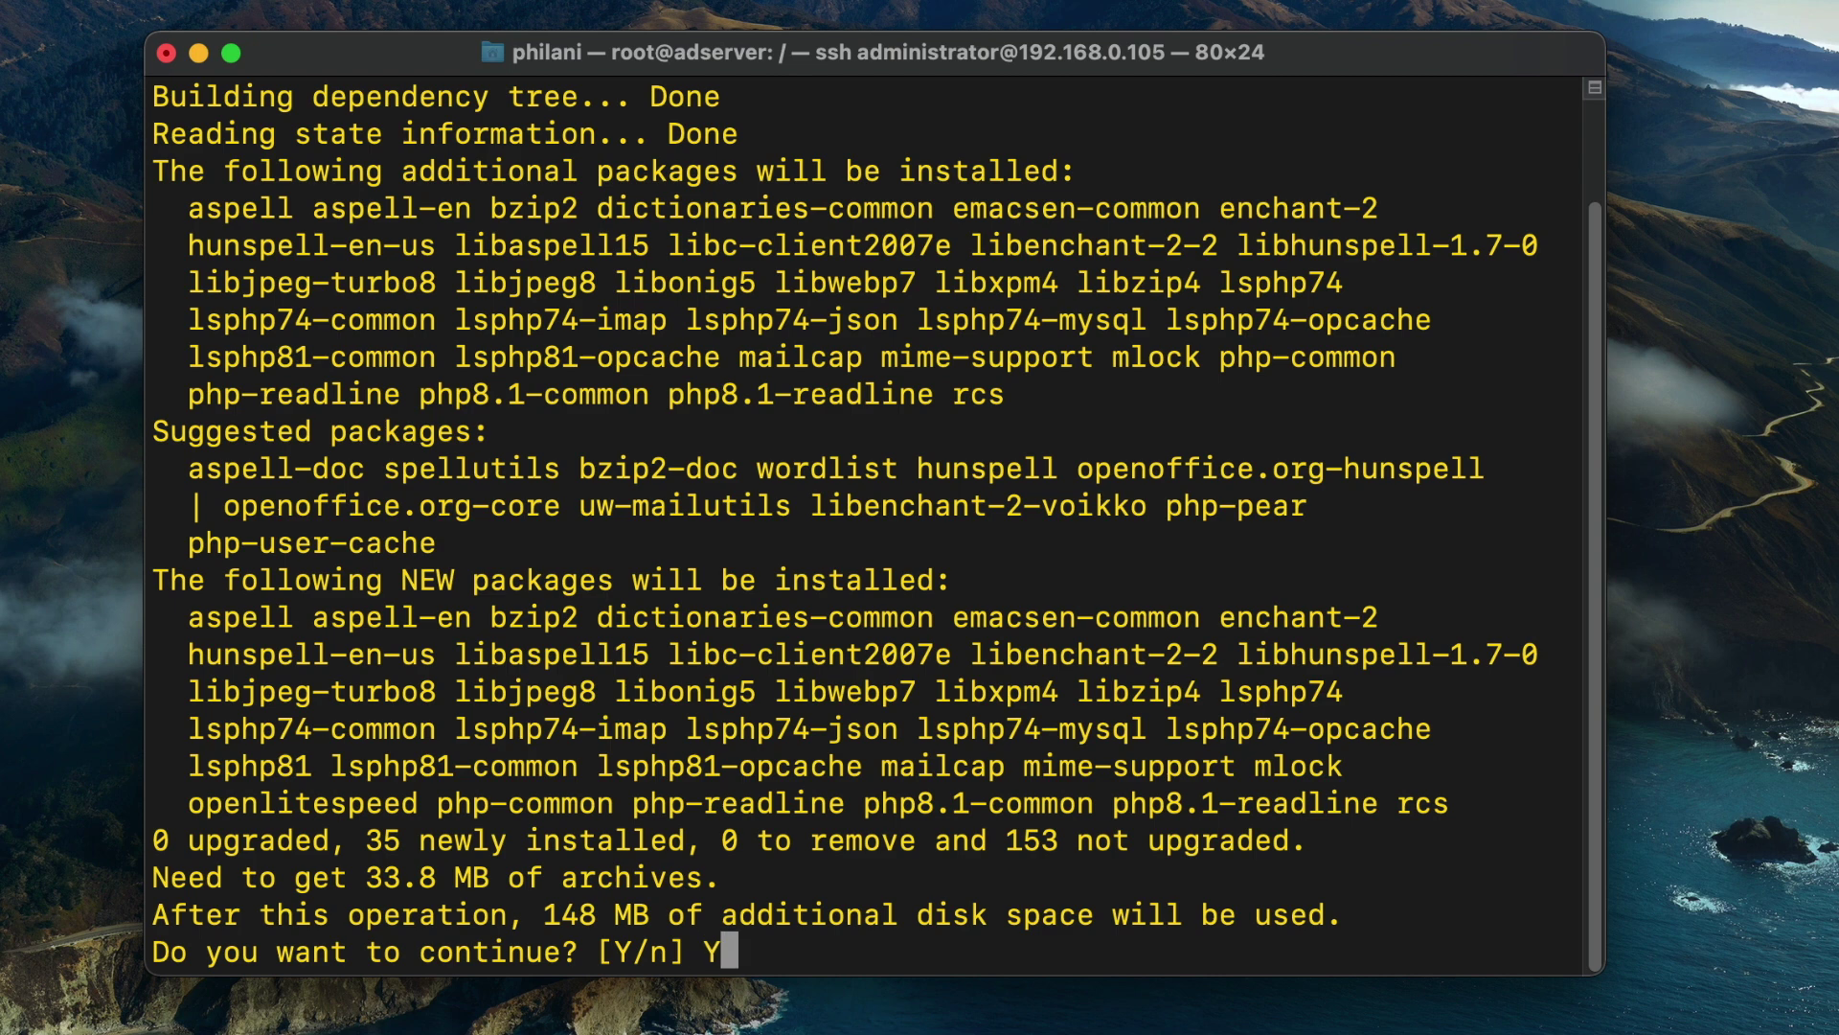
pyautogui.press('Return')
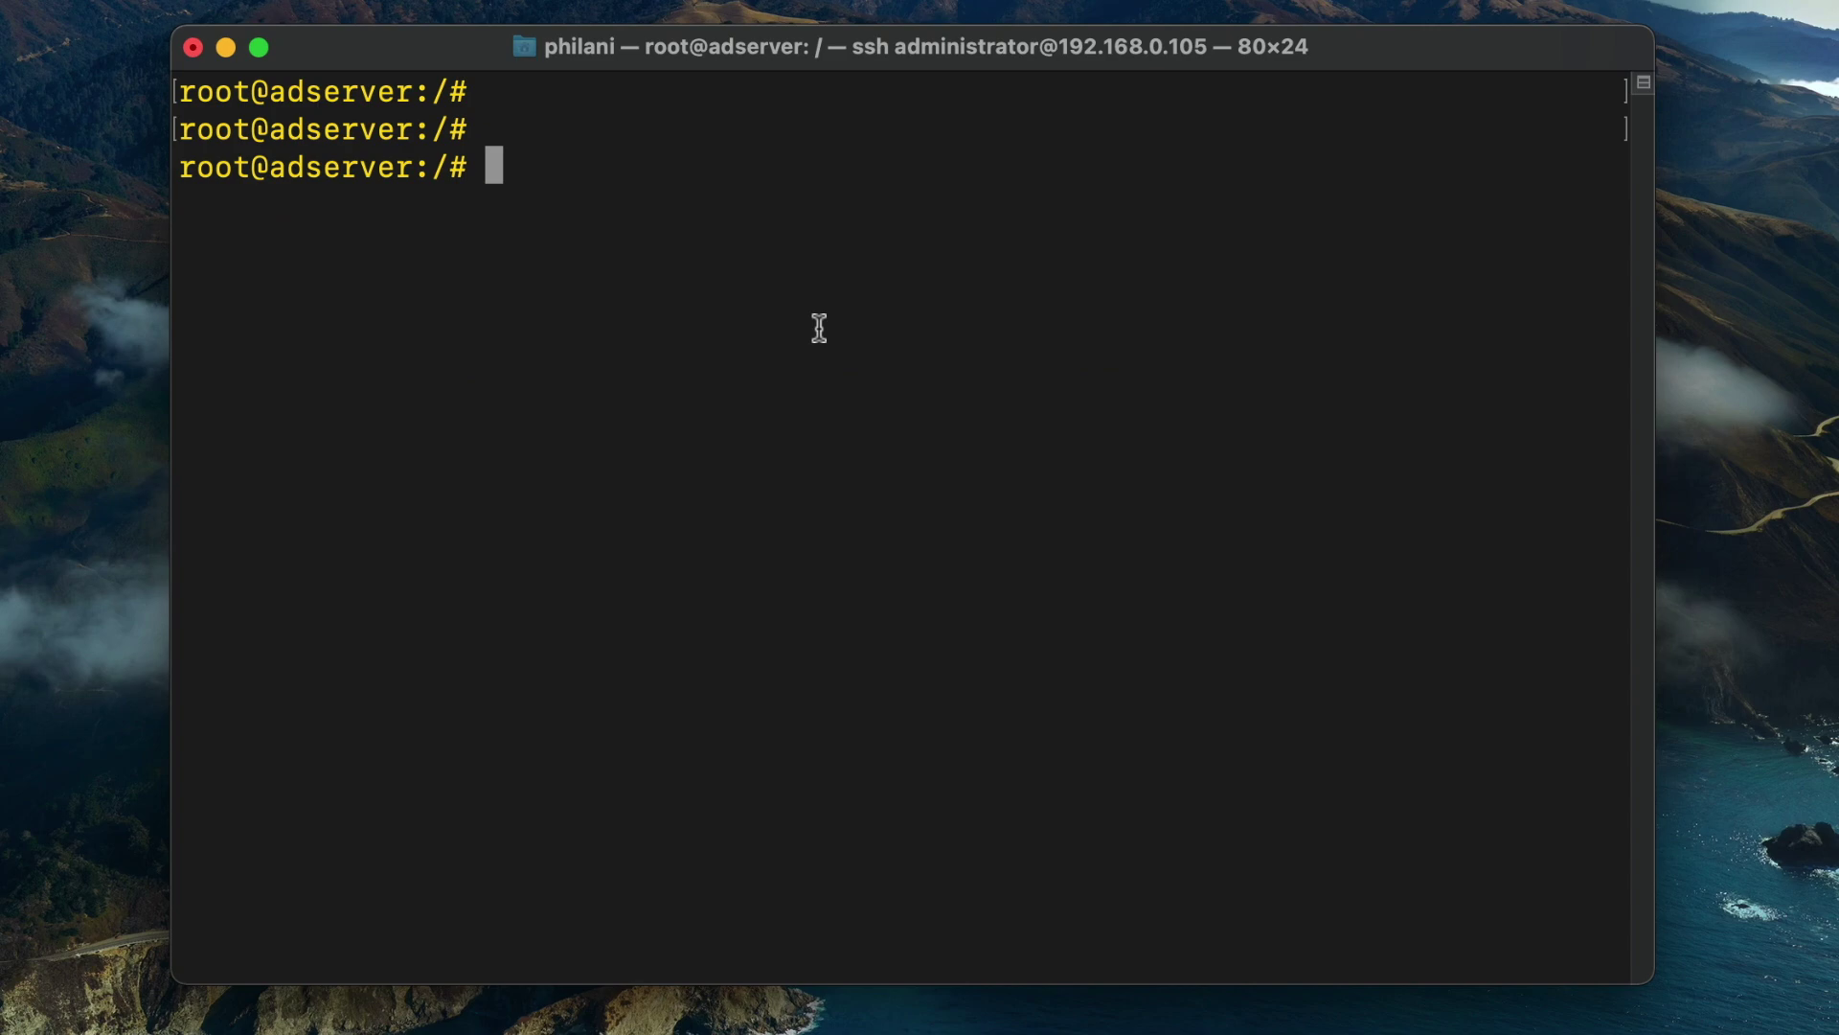
pyautogui.rightClick(819, 329)
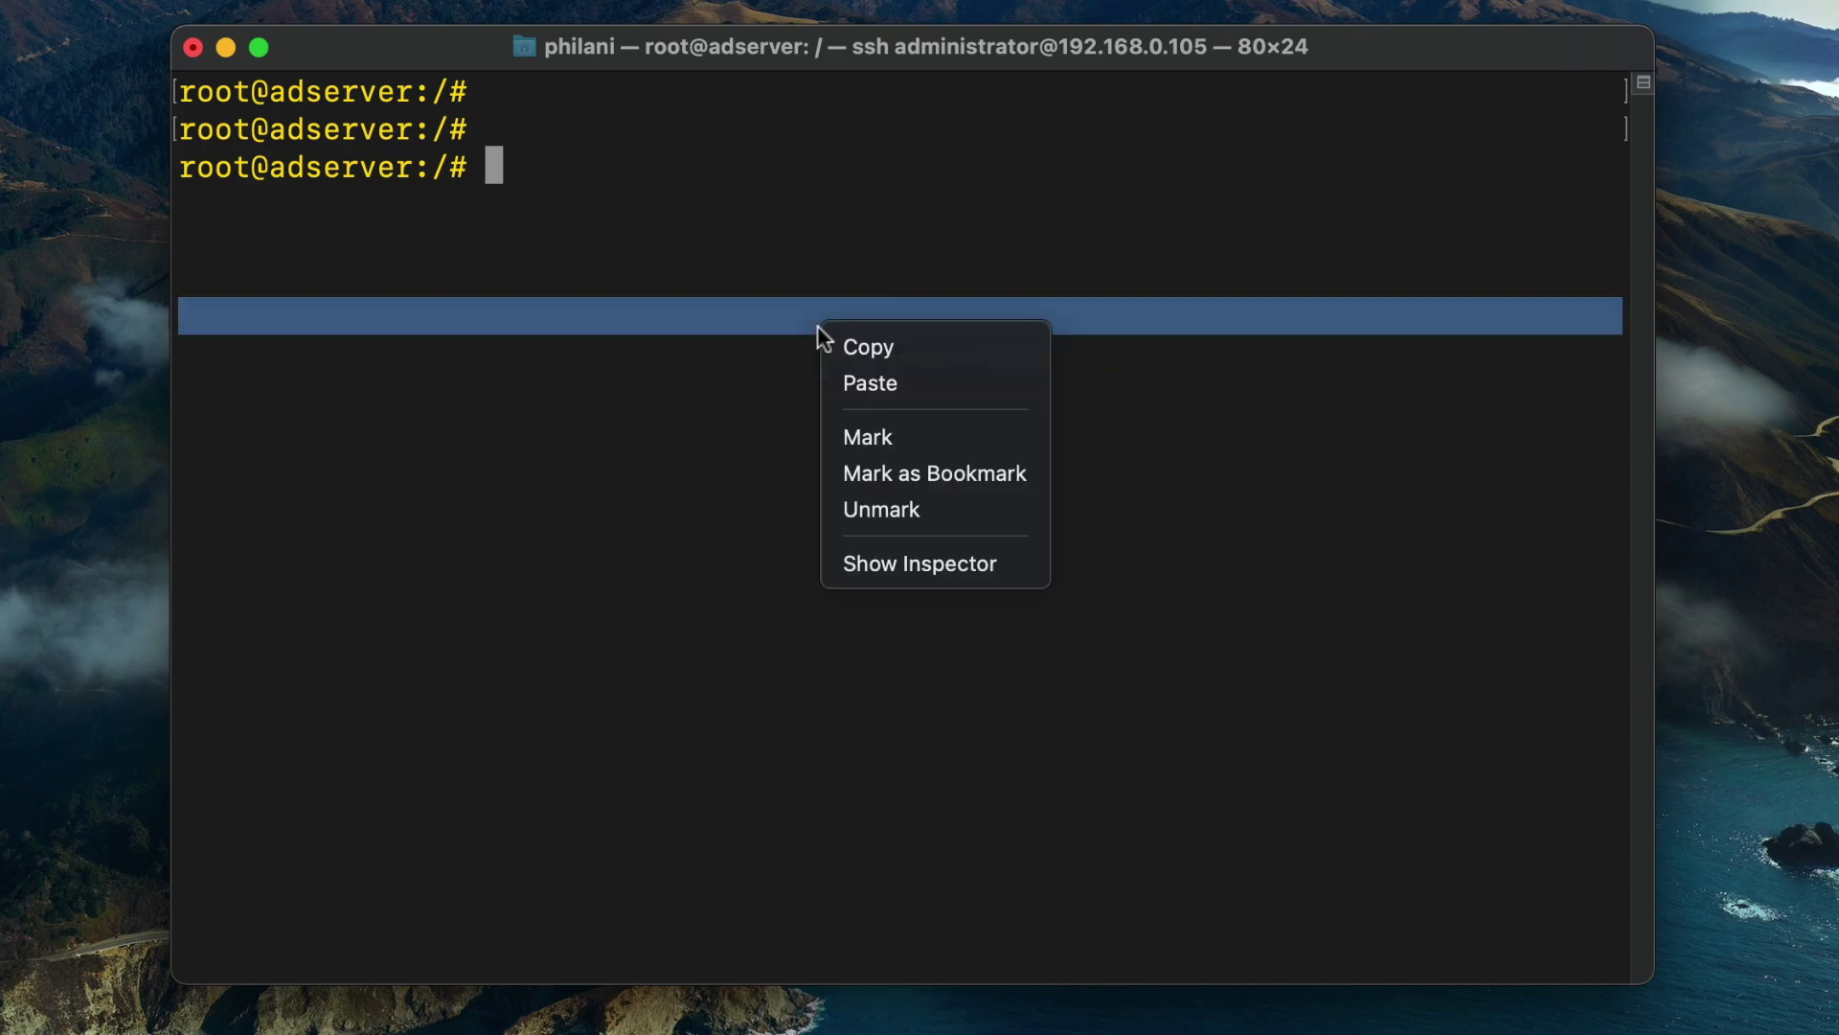
pyautogui.click(865, 379)
pyautogui.press('Return')
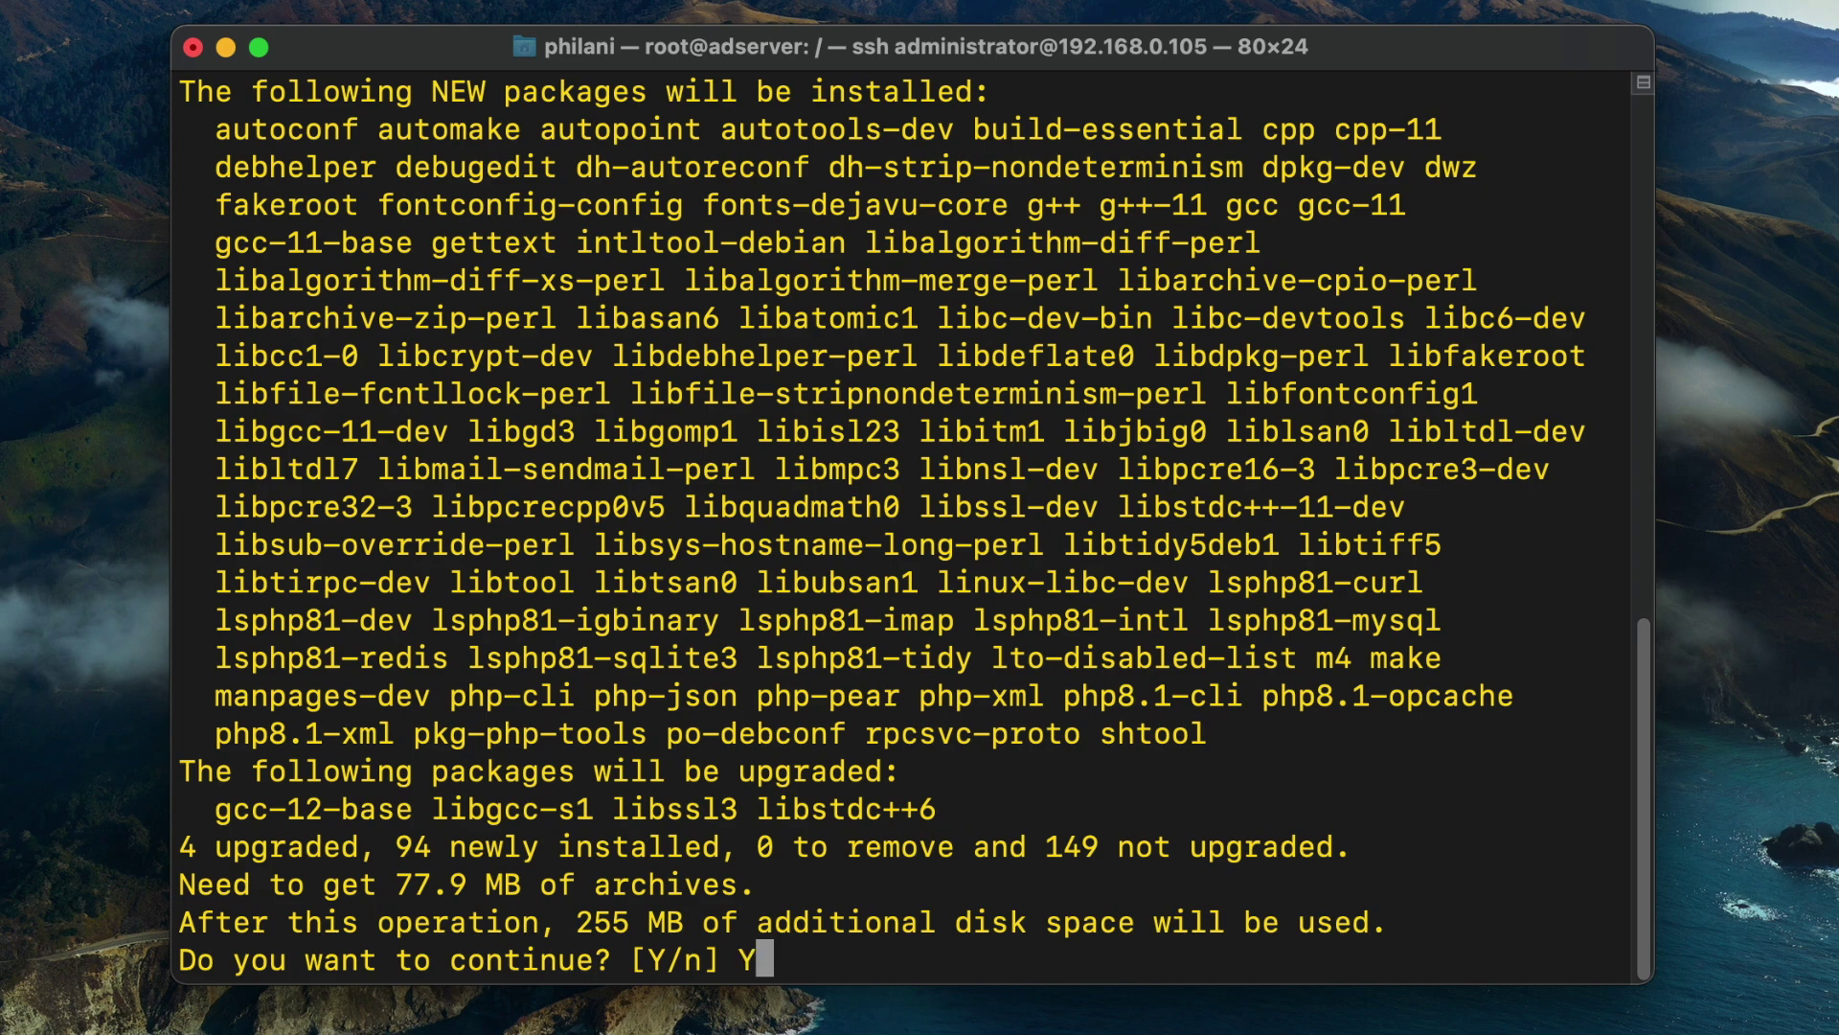
pyautogui.write('Y')
pyautogui.press('Return')
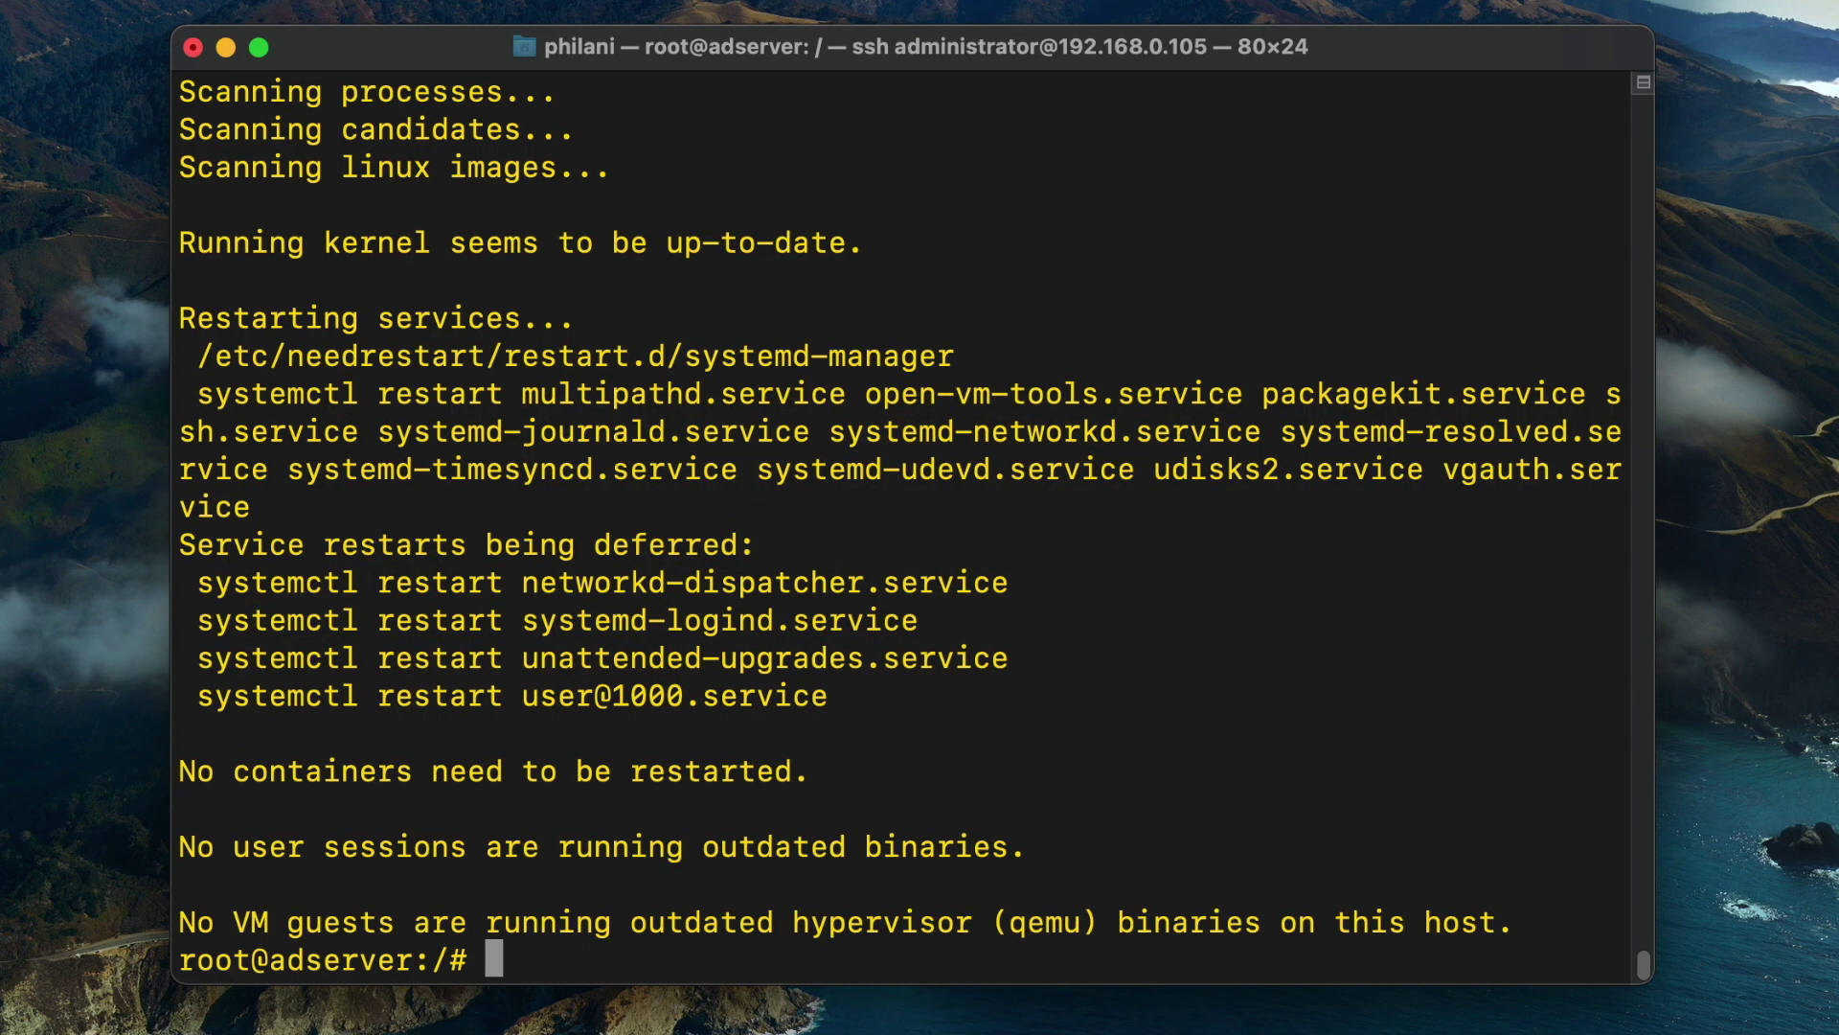
pyautogui.write('clea')
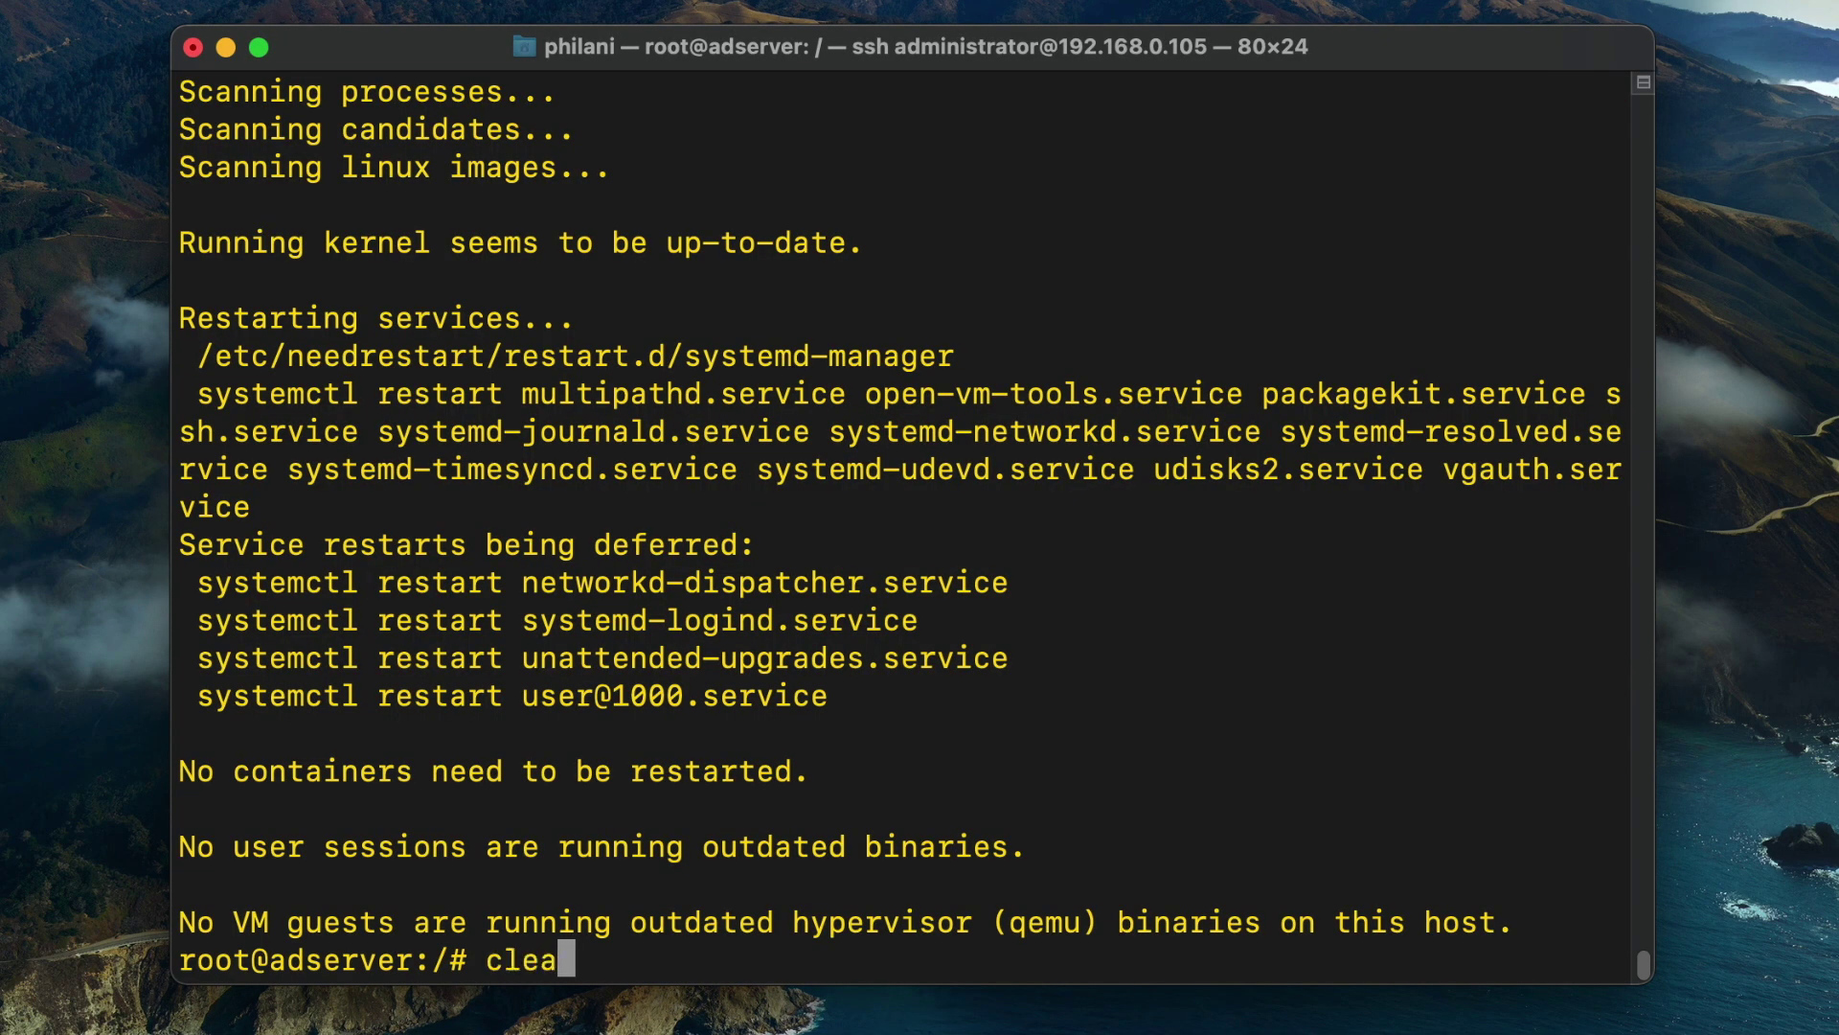
pyautogui.write('r')
pyautogui.press('Return')
pyautogui.press('Return')
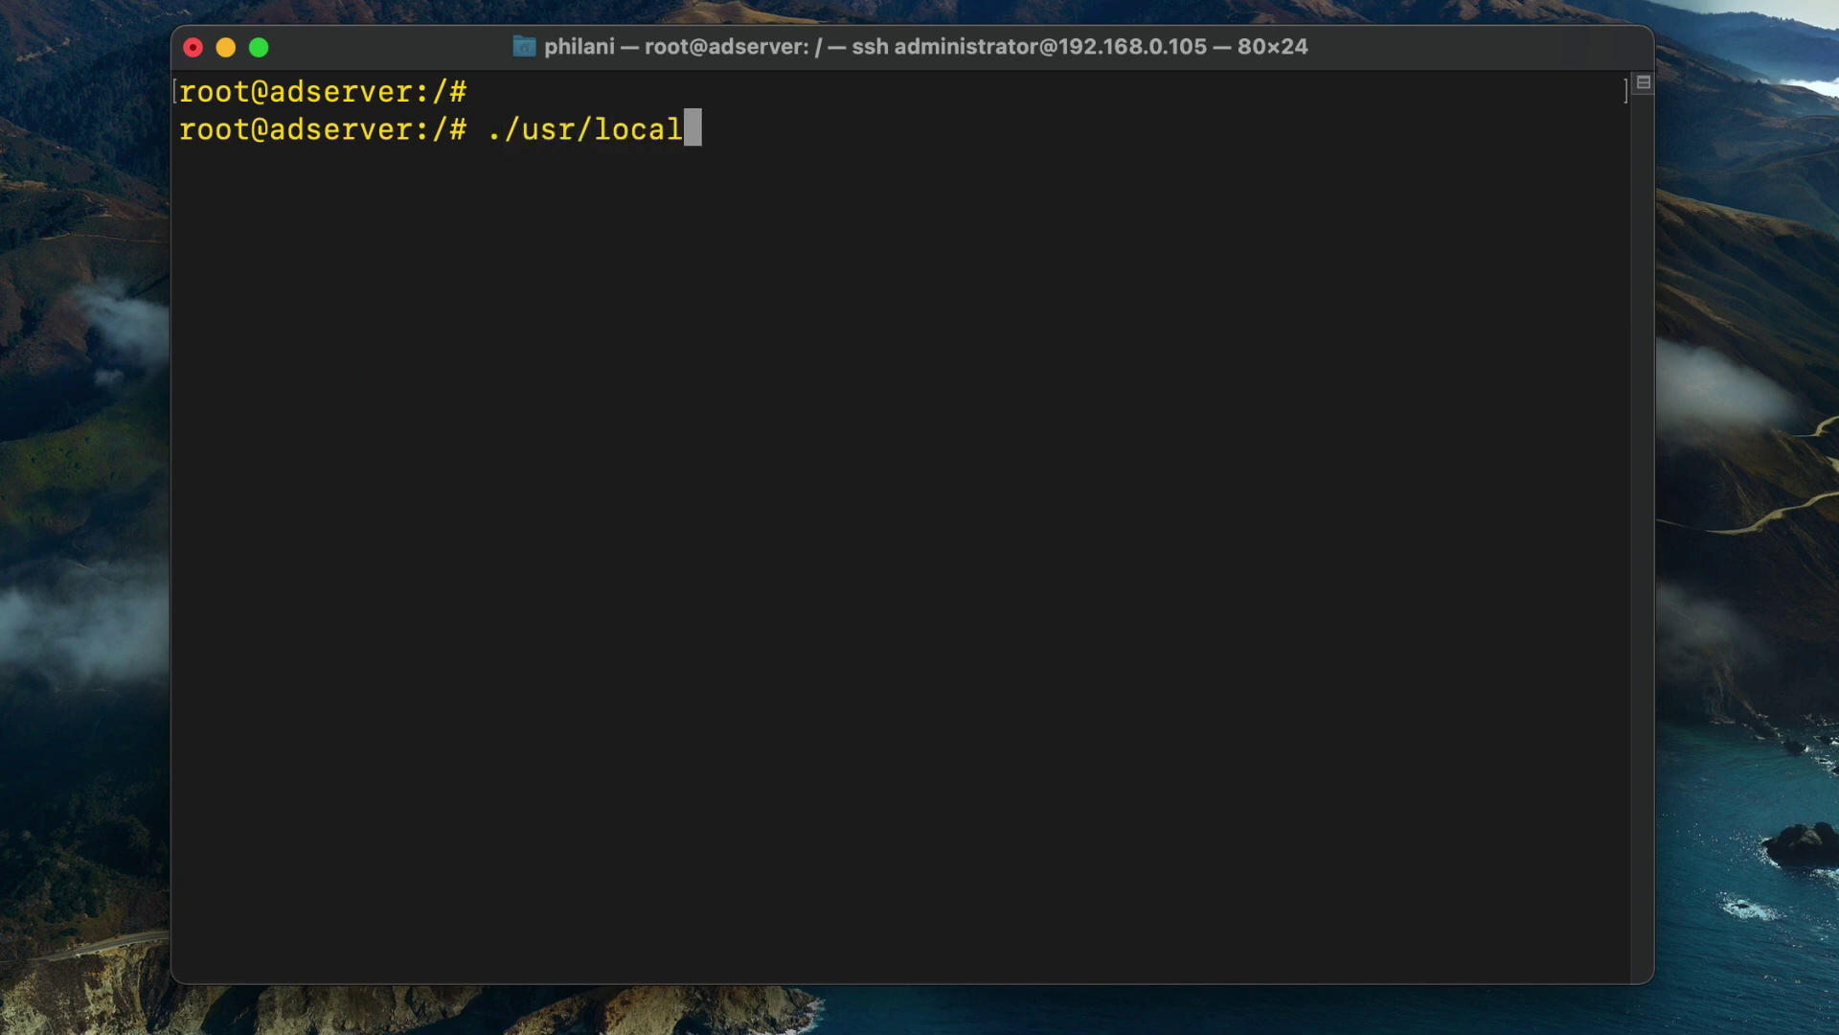
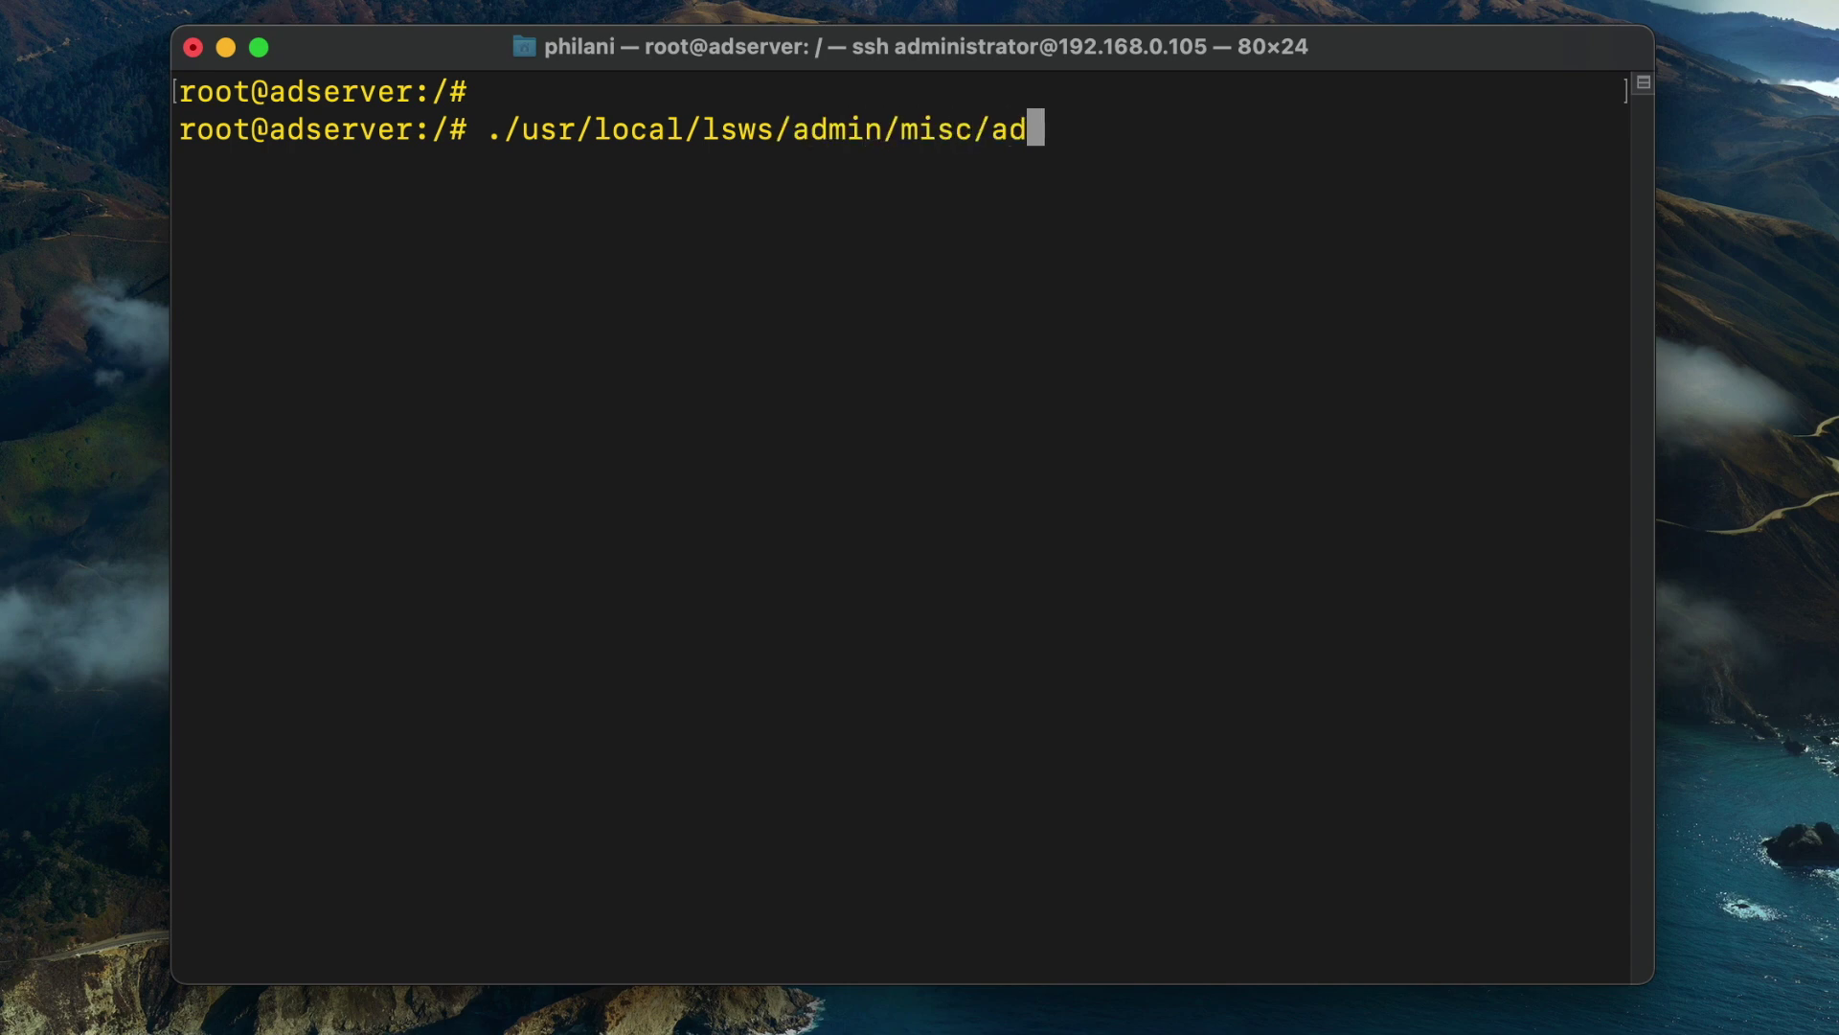
# Step: Run admpass.sh to set OpenLiteSpeed admin user 'admin' and enter its password twice
pyautogui.press('Return')
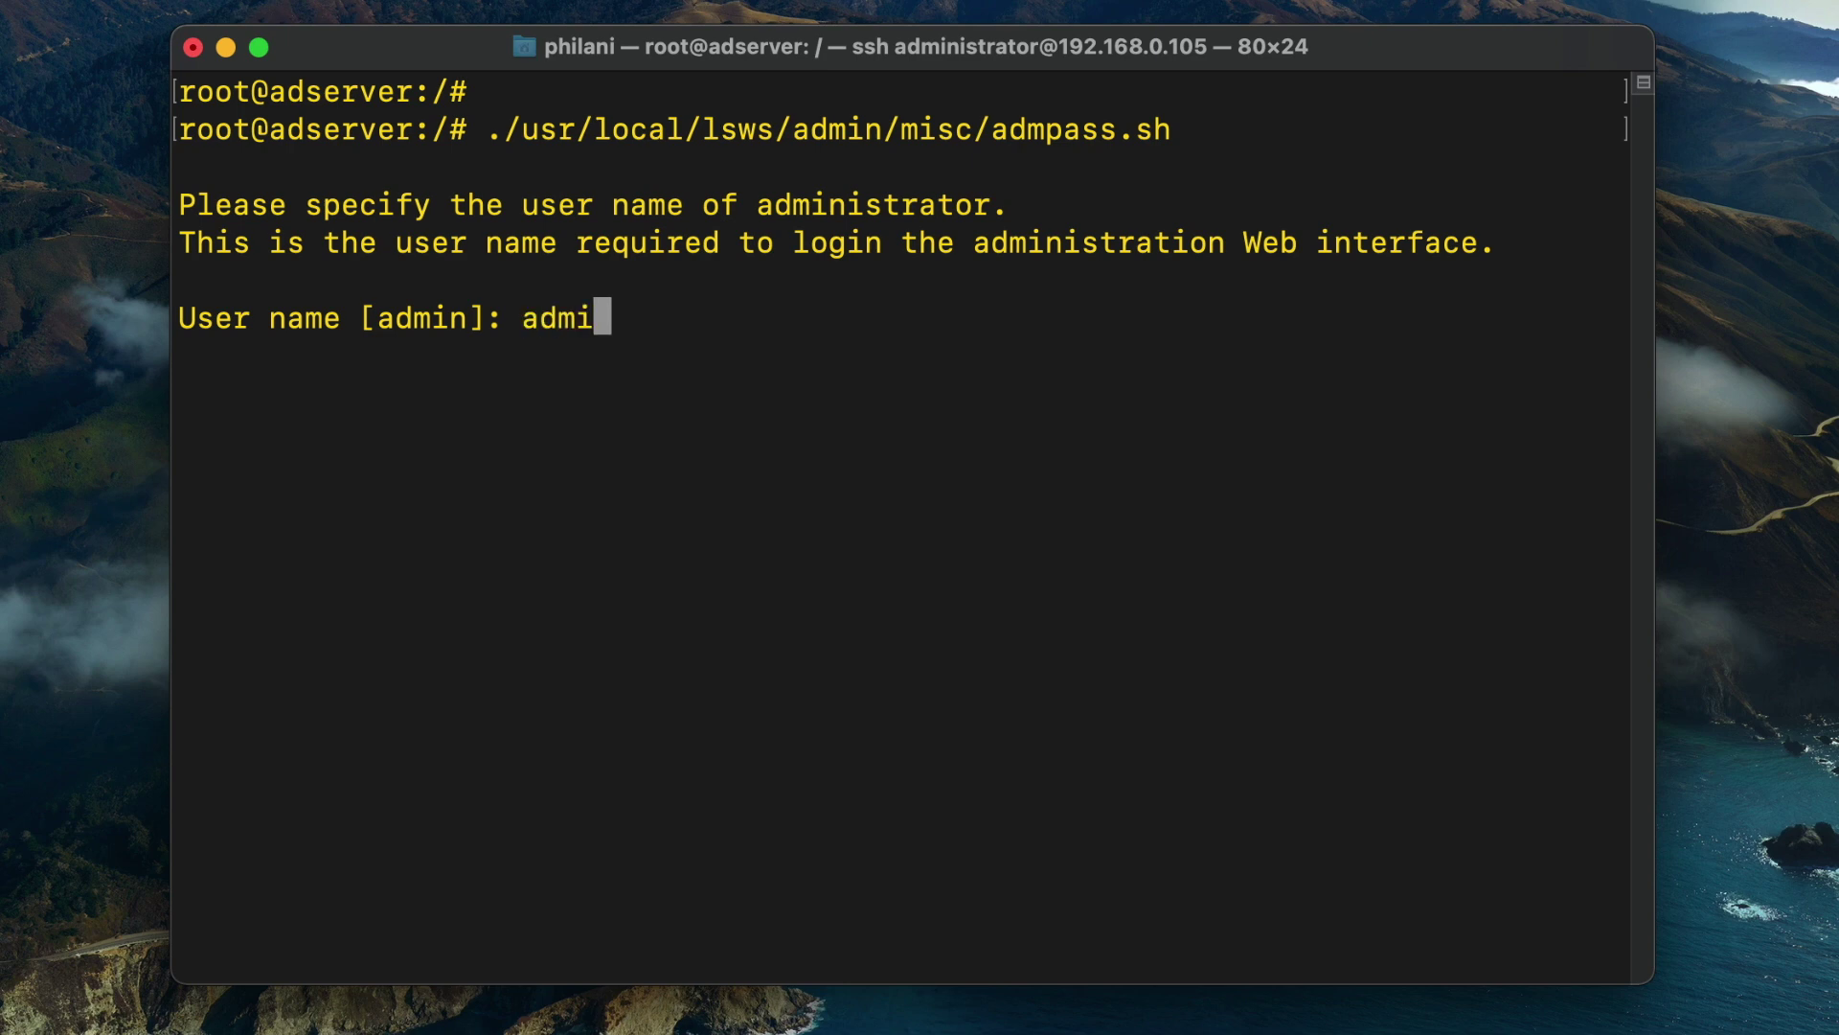
pyautogui.press('Return')
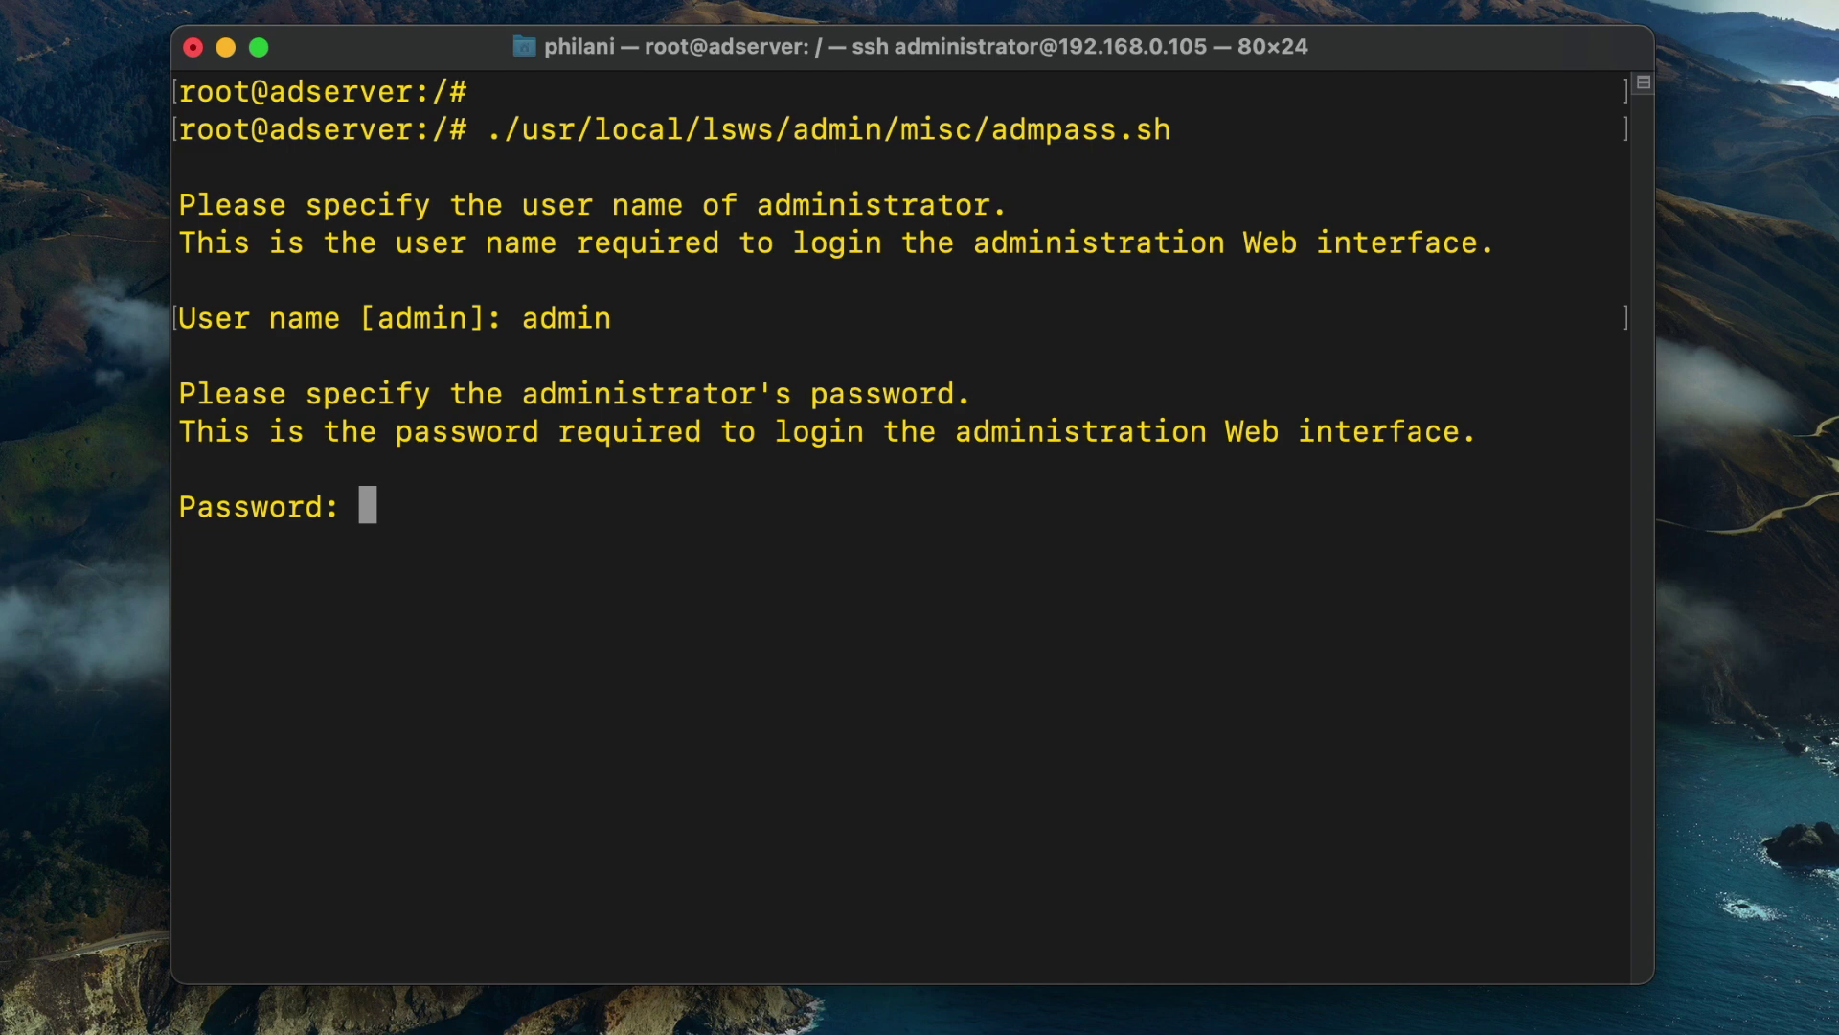
pyautogui.press('Return')
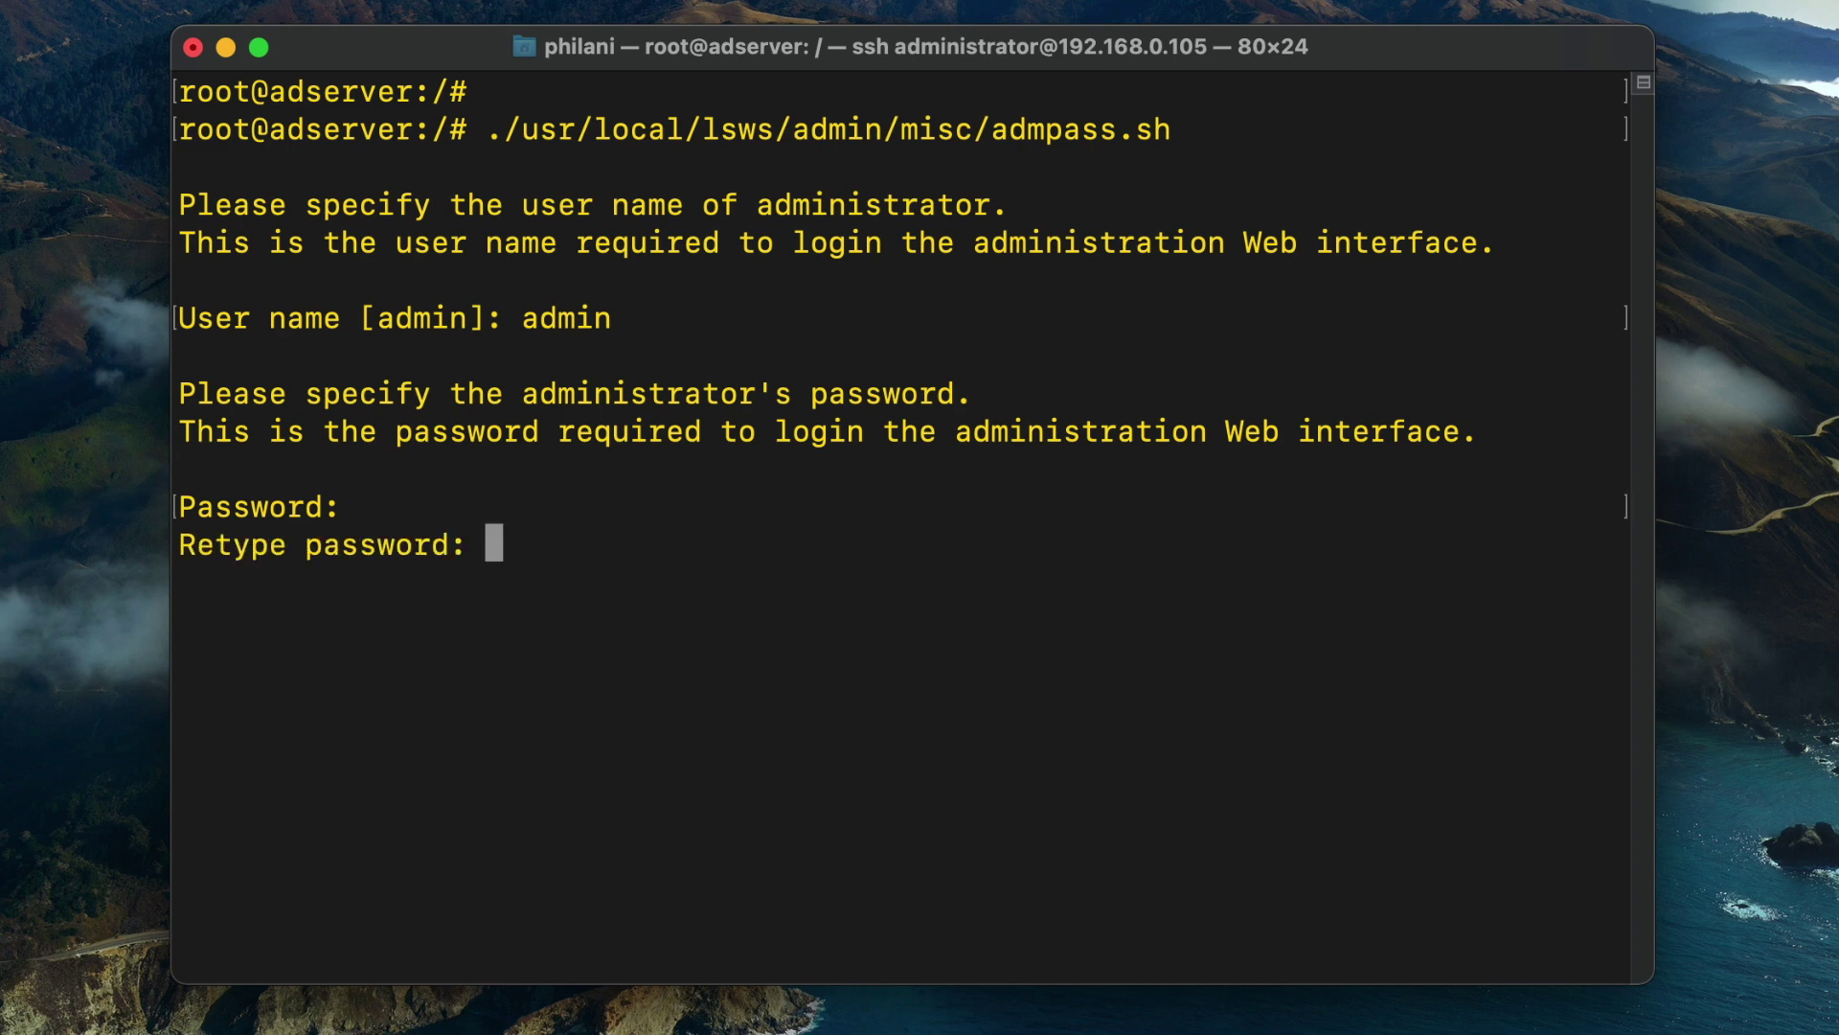
pyautogui.press('Return')
pyautogui.press('Return')
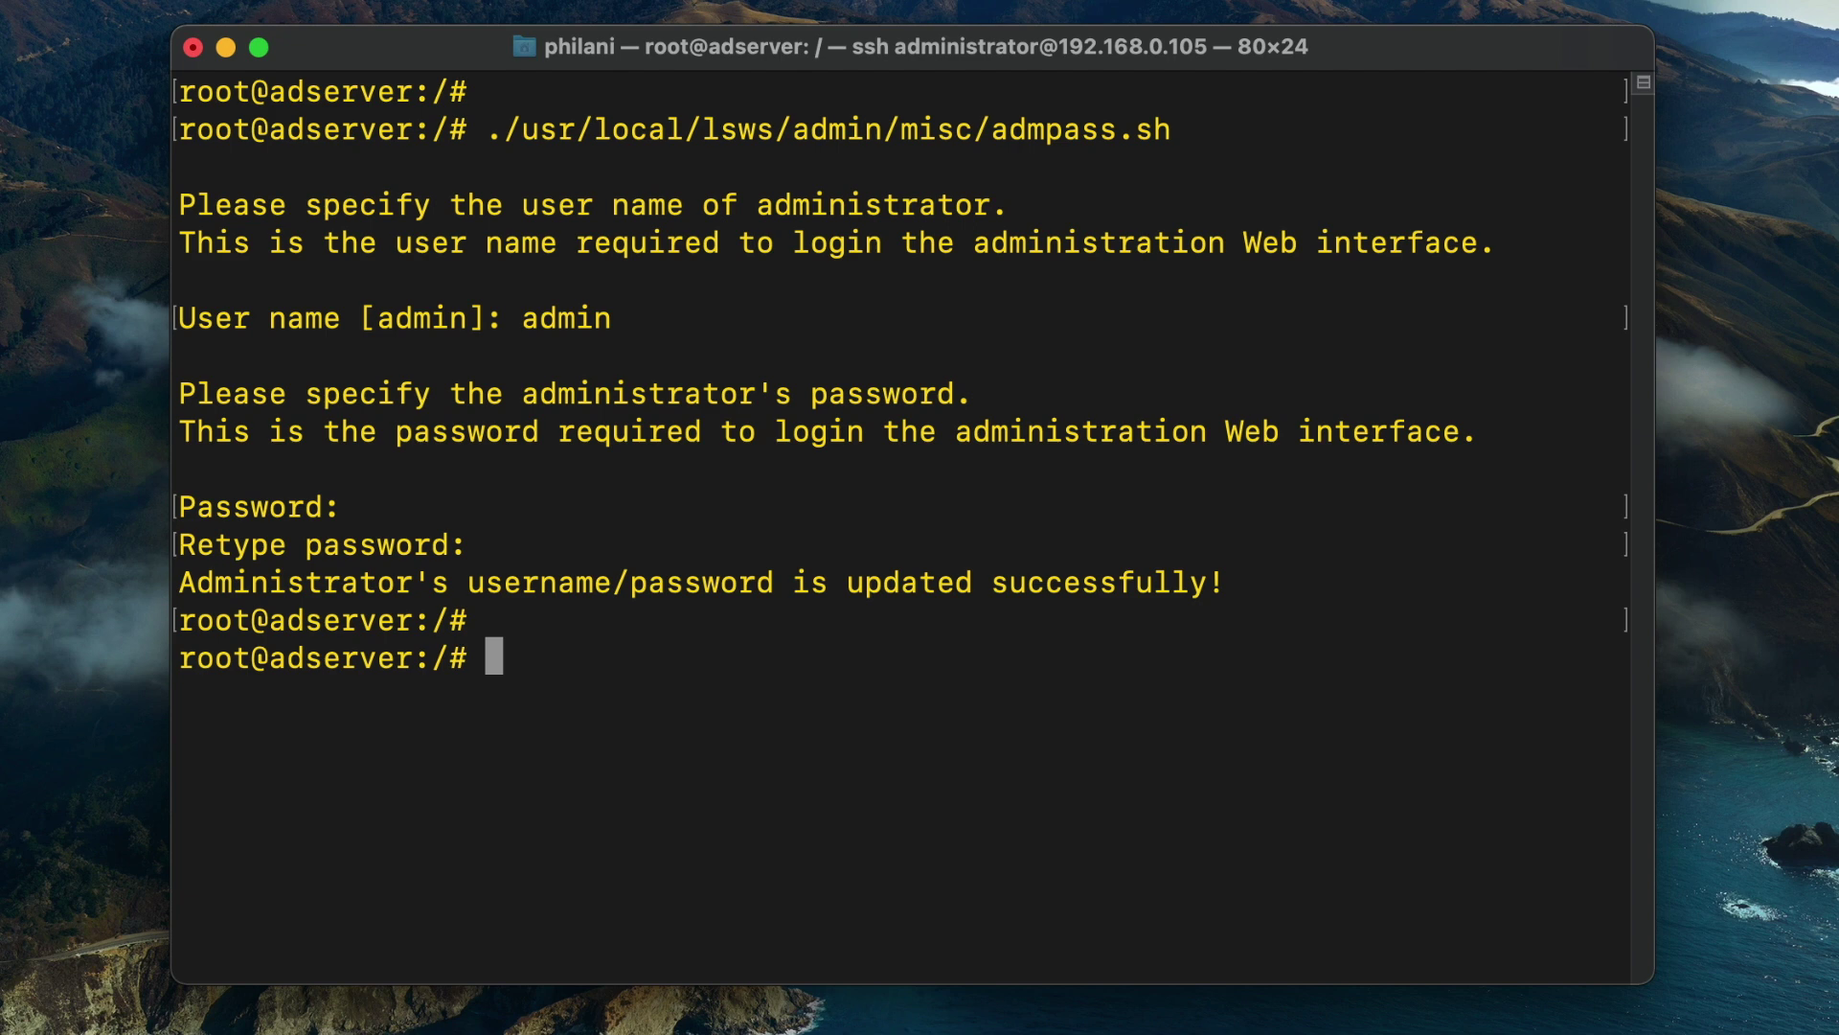
# Step: Install the mariadb-server package with apt, confirming the 35-package download with Y
pyautogui.write('clear')
pyautogui.press('Return')
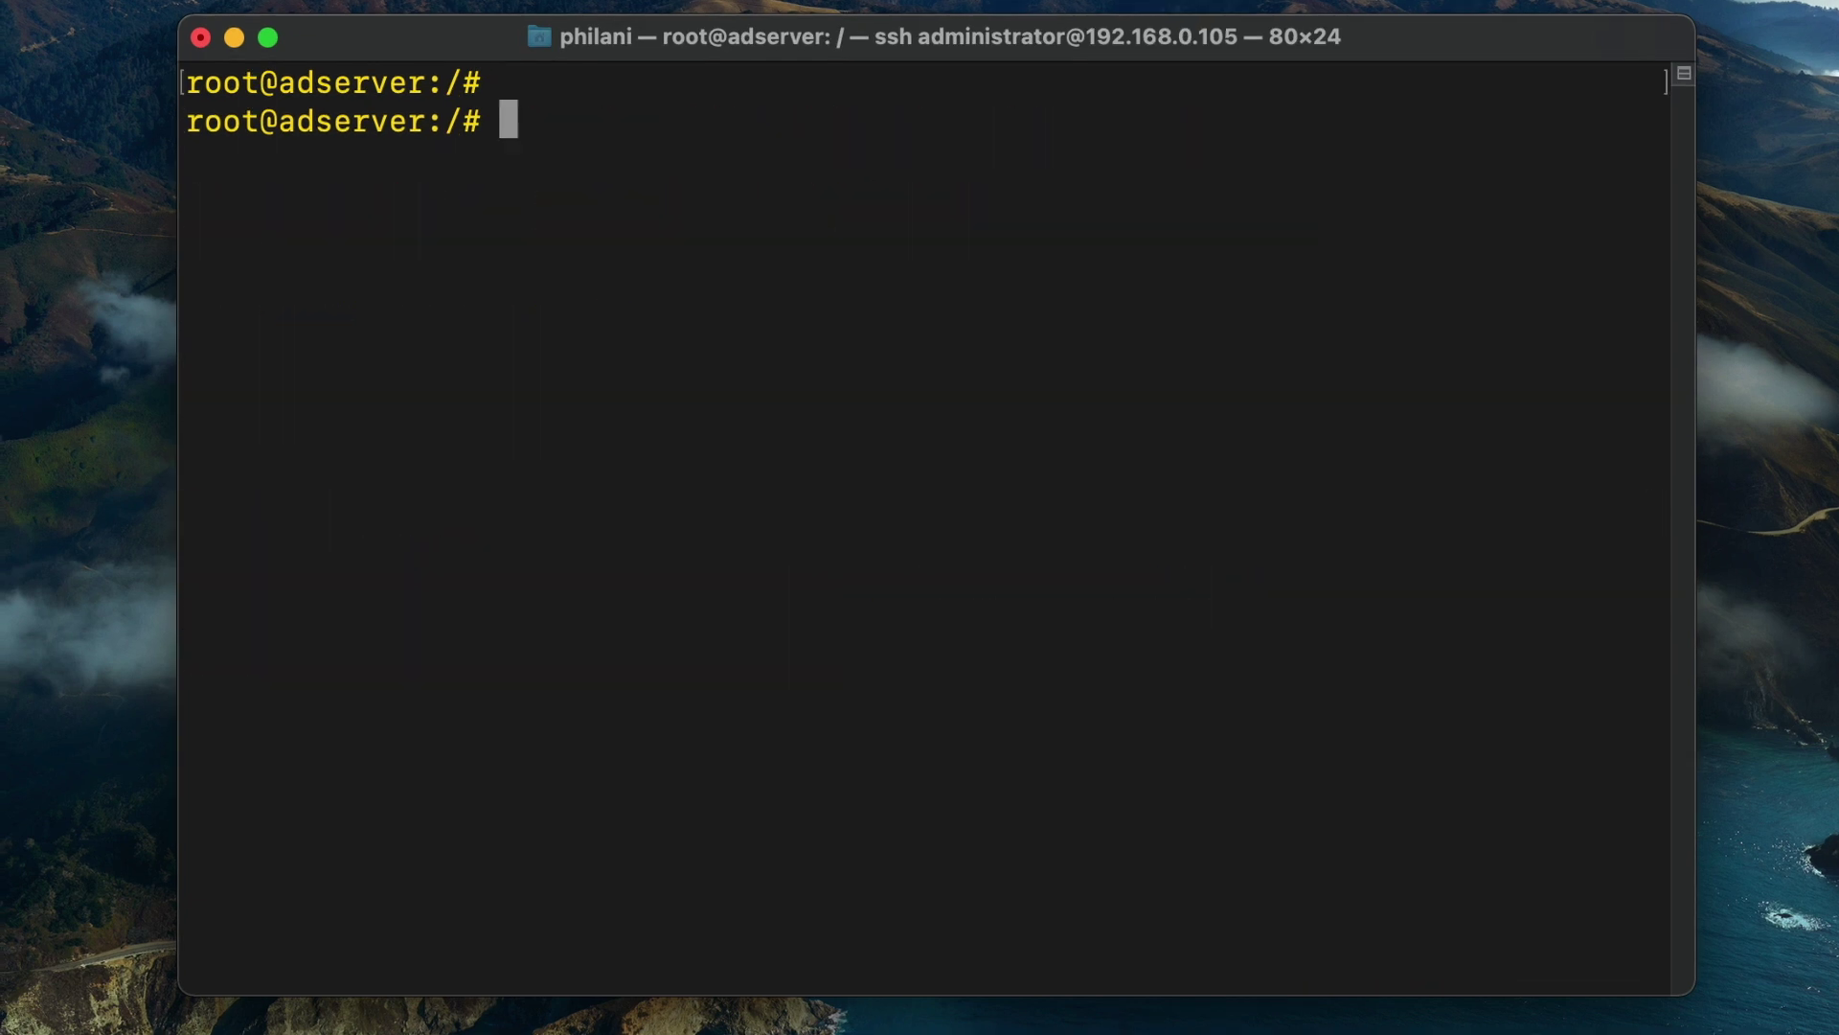
pyautogui.write('apt')
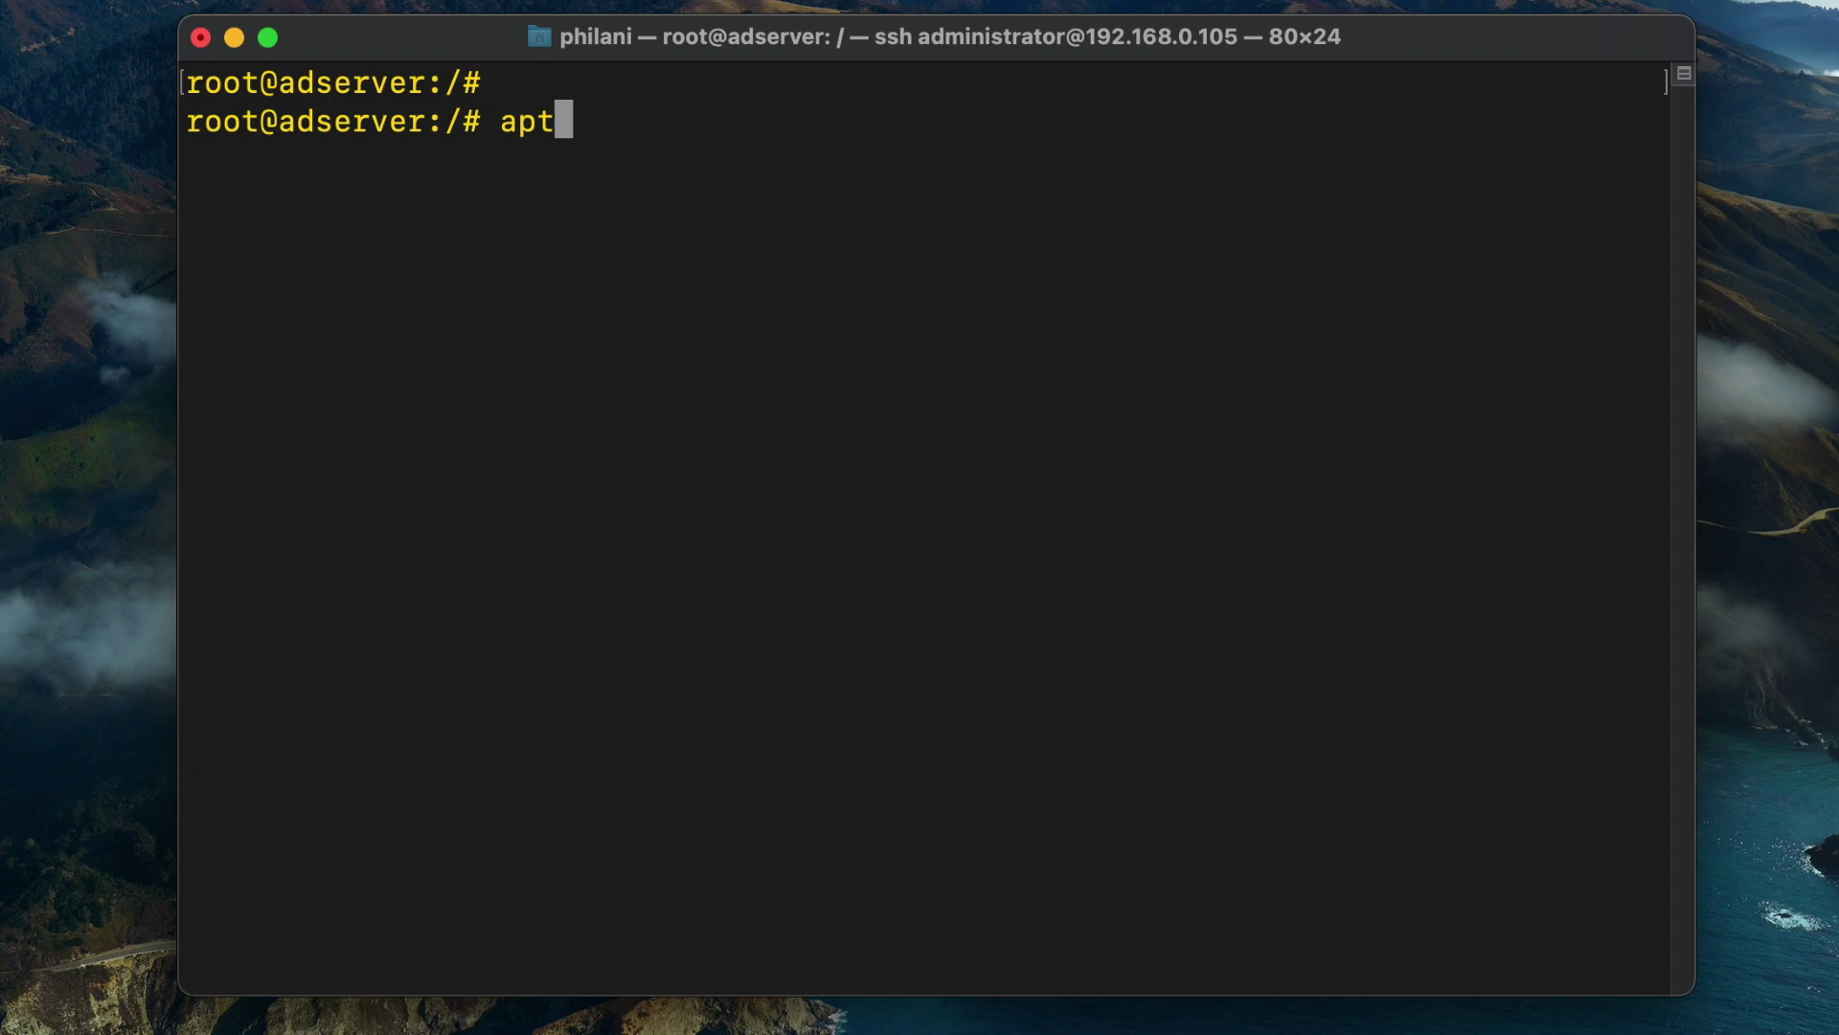
pyautogui.write(' install ')
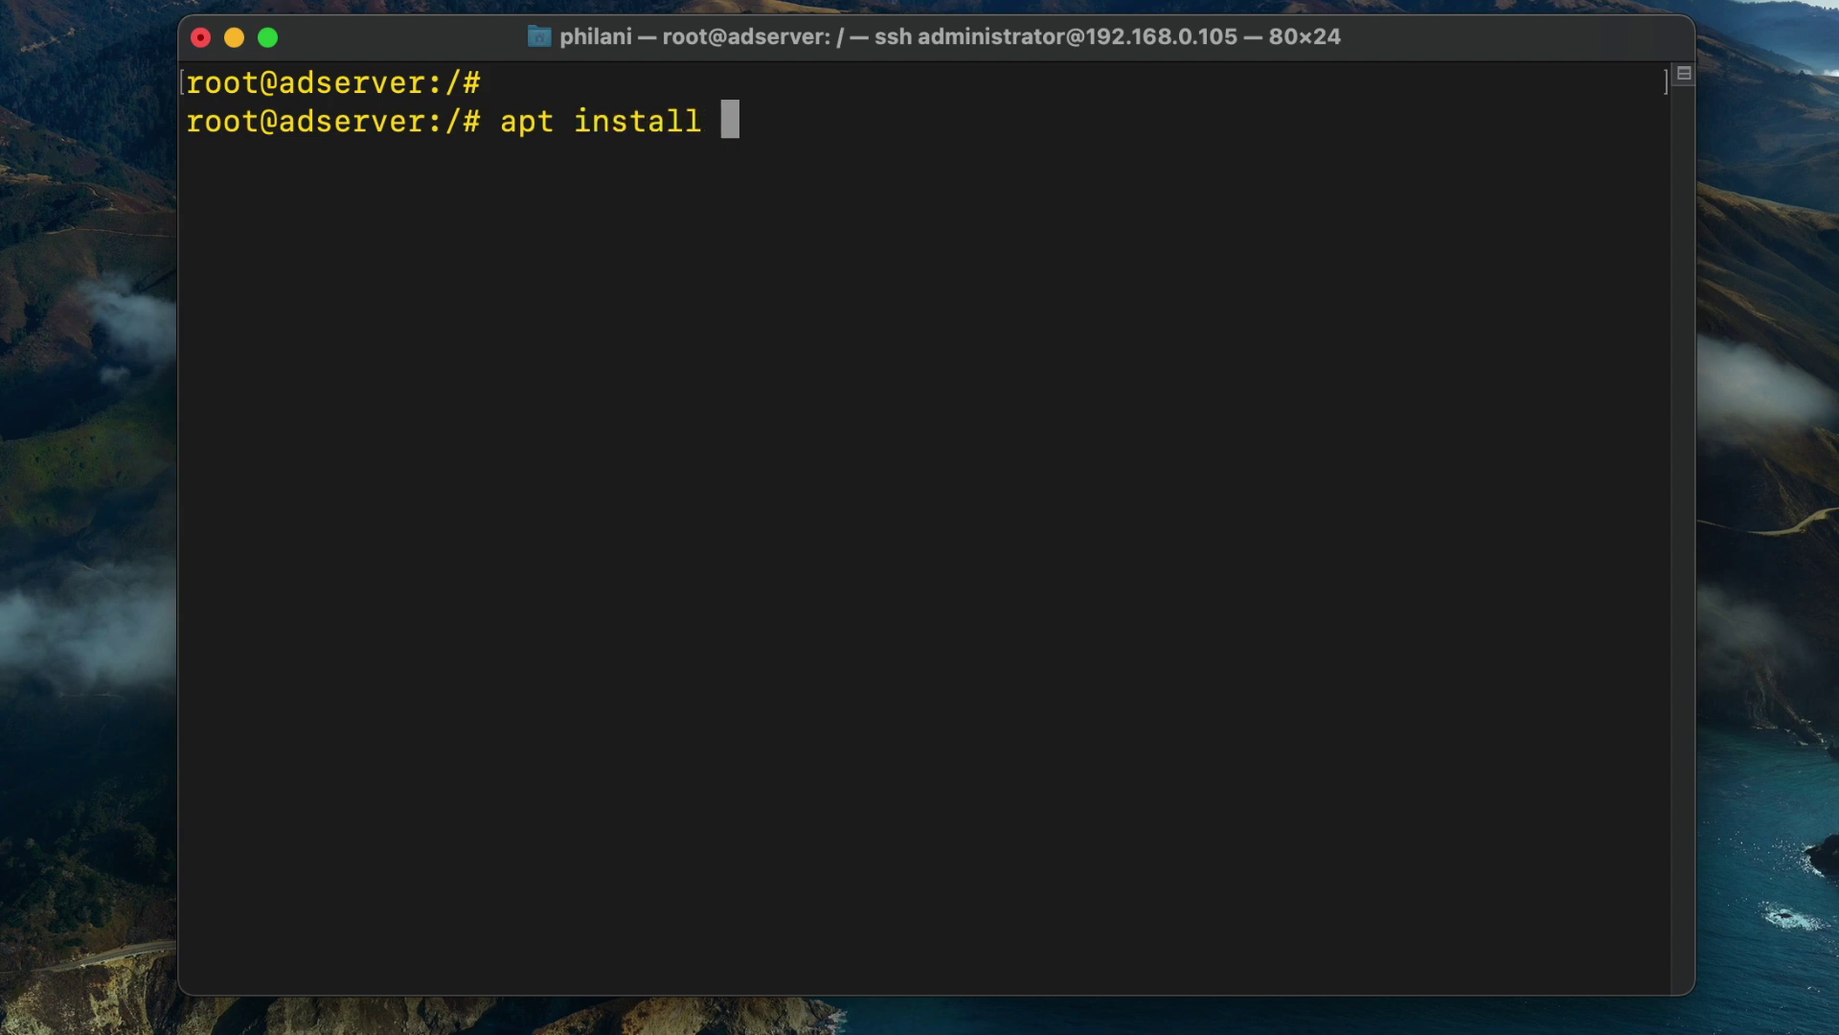
pyautogui.write('mariadb-sere')
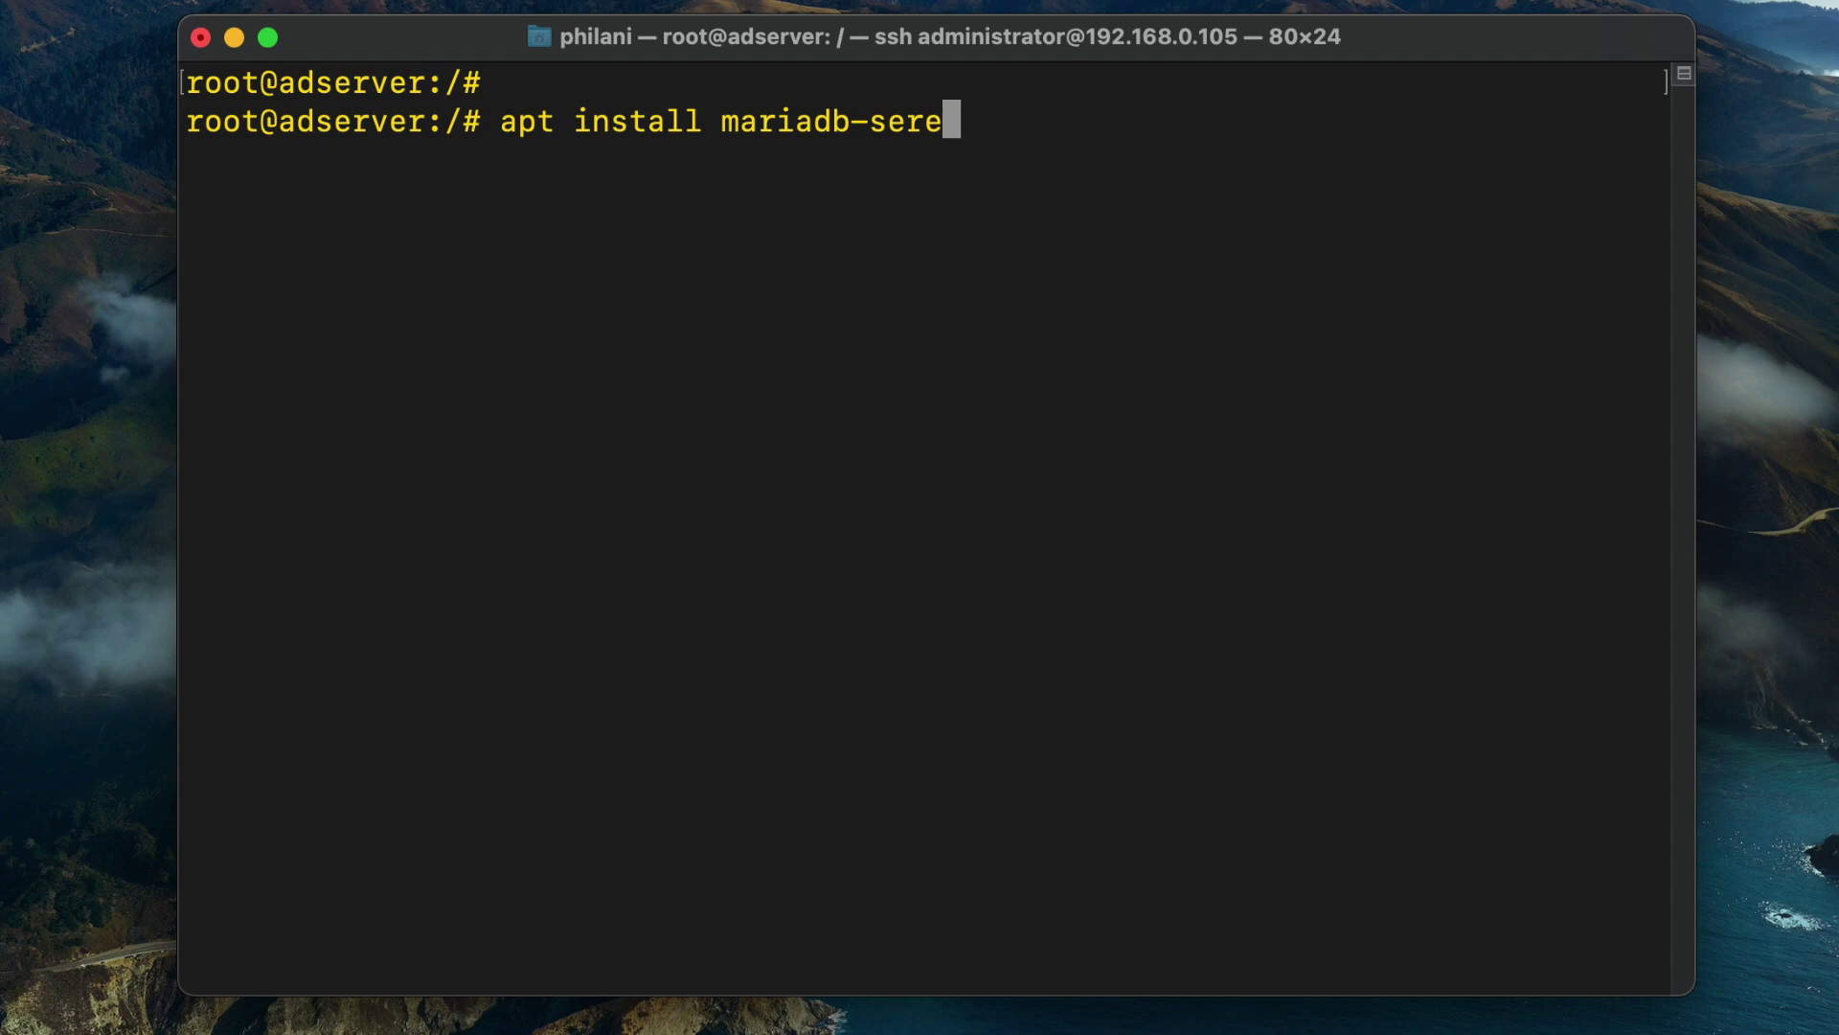
pyautogui.press('BackSpace')
pyautogui.write('ver')
pyautogui.press('Return')
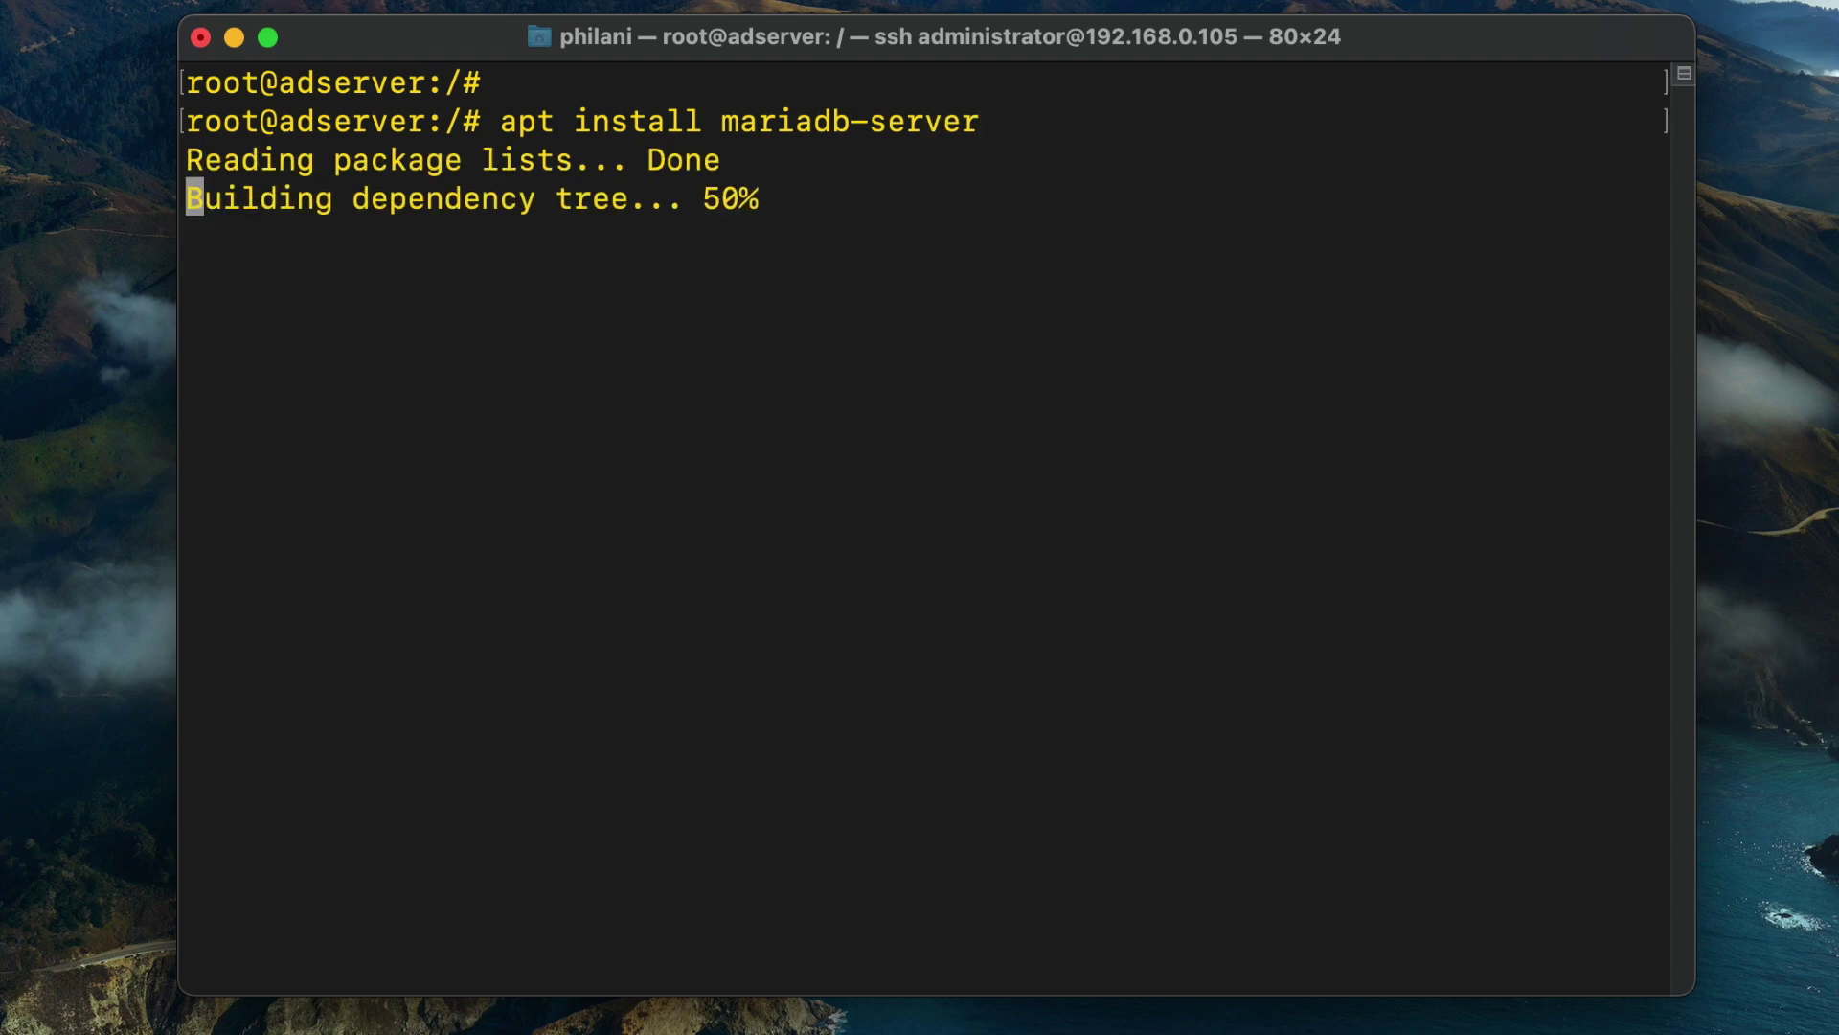
pyautogui.write('Y')
pyautogui.press('Return')
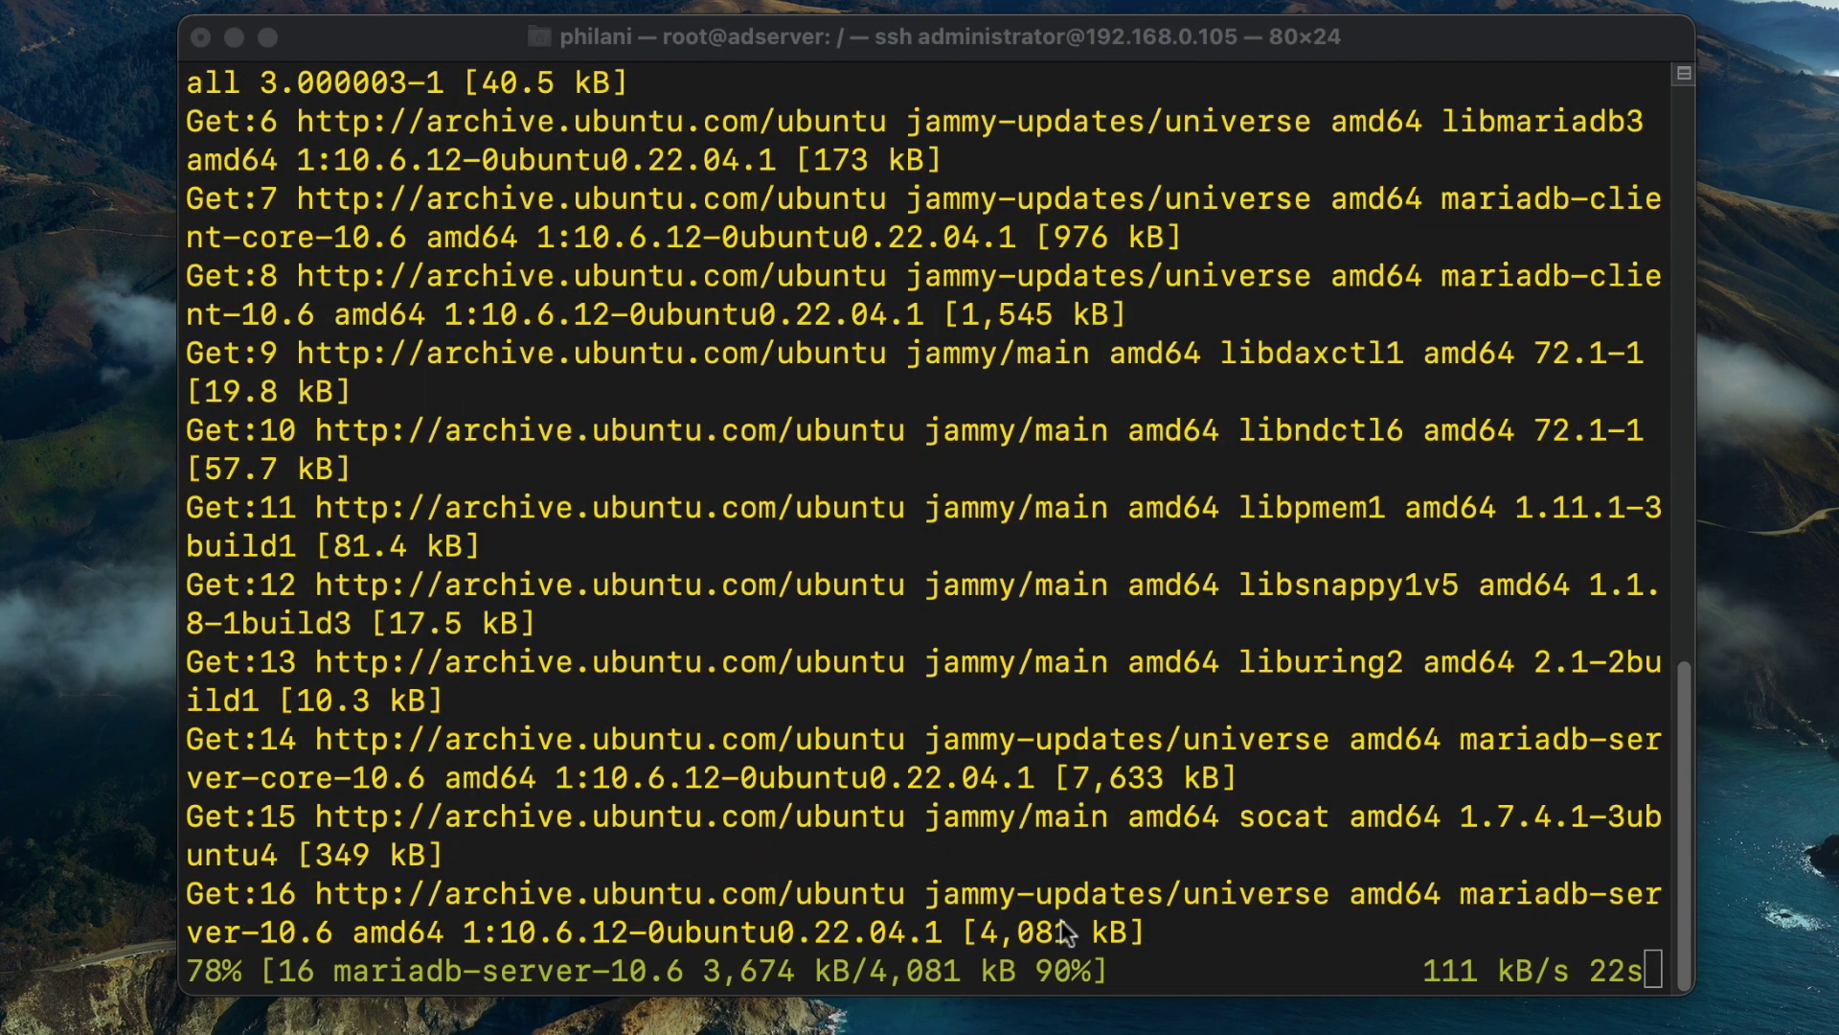
pyautogui.write('sudo')
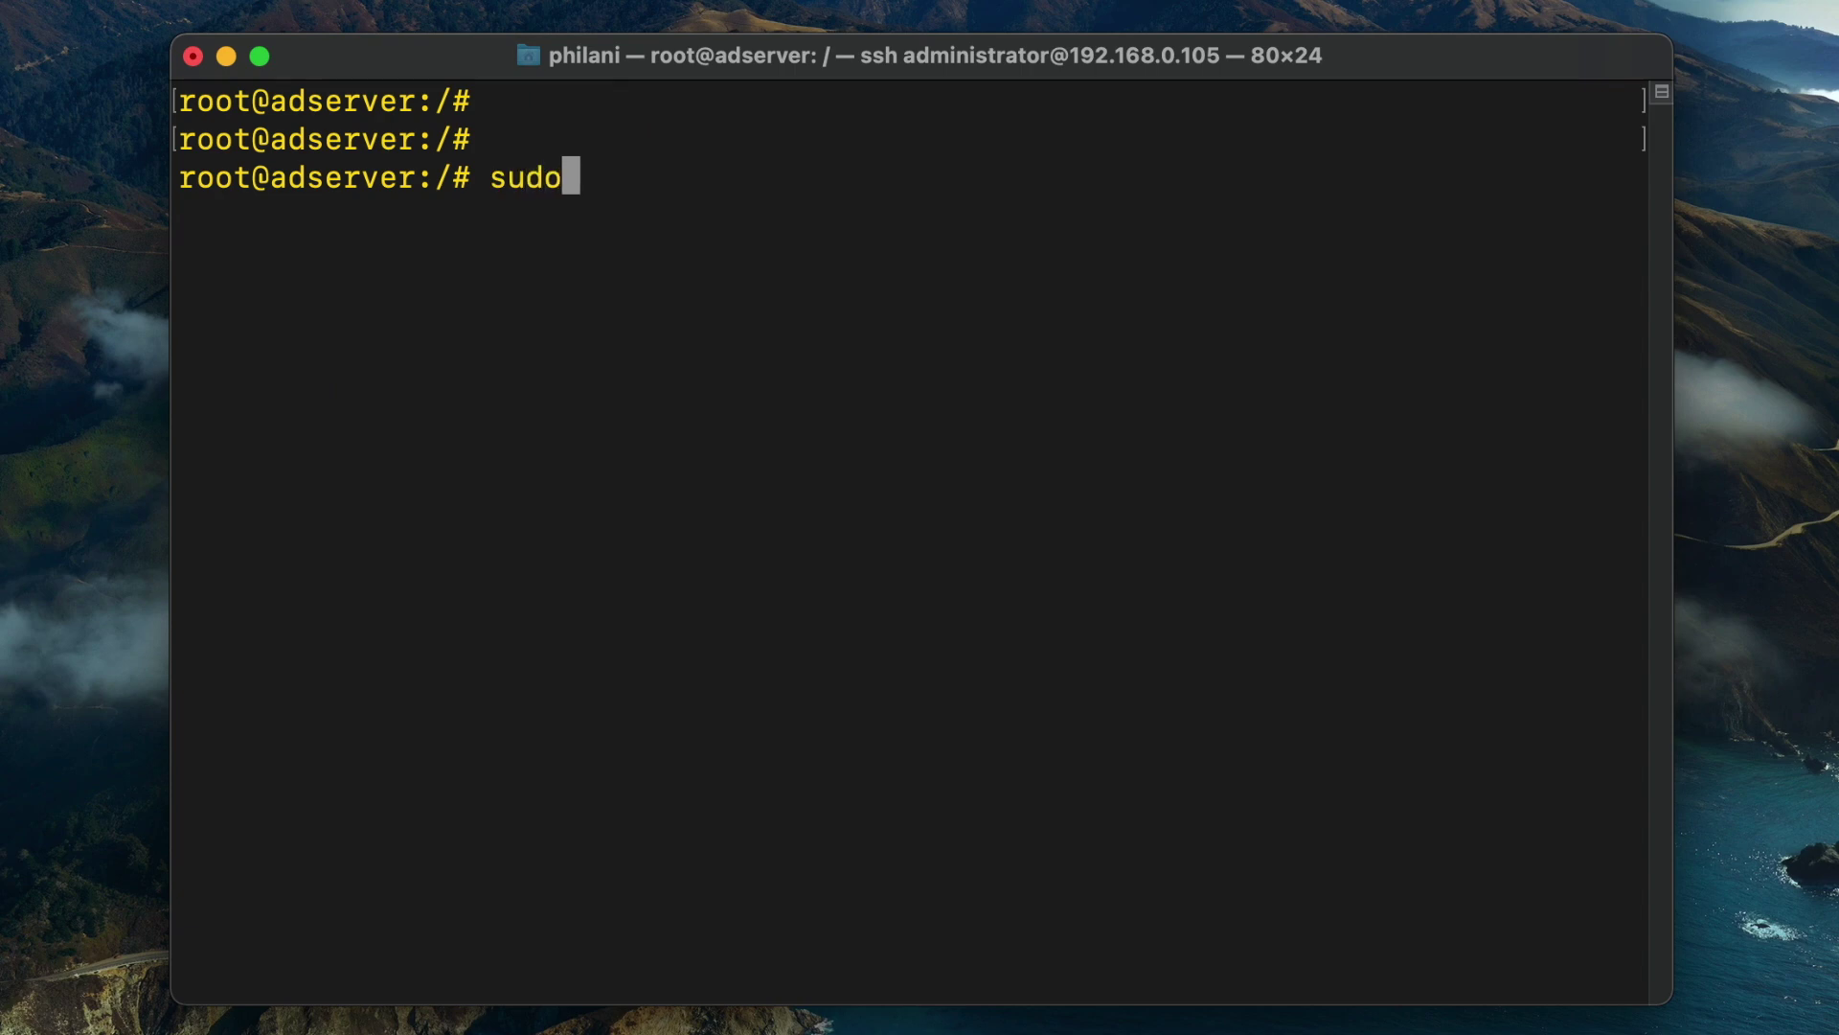
pyautogui.write(' mysql_se')
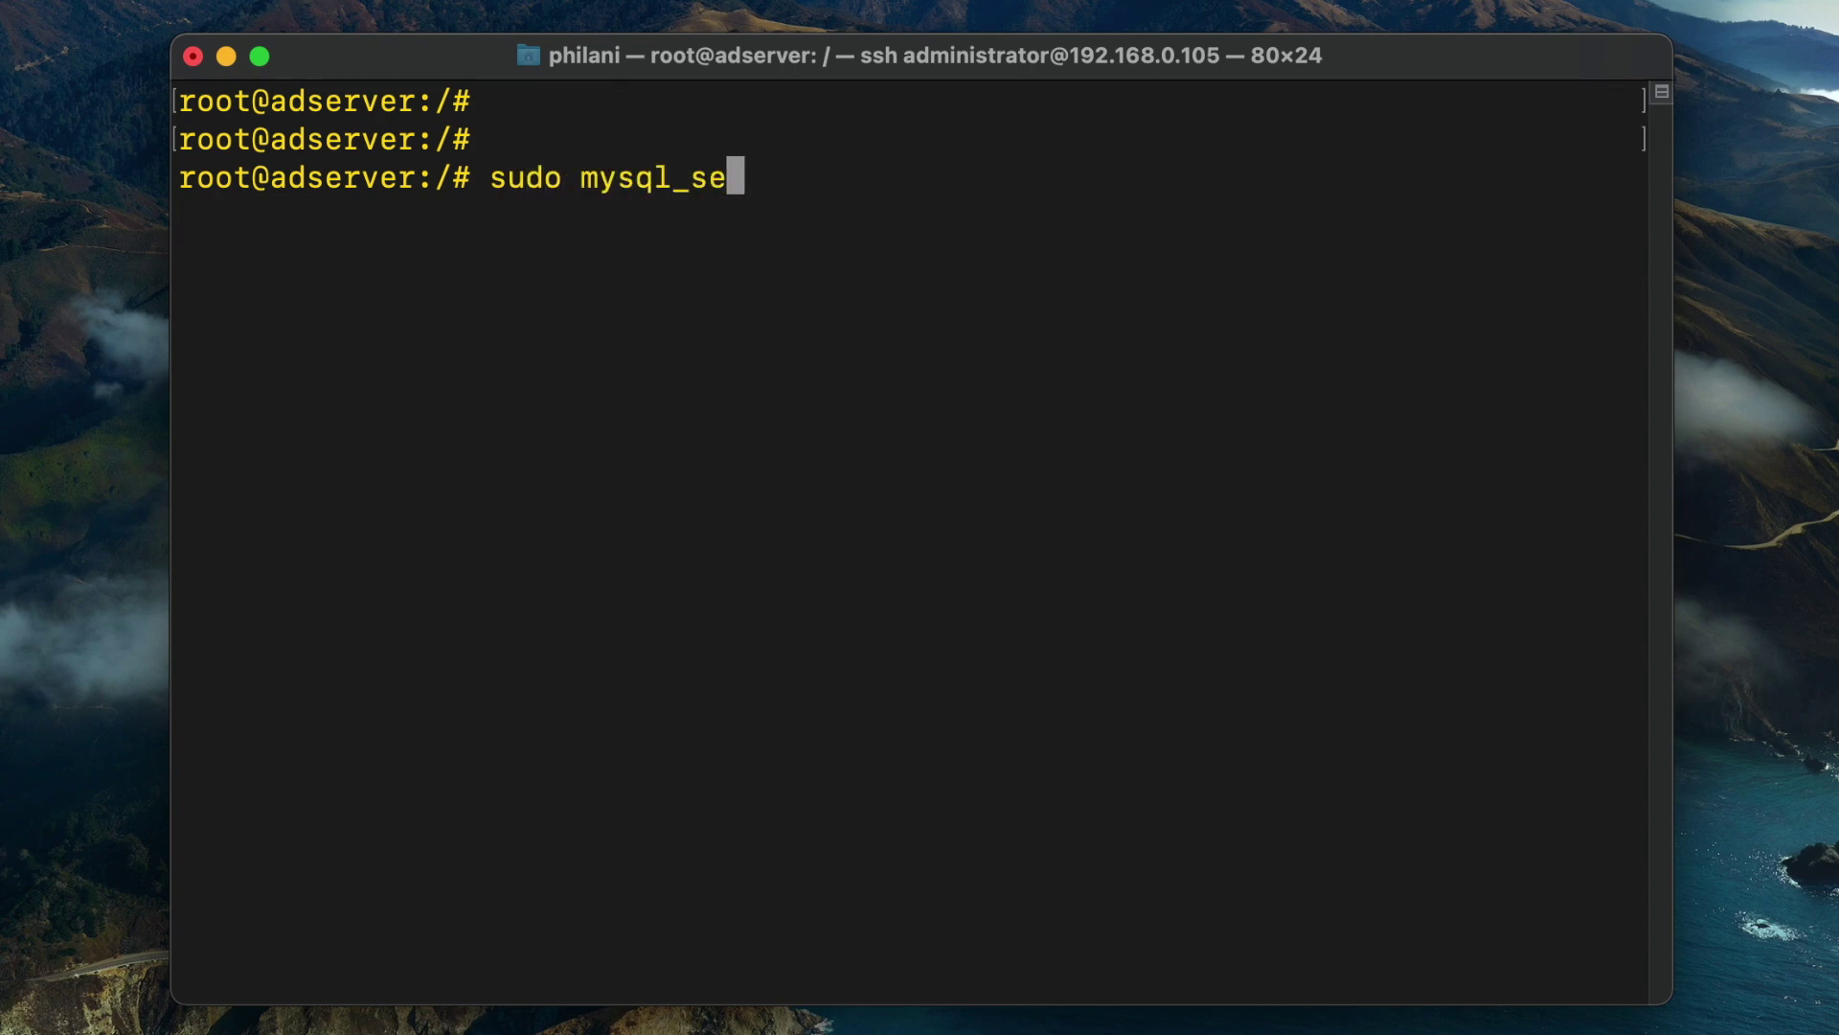
pyautogui.write('cure_ins')
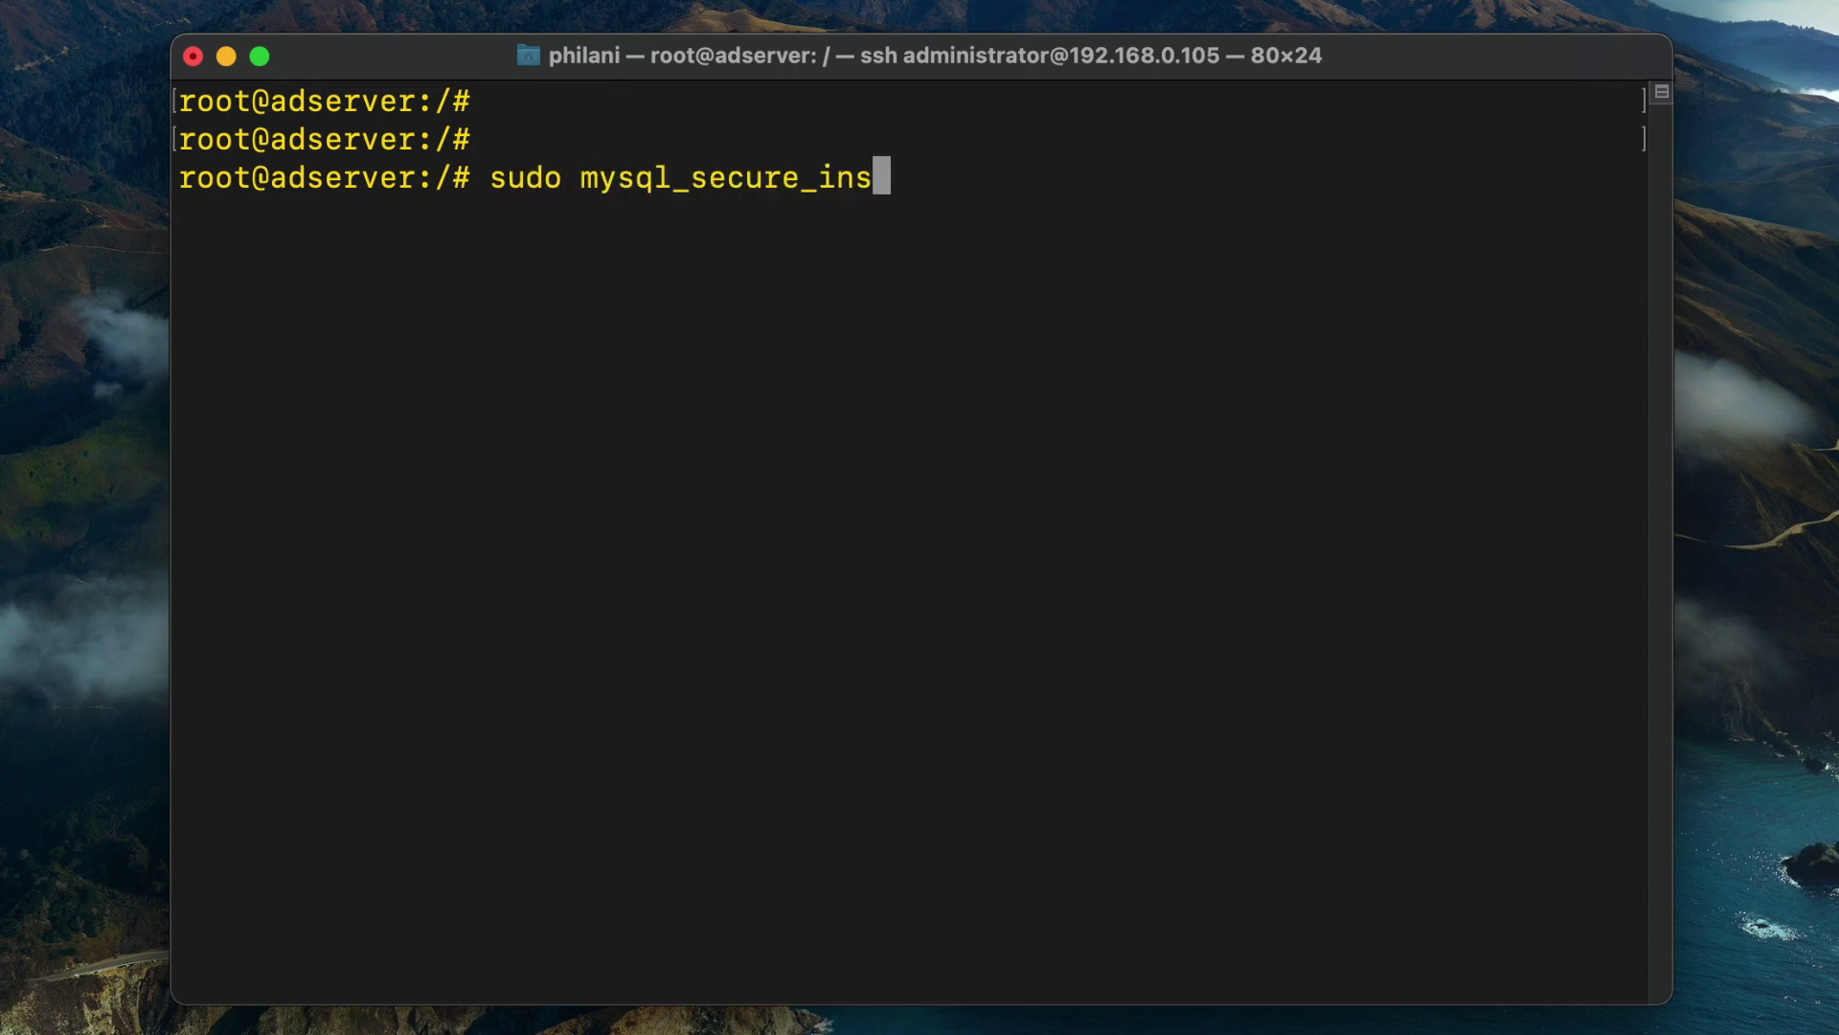
pyautogui.write('tallation')
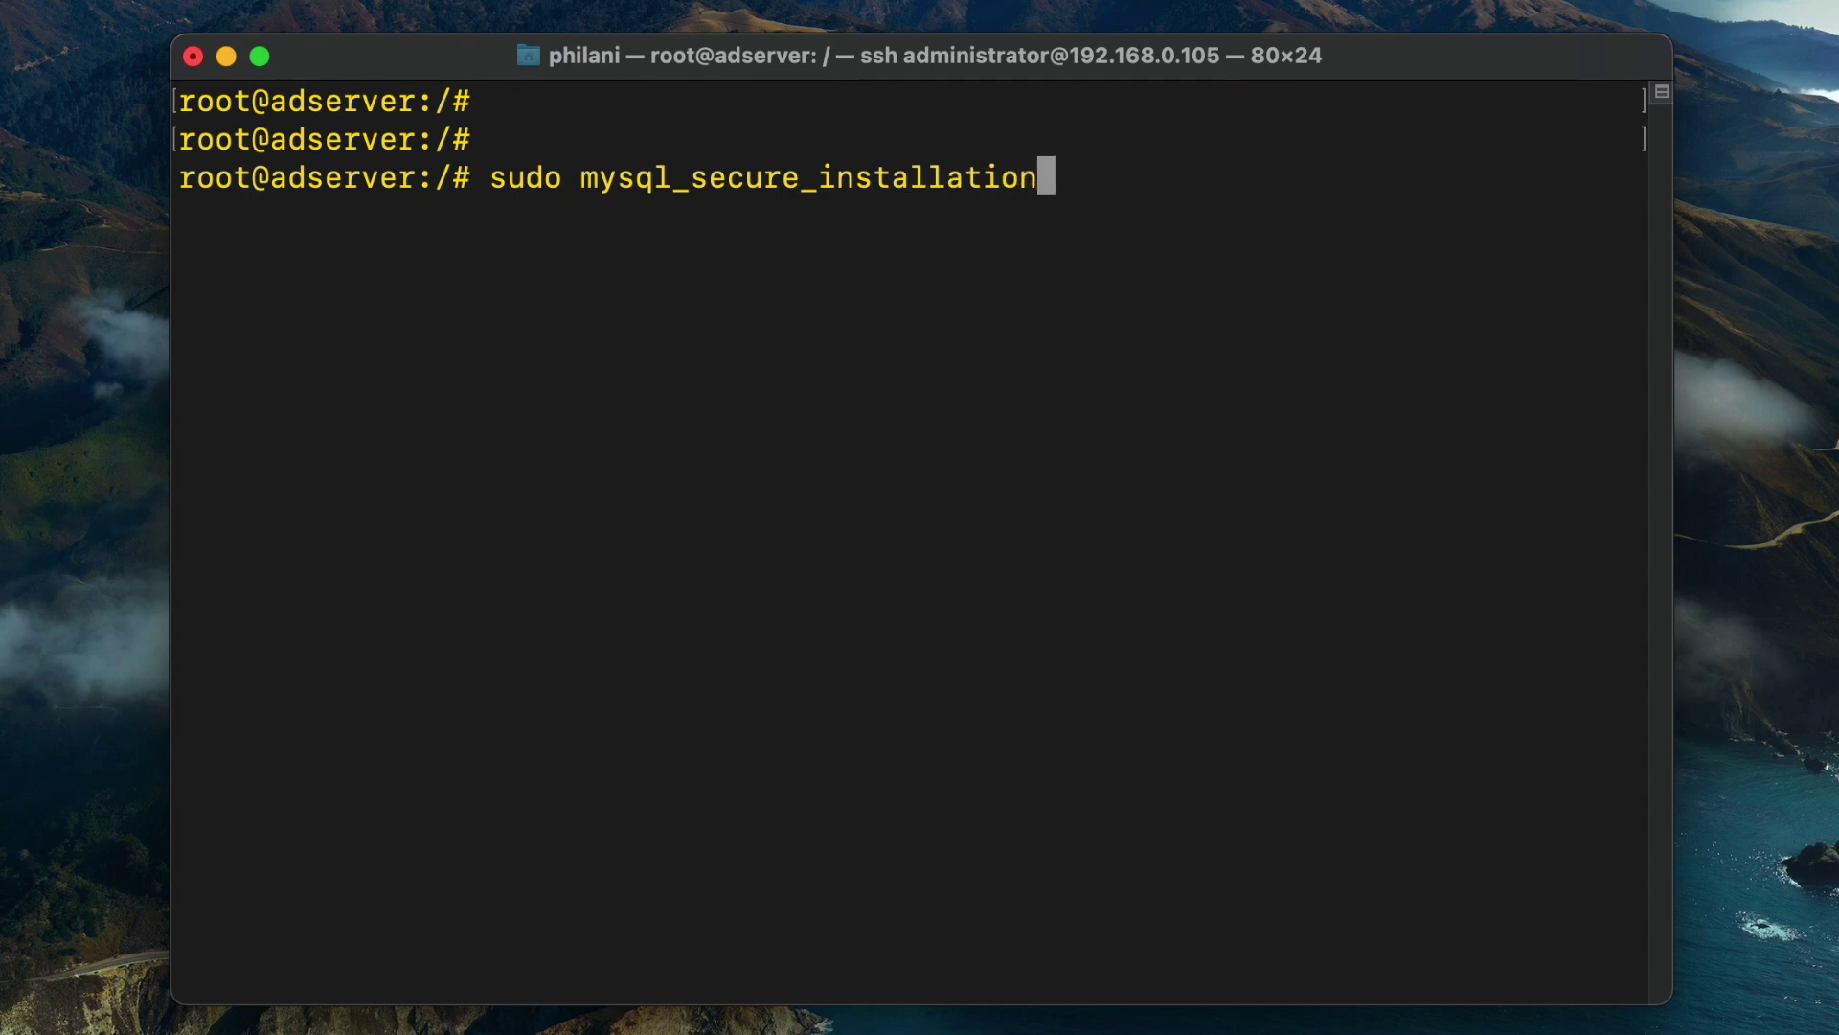
# Step: Run mysql_secure_installation with the current password, declining unix_socket authentication and a root password change
pyautogui.press('Return')
pyautogui.press('Return')
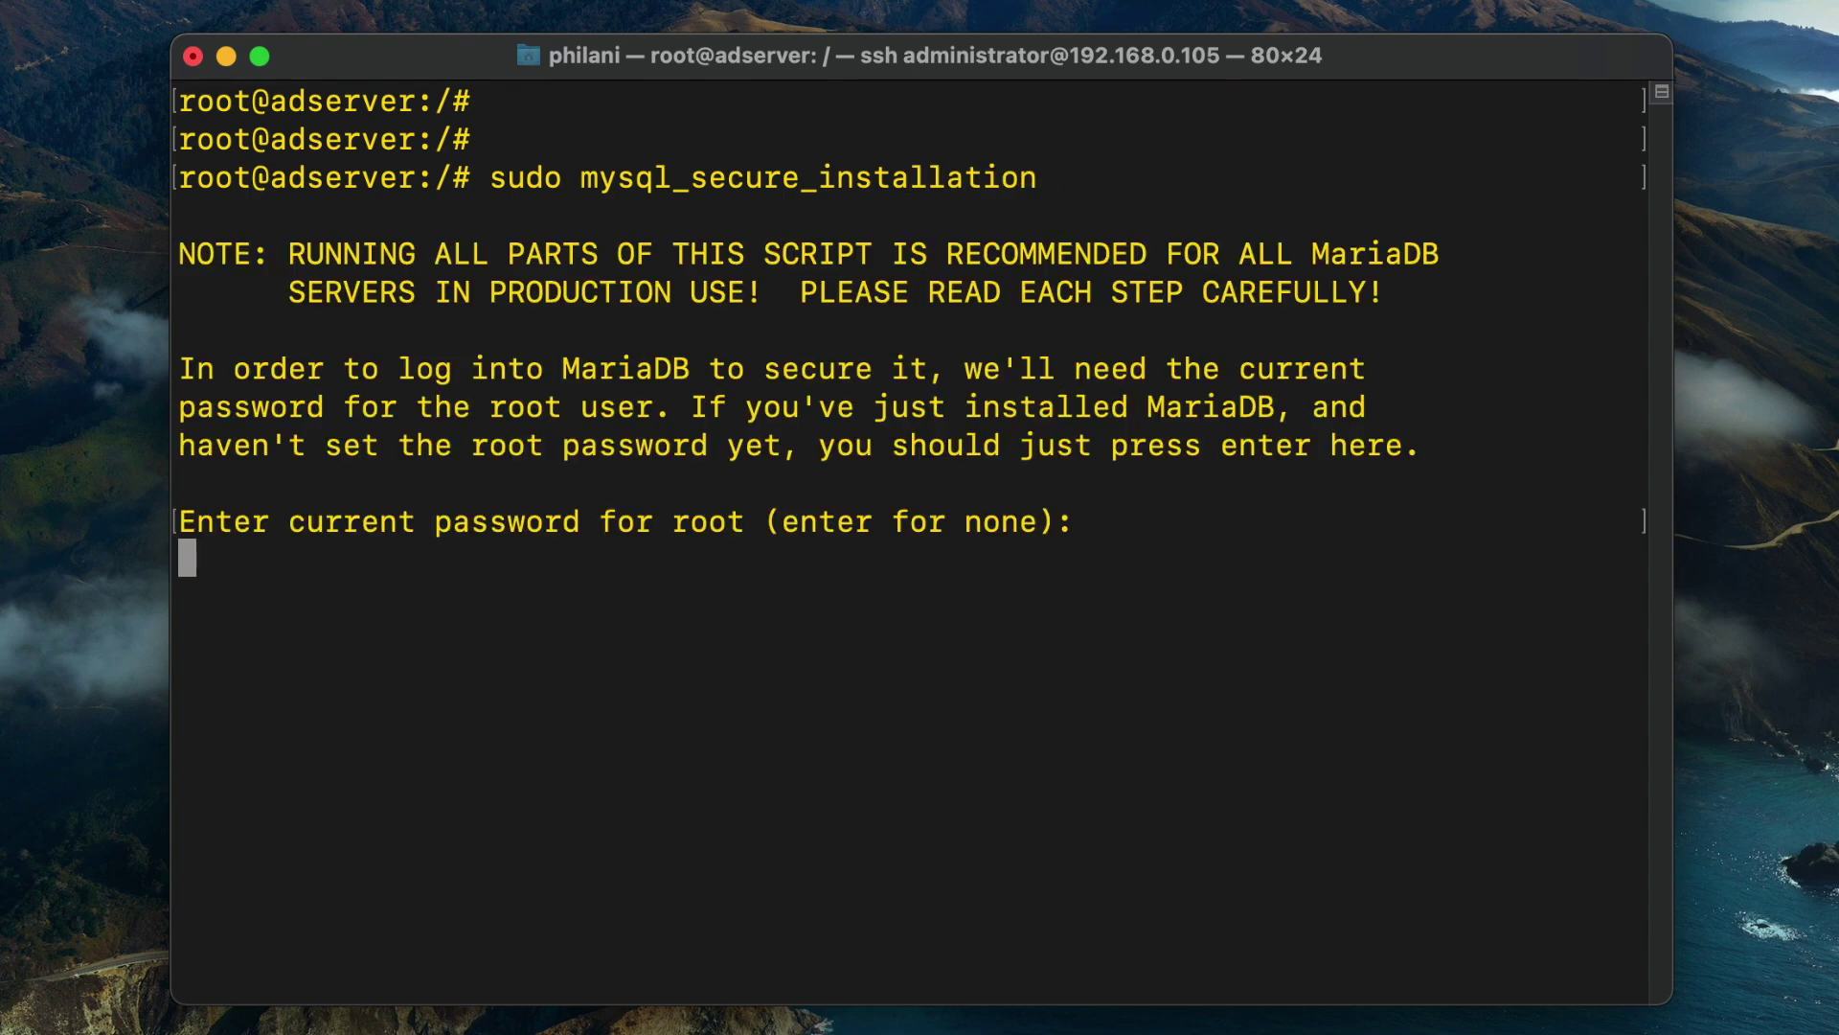
pyautogui.write('n')
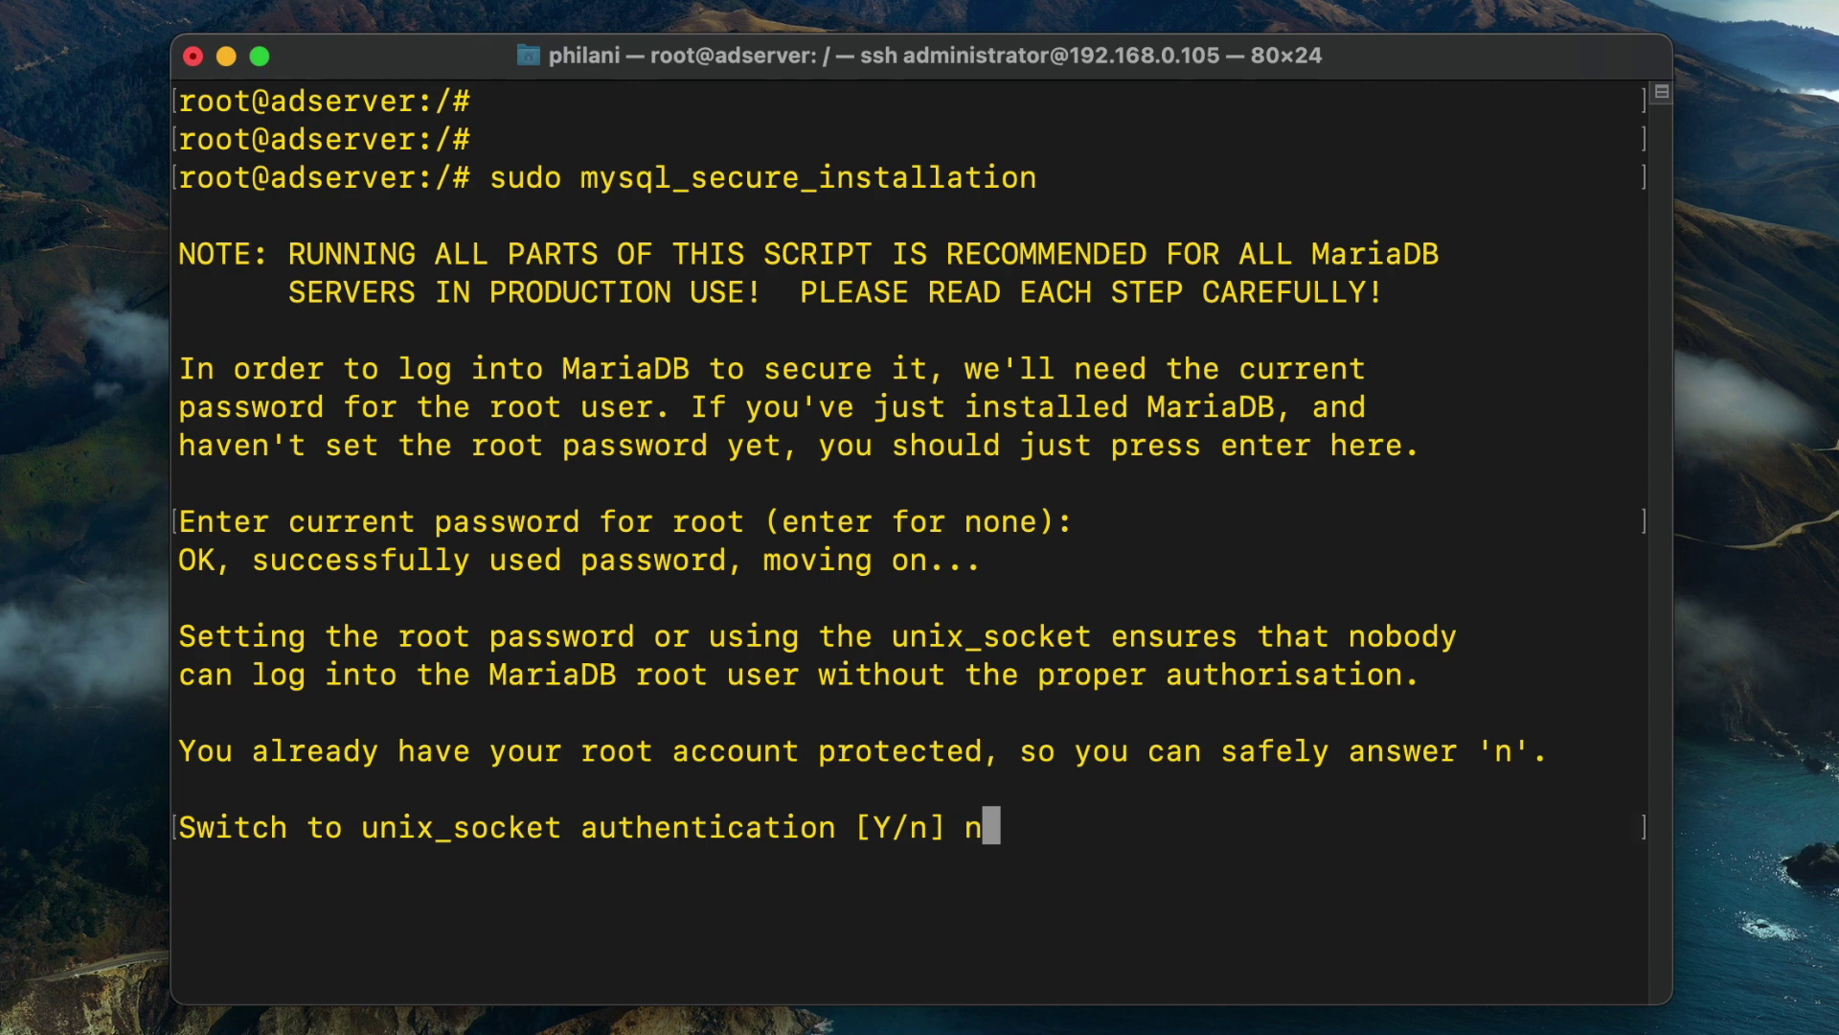
pyautogui.press('Return')
pyautogui.write('n')
pyautogui.press('Return')
# Step: Remove anonymous users and the test database, disallow remote root login, and reload privilege tables
pyautogui.write('Y')
pyautogui.press('Return')
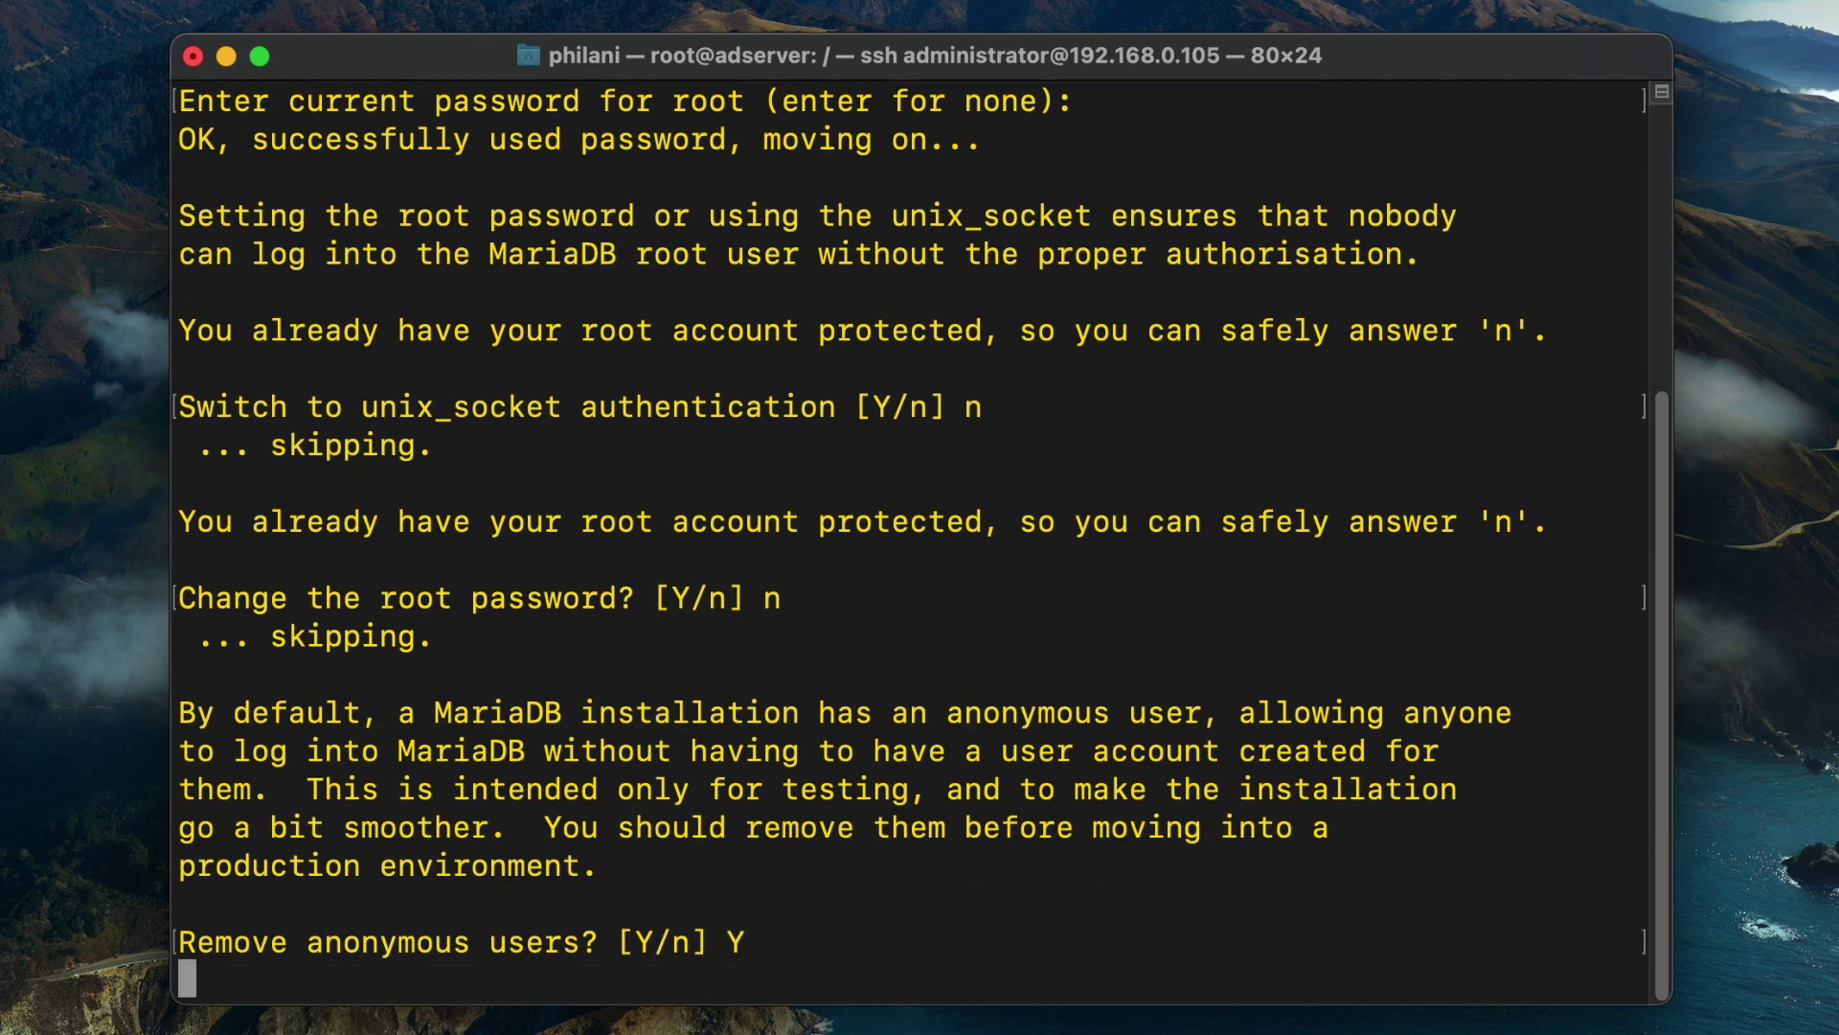
pyautogui.write('Y')
pyautogui.press('Return')
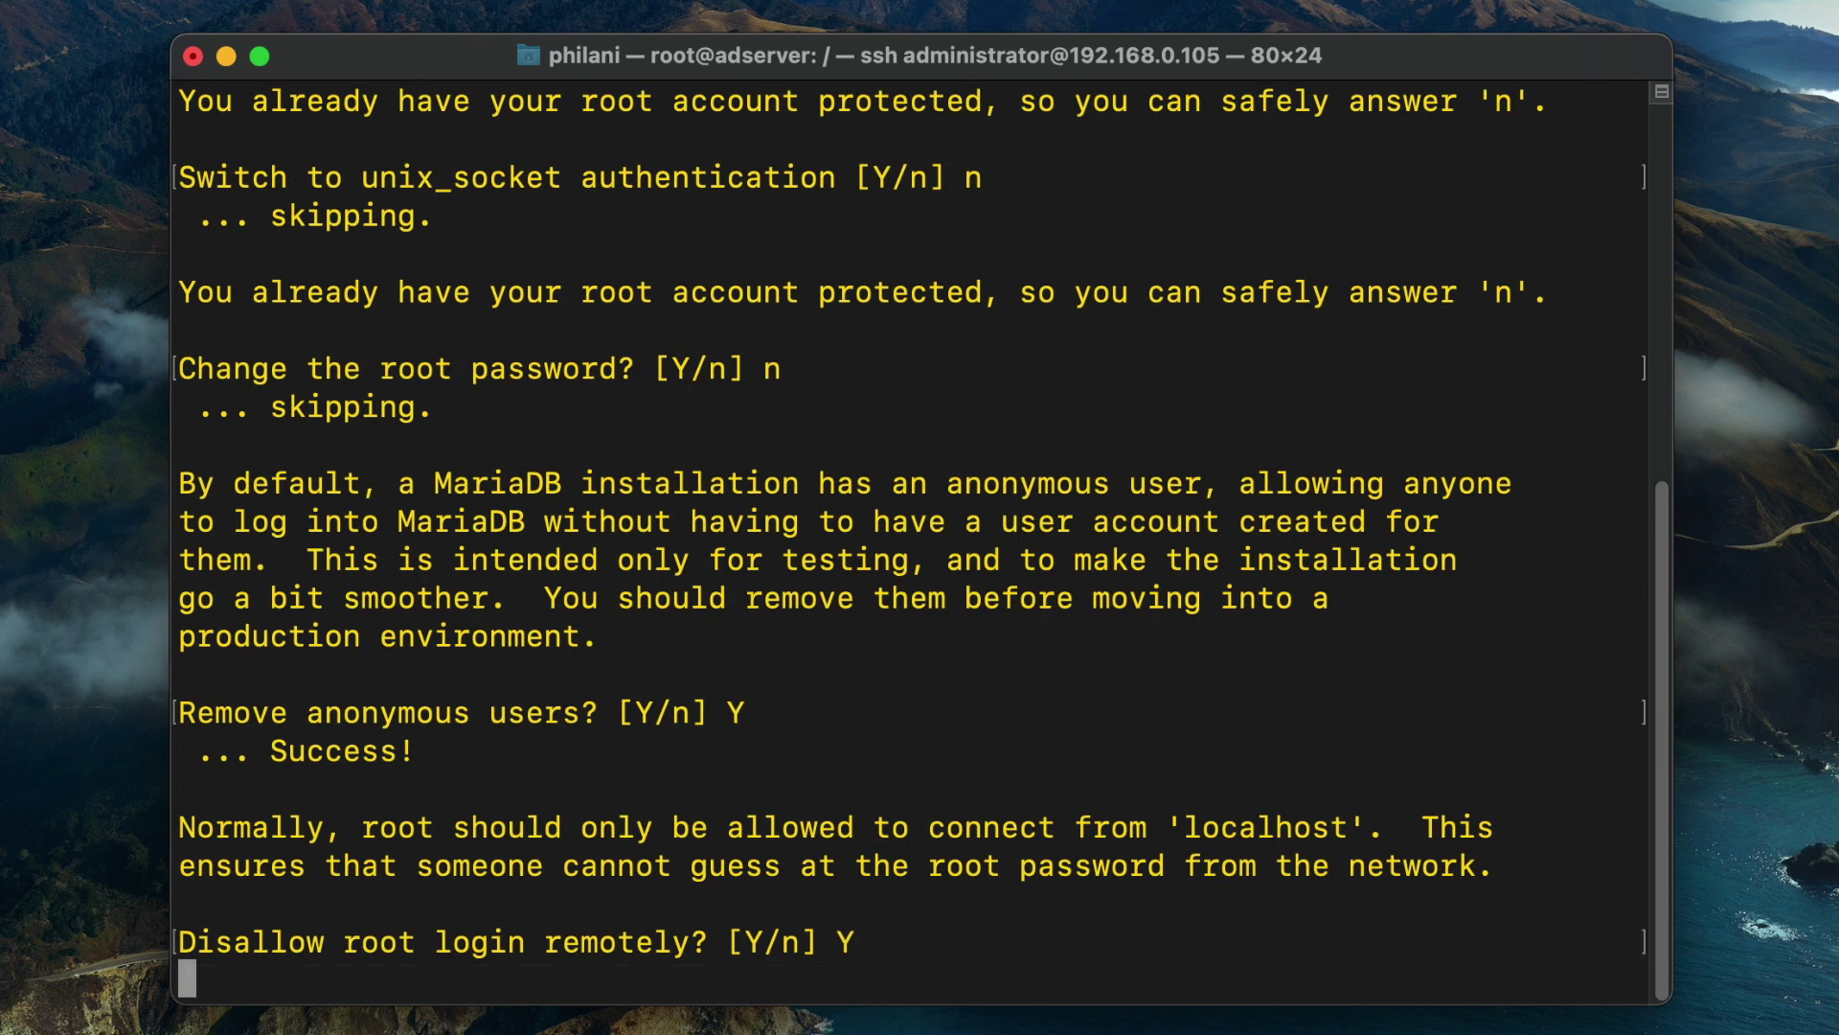
pyautogui.write('Y')
pyautogui.press('Return')
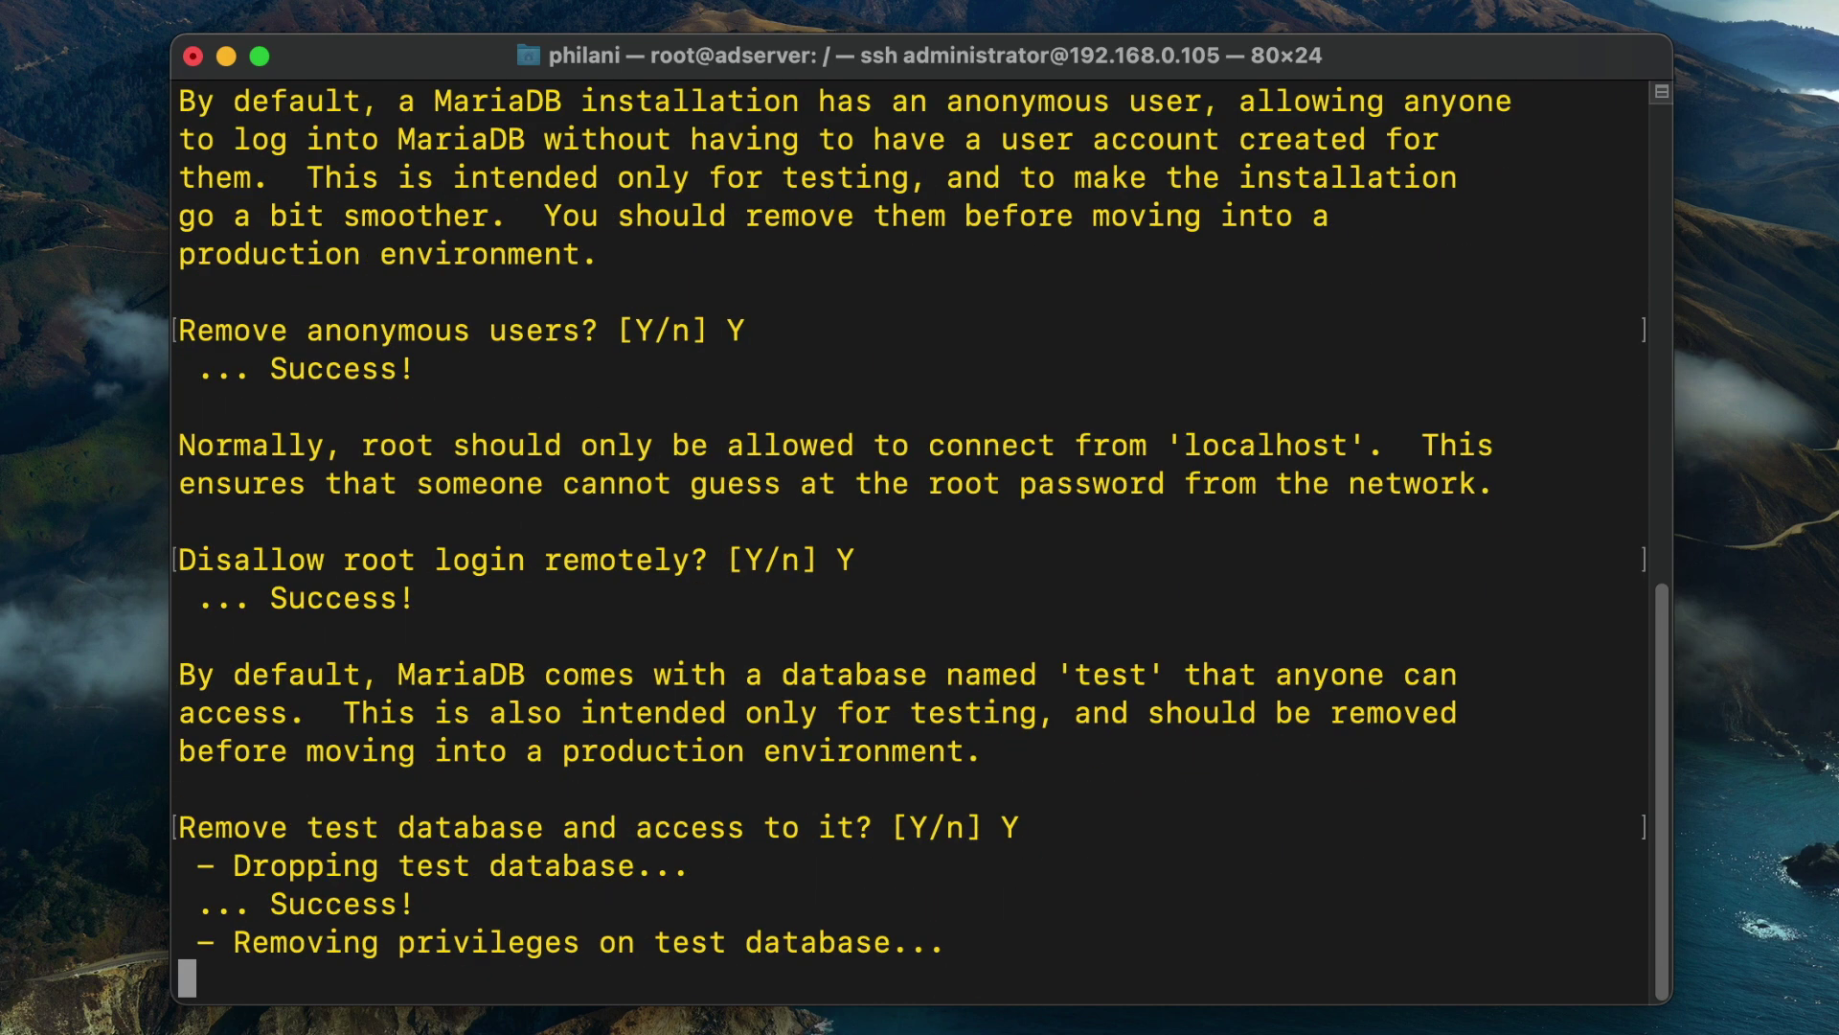
pyautogui.write('Y')
pyautogui.press('Return')
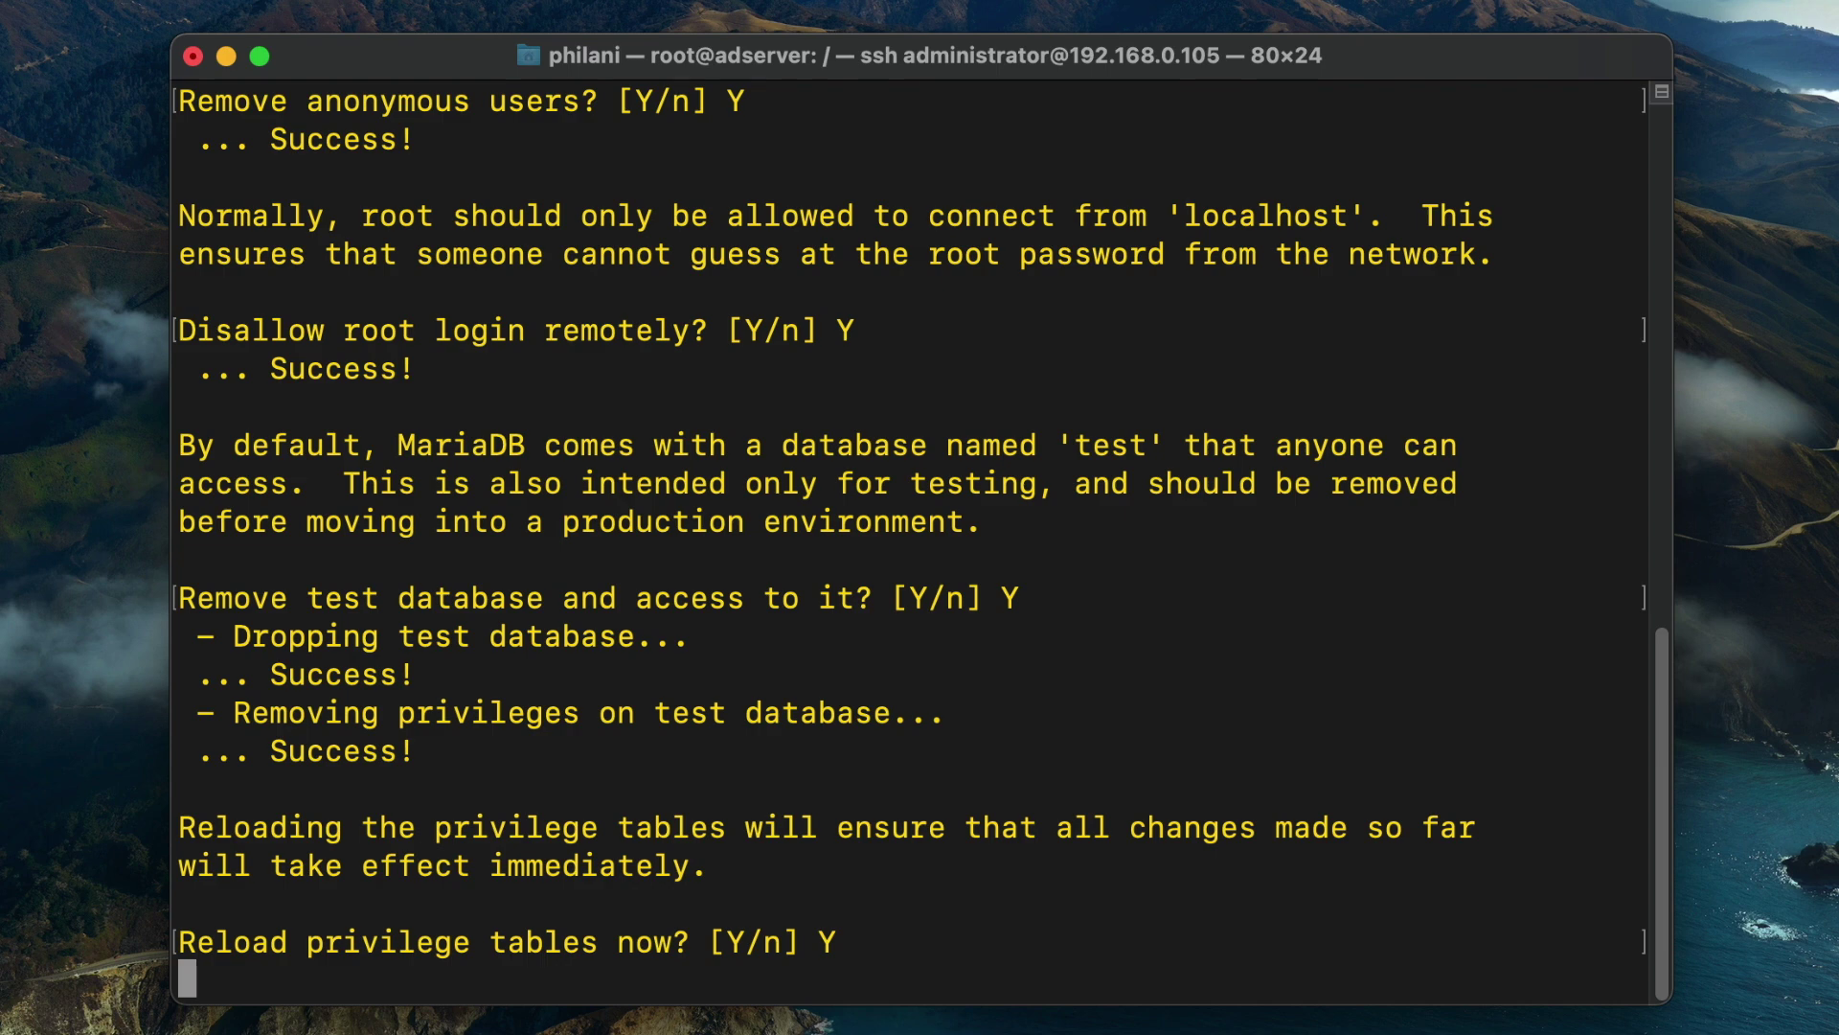
# Step: Log into MariaDB as root and create the adserverdb database
pyautogui.write('clear')
pyautogui.press('Return')
pyautogui.press('Return')
pyautogui.write('mysq')
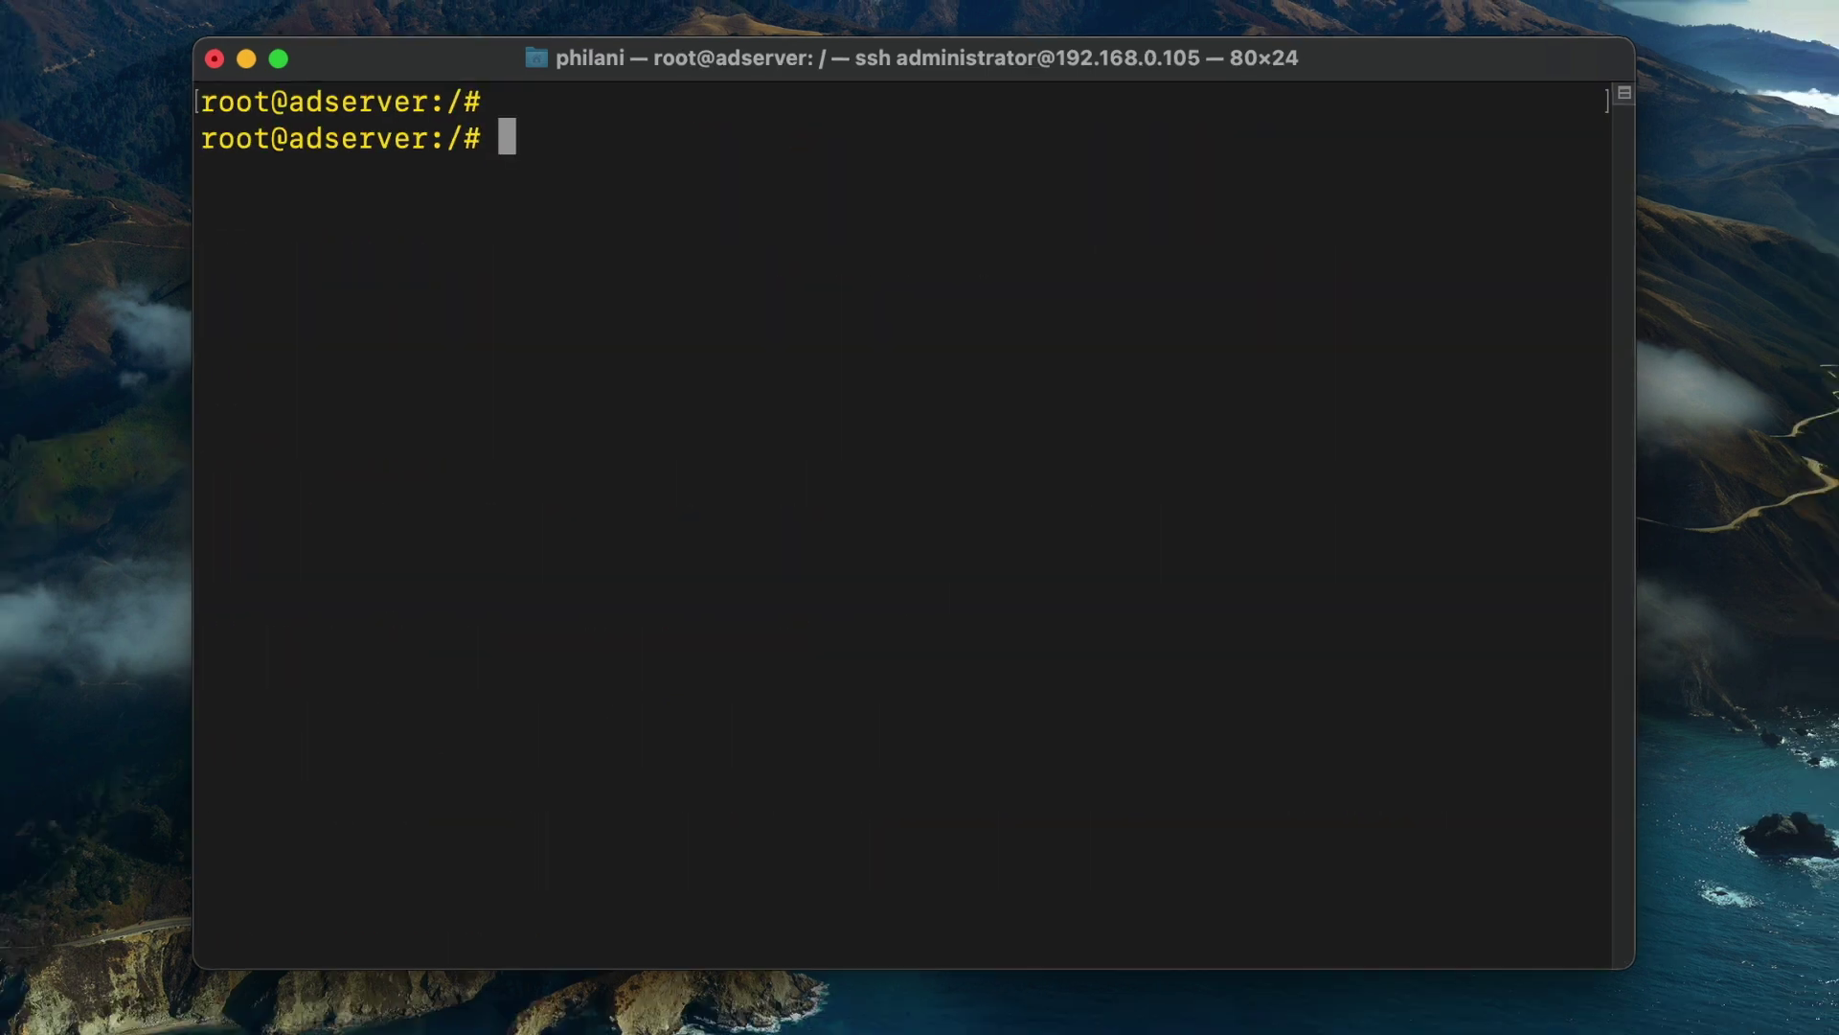
pyautogui.write('l -u root -p')
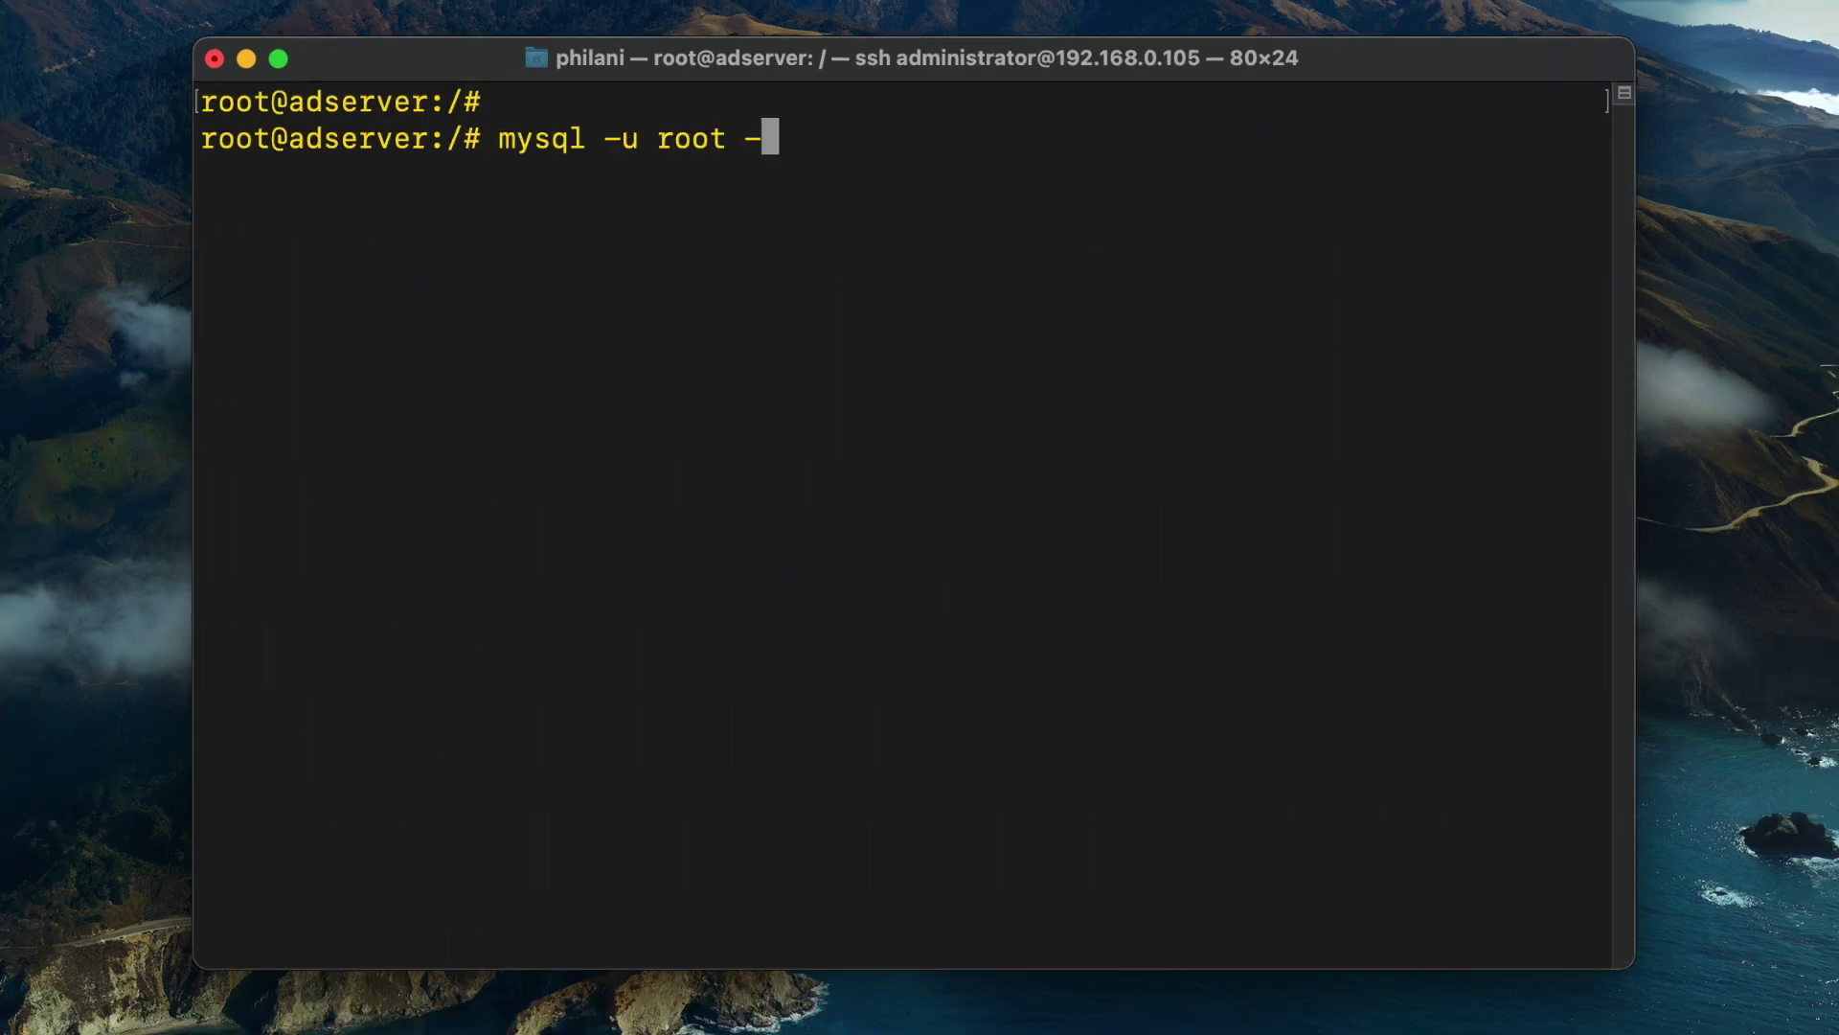
pyautogui.press('Return')
pyautogui.press('Return')
pyautogui.write('CREATE ')
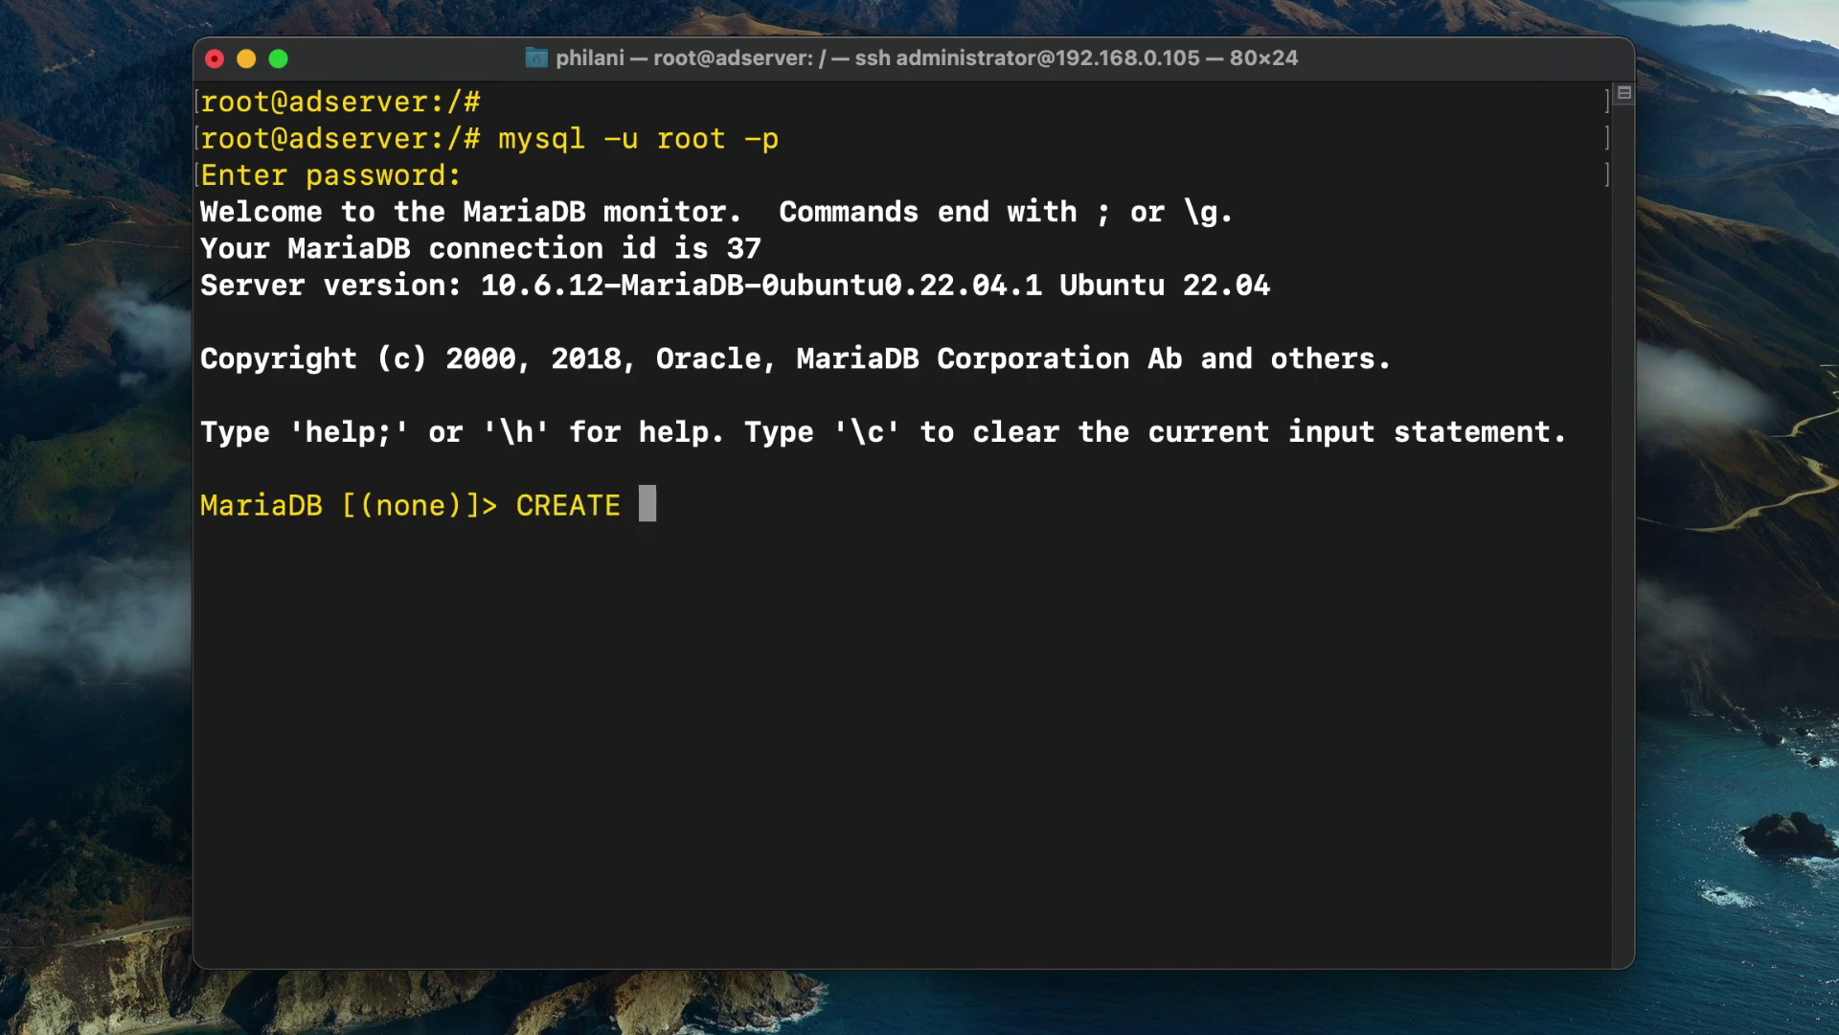
pyautogui.write('DATABASE adserverdb;')
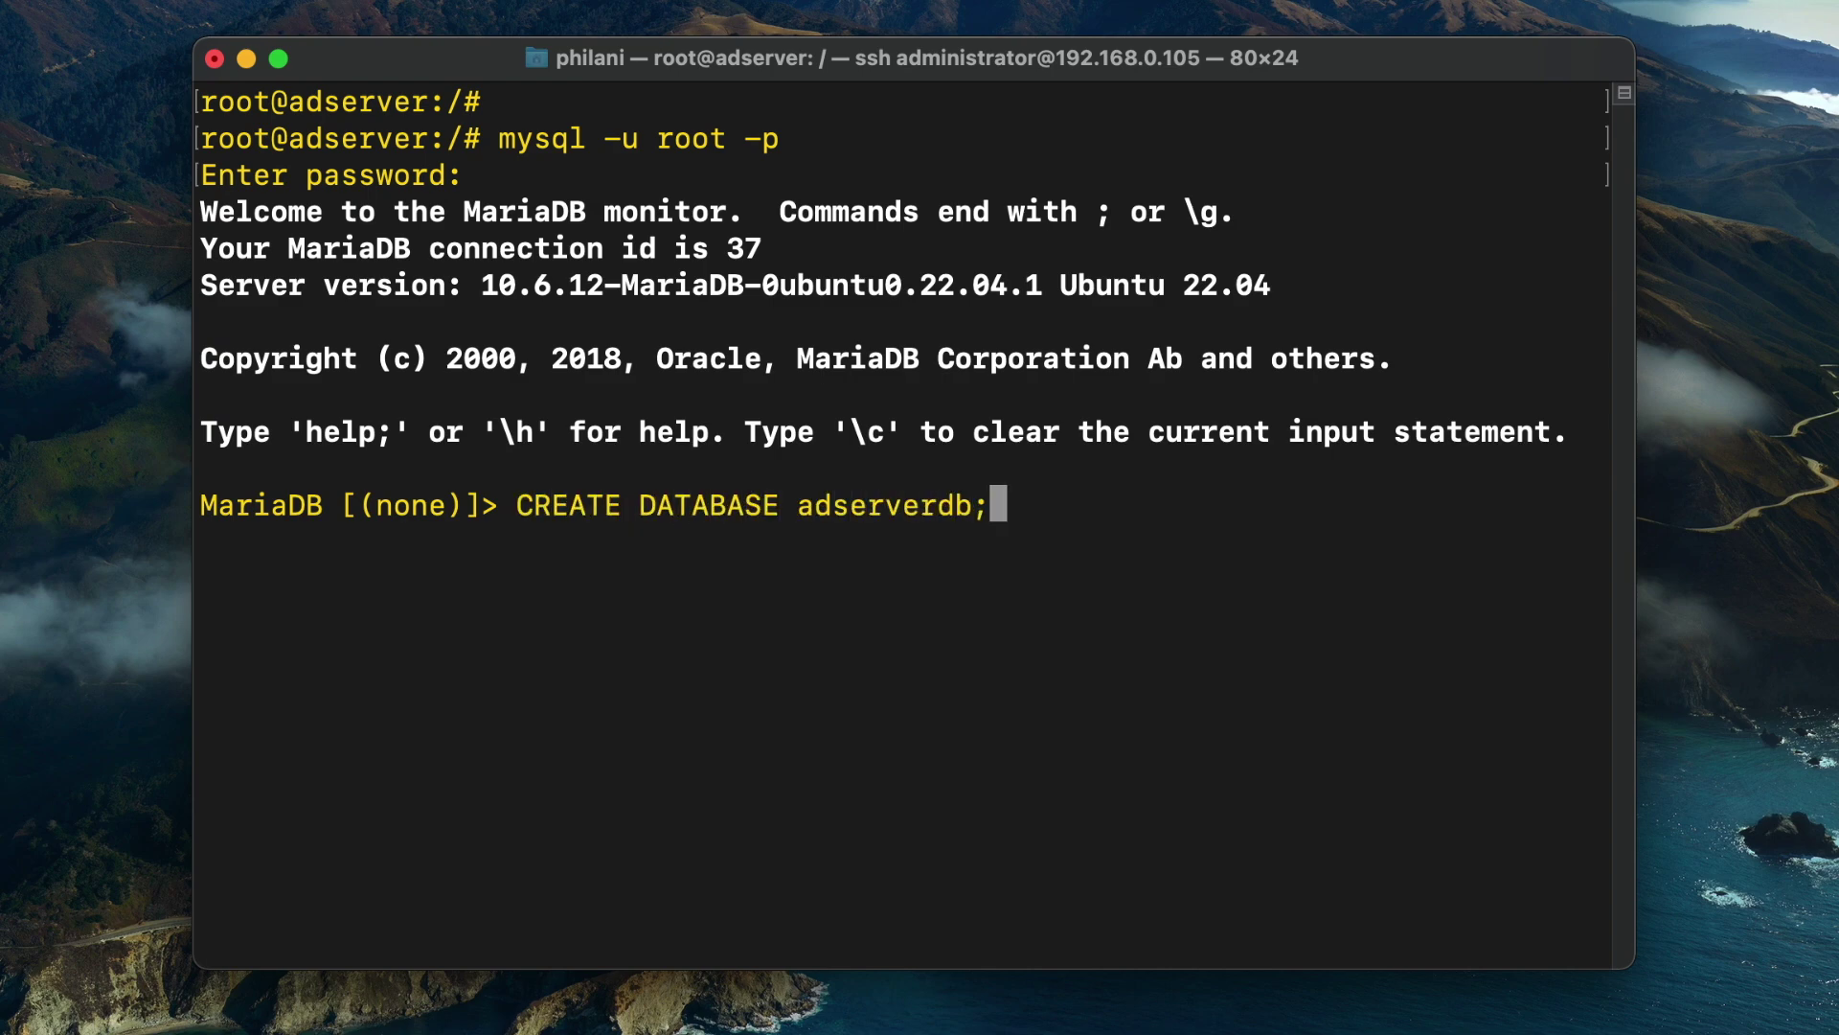
pyautogui.press('Return')
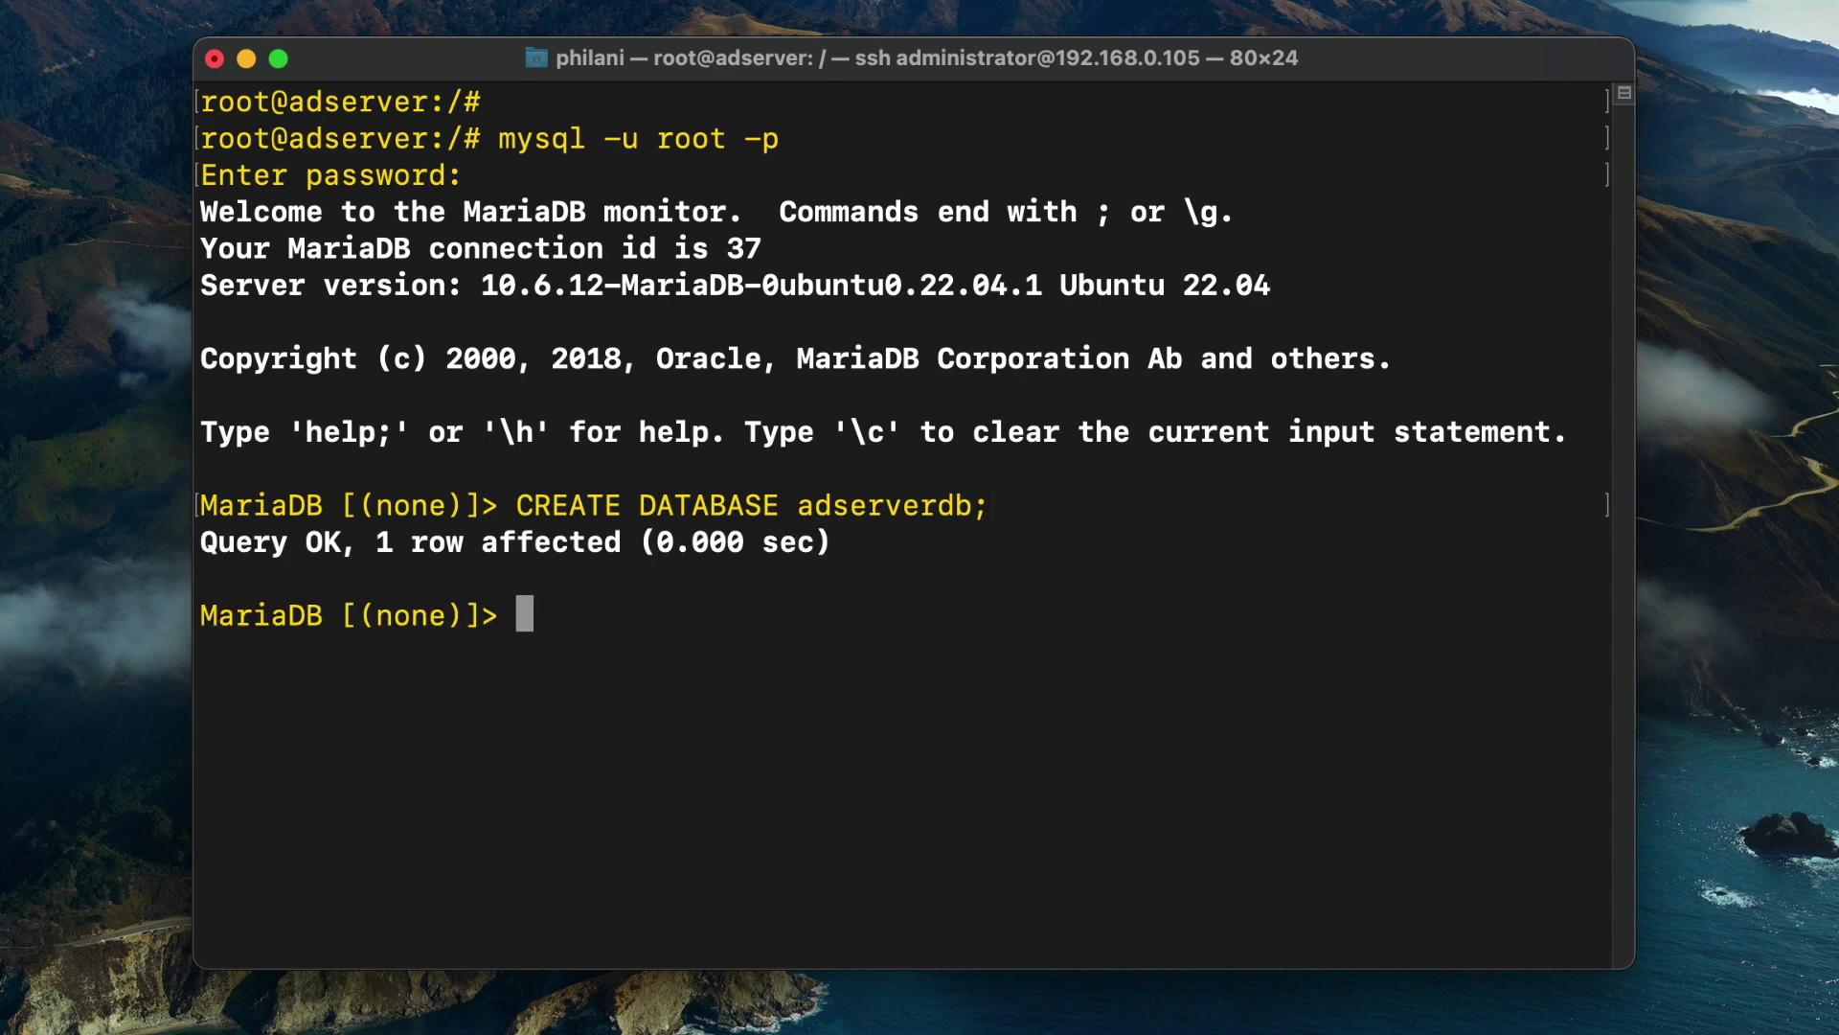
# Step: Grant 'adserveruser'@'localhost' all privileges on adserverdb, identified by a chosen password
pyautogui.write('GRANT ALL PR')
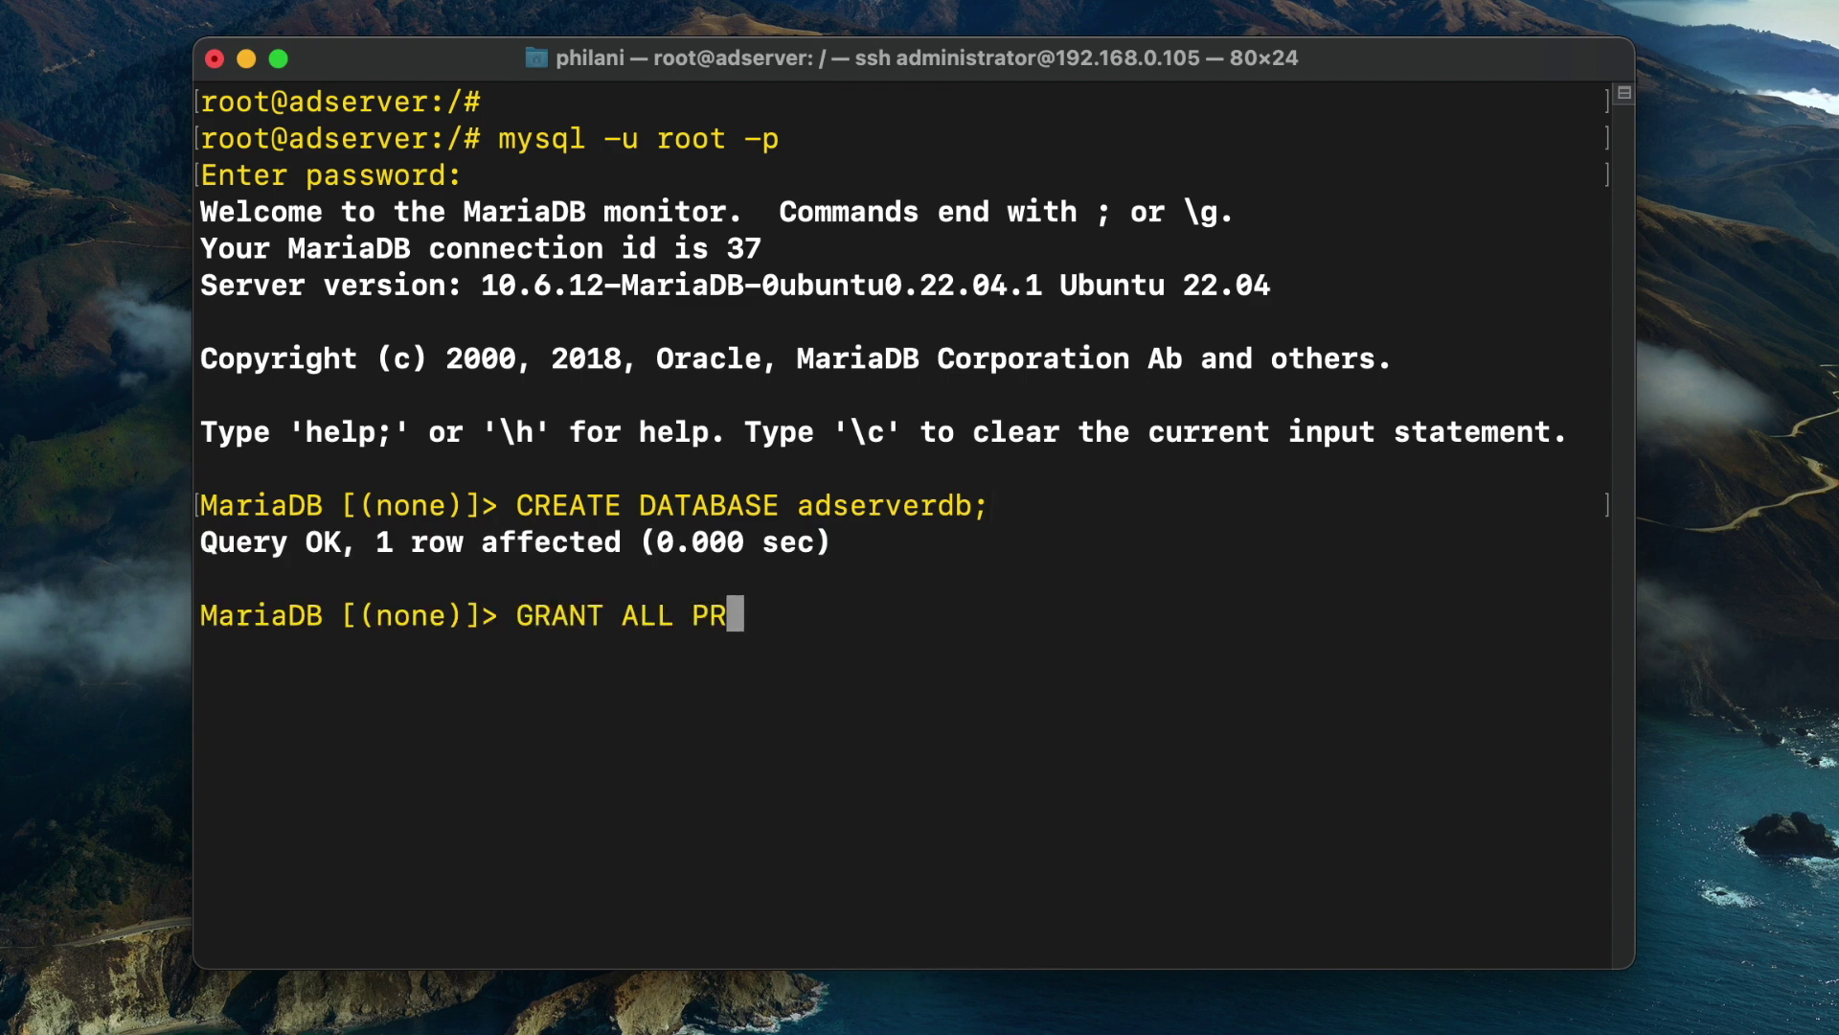
pyautogui.write('IVILEGES ON adse')
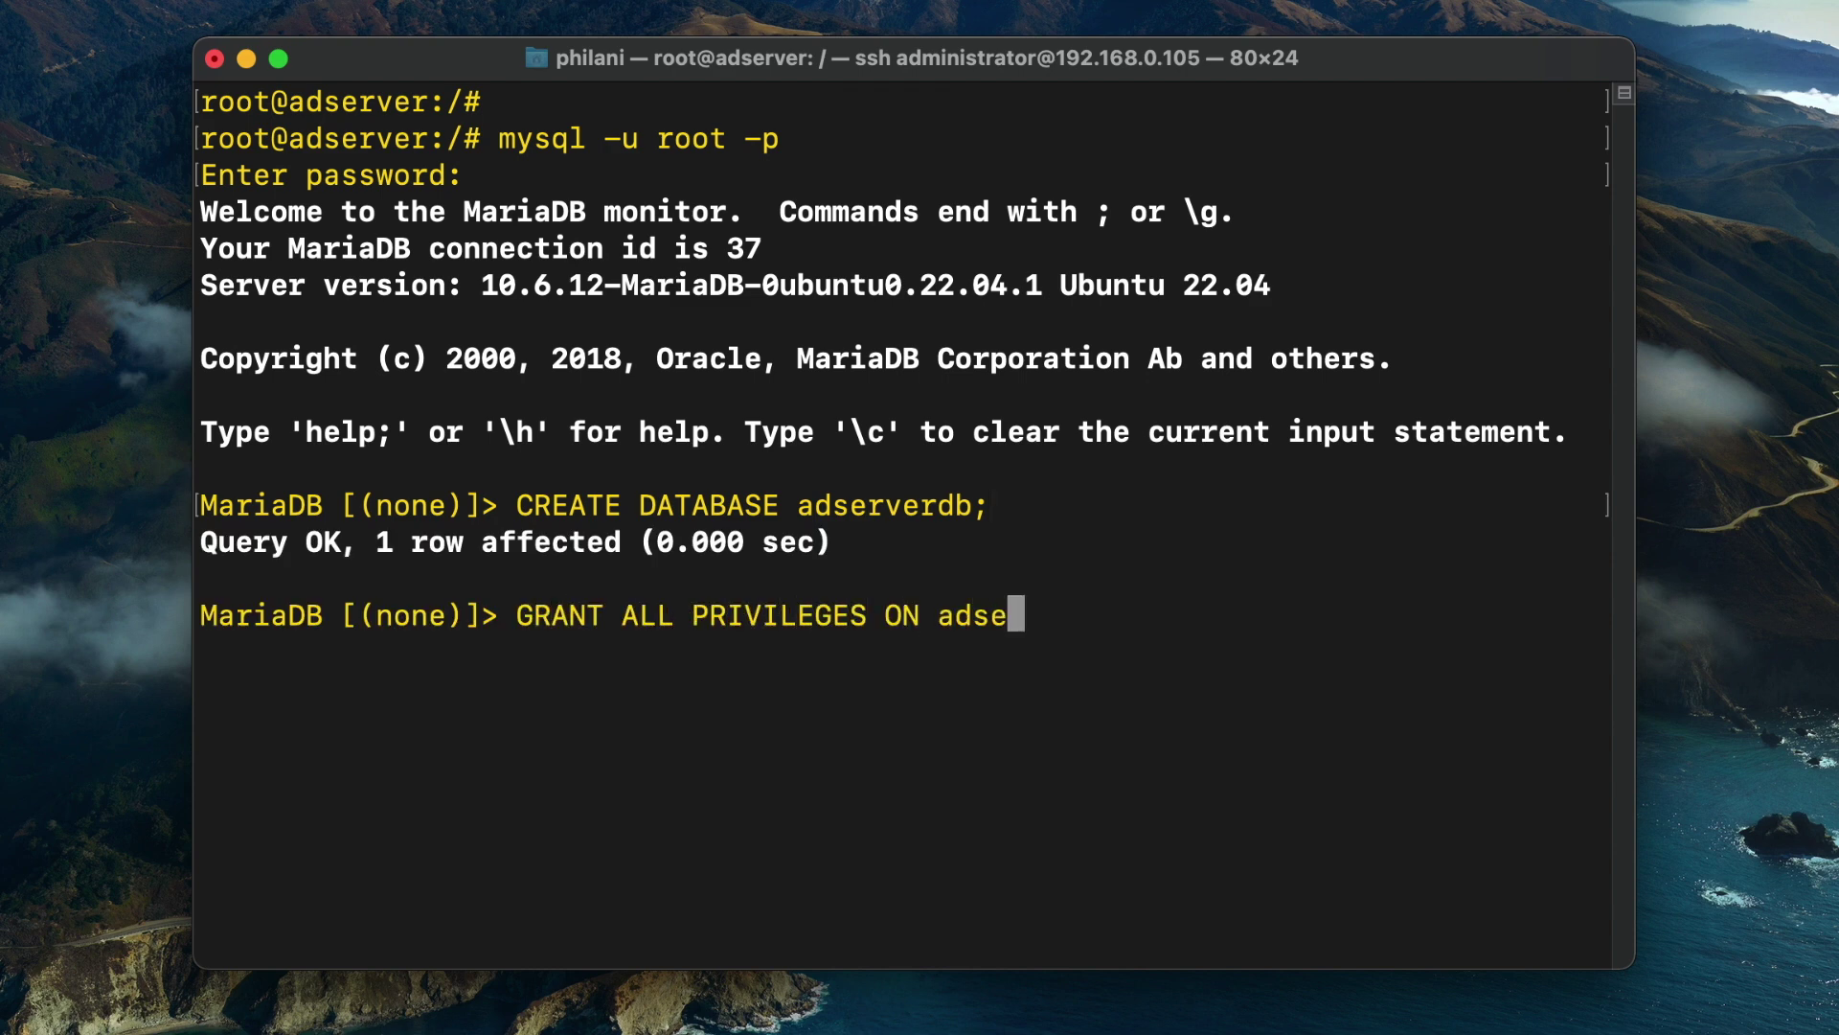
pyautogui.write("rverdb.* TO 'adserveruser")
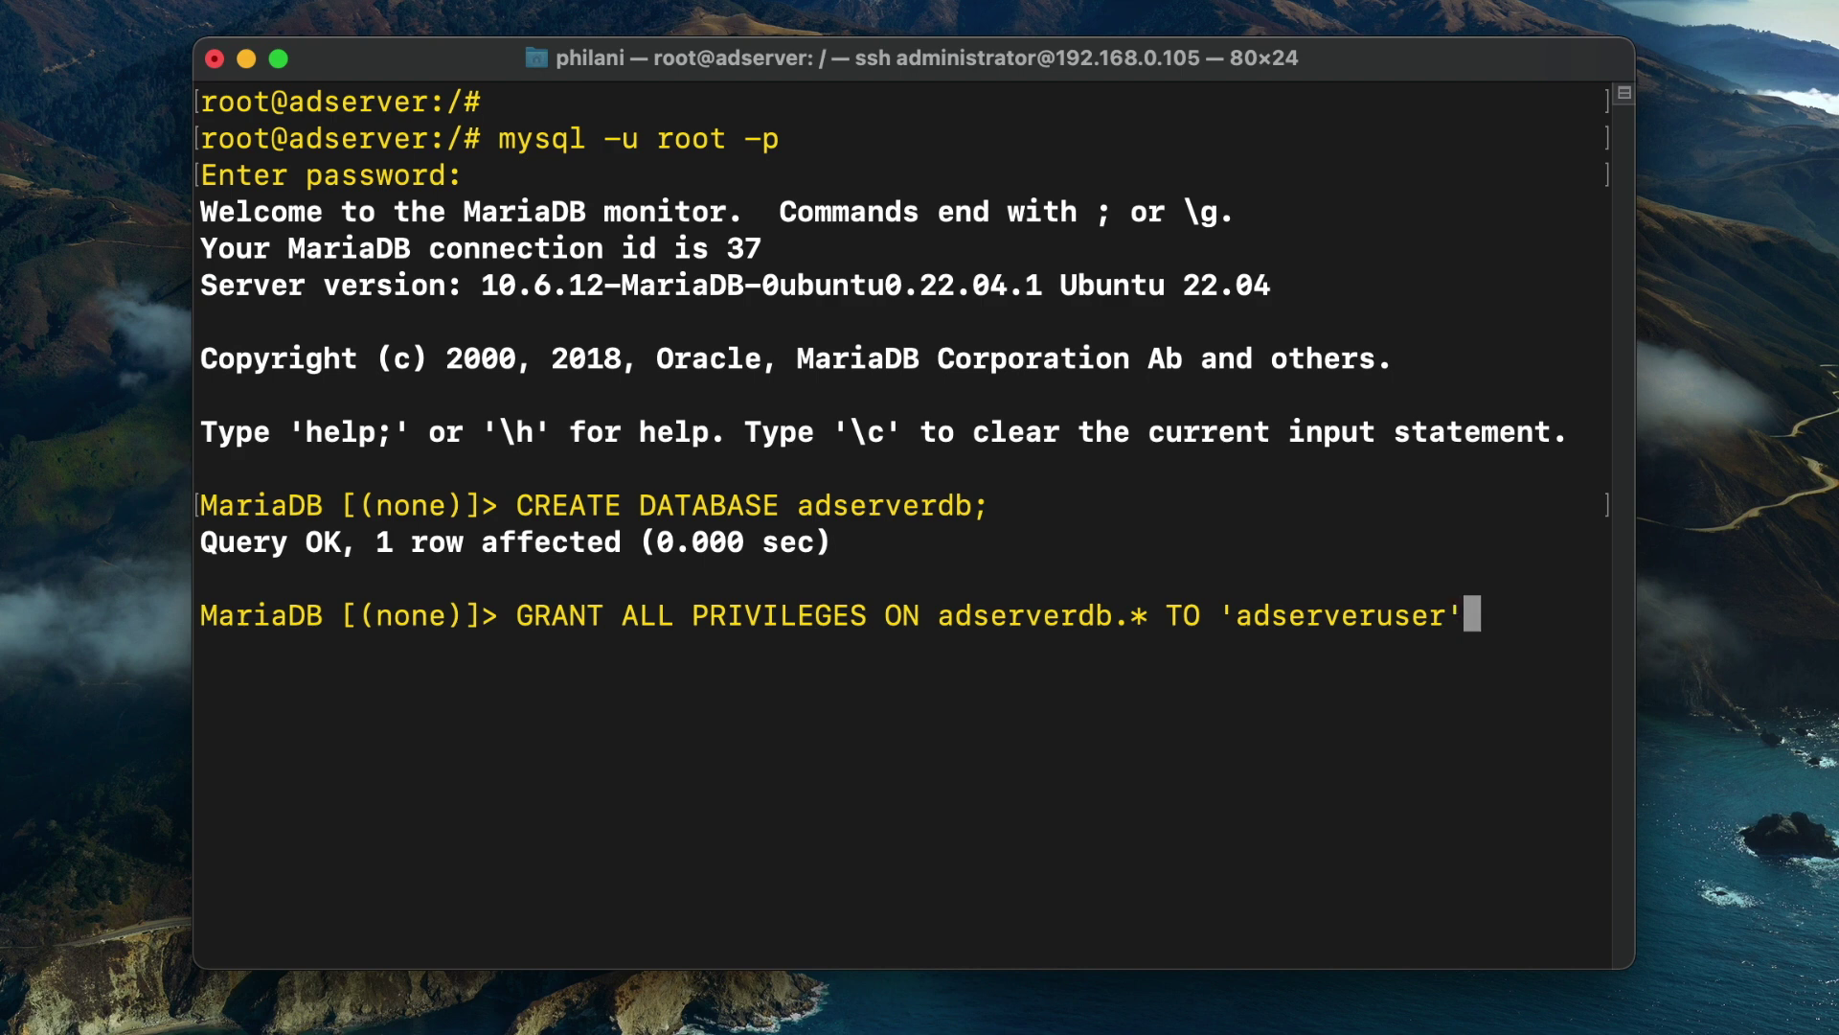
pyautogui.write("'@'localhos")
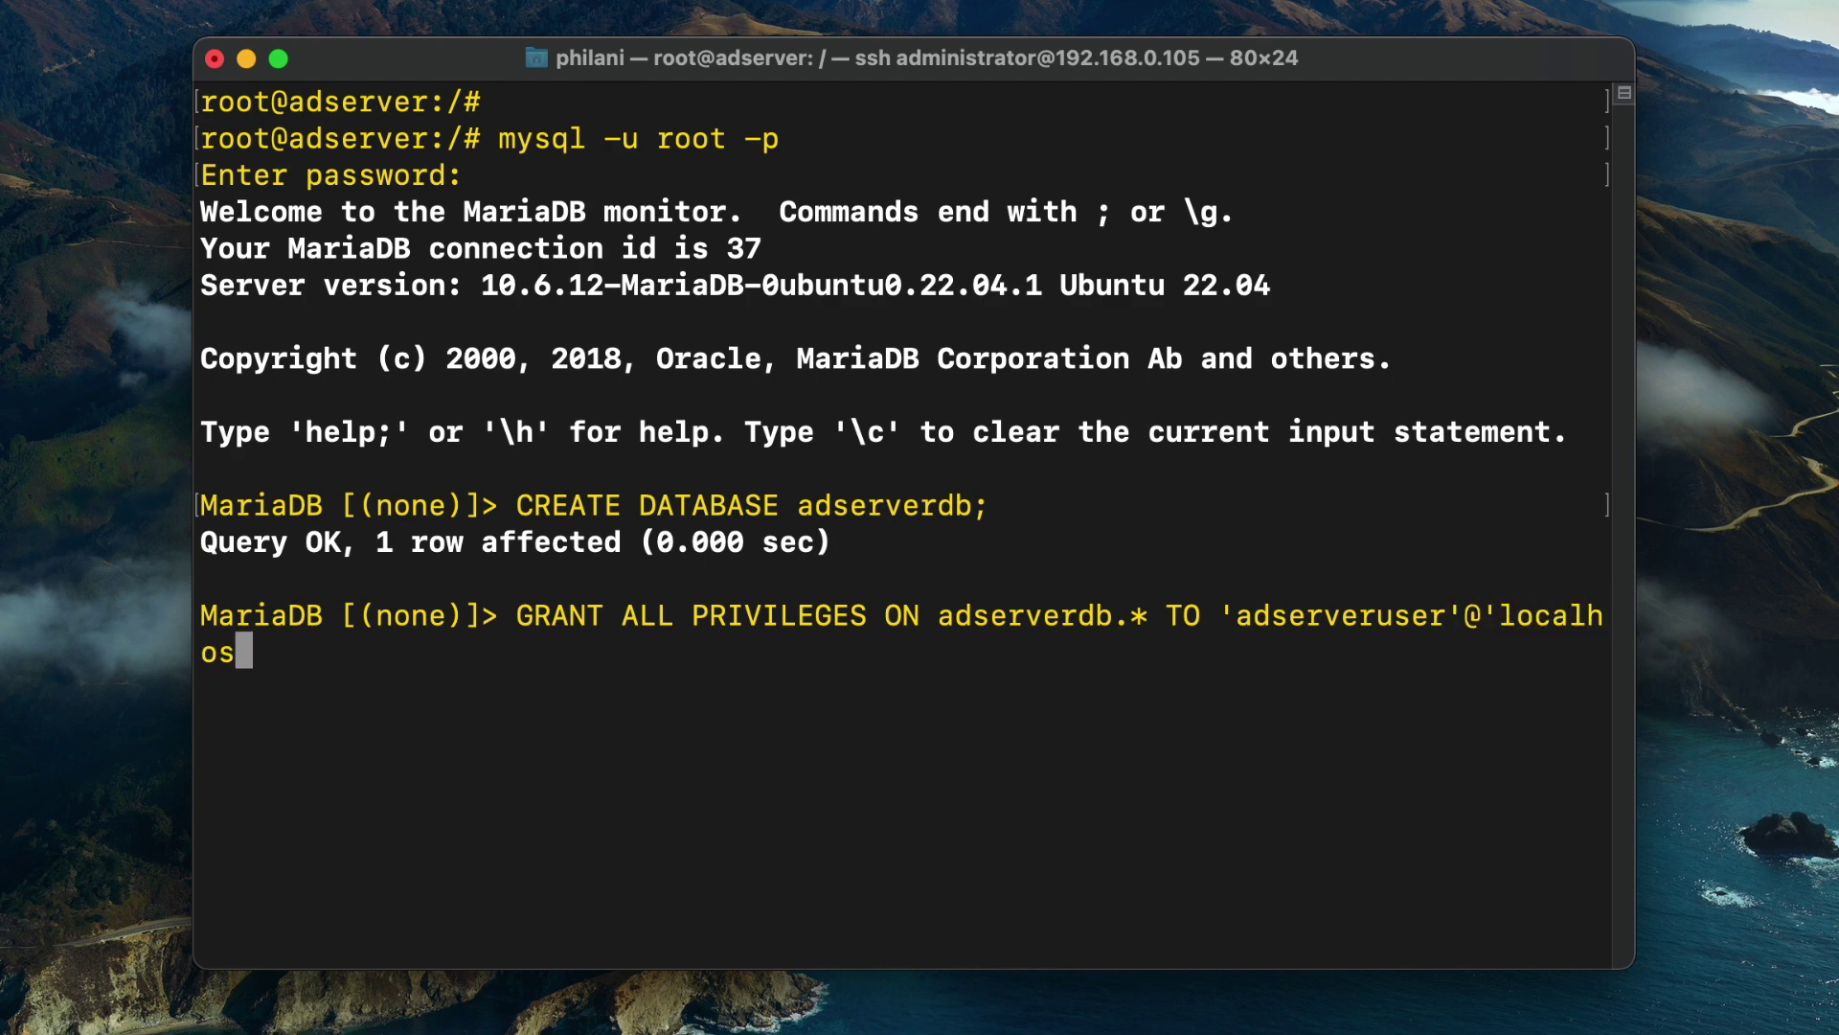
pyautogui.write("t' IDE")
pyautogui.press('BackSpace')
pyautogui.press('BackSpace')
pyautogui.press('BackSpace')
pyautogui.write('IDENTIFIED BY ')
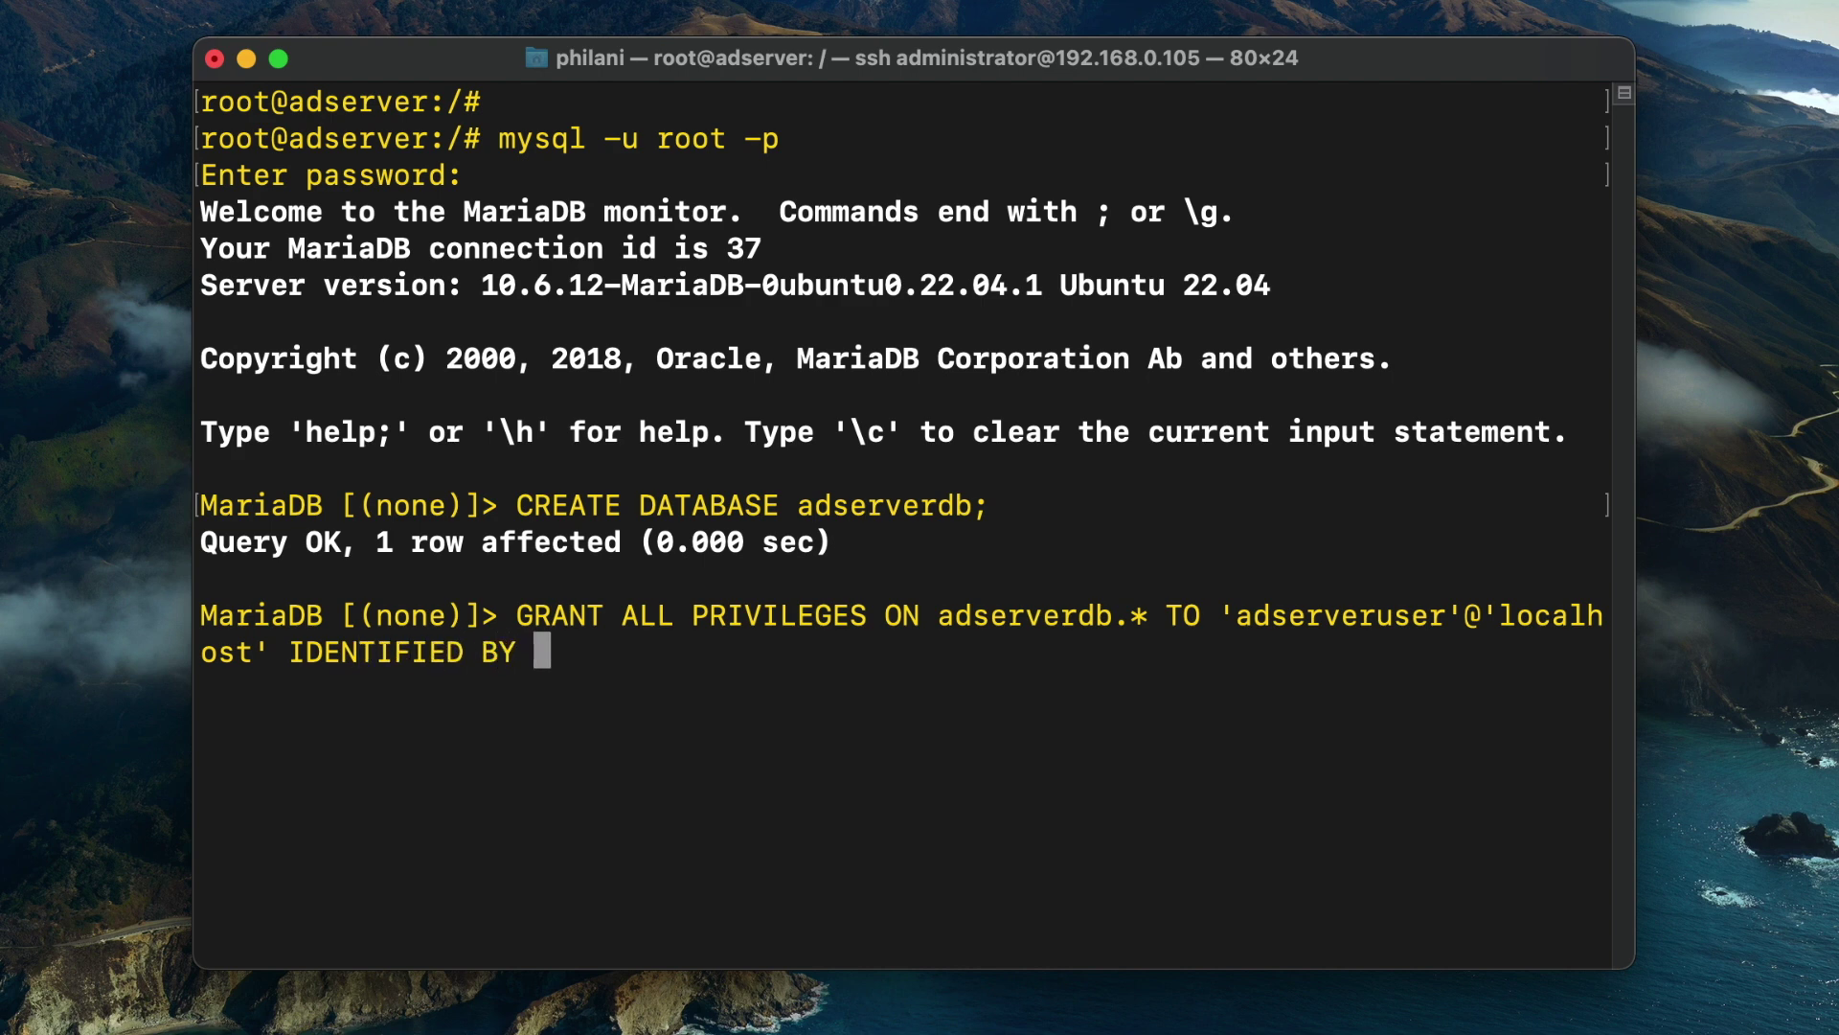
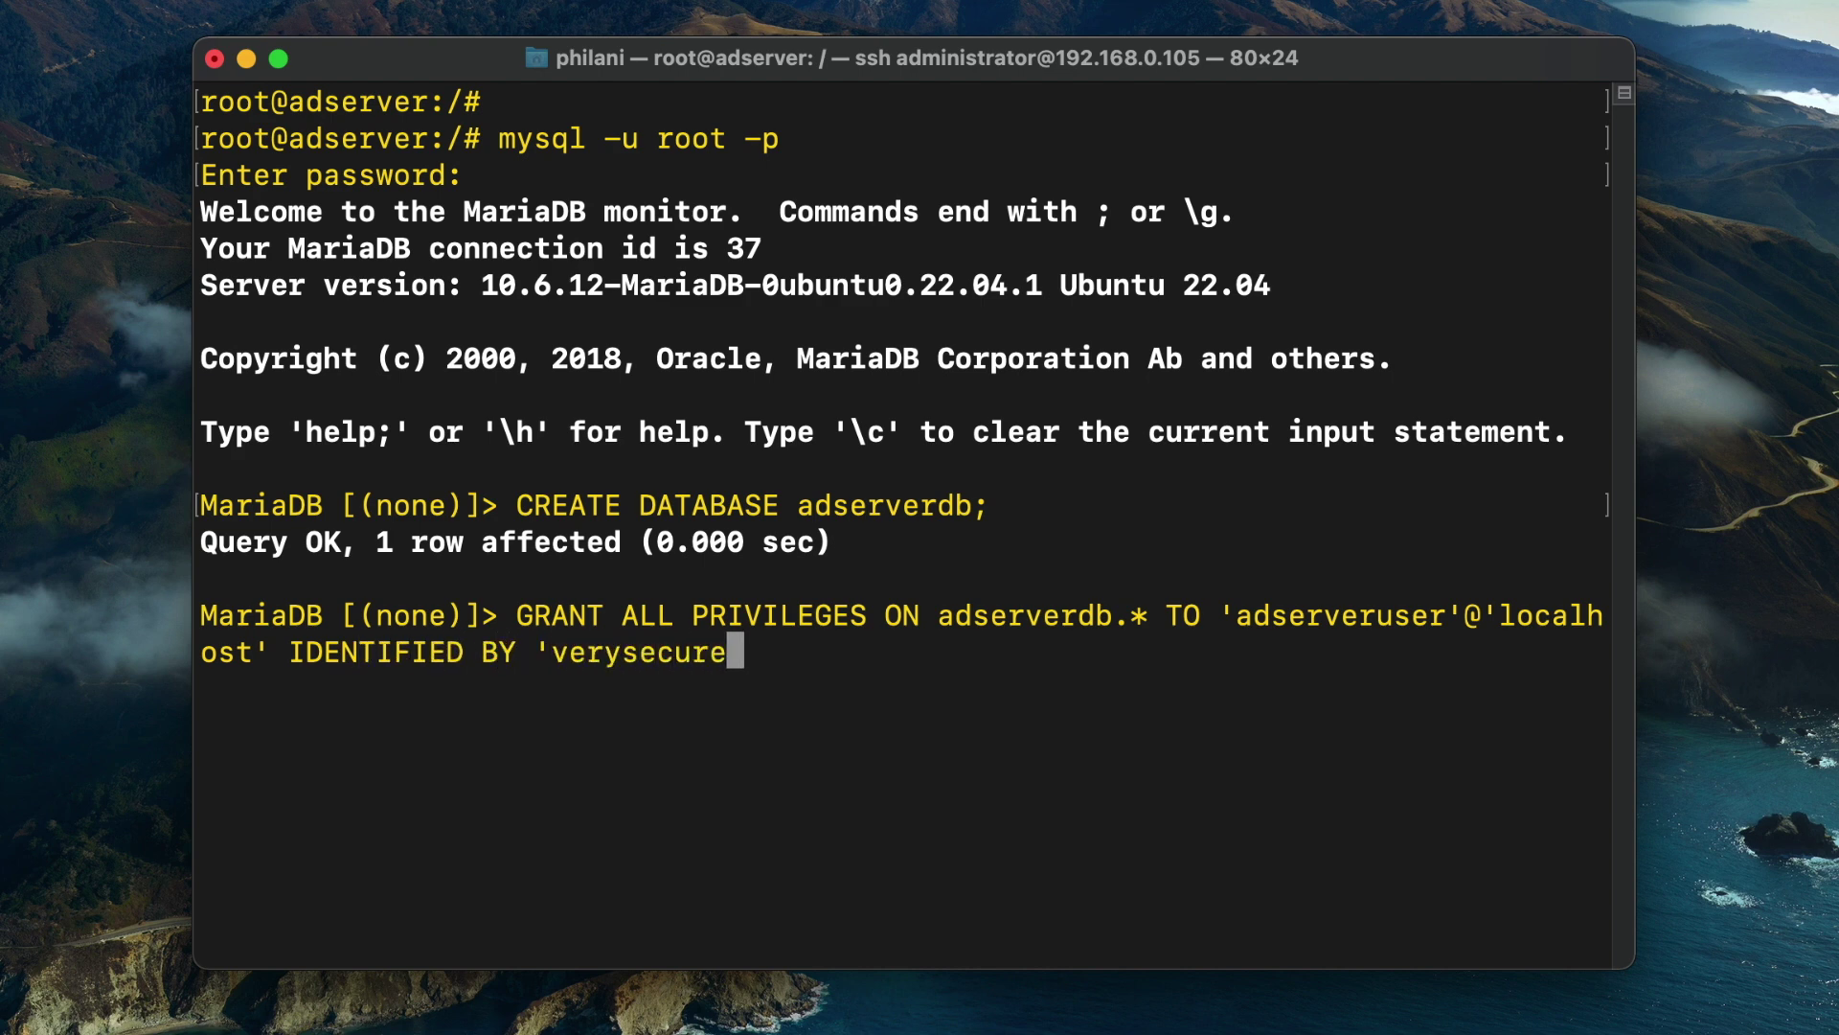
pyautogui.press('Return')
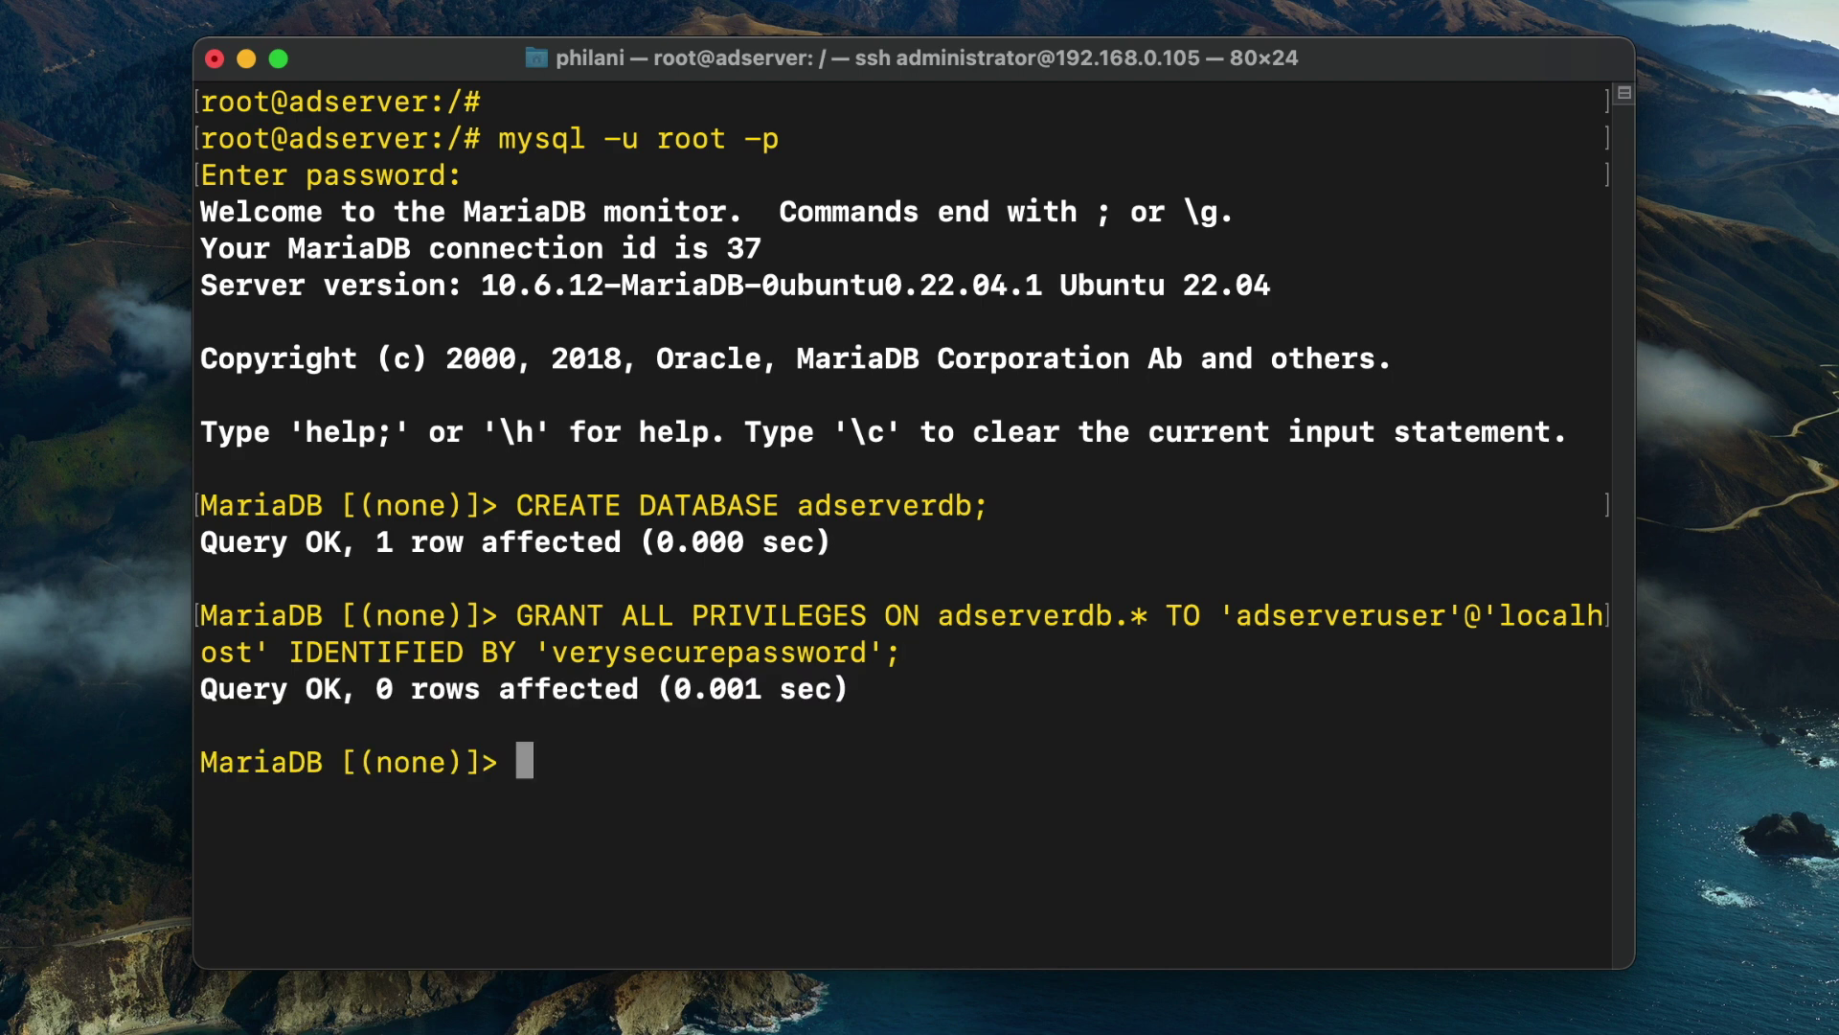
# Step: Flush privileges and exit the MariaDB monitor
pyautogui.write('FLUSH PR')
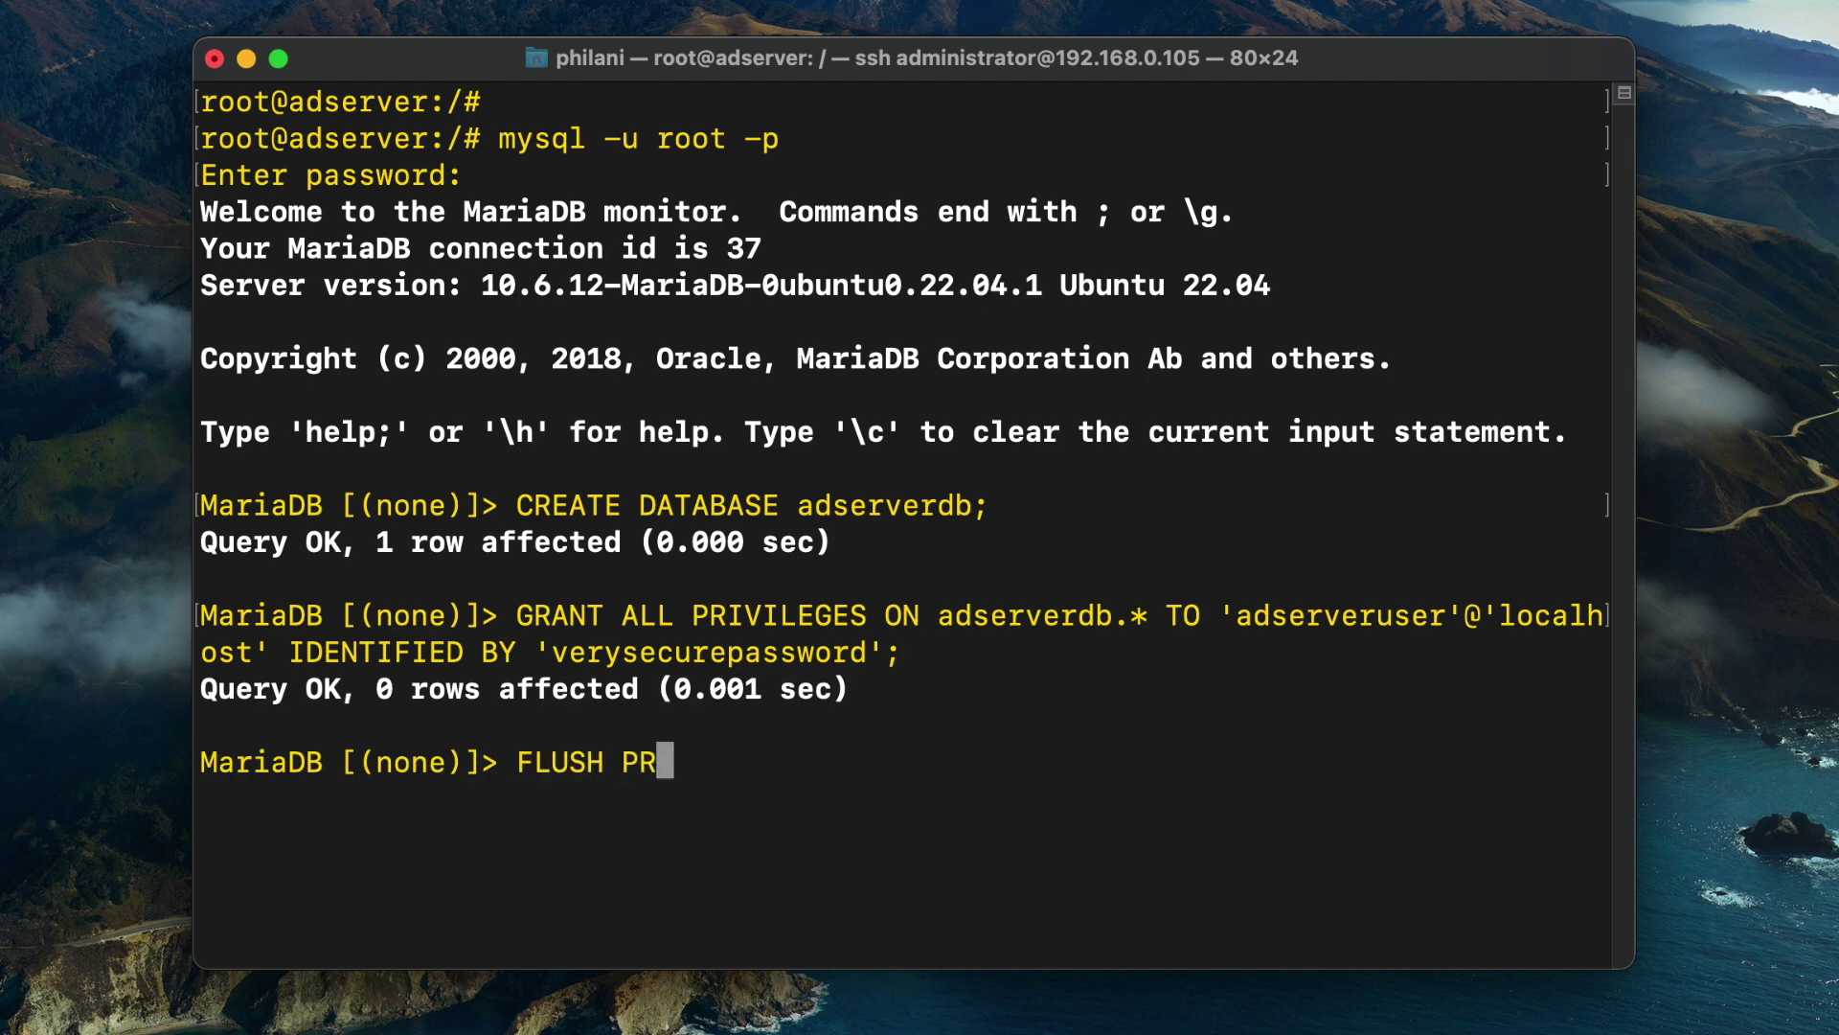
pyautogui.write('IVILEGES')
pyautogui.press('Return')
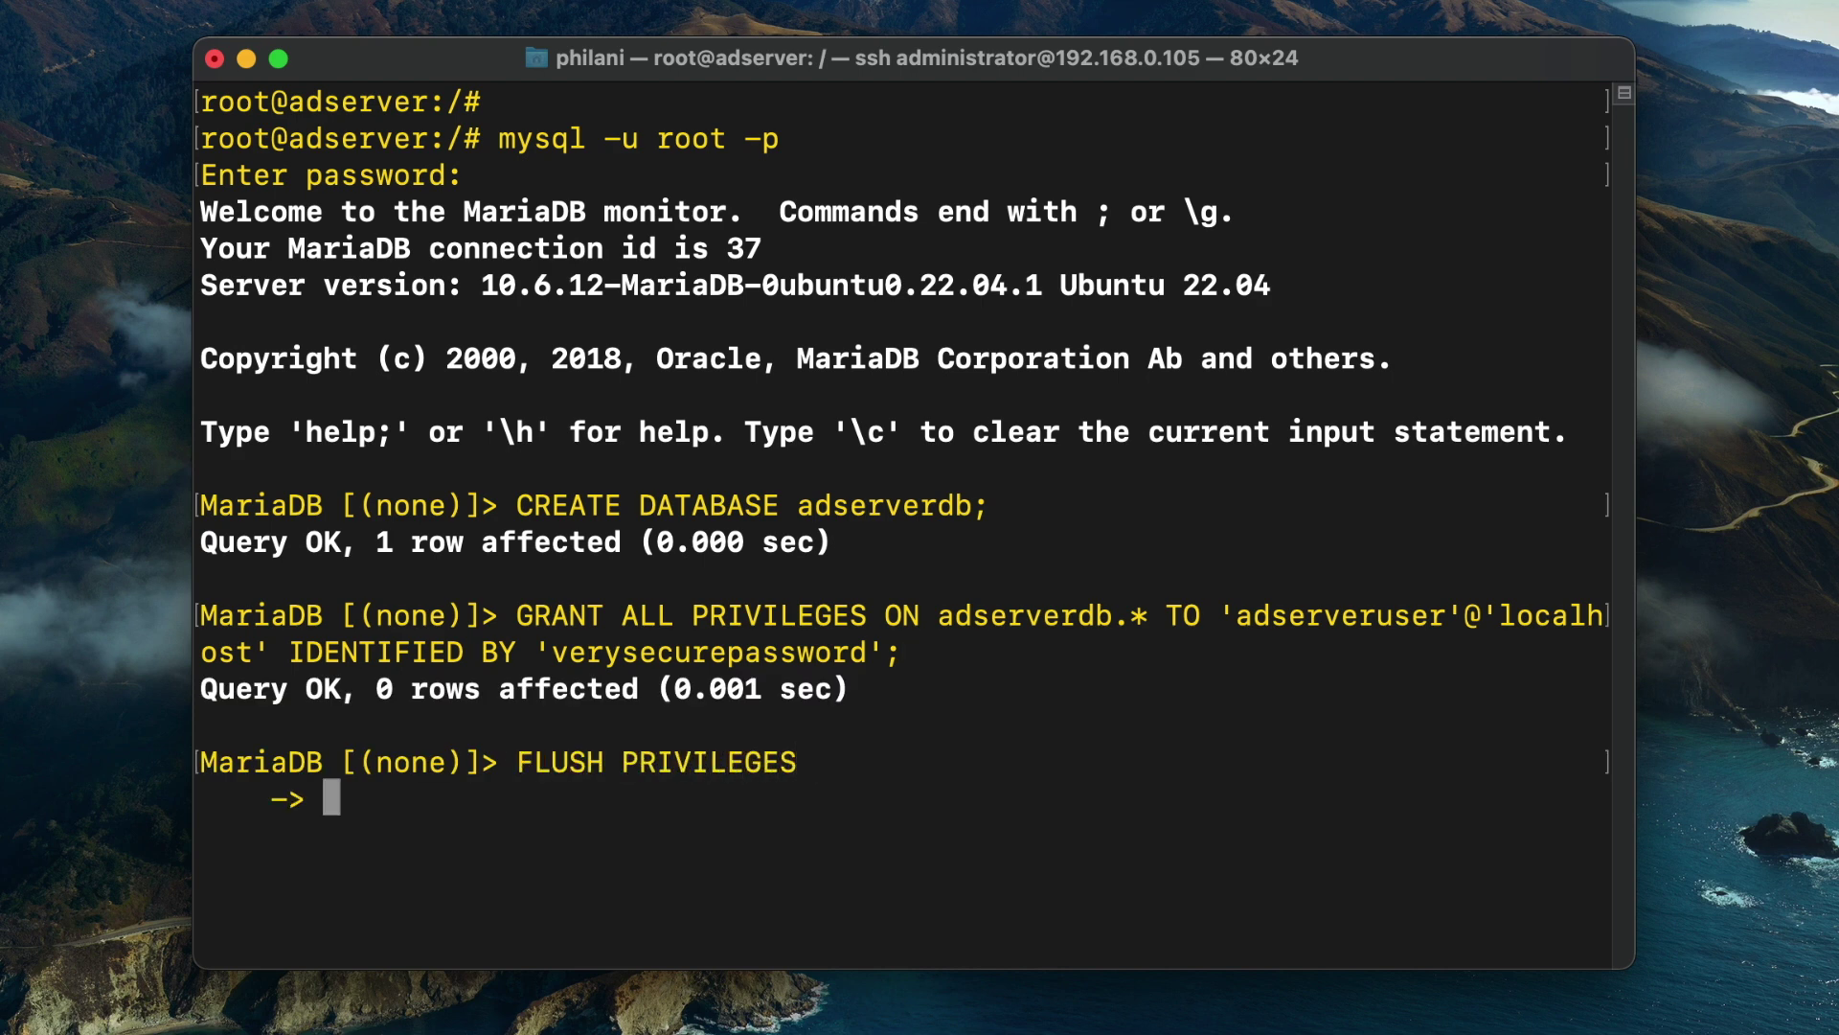
pyautogui.write(';')
pyautogui.press('Return')
pyautogui.write('EXIT;')
pyautogui.press('Return')
pyautogui.write('cl')
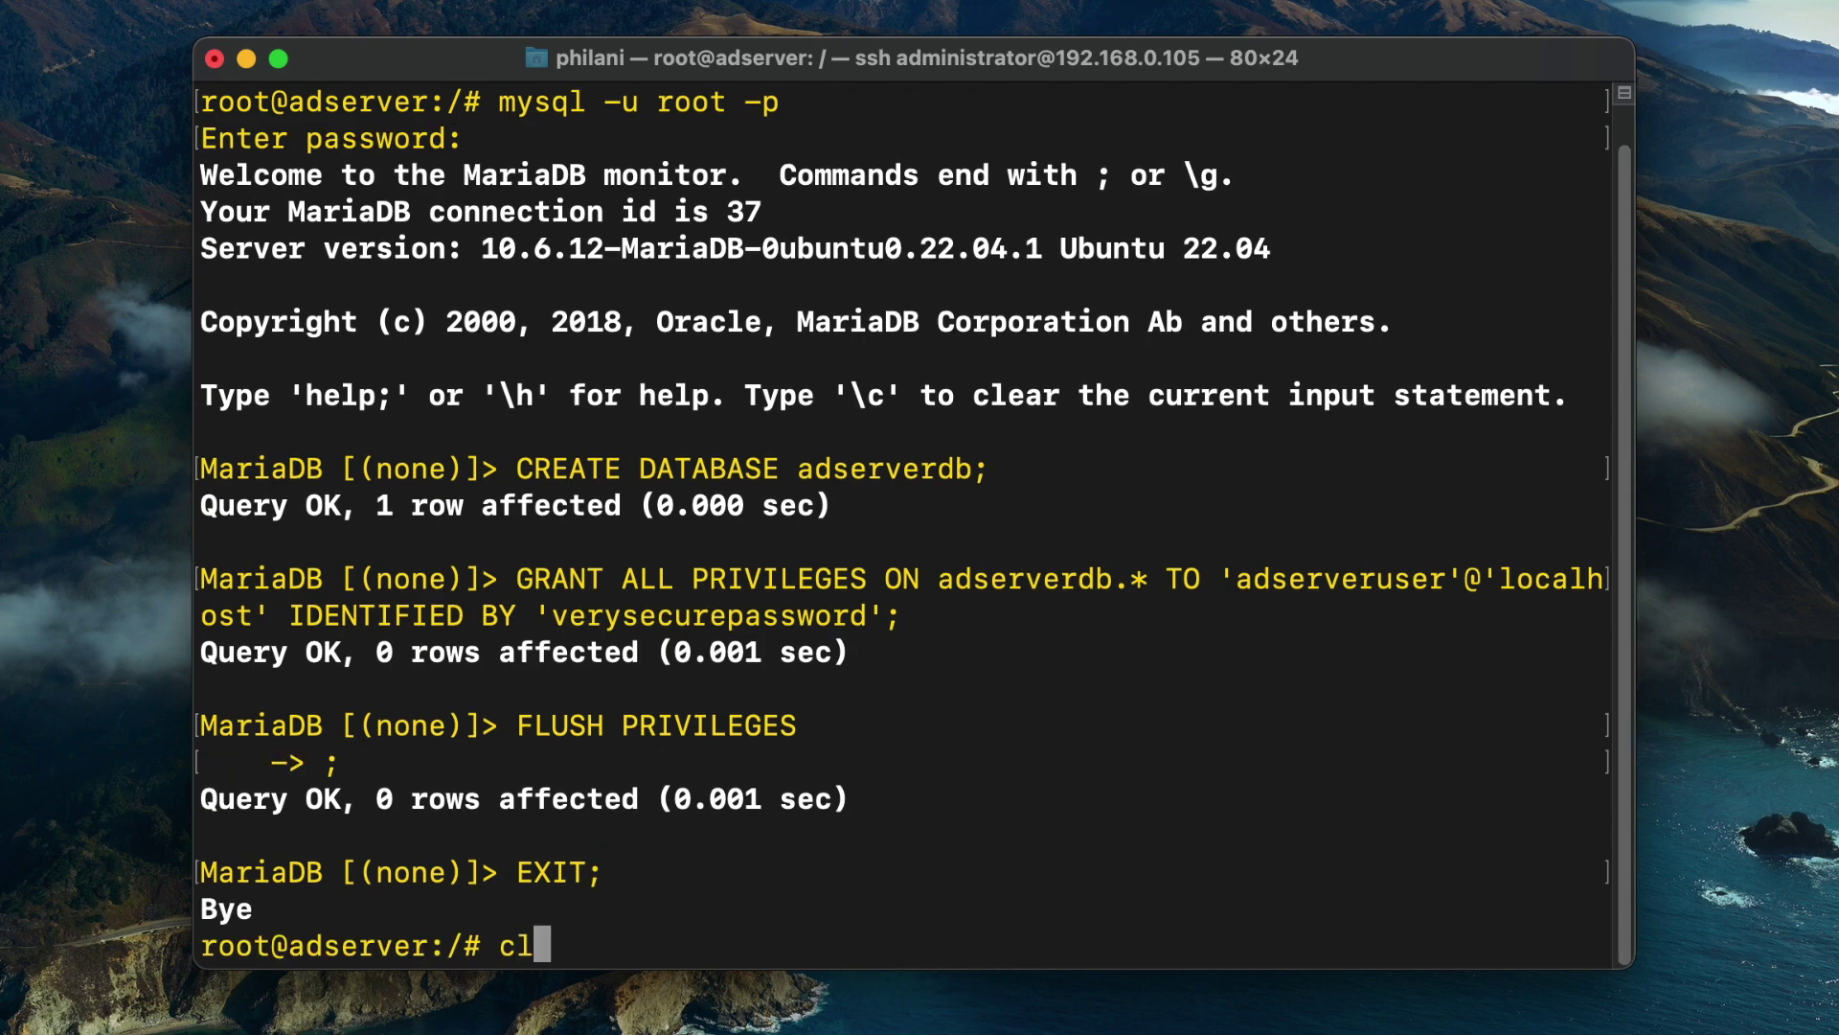
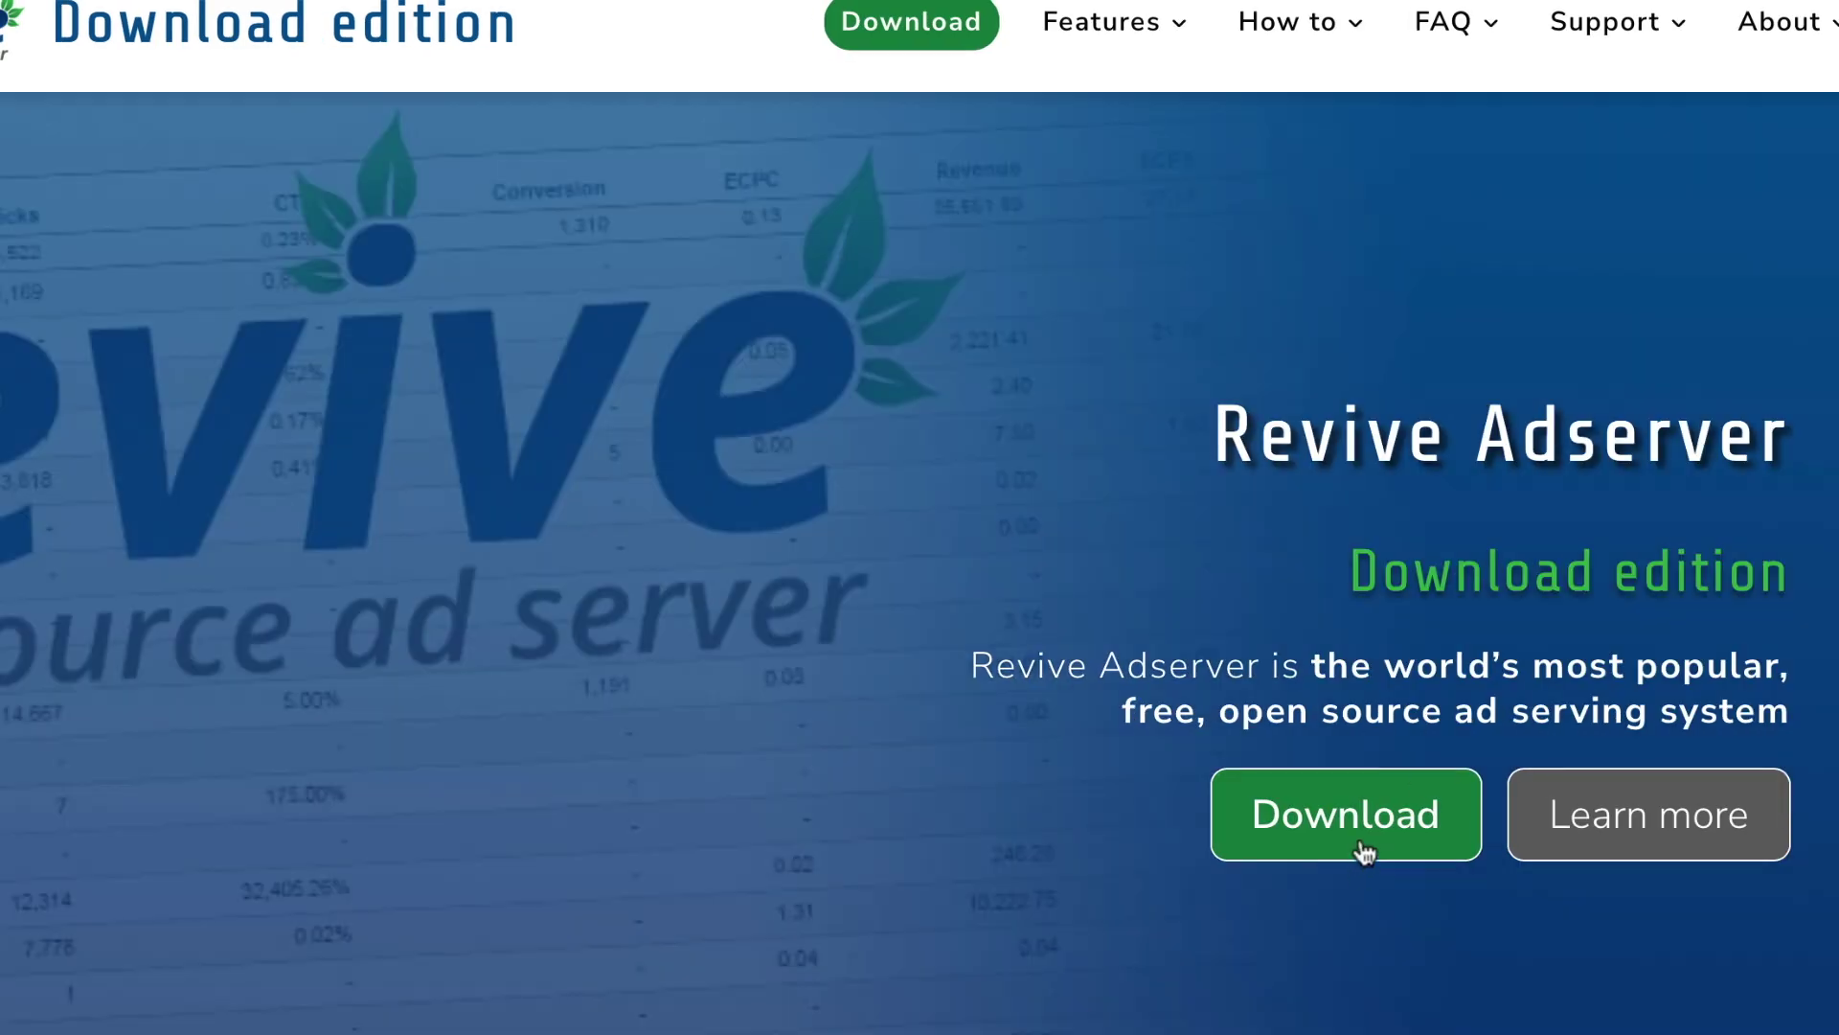
# Step: Copy the link for 'Revive Adserver v5.4.1 as ZIP' from the Revive Adserver download page
pyautogui.click(1363, 850)
pyautogui.scroll(-7, 1211, 403)
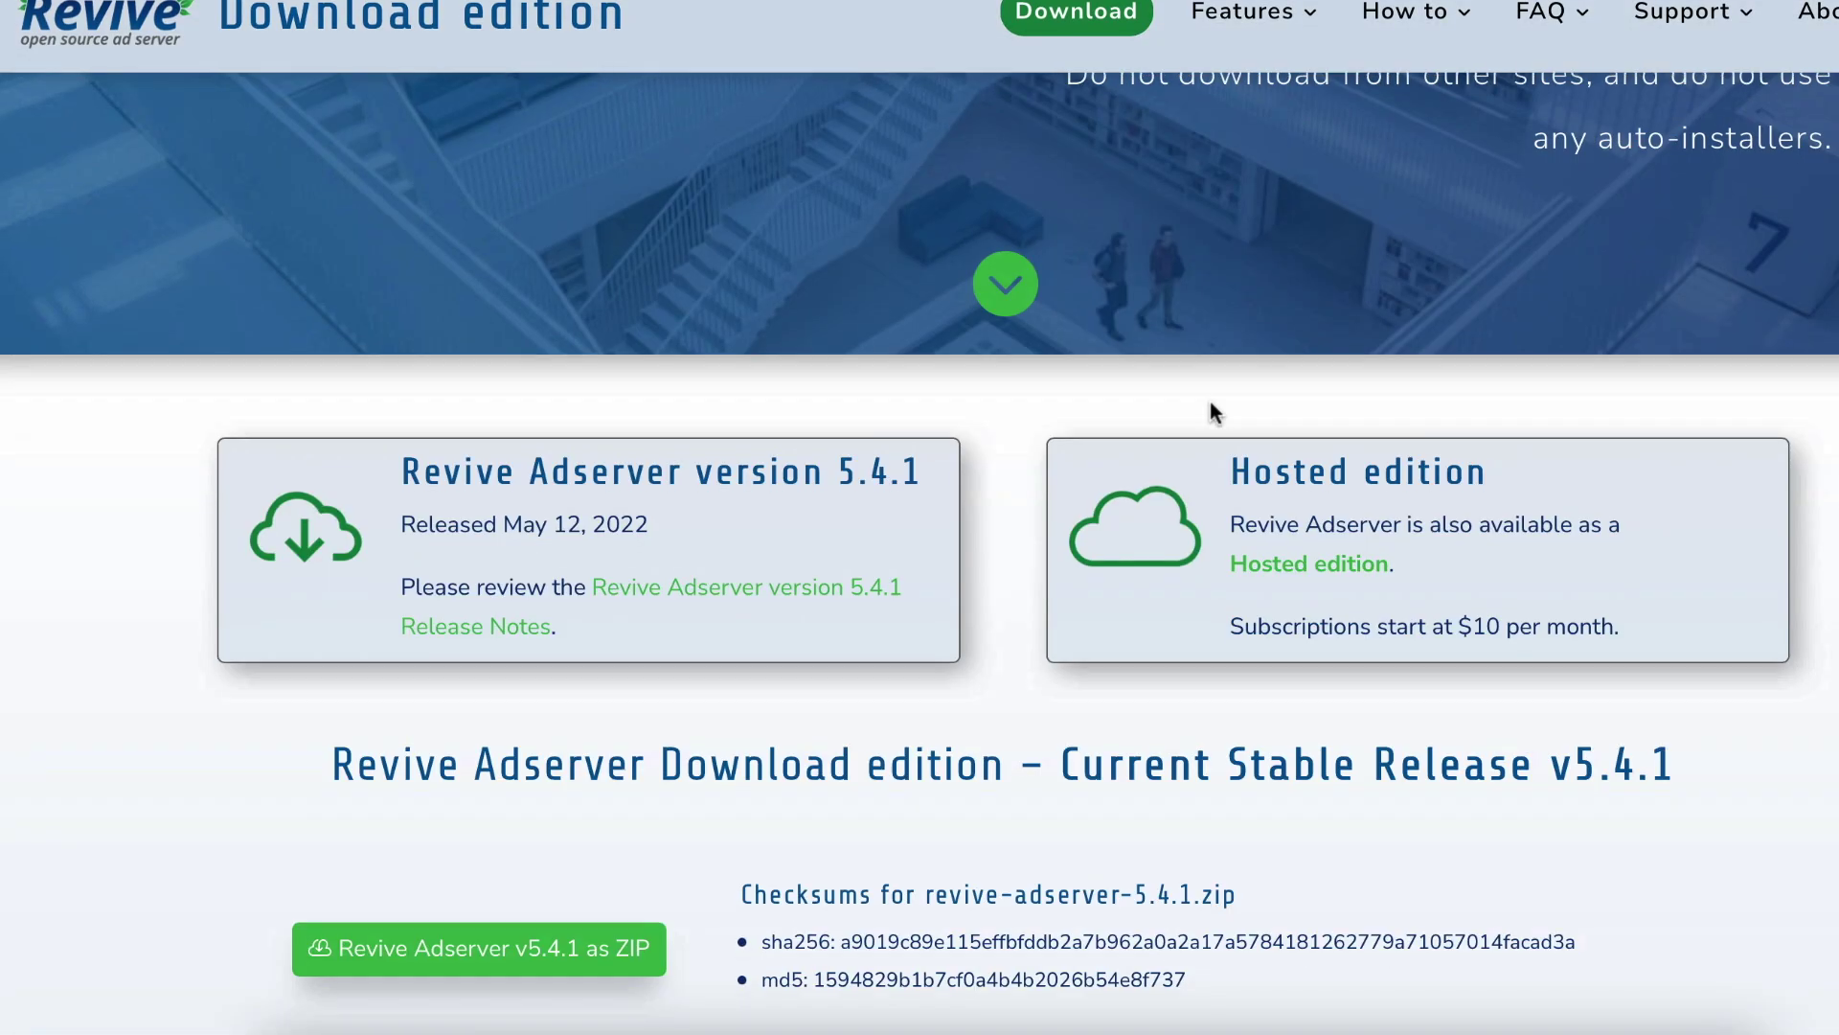
pyautogui.scroll(-2, 1210, 413)
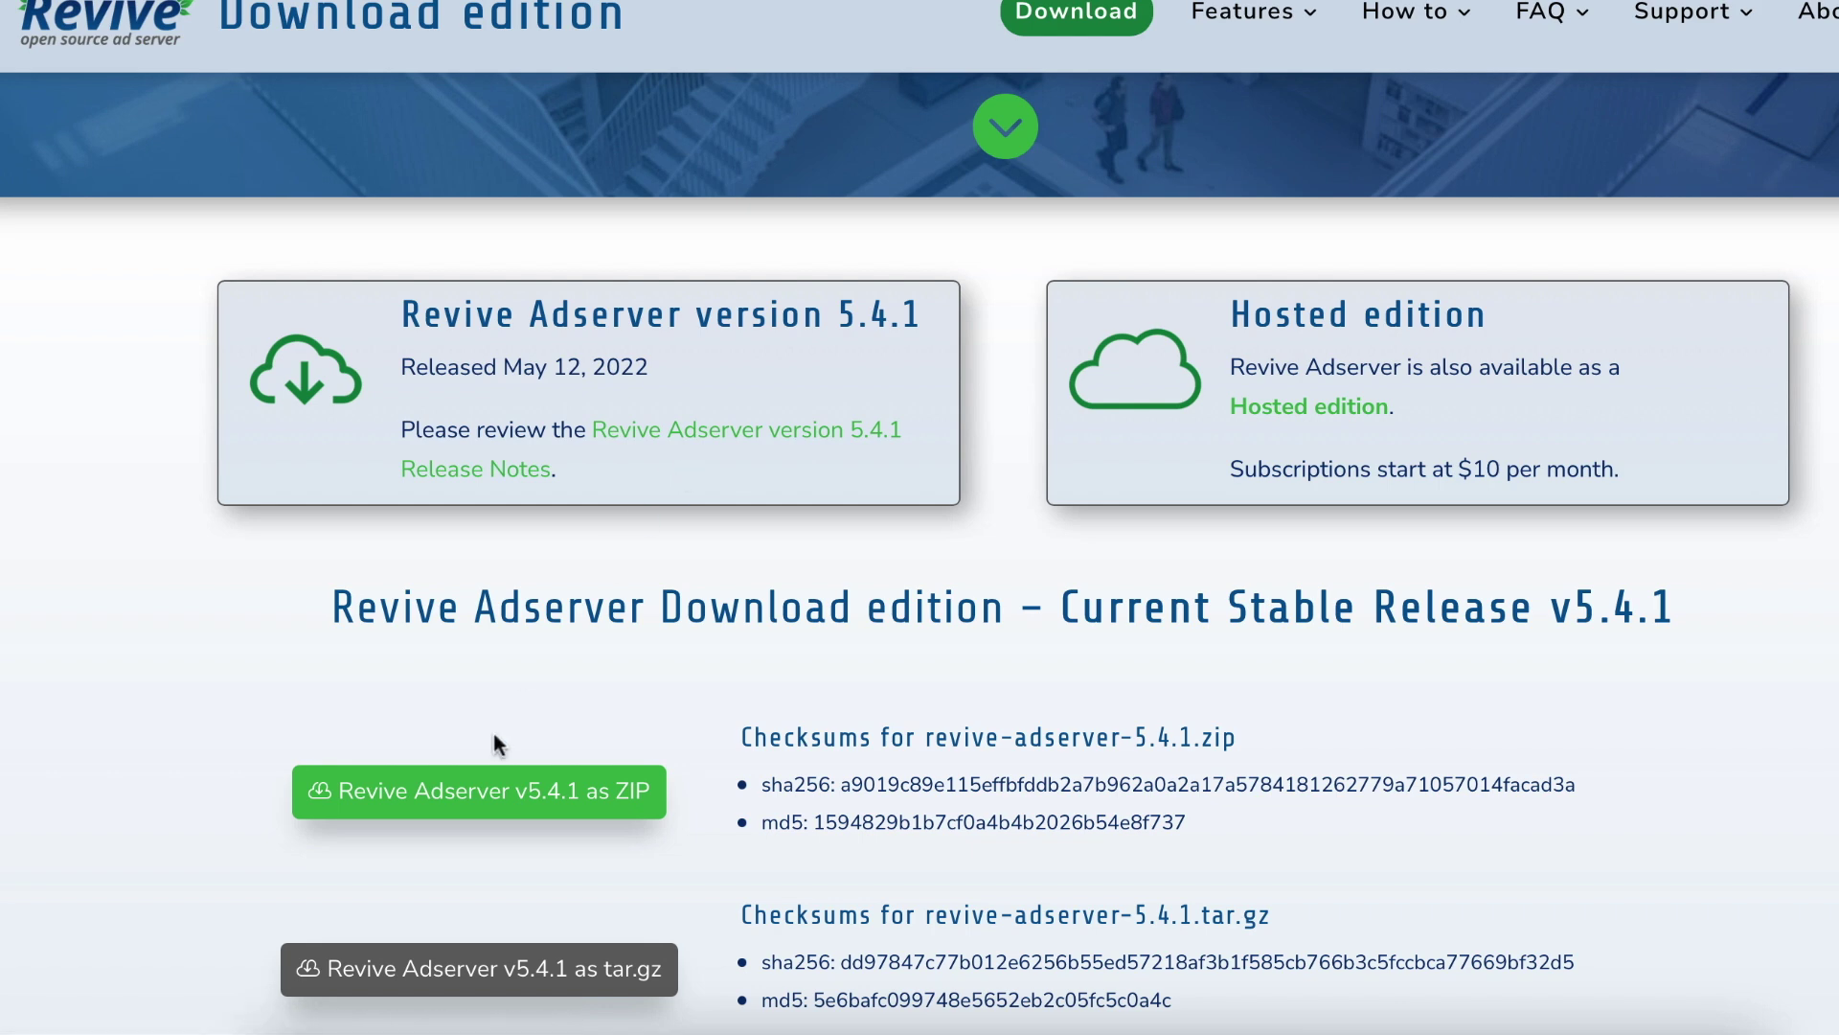
pyautogui.rightClick(490, 800)
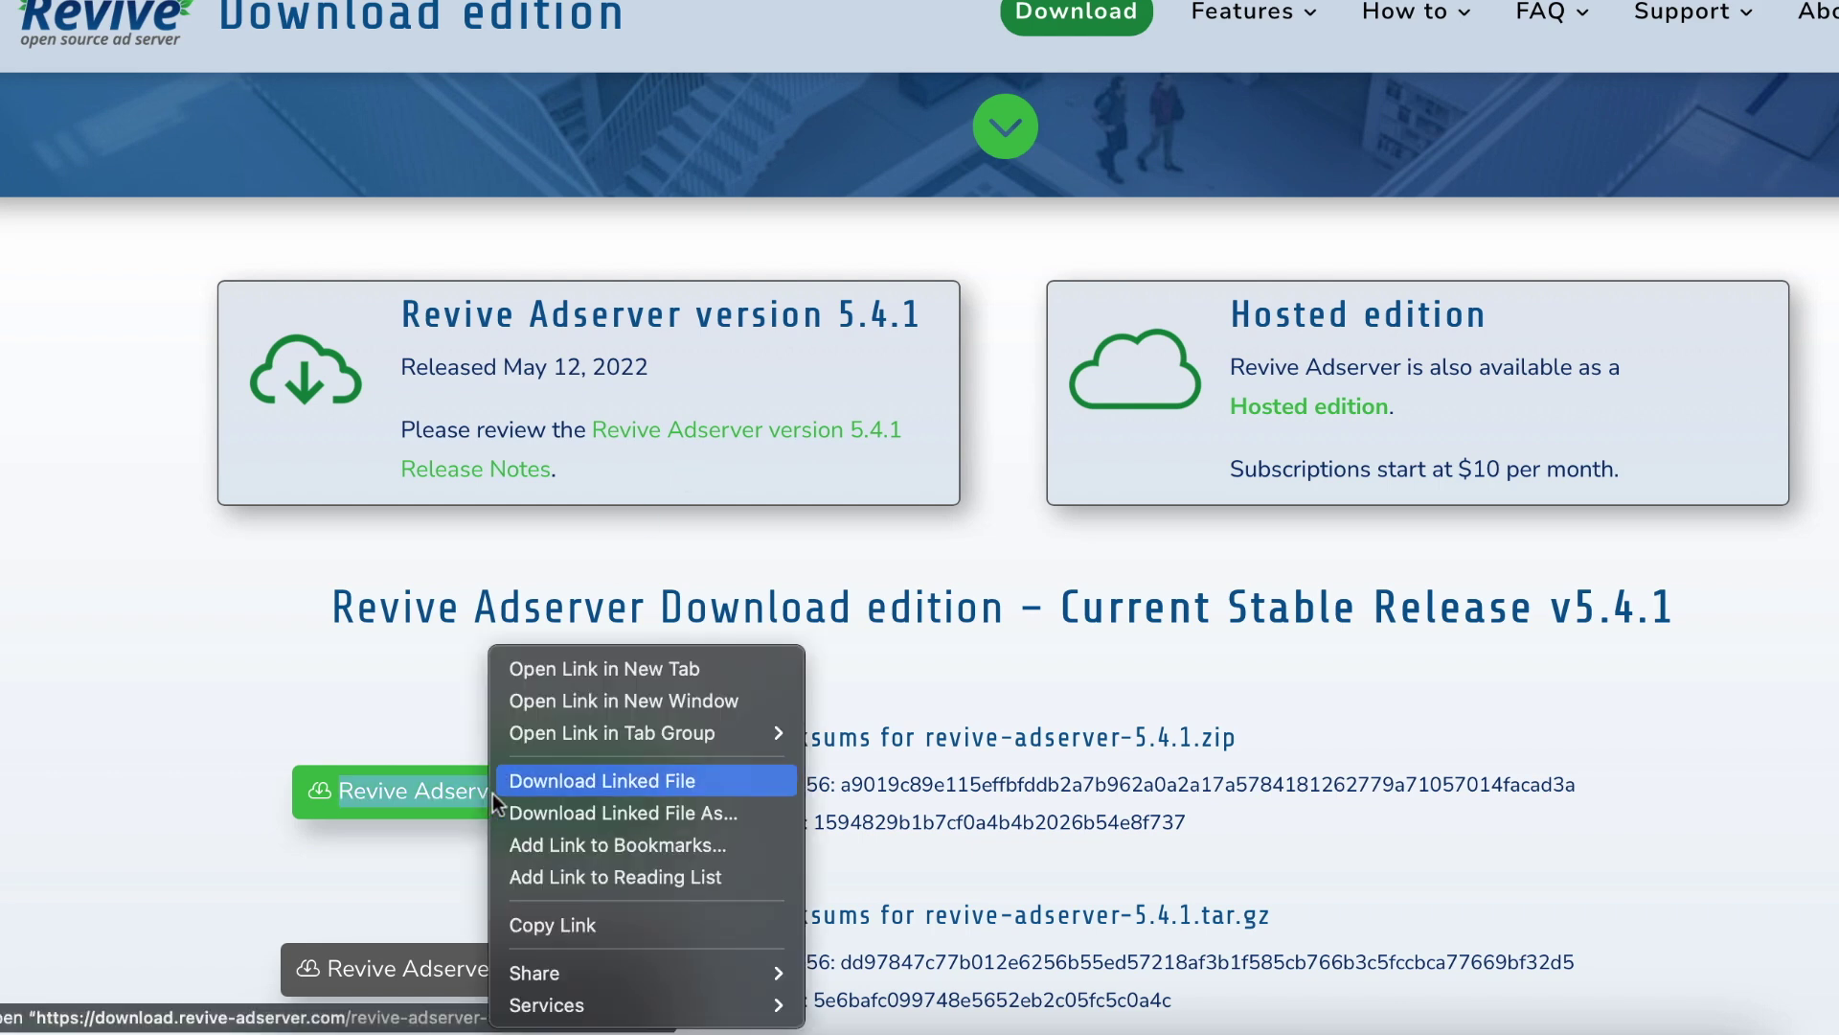
pyautogui.click(600, 923)
pyautogui.scroll(-1, 421, 702)
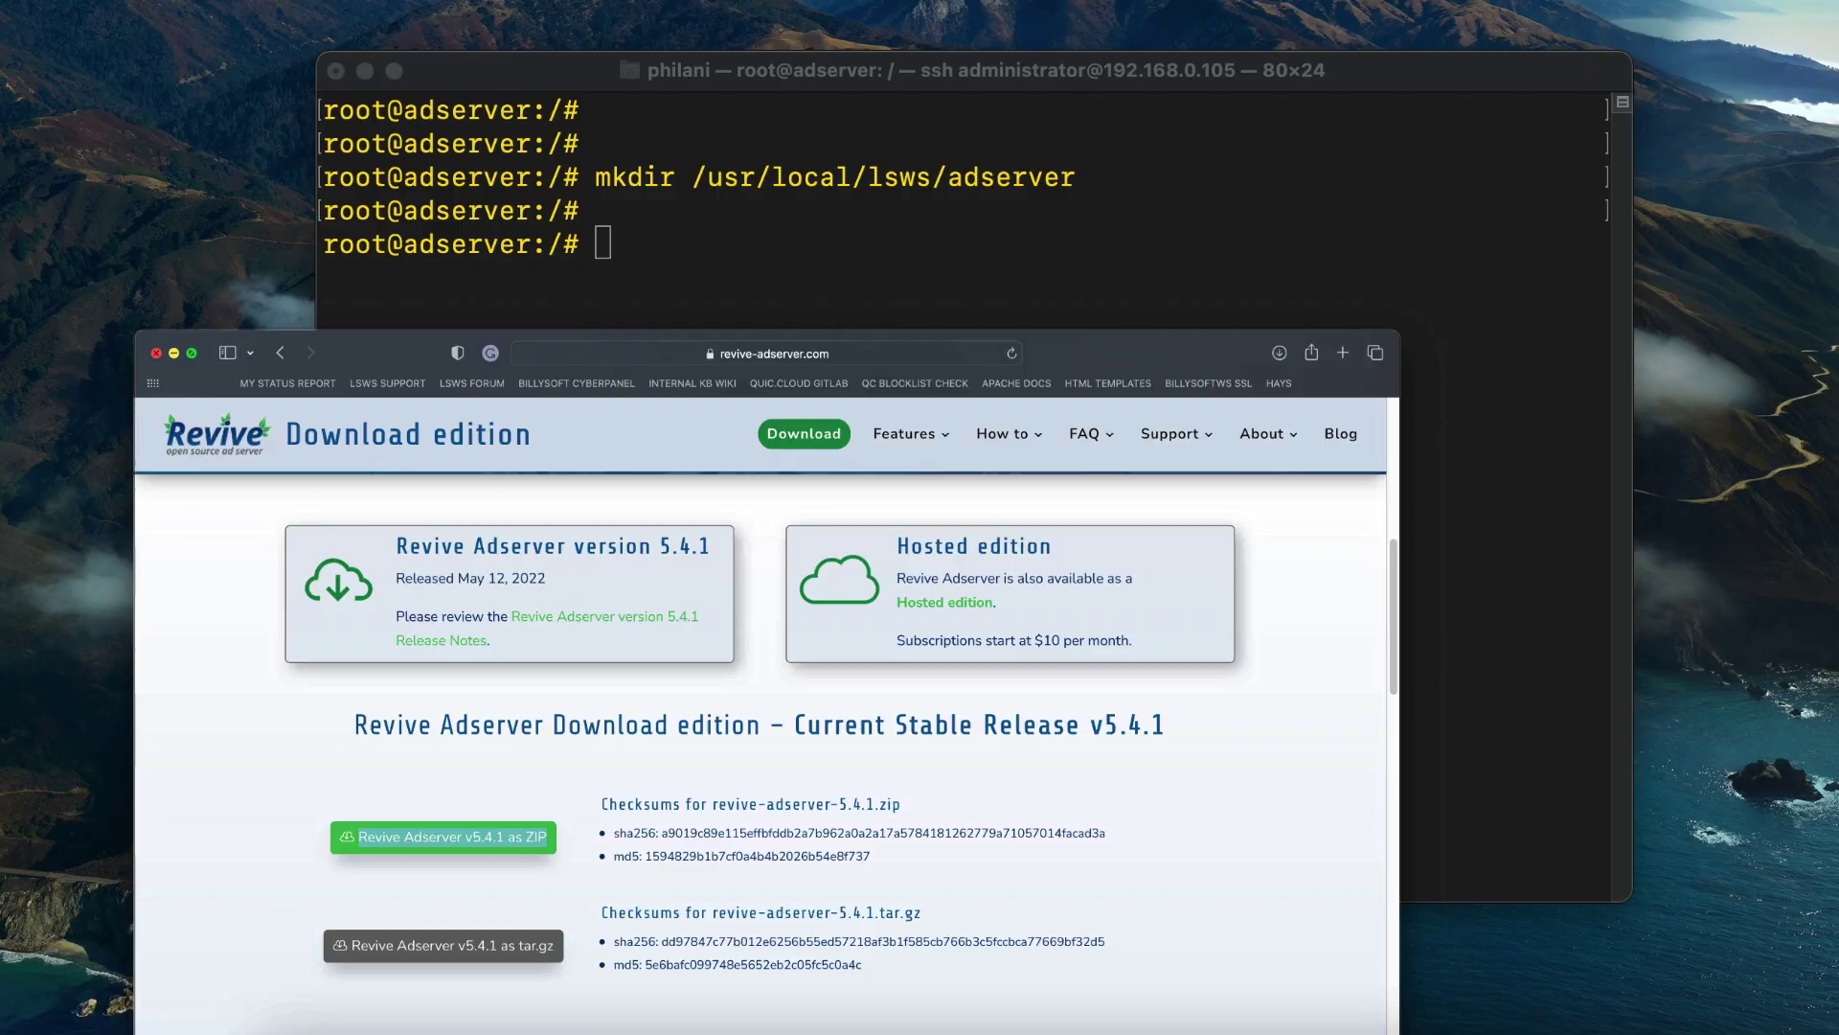
# Step: In the server terminal, change into /usr/local/lsws/adserver by editing the recalled mkdir command into cd
pyautogui.press('super+h')
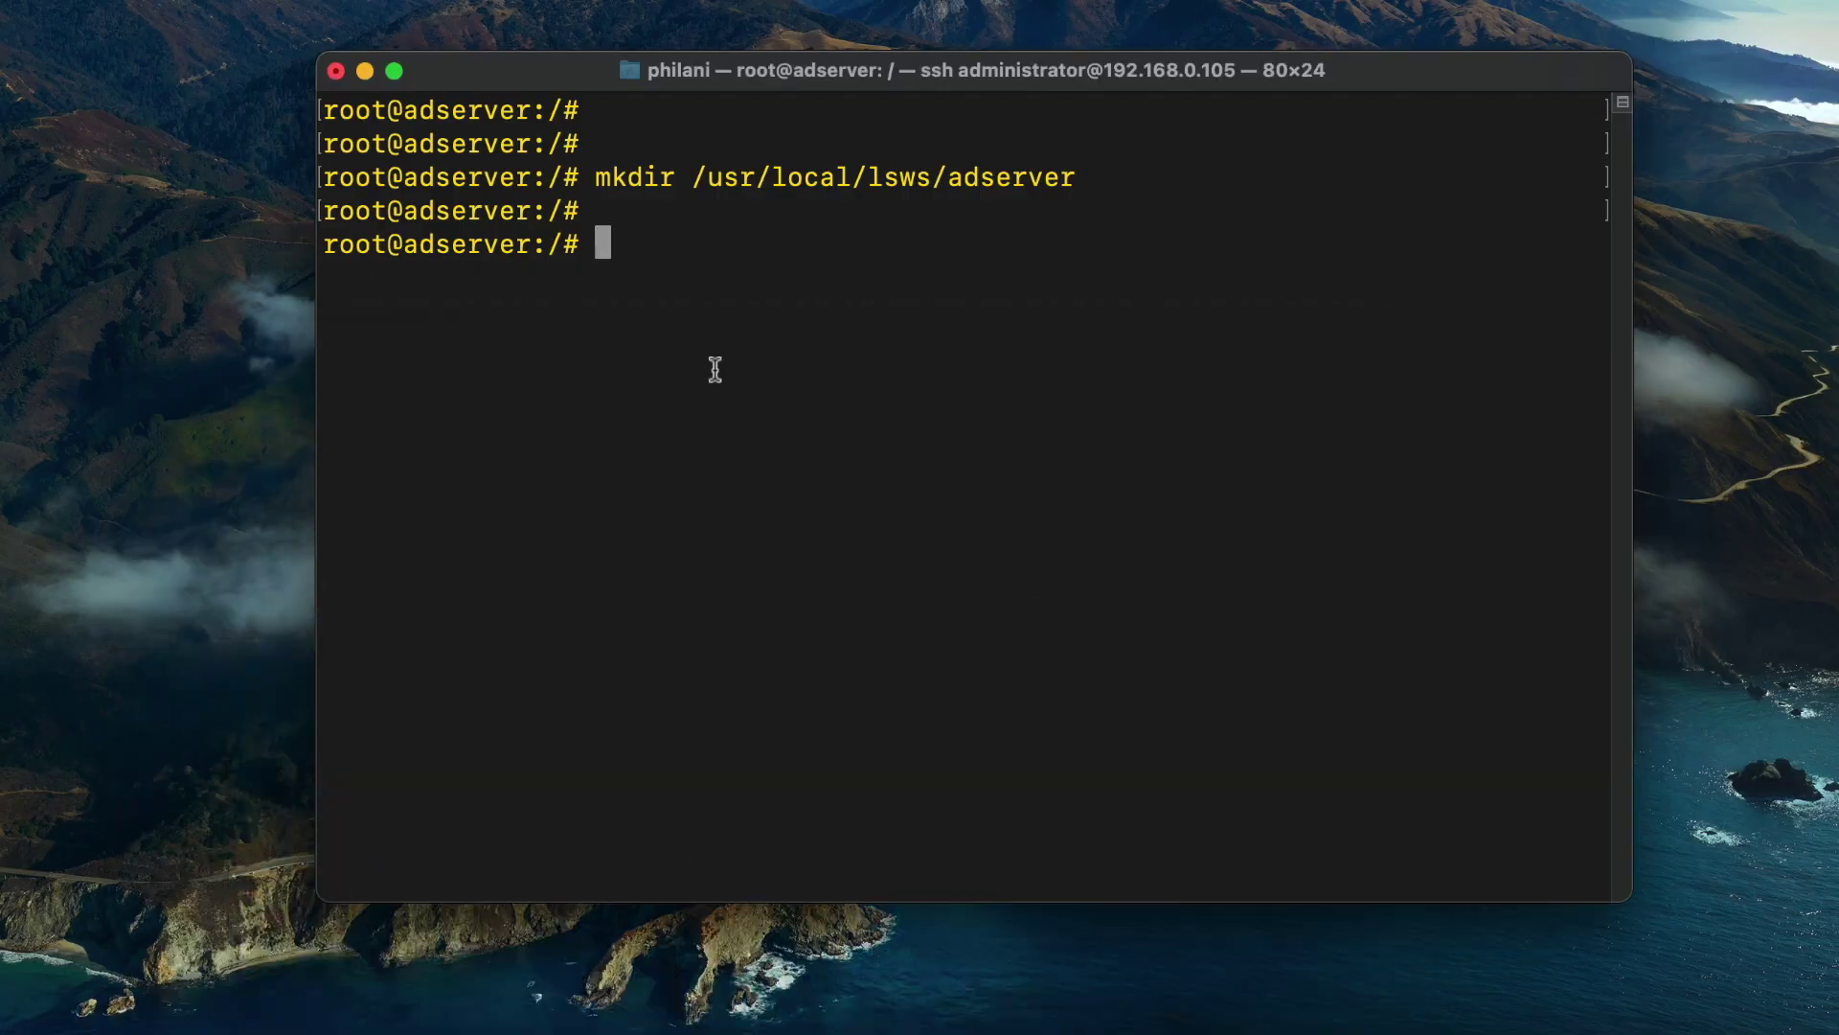
pyautogui.press('Up')
pyautogui.press('Up')
pyautogui.press('Down')
pyautogui.press('Left')
pyautogui.press('Left')
pyautogui.press('Left')
pyautogui.press('Left')
pyautogui.press('Left')
pyautogui.press('Left')
pyautogui.press('Left')
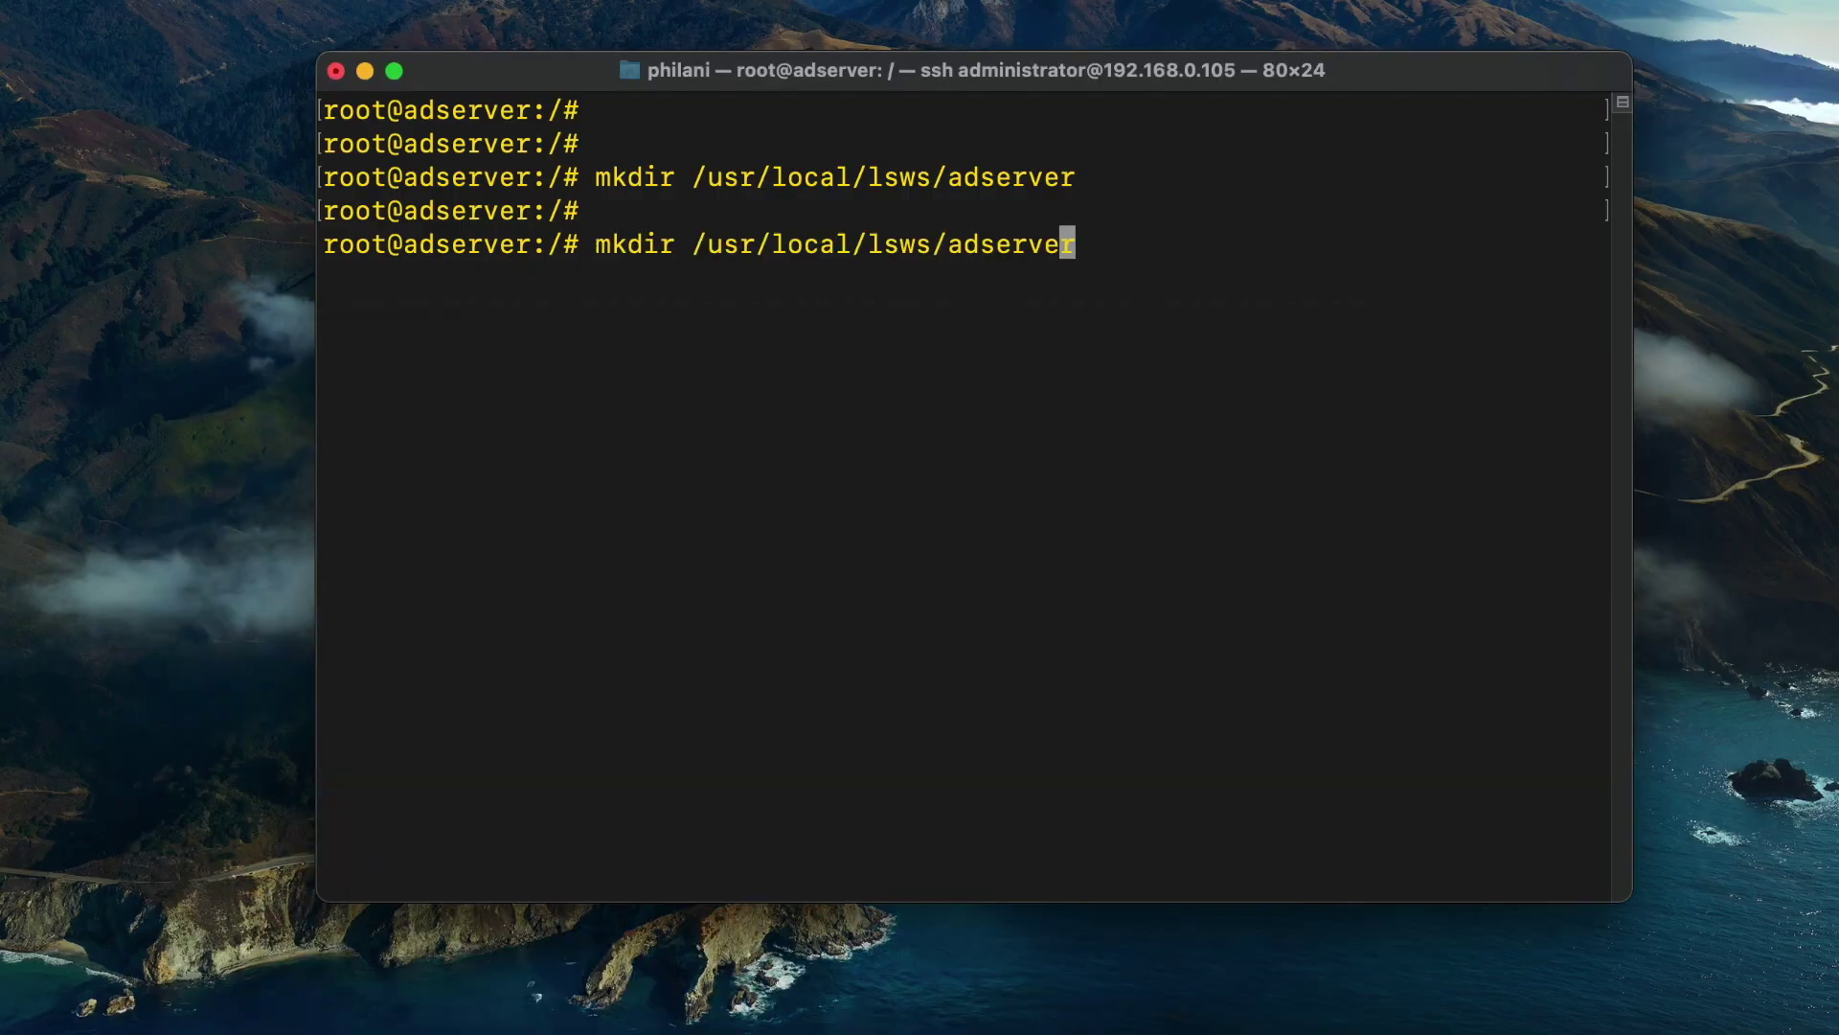
pyautogui.press('Left')
pyautogui.press('Left')
pyautogui.press('Left')
pyautogui.press('Left')
pyautogui.press('Left')
pyautogui.press('Left')
pyautogui.press('Left')
pyautogui.press('Left')
pyautogui.press('Left')
pyautogui.press('Left')
pyautogui.press('Left')
pyautogui.press('Left')
pyautogui.press('Left')
pyautogui.press('Left')
pyautogui.press('Left')
pyautogui.press('Left')
pyautogui.press('Left')
pyautogui.press('Left')
pyautogui.press('BackSpace')
pyautogui.press('BackSpace')
pyautogui.press('BackSpace')
pyautogui.press('BackSpace')
pyautogui.press('BackSpace')
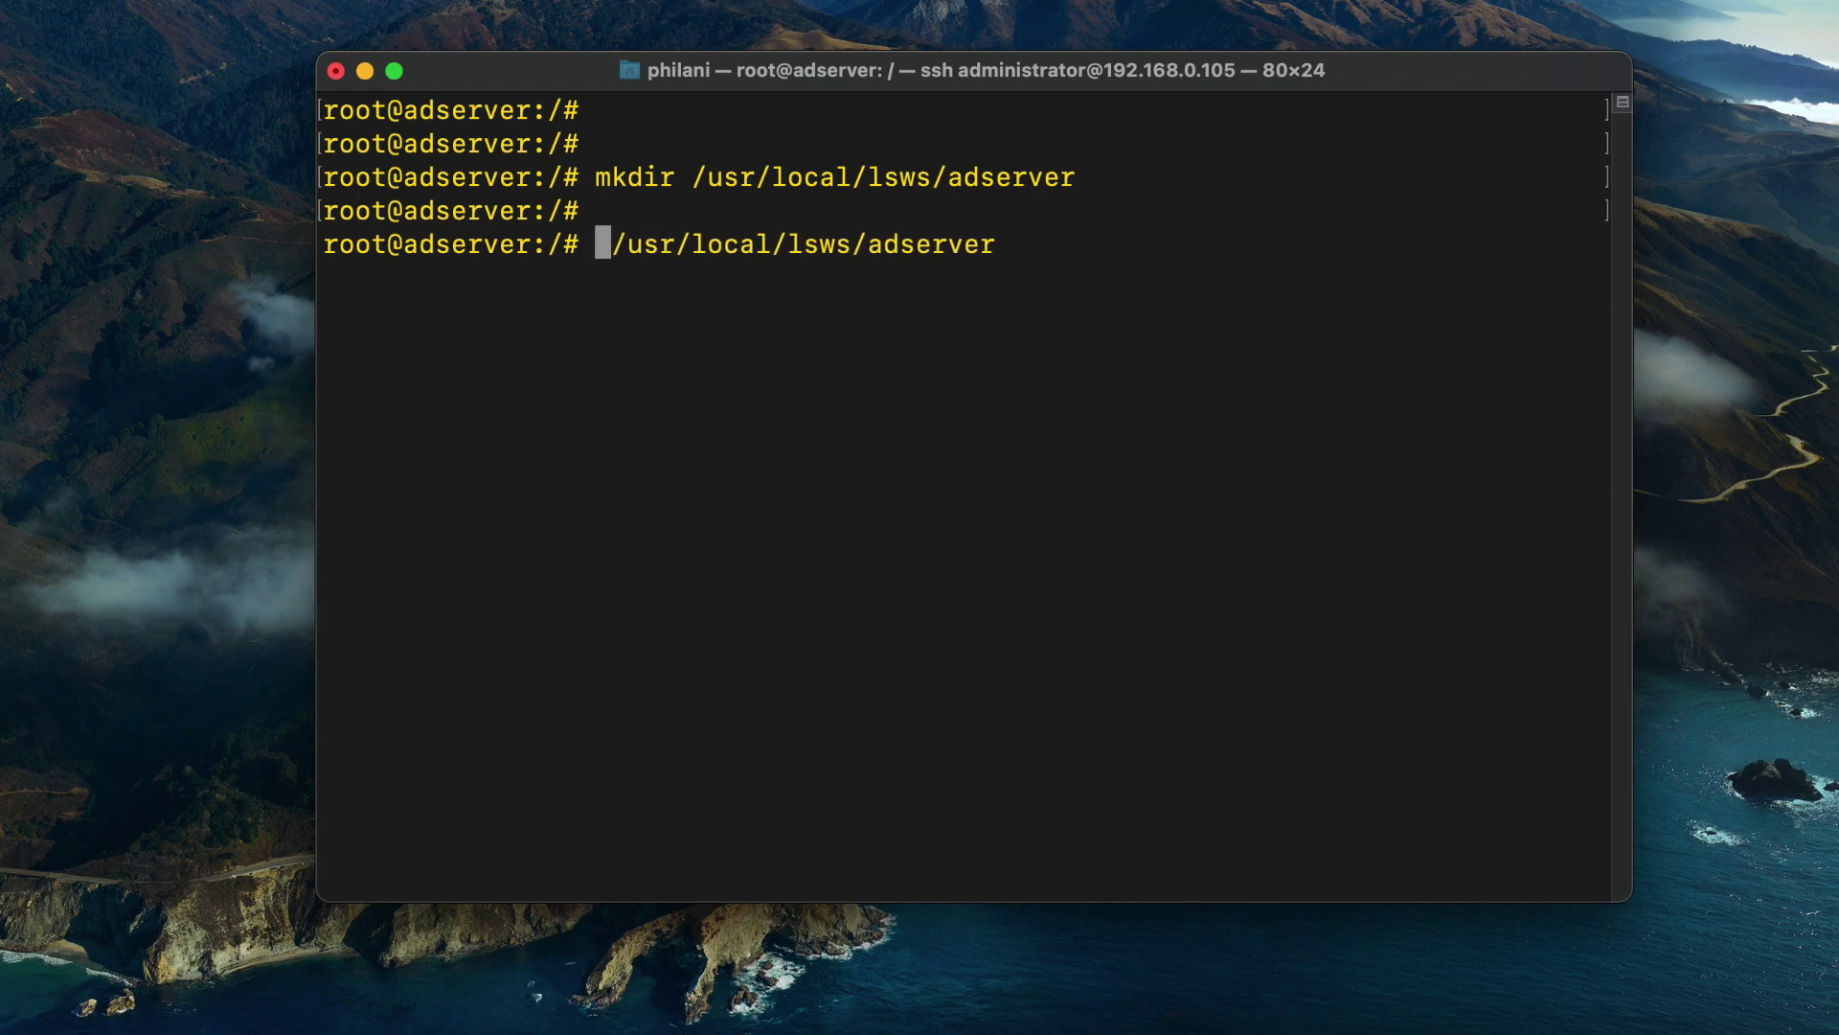
pyautogui.write('cd')
pyautogui.press('Return')
pyautogui.press('Return')
pyautogui.hotkey('ctrl', 'l')
pyautogui.press('Return')
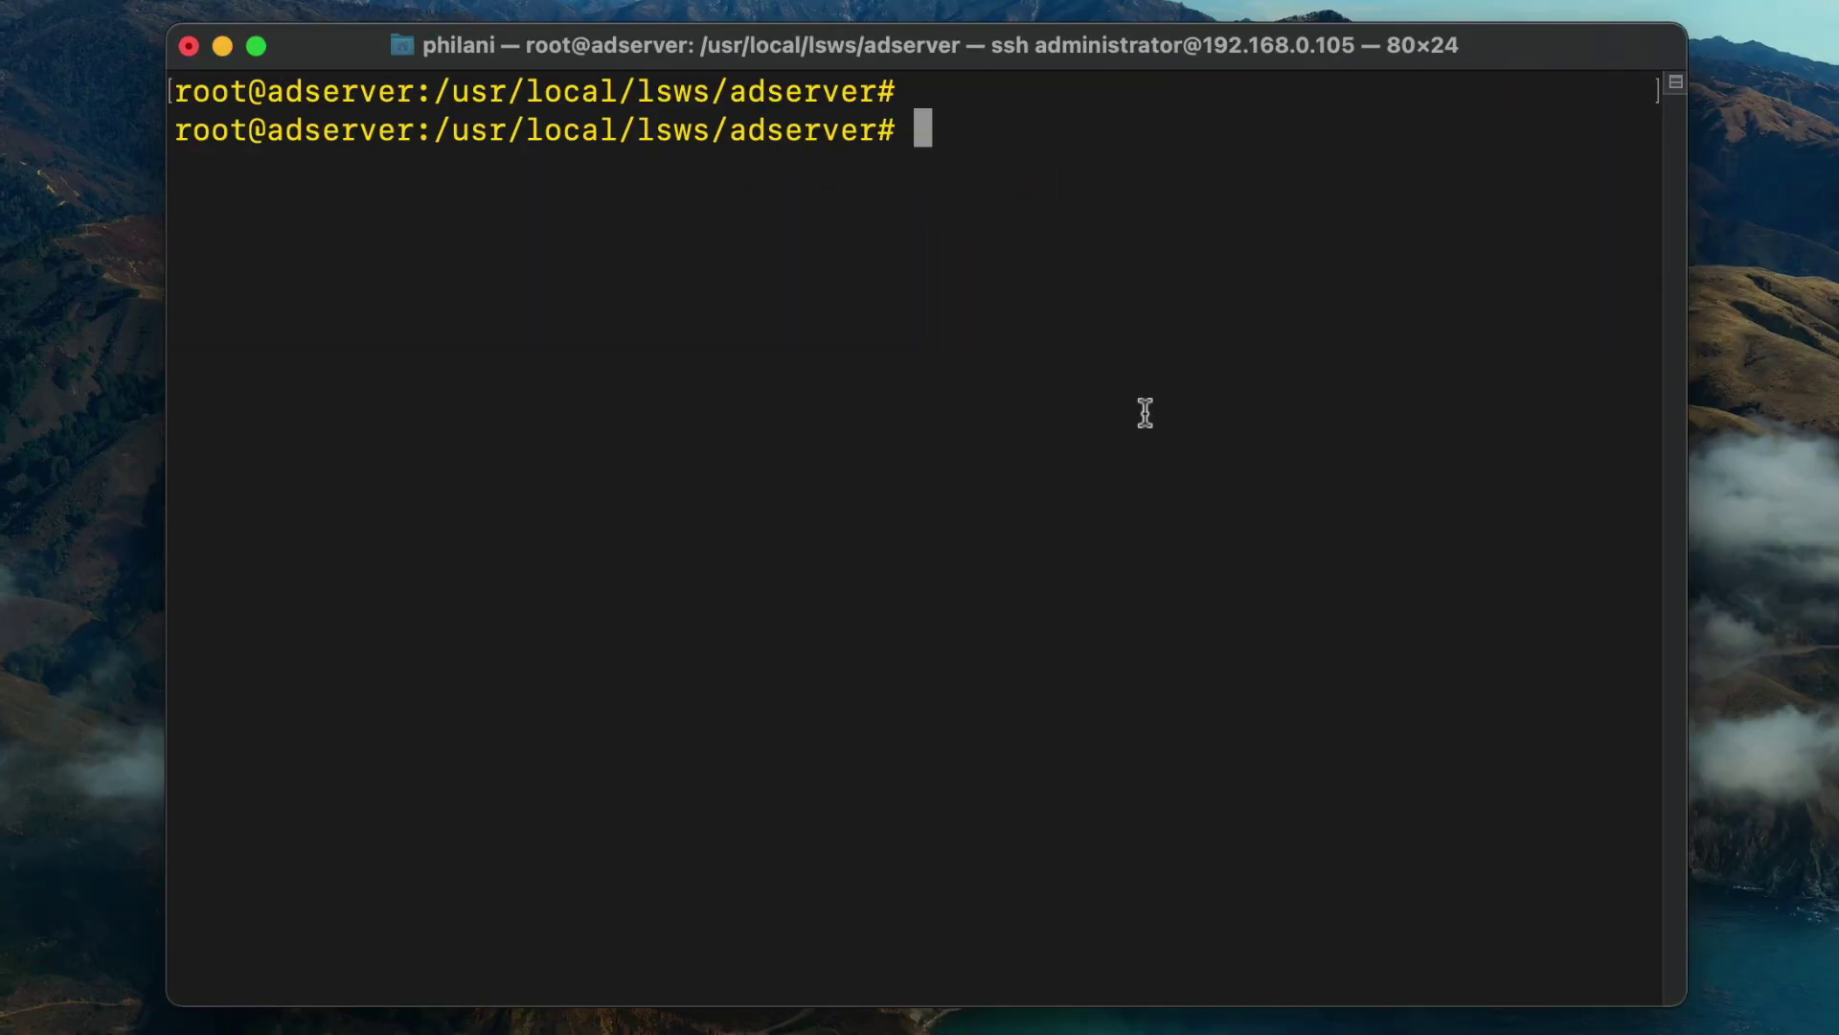
# Step: Download the Revive Adserver 5.4.1 ZIP with wget from the copied link, then run apt install unzip
pyautogui.write('wget')
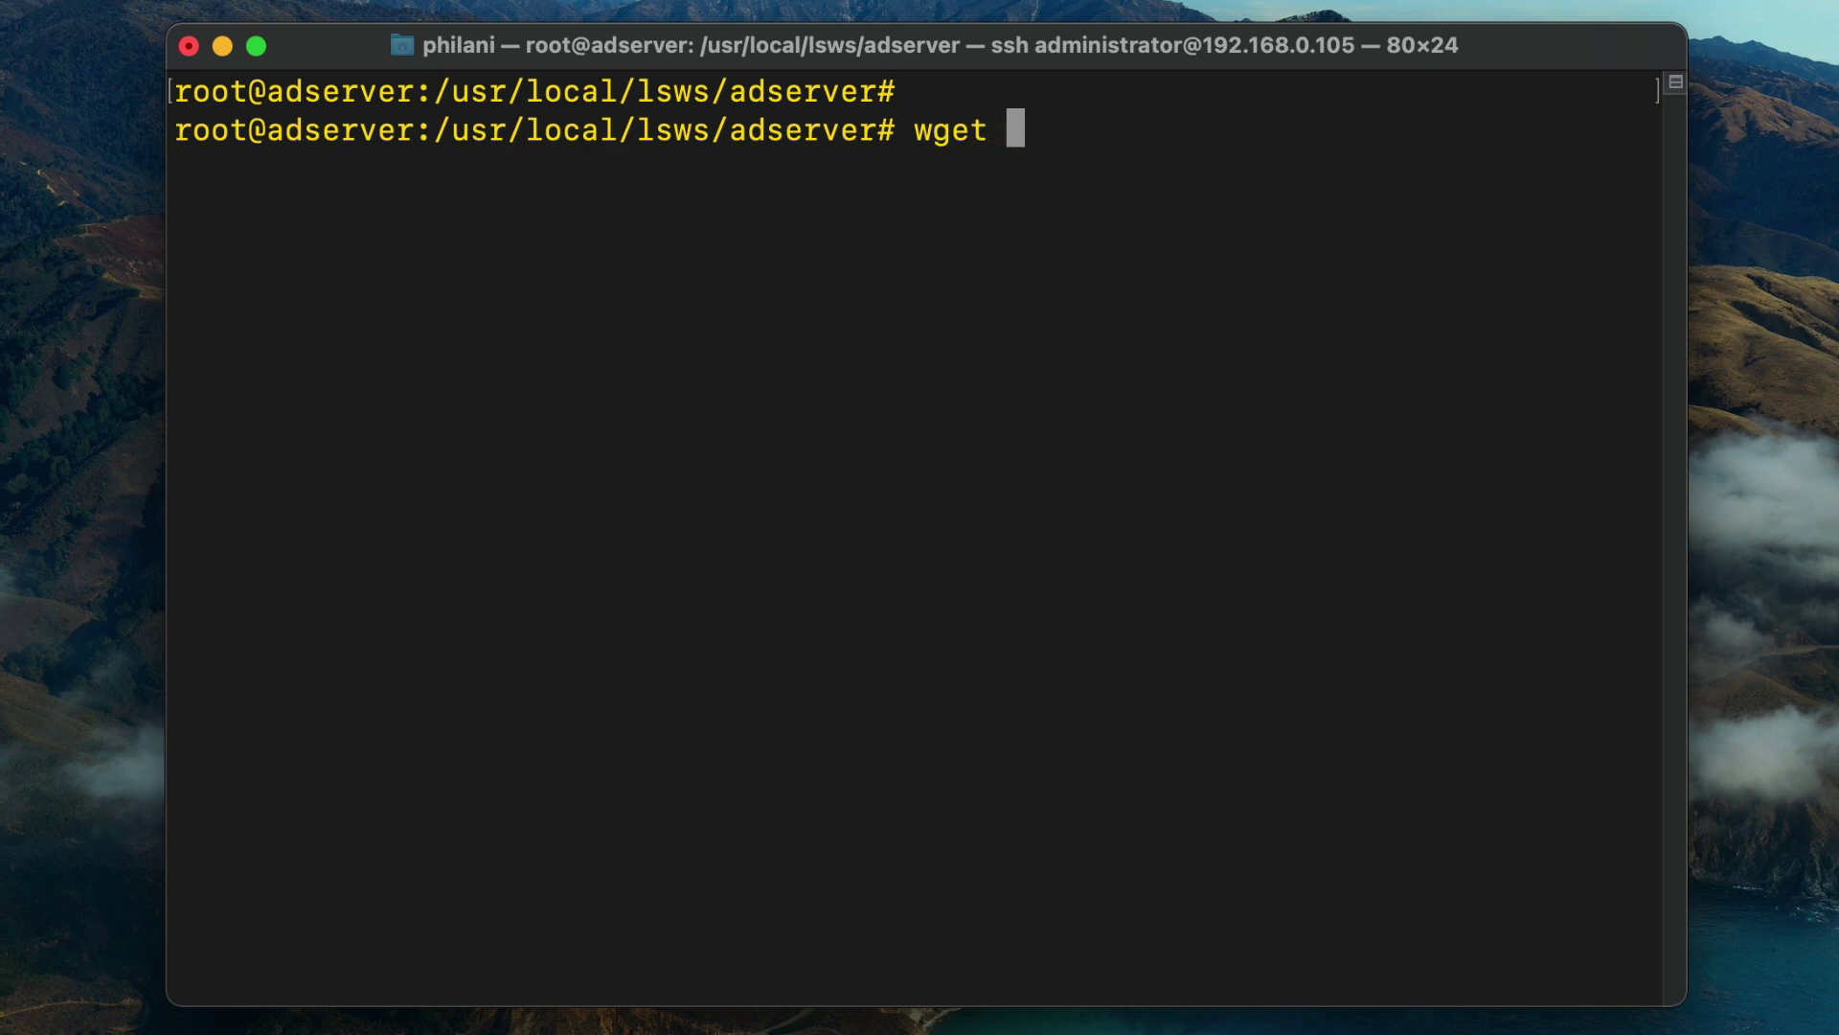
pyautogui.press('super+v')
pyautogui.press('Return')
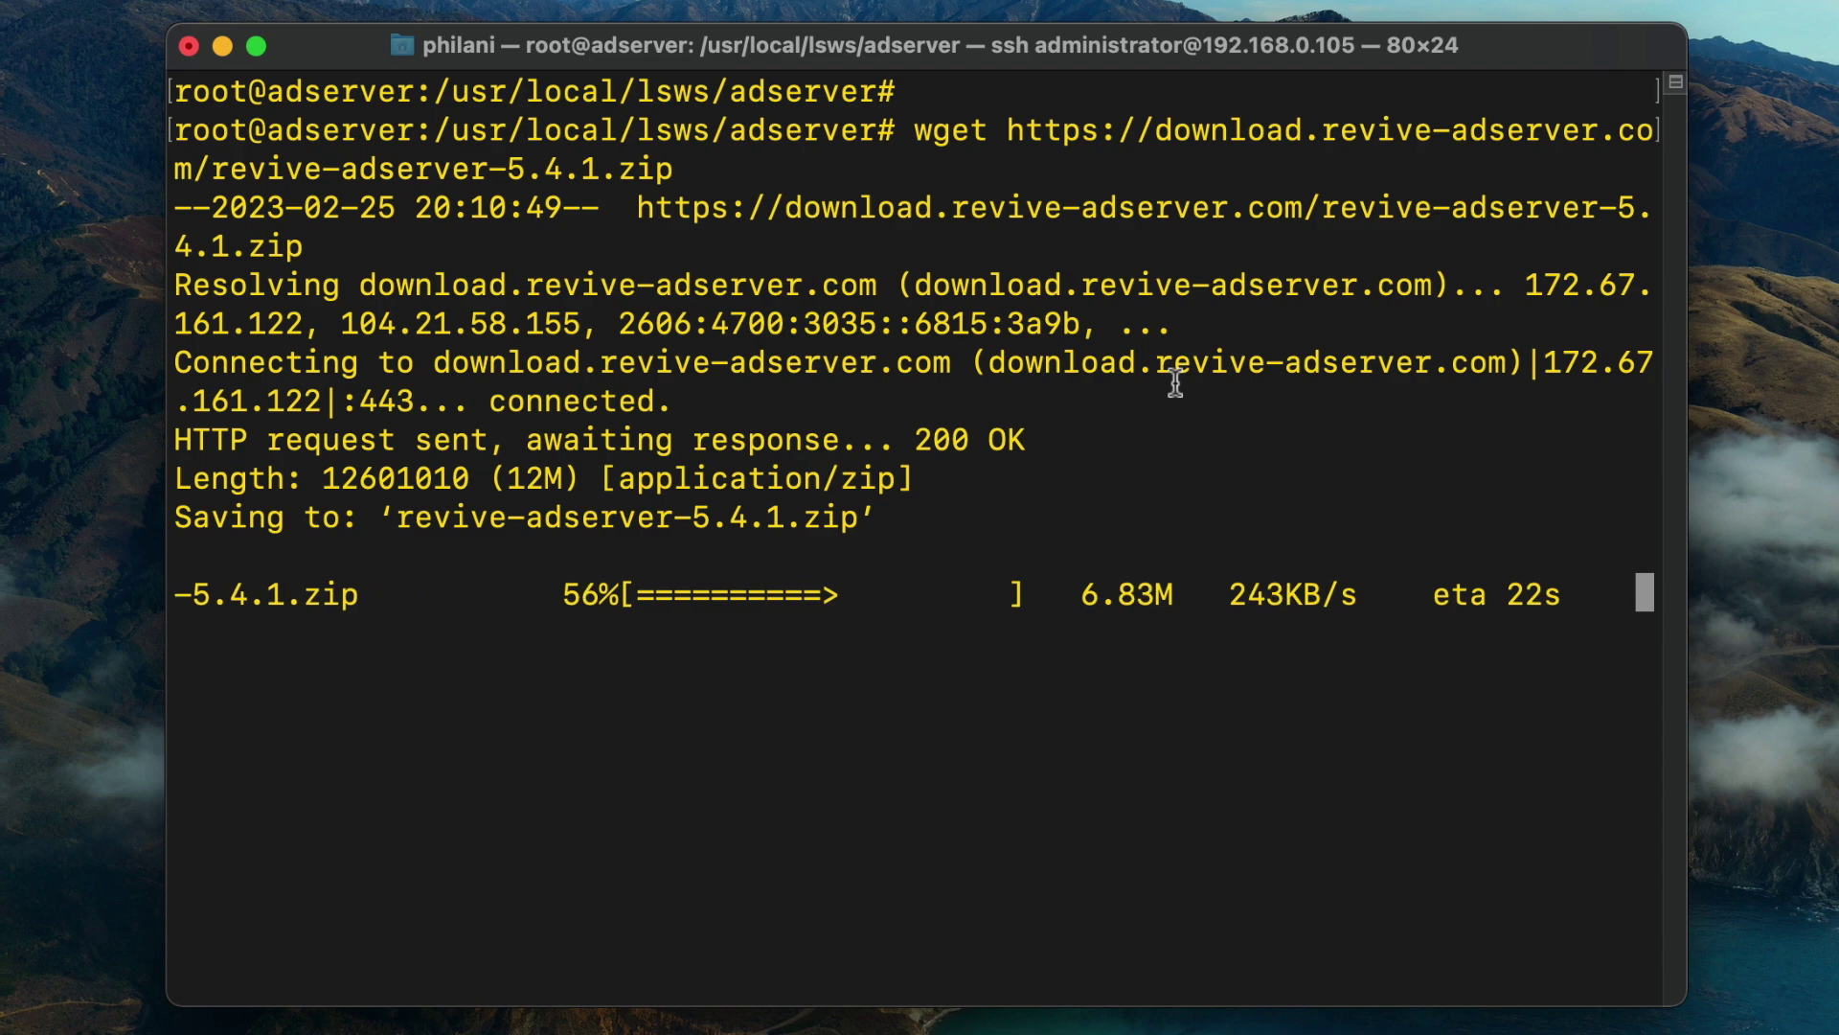
pyautogui.write('clear')
pyautogui.press('Return')
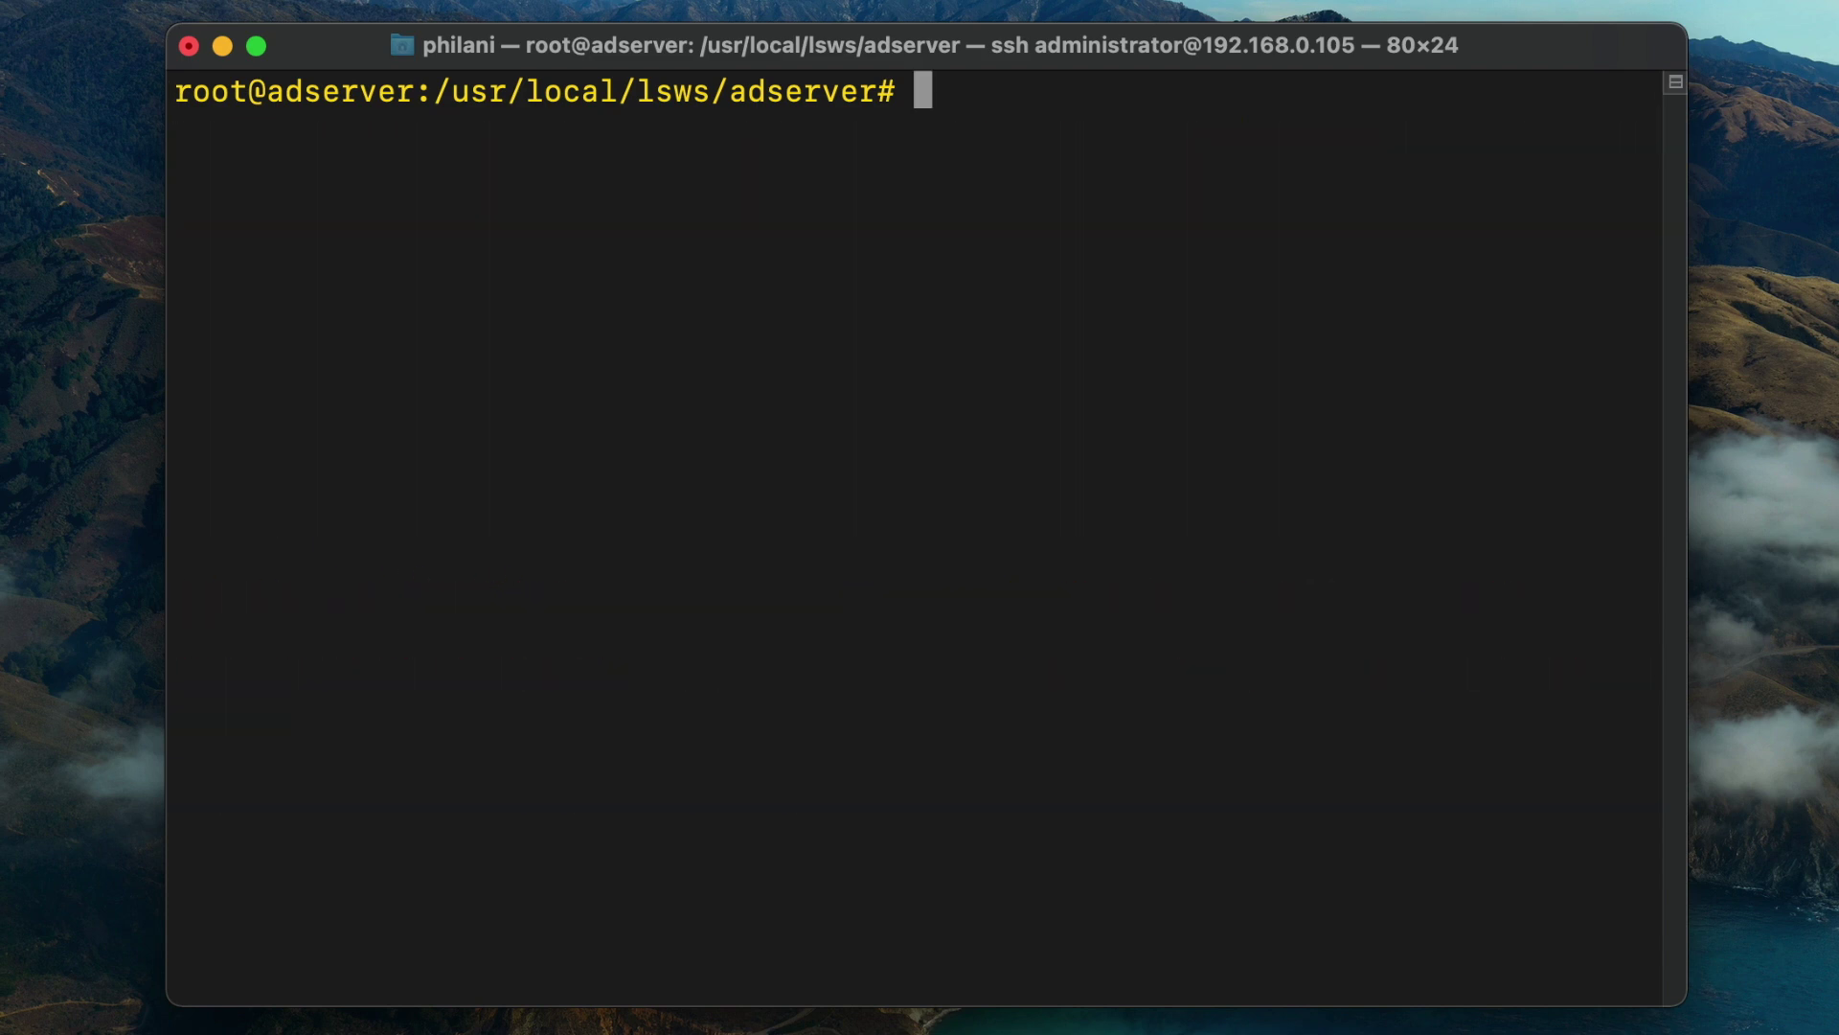
pyautogui.press('Return')
pyautogui.write('apt i')
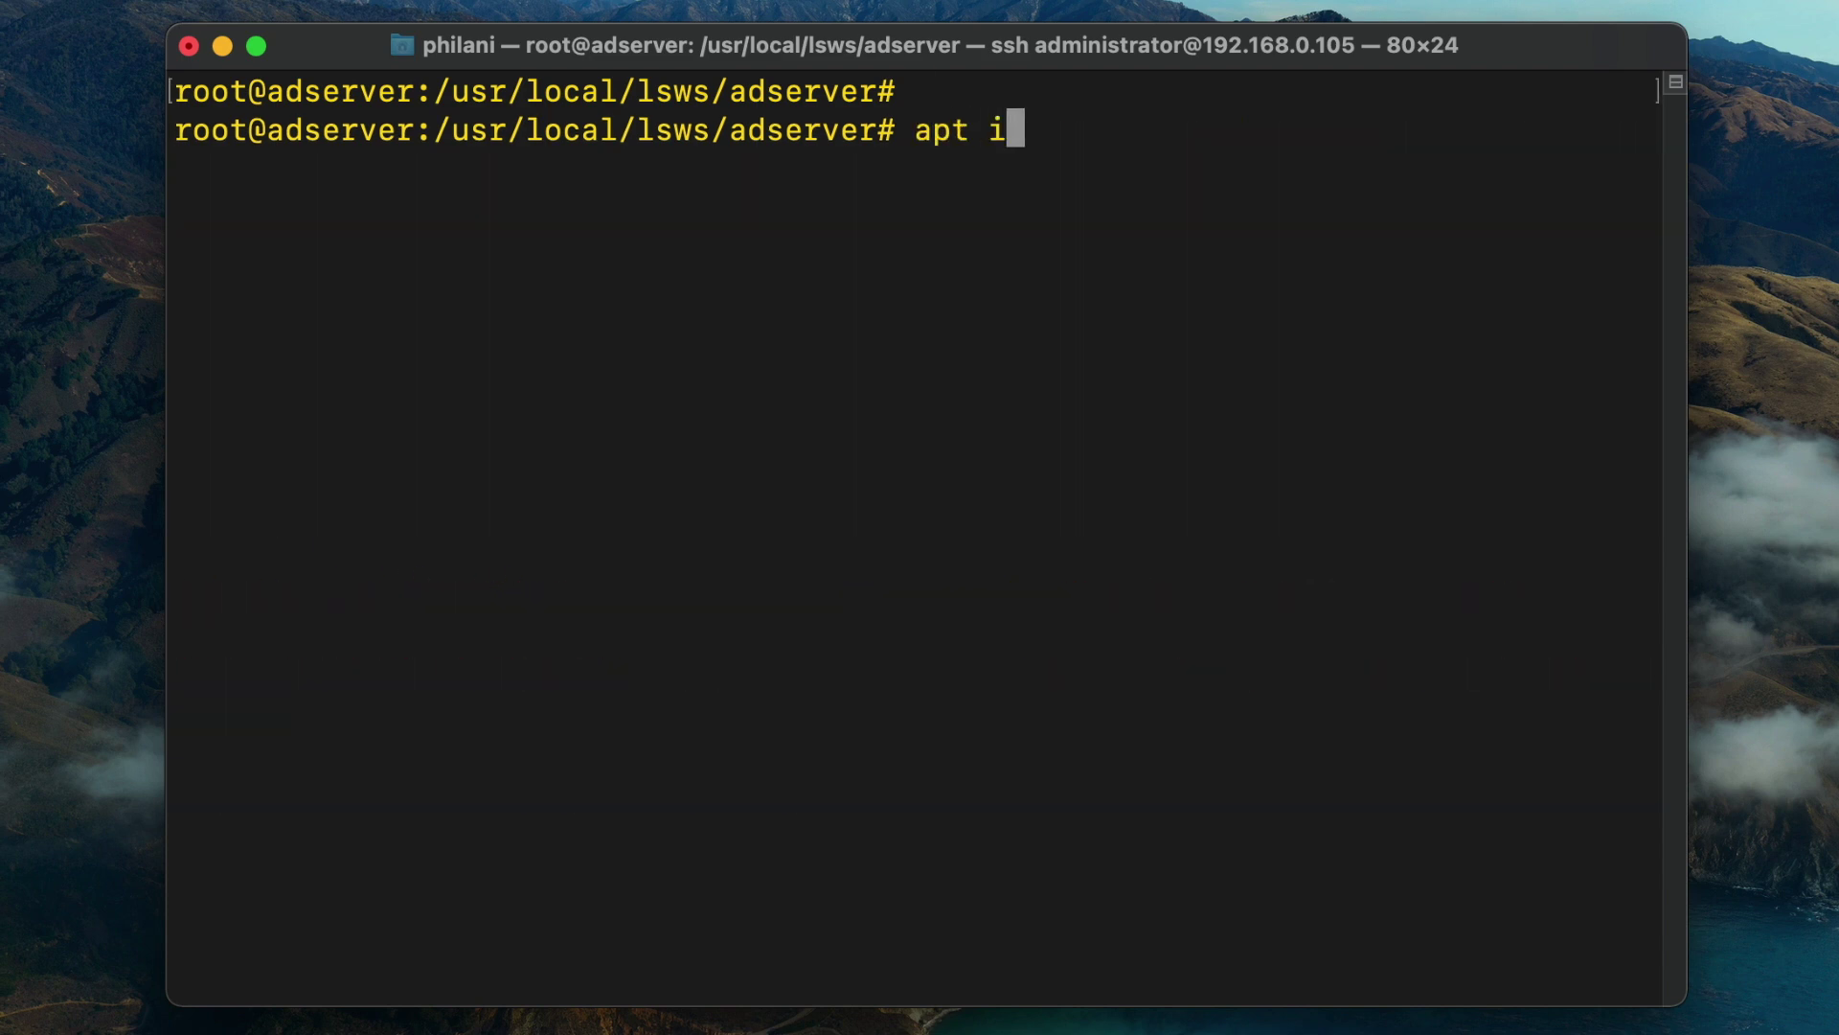
pyautogui.write('nstall unzip')
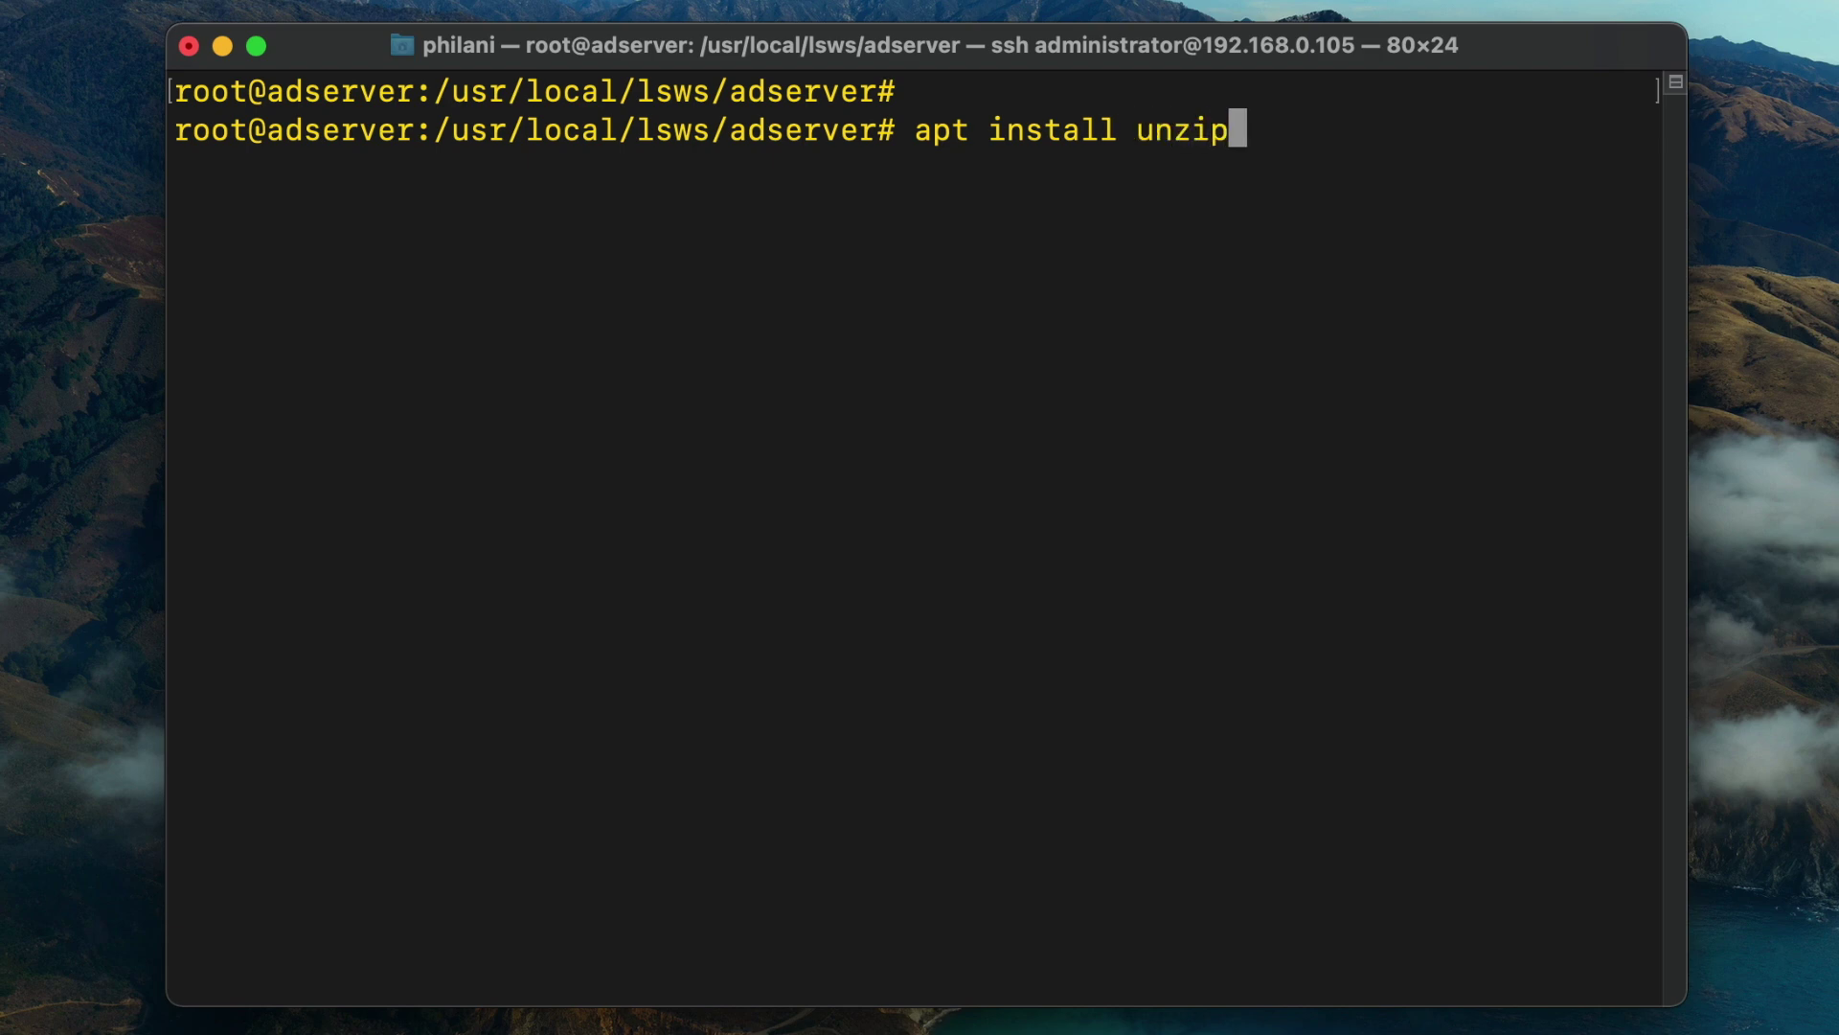
pyautogui.press('Return')
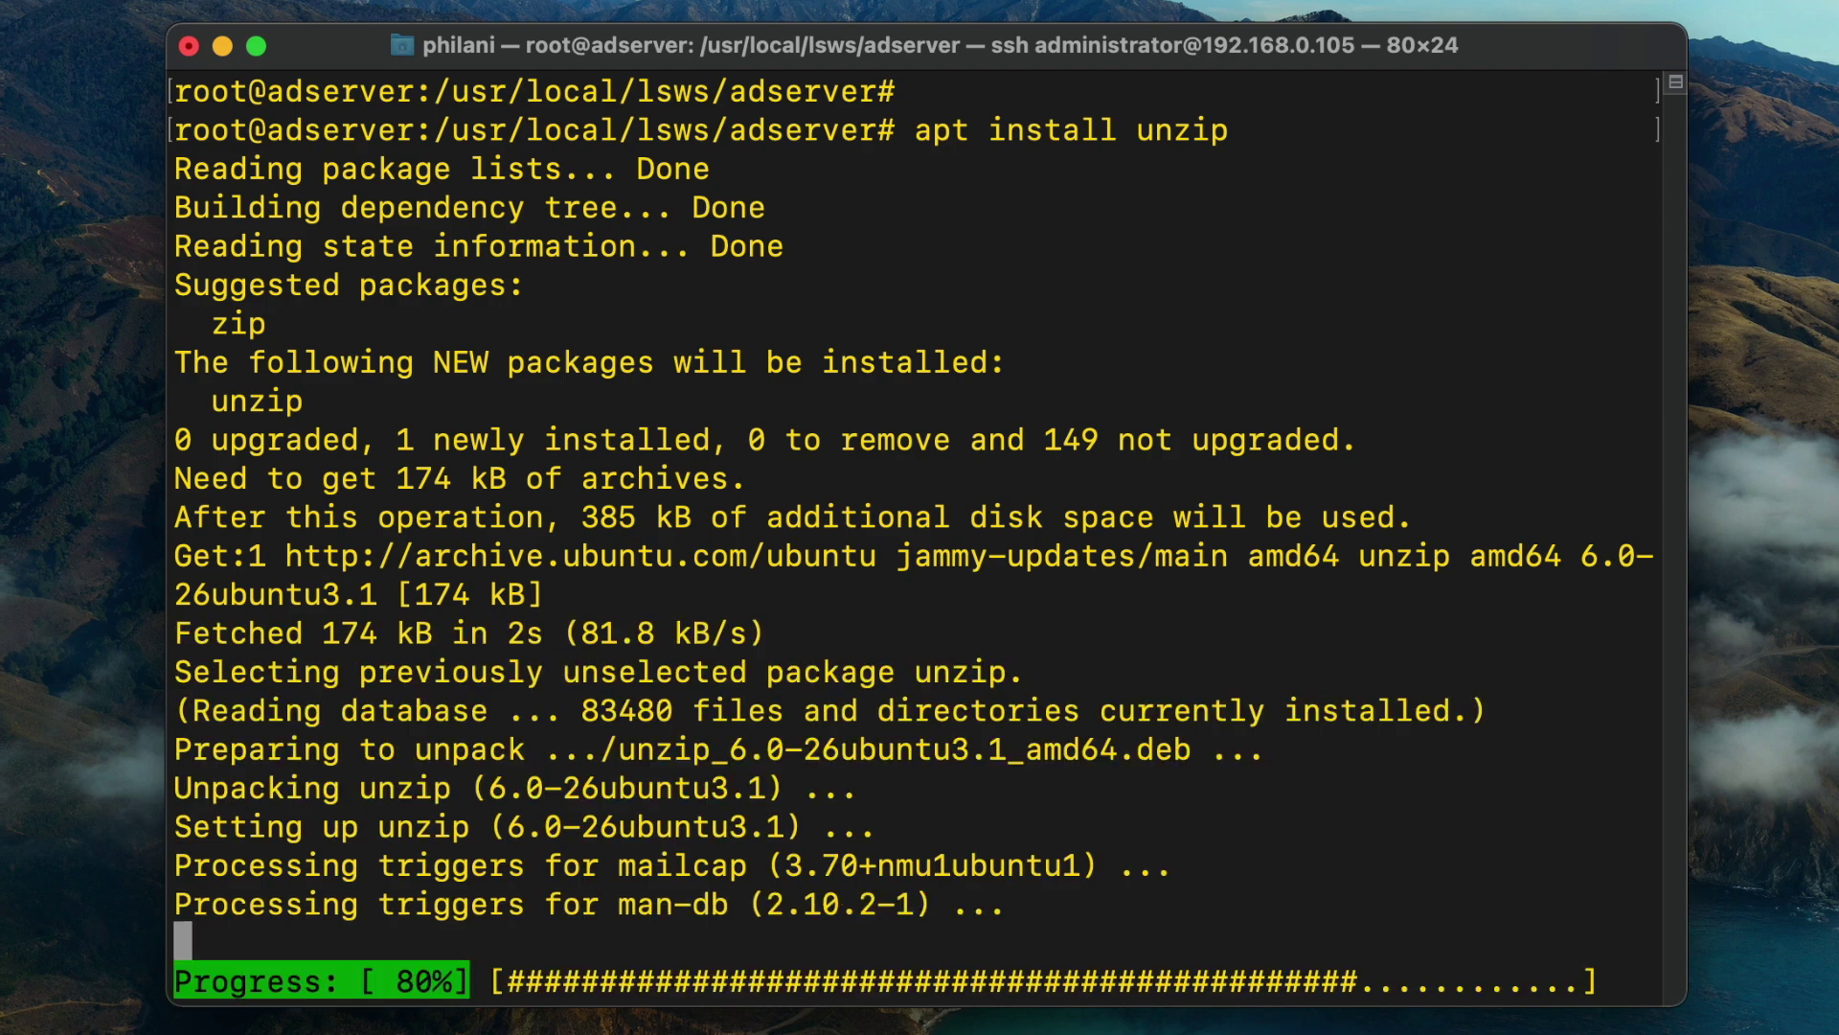
# Step: Extract the revive-adserver-5.4.1.zip archive with unzip
pyautogui.write('clear')
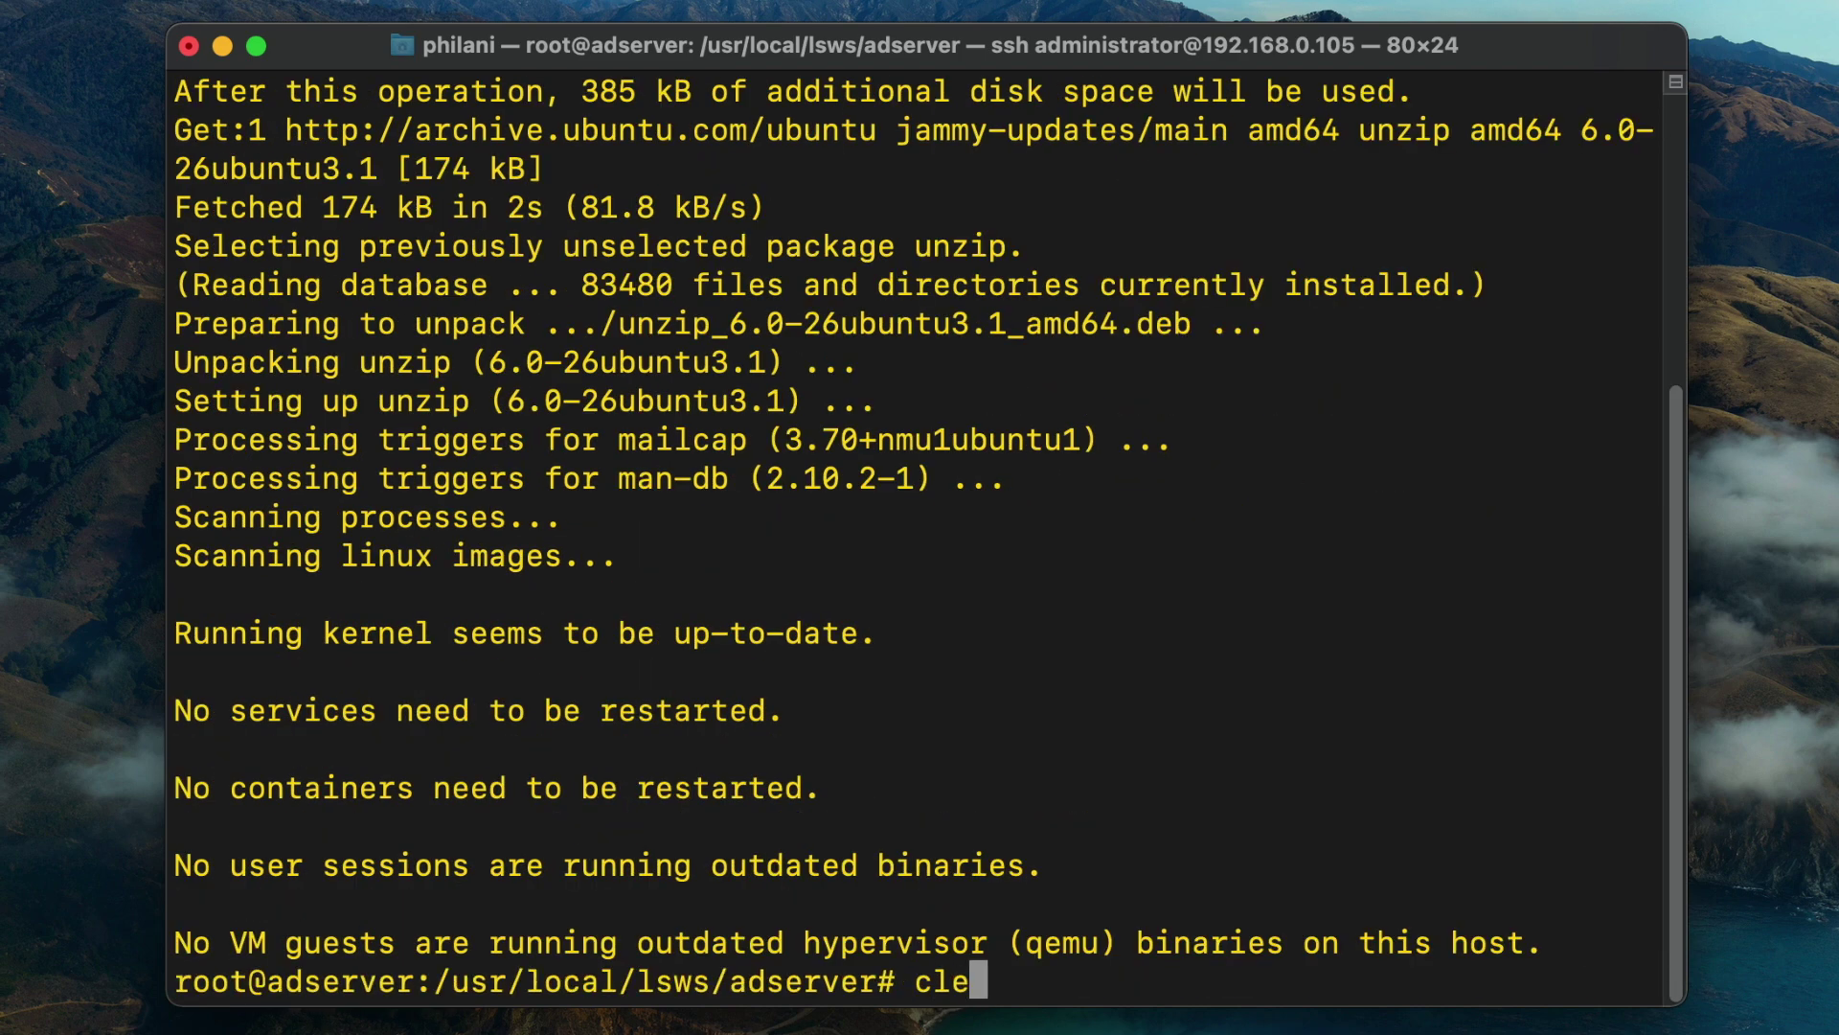
pyautogui.press('Return')
pyautogui.press('Return')
pyautogui.write('unzip re')
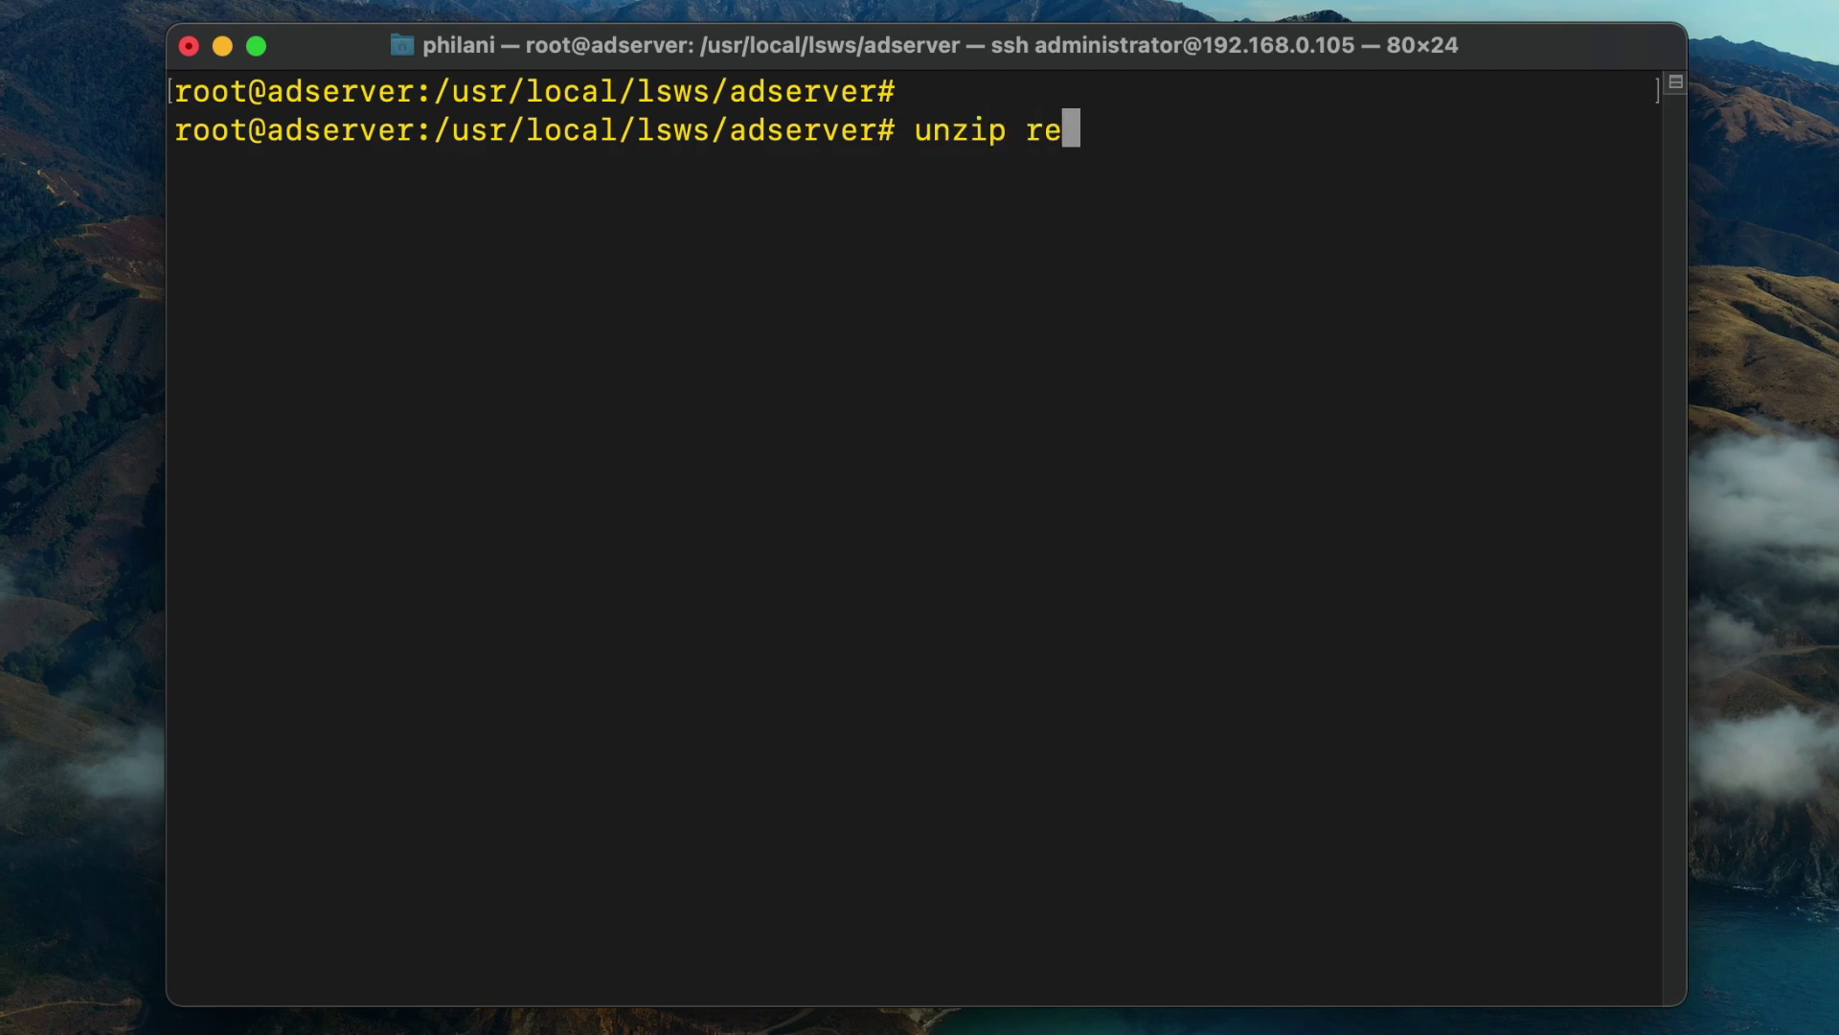
pyautogui.press('Tab')
pyautogui.press('Return')
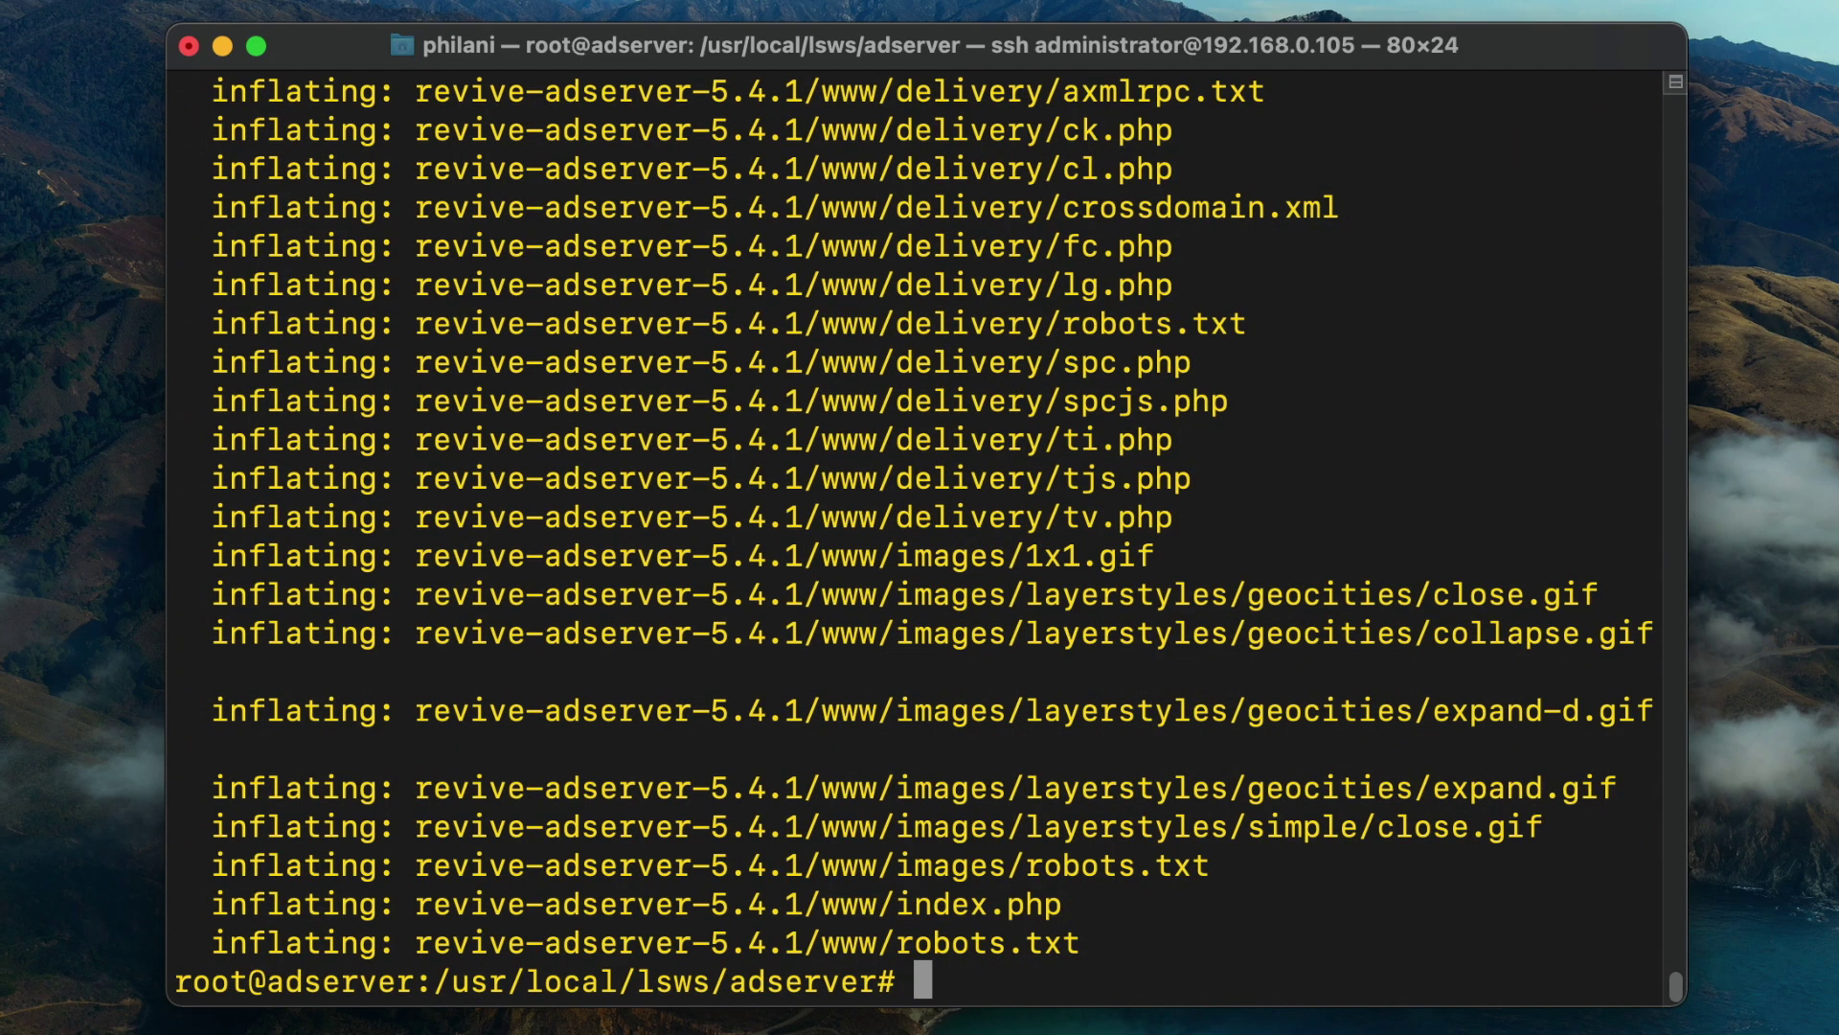
pyautogui.write('clear')
pyautogui.press('Return')
pyautogui.press('Return')
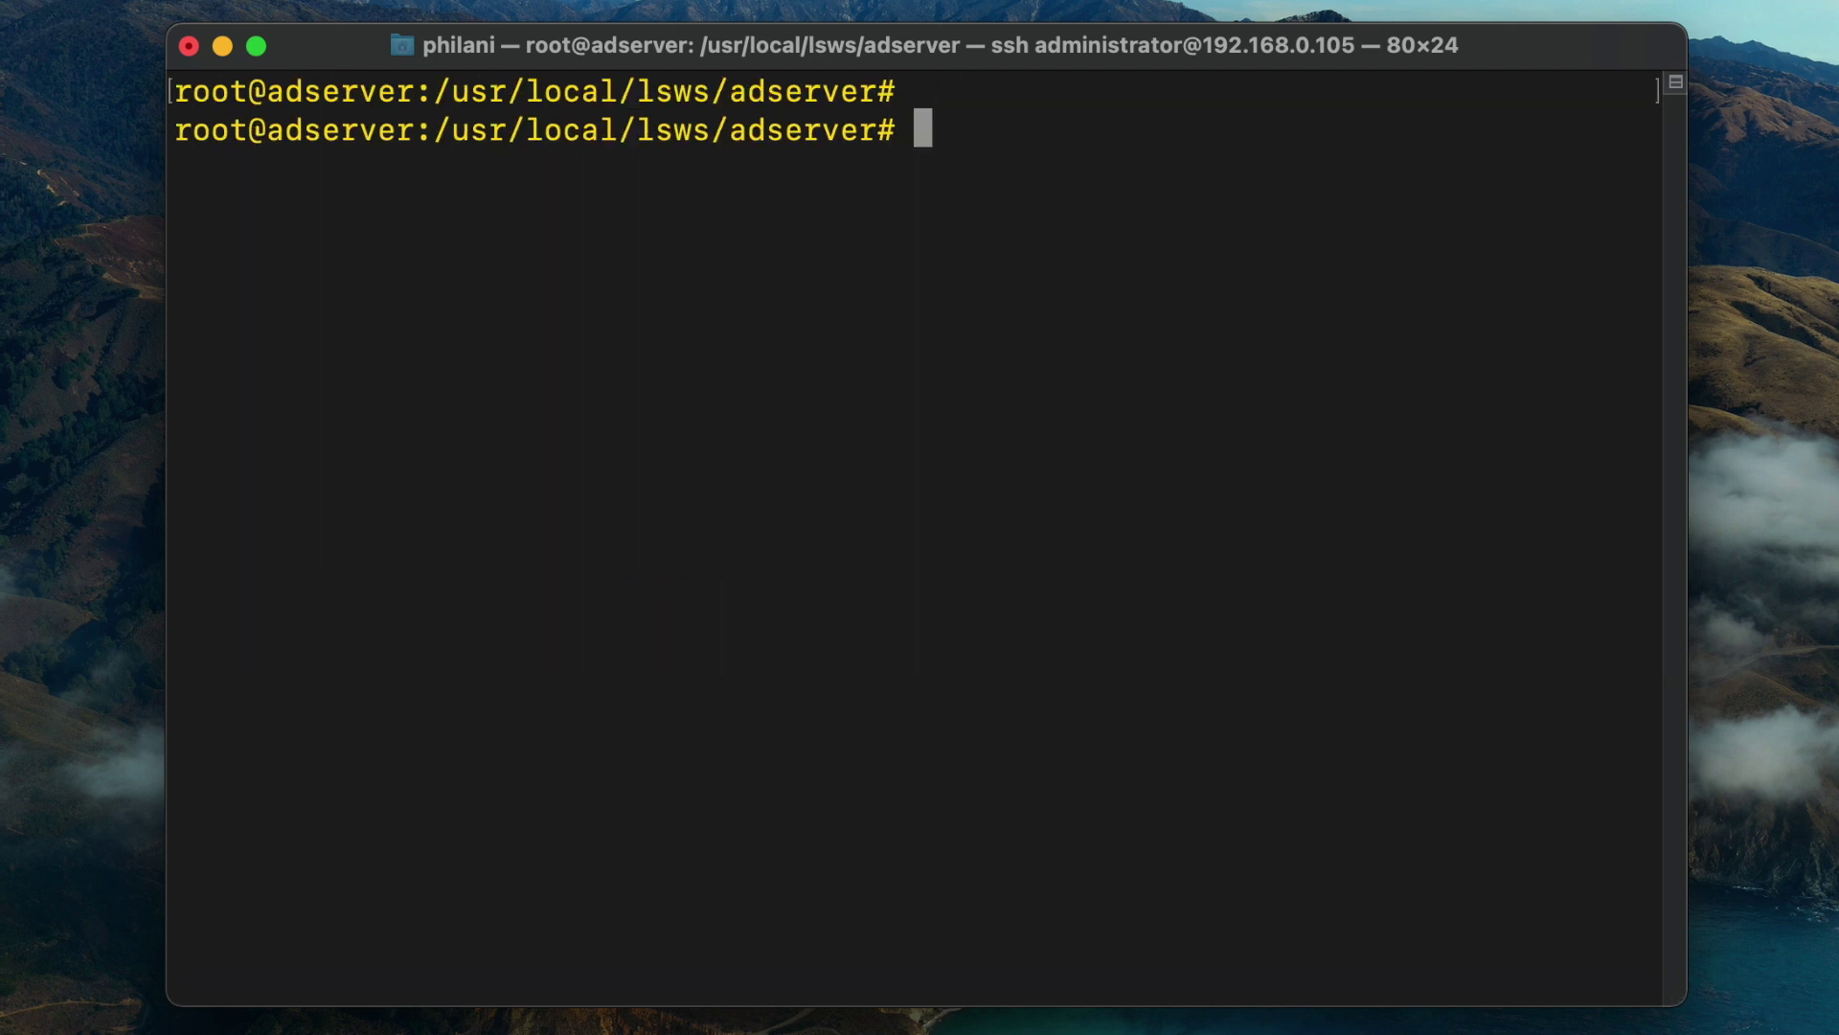
# Step: Delete the downloaded revive-adserver-5.4.1.zip with rm -rf
pyautogui.write('rm ')
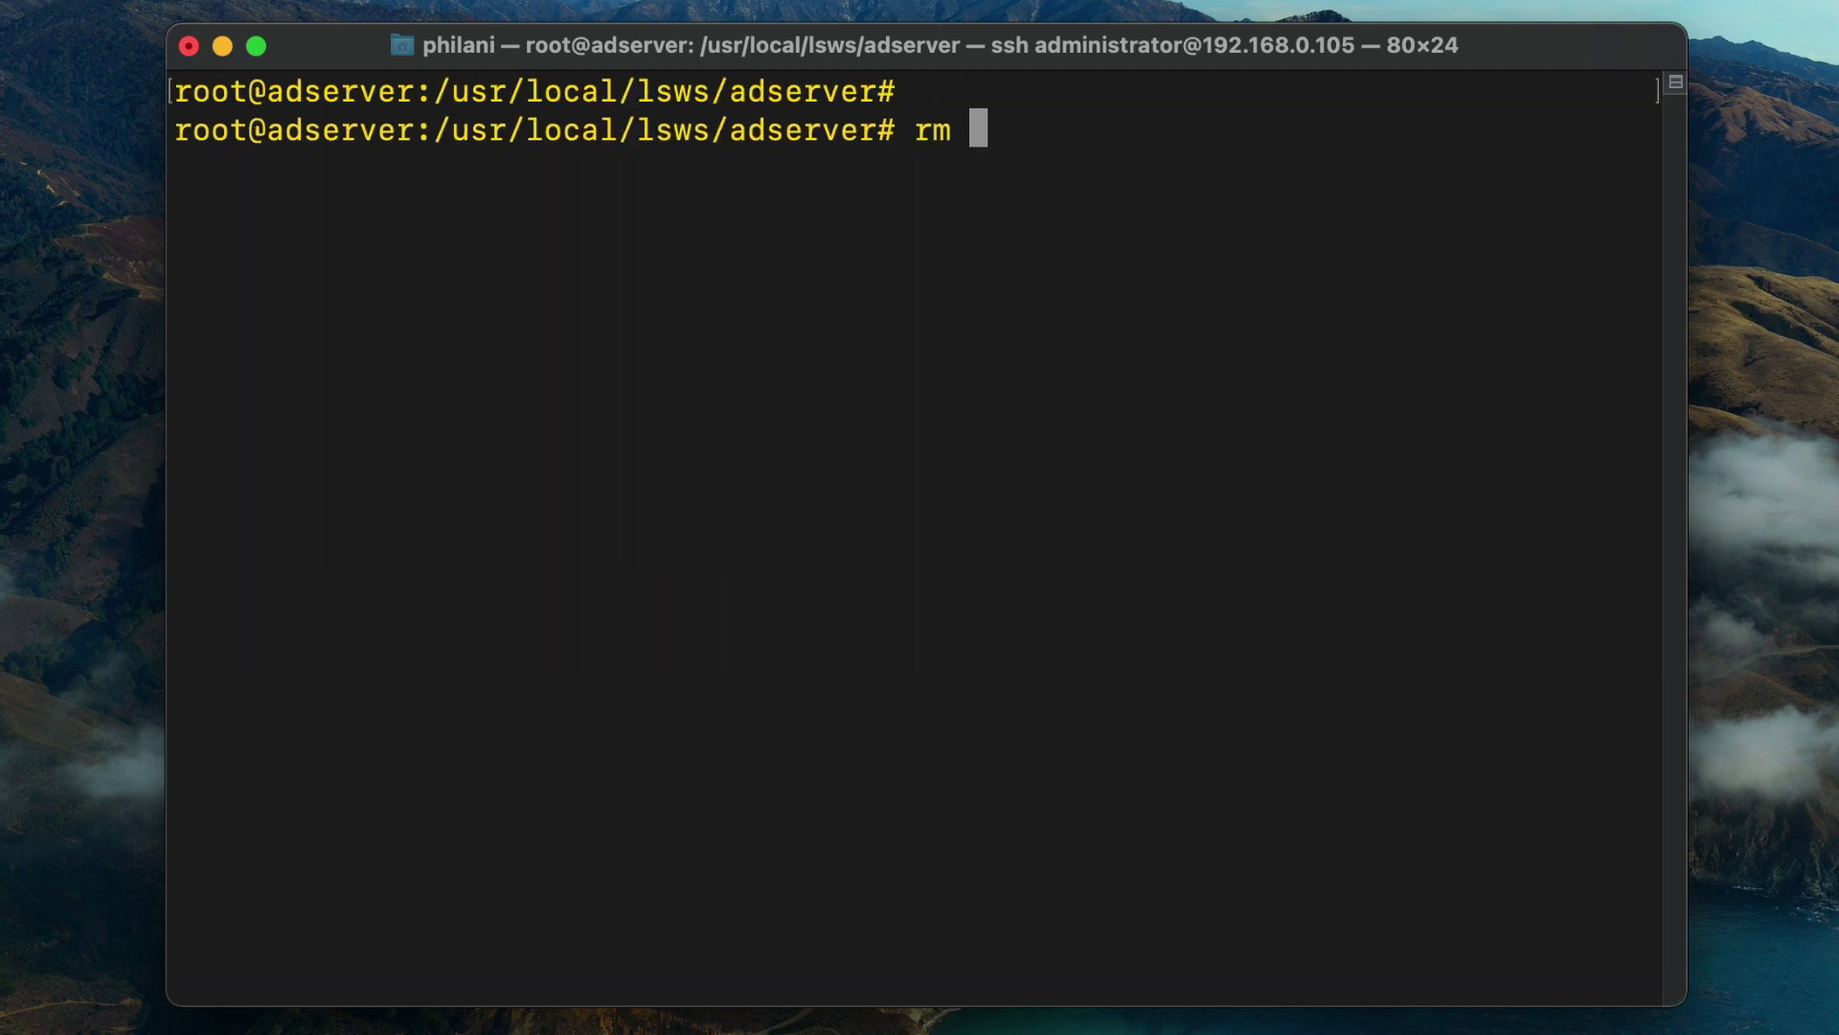
pyautogui.write('-rf re')
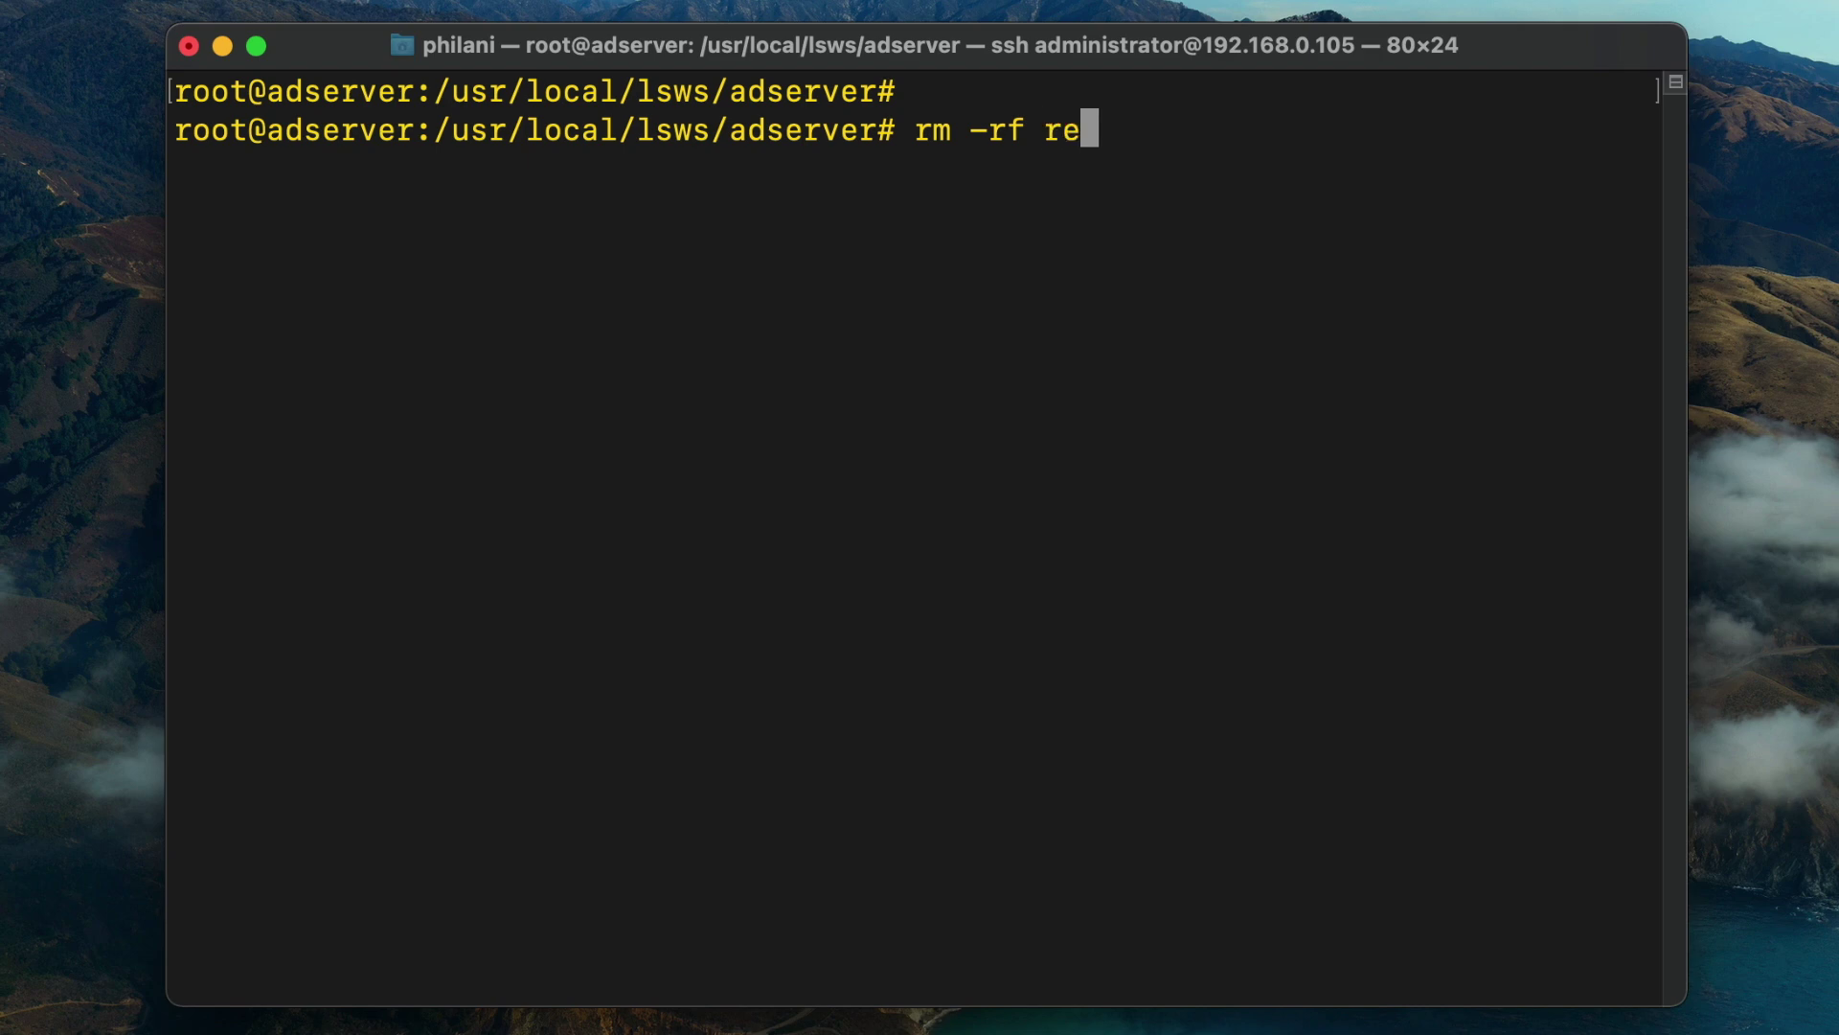
pyautogui.press('Tab')
pyautogui.write('.')
pyautogui.press('Tab')
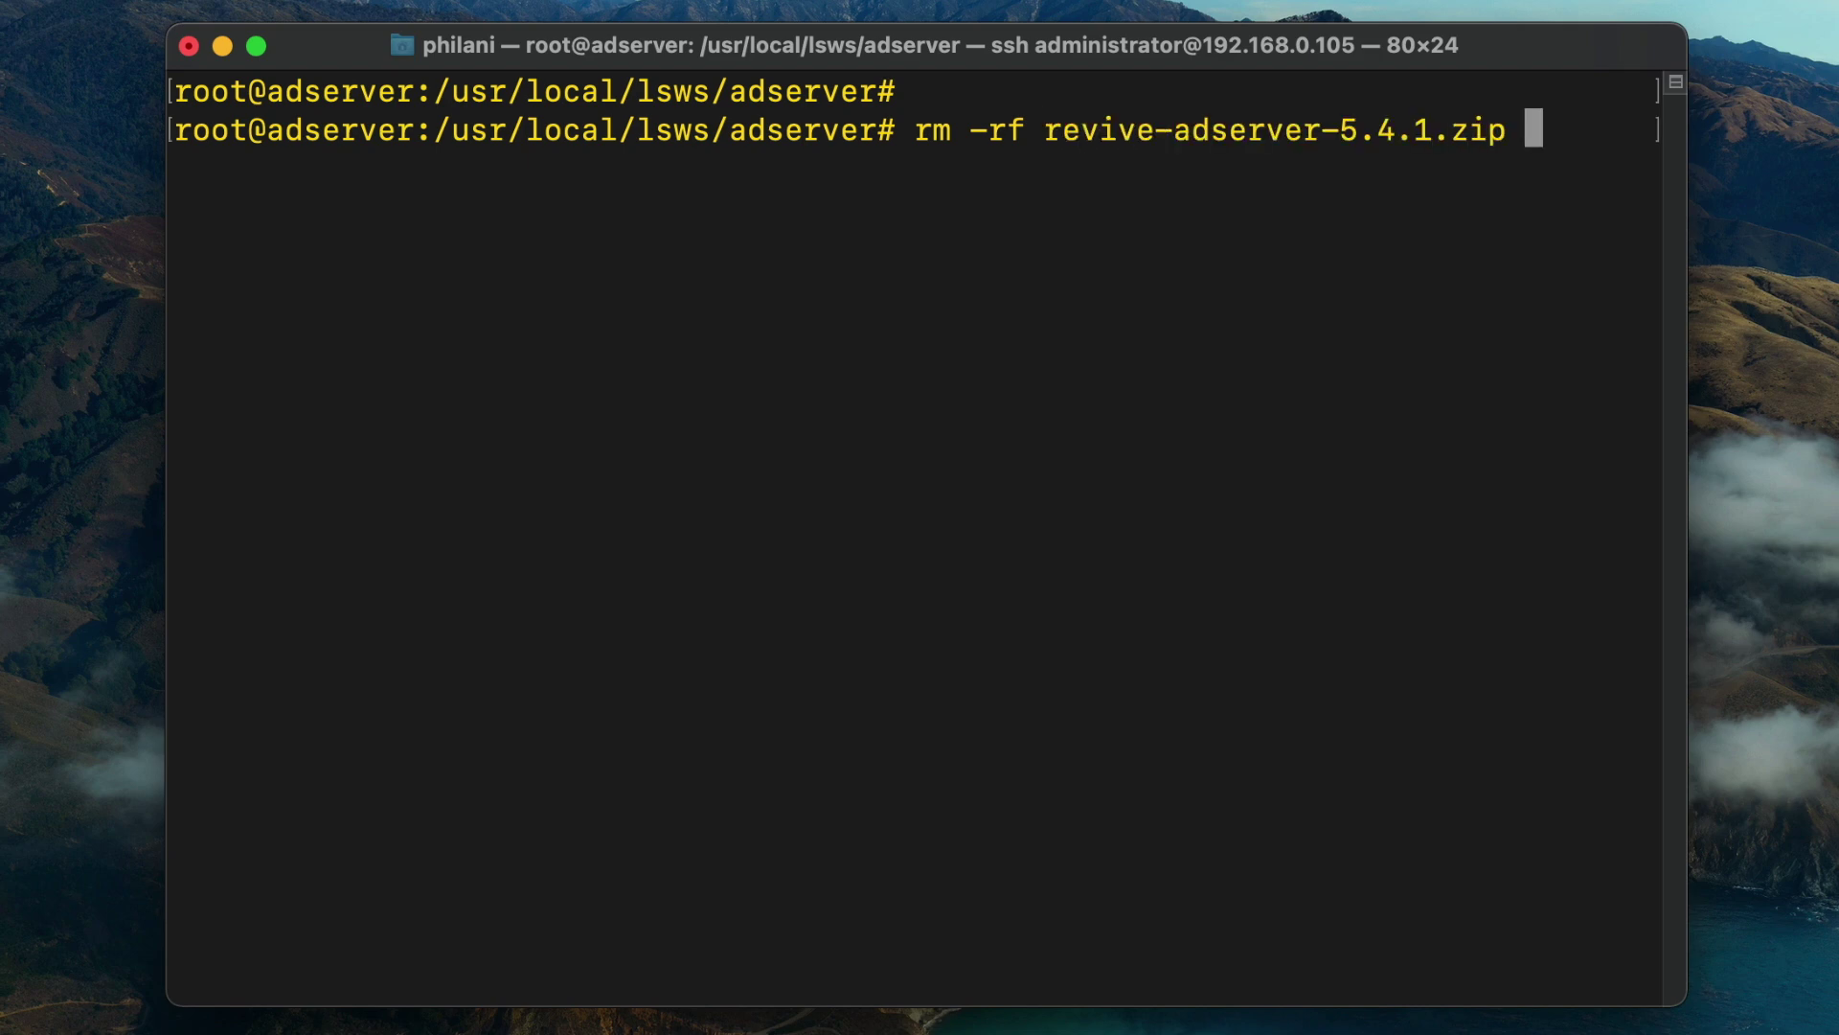
pyautogui.press('Return')
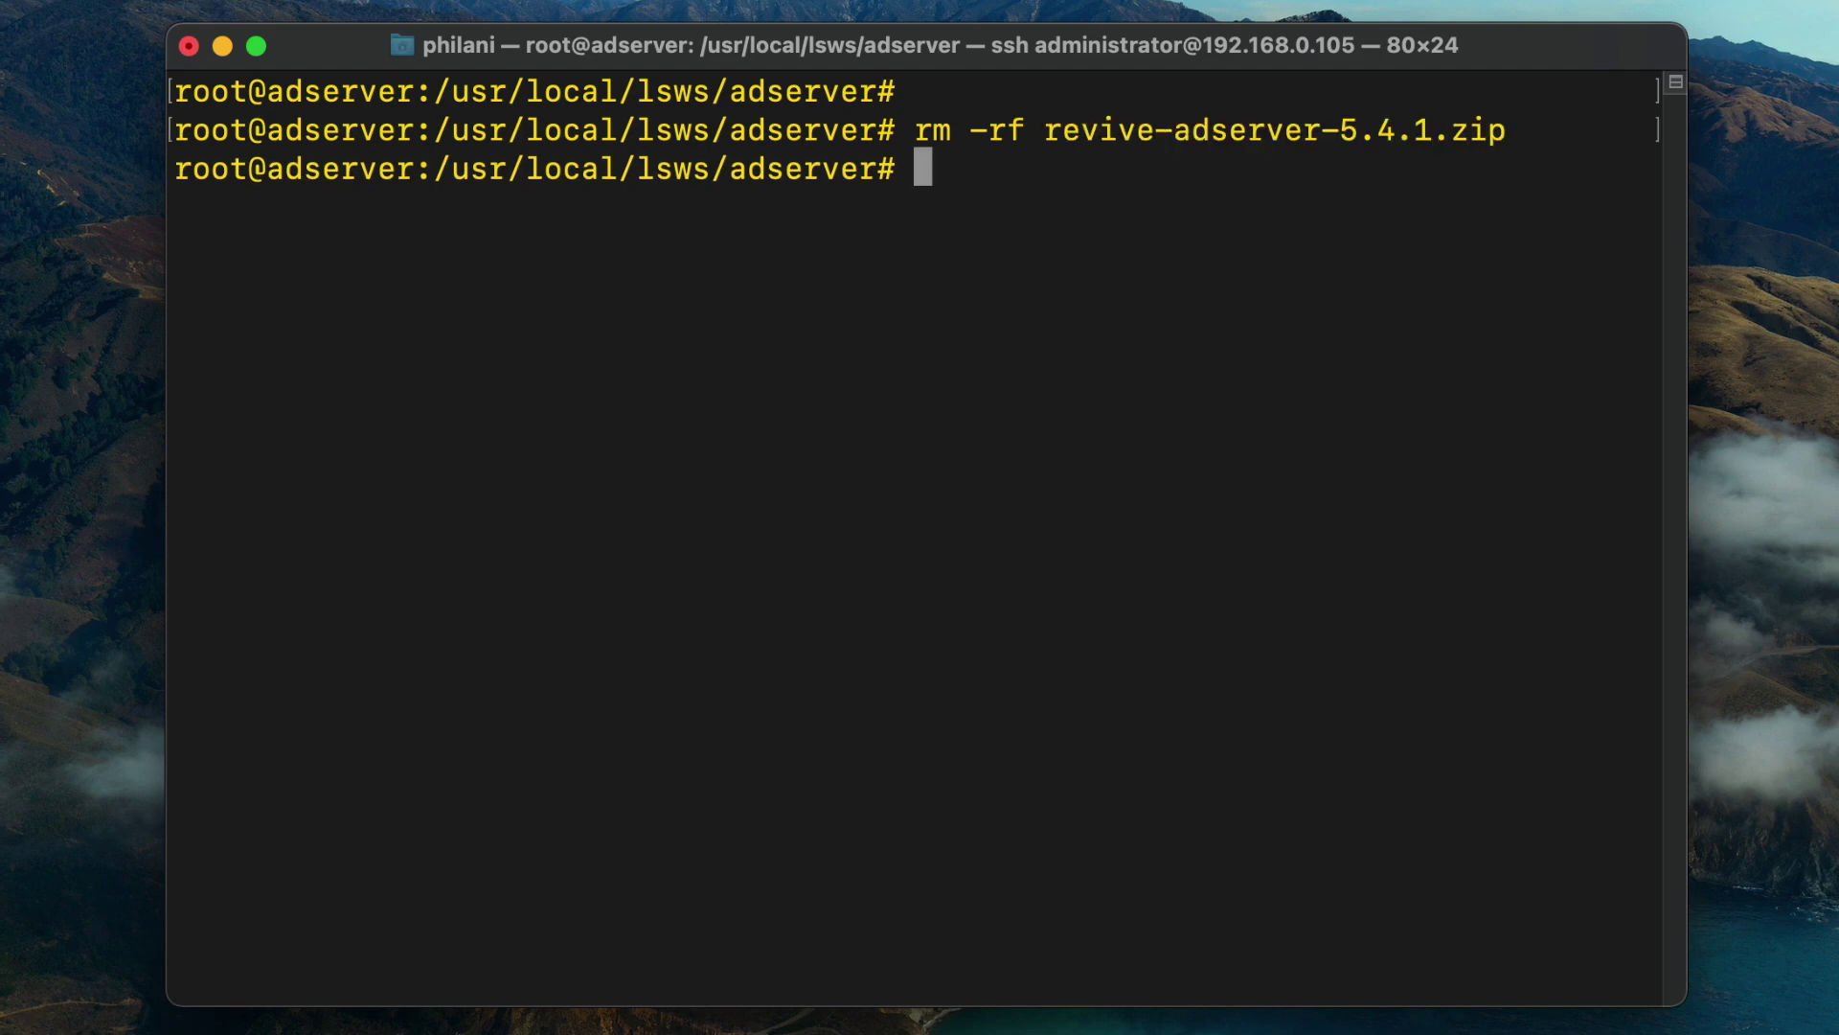
# Step: Rename the revive-adserver-5.4.1/ folder to public/ and list the directory with ls -l
pyautogui.write('mv re')
pyautogui.press('Tab')
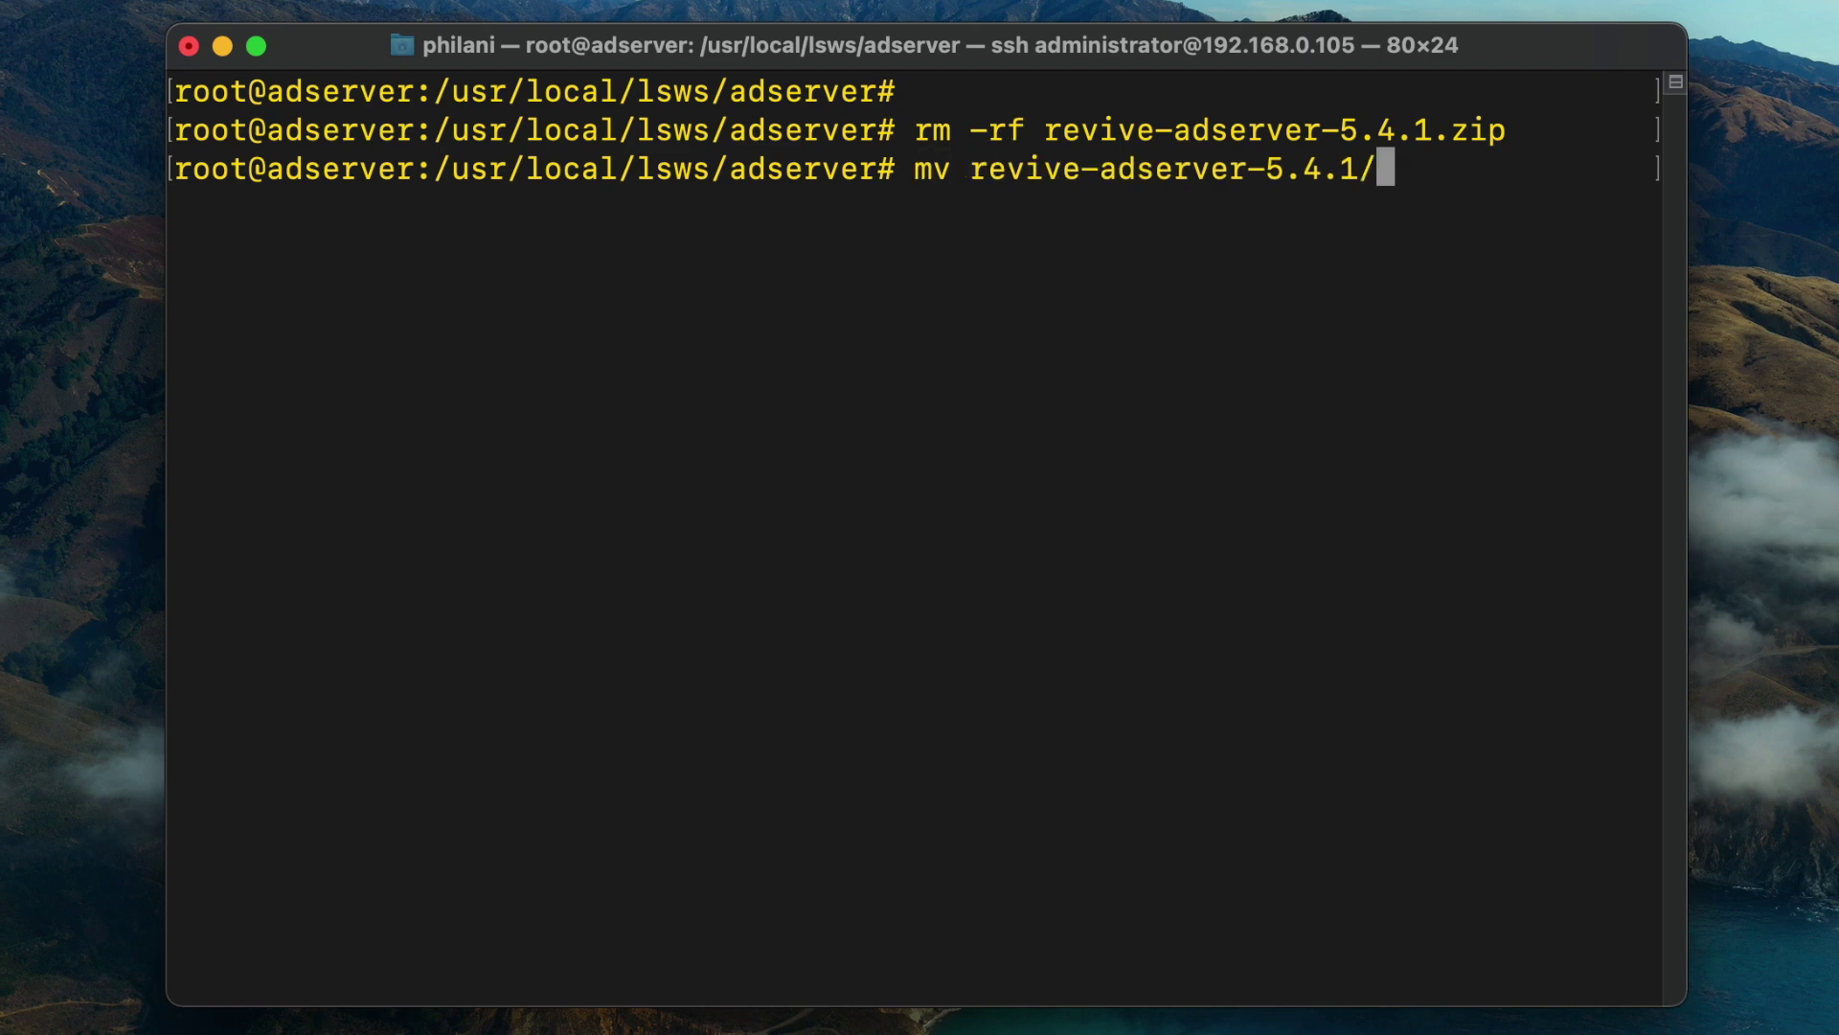
pyautogui.write('pu')
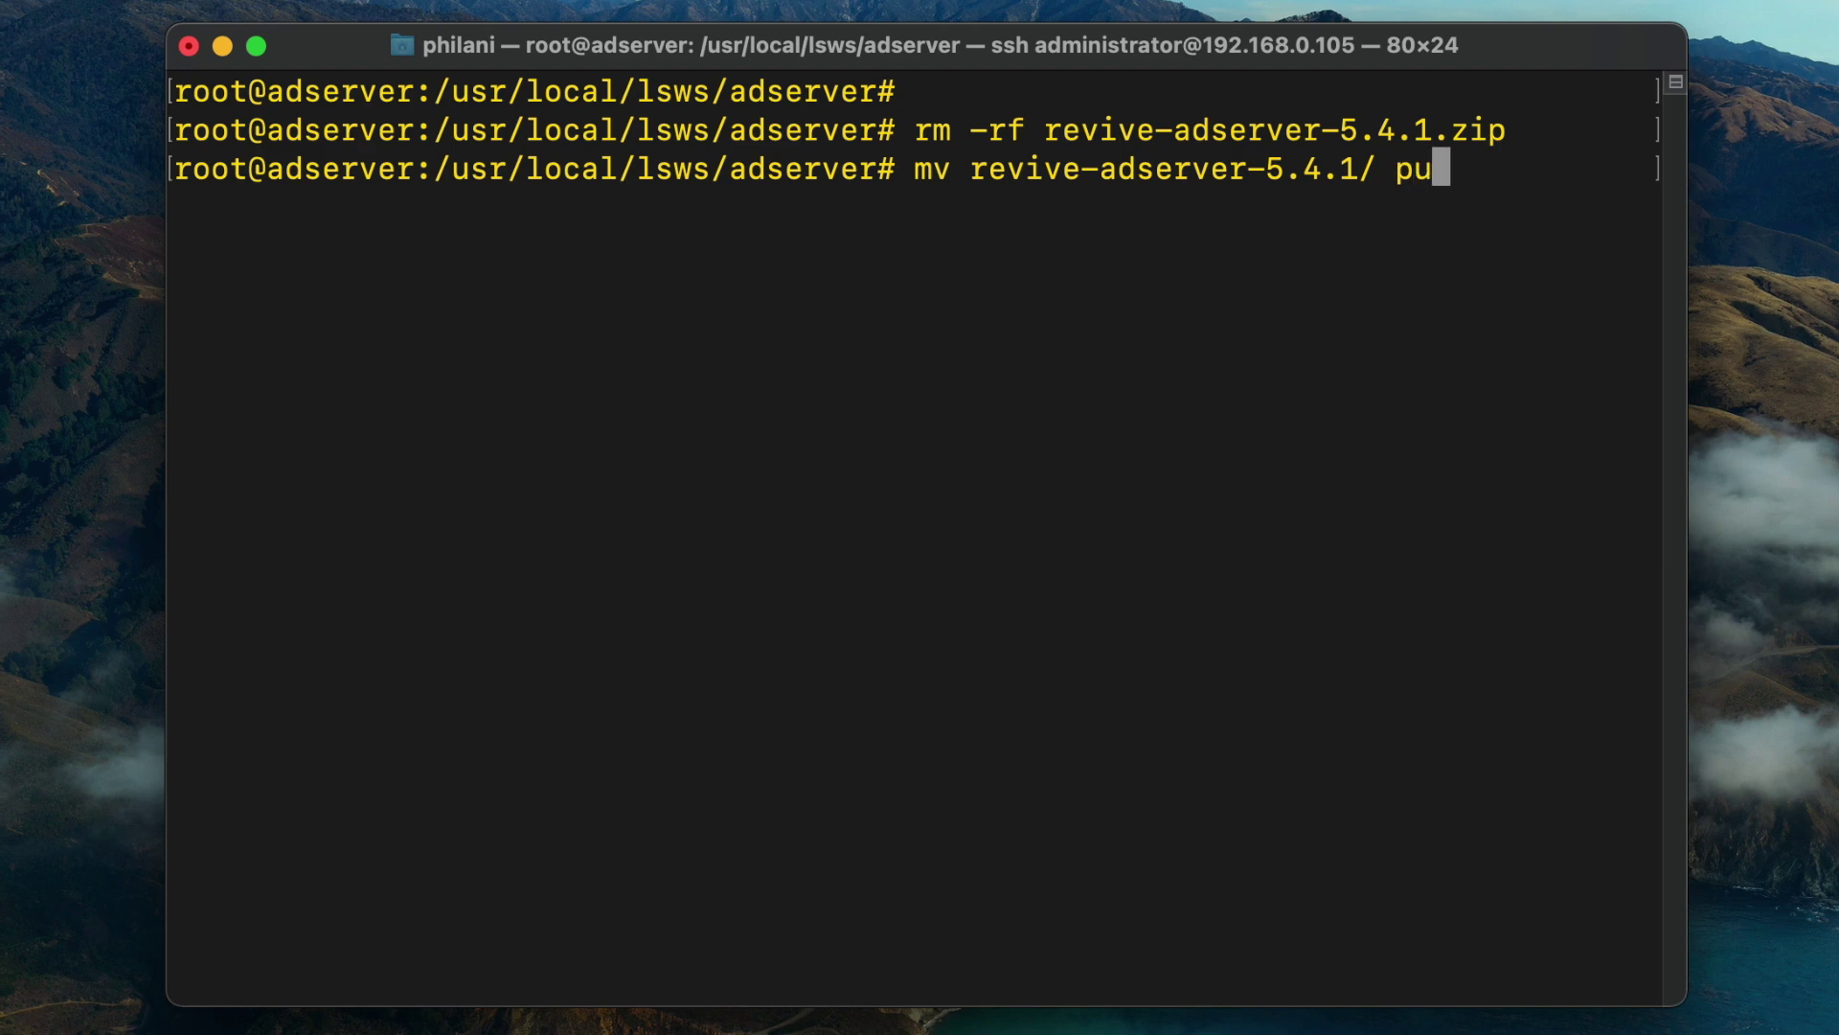
pyautogui.write('blic')
pyautogui.write('/')
pyautogui.press('Return')
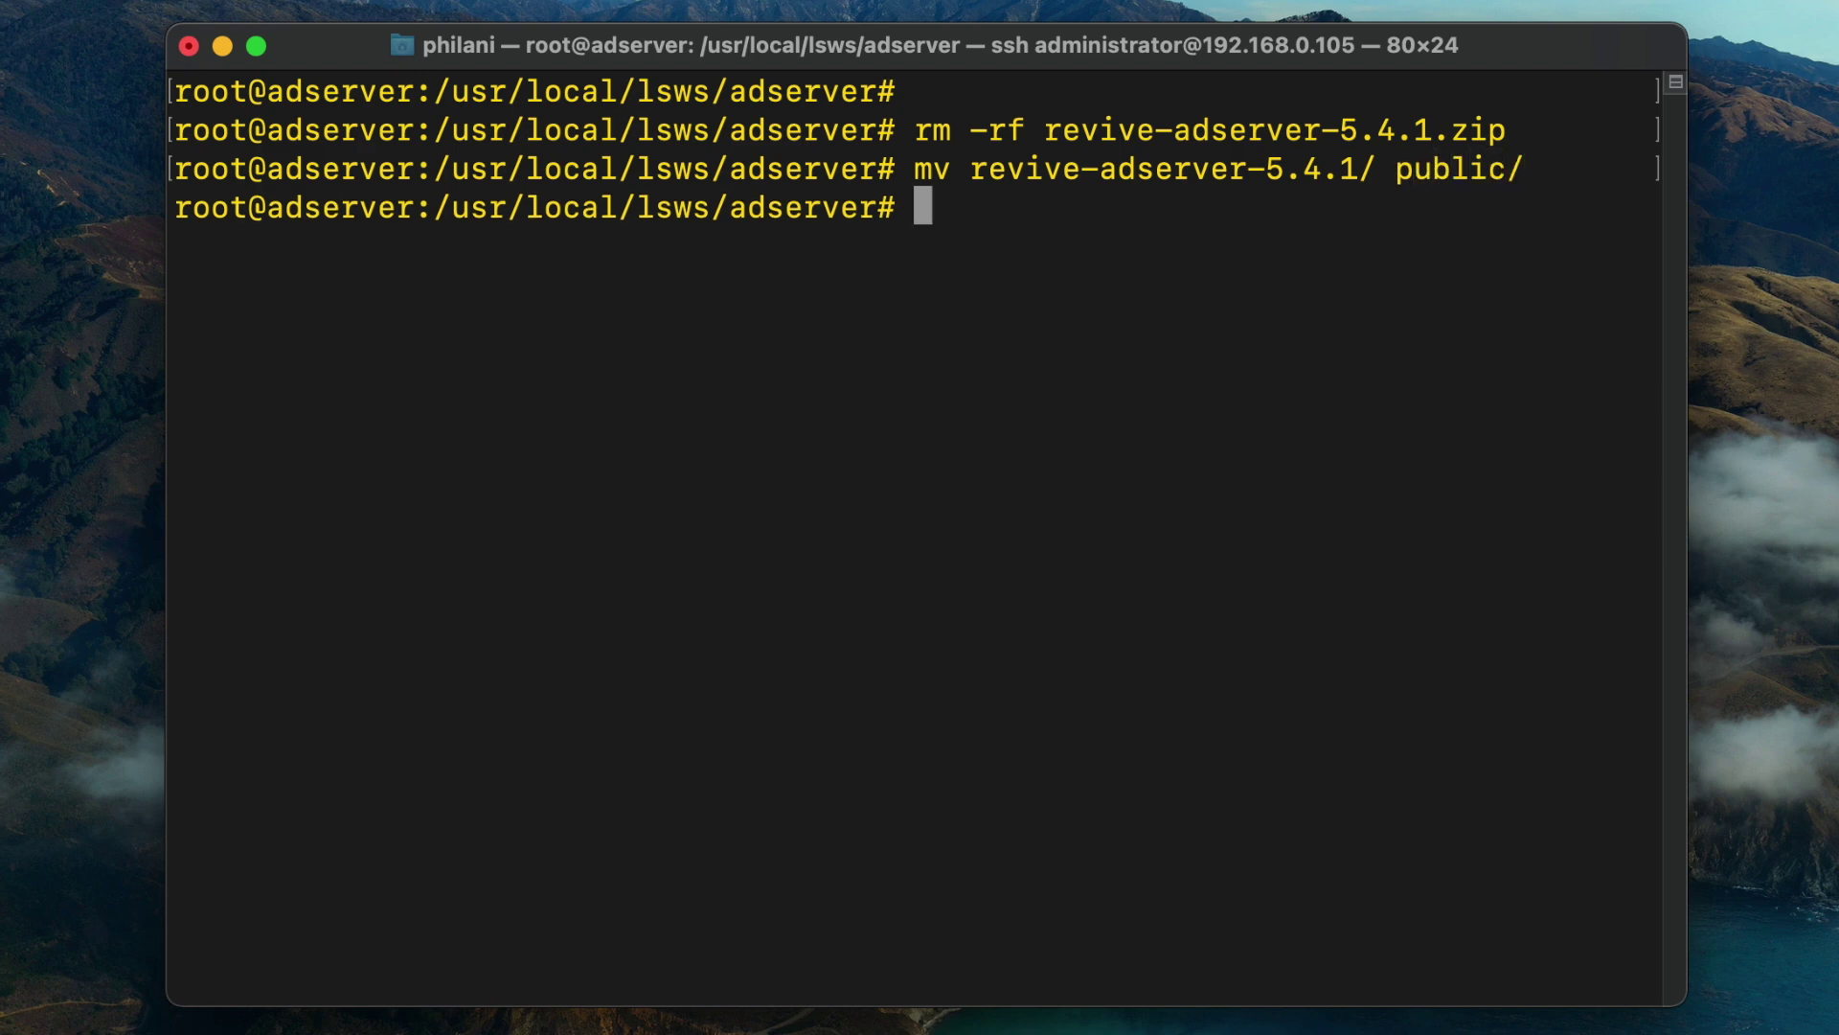
pyautogui.write('ls -l')
pyautogui.press('Return')
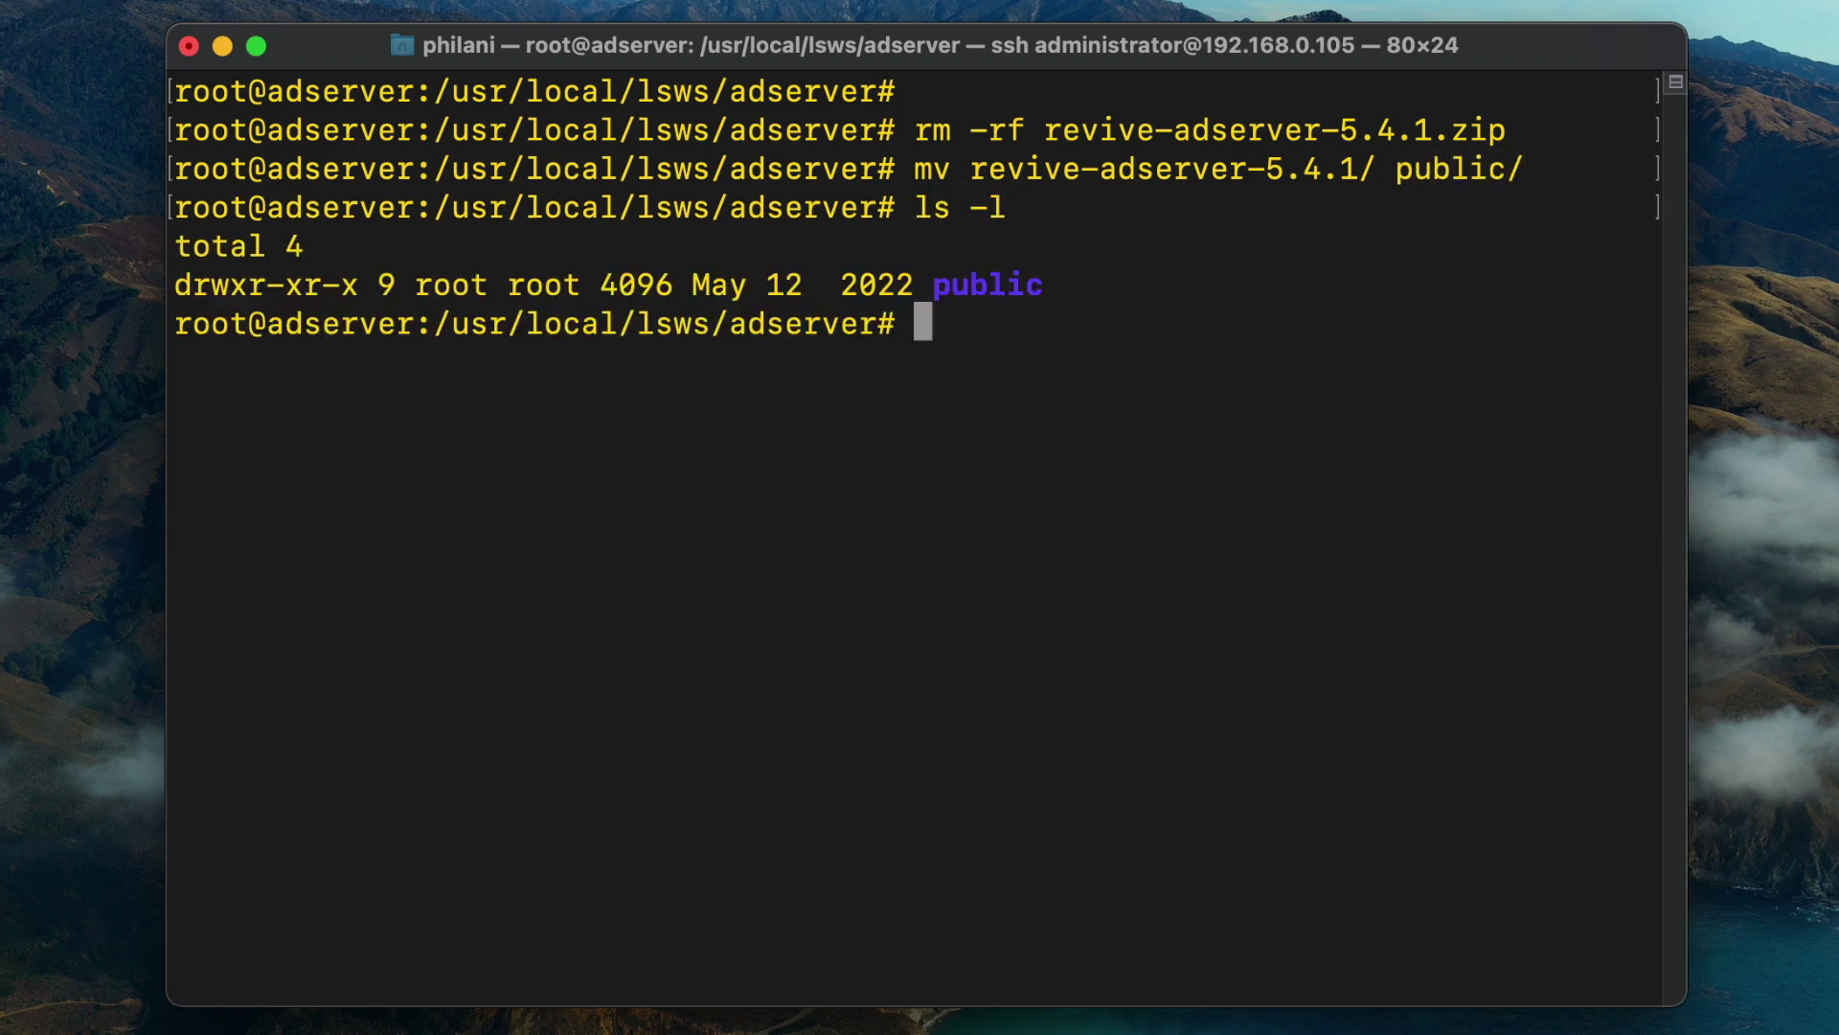
# Step: Move into public/ and list its contents in detail, checking that index.php is there
pyautogui.write('cd pub')
pyautogui.press('Tab')
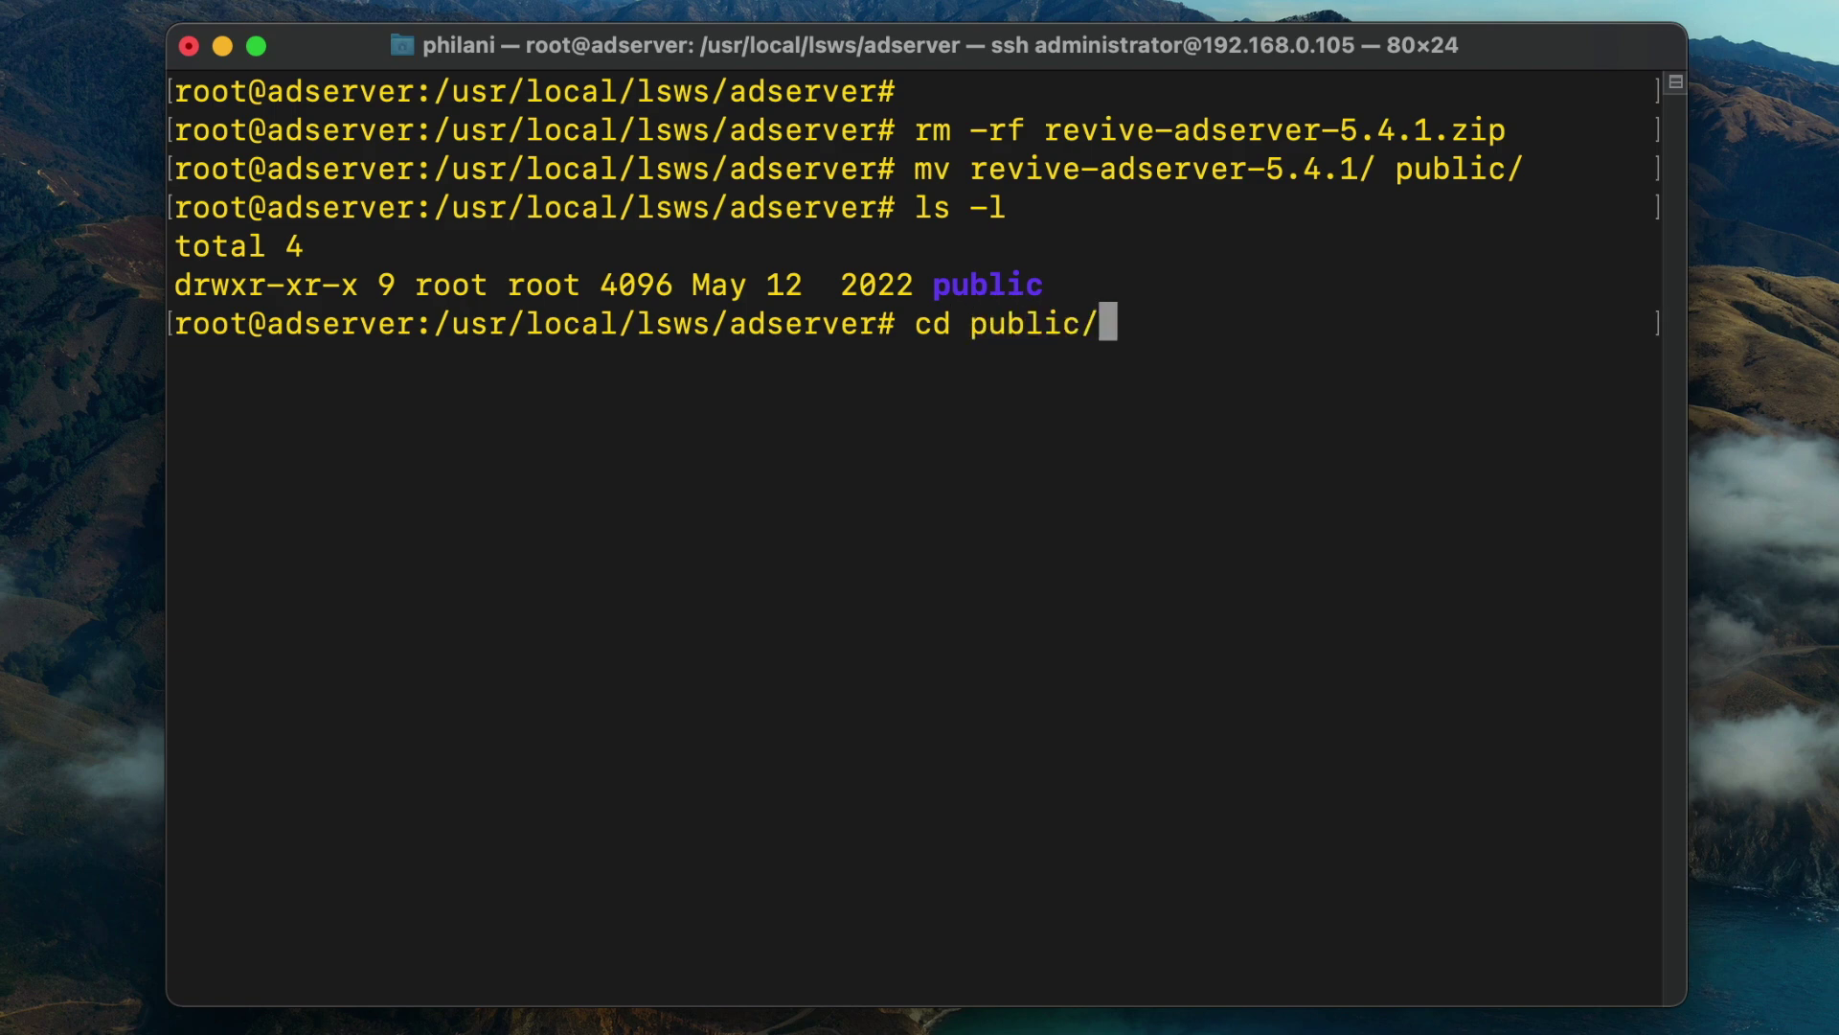
pyautogui.press('Return')
pyautogui.write('ls -l')
pyautogui.press('Return')
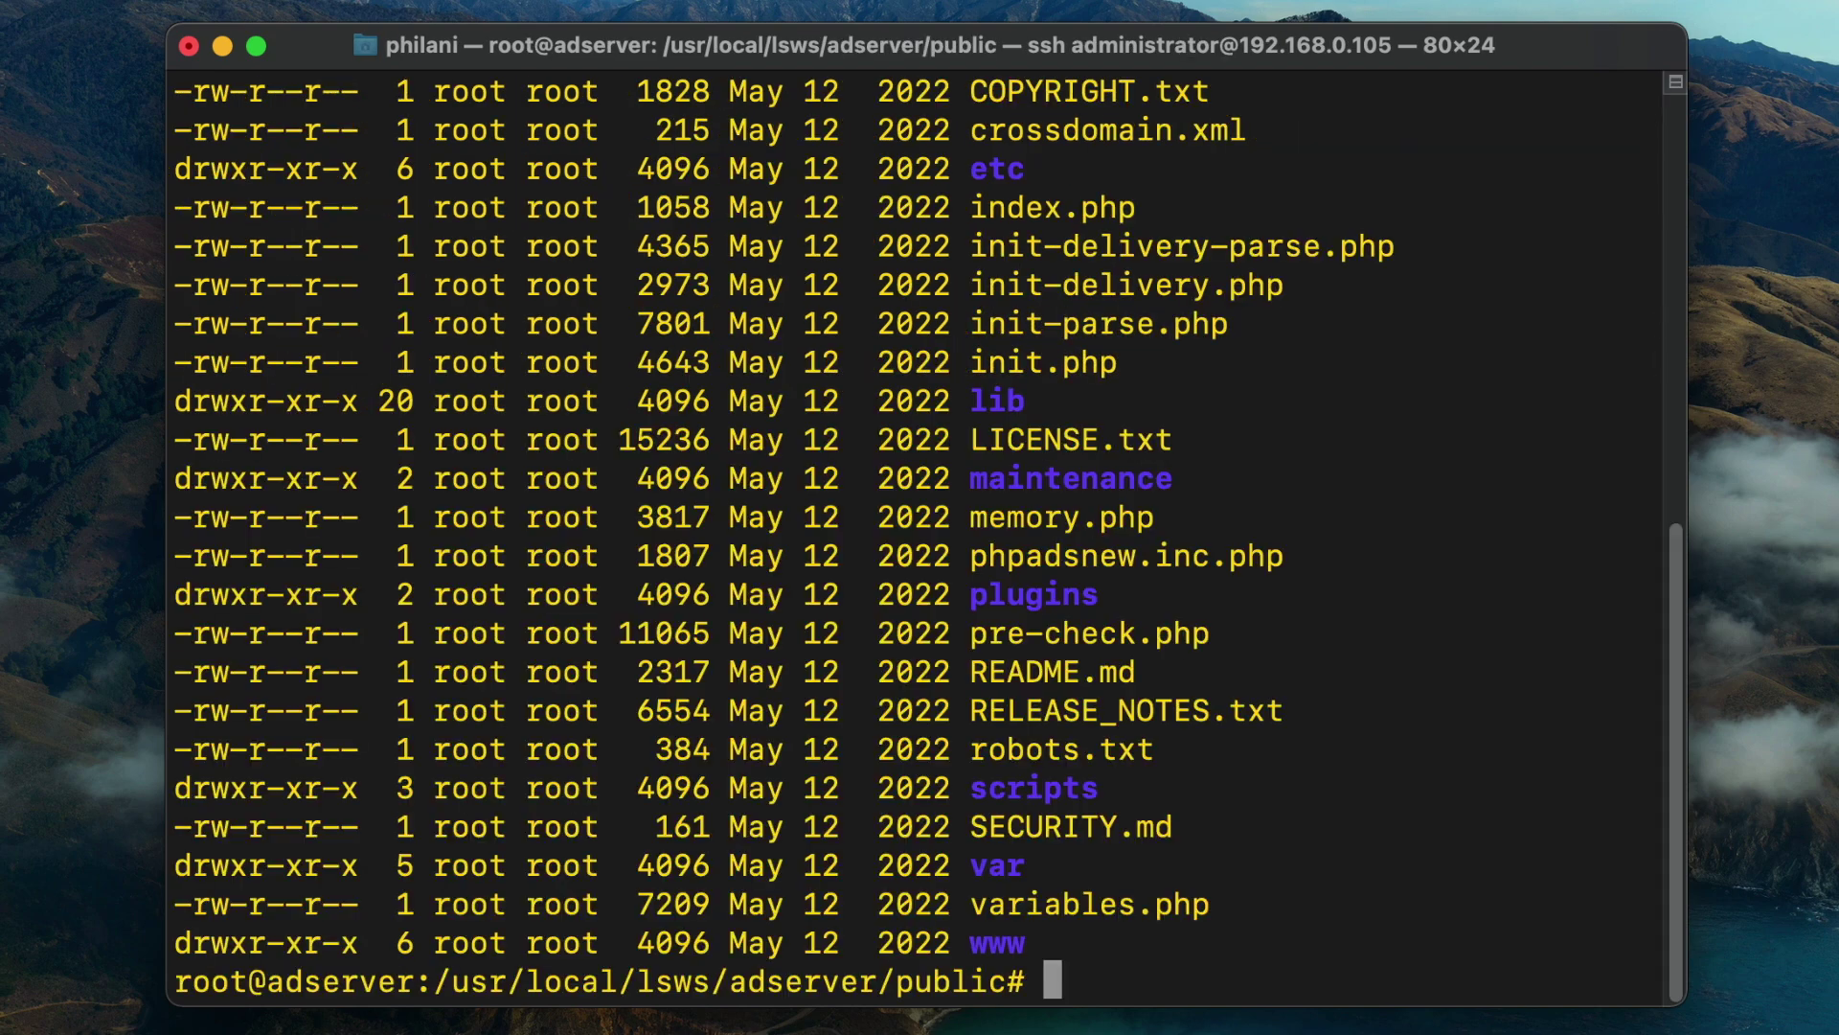
pyautogui.moveTo(1145, 207); pyautogui.dragTo(968, 220)
pyautogui.click(1302, 526)
pyautogui.write('clear')
pyautogui.press('Return')
pyautogui.press('Return')
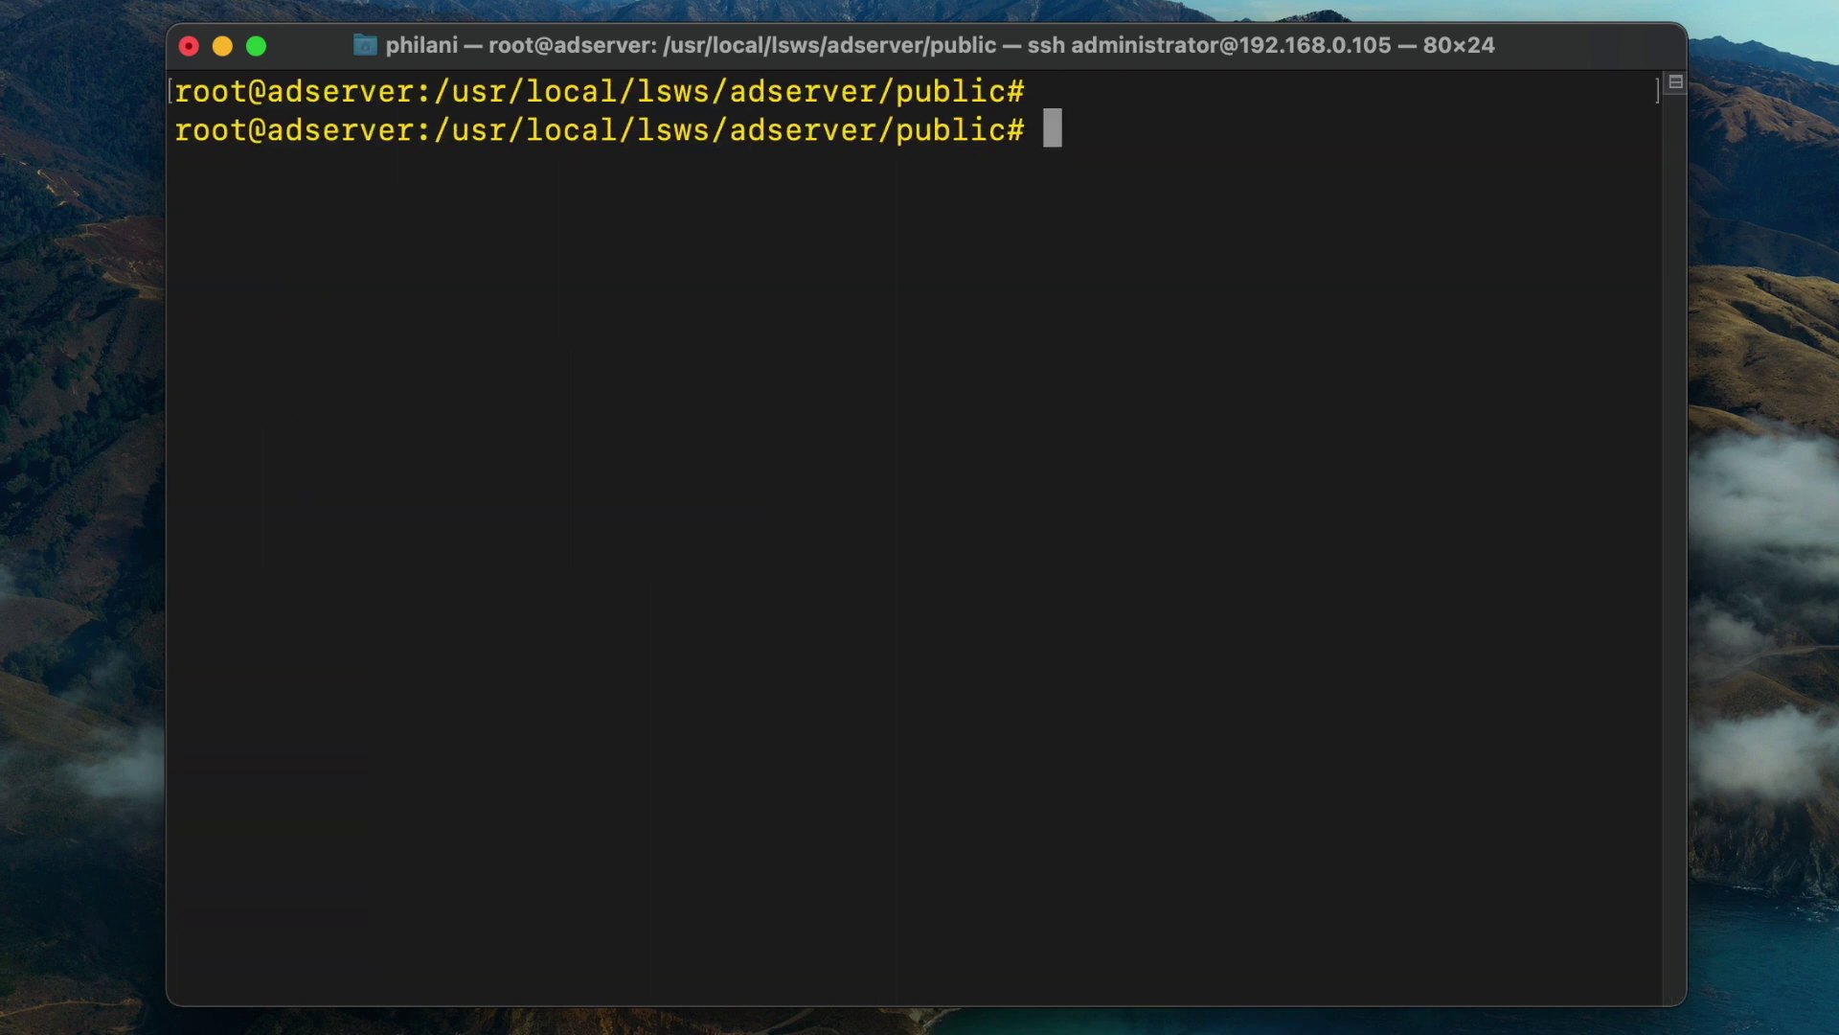
# Step: From the adserver folder, recursively give ownership of public/ to nobody:nogroup
pyautogui.write('cd ..')
pyautogui.press('Return')
pyautogui.write('c')
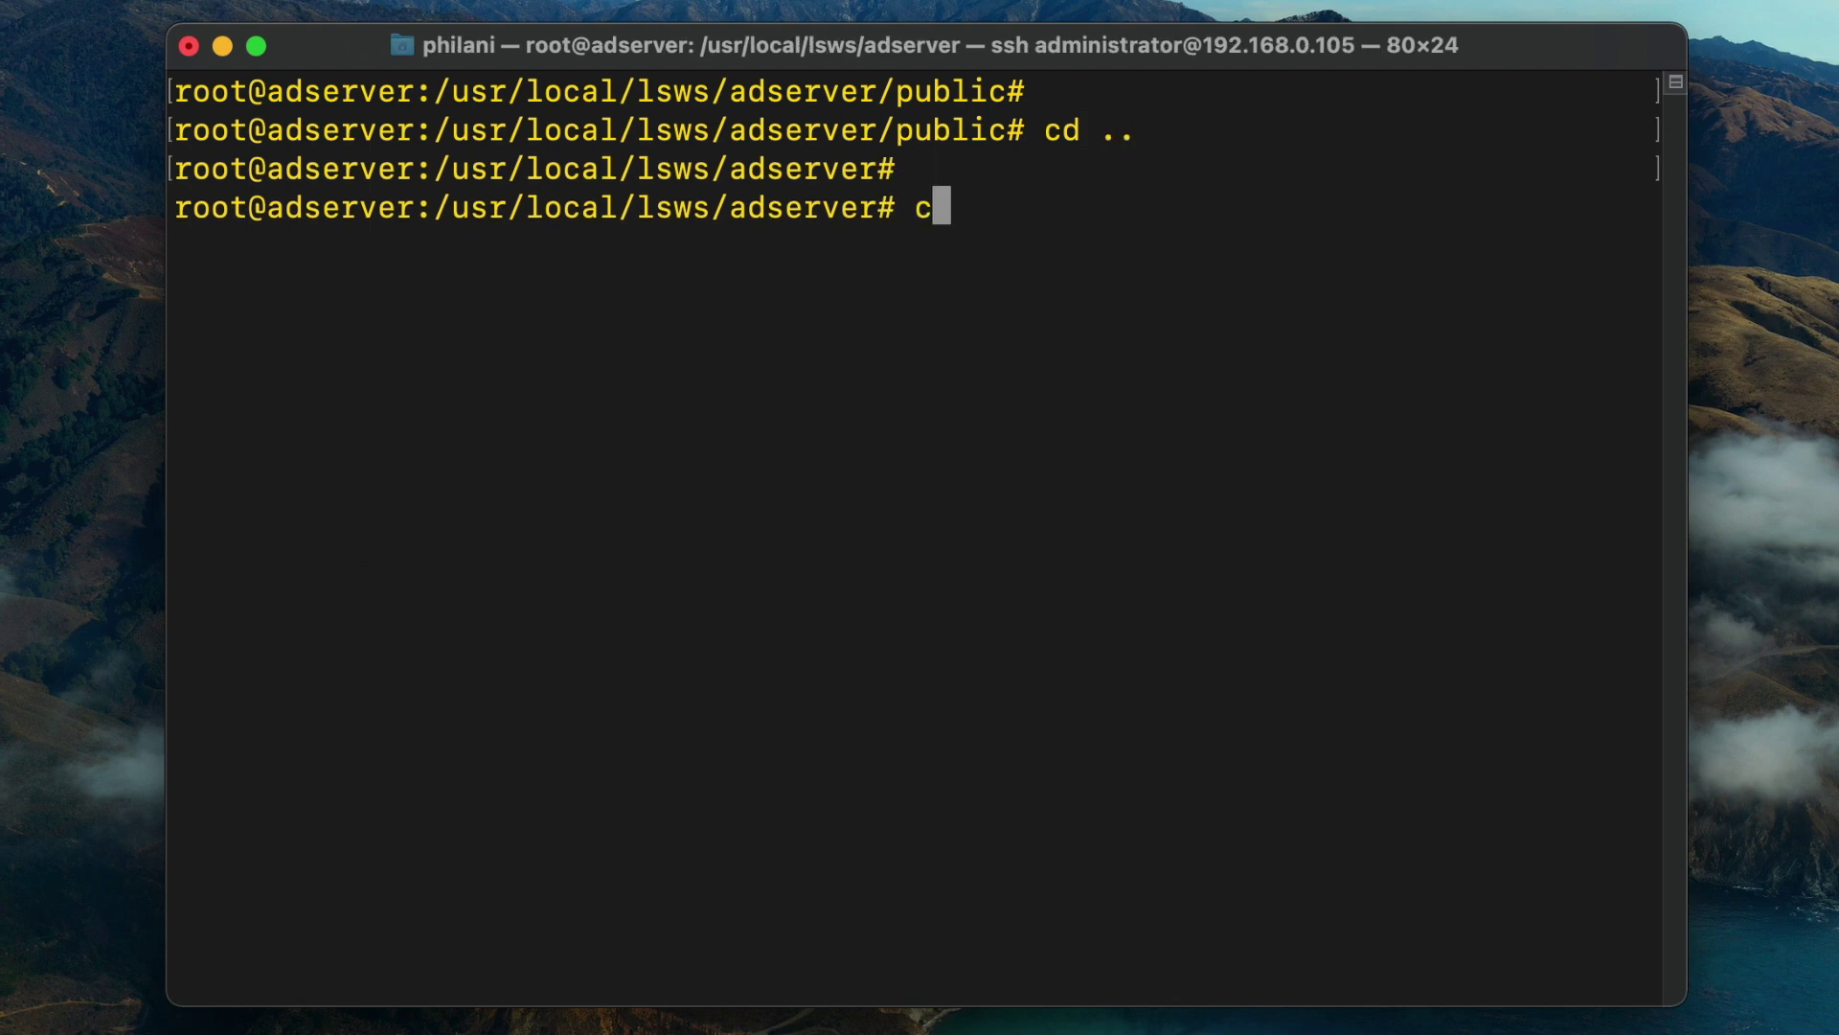
pyautogui.write('hown ')
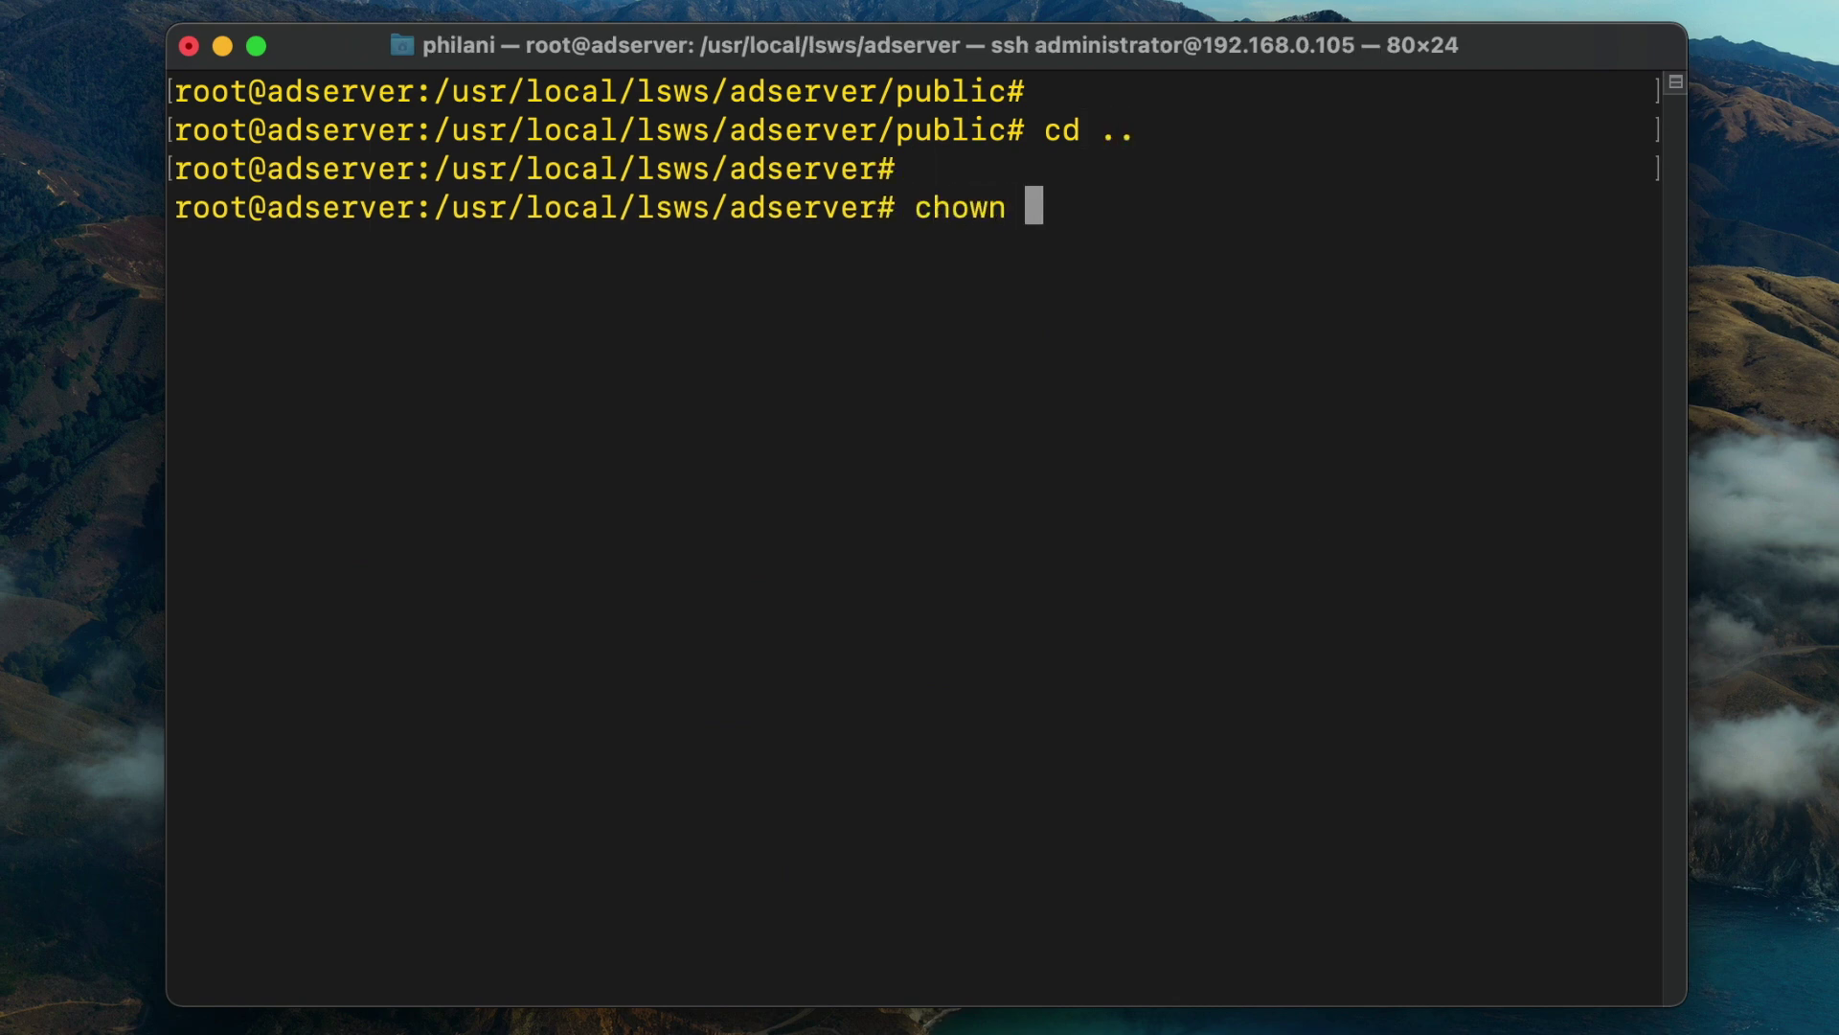
pyautogui.write('-R n')
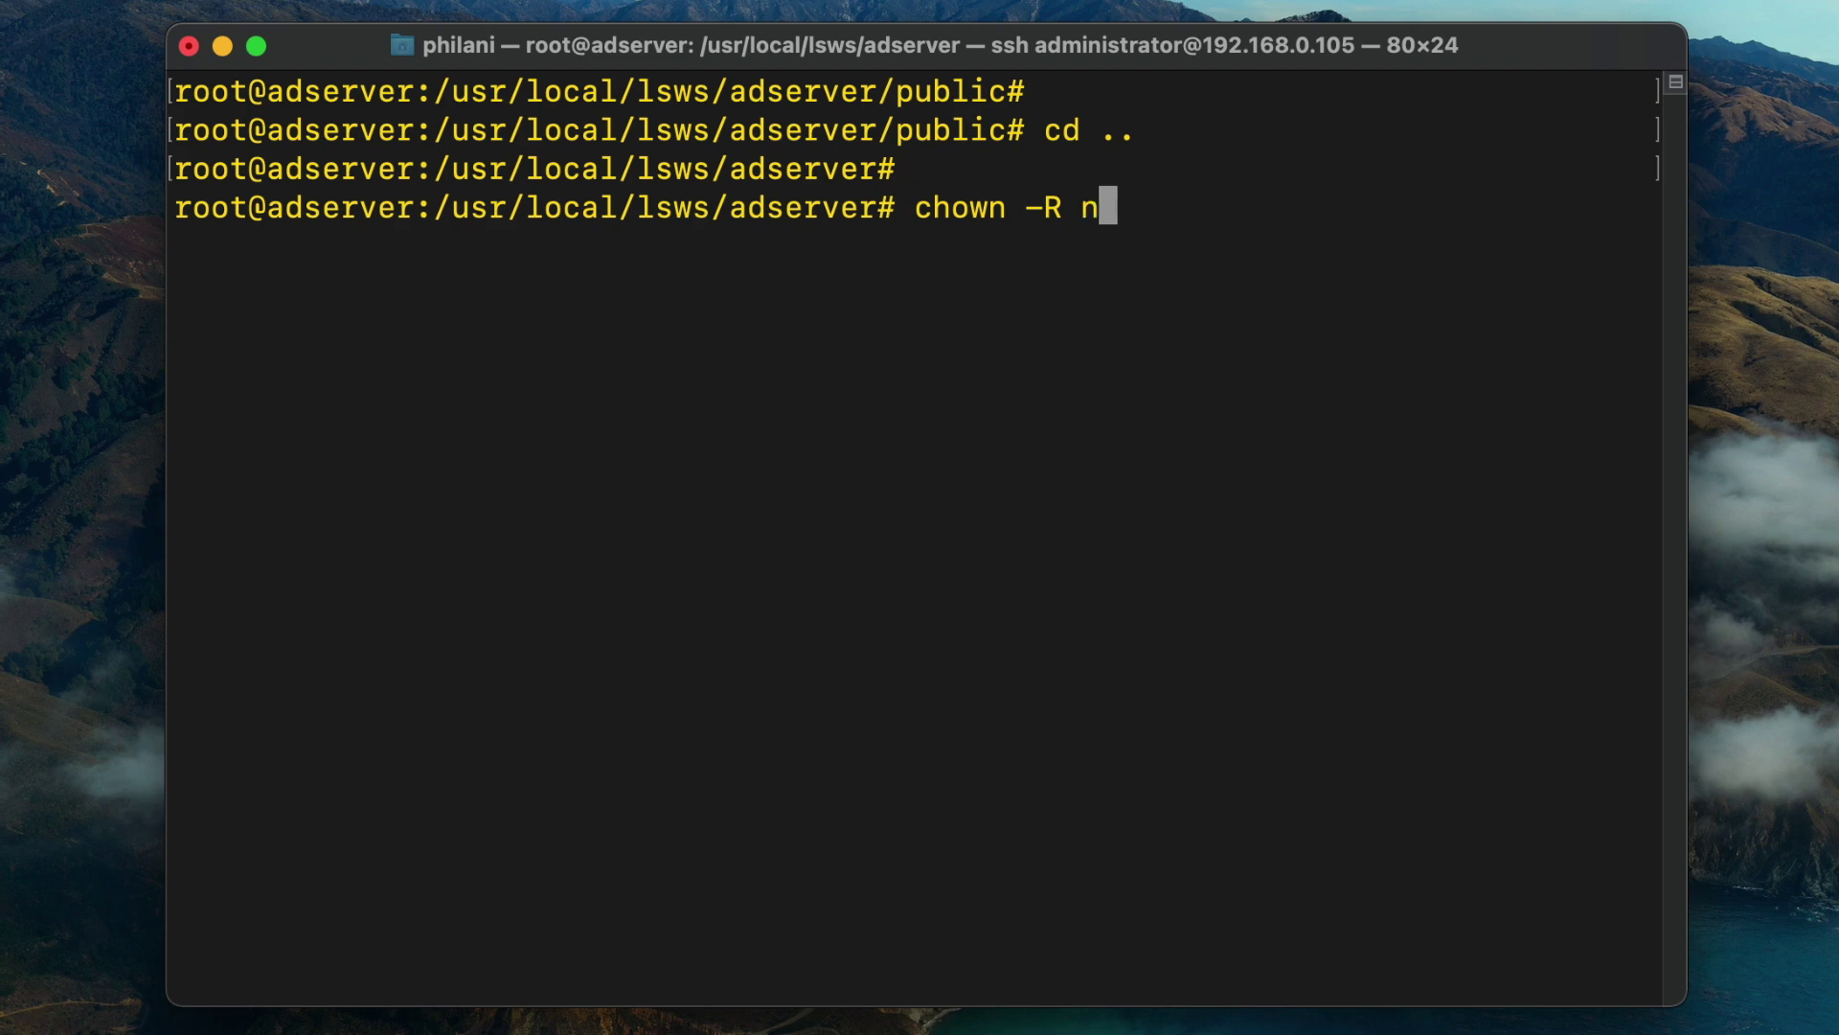
pyautogui.write('obody')
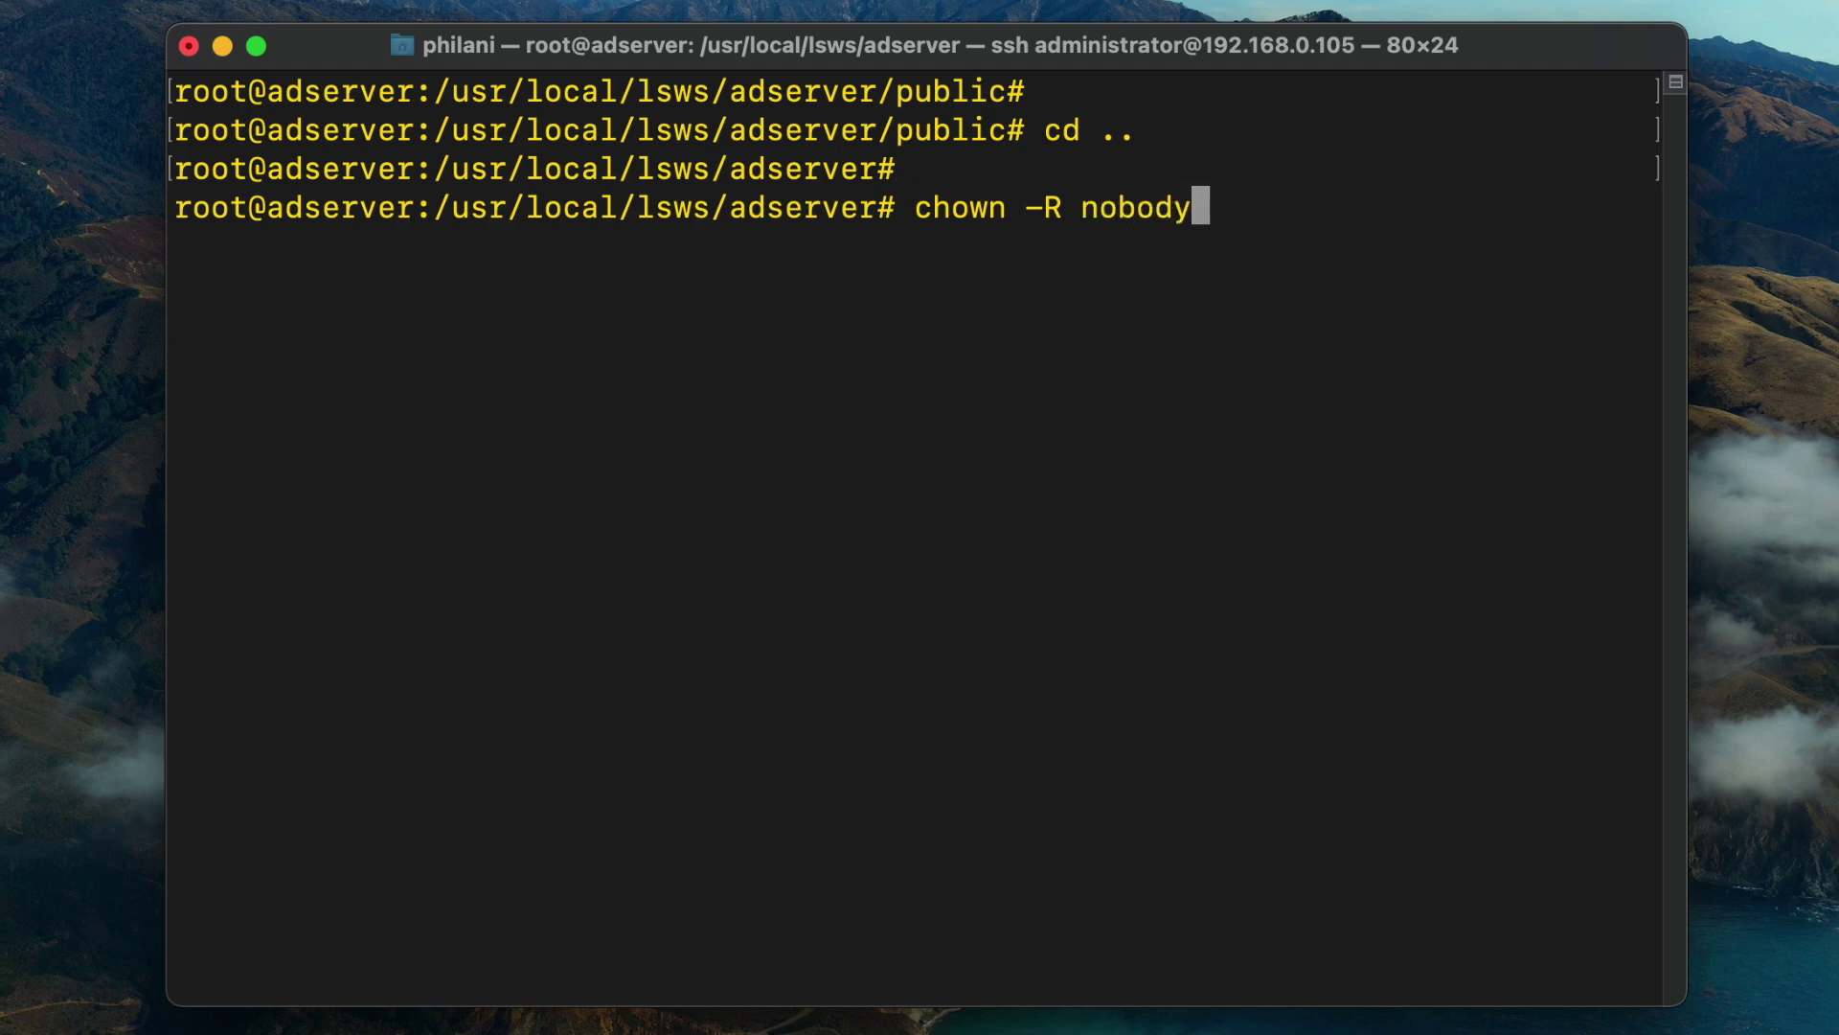
pyautogui.write(':nogr')
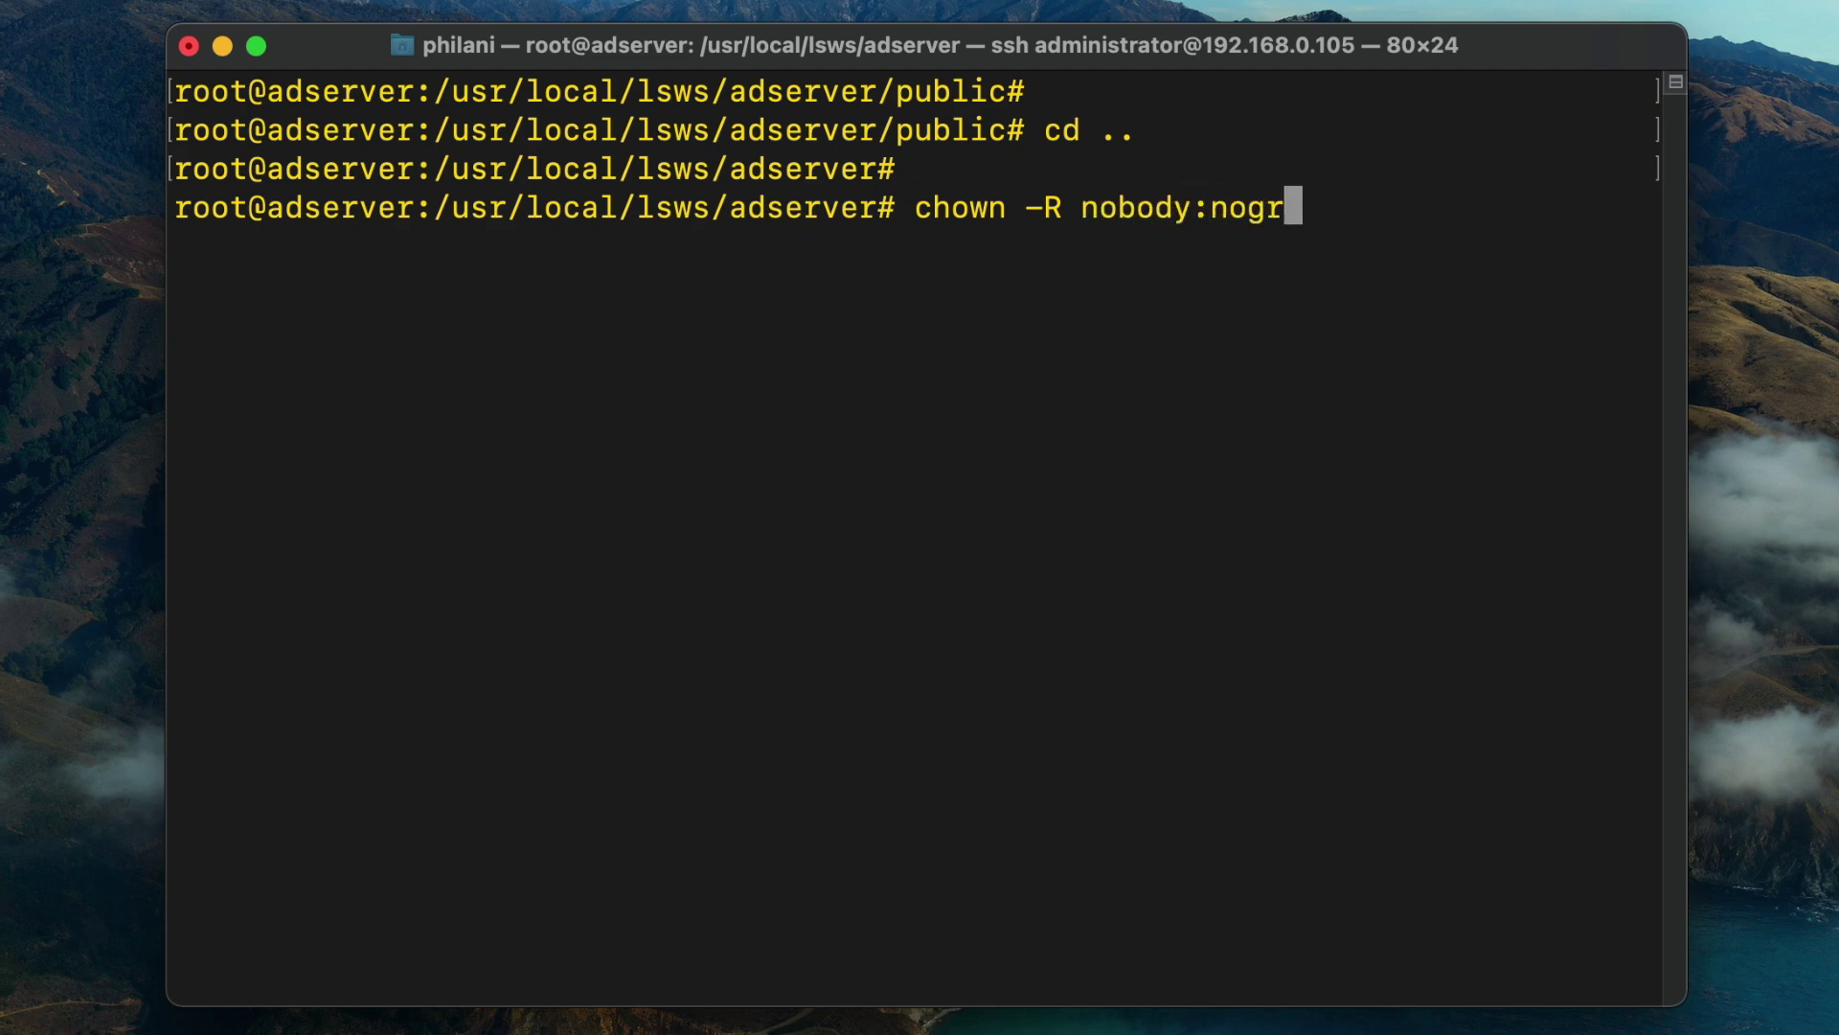
pyautogui.write('oup')
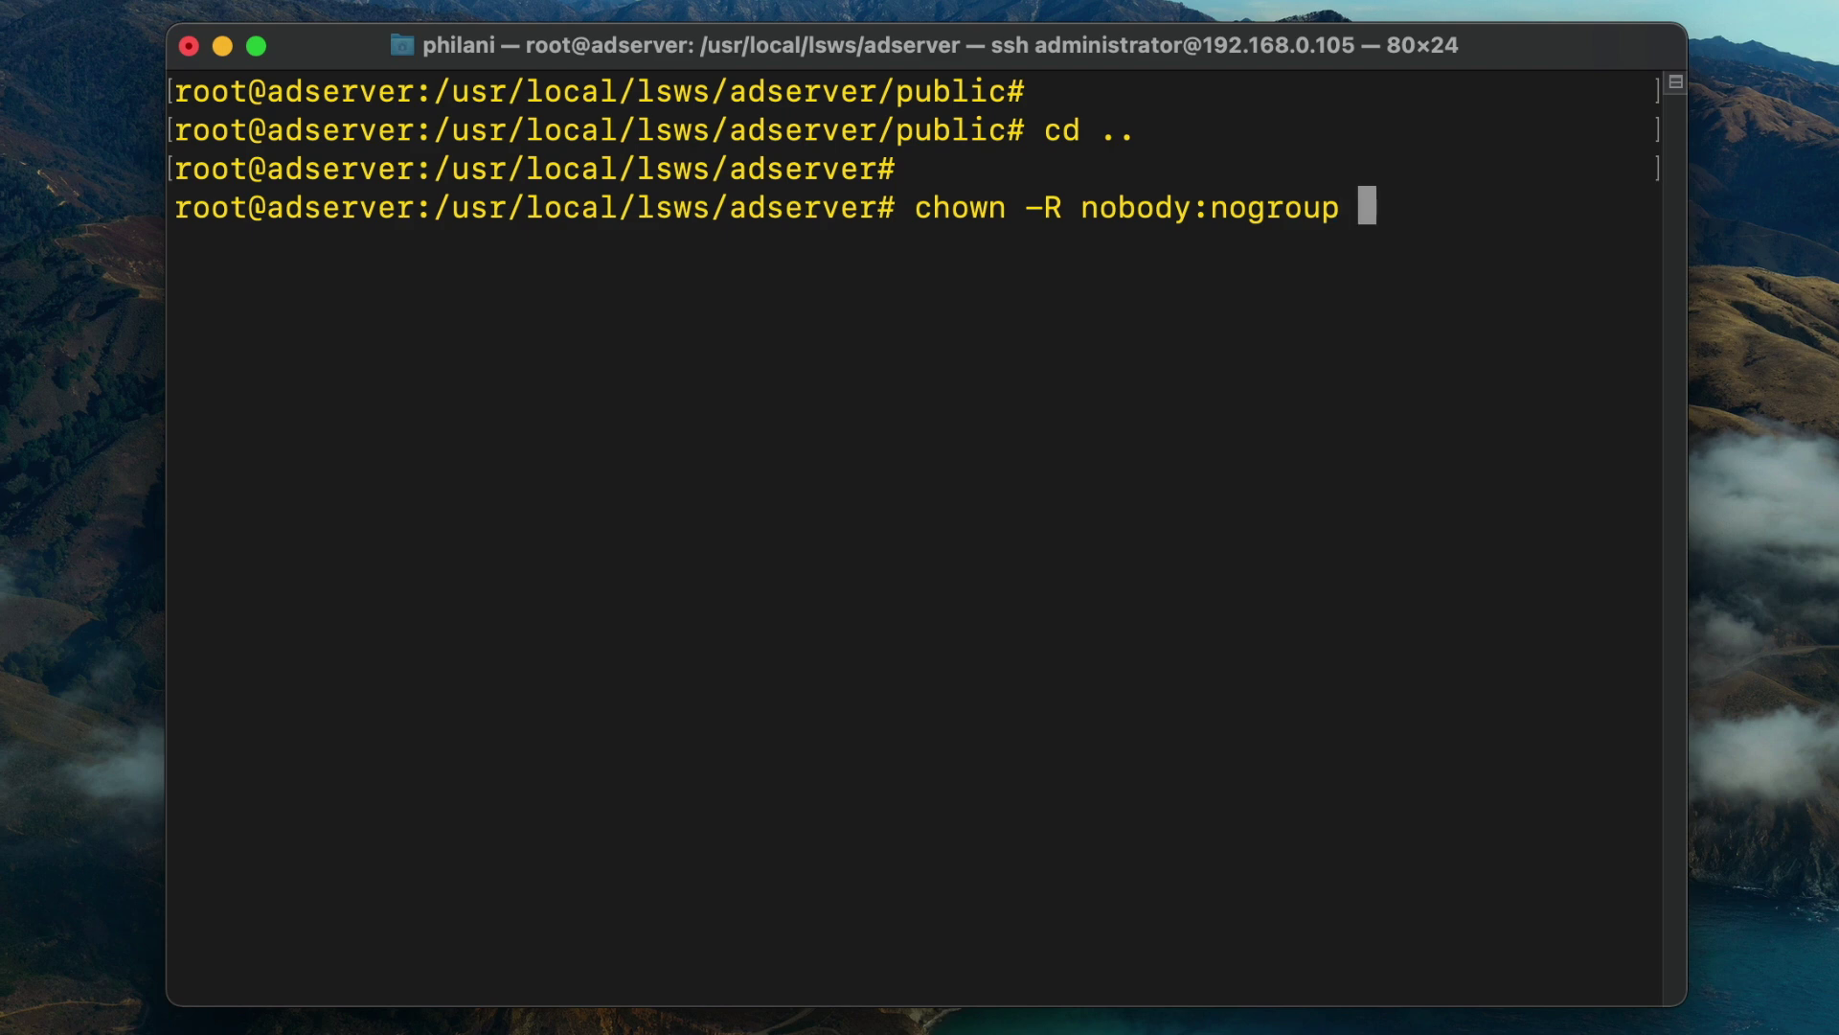
pyautogui.write(' p')
pyautogui.press('Tab')
pyautogui.press('Return')
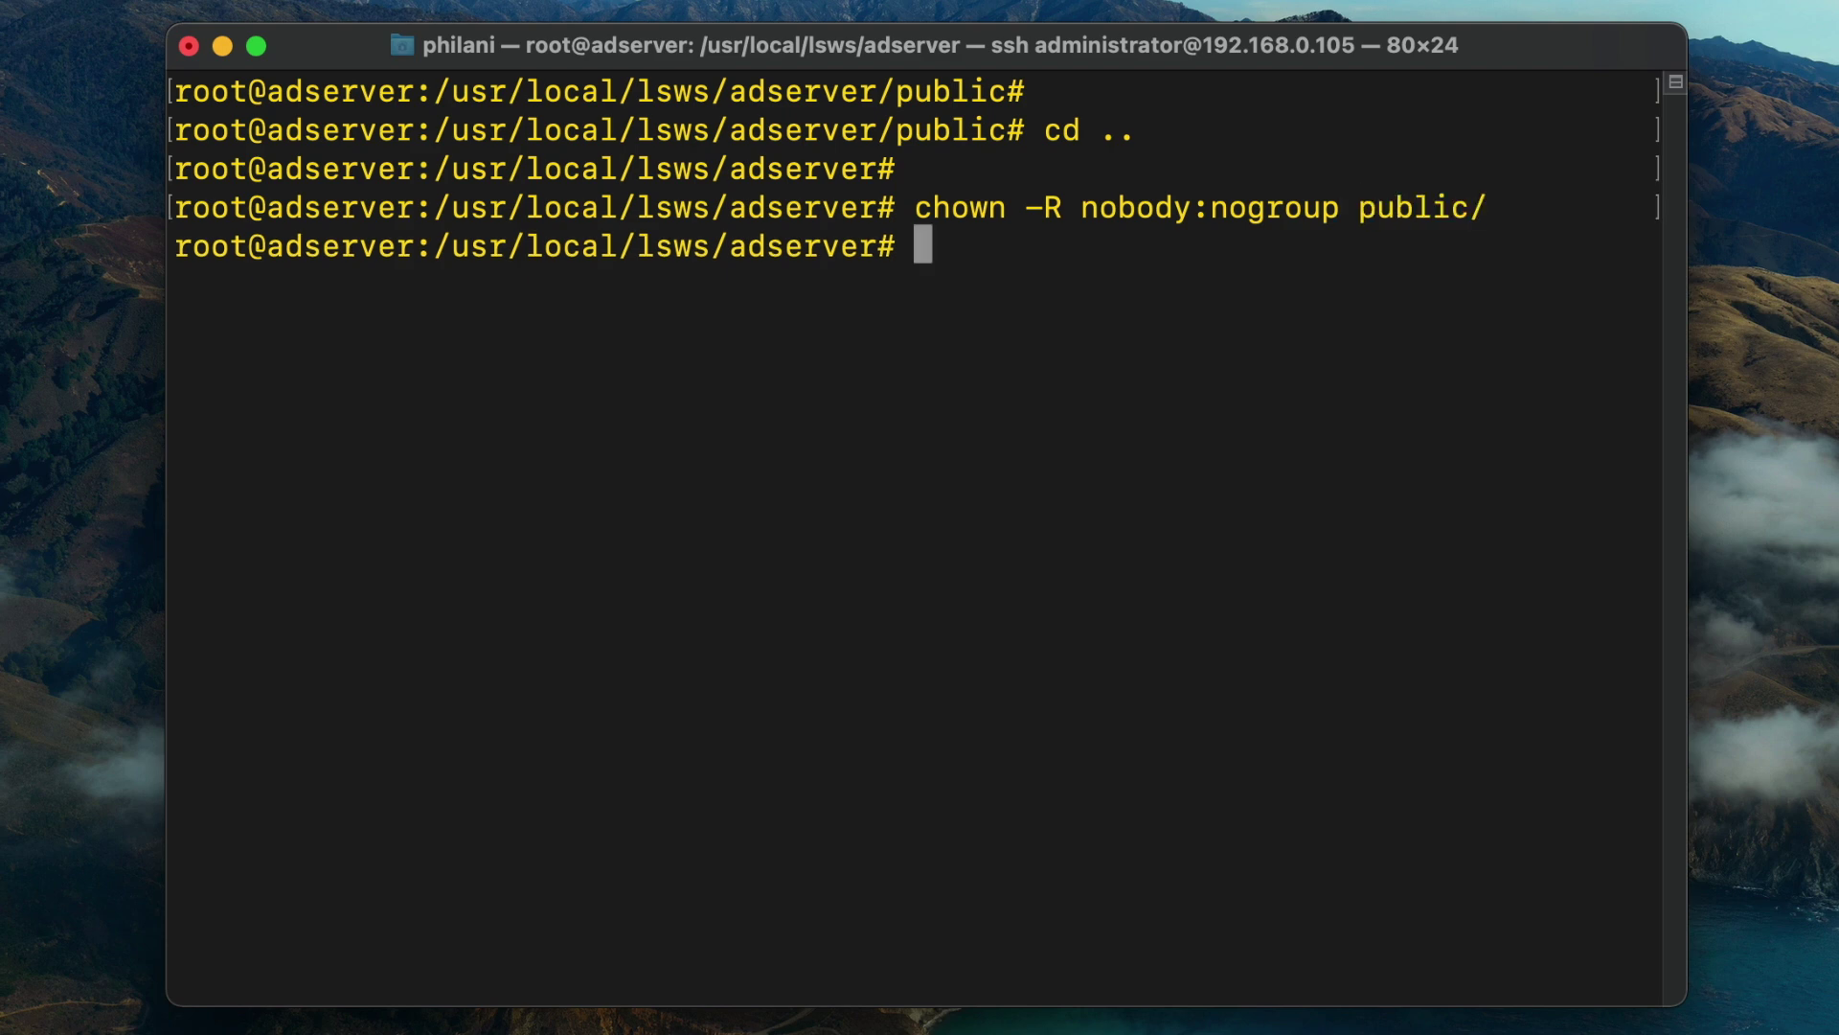
# Step: Recursively apply 755 permissions to public/, then start a root shell on the Mac with sudo su
pyautogui.write('chmo')
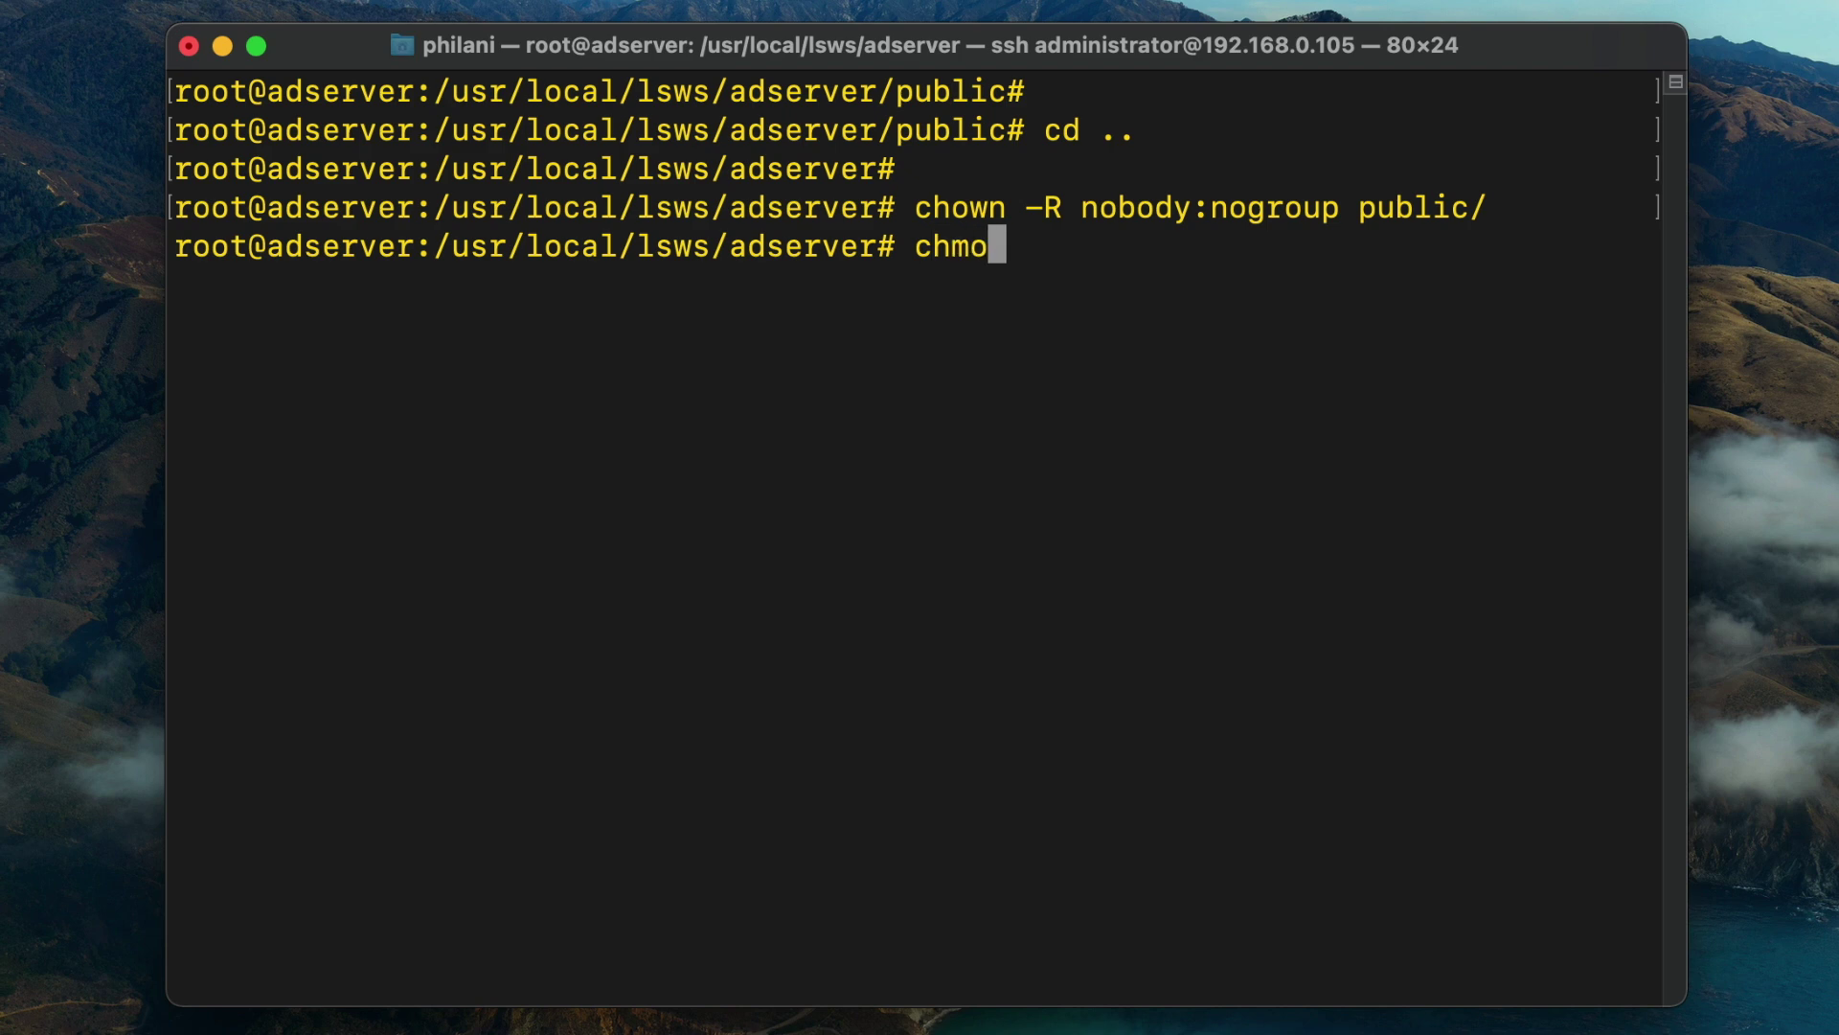
pyautogui.write('d -R 755 ')
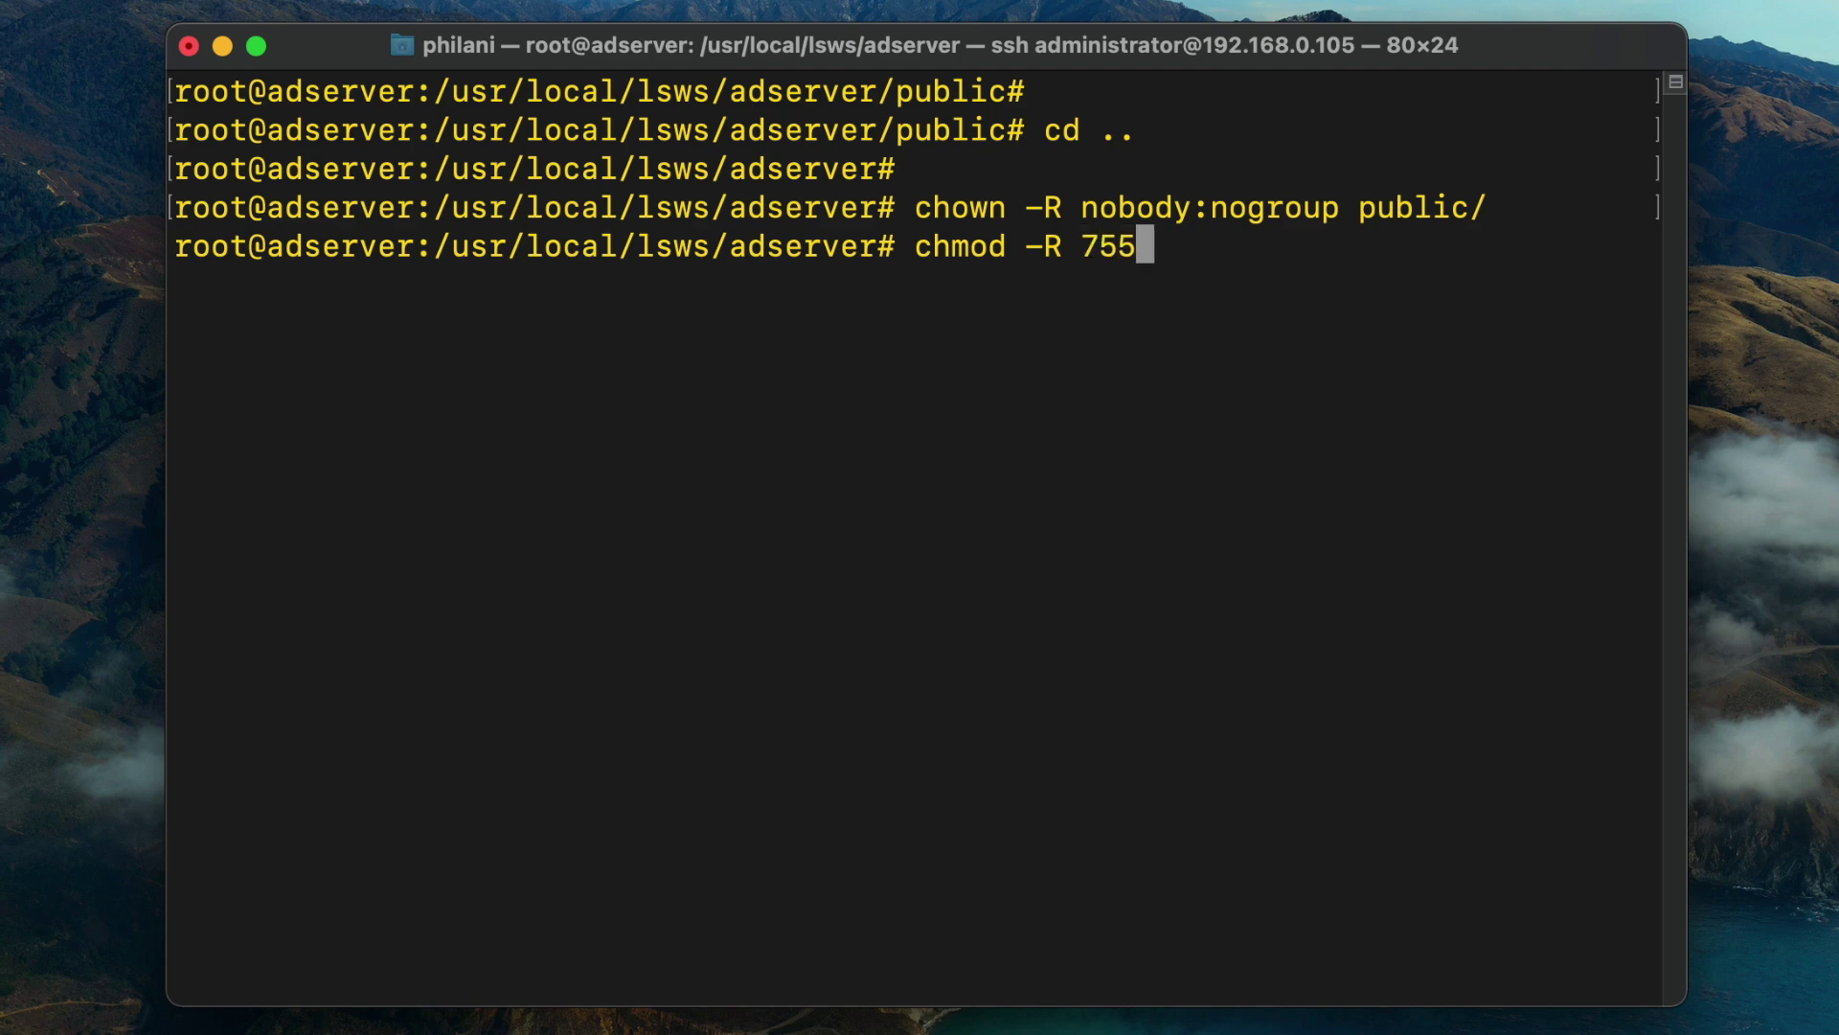
pyautogui.write('p')
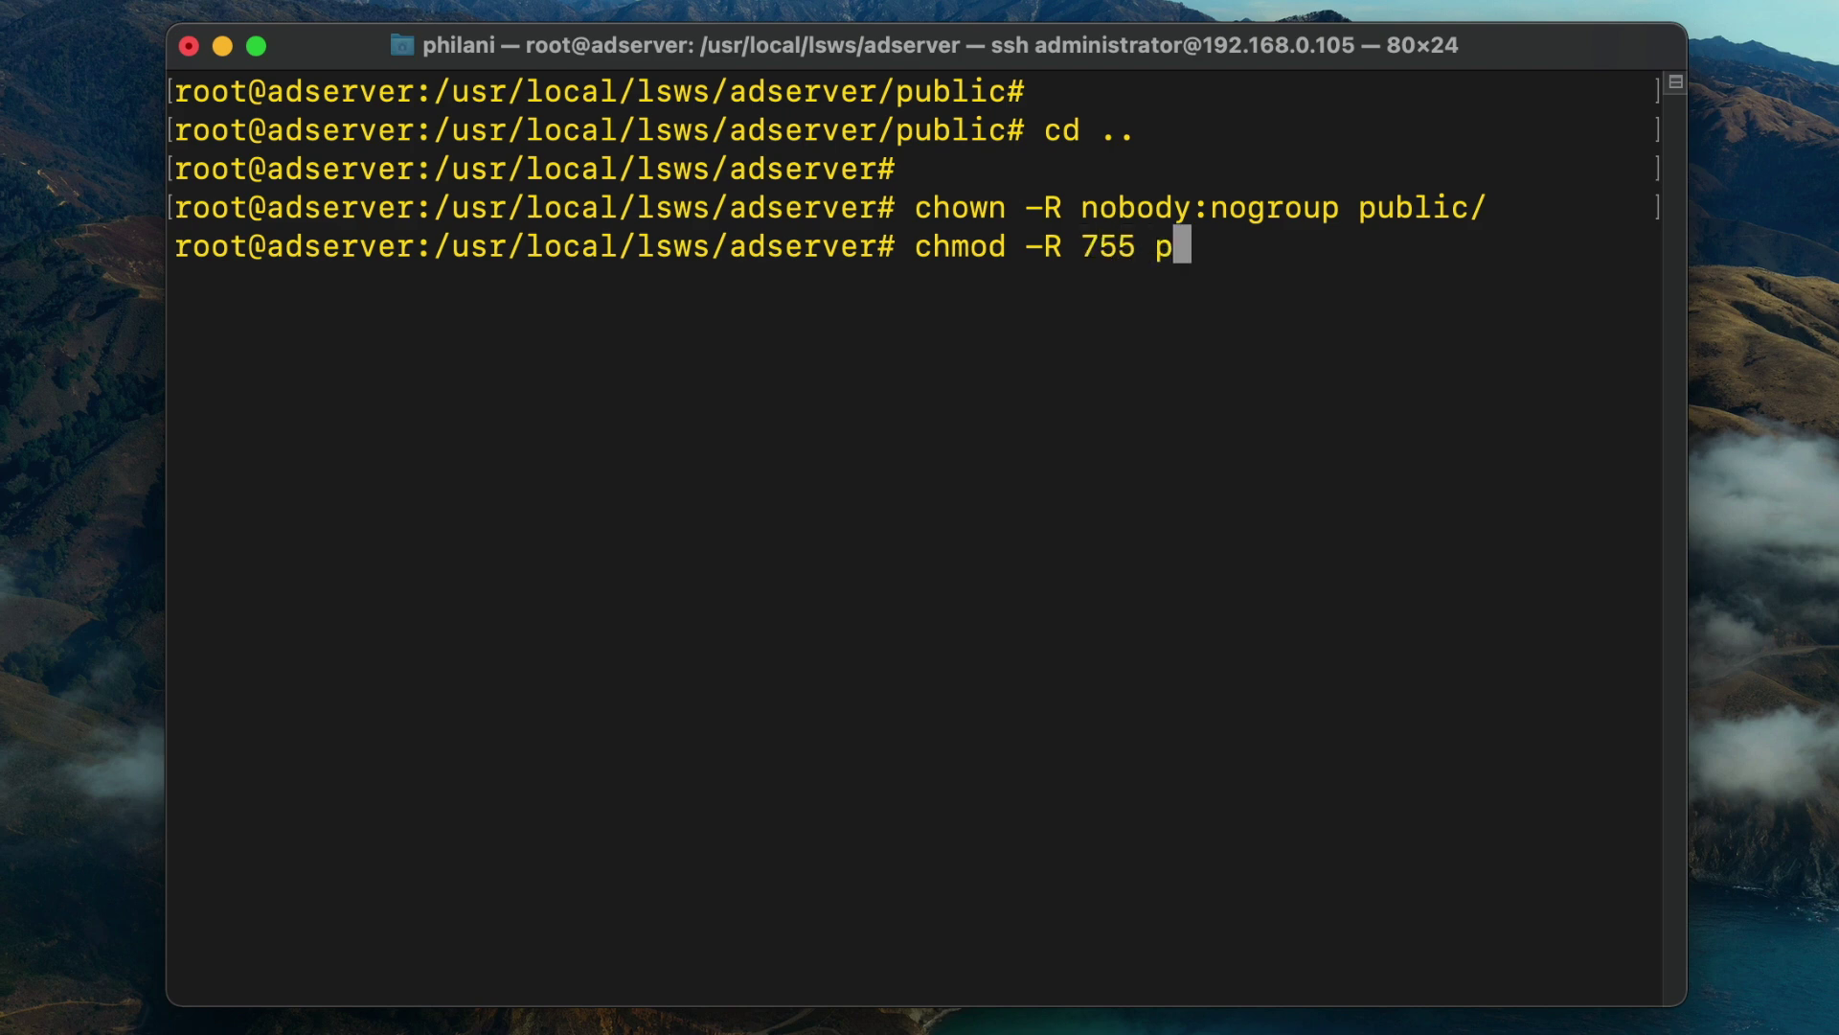
pyautogui.press('Tab')
pyautogui.press('Return')
pyautogui.press('Return')
pyautogui.press('Return')
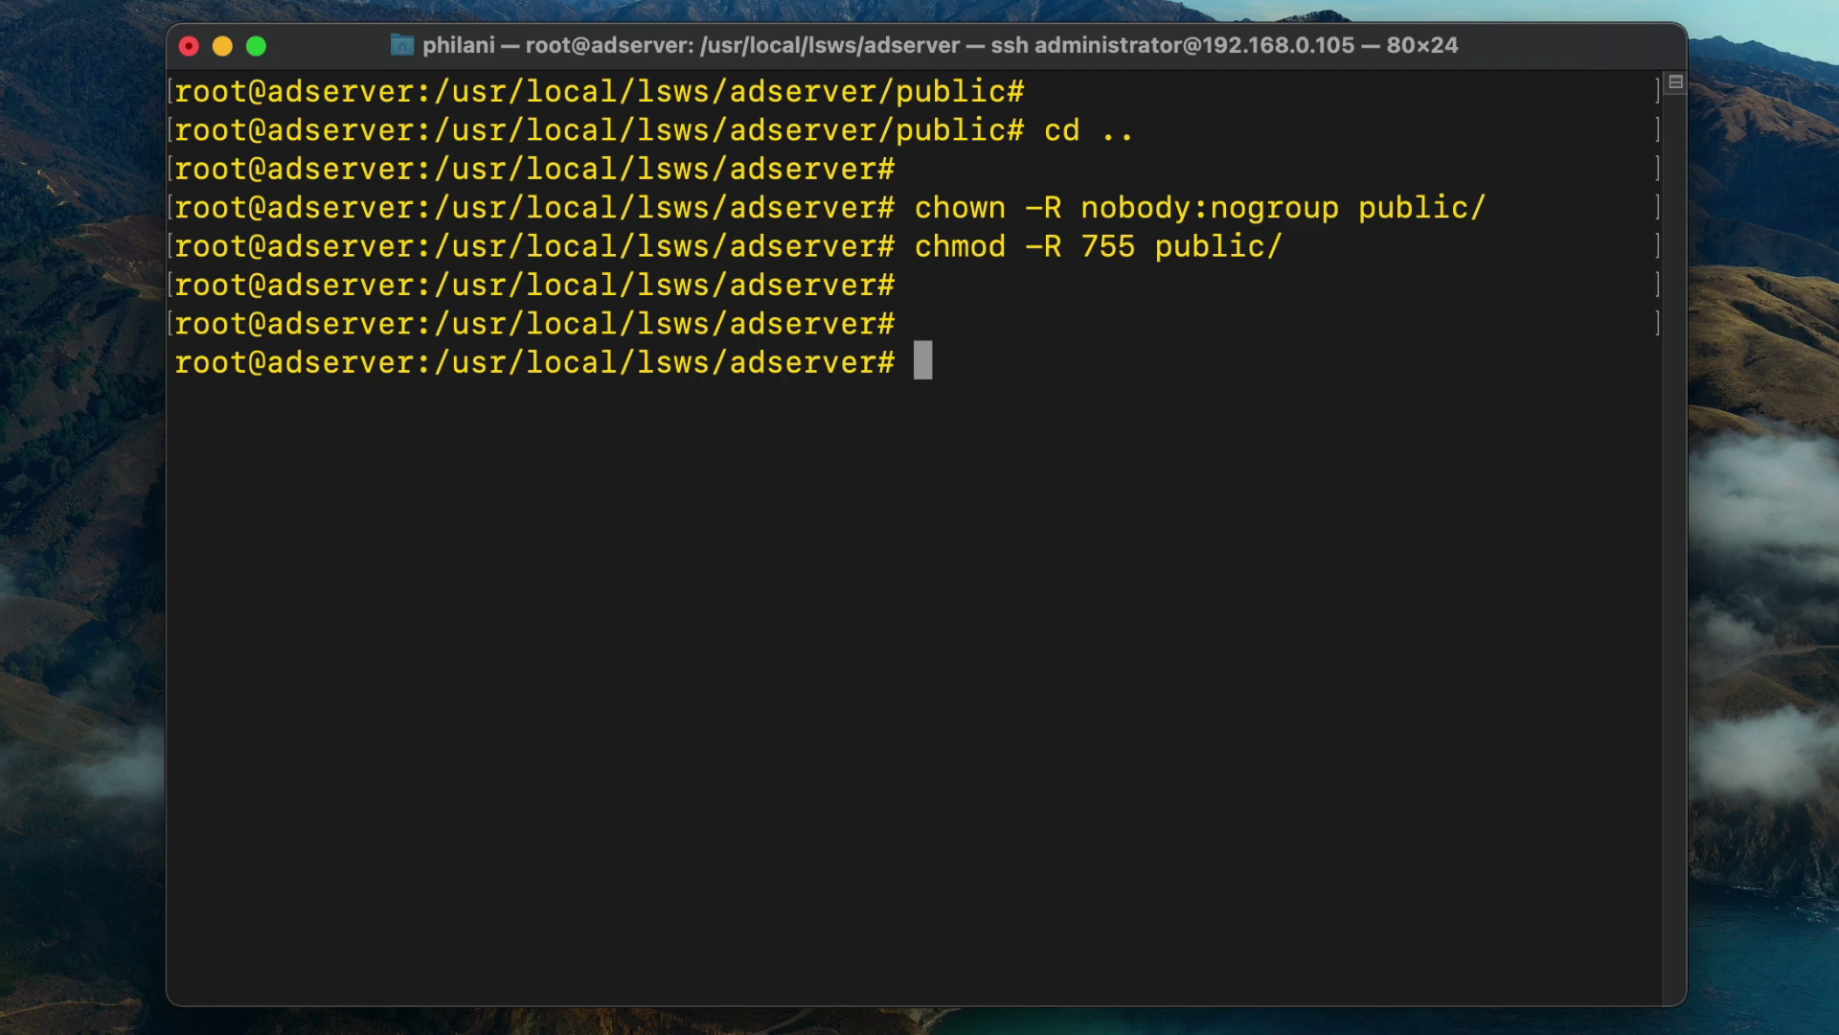
pyautogui.write('sudo su')
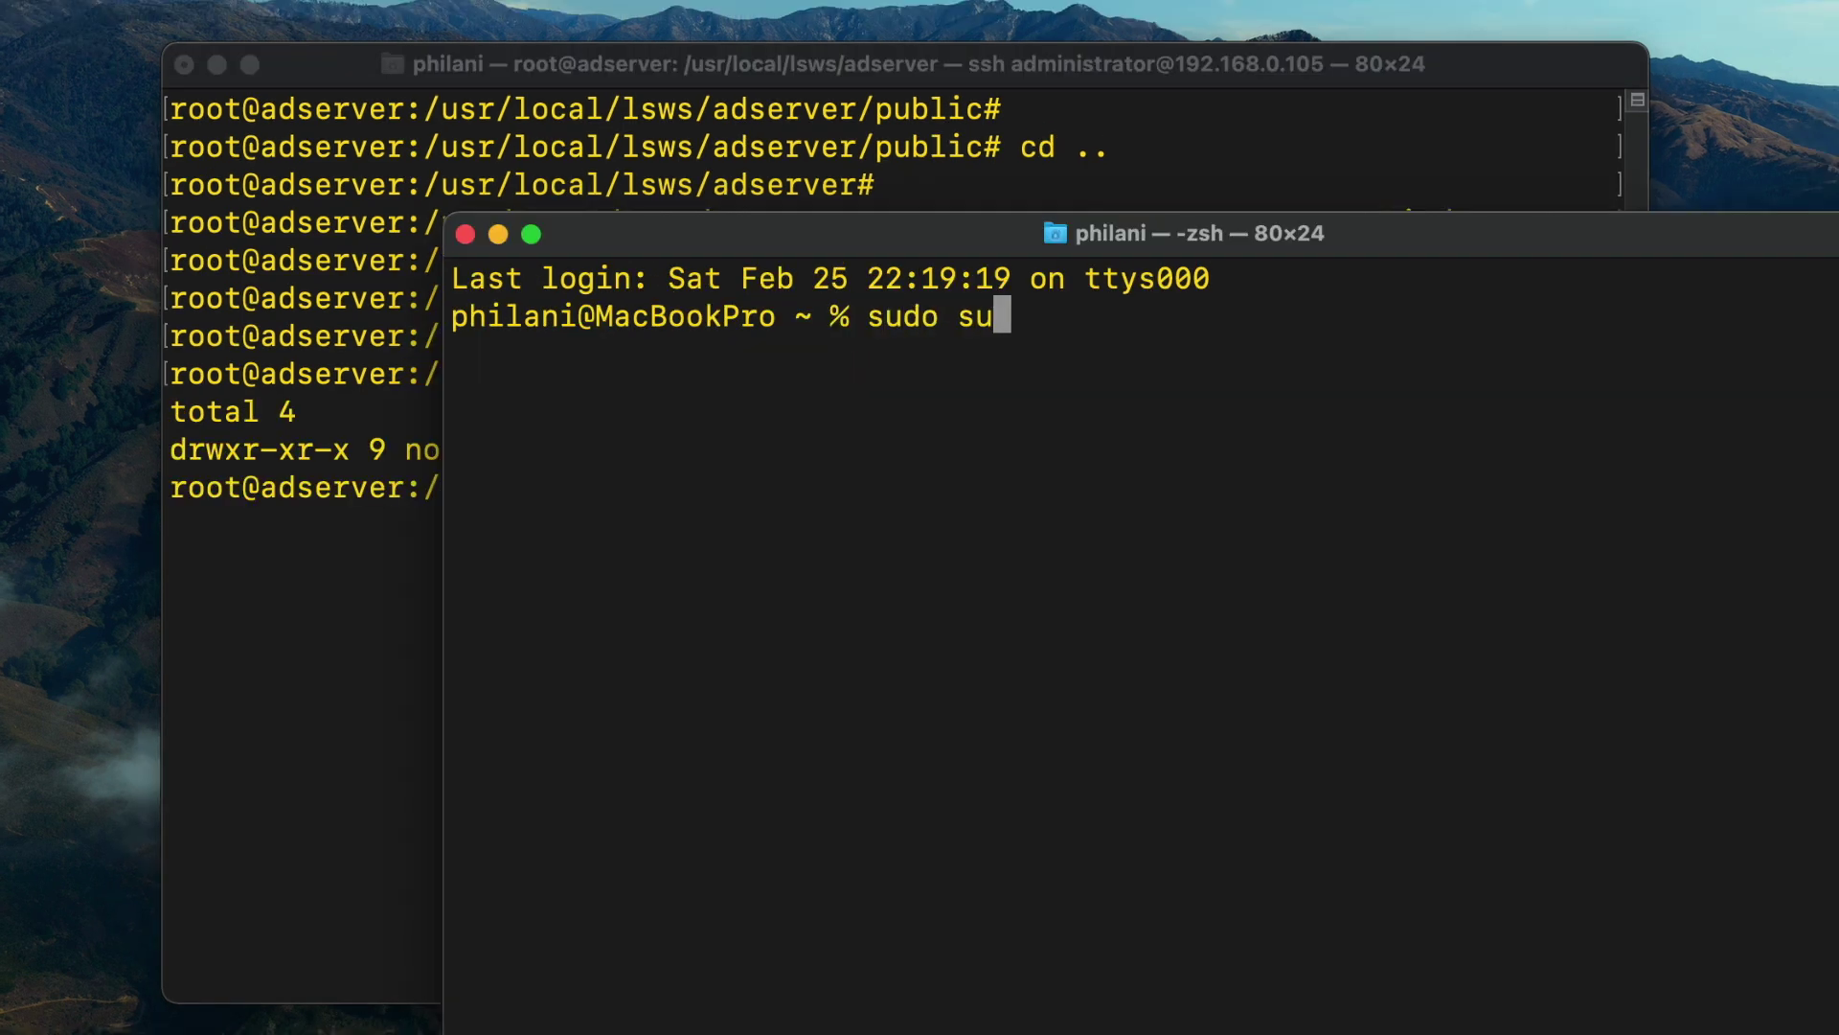
pyautogui.press('Return')
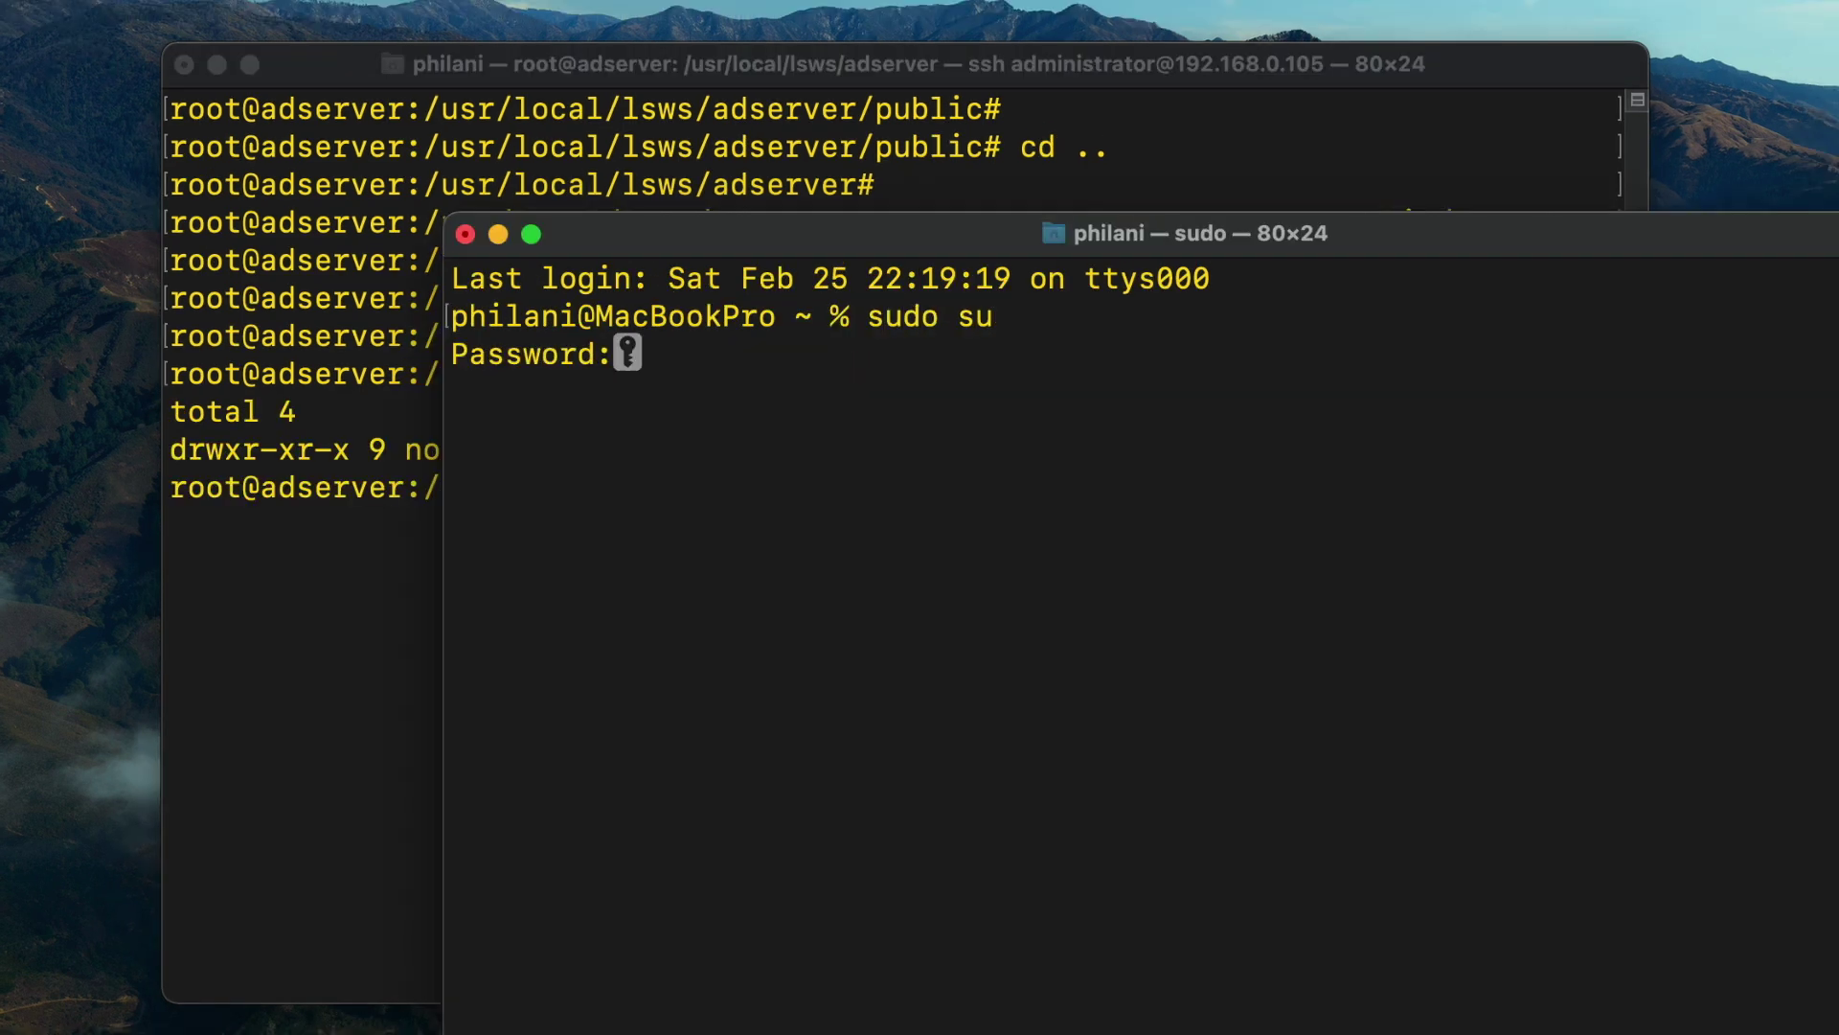
# Step: As root, open /etc/hosts in nano and add a line mapping 192.168.0.105 to adserver.local
pyautogui.press('Return')
pyautogui.press('Return')
pyautogui.write('na')
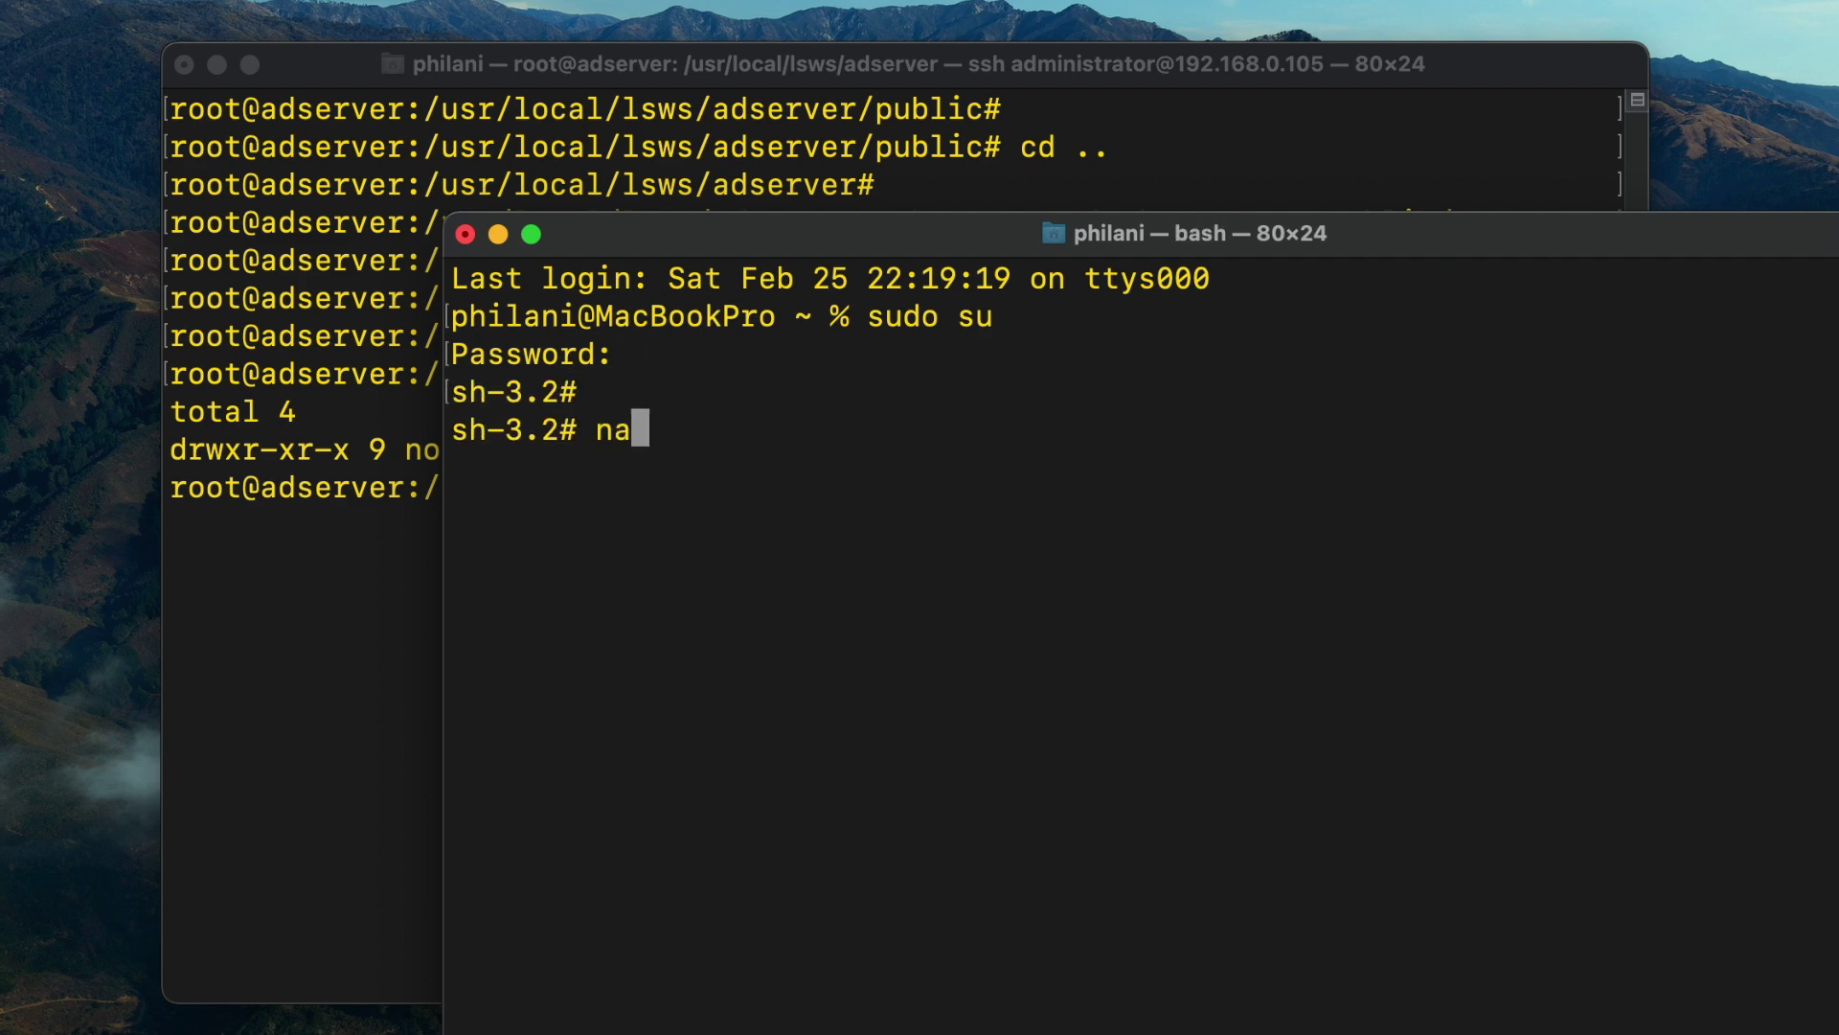
pyautogui.write('no /etc')
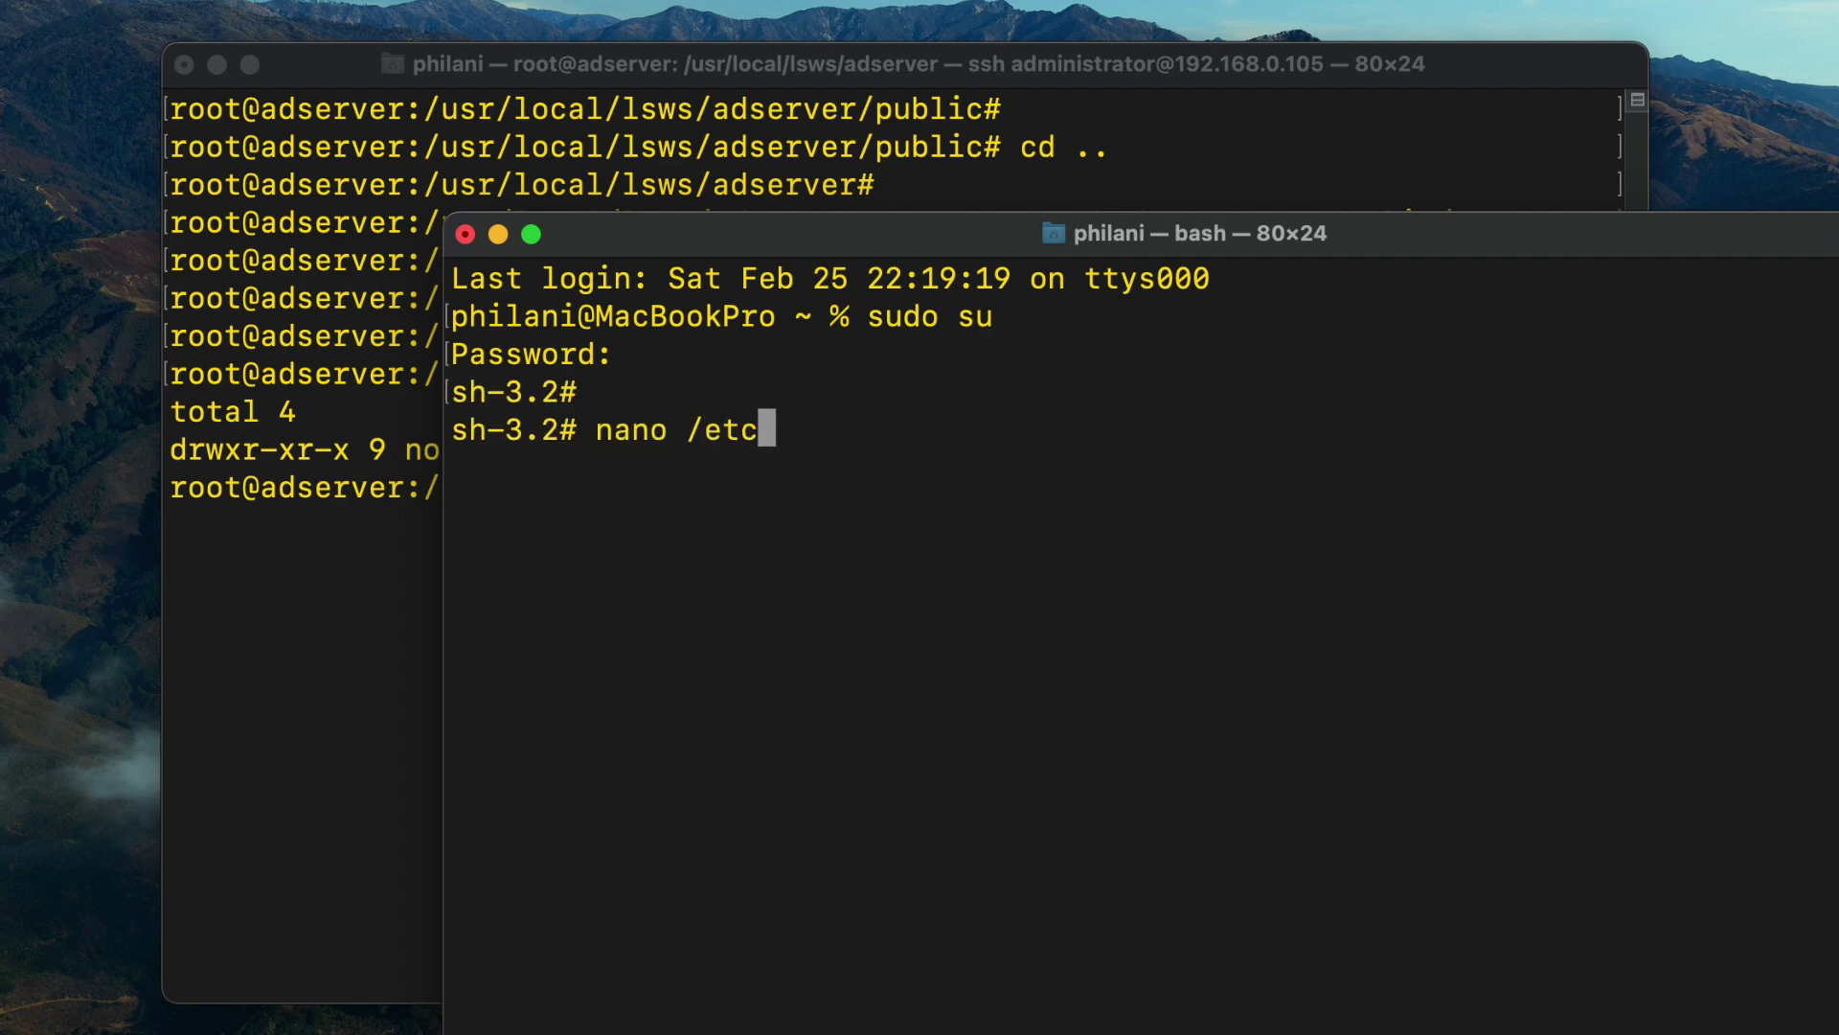
pyautogui.write('/hosts')
pyautogui.press('Return')
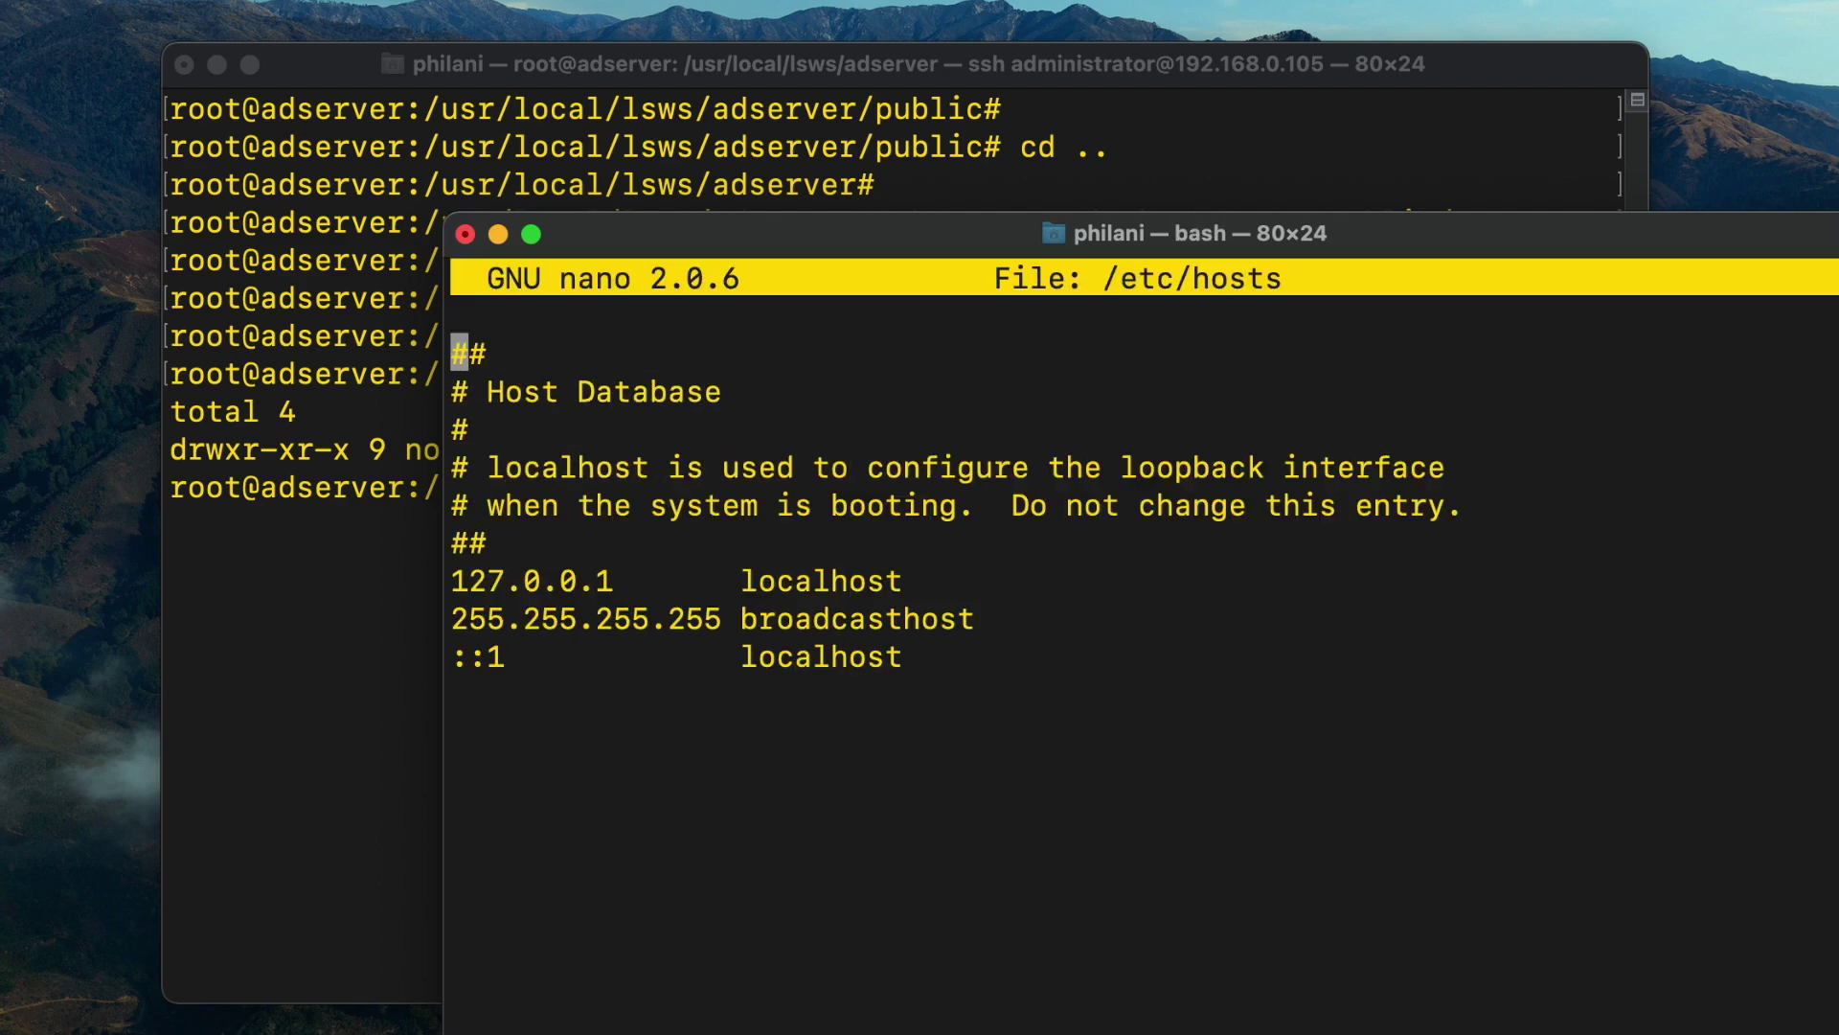
pyautogui.press('Down')
pyautogui.press('Down')
pyautogui.press('Down')
pyautogui.press('Down')
pyautogui.press('Down')
pyautogui.press('Down')
pyautogui.press('Down')
pyautogui.press('Down')
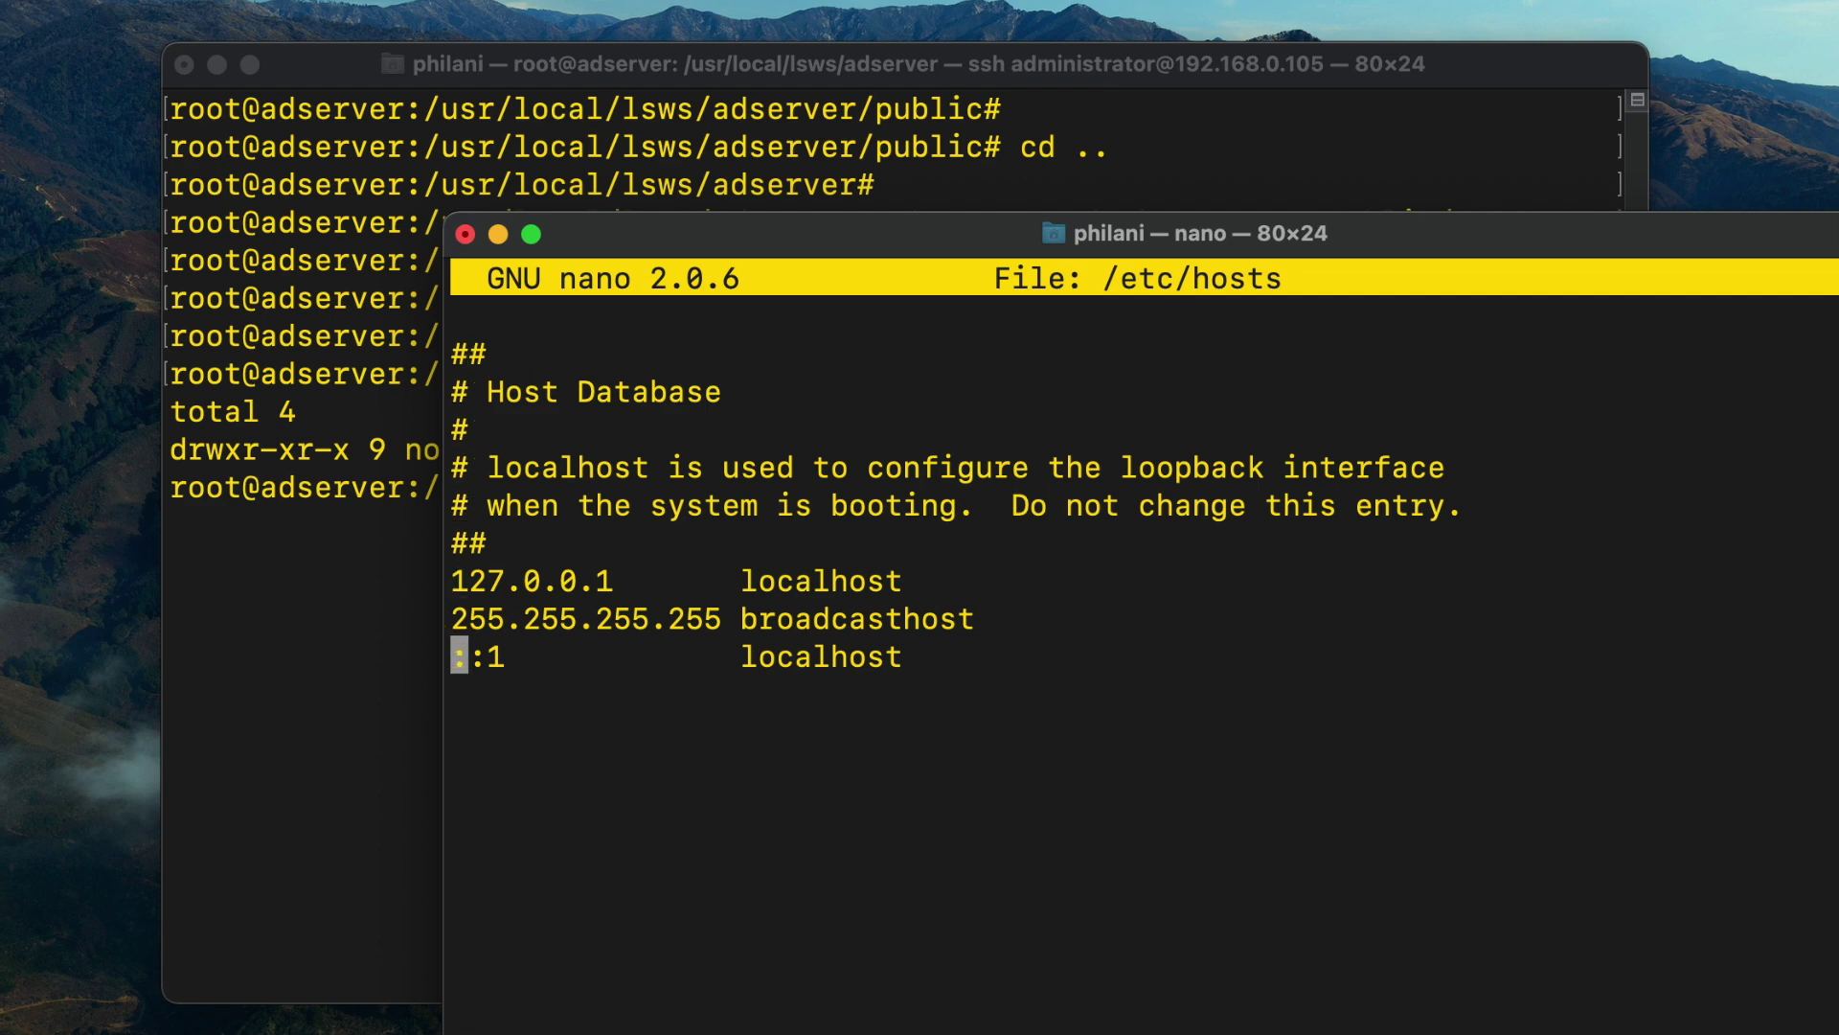
pyautogui.write('192.')
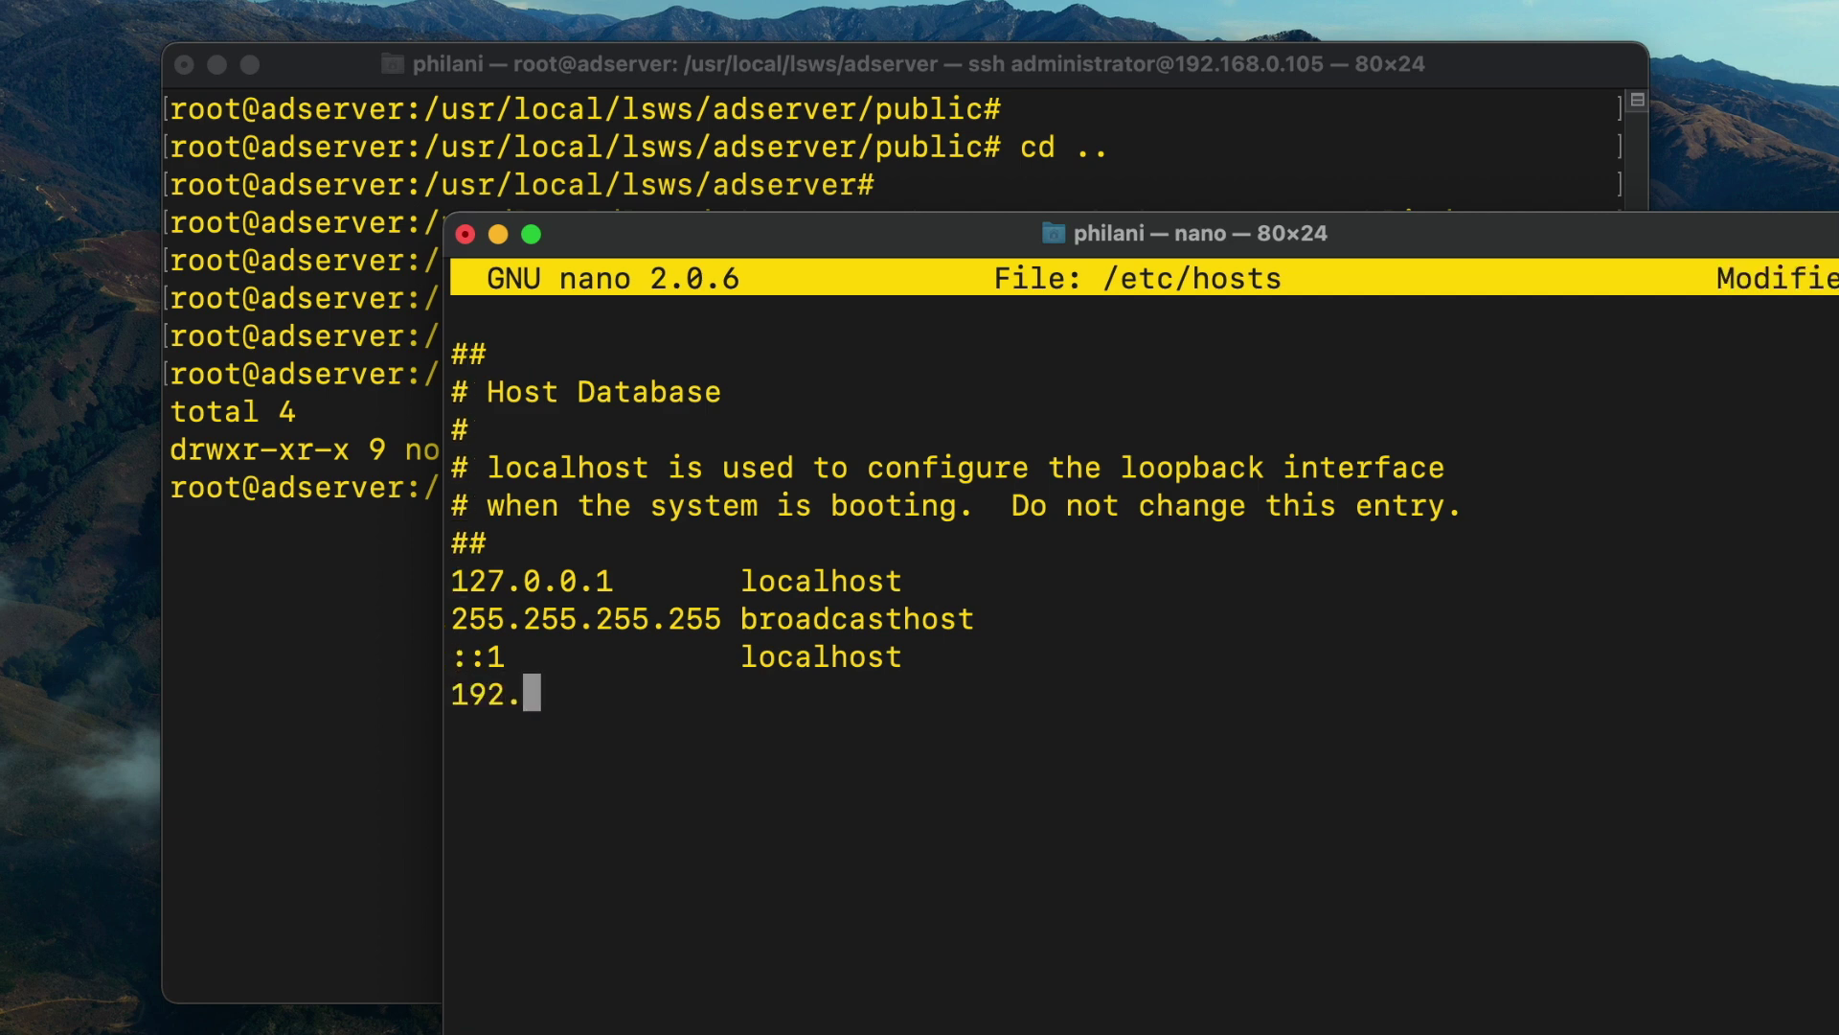
pyautogui.write('168.0.105')
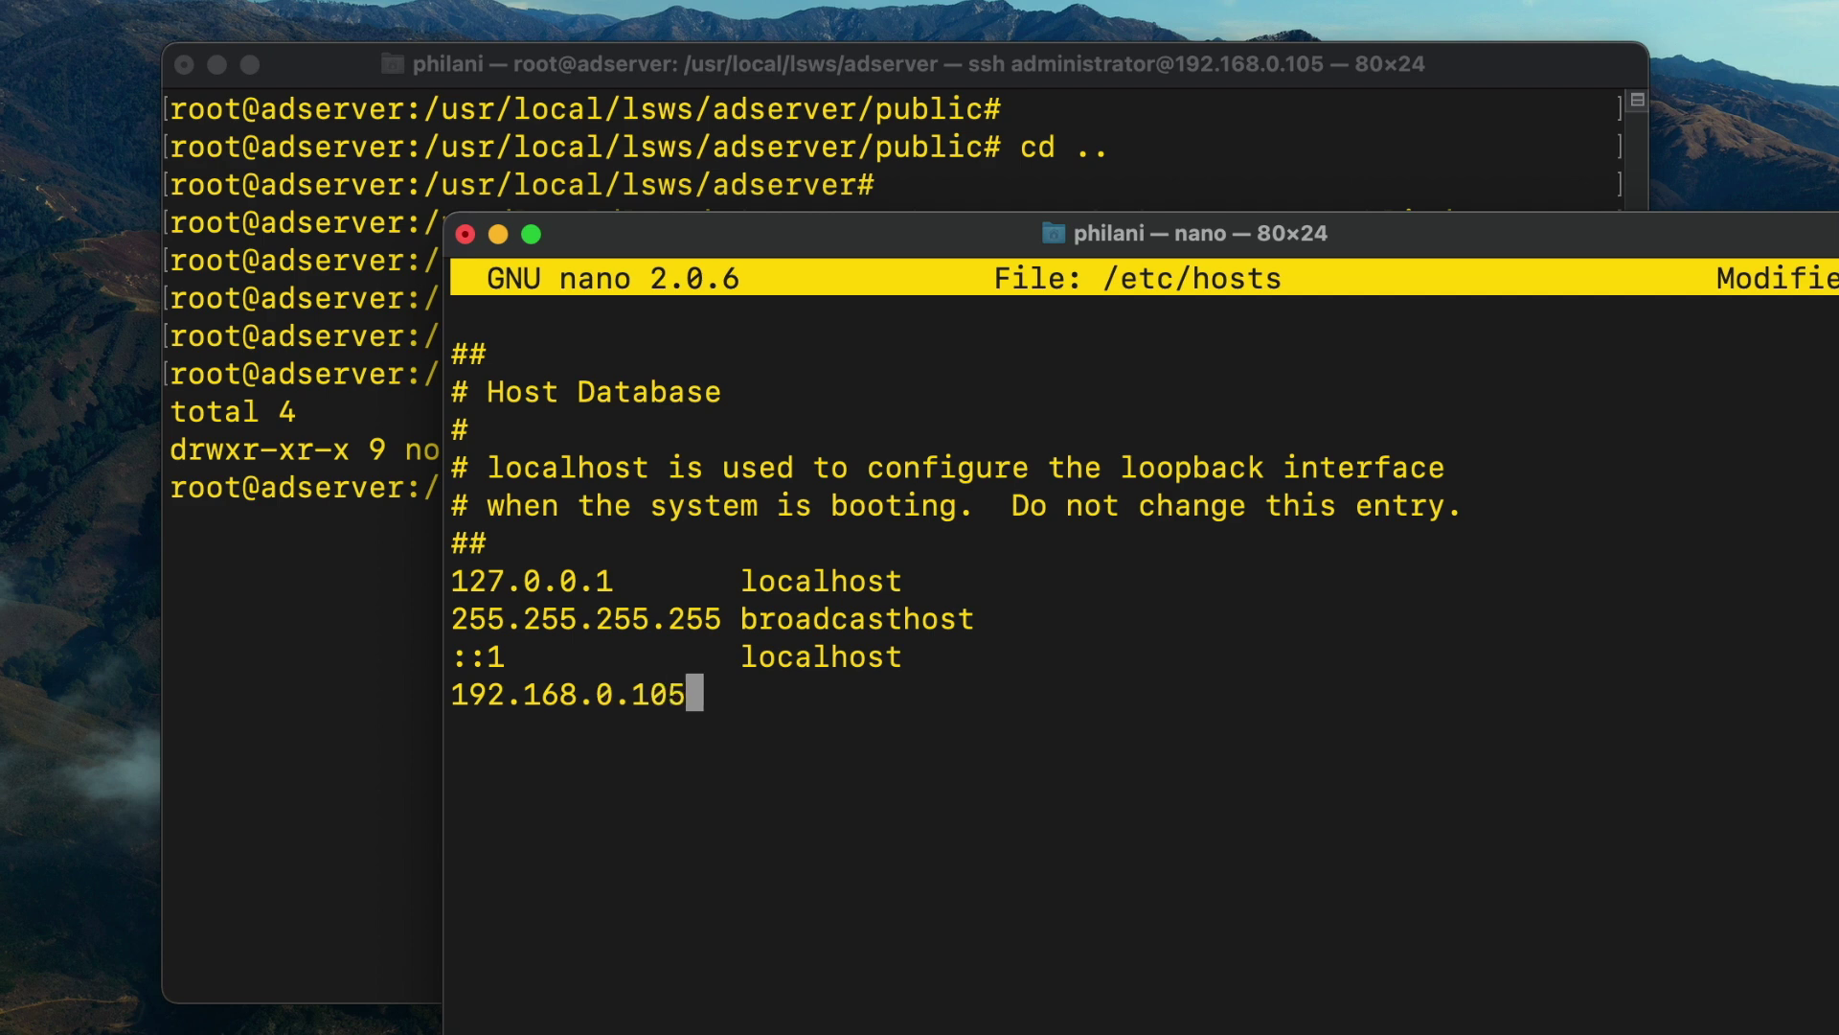
pyautogui.press('Tab')
pyautogui.write('adserver')
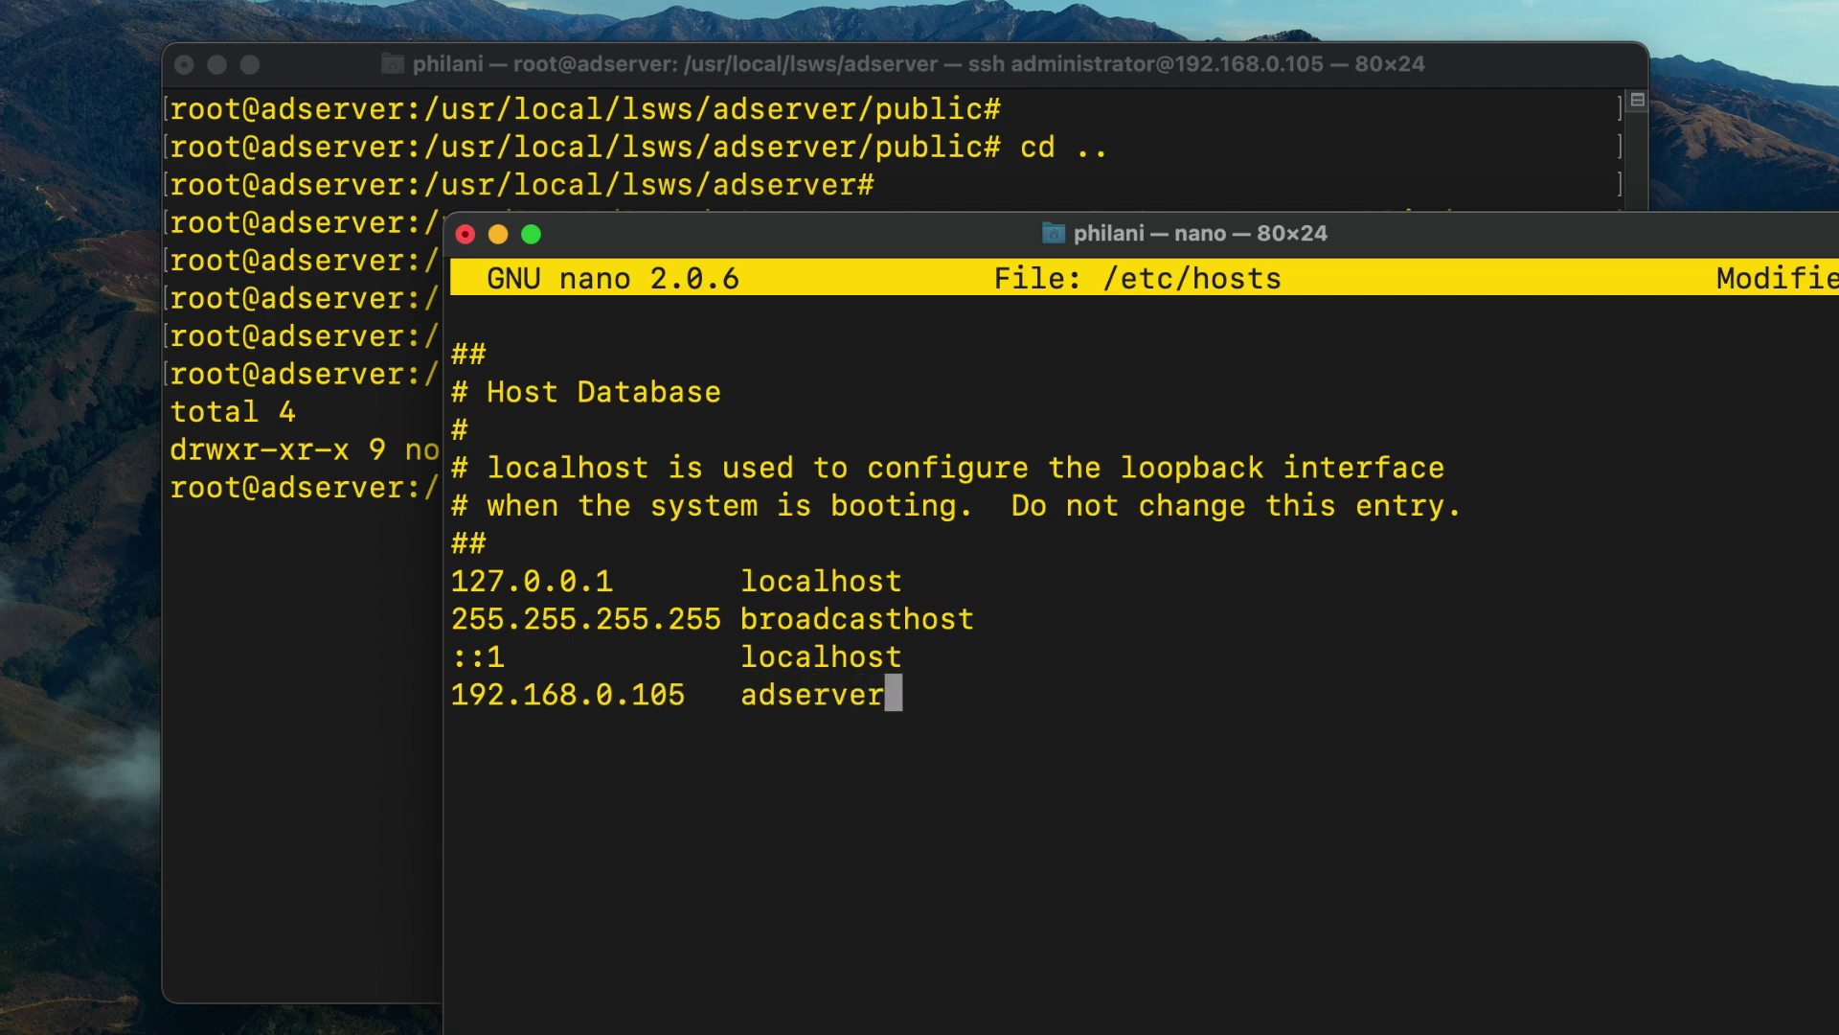
pyautogui.write('.local')
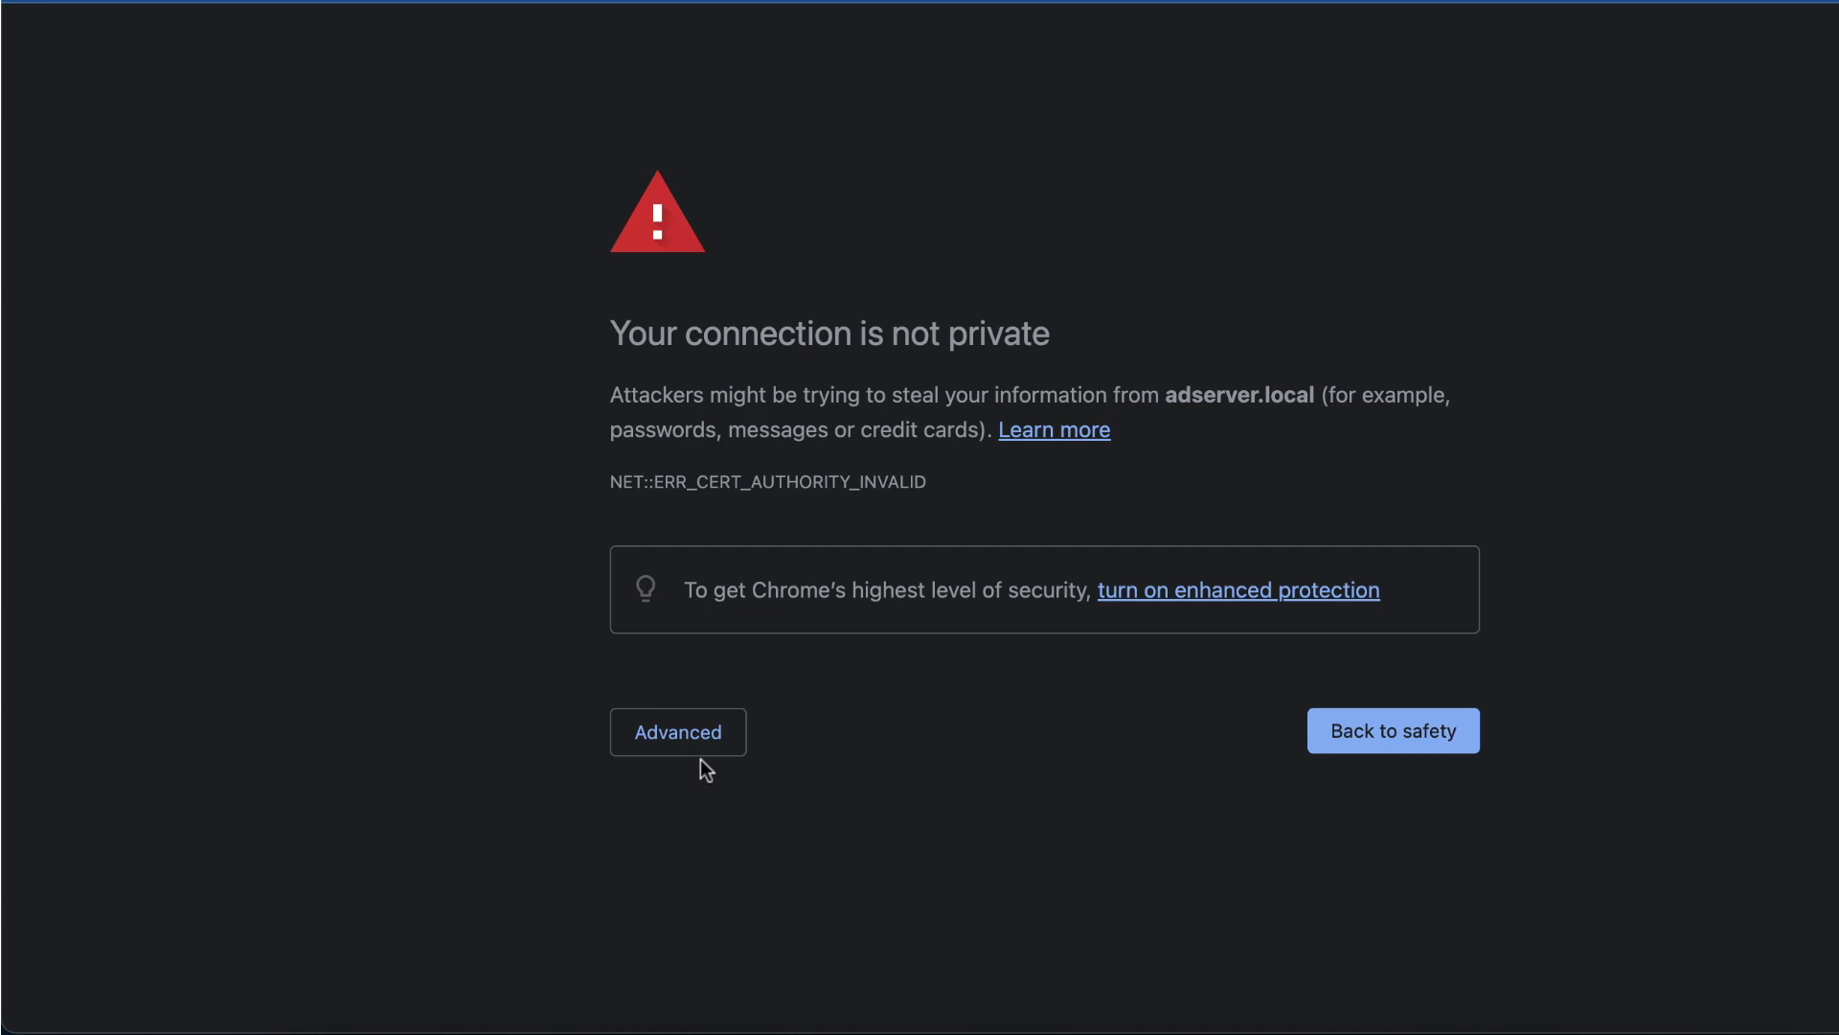
# Step: Continue past the adserver.local certificate warning and sign in to WebAdmin as admin with its password
pyautogui.click(702, 751)
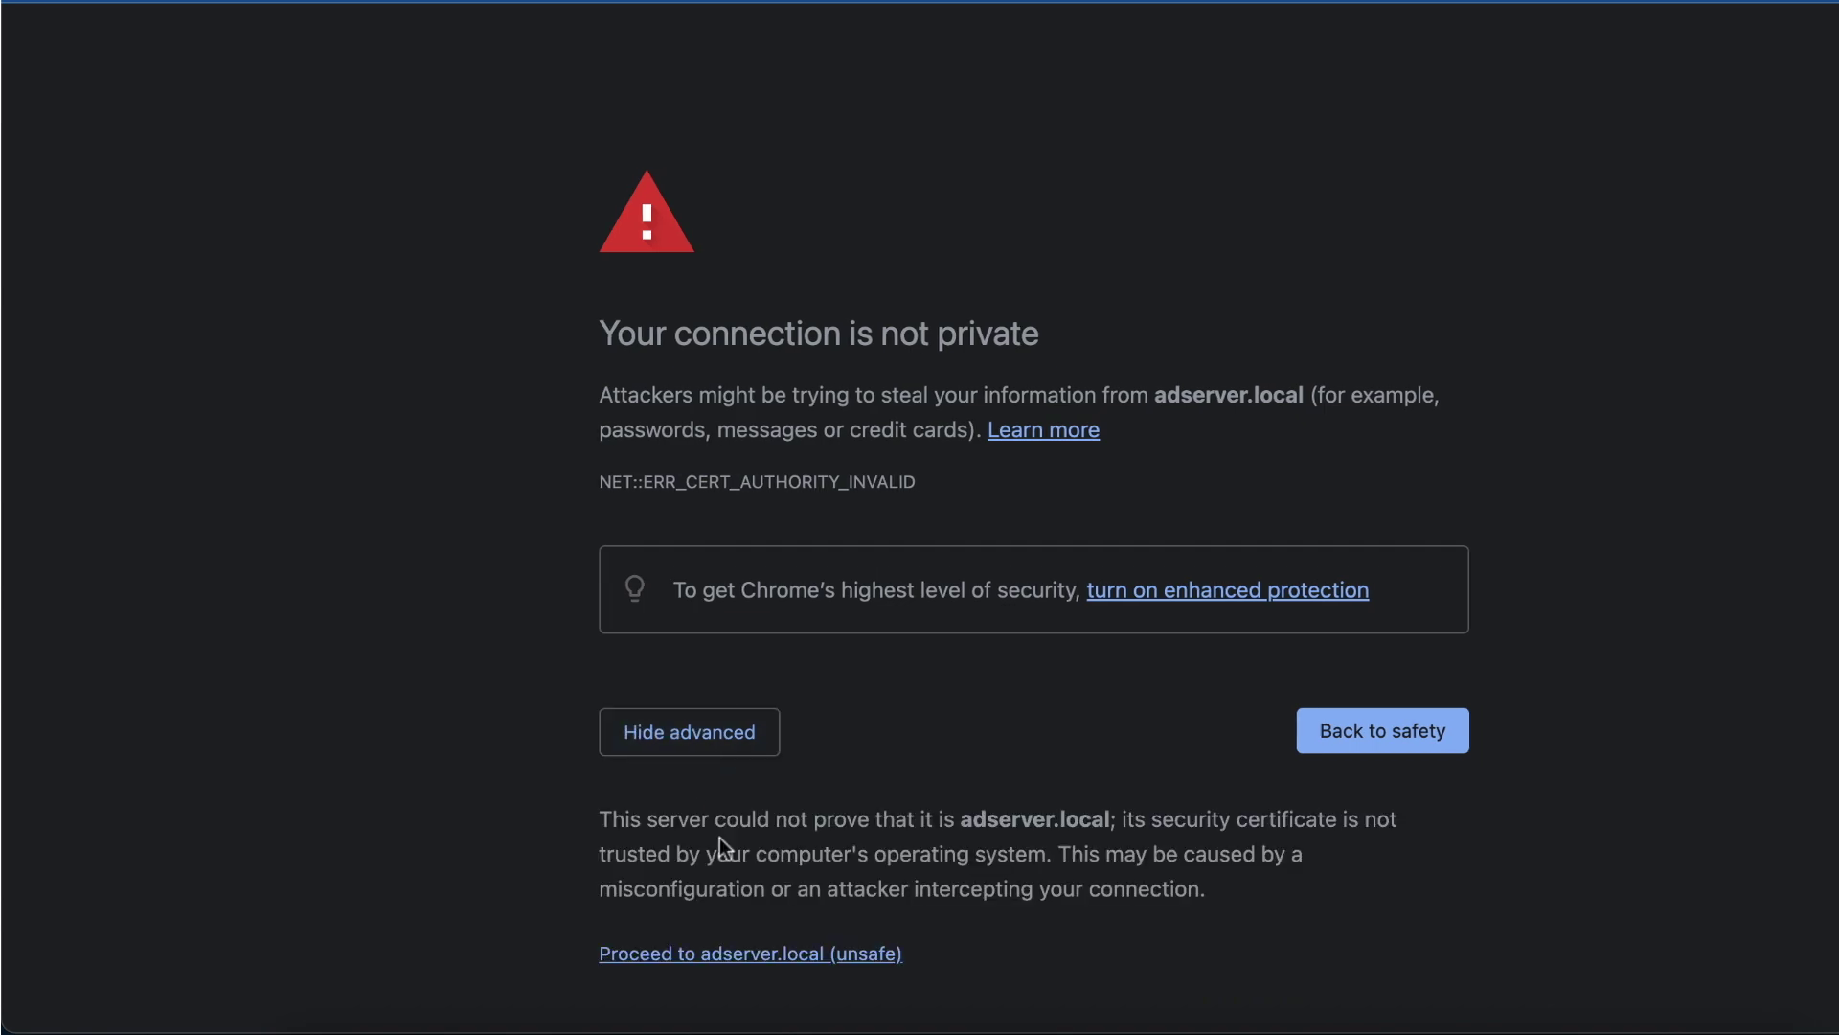
pyautogui.click(778, 953)
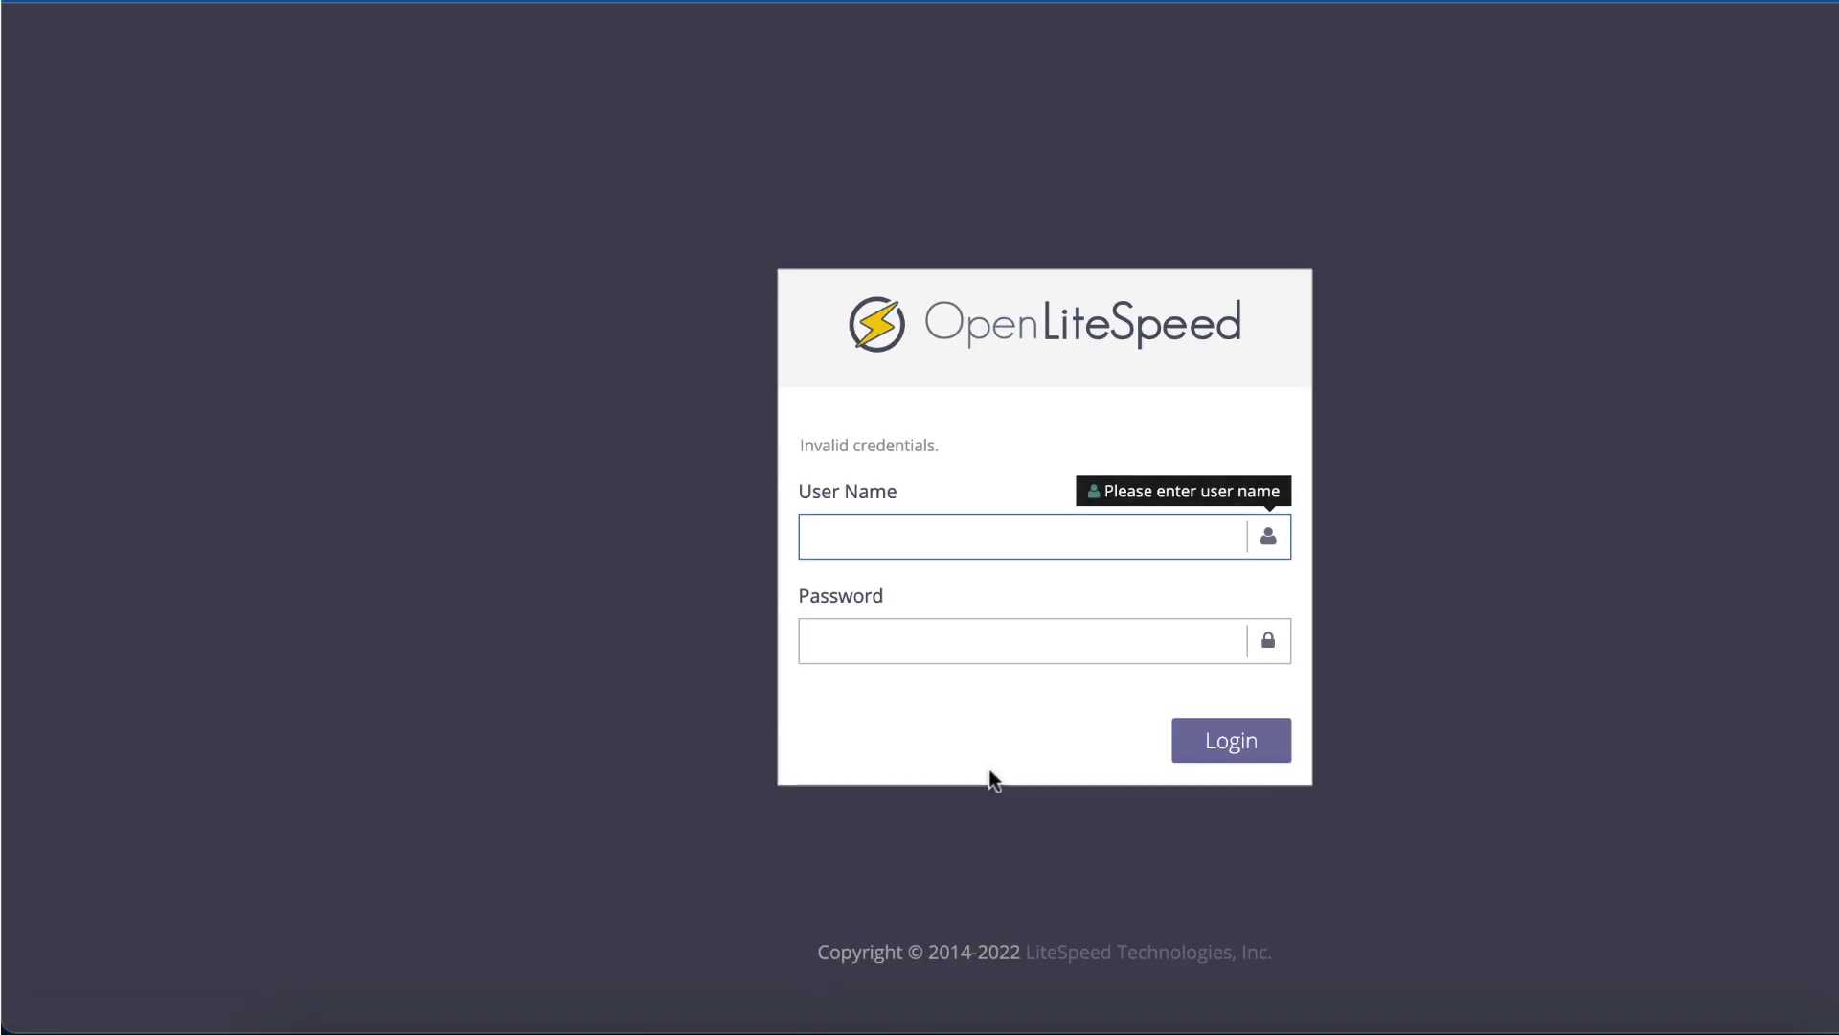
pyautogui.click(673, 623)
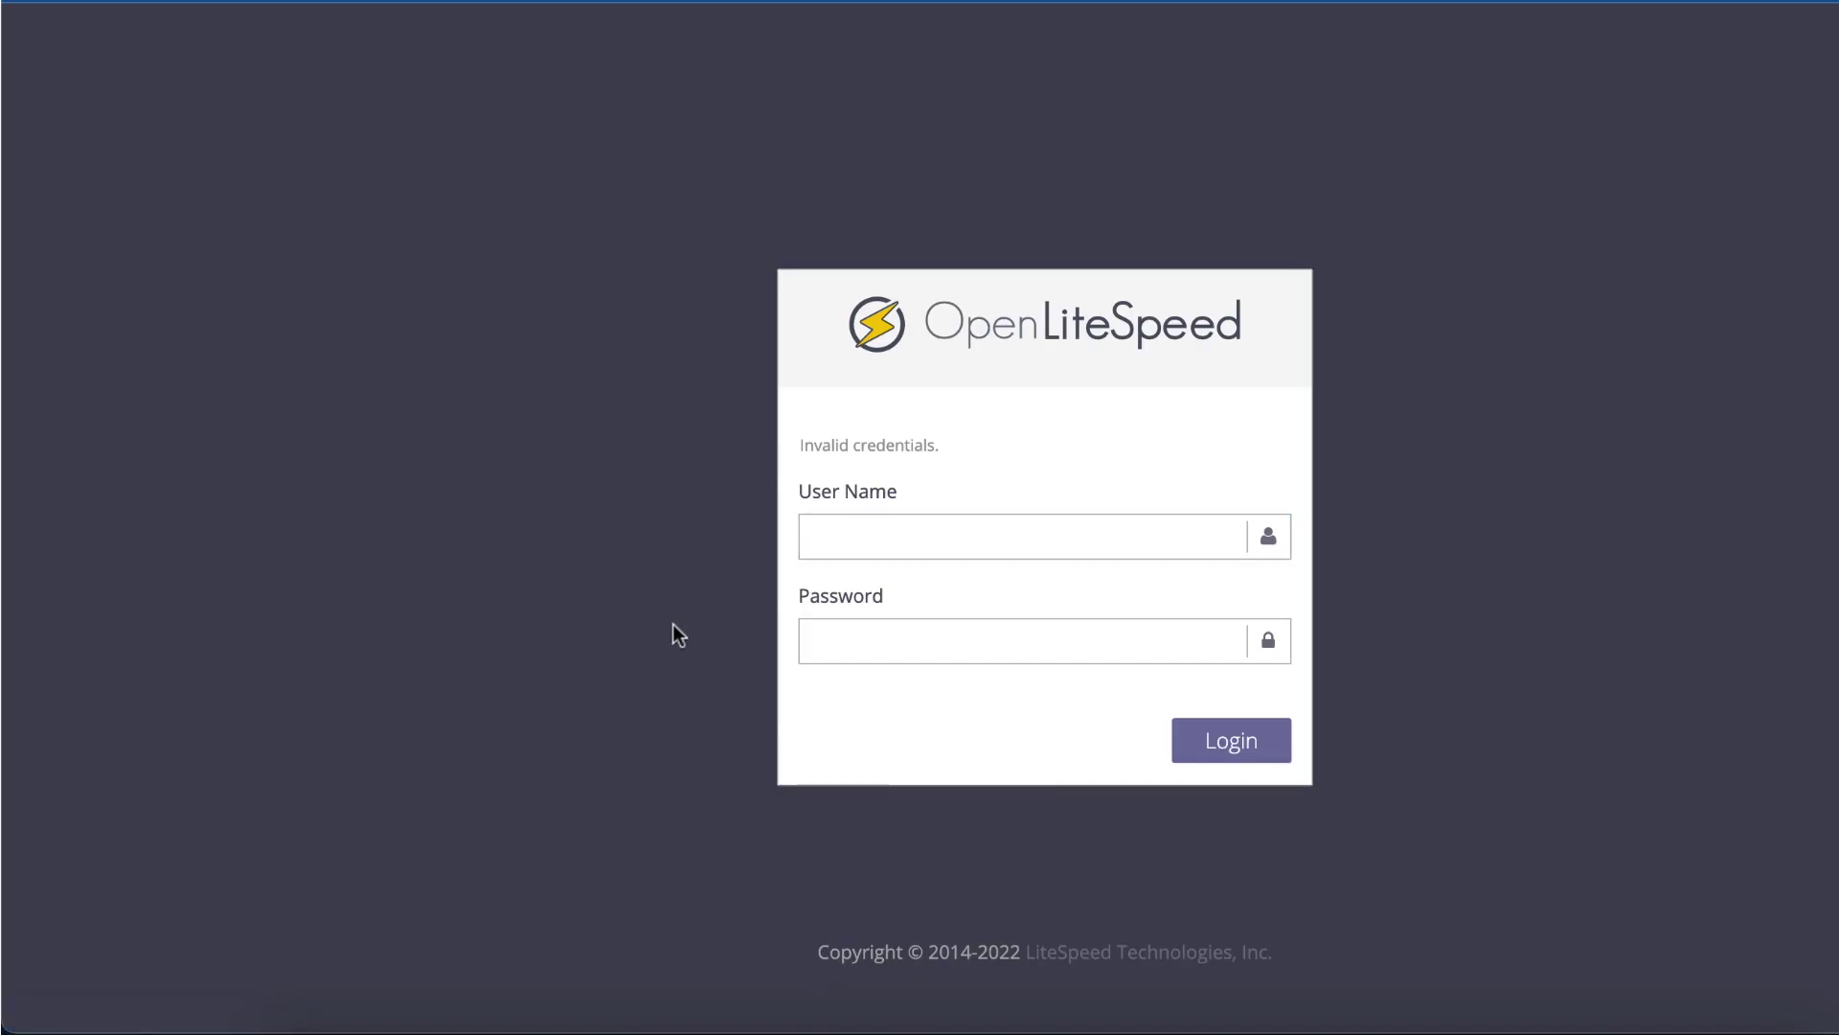
pyautogui.click(866, 536)
pyautogui.write('adm')
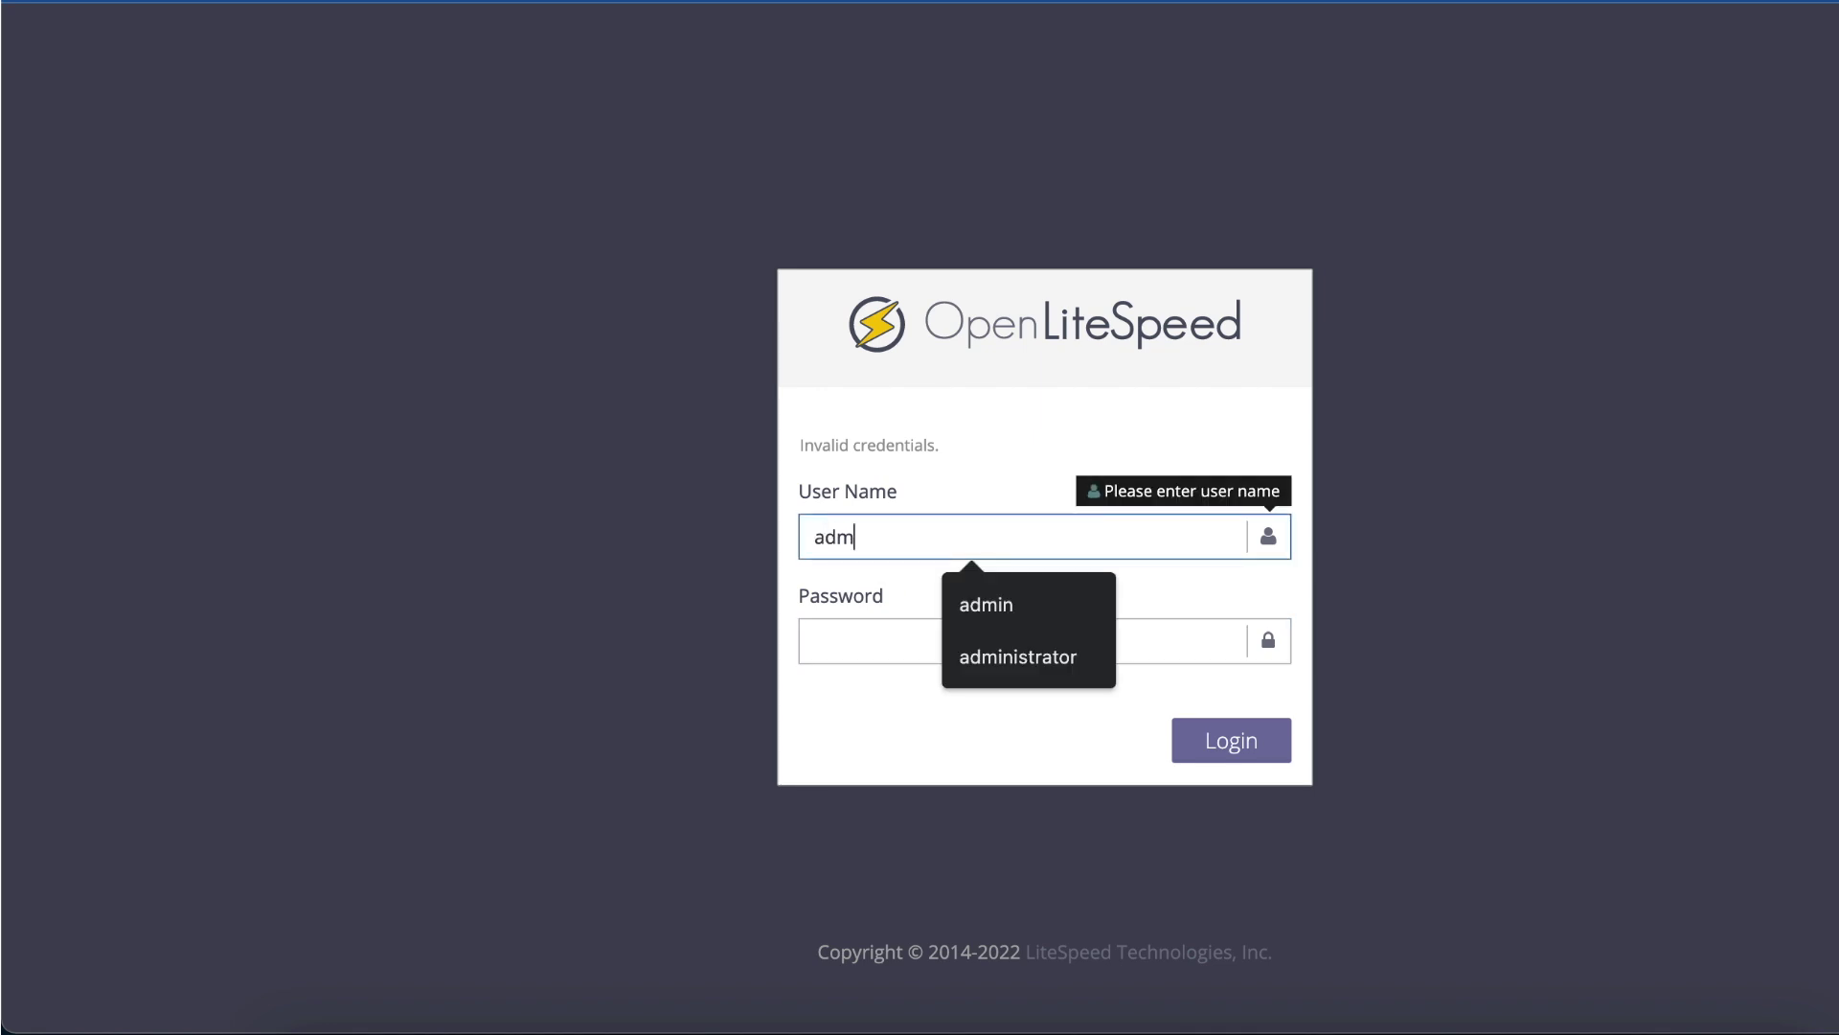
pyautogui.write('in')
pyautogui.press('Tab')
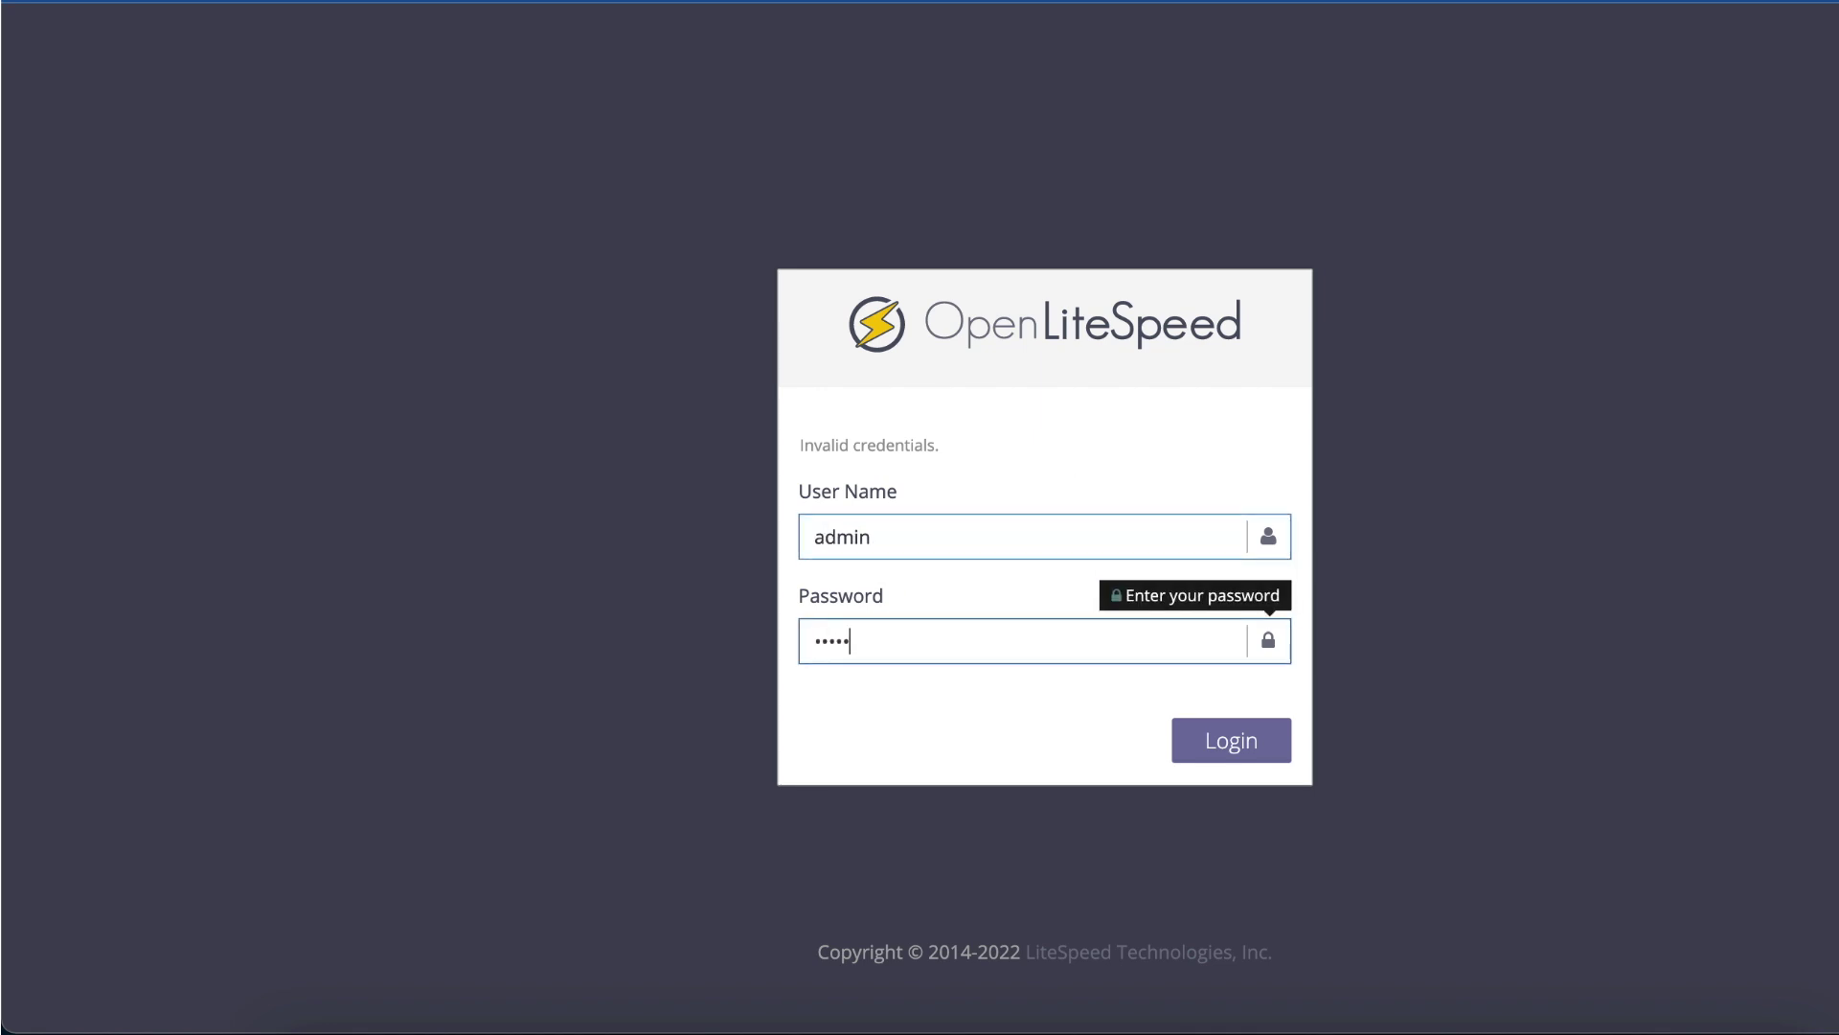
pyautogui.write('•••••••••••••')
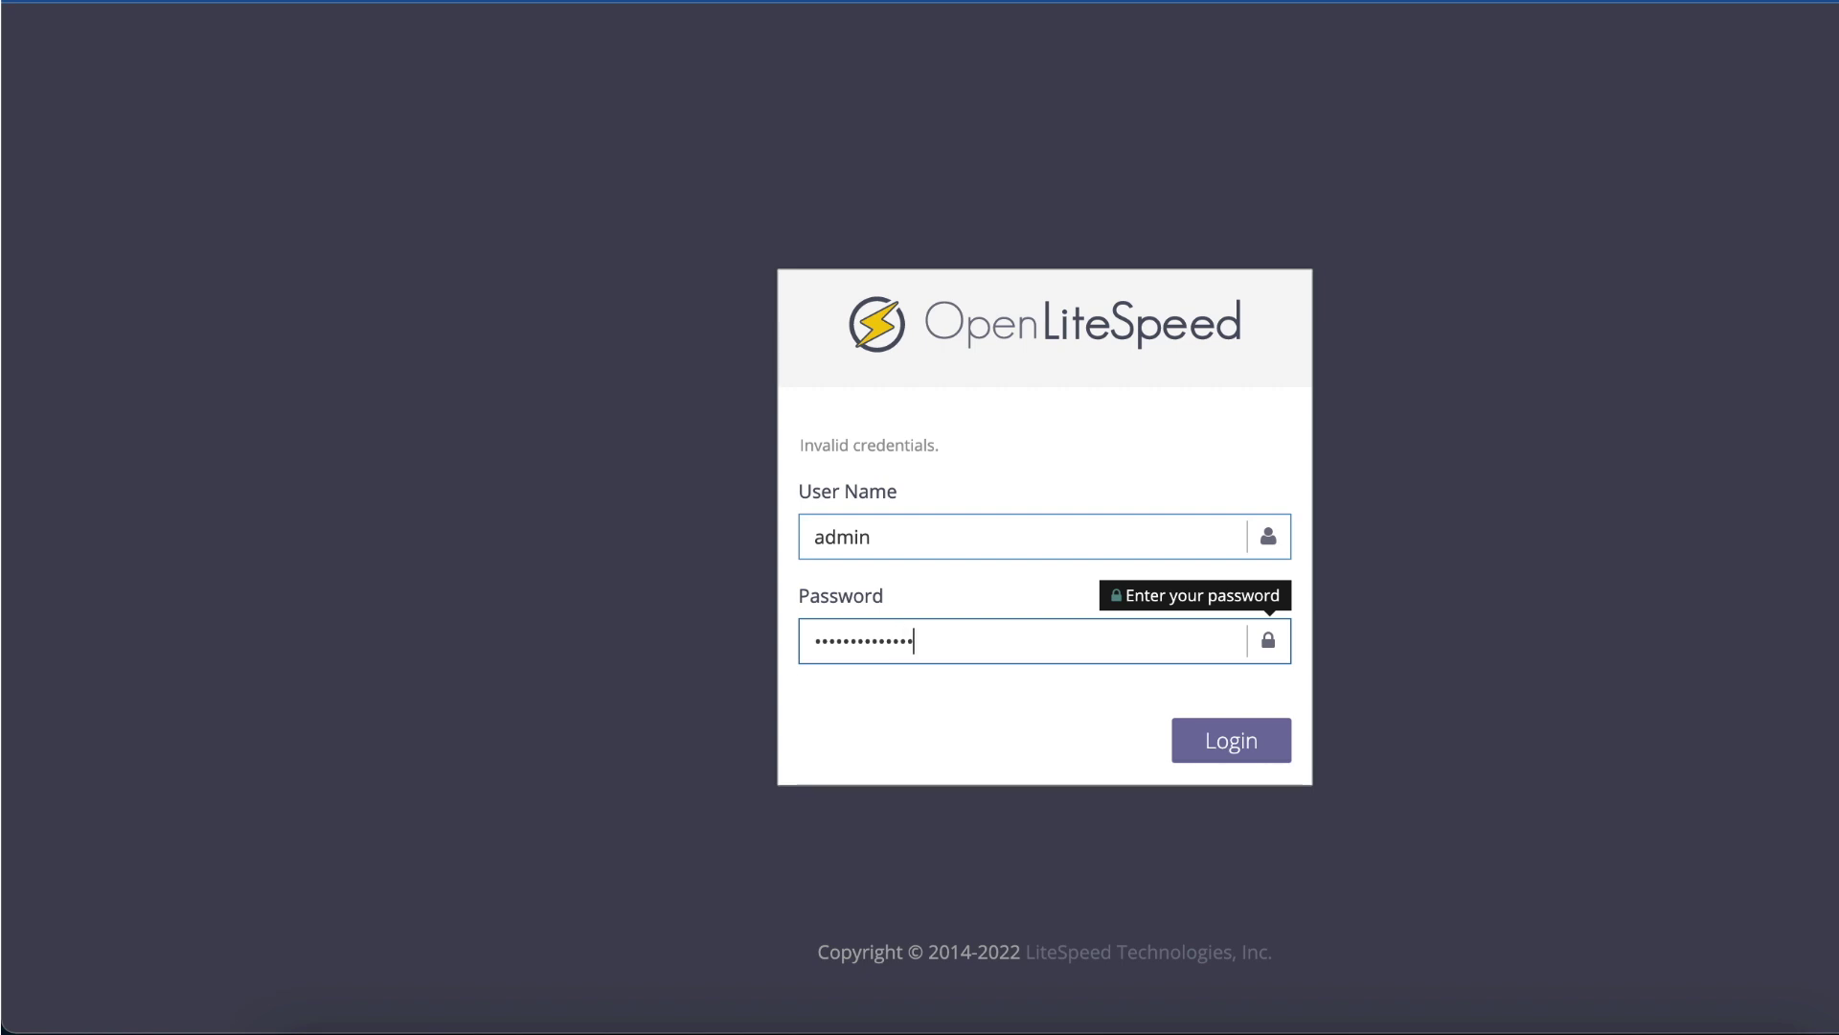
pyautogui.click(1244, 764)
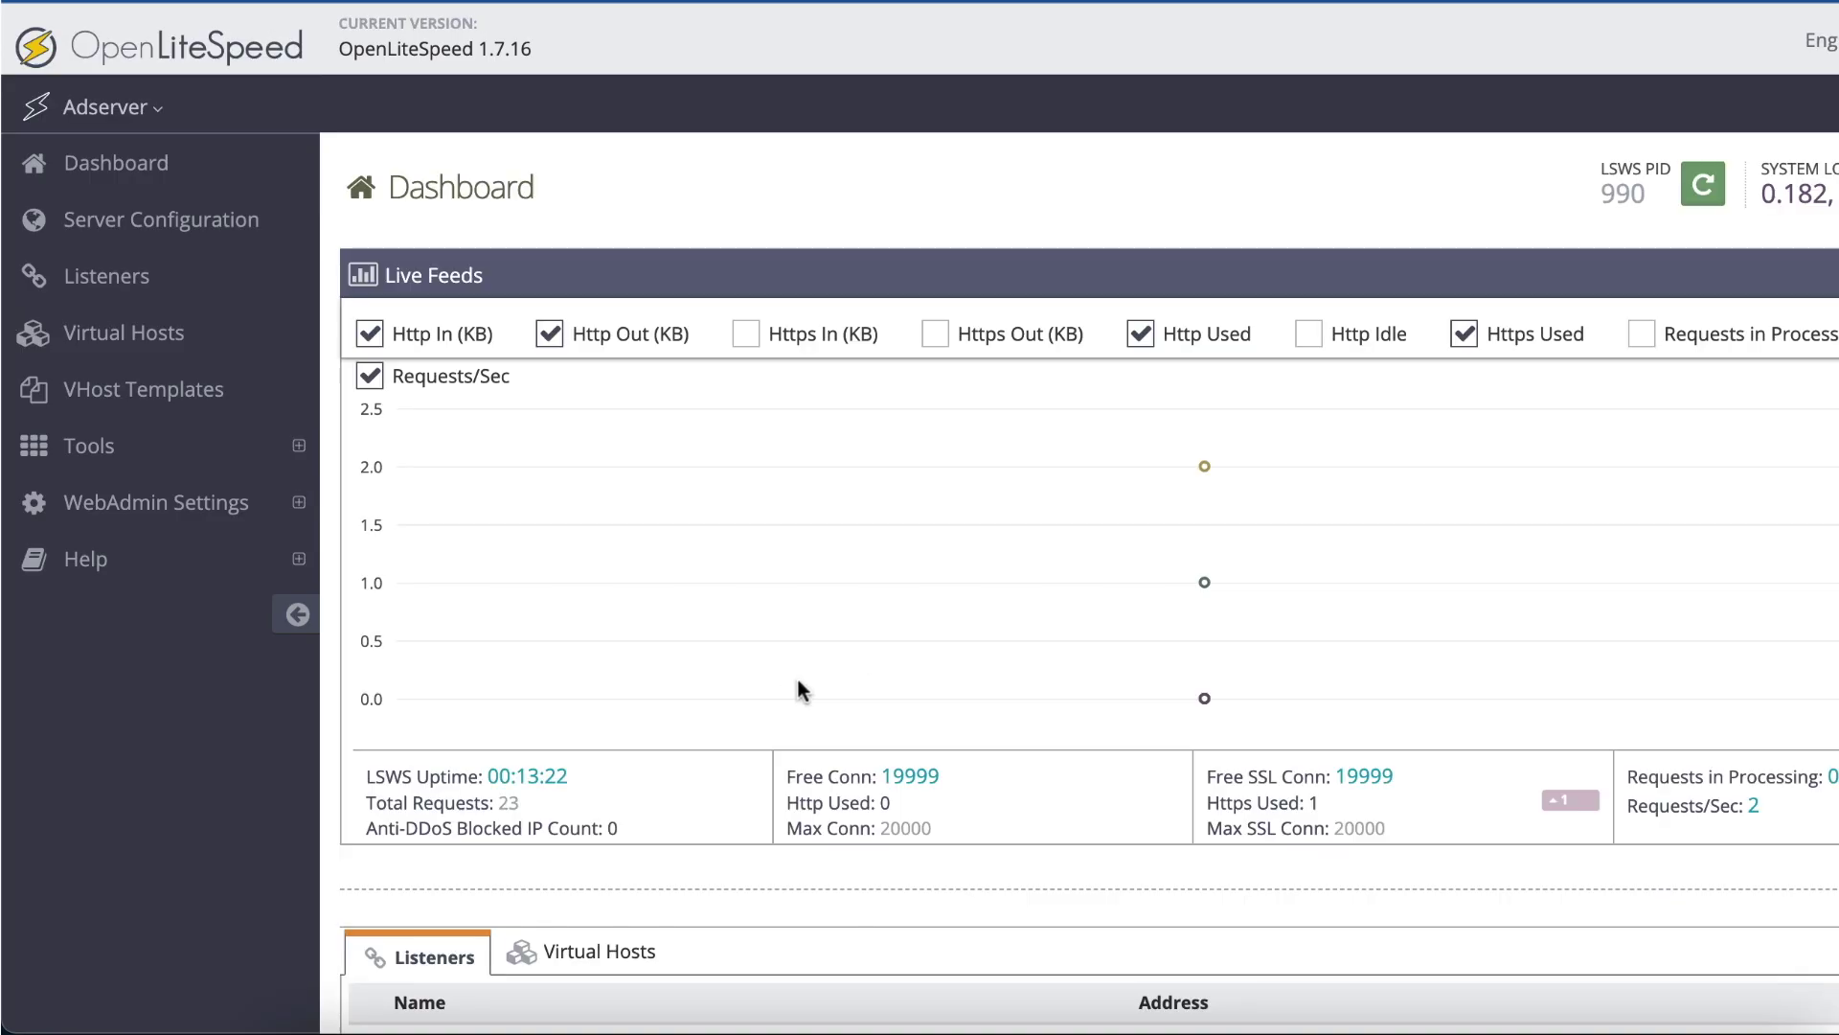
# Step: Delete the Example virtual host from the Virtual Hosts list
pyautogui.click(144, 332)
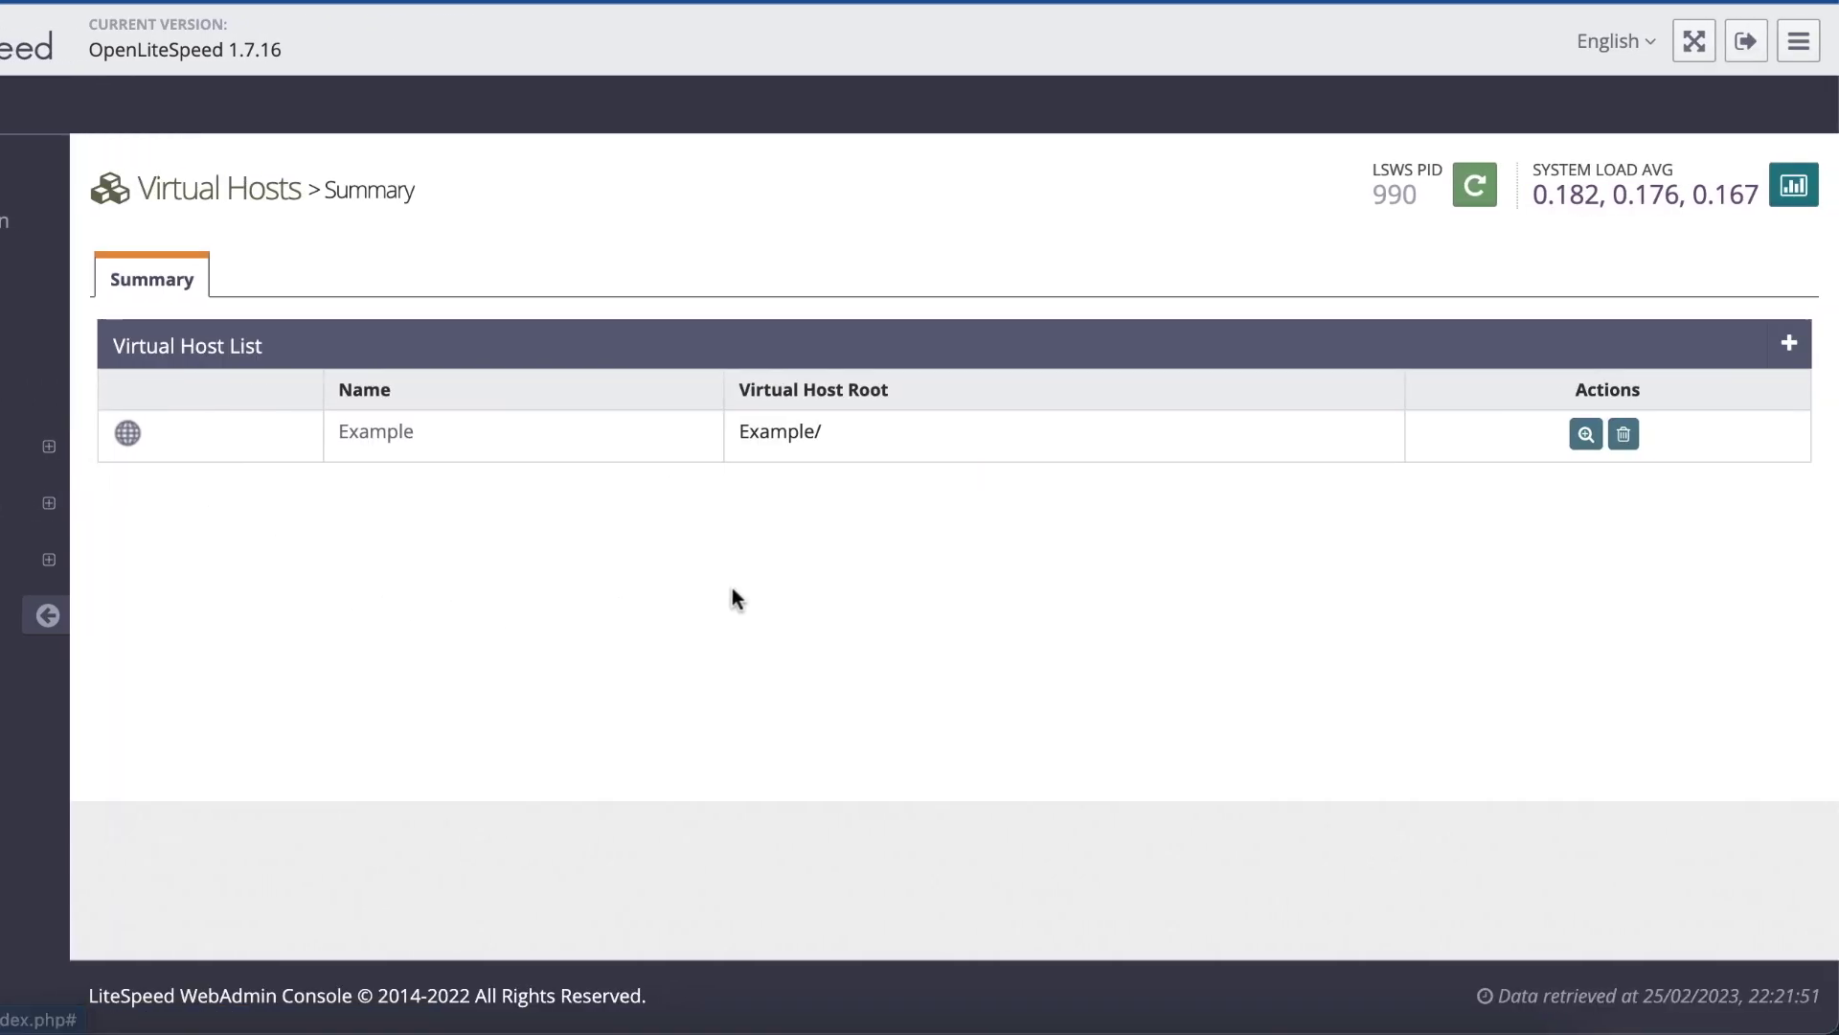
pyautogui.click(1623, 435)
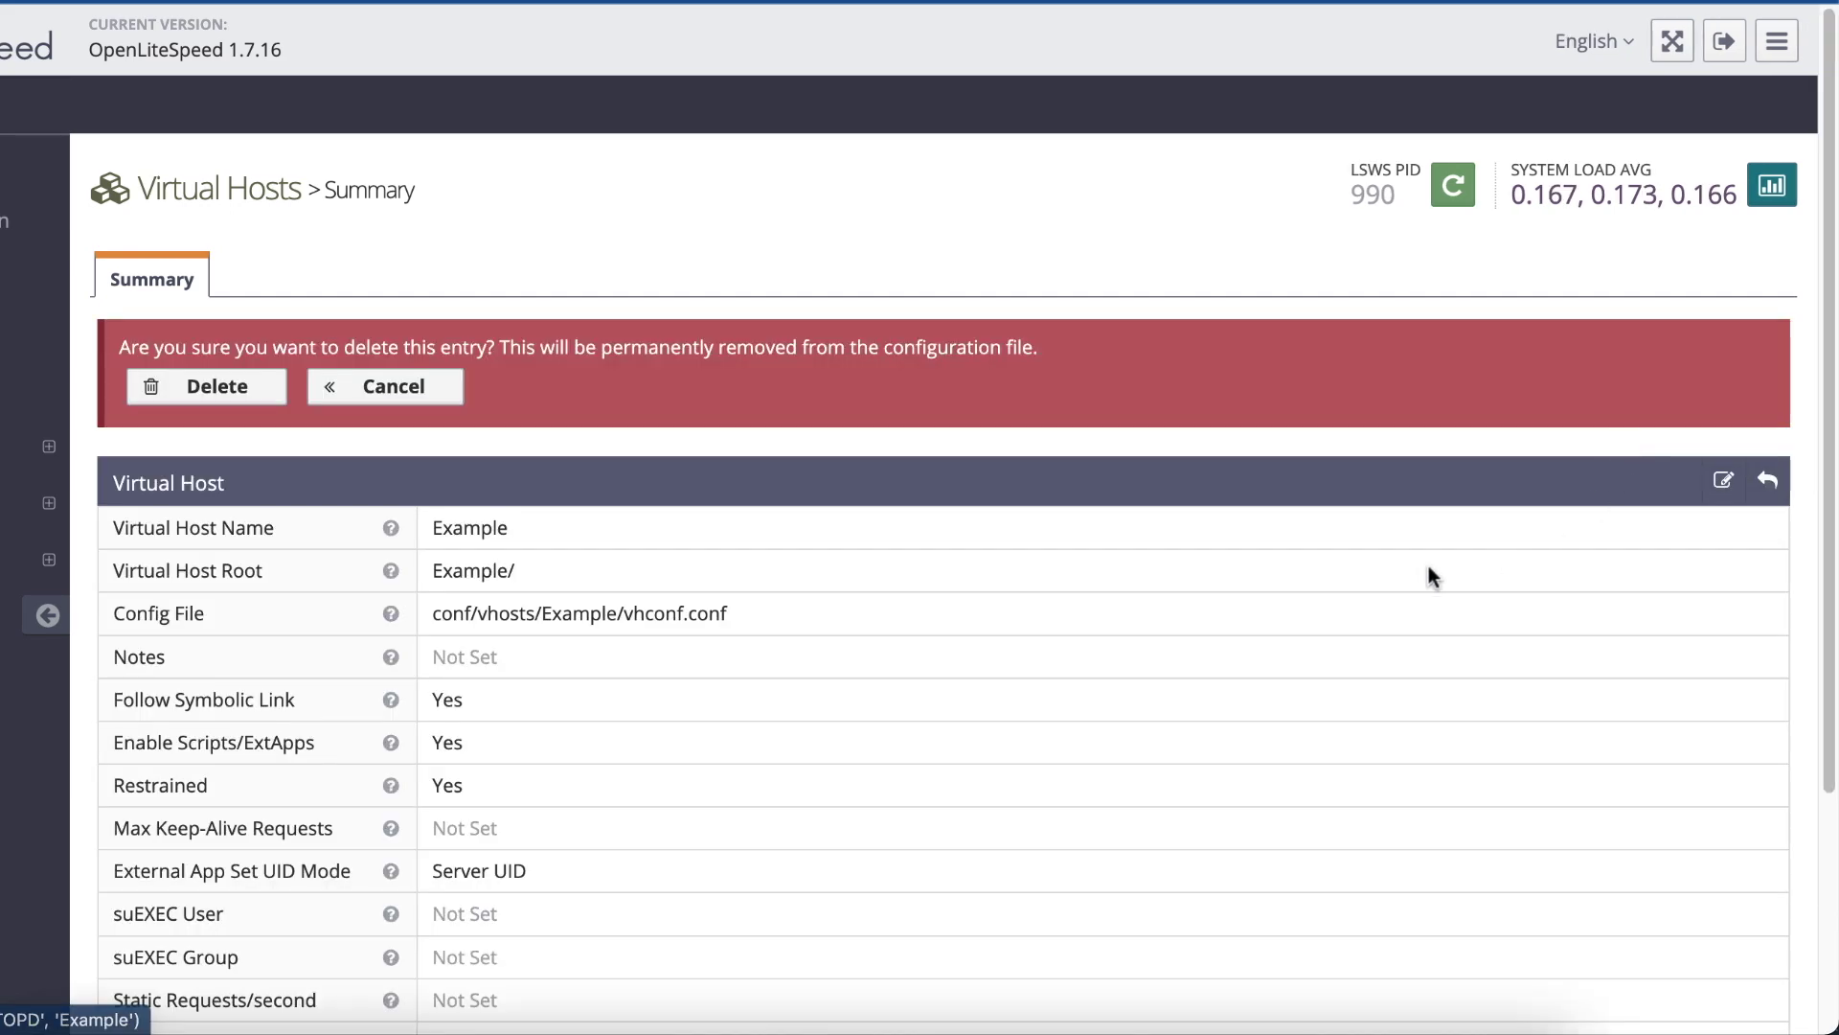
pyautogui.click(177, 384)
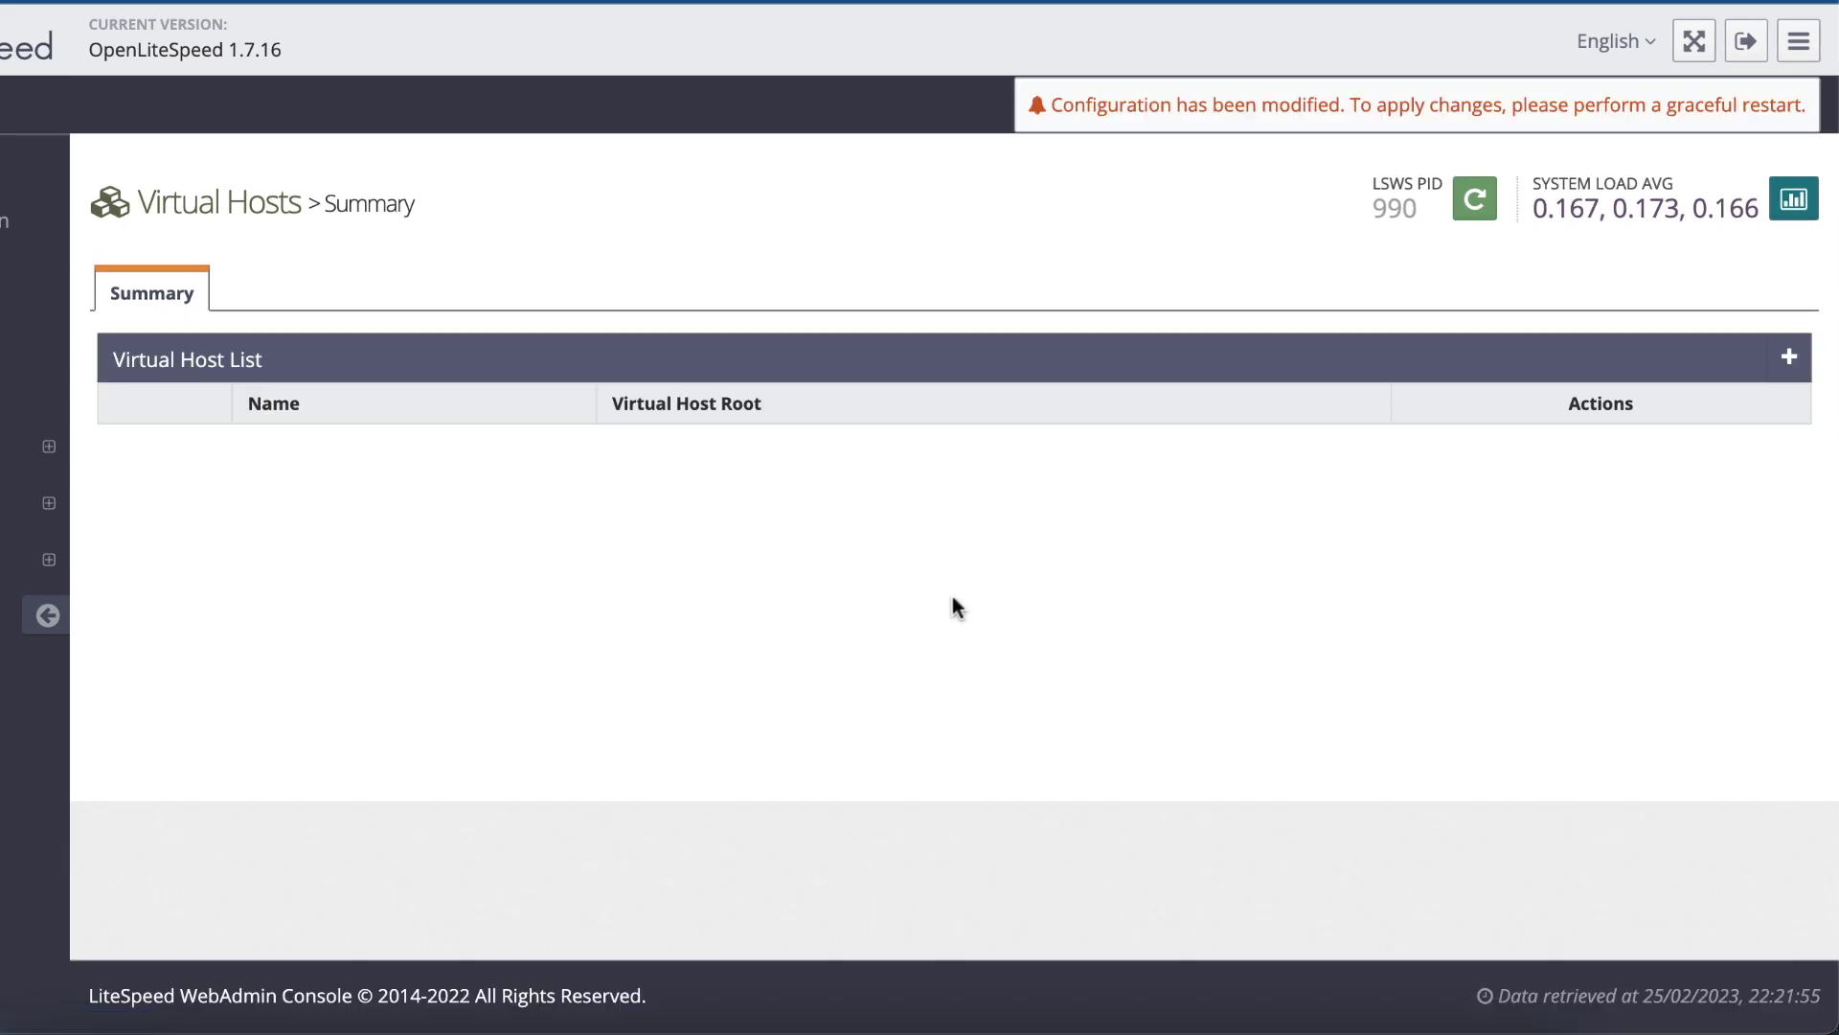
# Step: Add a new virtual host named adserver with root $SERVER_ROOT/adserver
pyautogui.click(1788, 356)
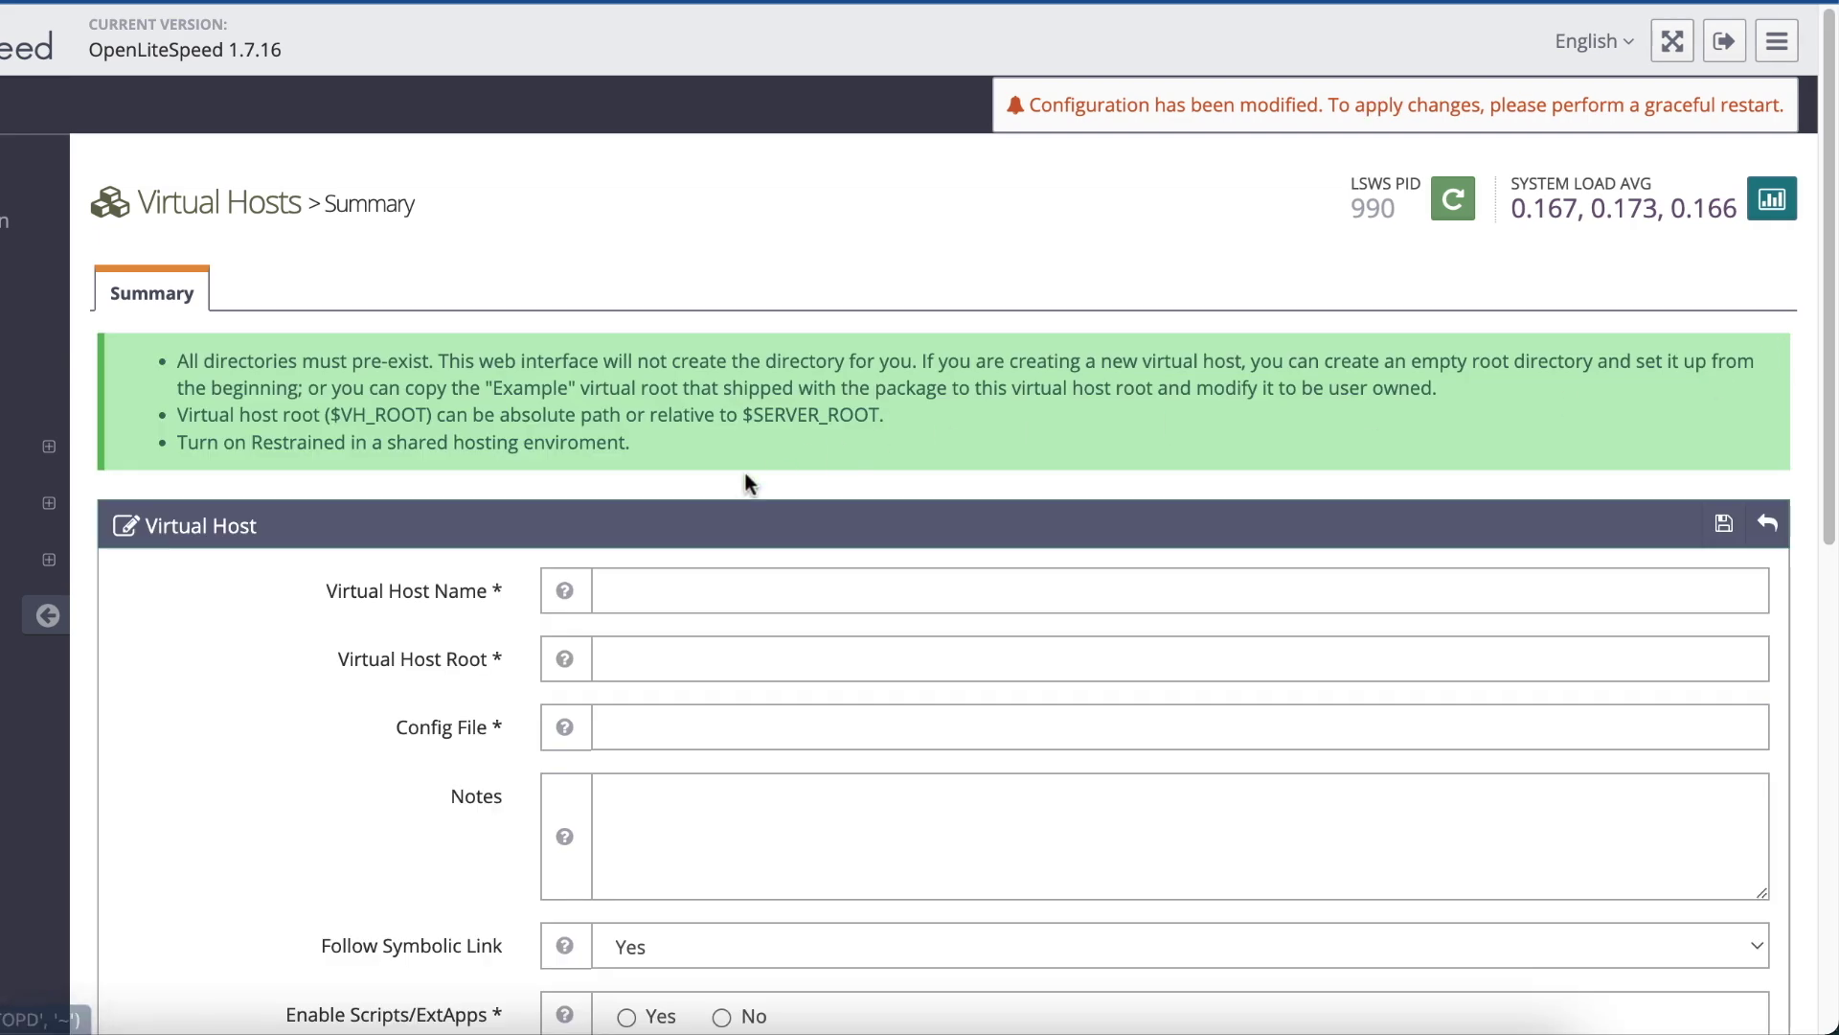
pyautogui.click(642, 584)
pyautogui.write('adserver')
pyautogui.click(641, 657)
pyautogui.click(564, 659)
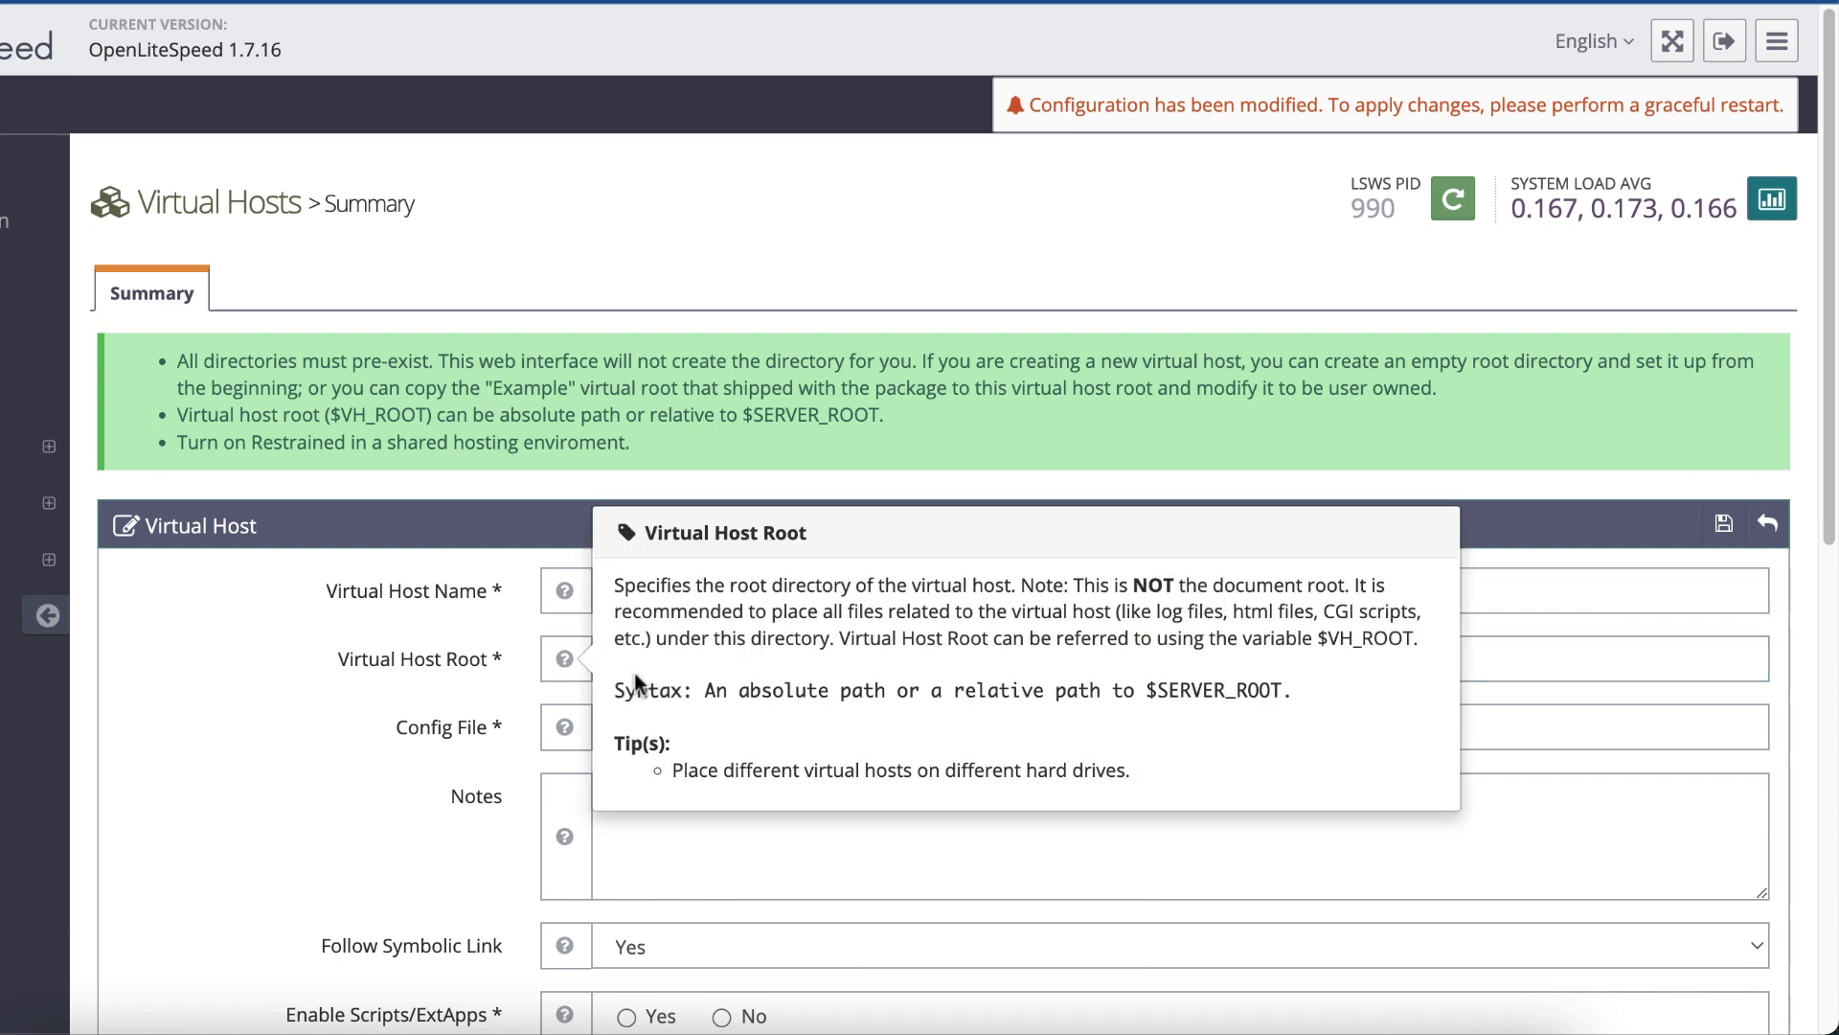
pyautogui.moveTo(1146, 691); pyautogui.dragTo(1271, 702)
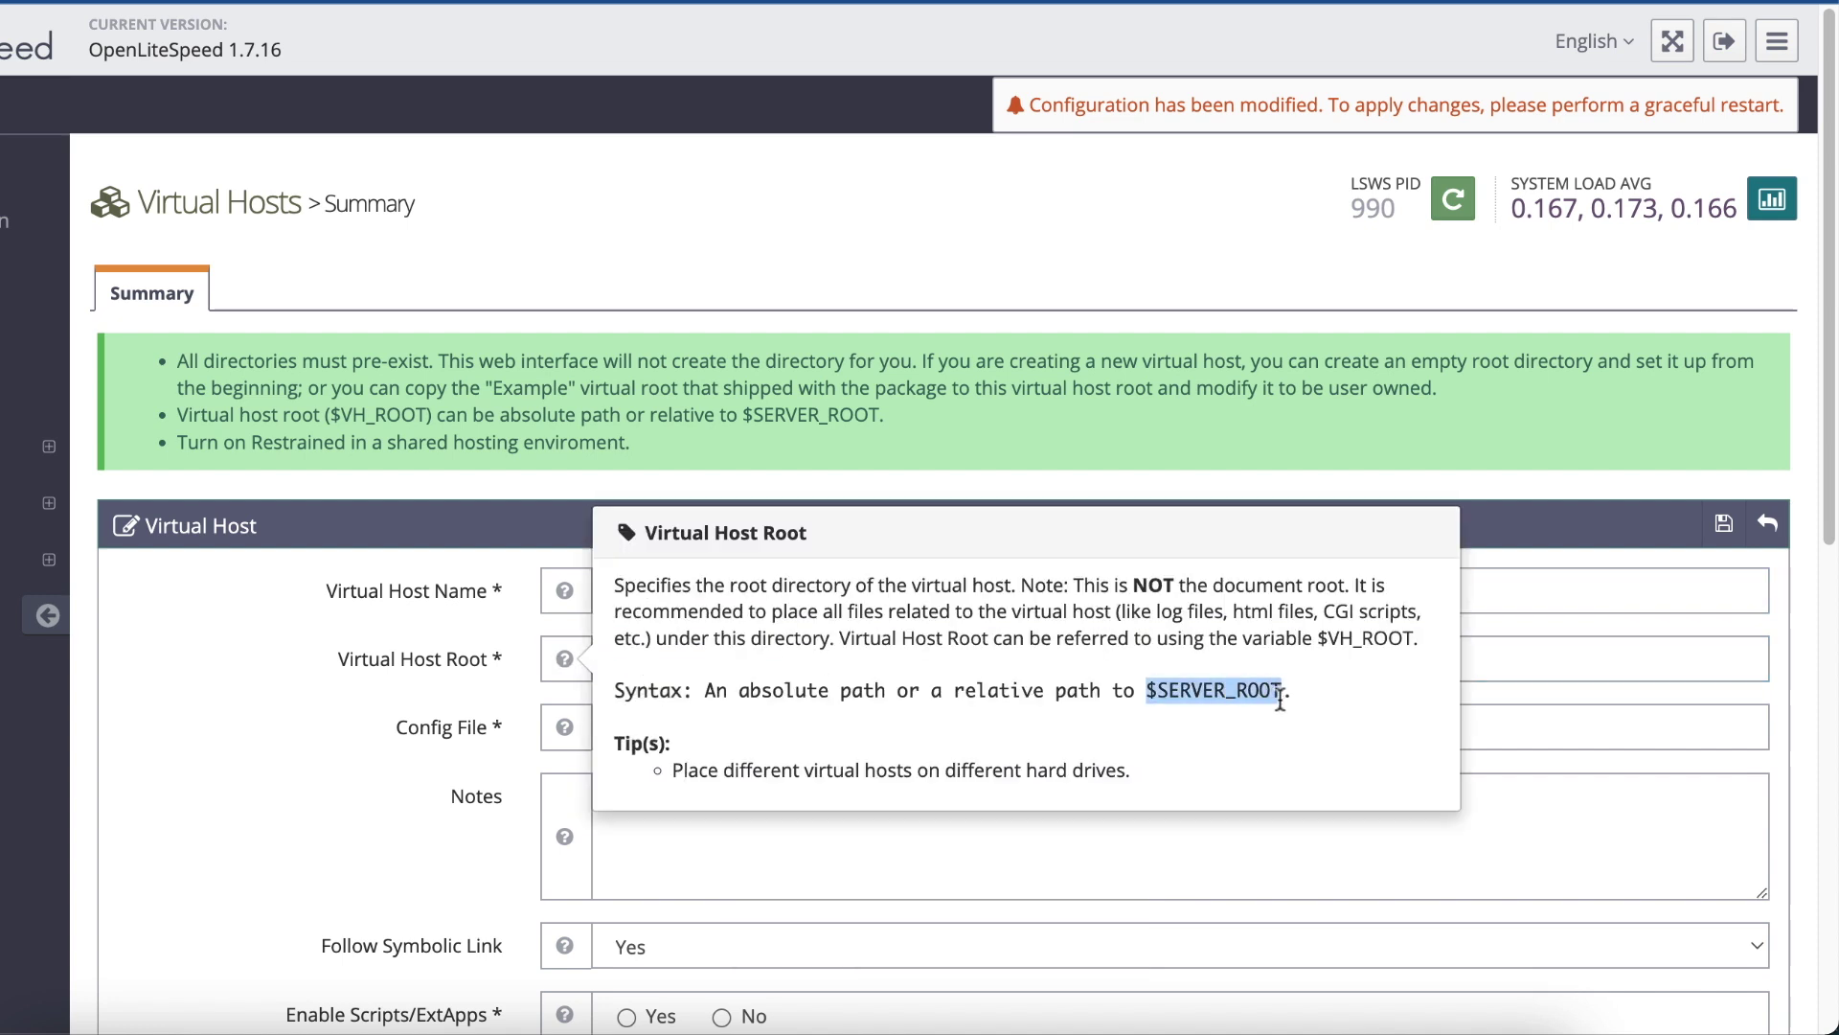
pyautogui.click(401, 682)
pyautogui.click(642, 659)
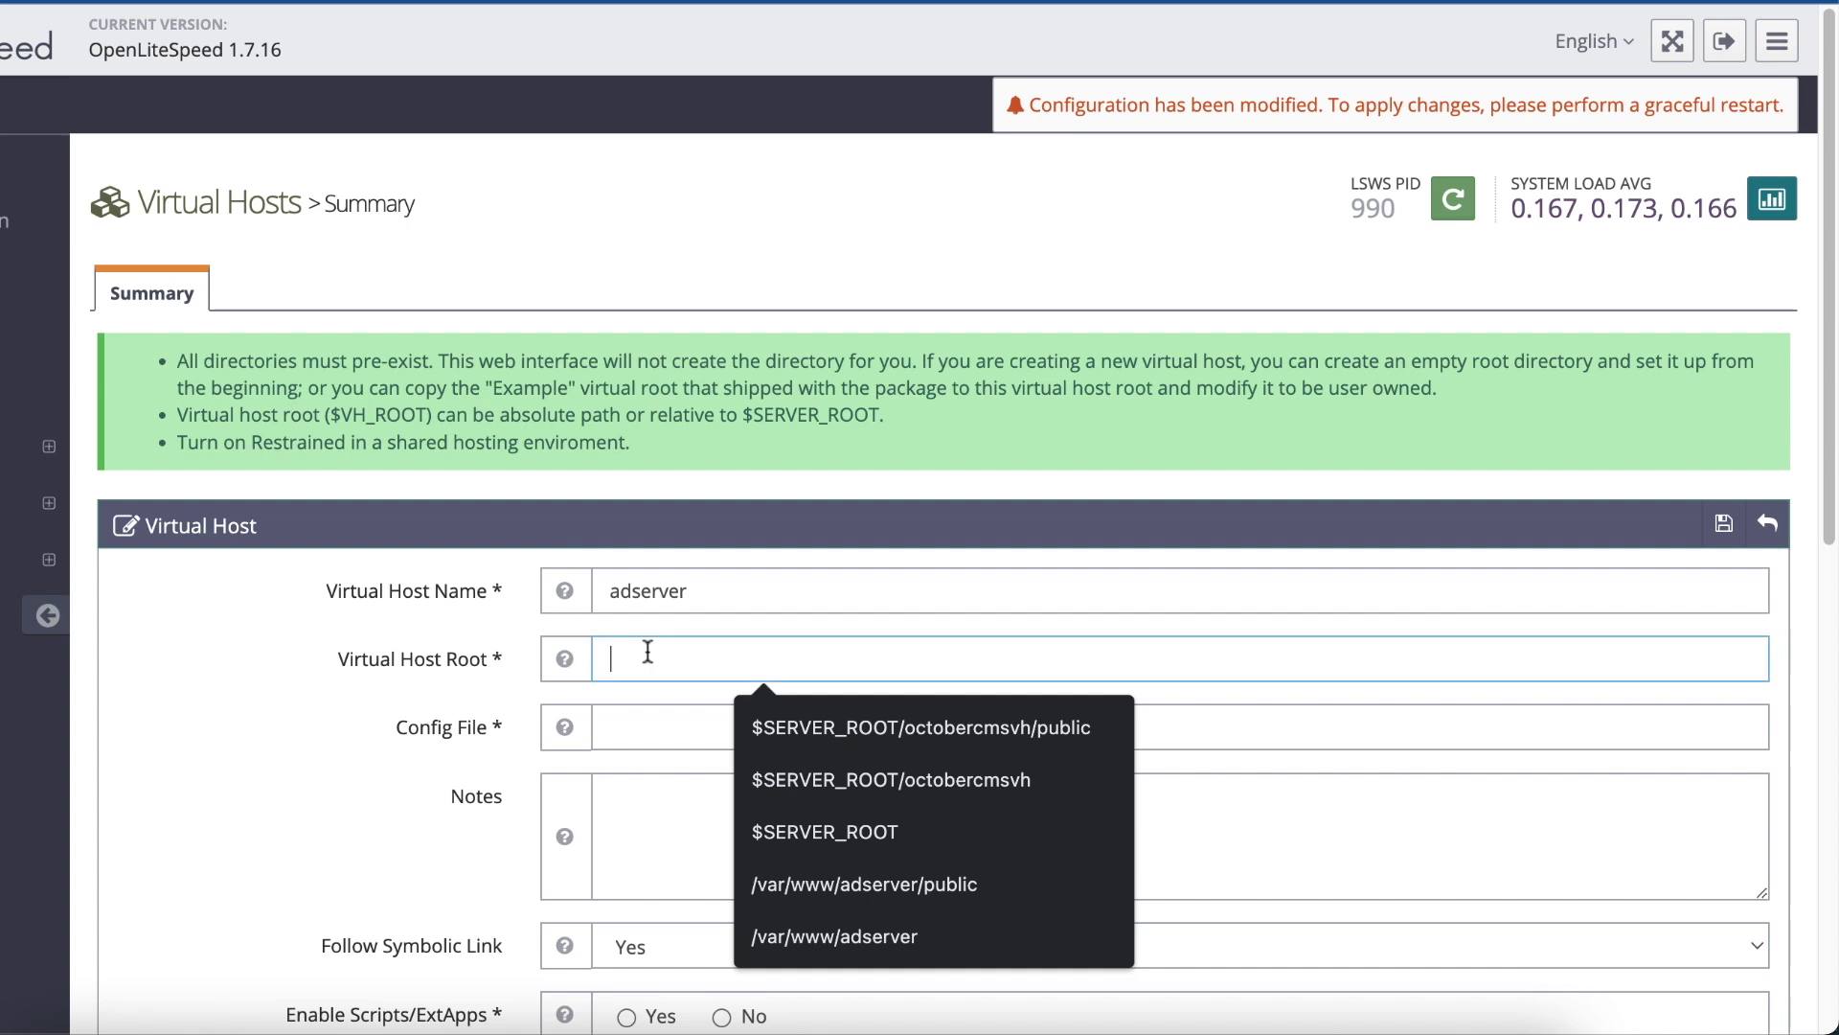
pyautogui.write('$SERVER_ROOT')
pyautogui.write('/ads')
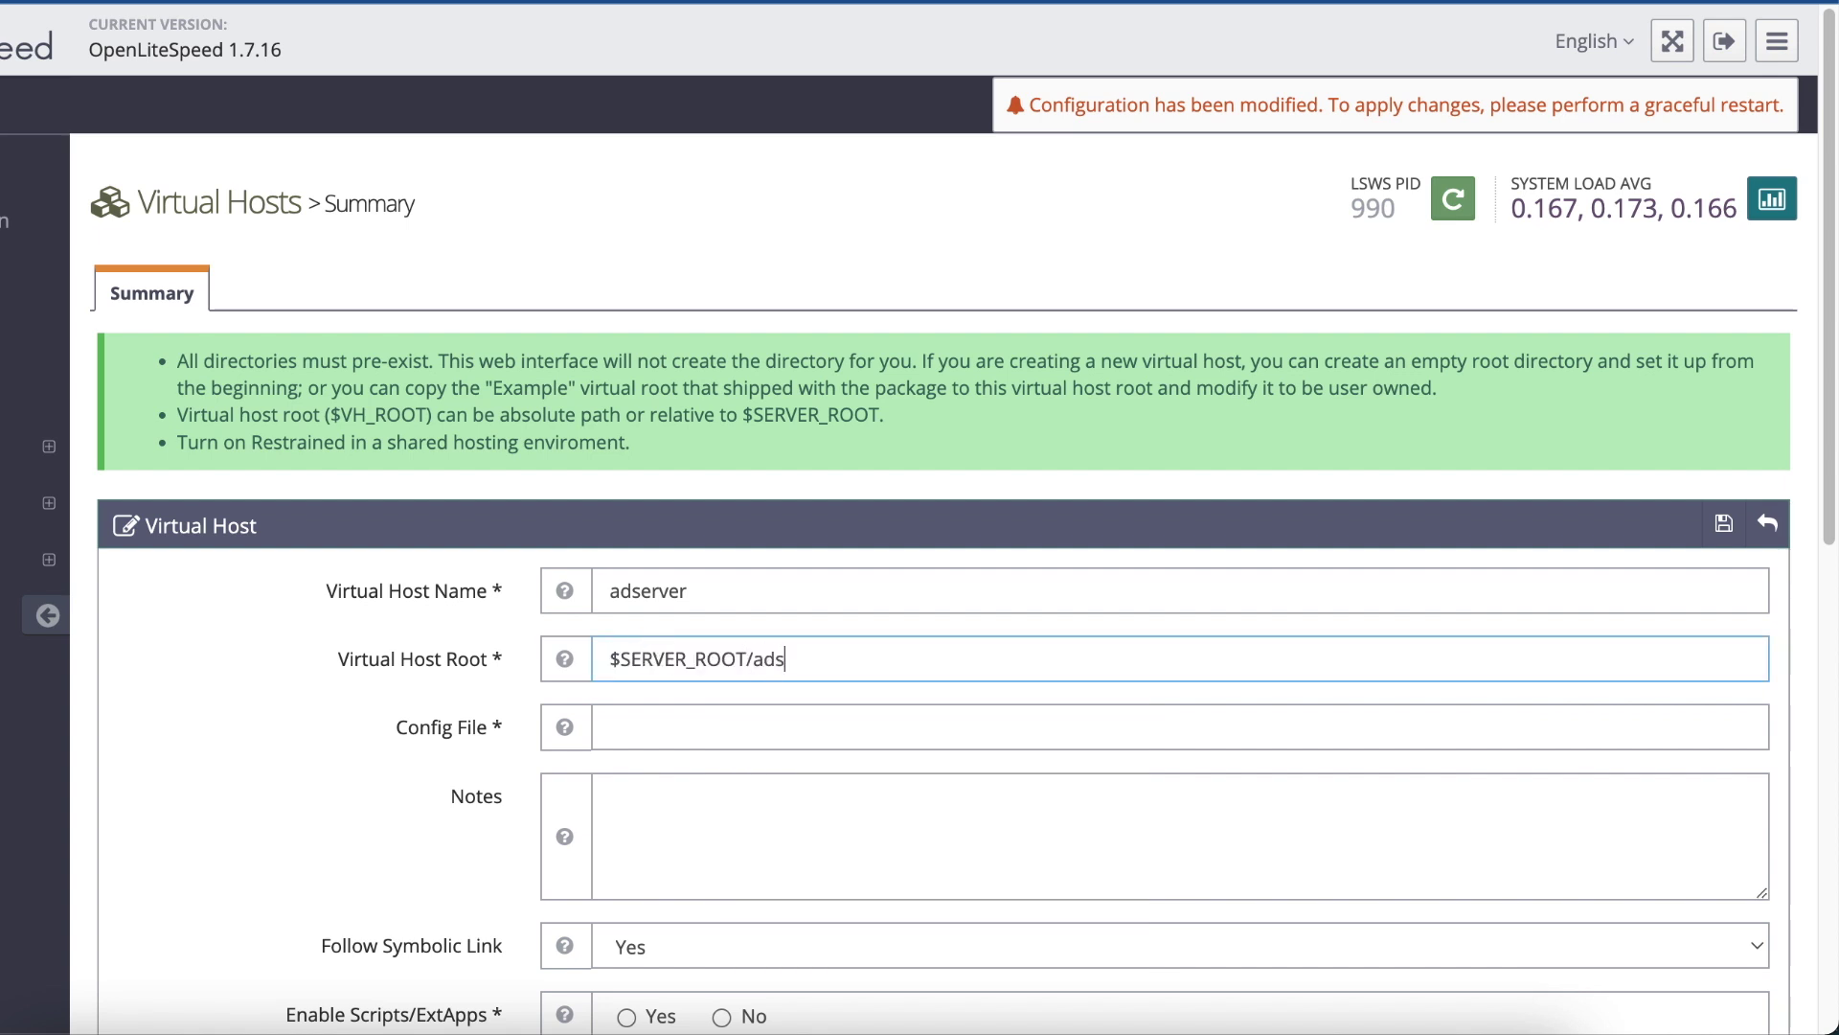
# Step: Set the config file to the recommended vhconf.conf path, with VH_NAME replaced by ADSERVER
pyautogui.click(681, 721)
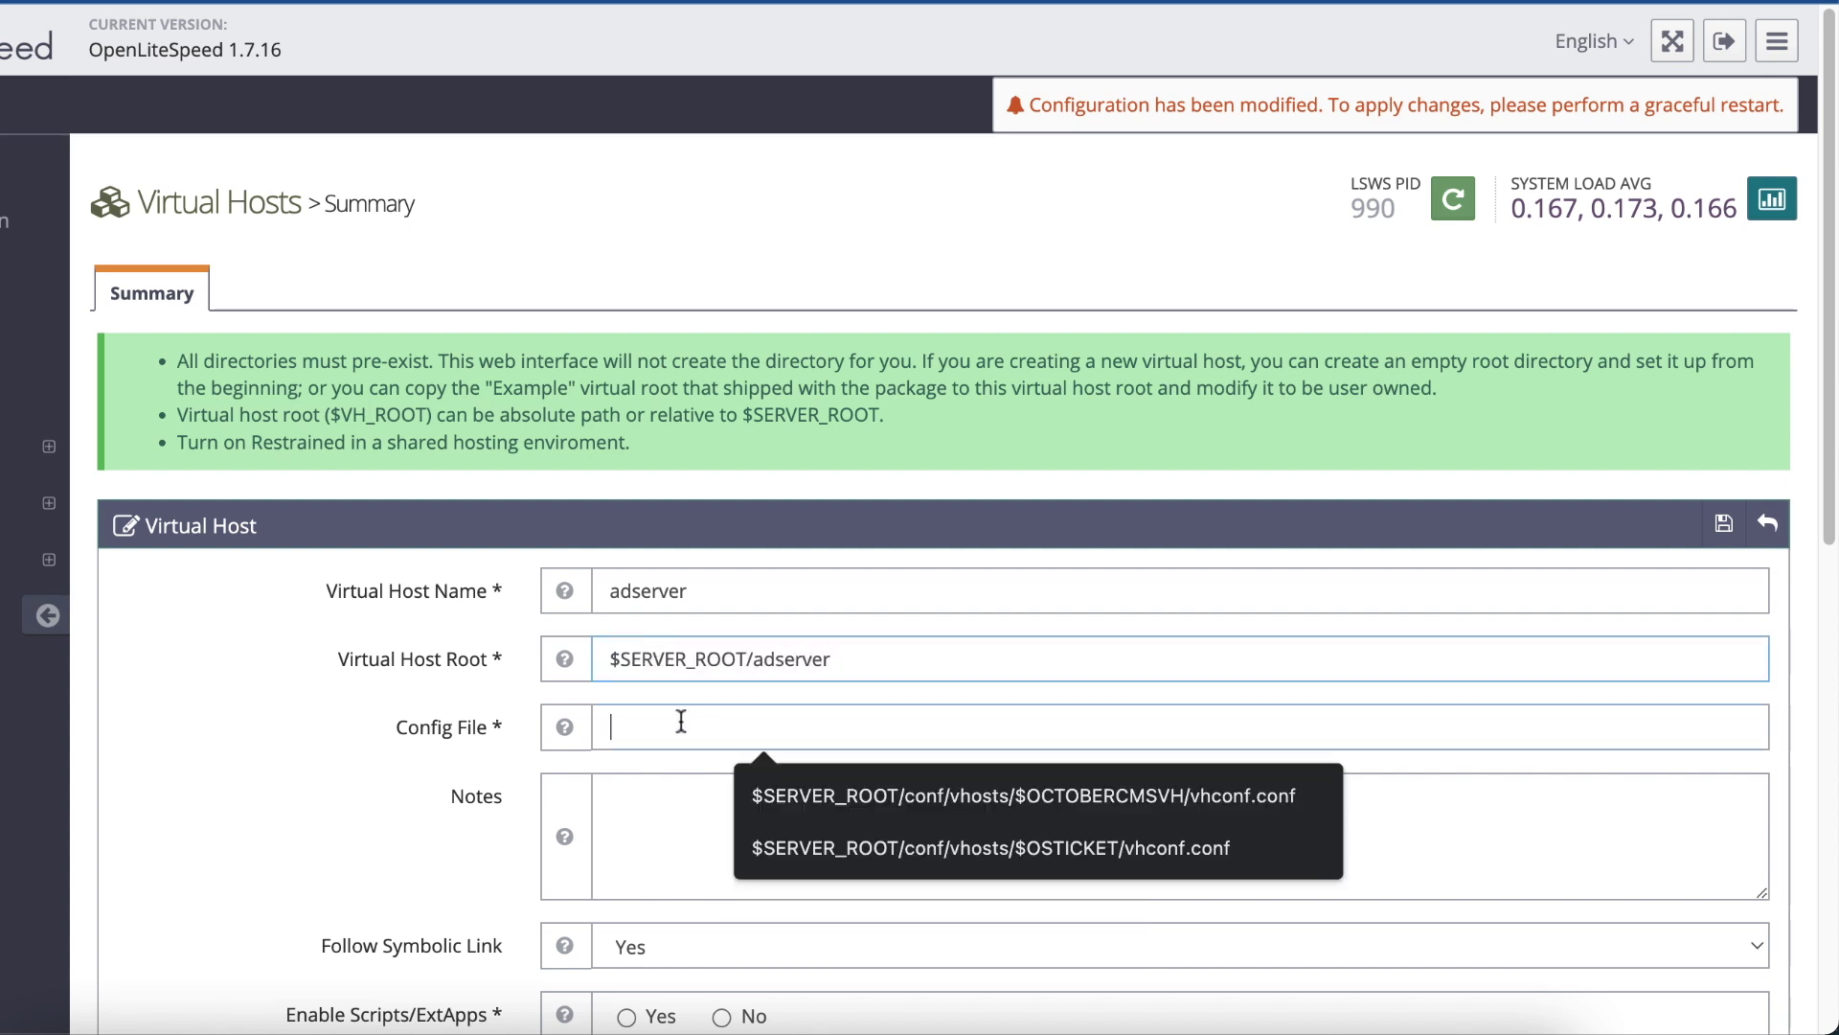
pyautogui.click(564, 727)
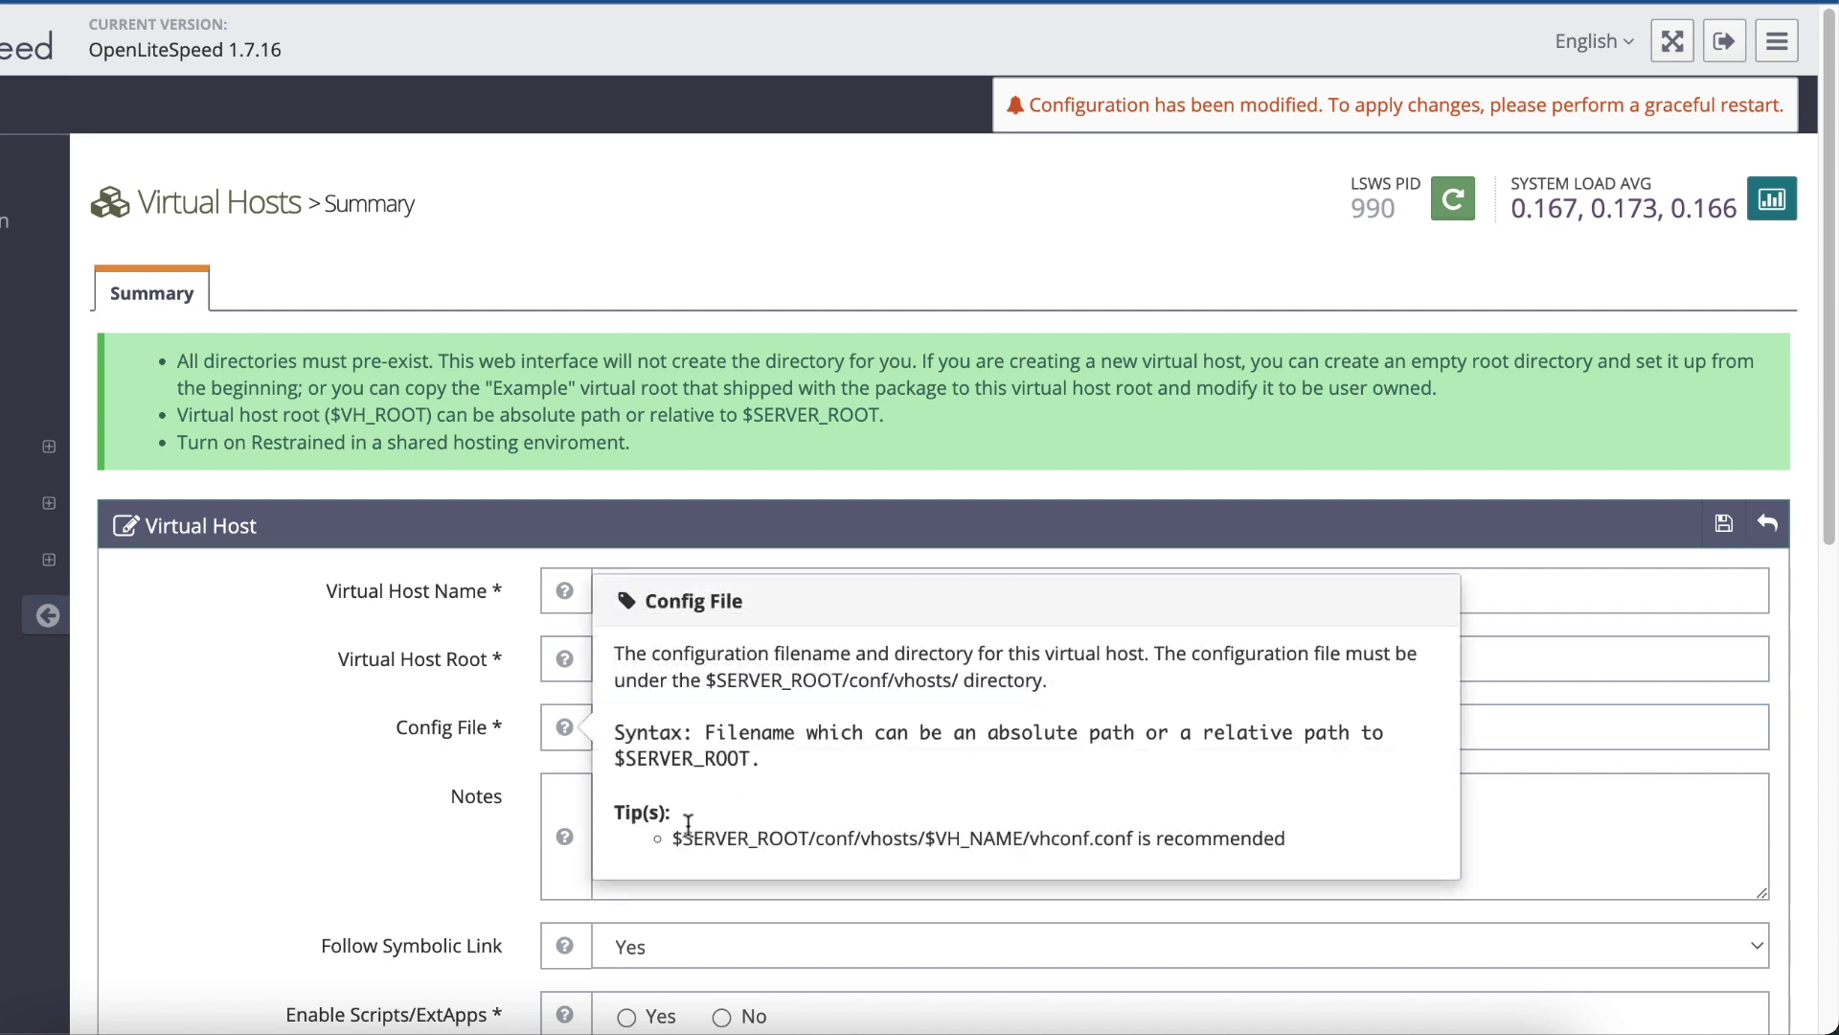
pyautogui.moveTo(674, 838); pyautogui.dragTo(1136, 845)
pyautogui.hotkey('ctrl', 'c')
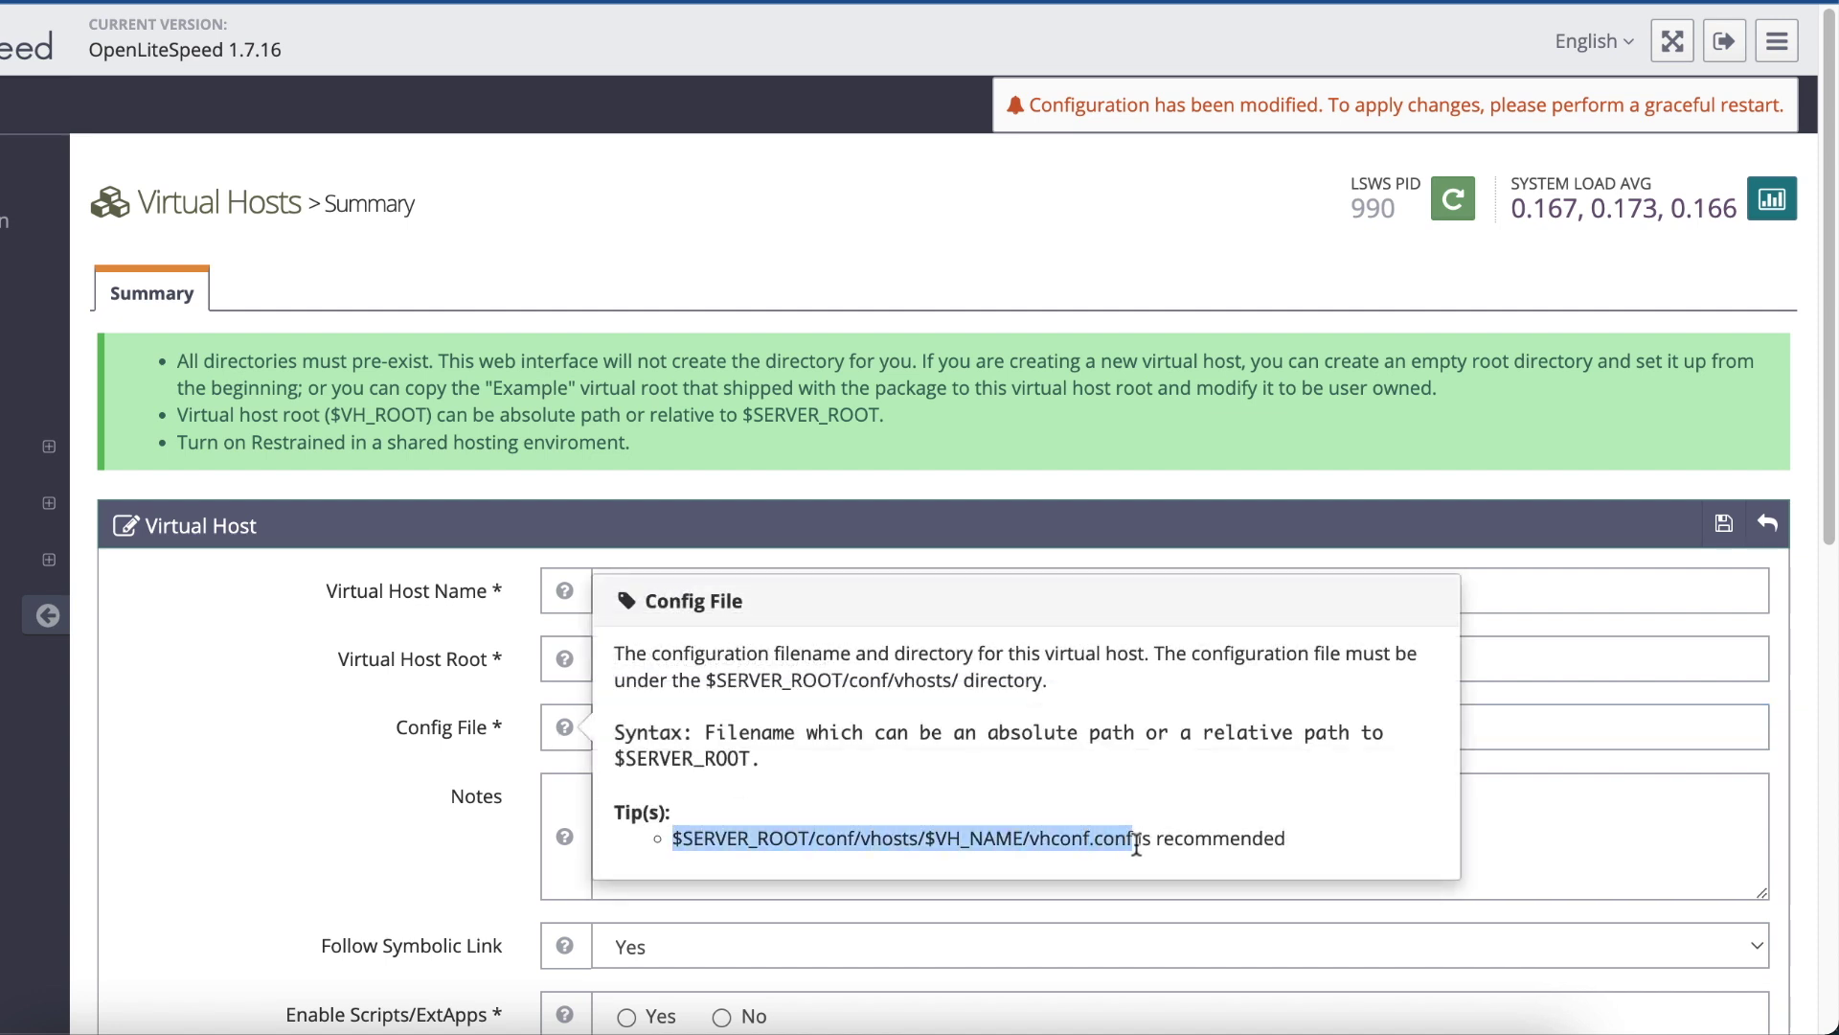
pyautogui.click(603, 726)
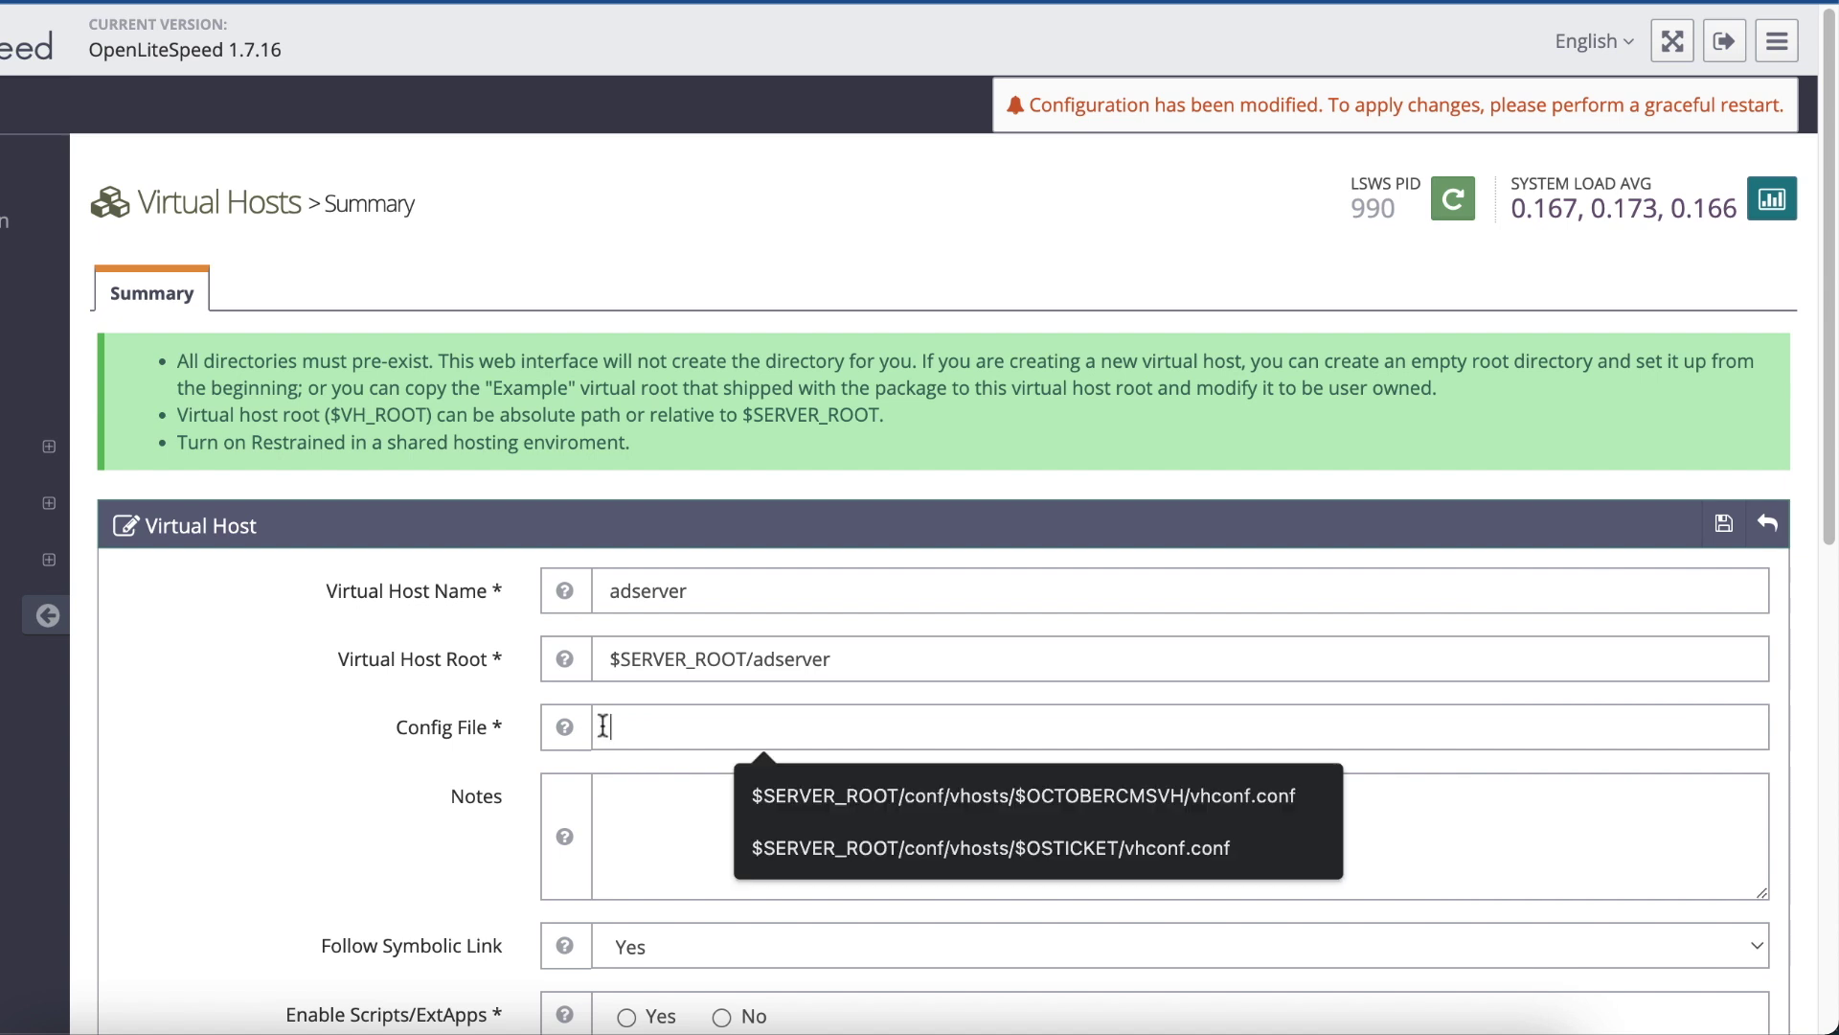
pyautogui.hotkey('ctrl', 'v')
pyautogui.doubleClick(898, 728)
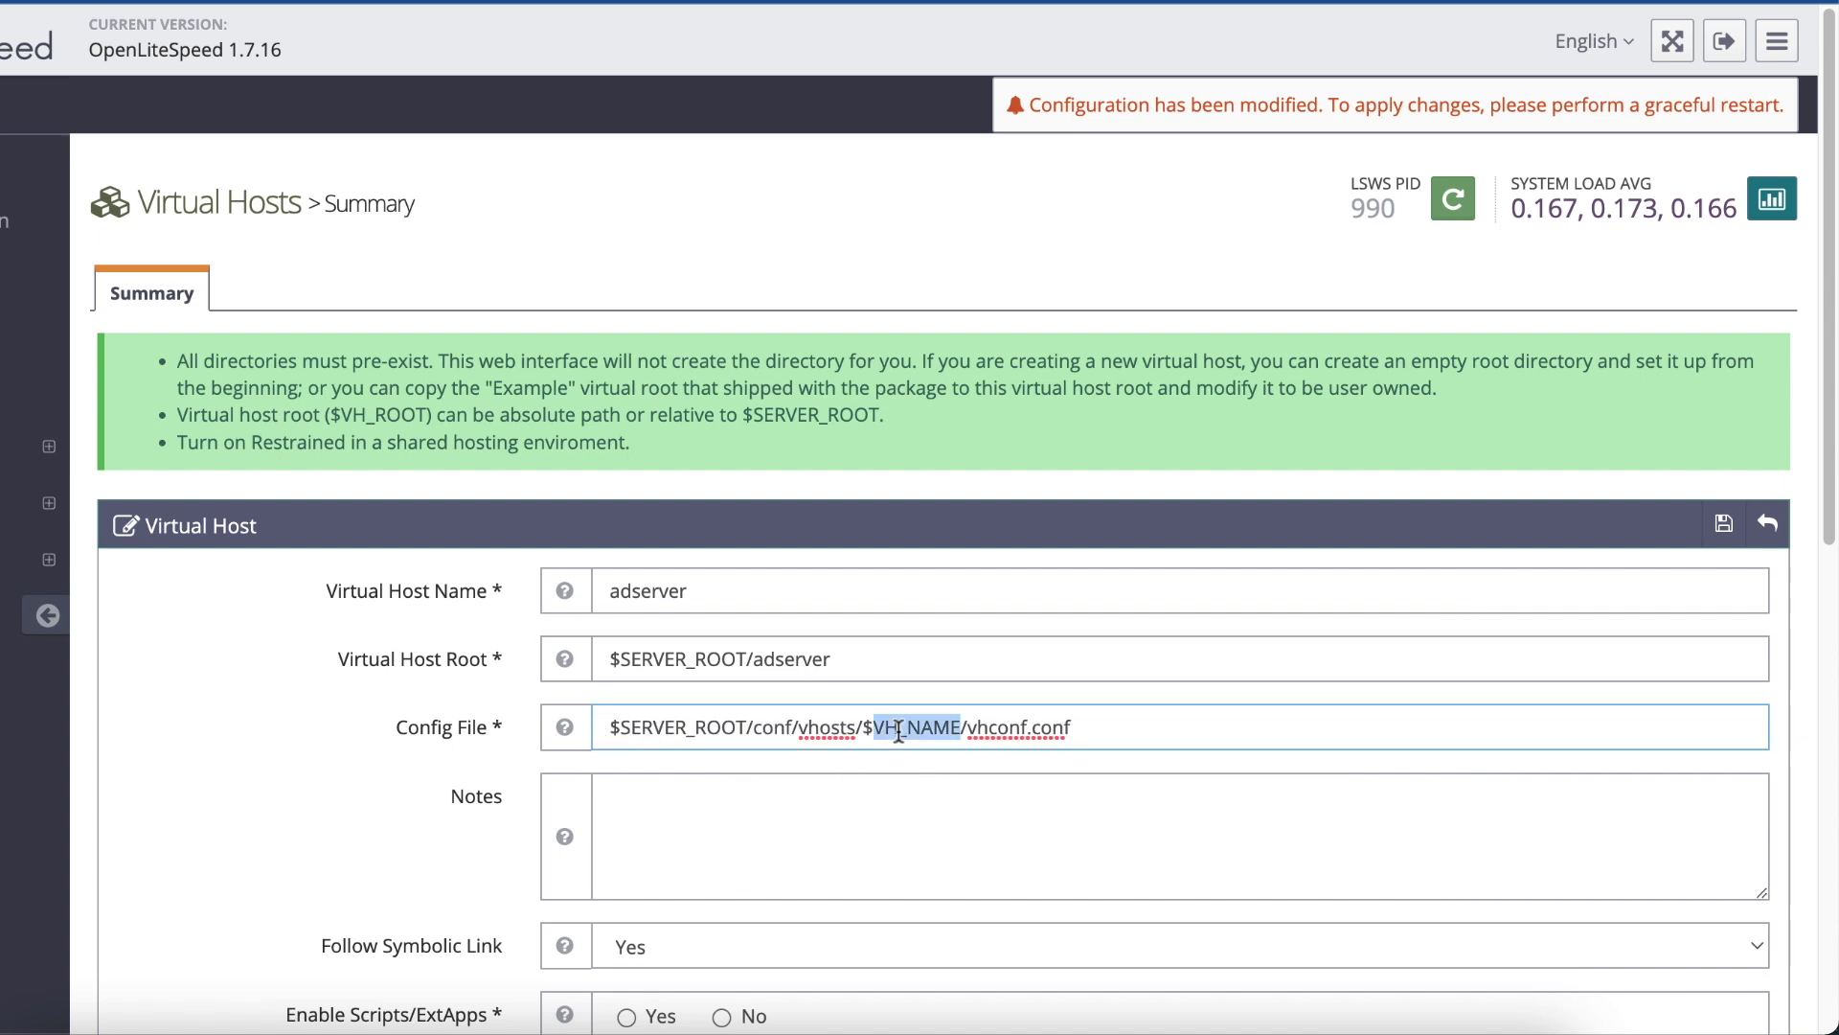
pyautogui.write('ADSERVER')
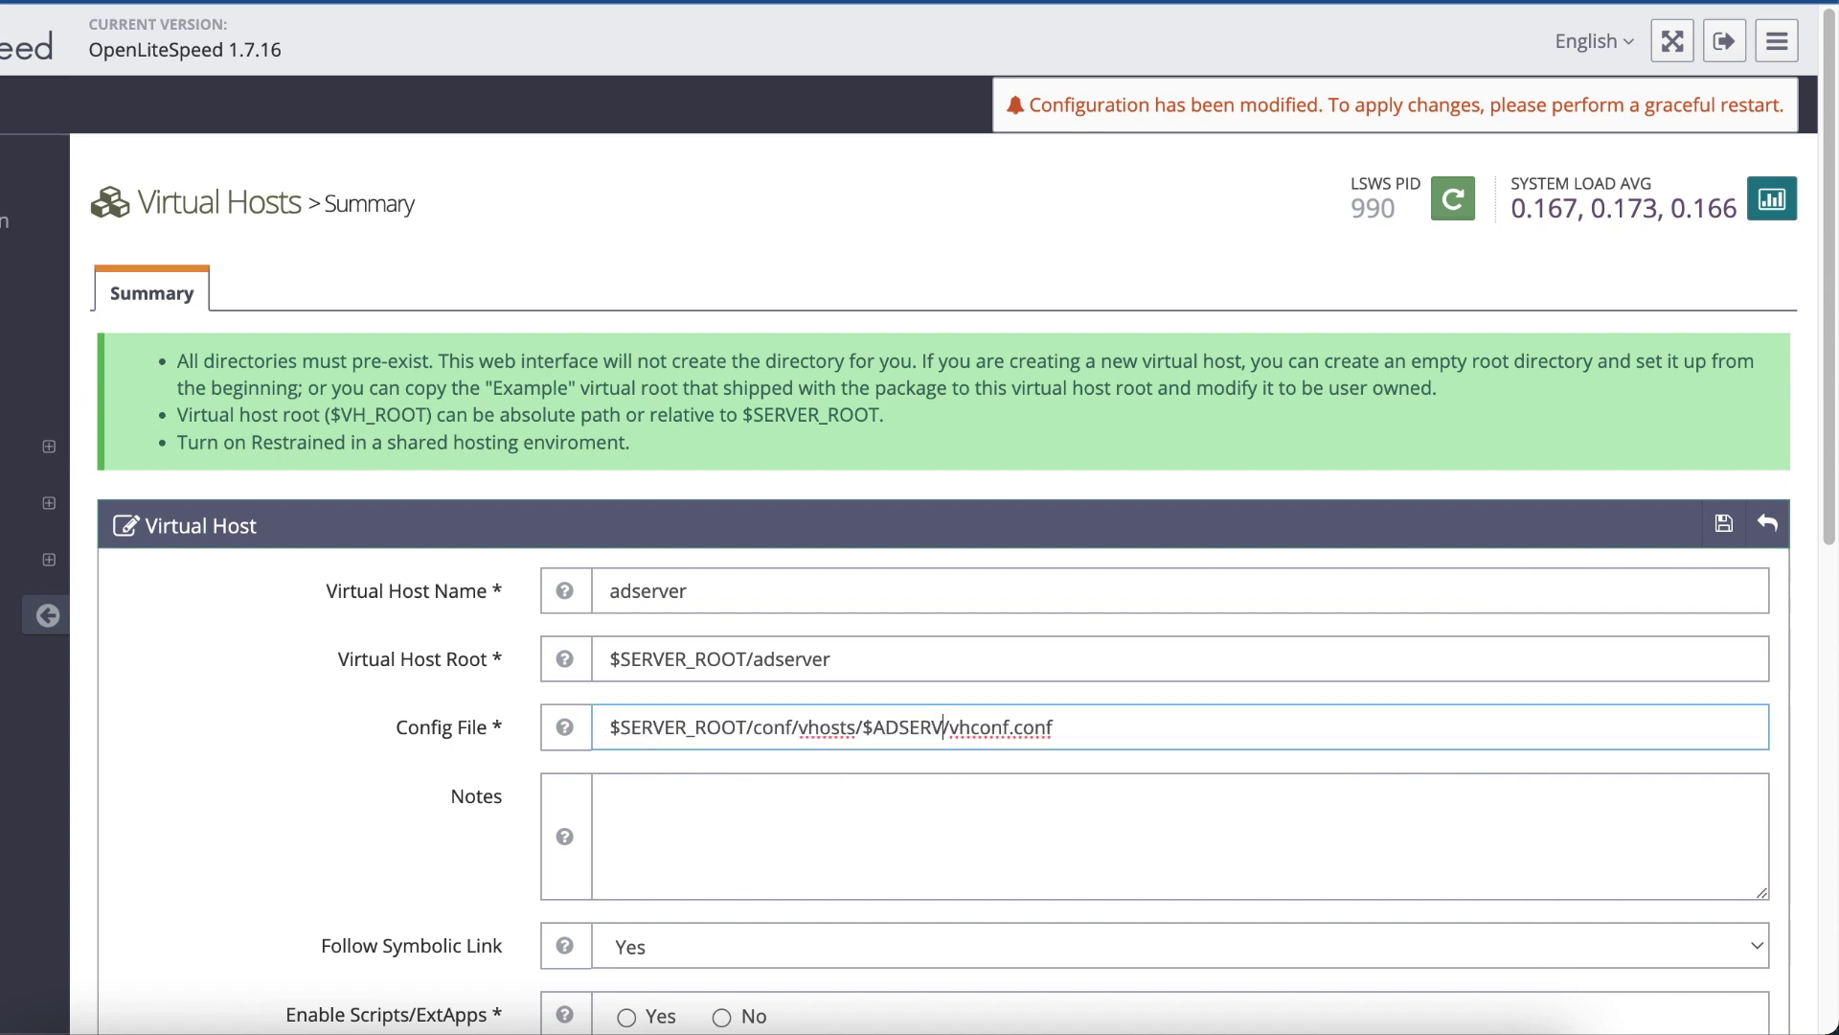
# Step: Set Enable Scripts to Yes and Restrained to No, save, and create the missing vhconf.conf
pyautogui.scroll(-3, 843, 804)
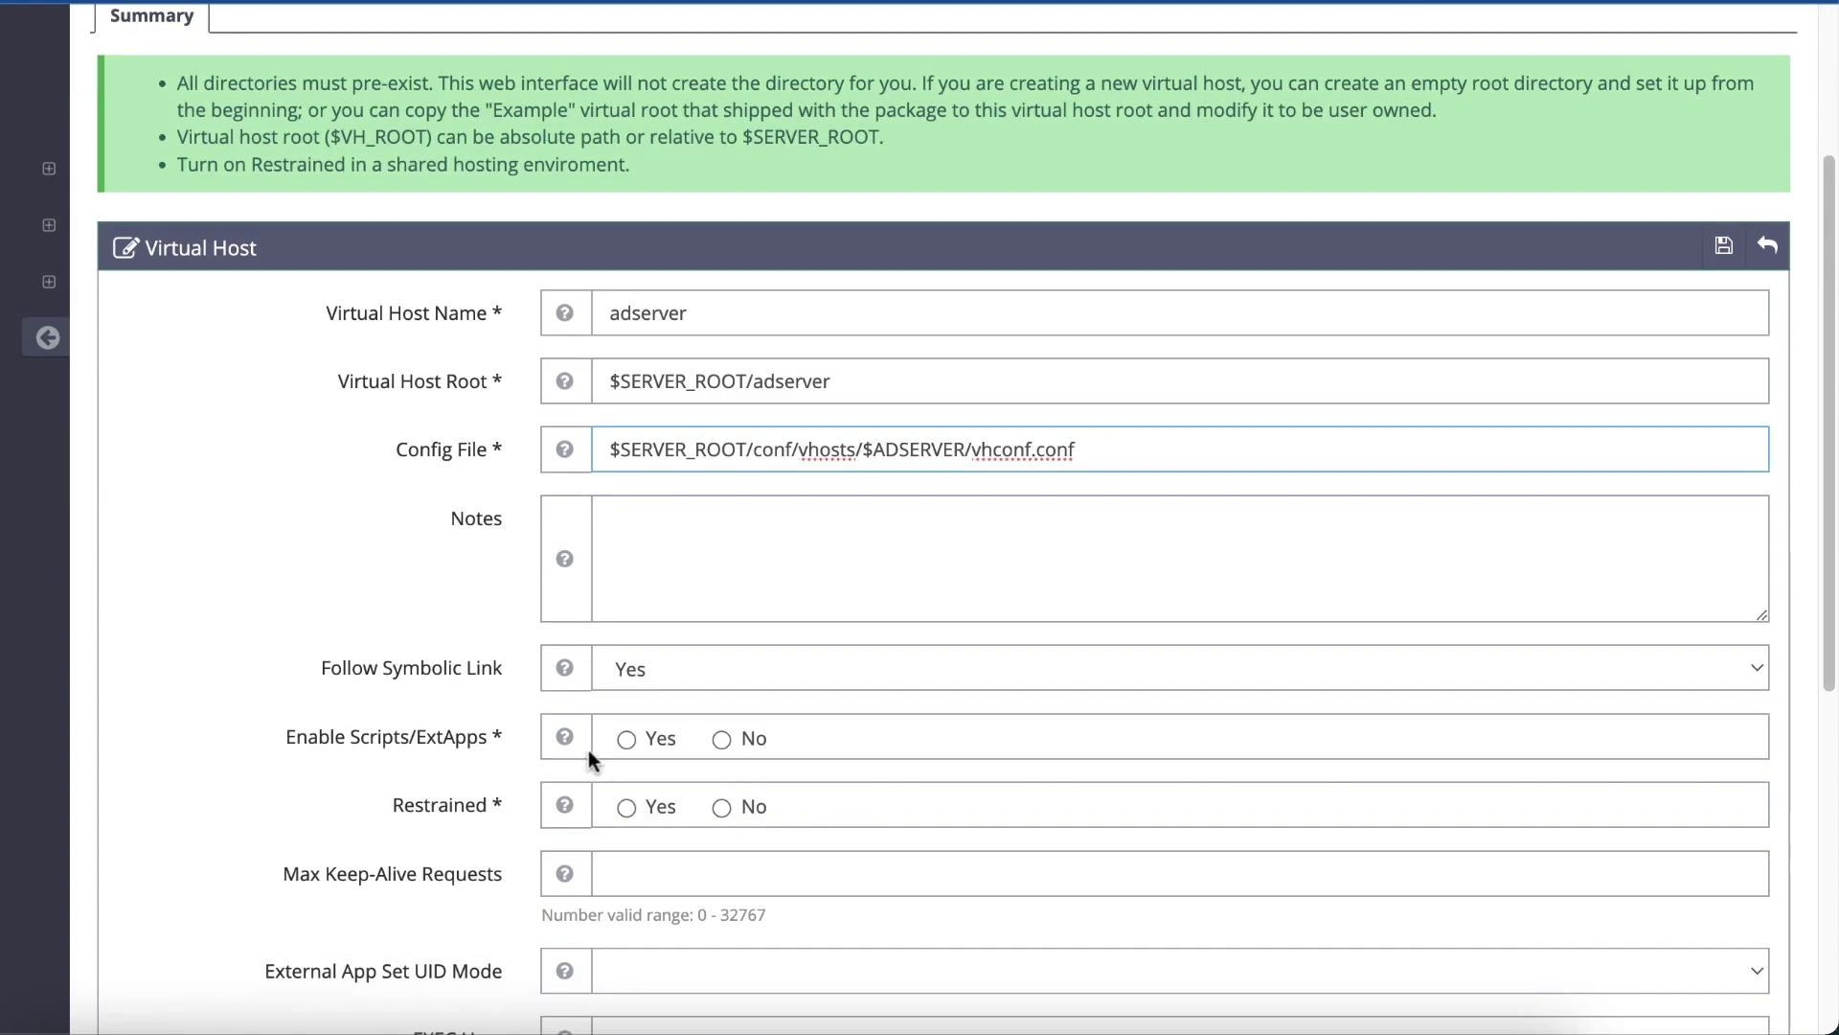
pyautogui.click(626, 738)
pyautogui.click(722, 806)
pyautogui.scroll(-7, 707, 867)
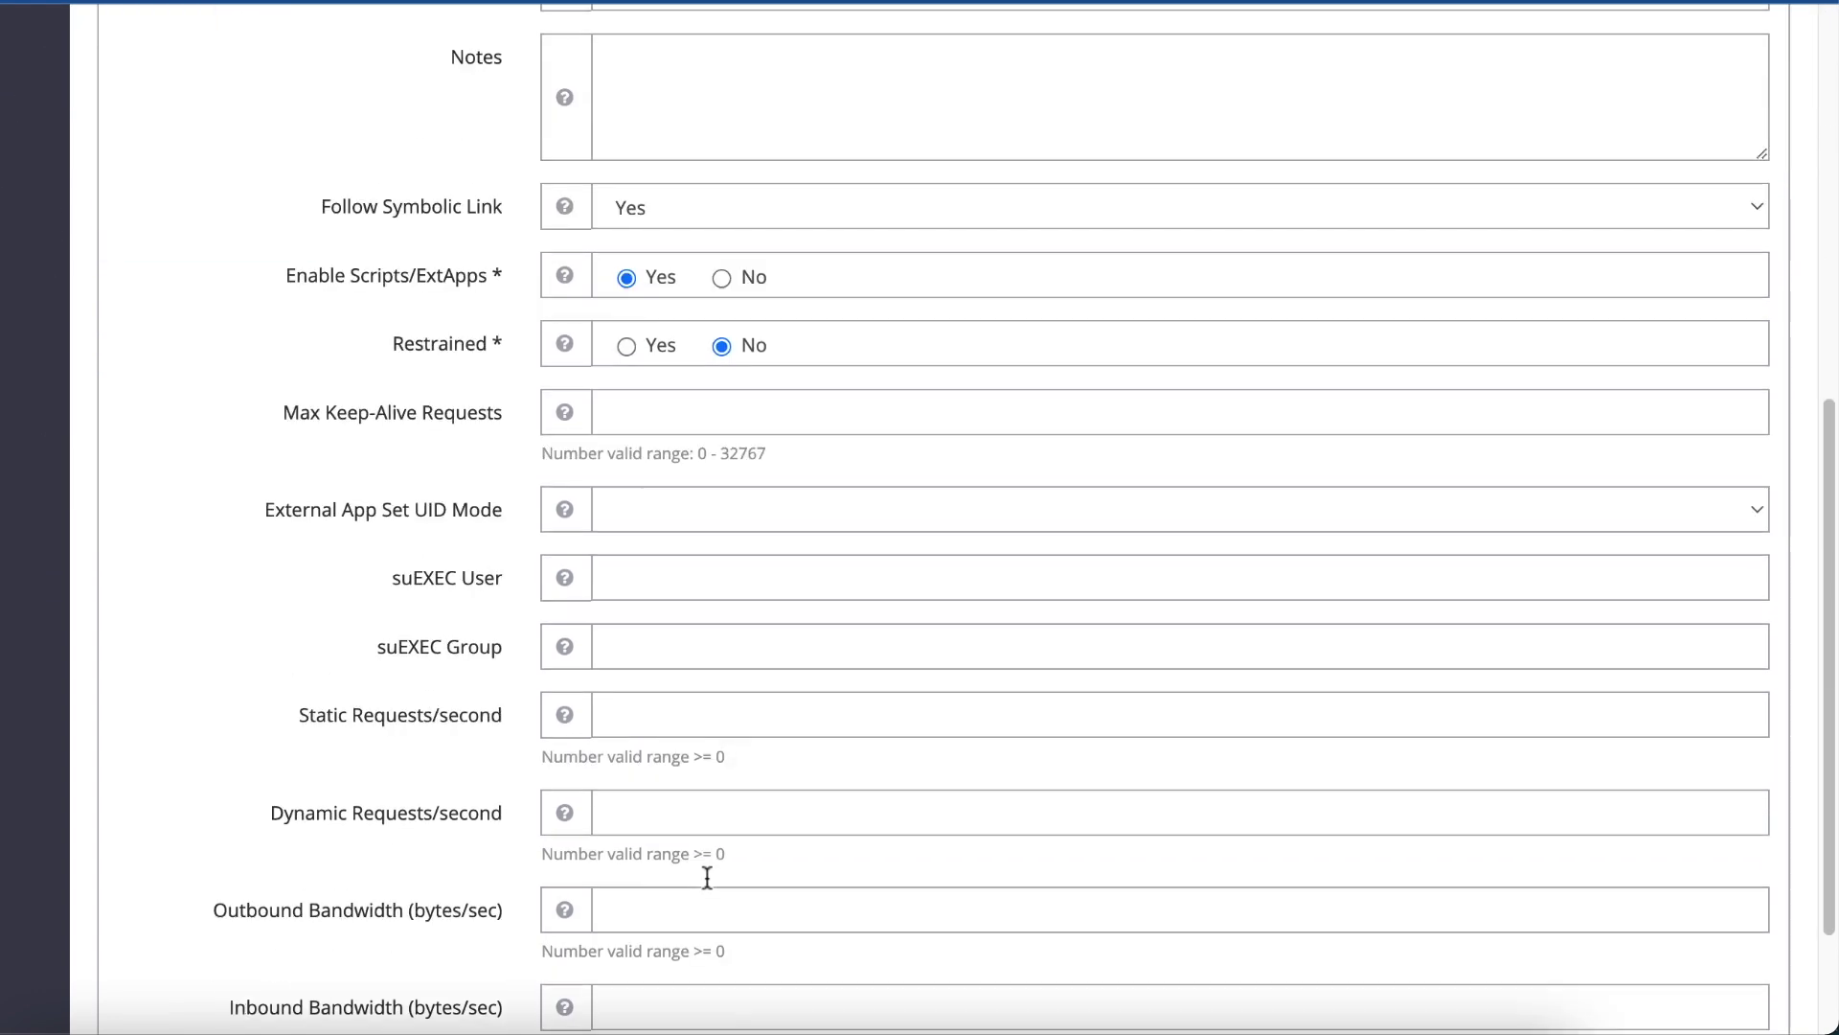
pyautogui.scroll(10, 707, 878)
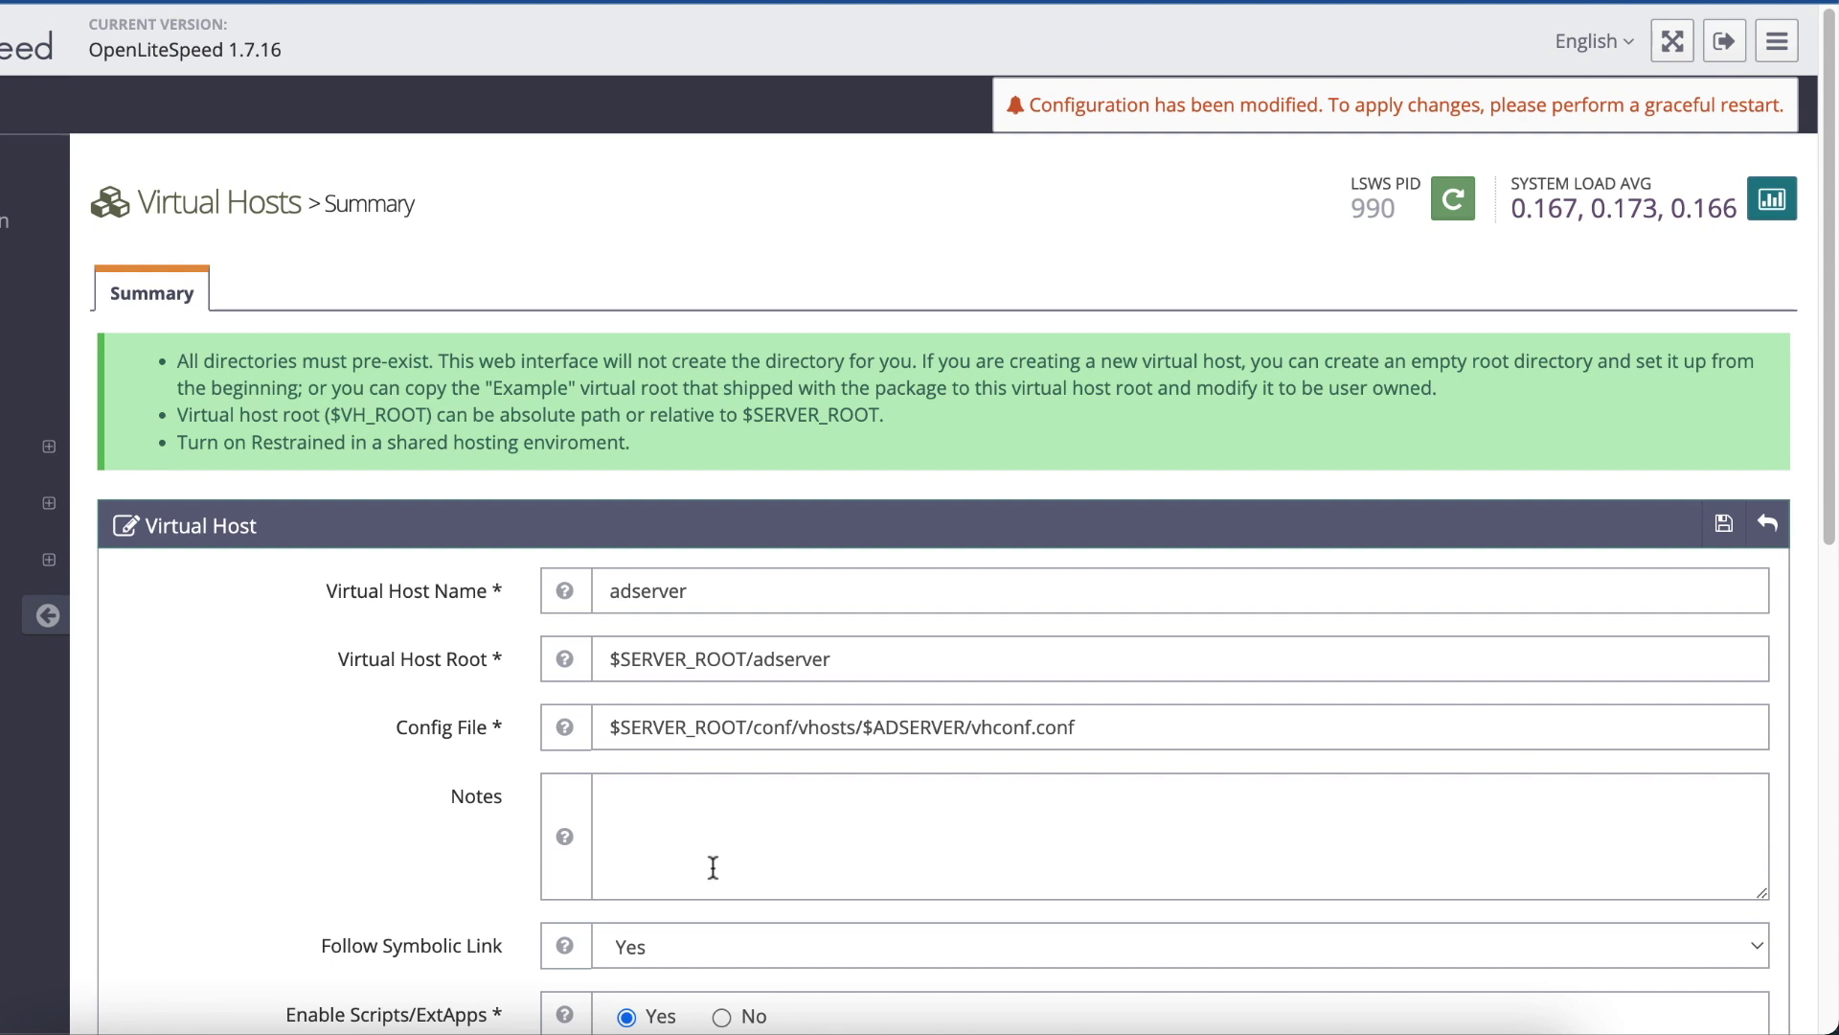
pyautogui.click(1721, 525)
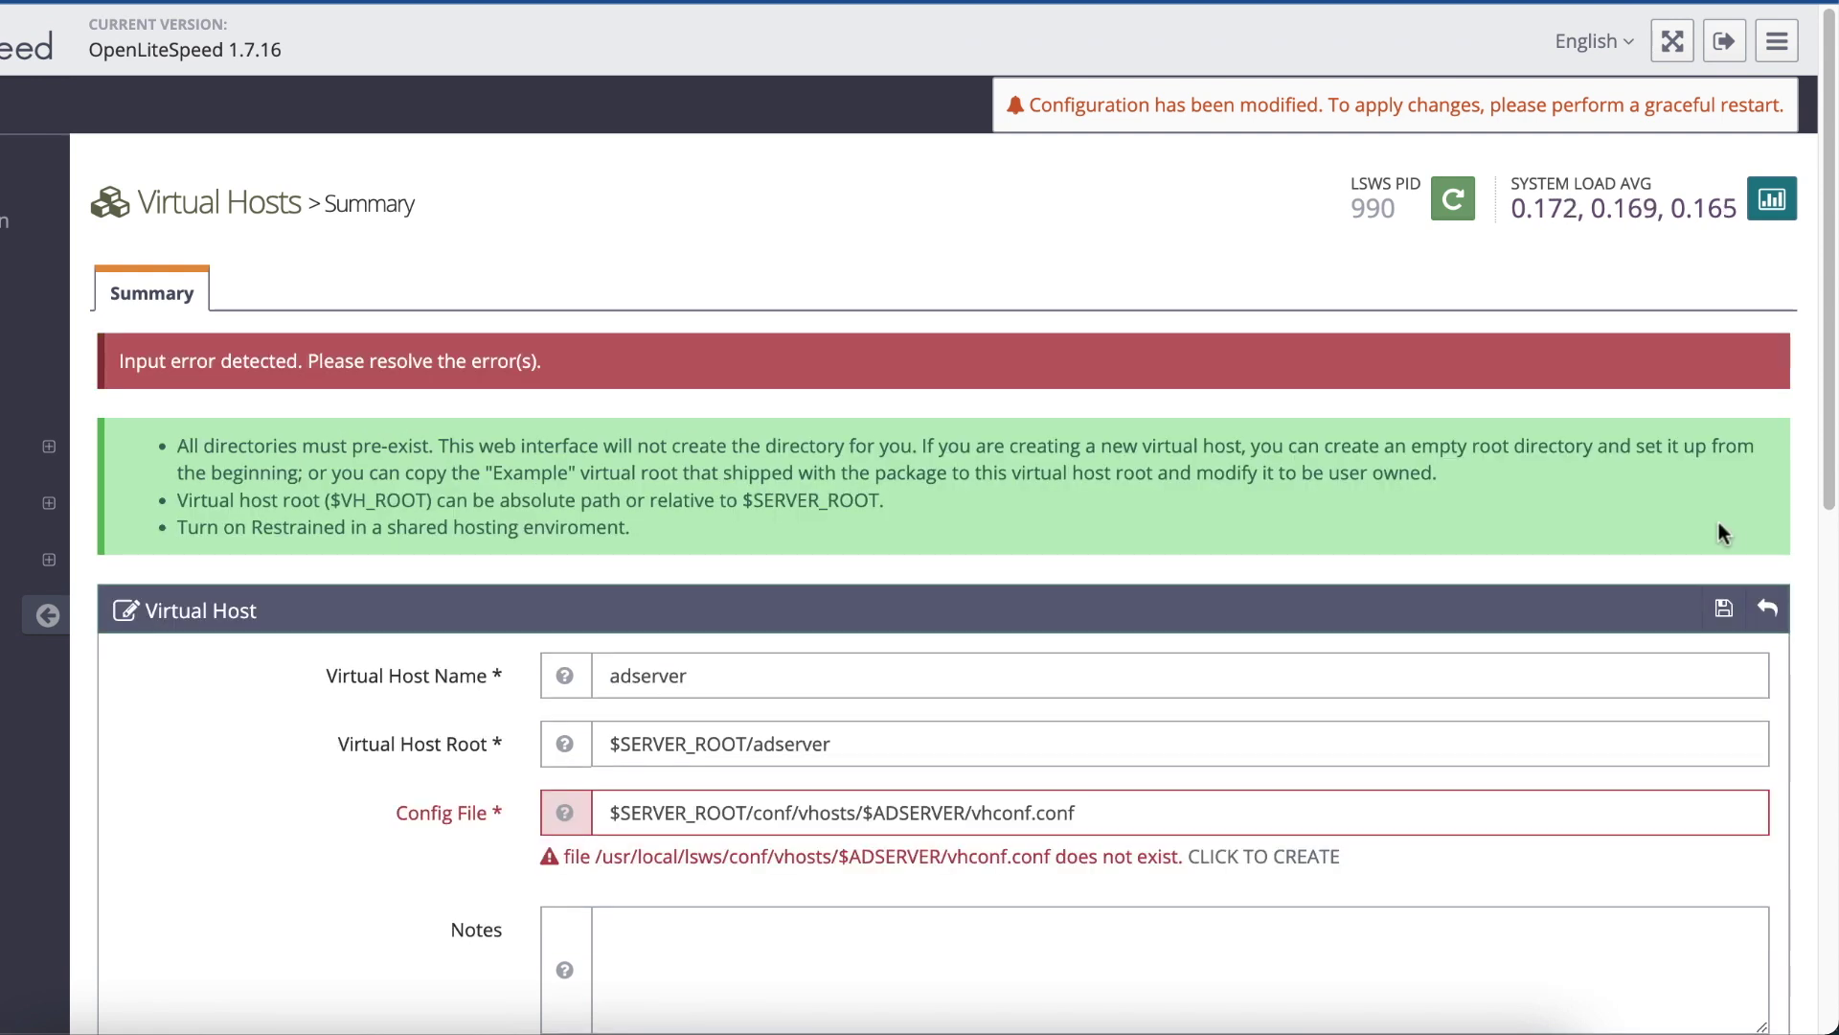
pyautogui.click(1282, 856)
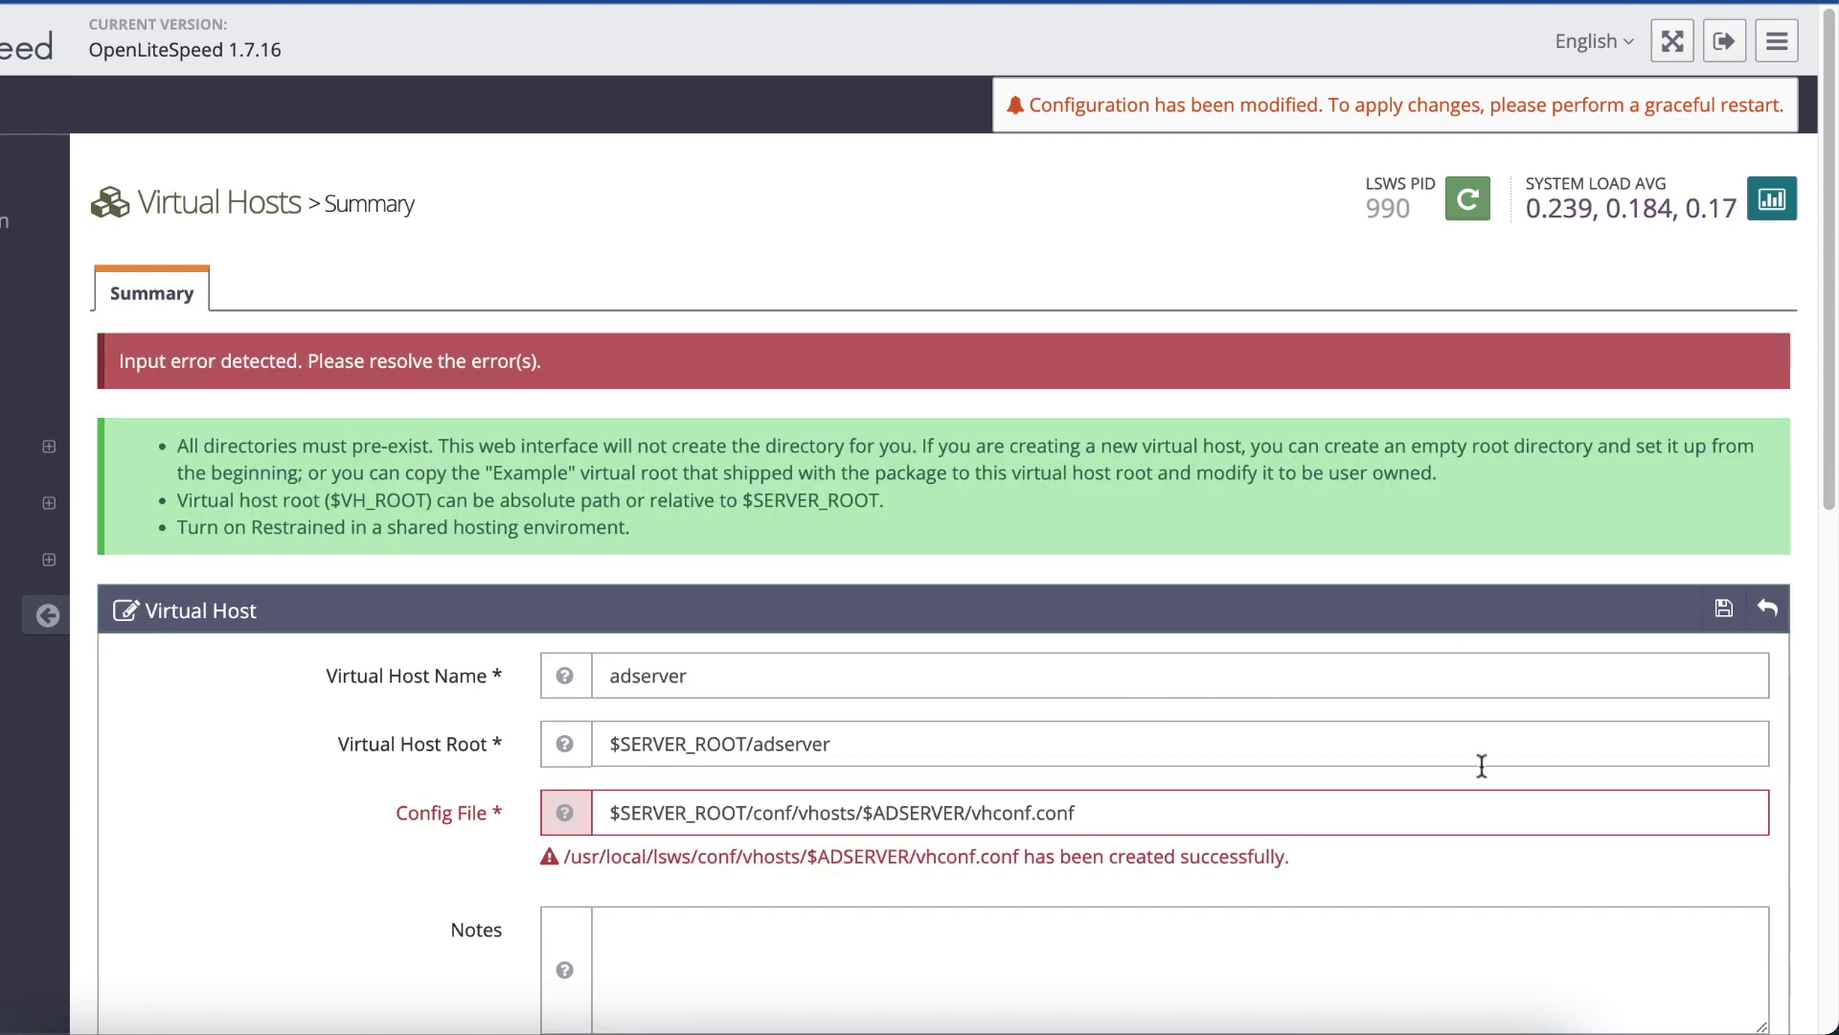
pyautogui.click(1722, 610)
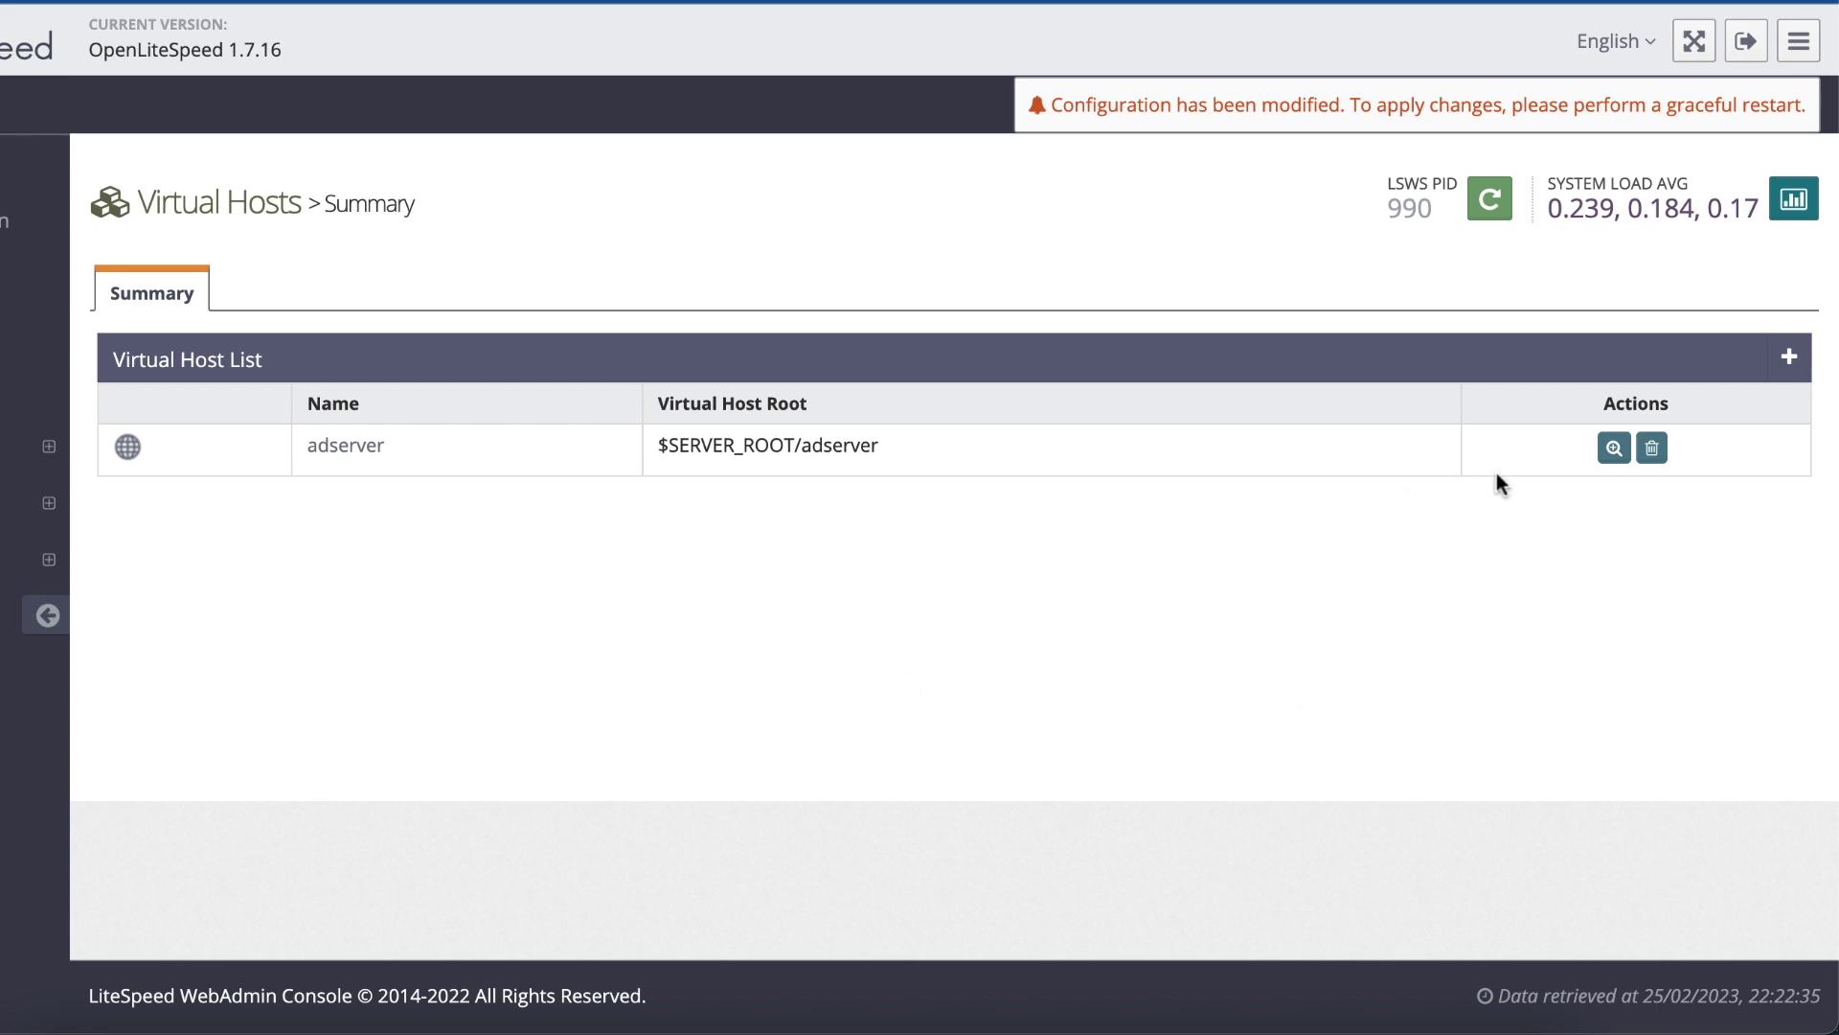
# Step: Set the adserver vhost's document root to $VH_ROOT/public and save the general settings
pyautogui.click(1614, 448)
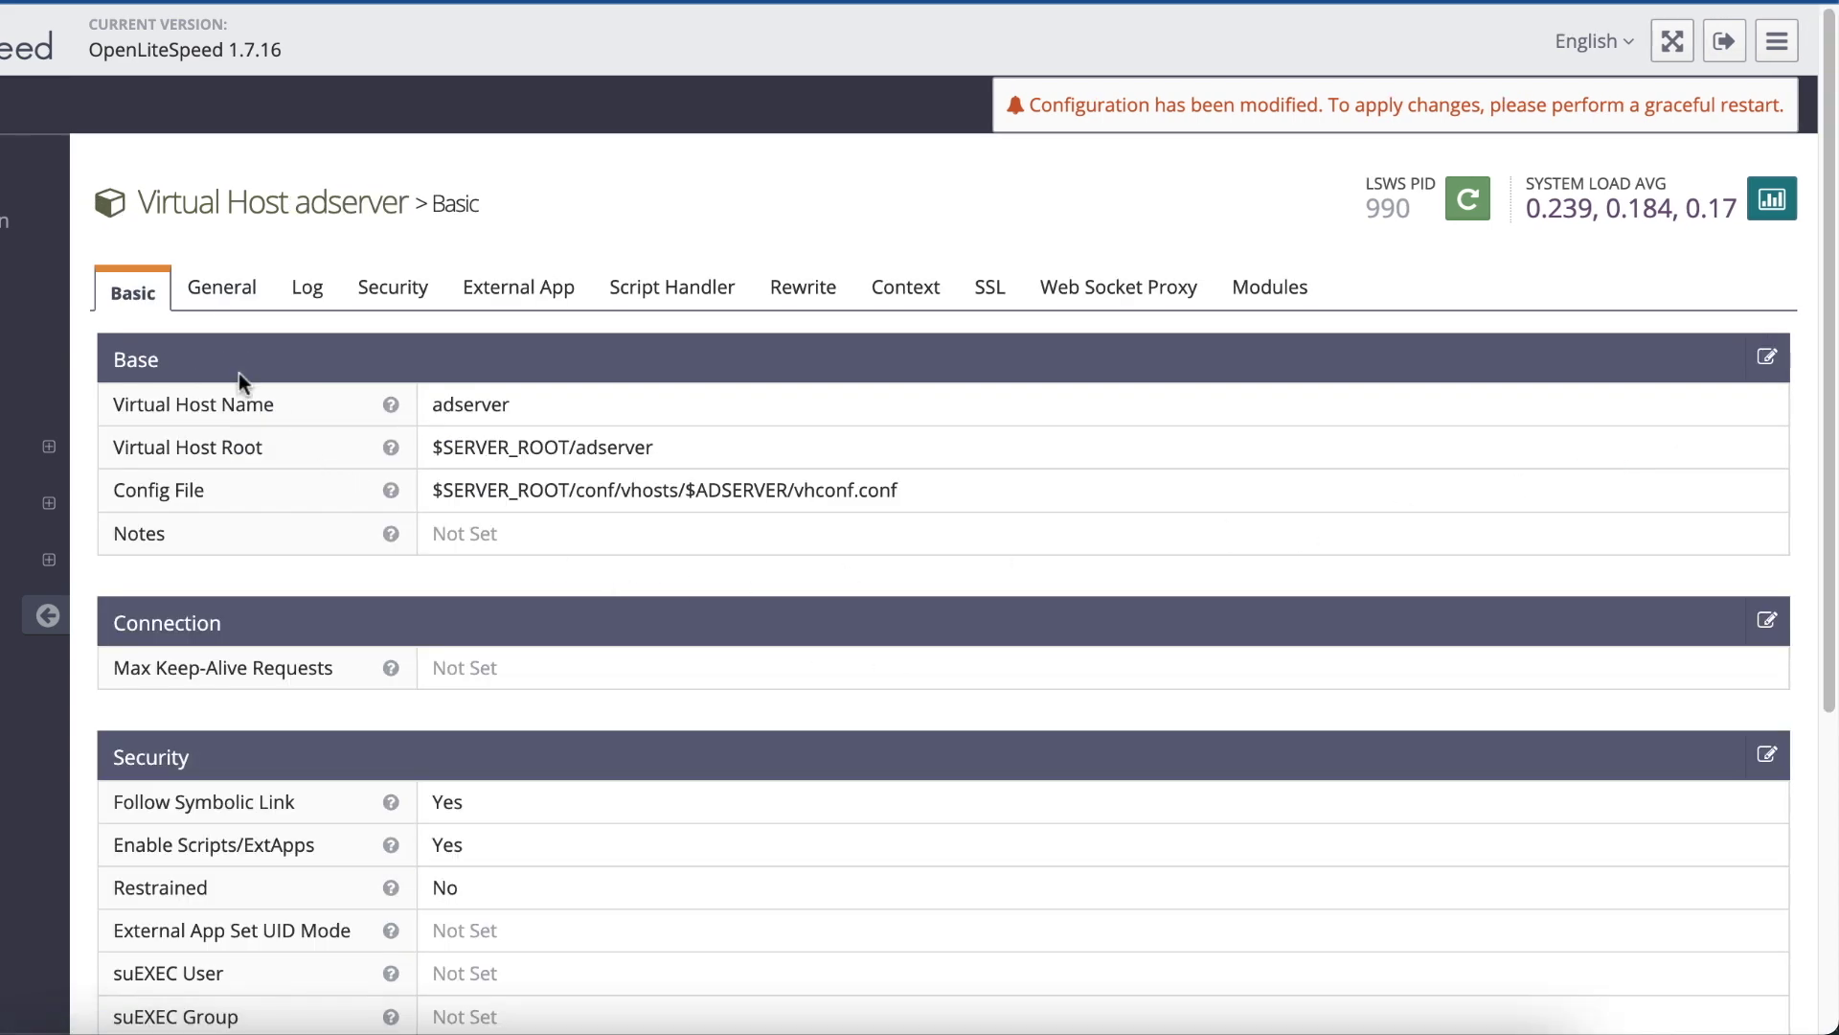
pyautogui.click(221, 287)
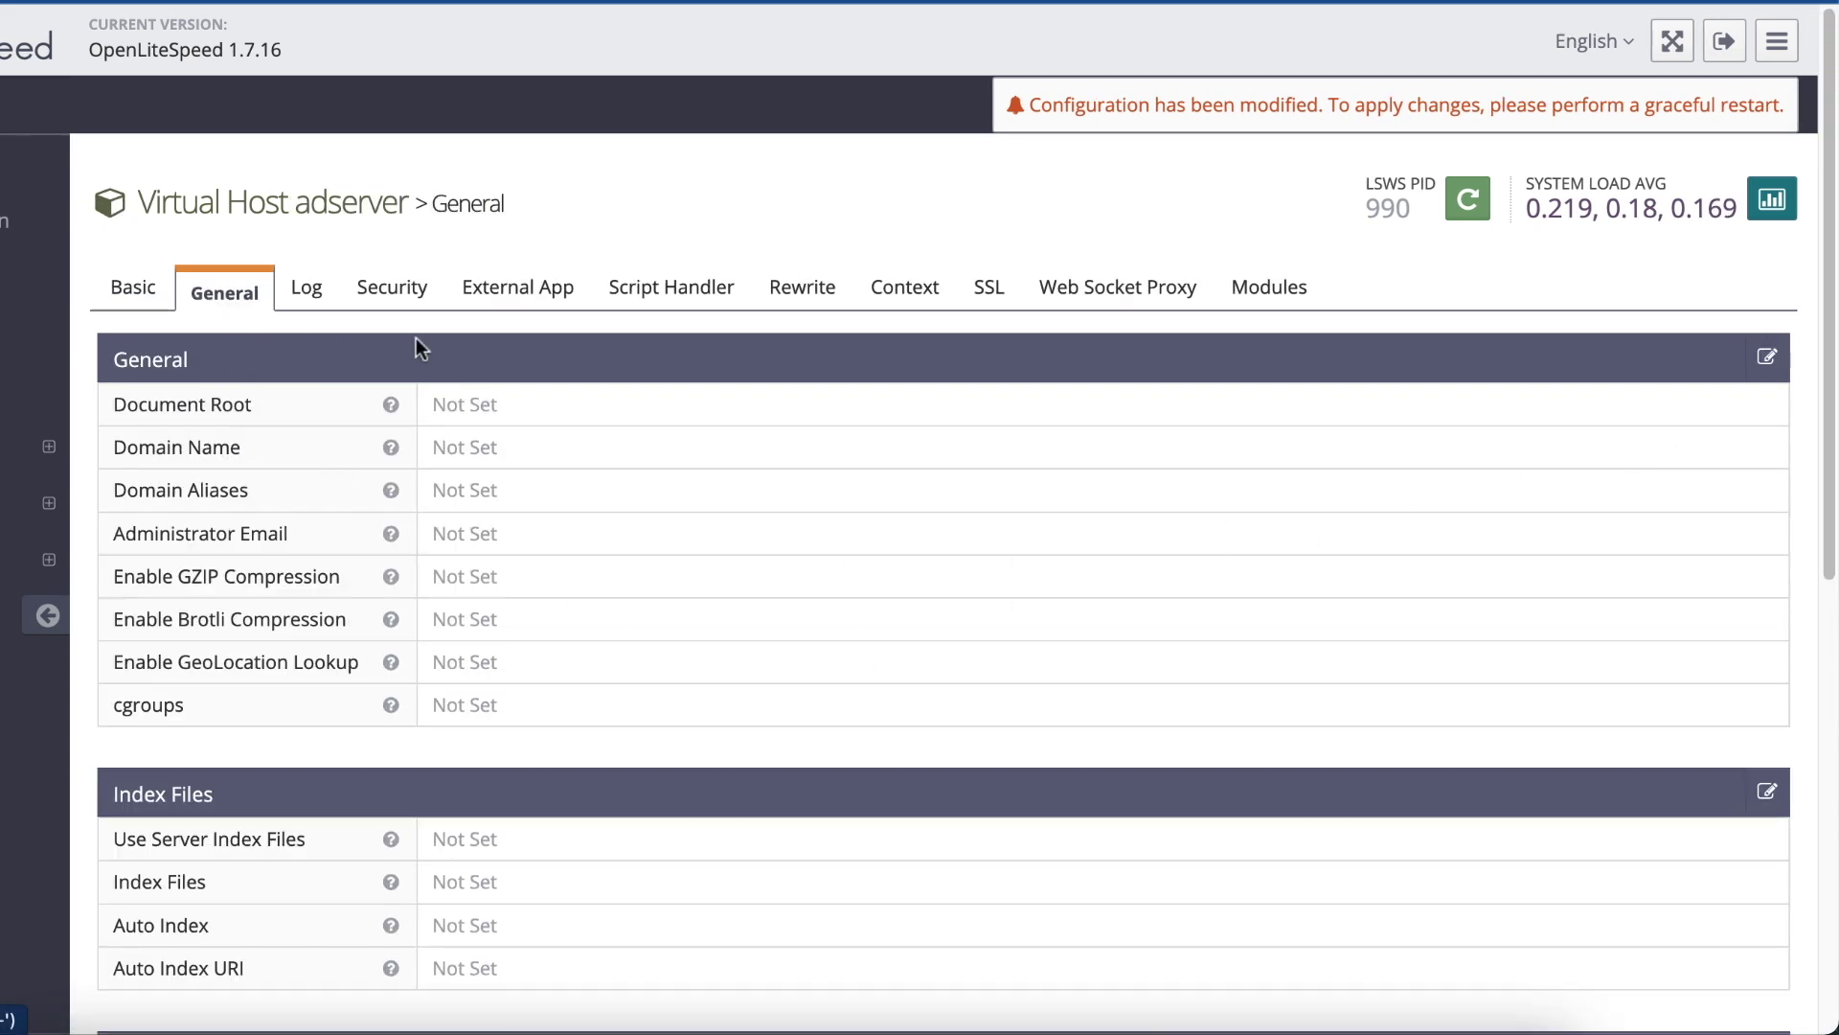
pyautogui.click(1757, 359)
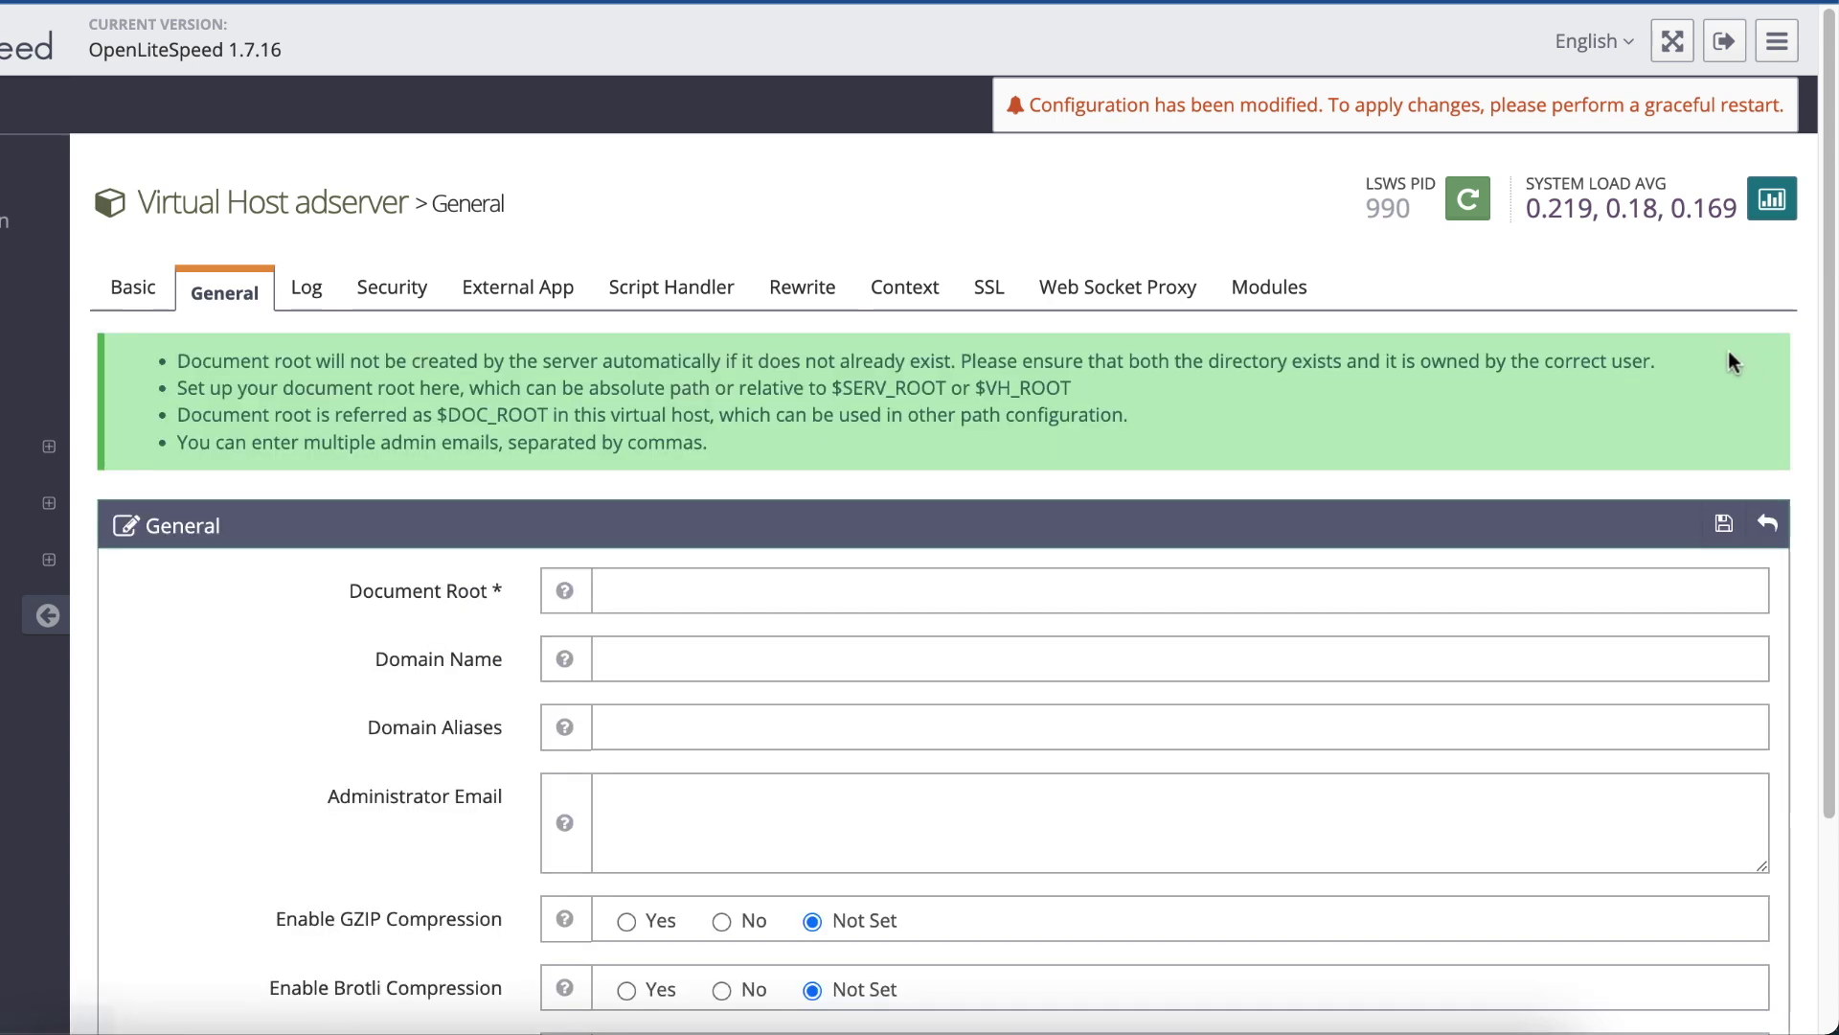
pyautogui.click(565, 591)
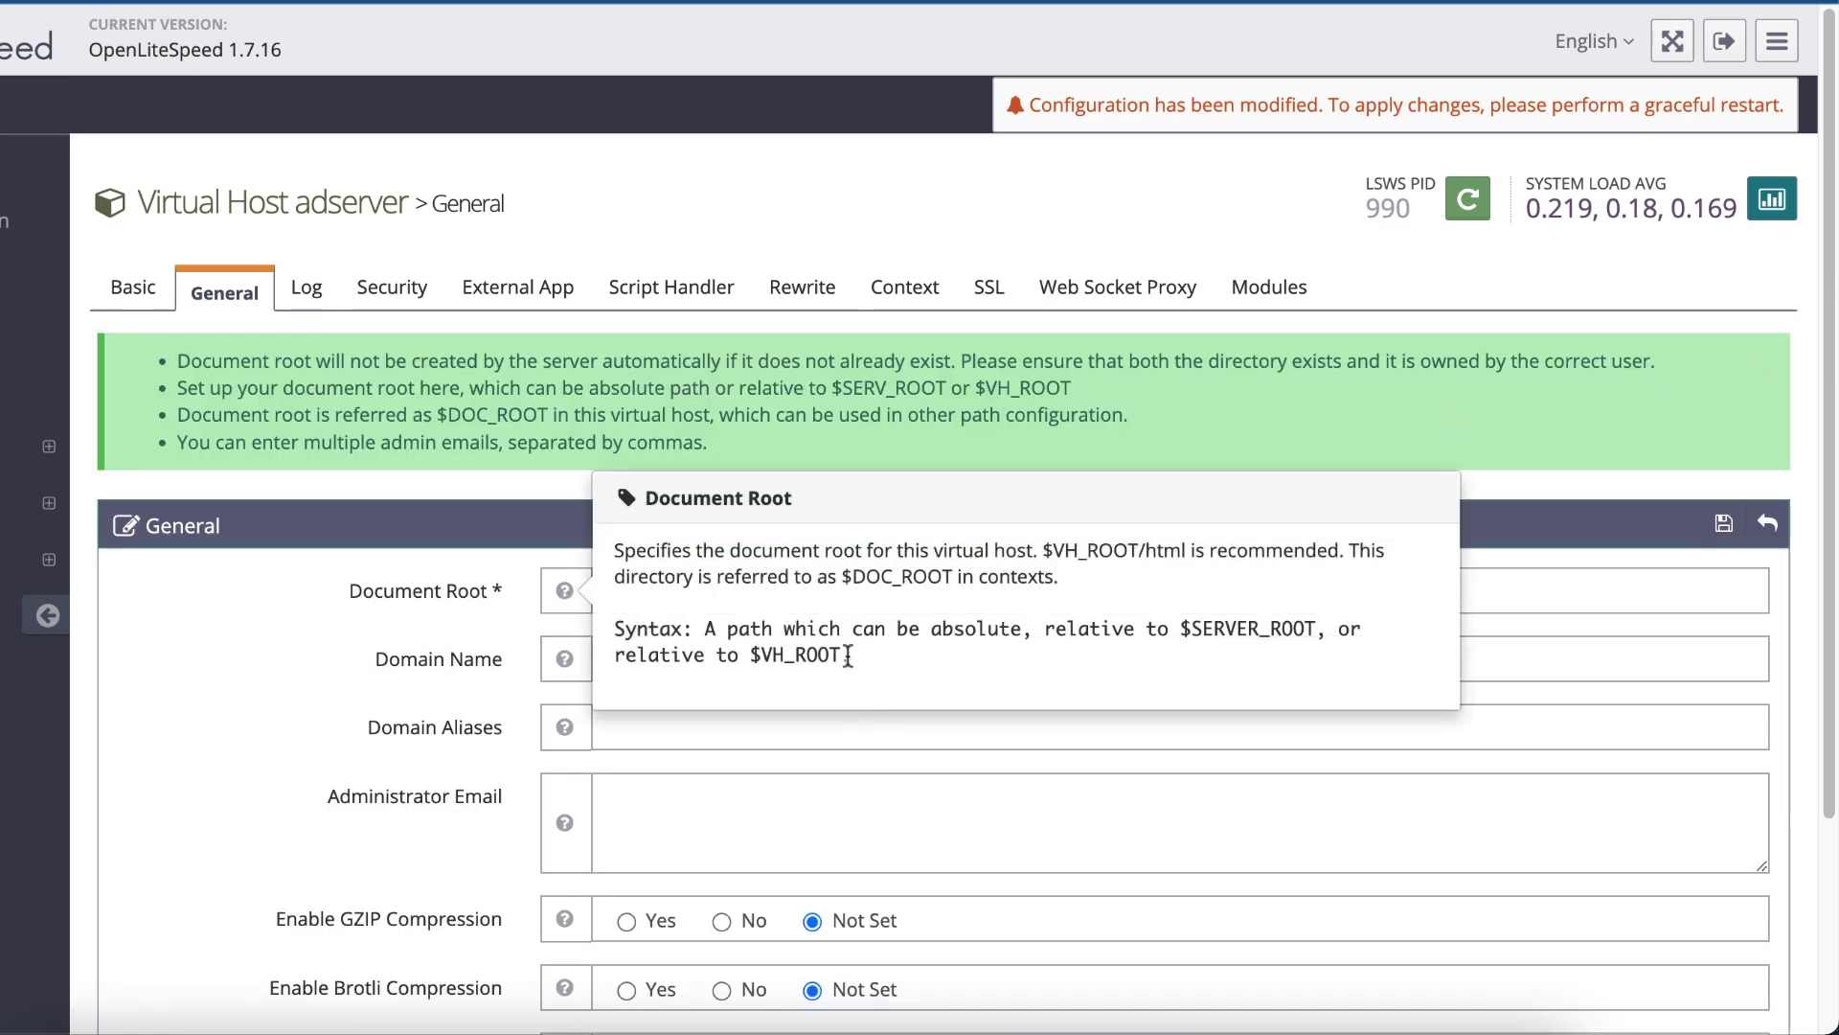
pyautogui.moveTo(849, 656)
pyautogui.mouseDown()
pyautogui.moveTo(733, 645)
pyautogui.moveTo(841, 656)
pyautogui.mouseUp()
pyautogui.hotkey('ctrl', 'c')
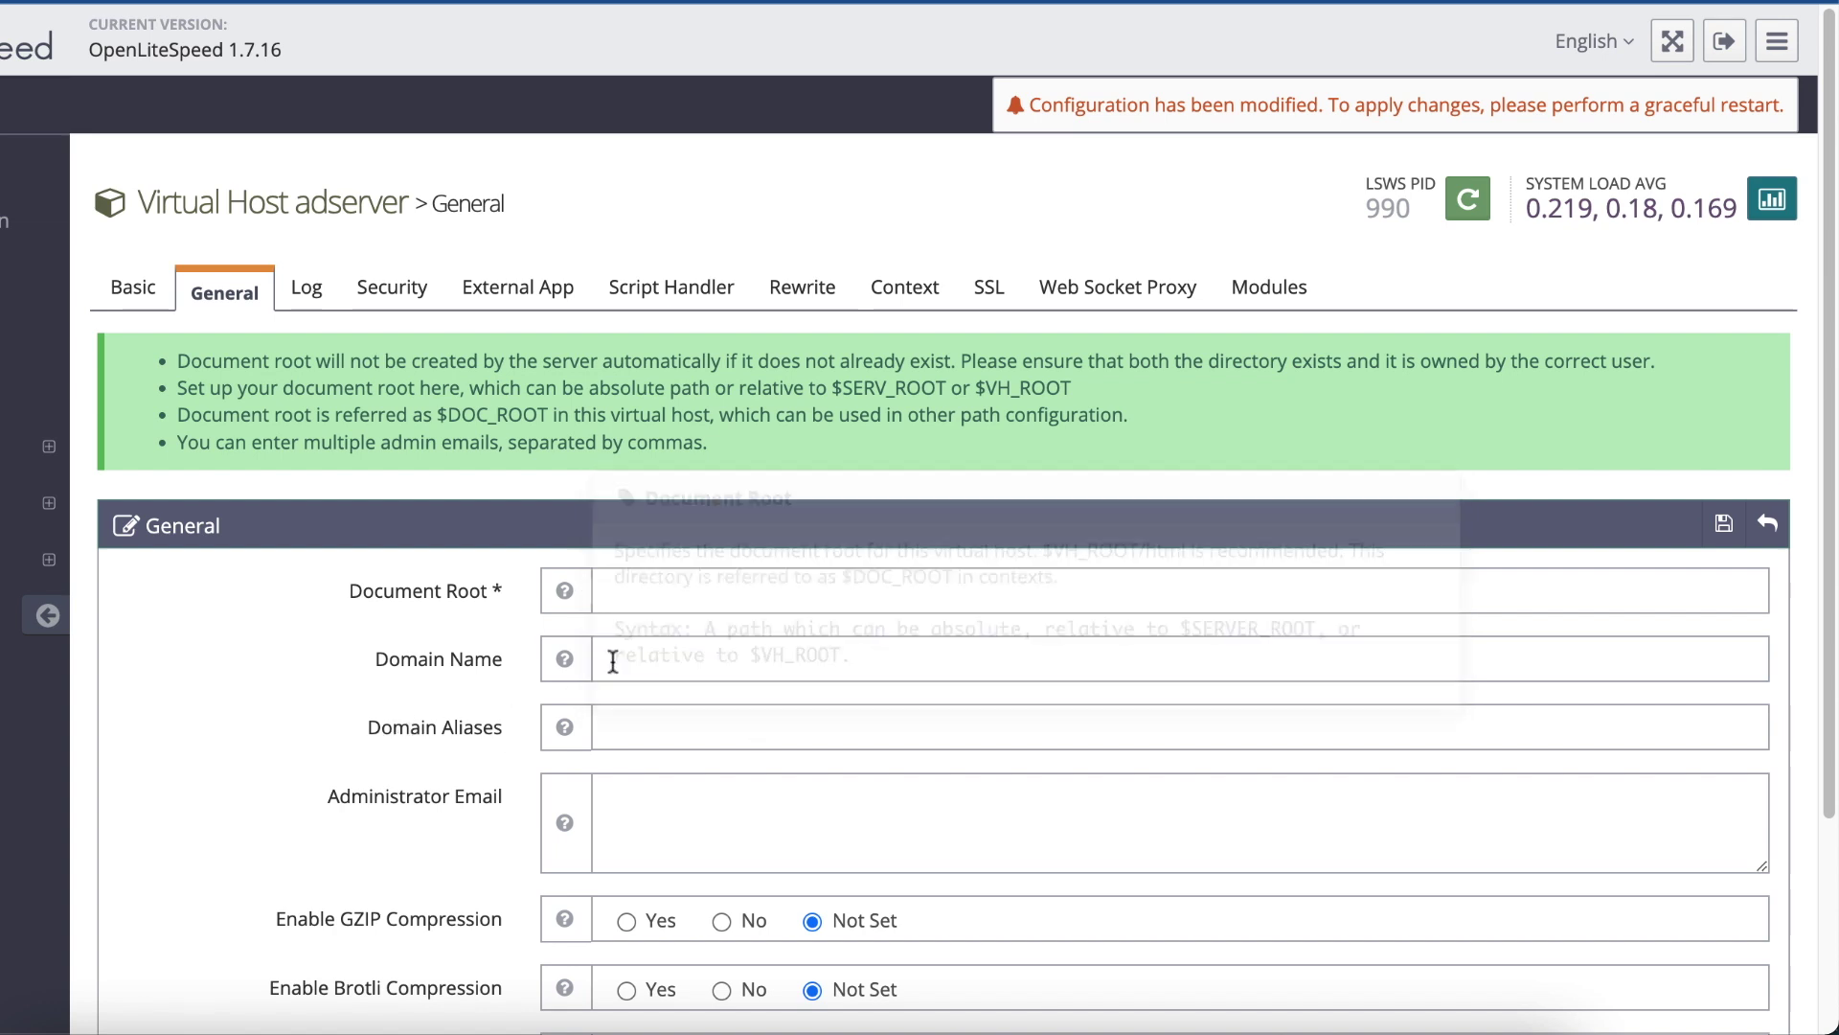
pyautogui.click(622, 590)
pyautogui.hotkey('ctrl', 'v')
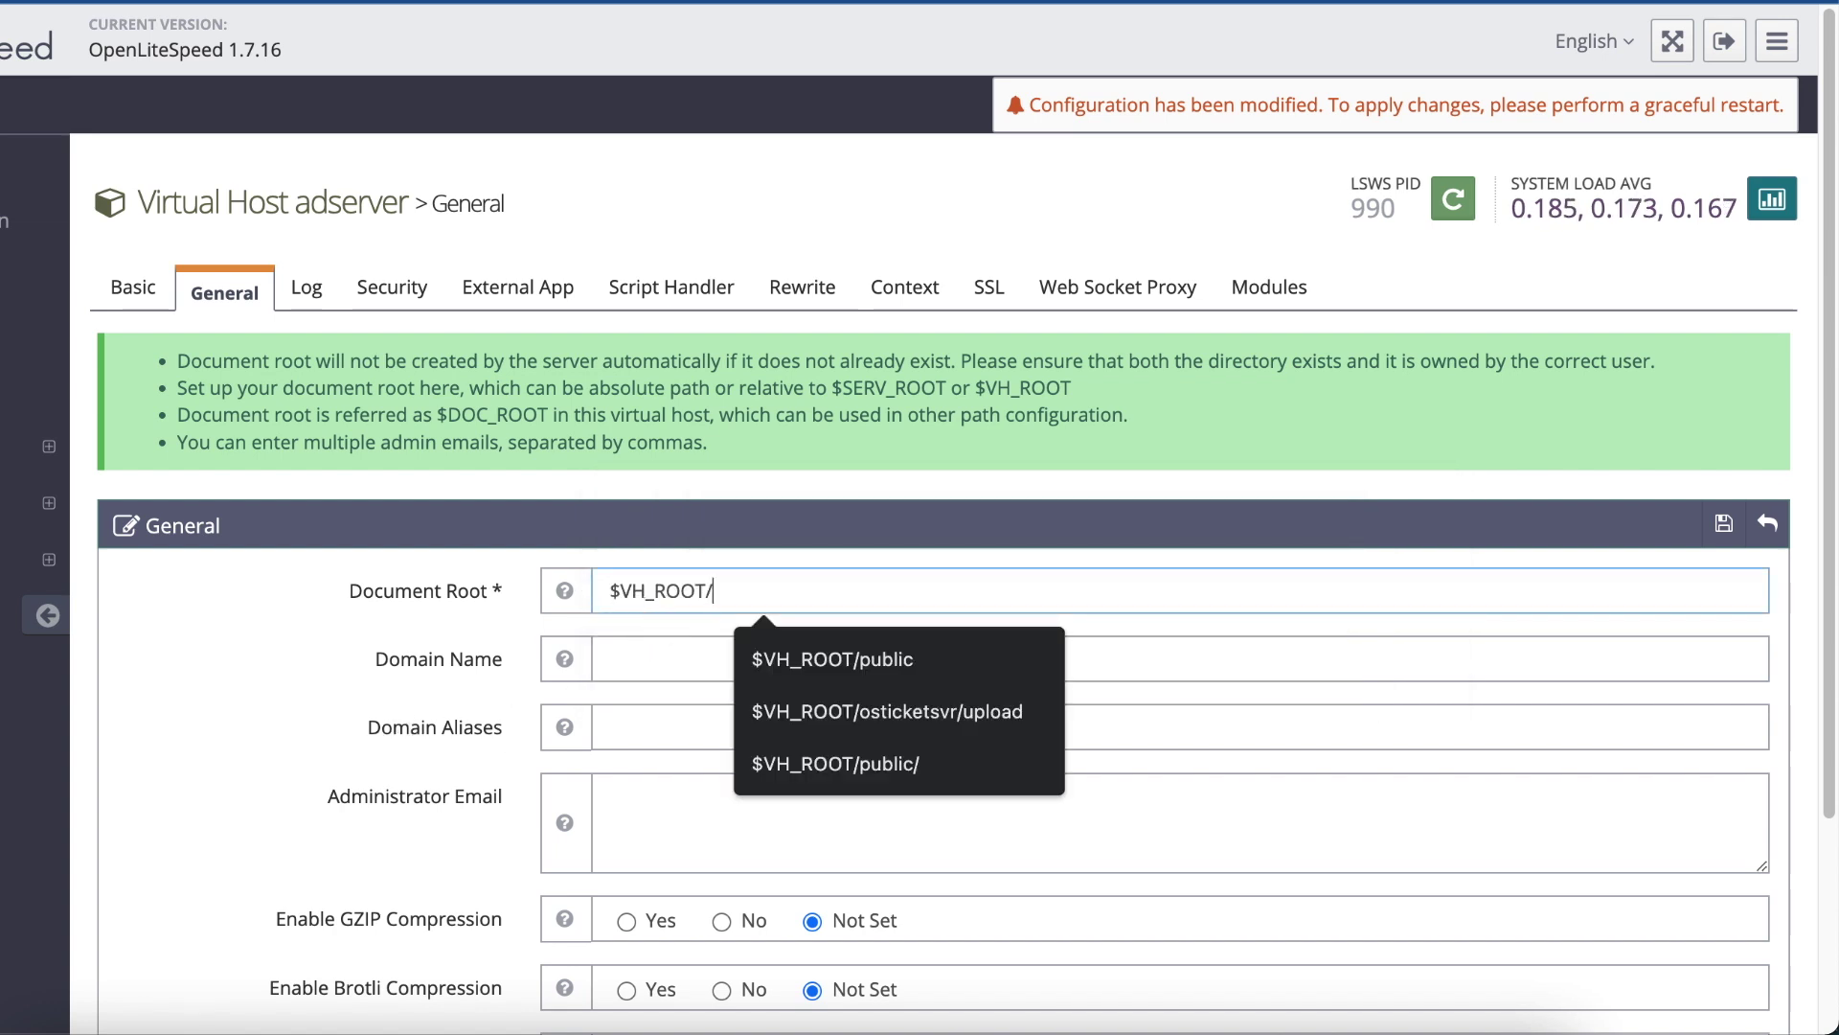
pyautogui.write('/public')
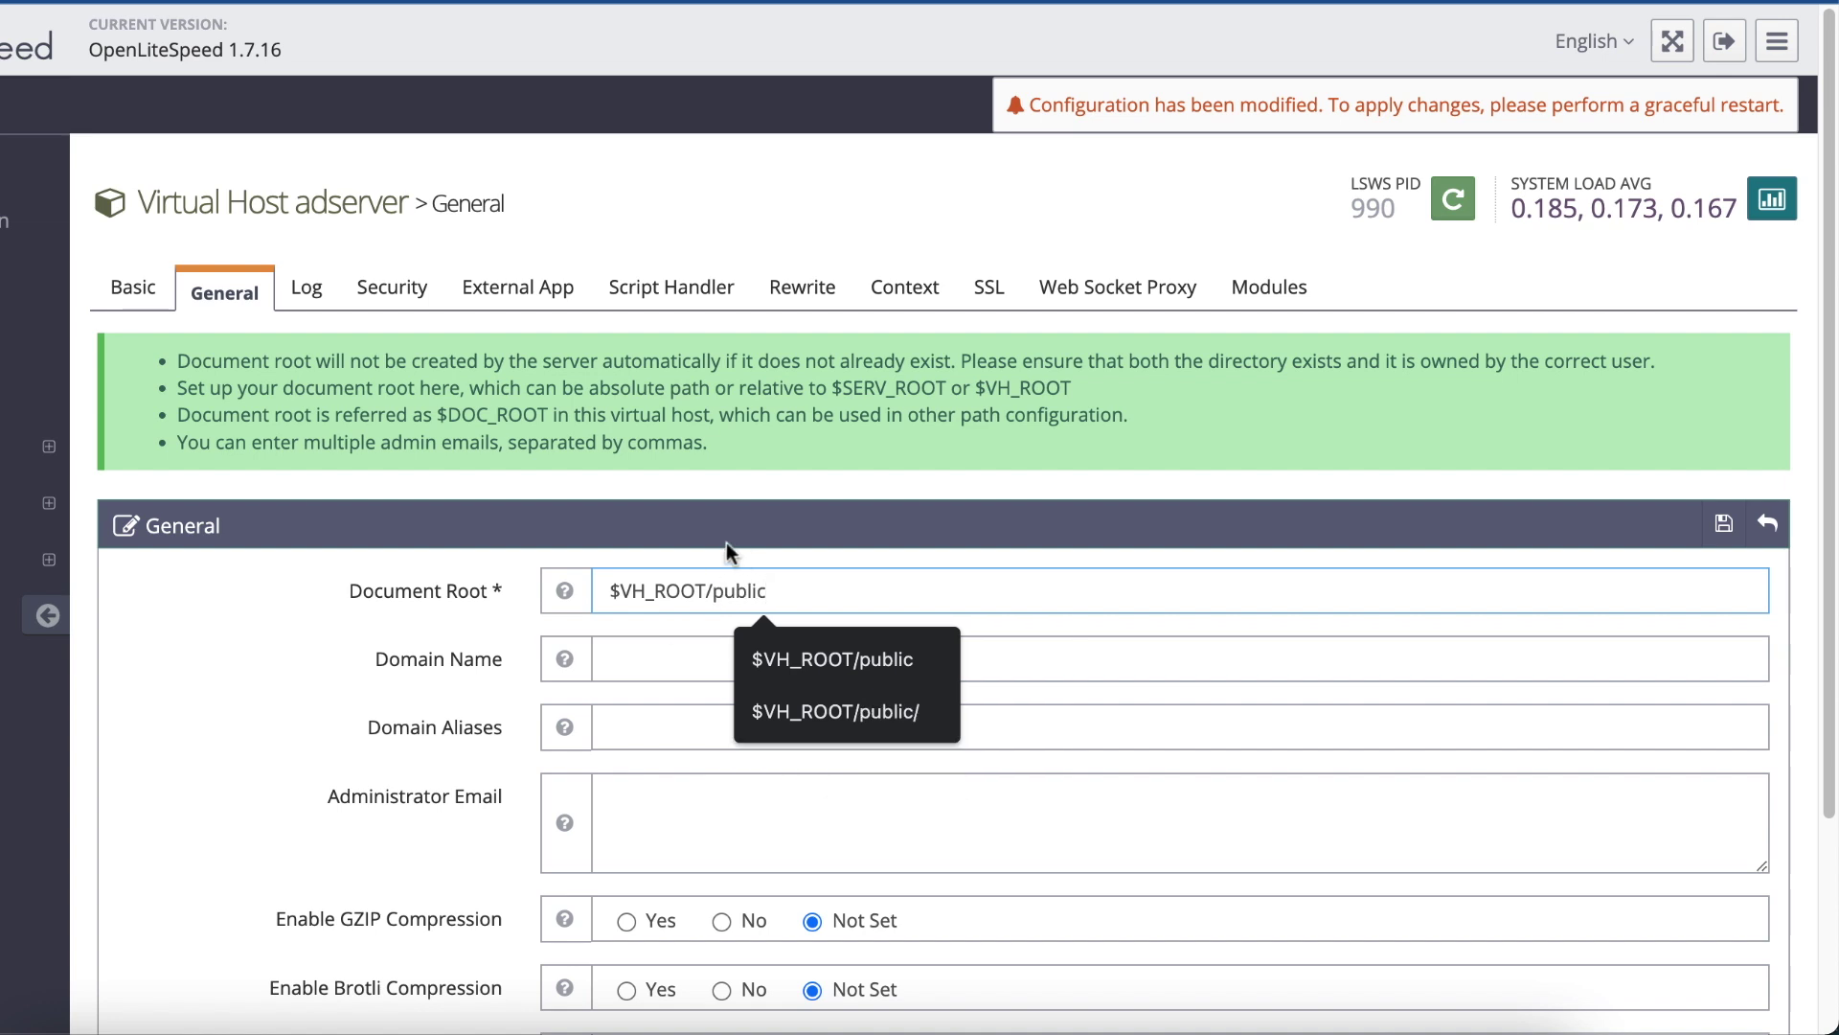
pyautogui.click(680, 657)
pyautogui.scroll(-3, 727, 676)
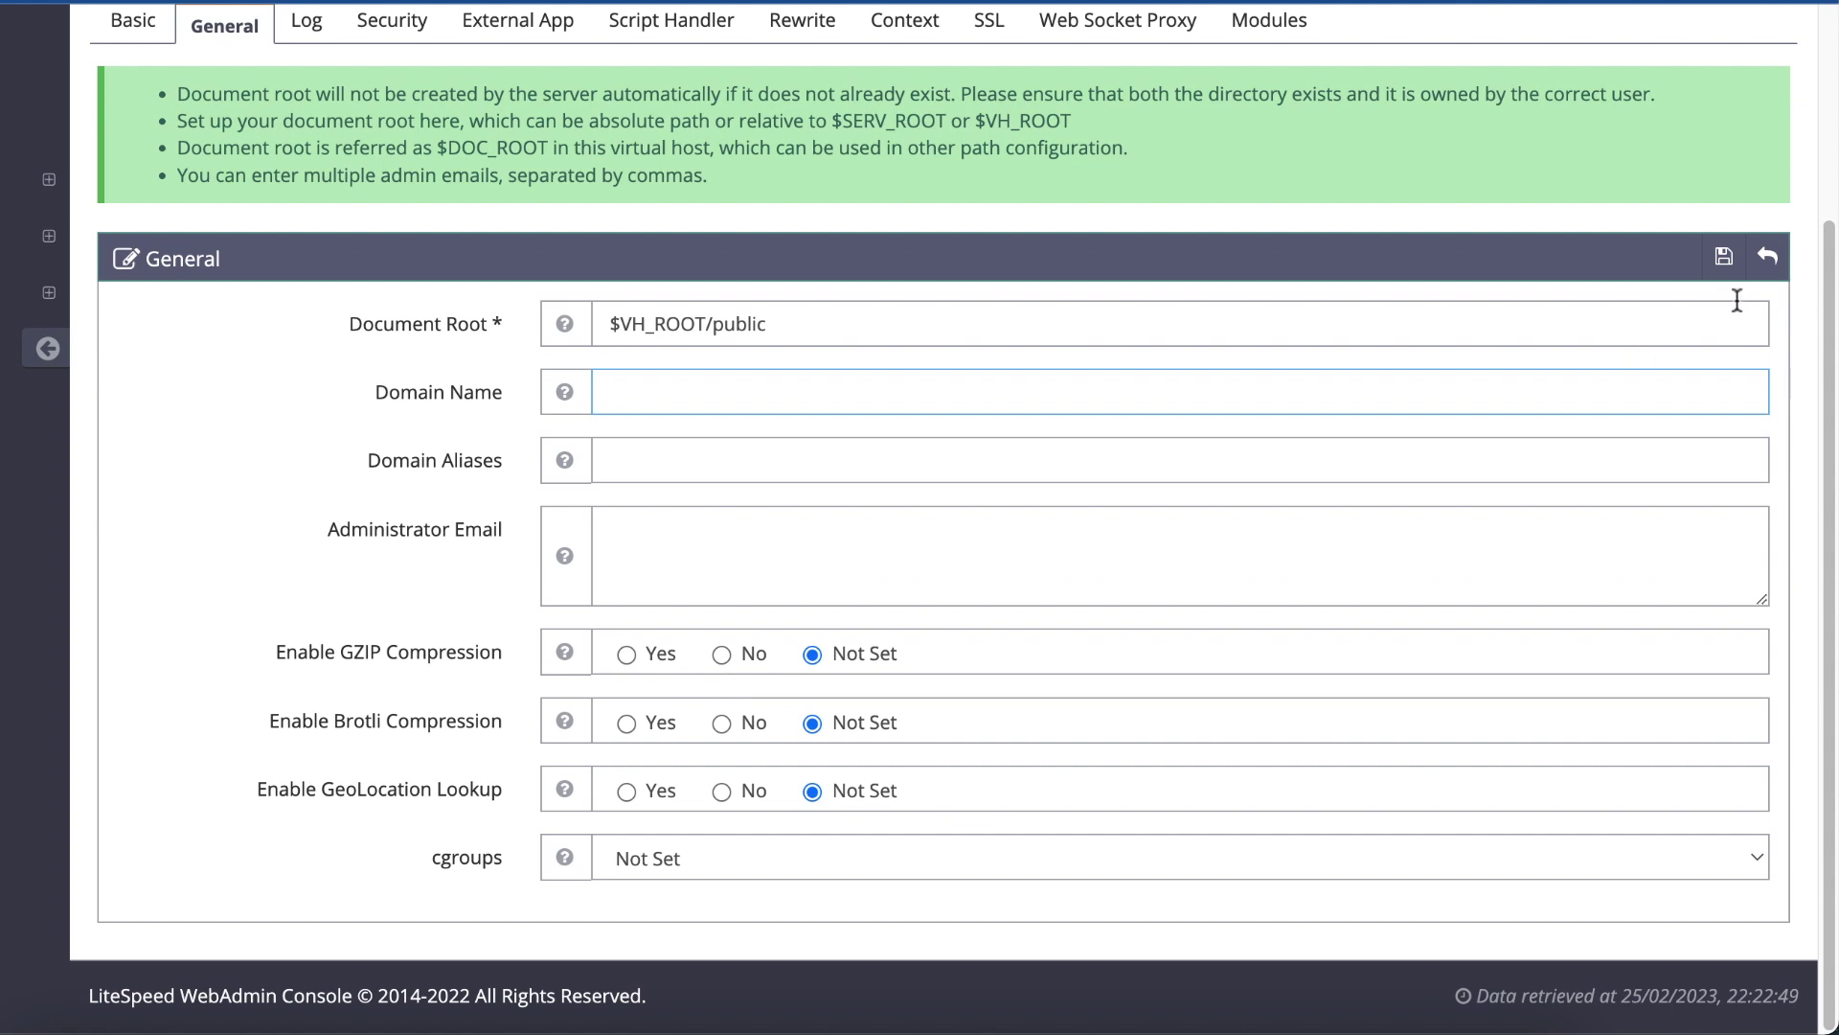
pyautogui.click(1723, 257)
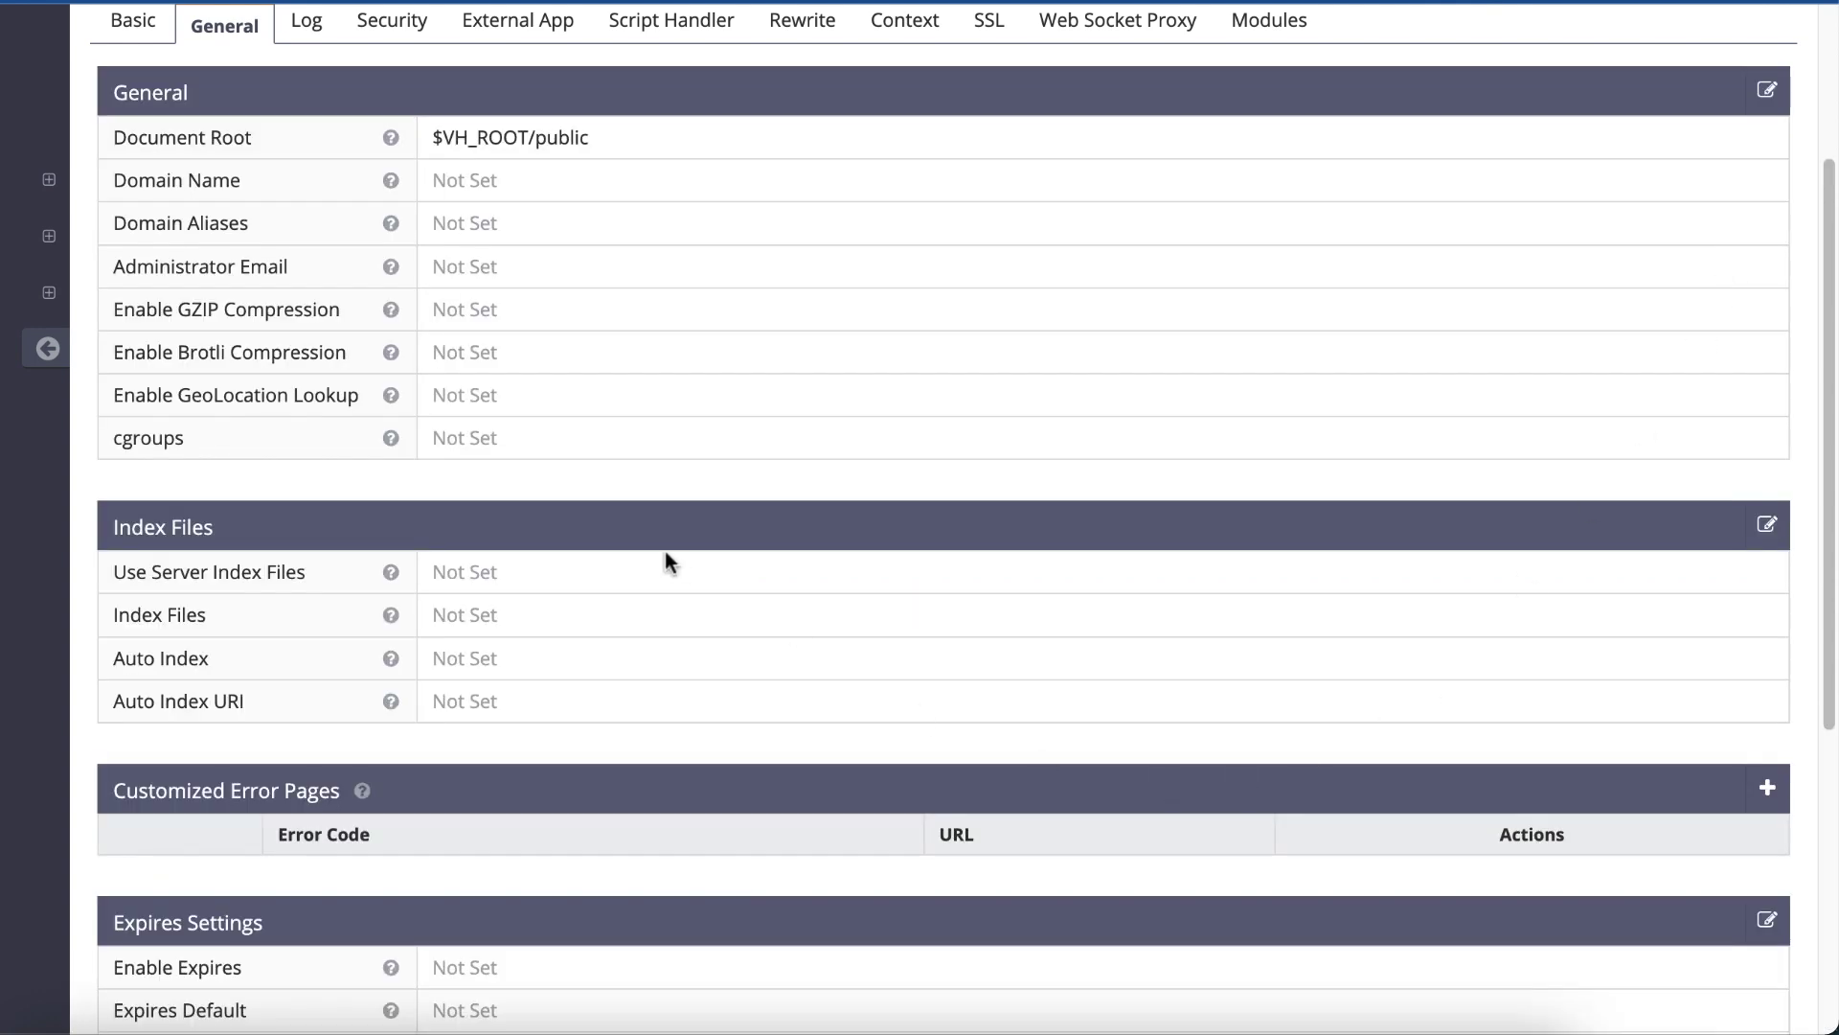
# Step: Set index files to 'index.php, index.html' with Auto Index No, and save
pyautogui.click(1767, 533)
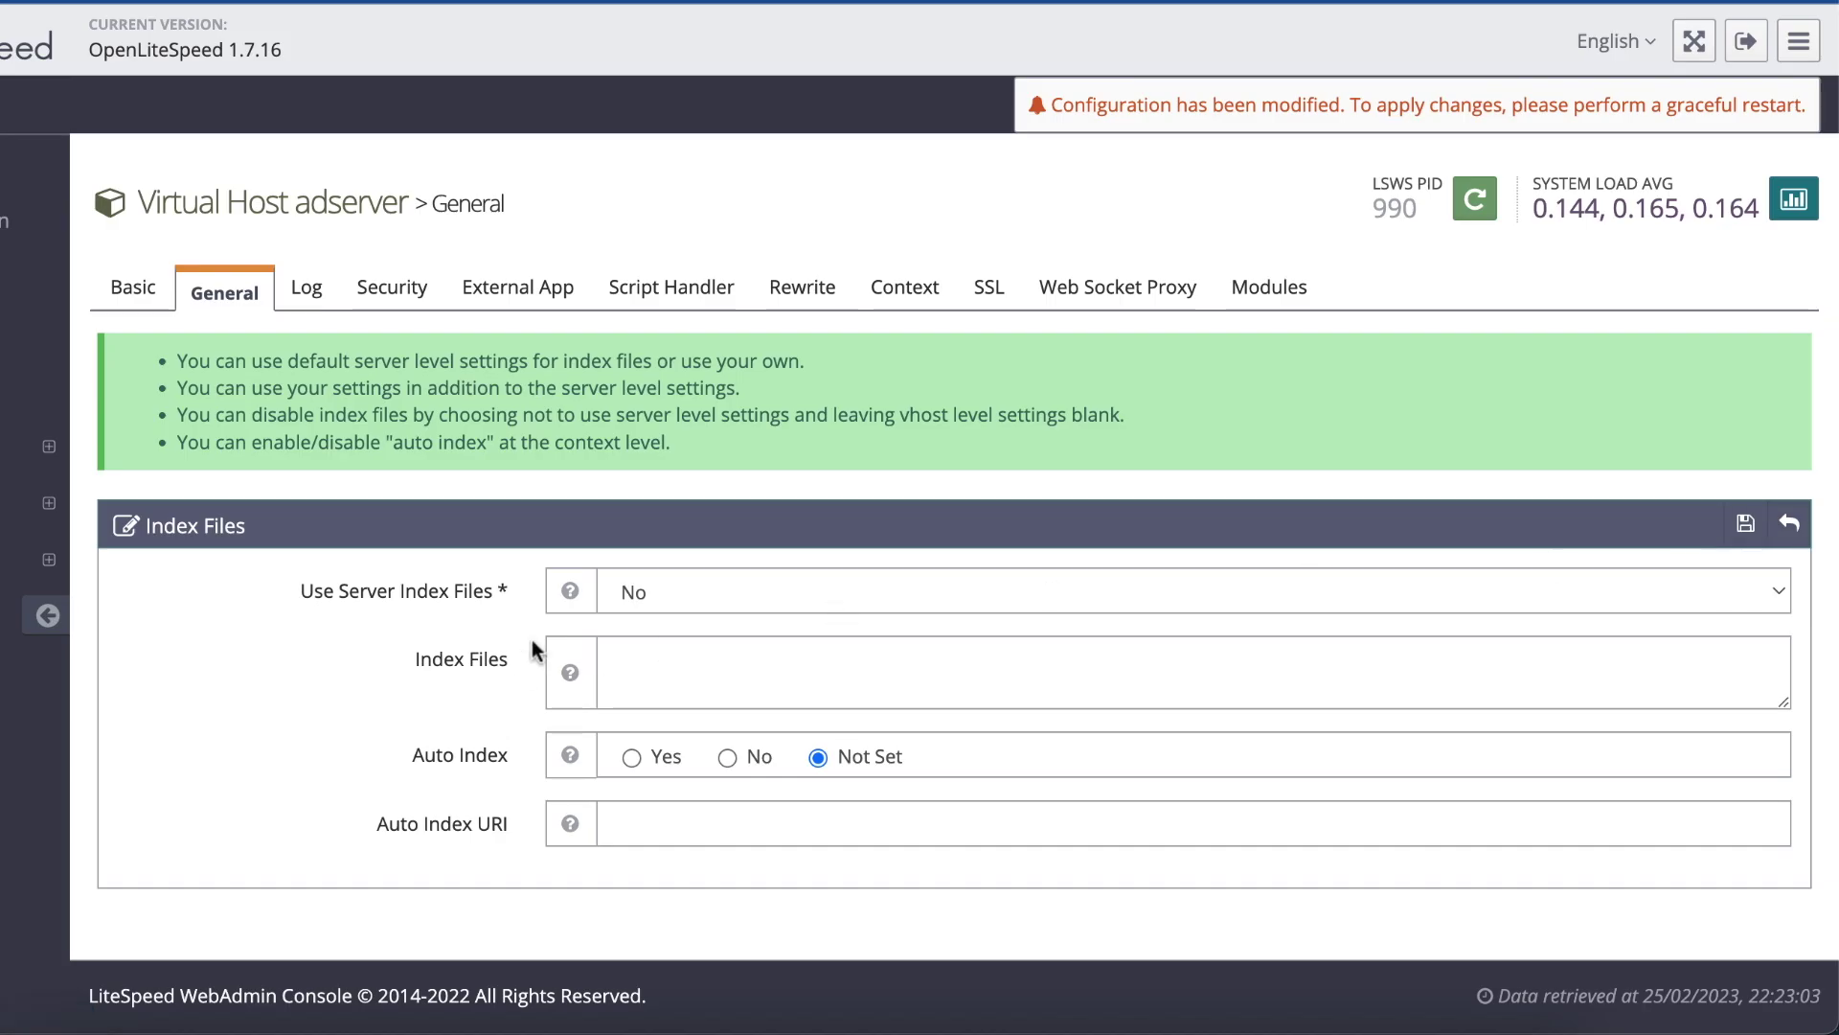
pyautogui.click(680, 664)
pyautogui.write('ind')
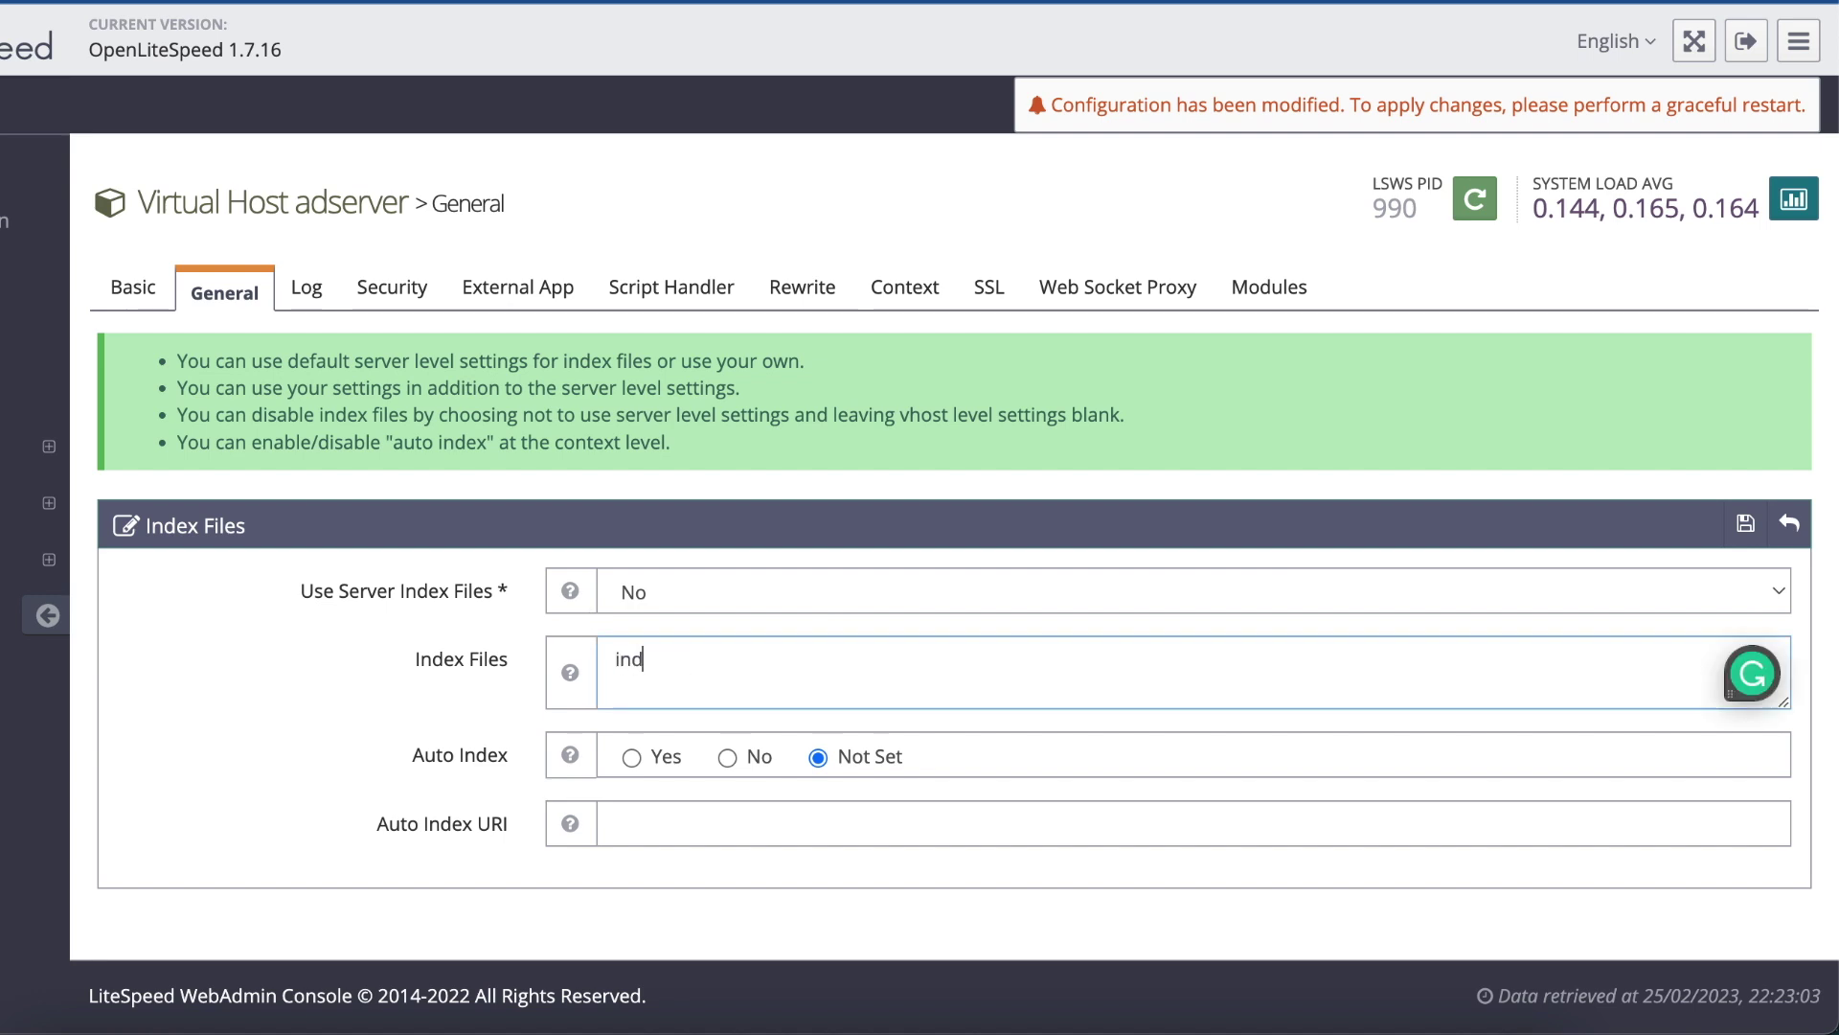
pyautogui.write('ex.php')
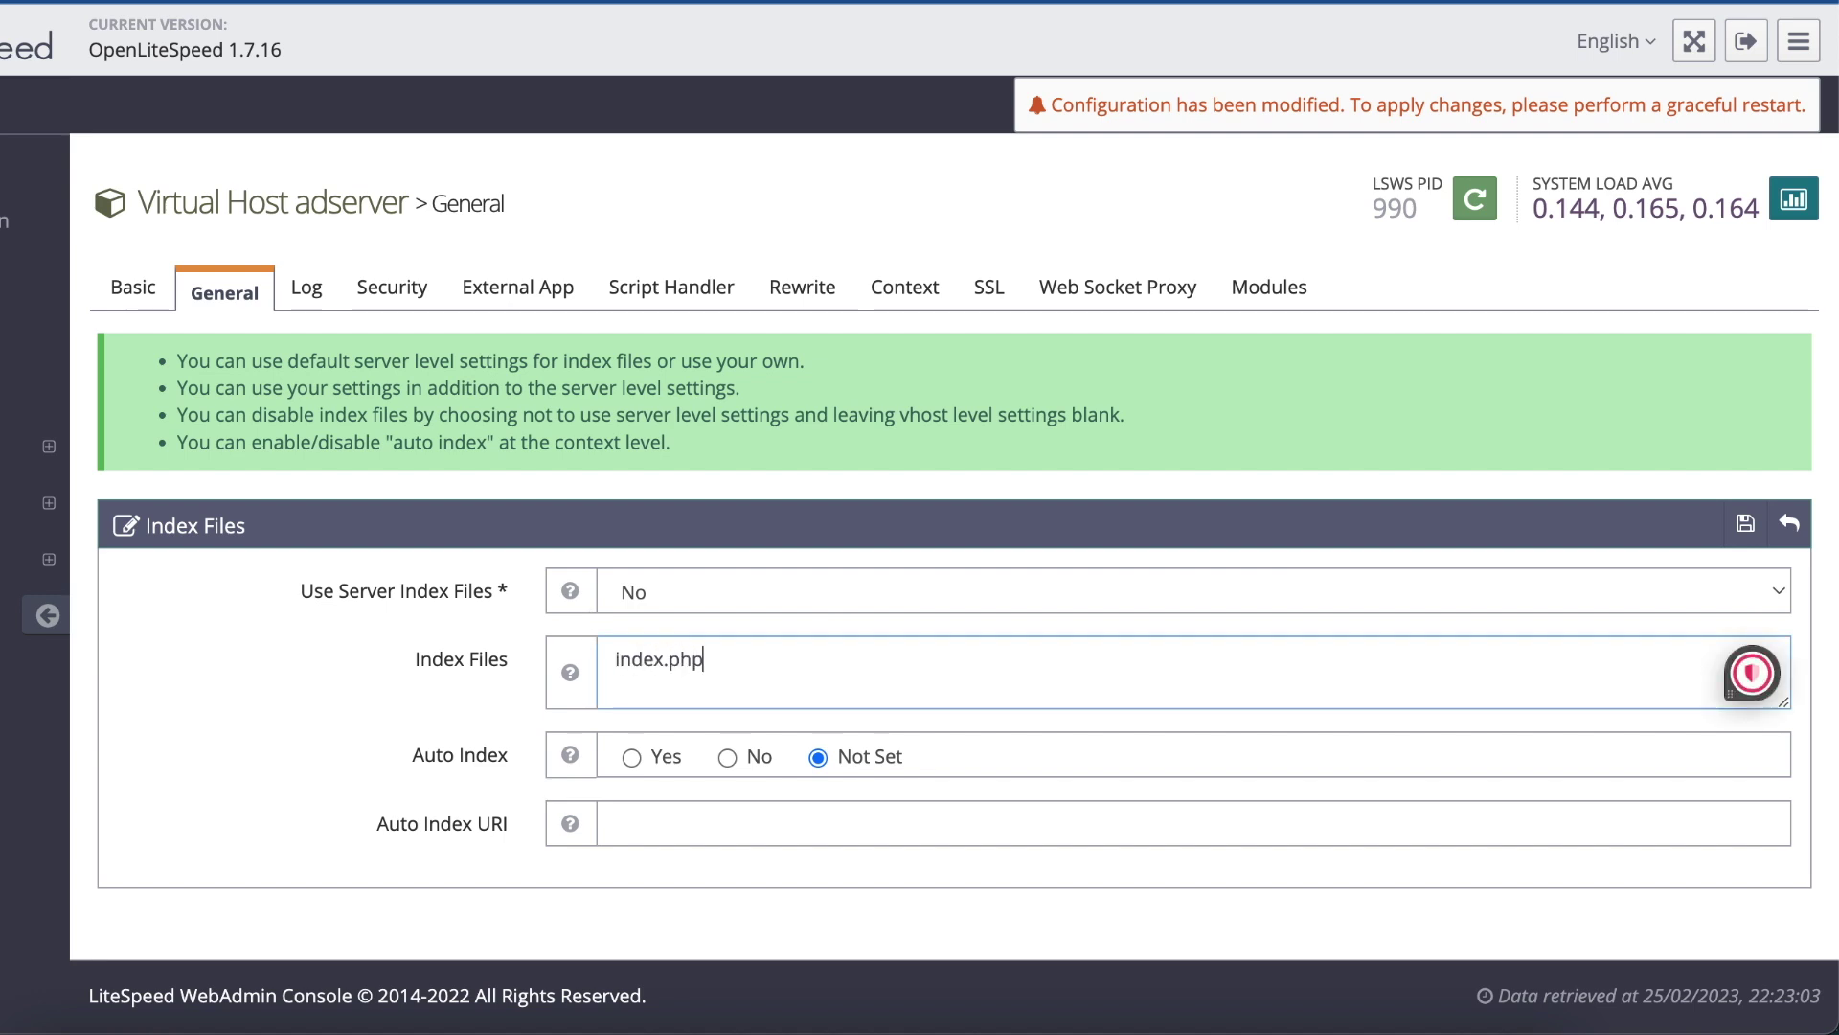
pyautogui.write(', index.html')
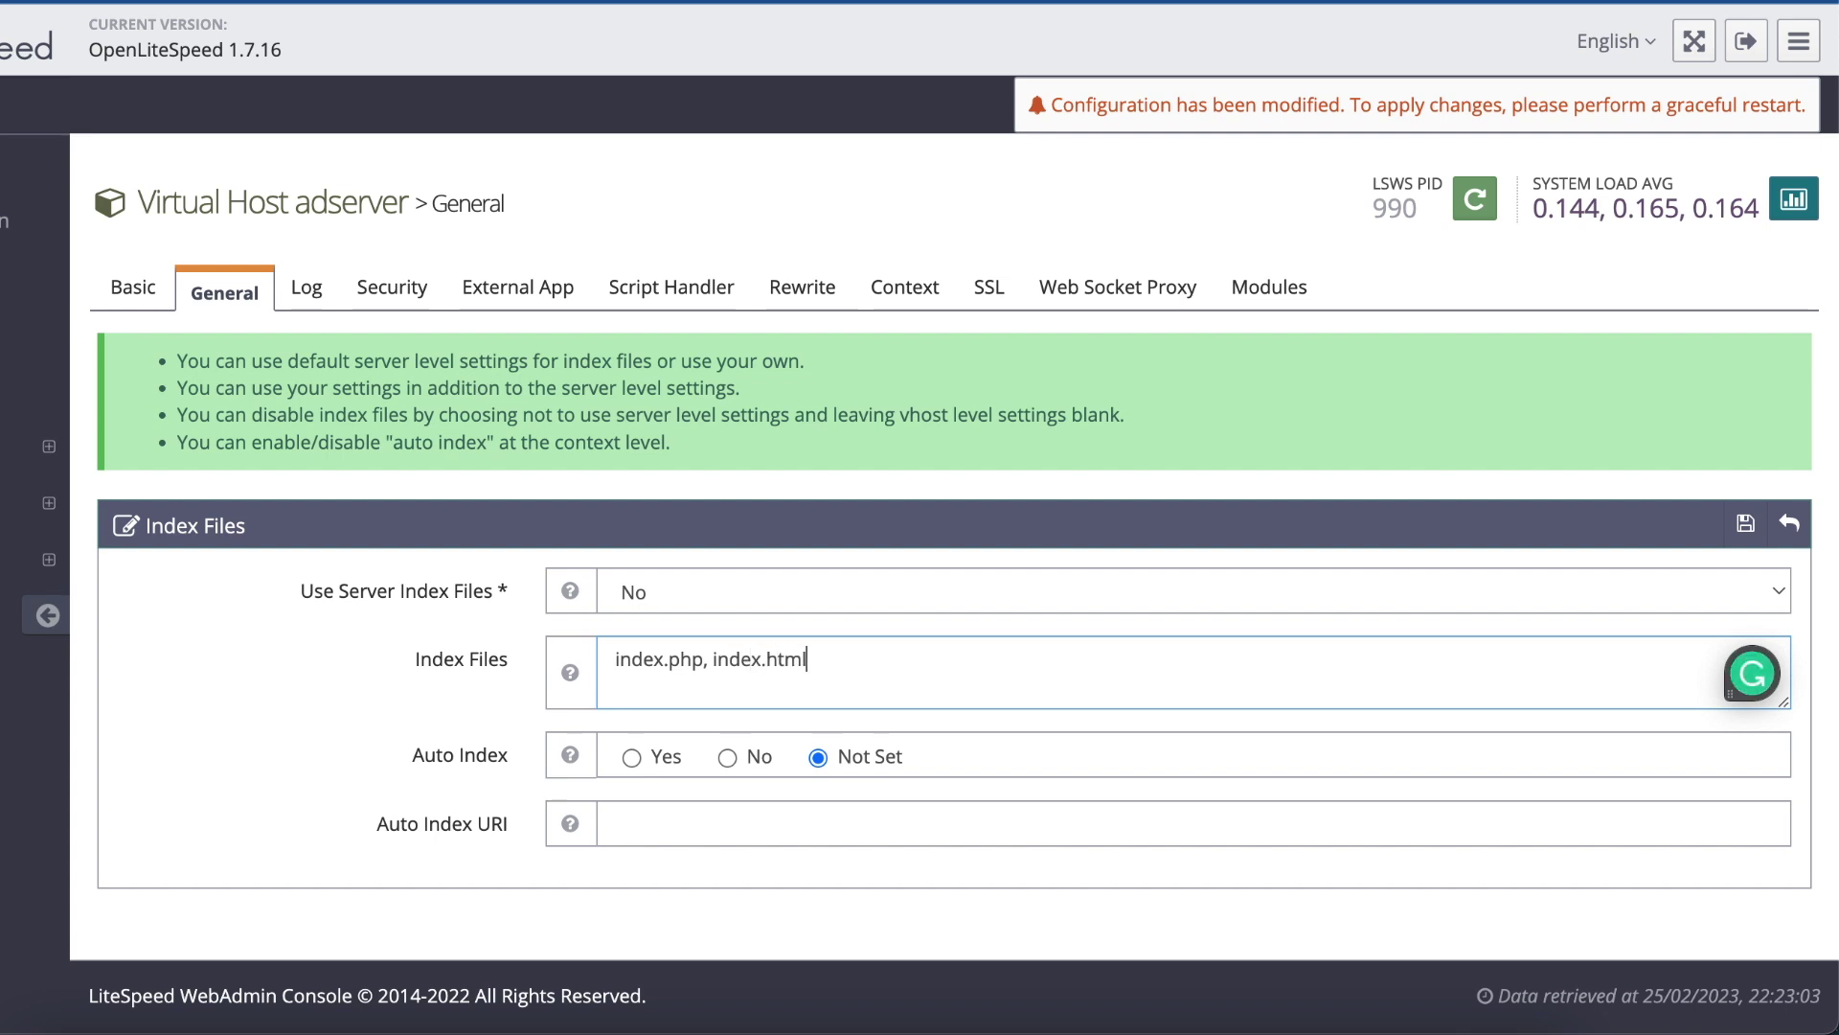
pyautogui.click(727, 758)
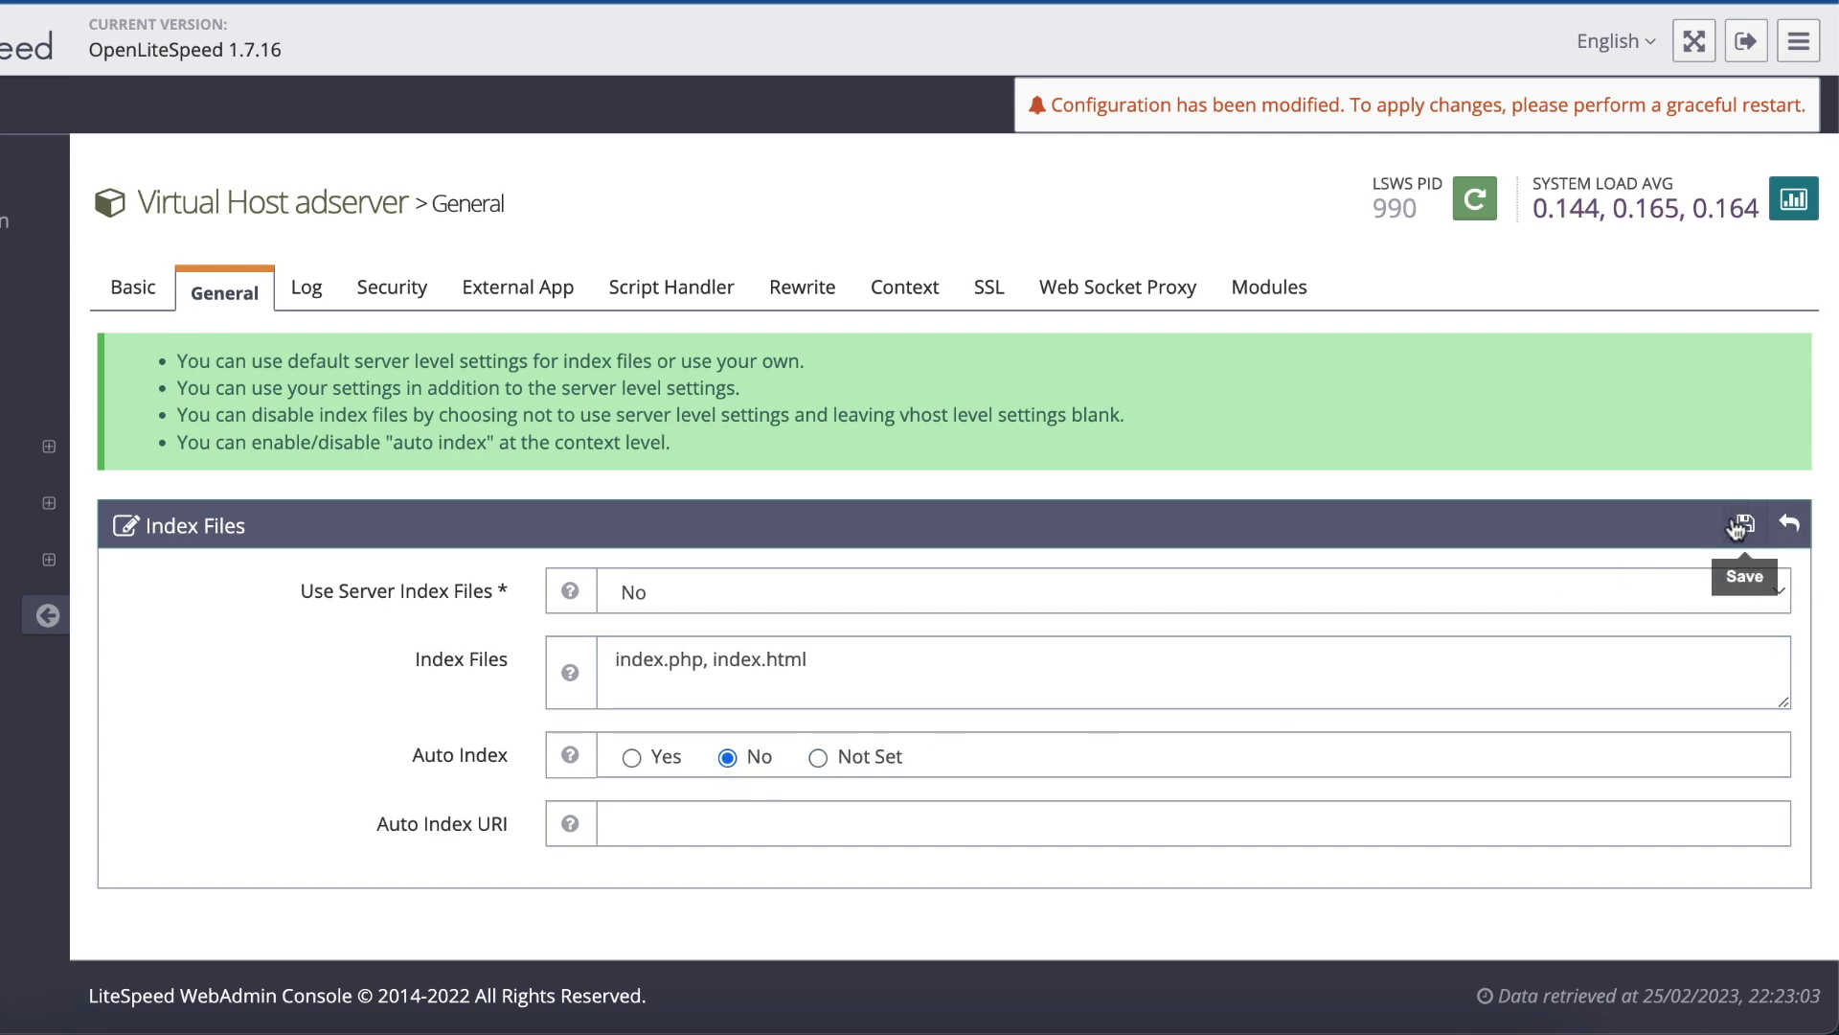
pyautogui.click(1745, 523)
# Step: Enable rewriting and auto-loading from .htaccess in the vhost's Rewrite settings, and save
pyautogui.scroll(-8, 1011, 728)
pyautogui.scroll(8, 958, 670)
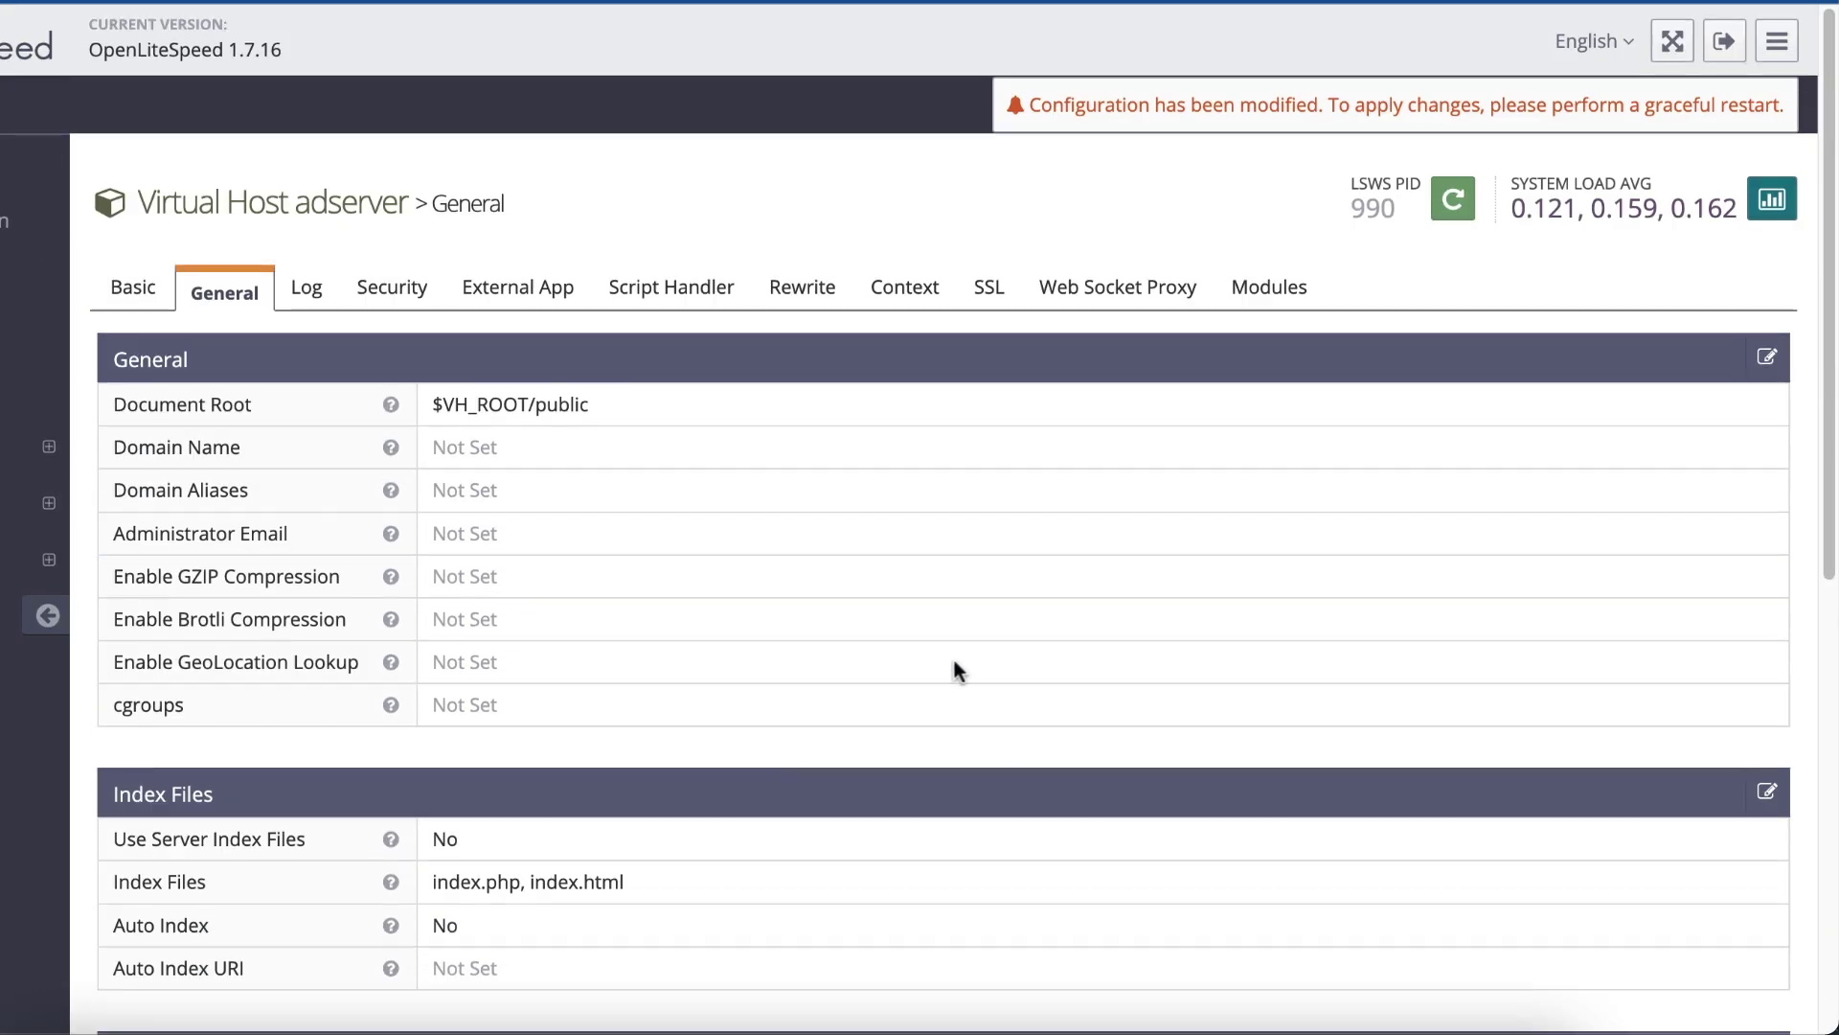
pyautogui.click(822, 305)
pyautogui.click(1789, 357)
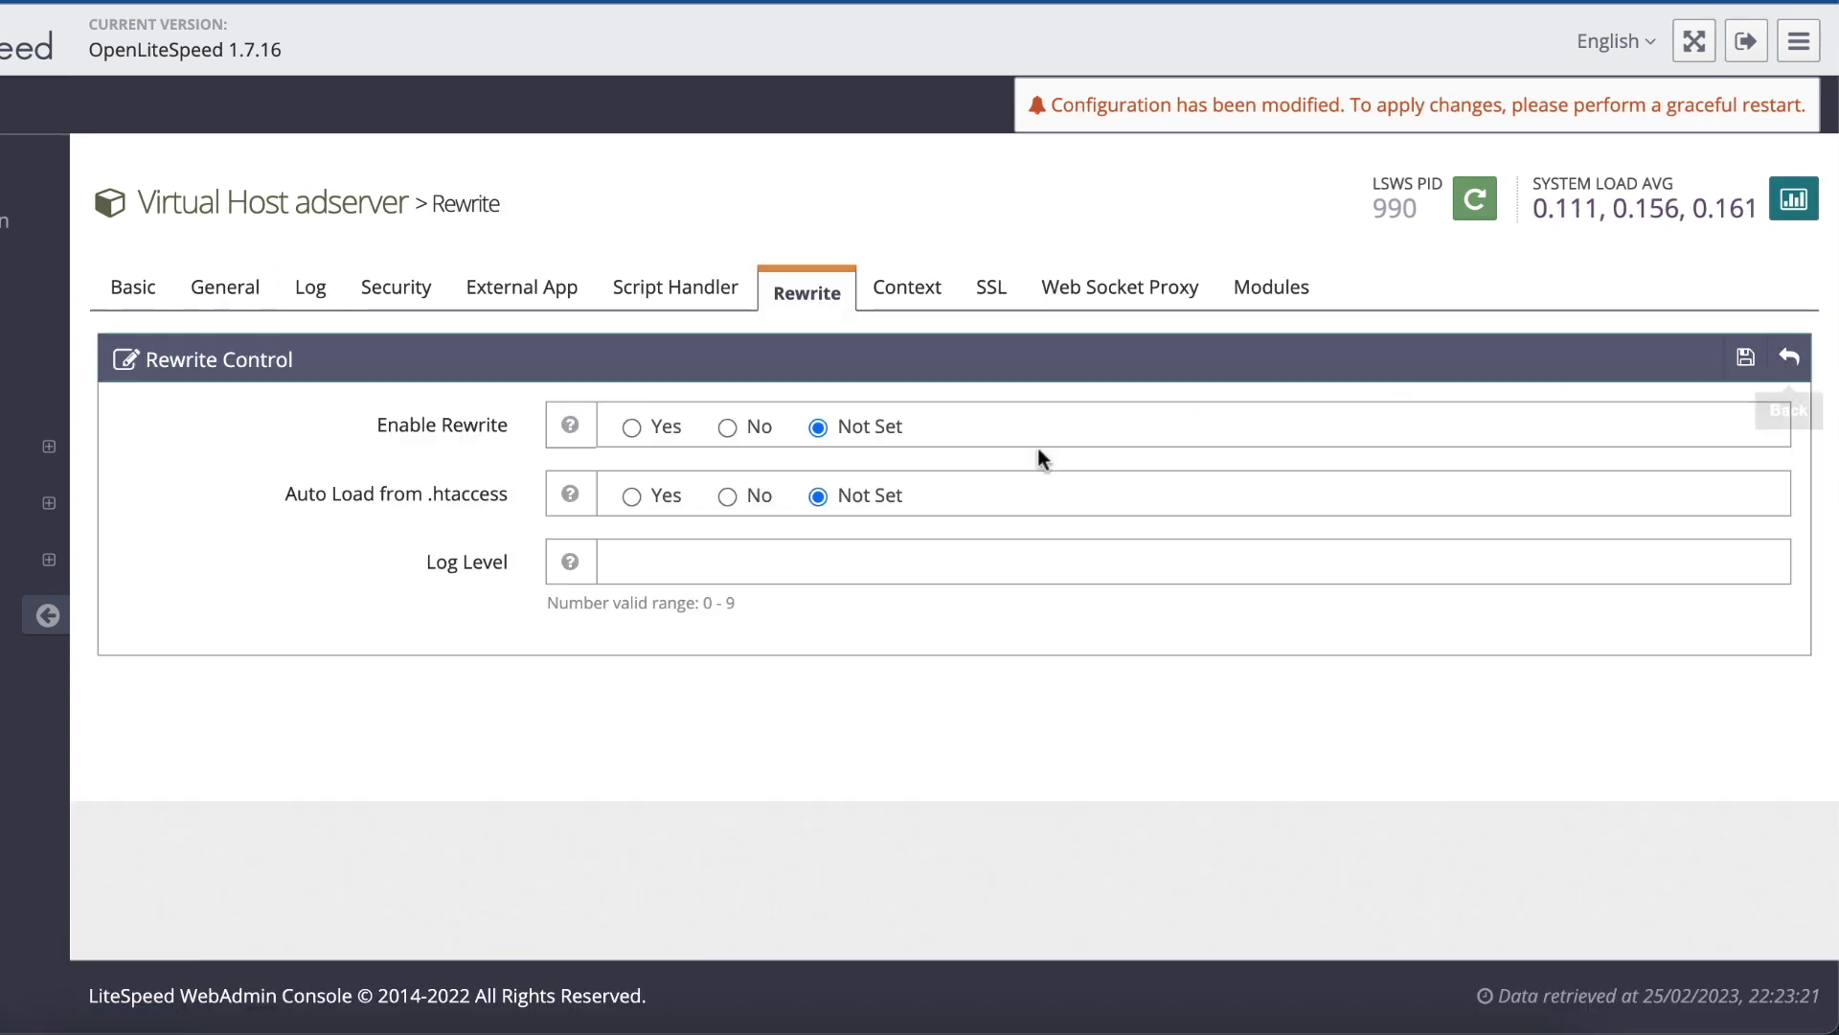
pyautogui.click(632, 427)
pyautogui.click(632, 495)
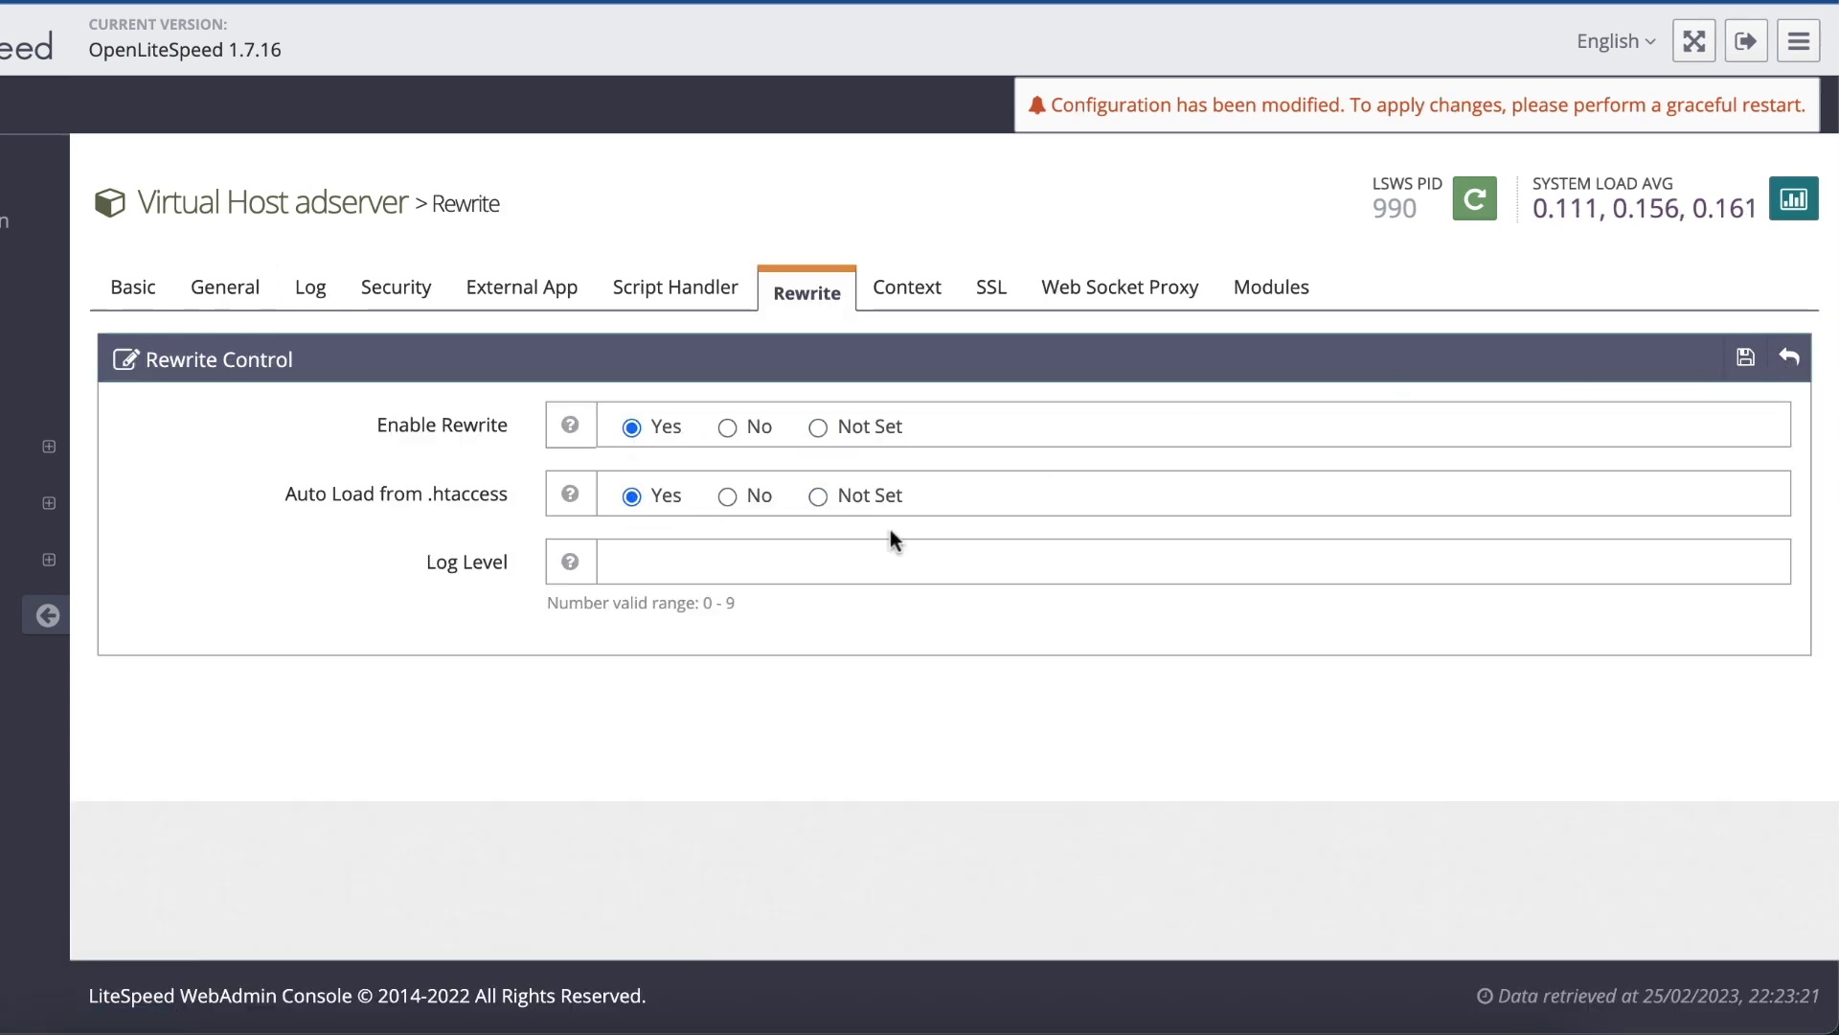
pyautogui.click(1744, 354)
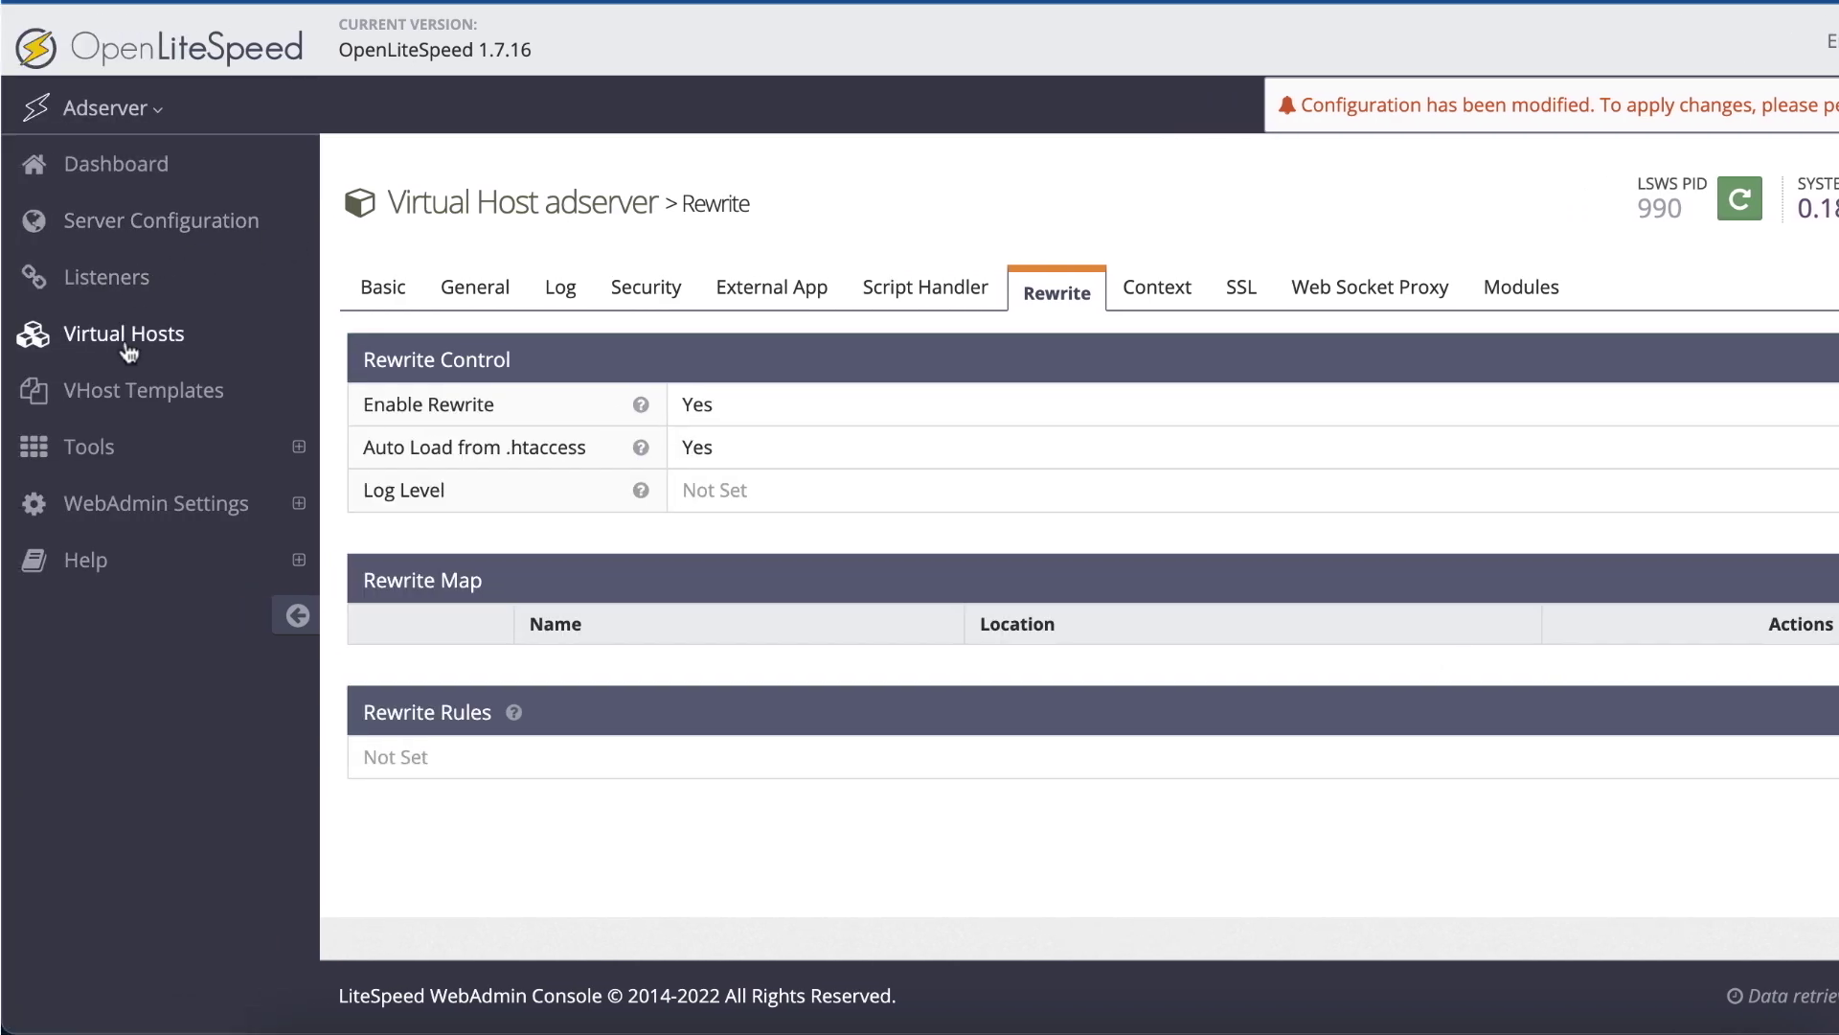
pyautogui.click(129, 230)
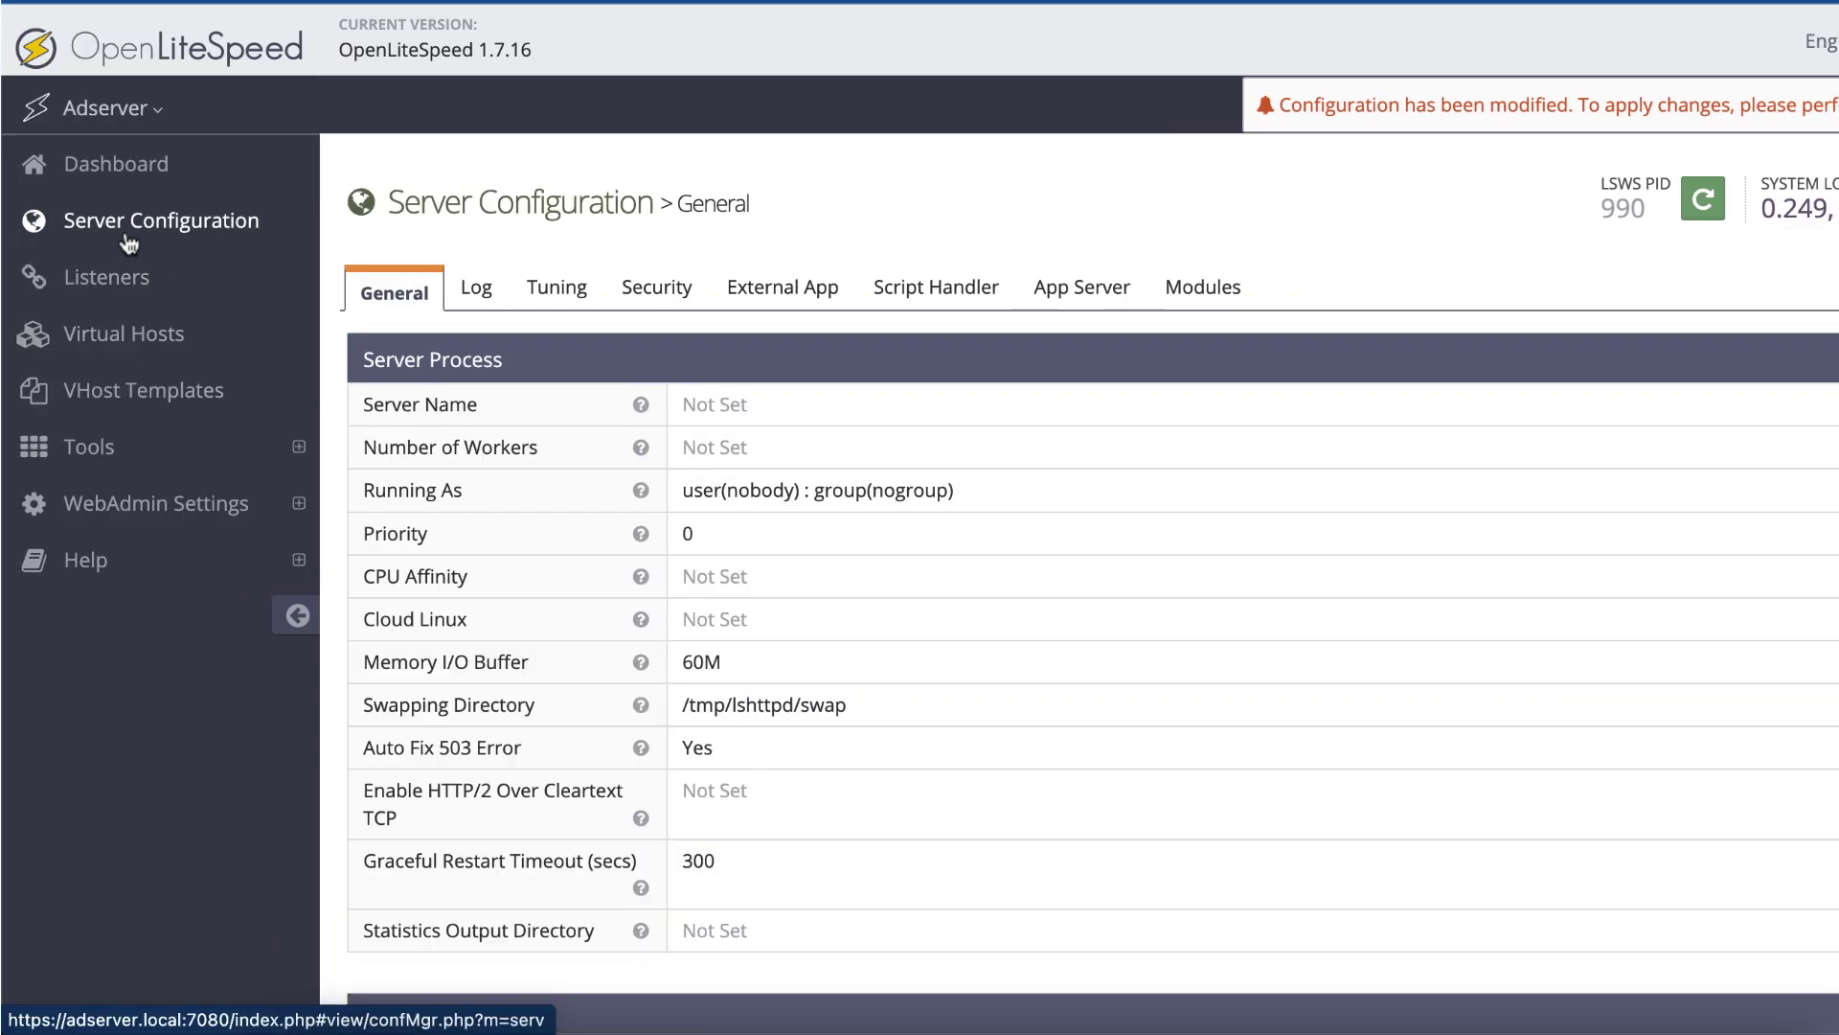
# Step: Rename the lsphp external app to lsphp81 and change its socket address to lsphp81.sock
pyautogui.click(786, 299)
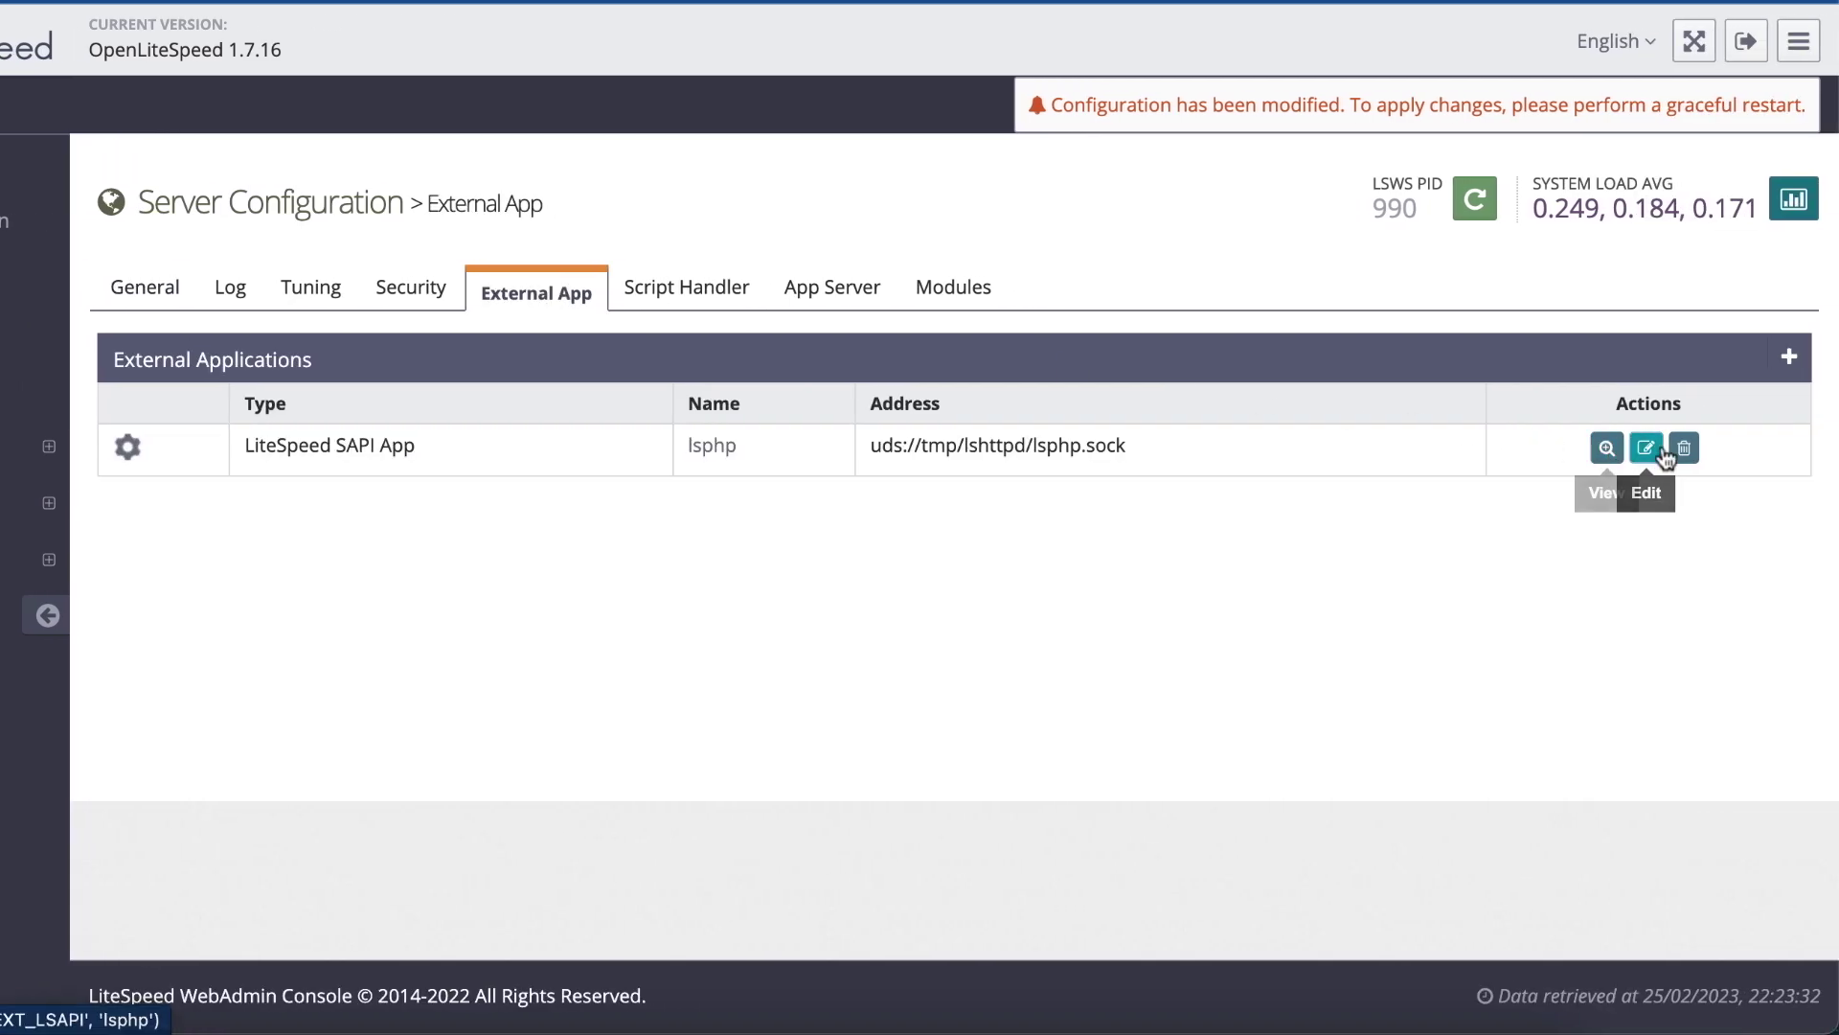
pyautogui.click(1646, 448)
pyautogui.click(708, 709)
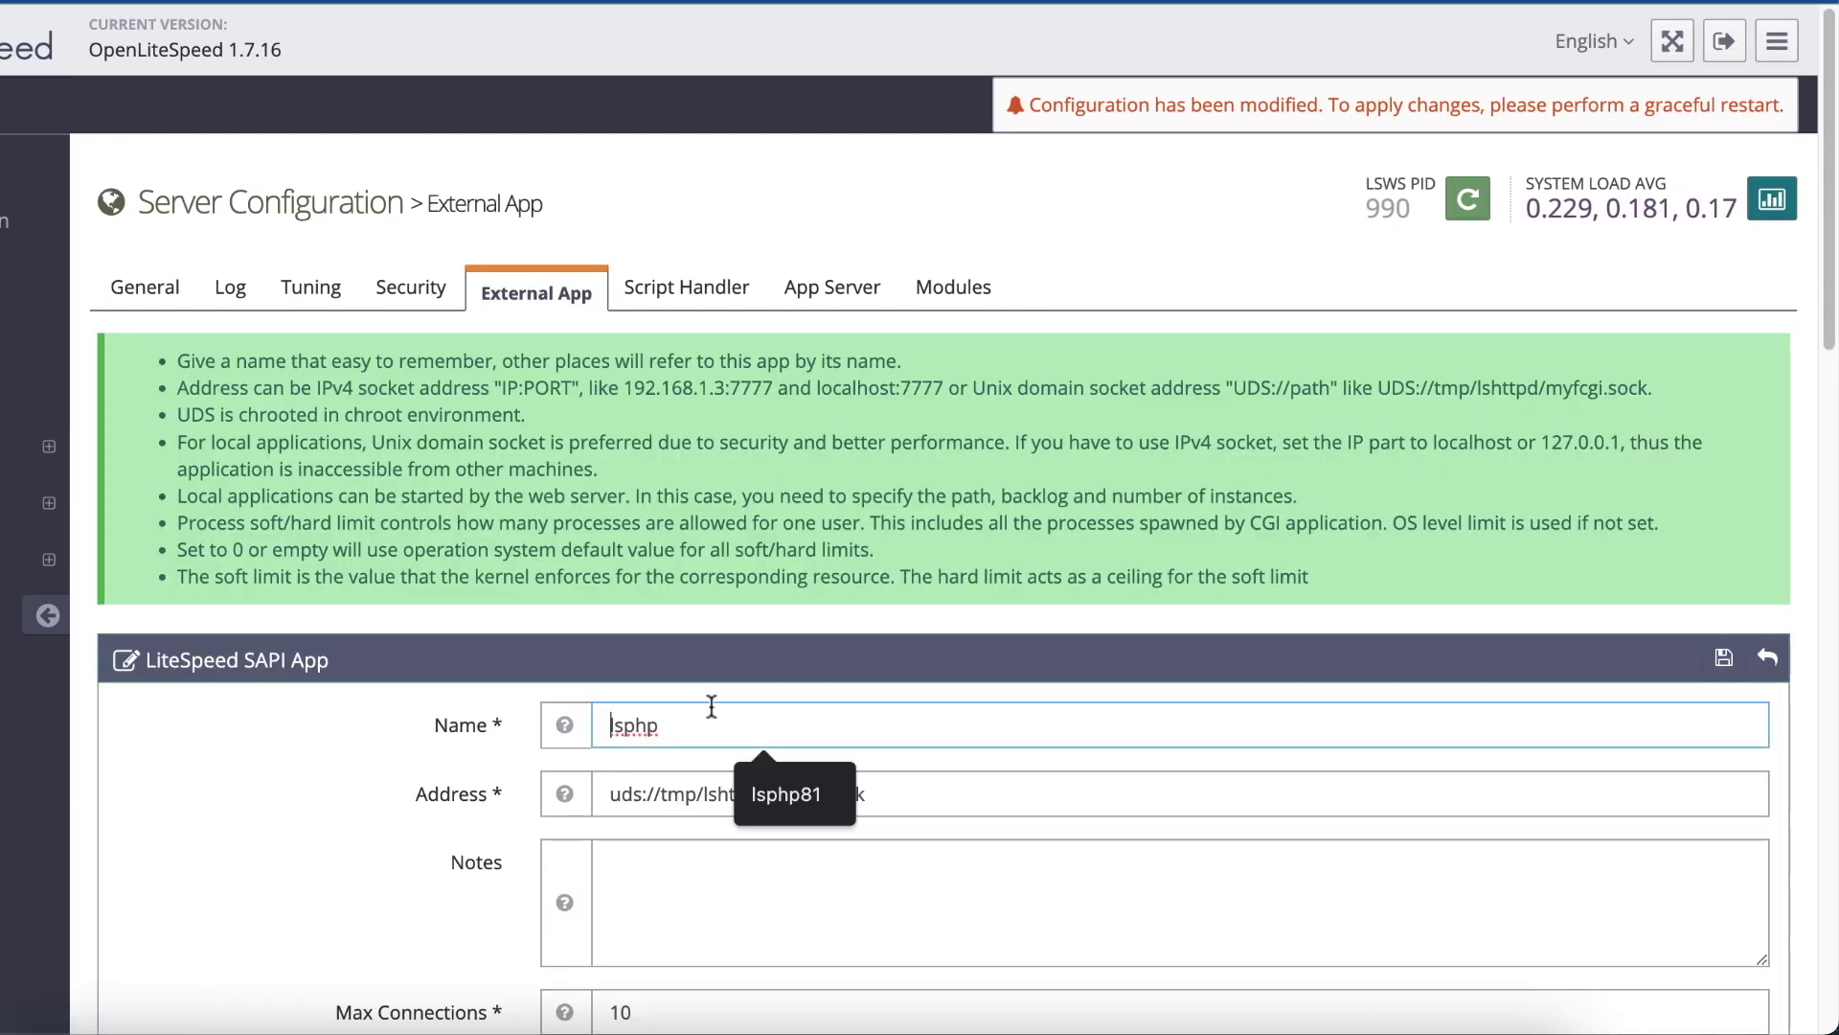
pyautogui.write('81')
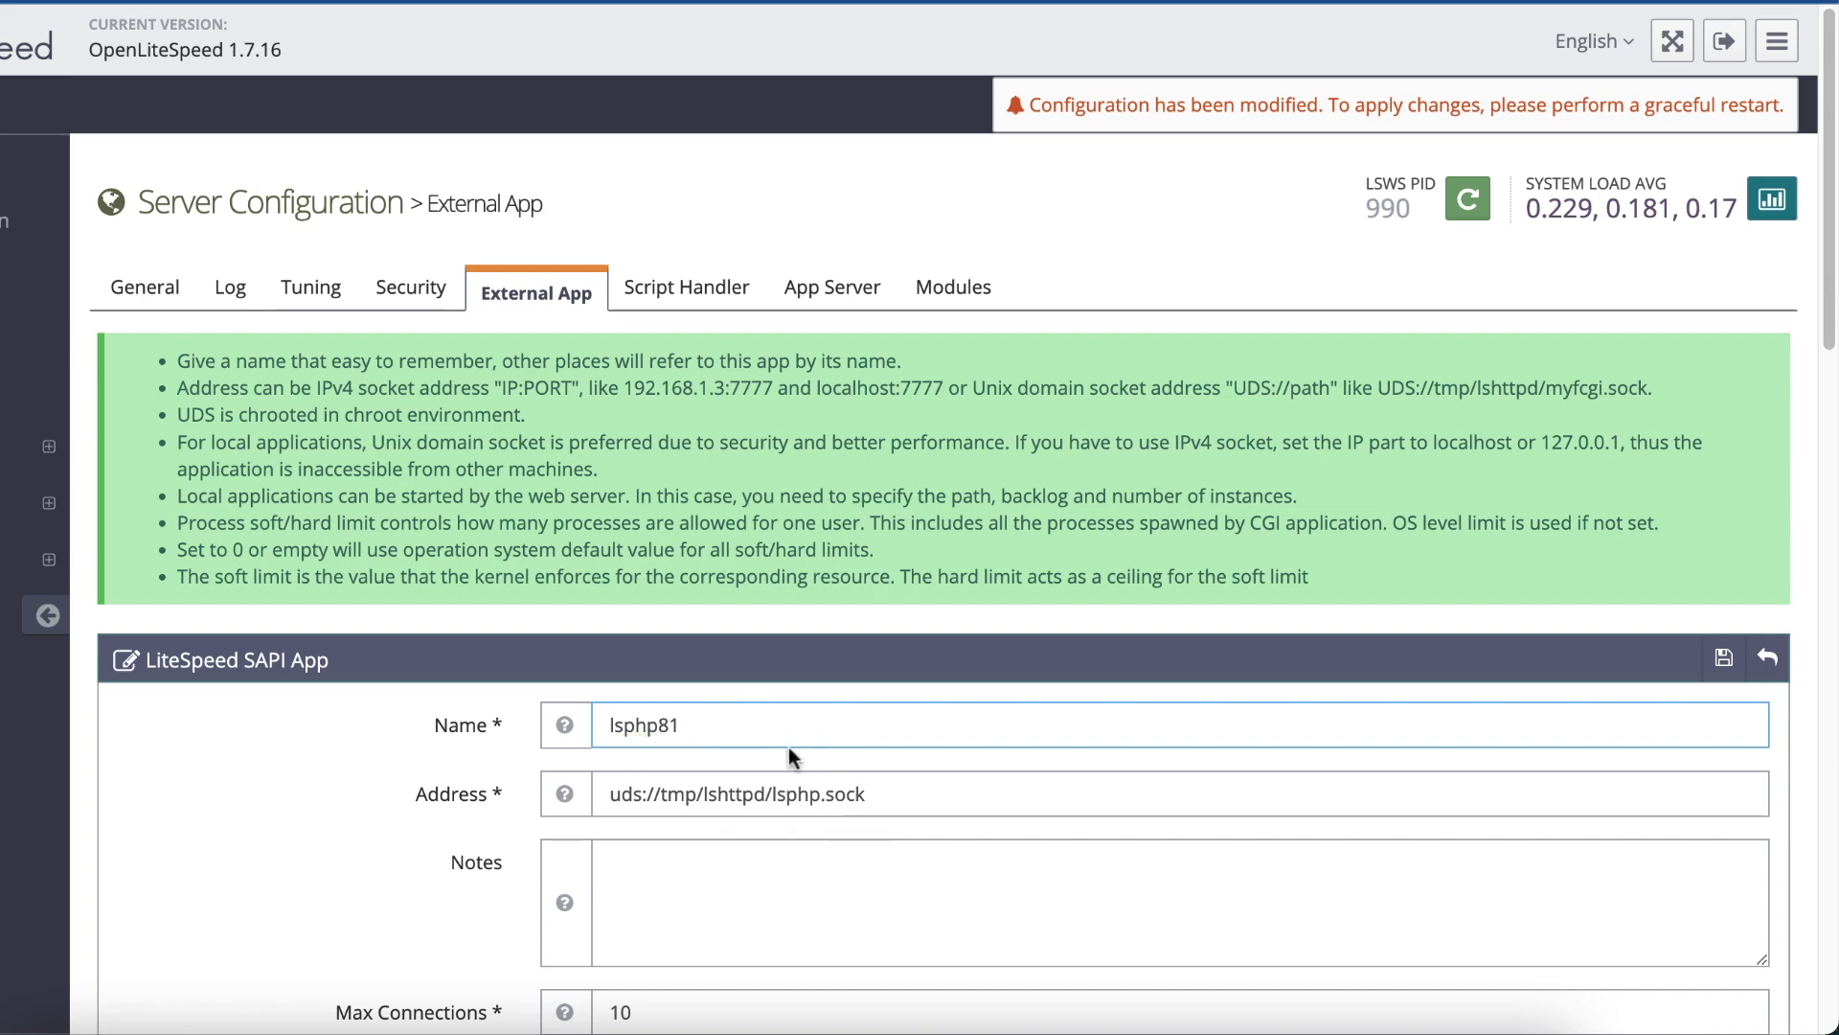
pyautogui.click(840, 794)
pyautogui.write('81')
# Step: Change the app's command to lsphp81/bin/lsphp, save it, and show the Listeners list
pyautogui.scroll(-12, 834, 870)
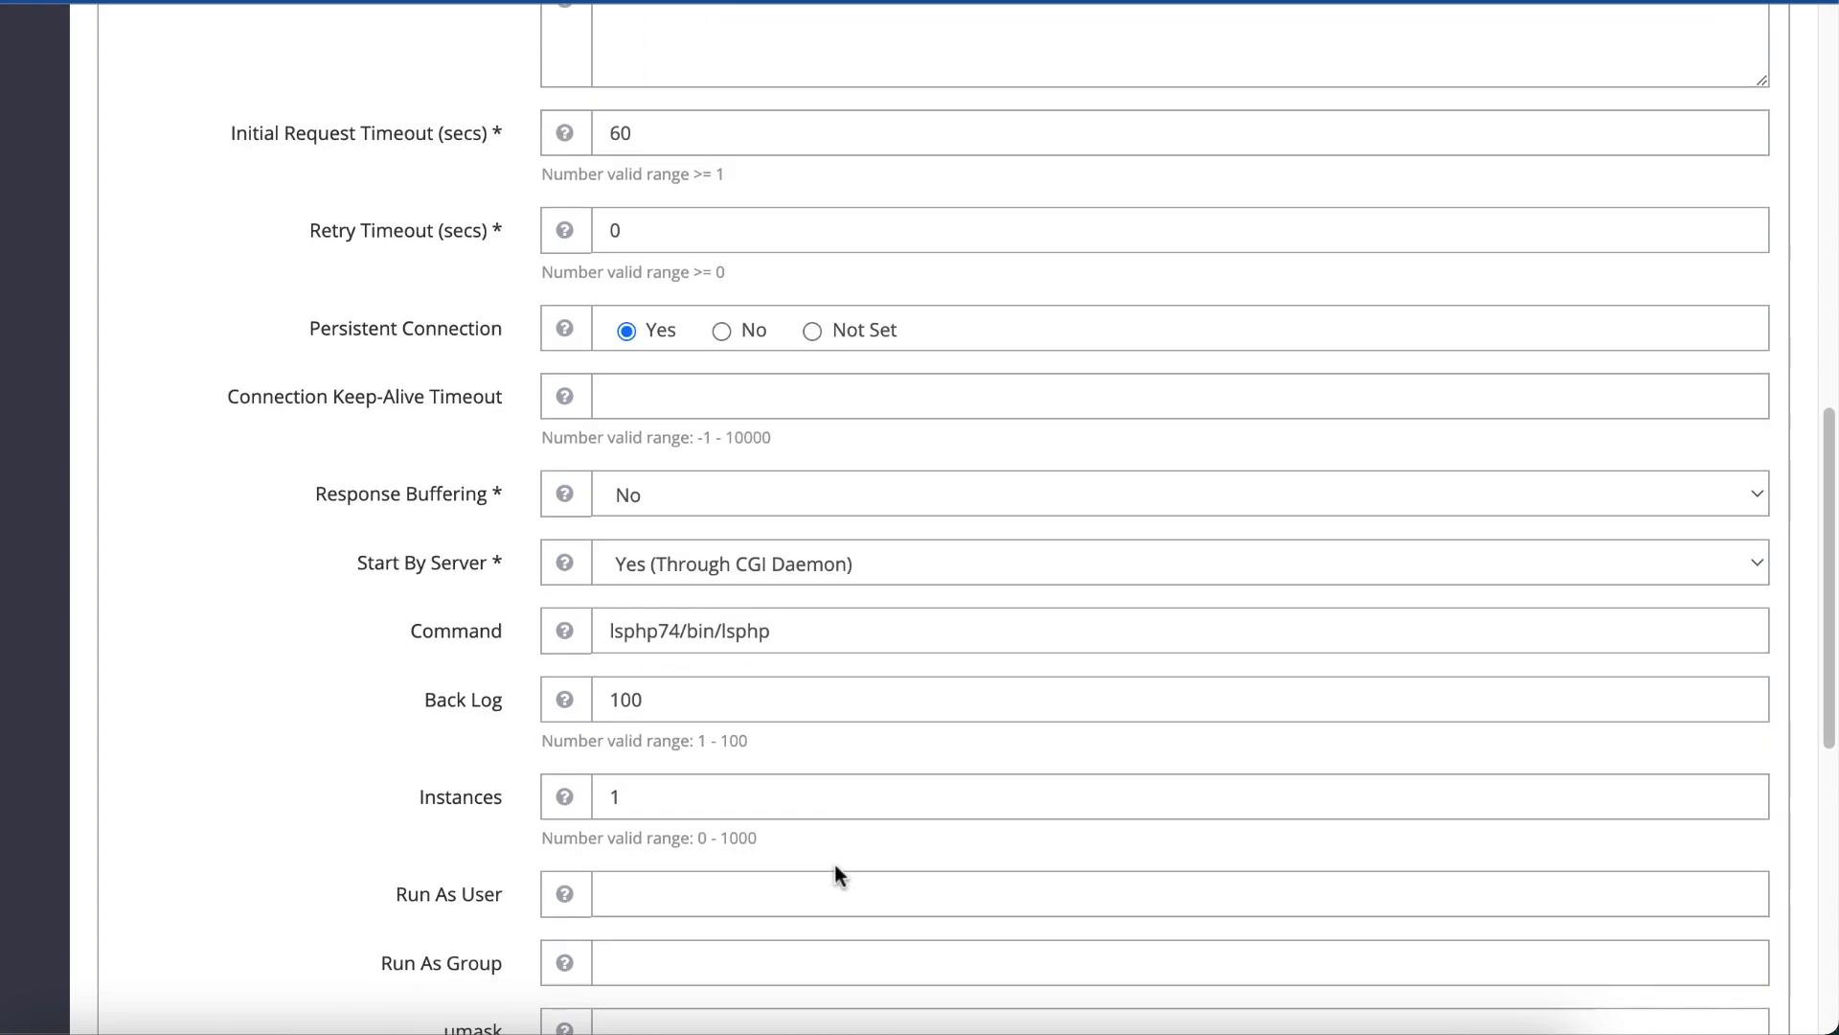
pyautogui.click(679, 632)
pyautogui.press('BackSpace')
pyautogui.press('BackSpace')
pyautogui.write('81')
pyautogui.scroll(-8, 820, 691)
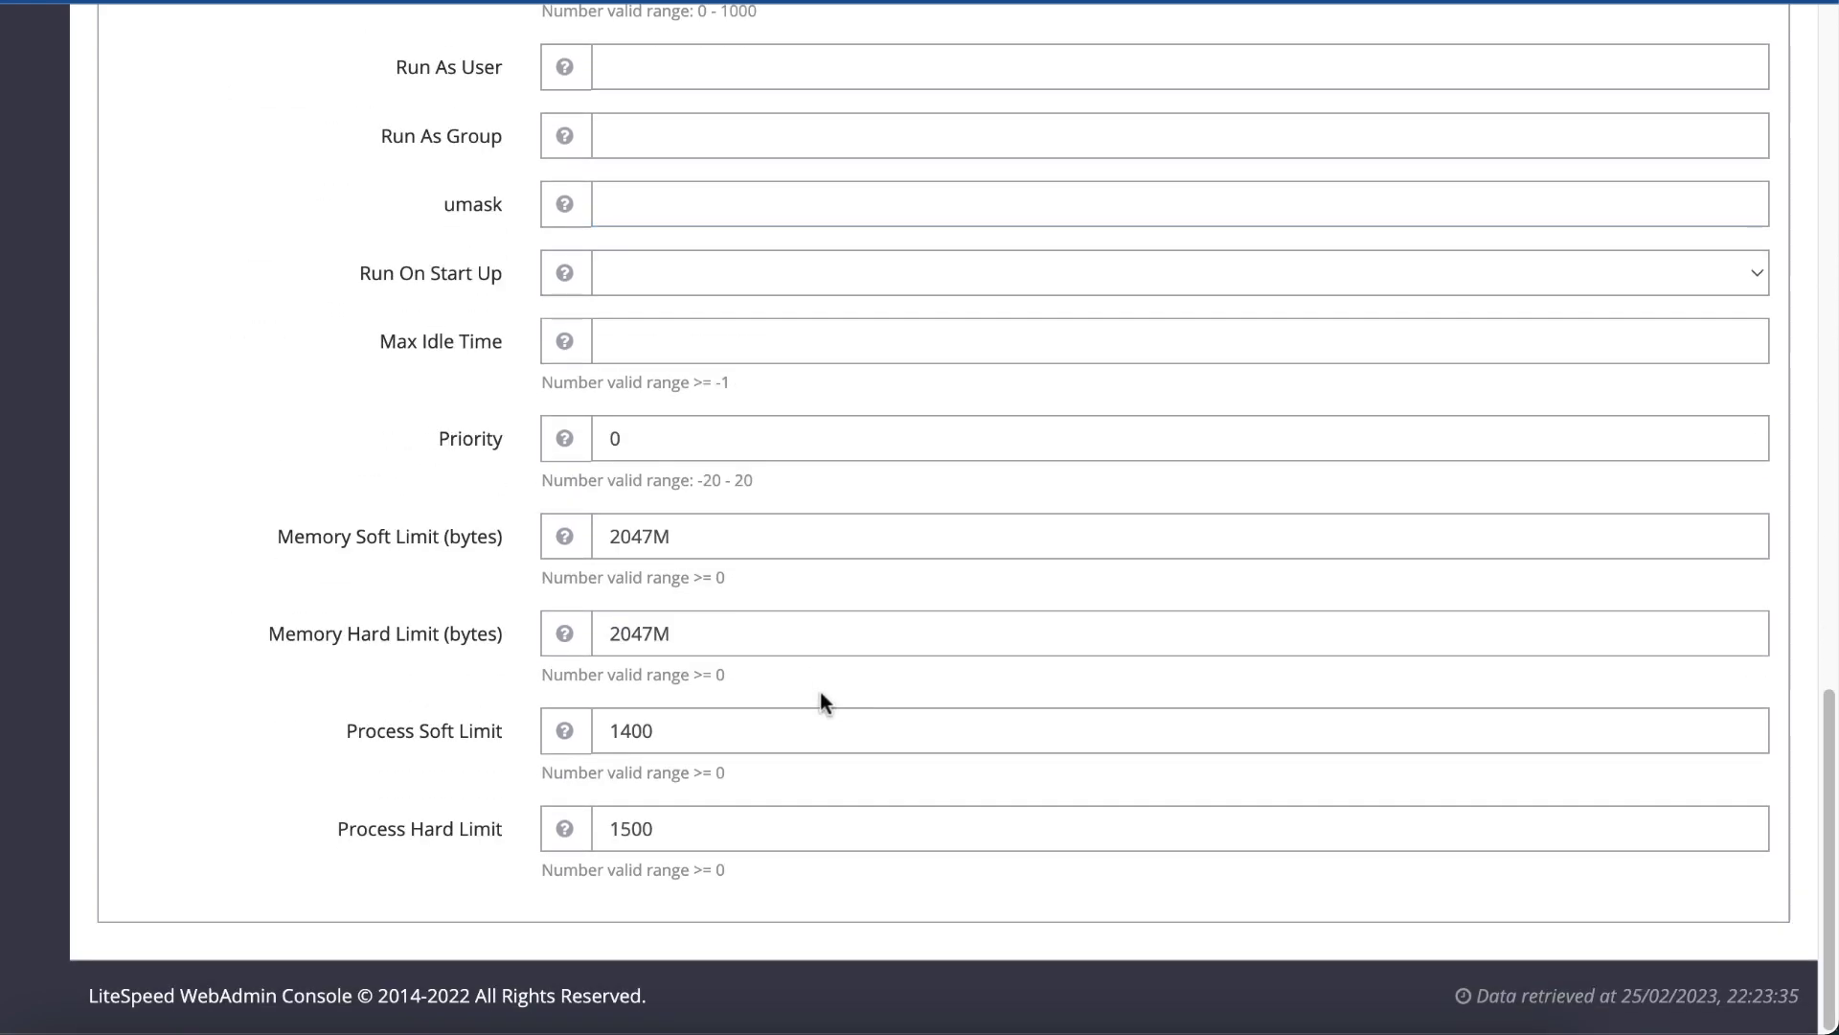
pyautogui.scroll(20, 818, 698)
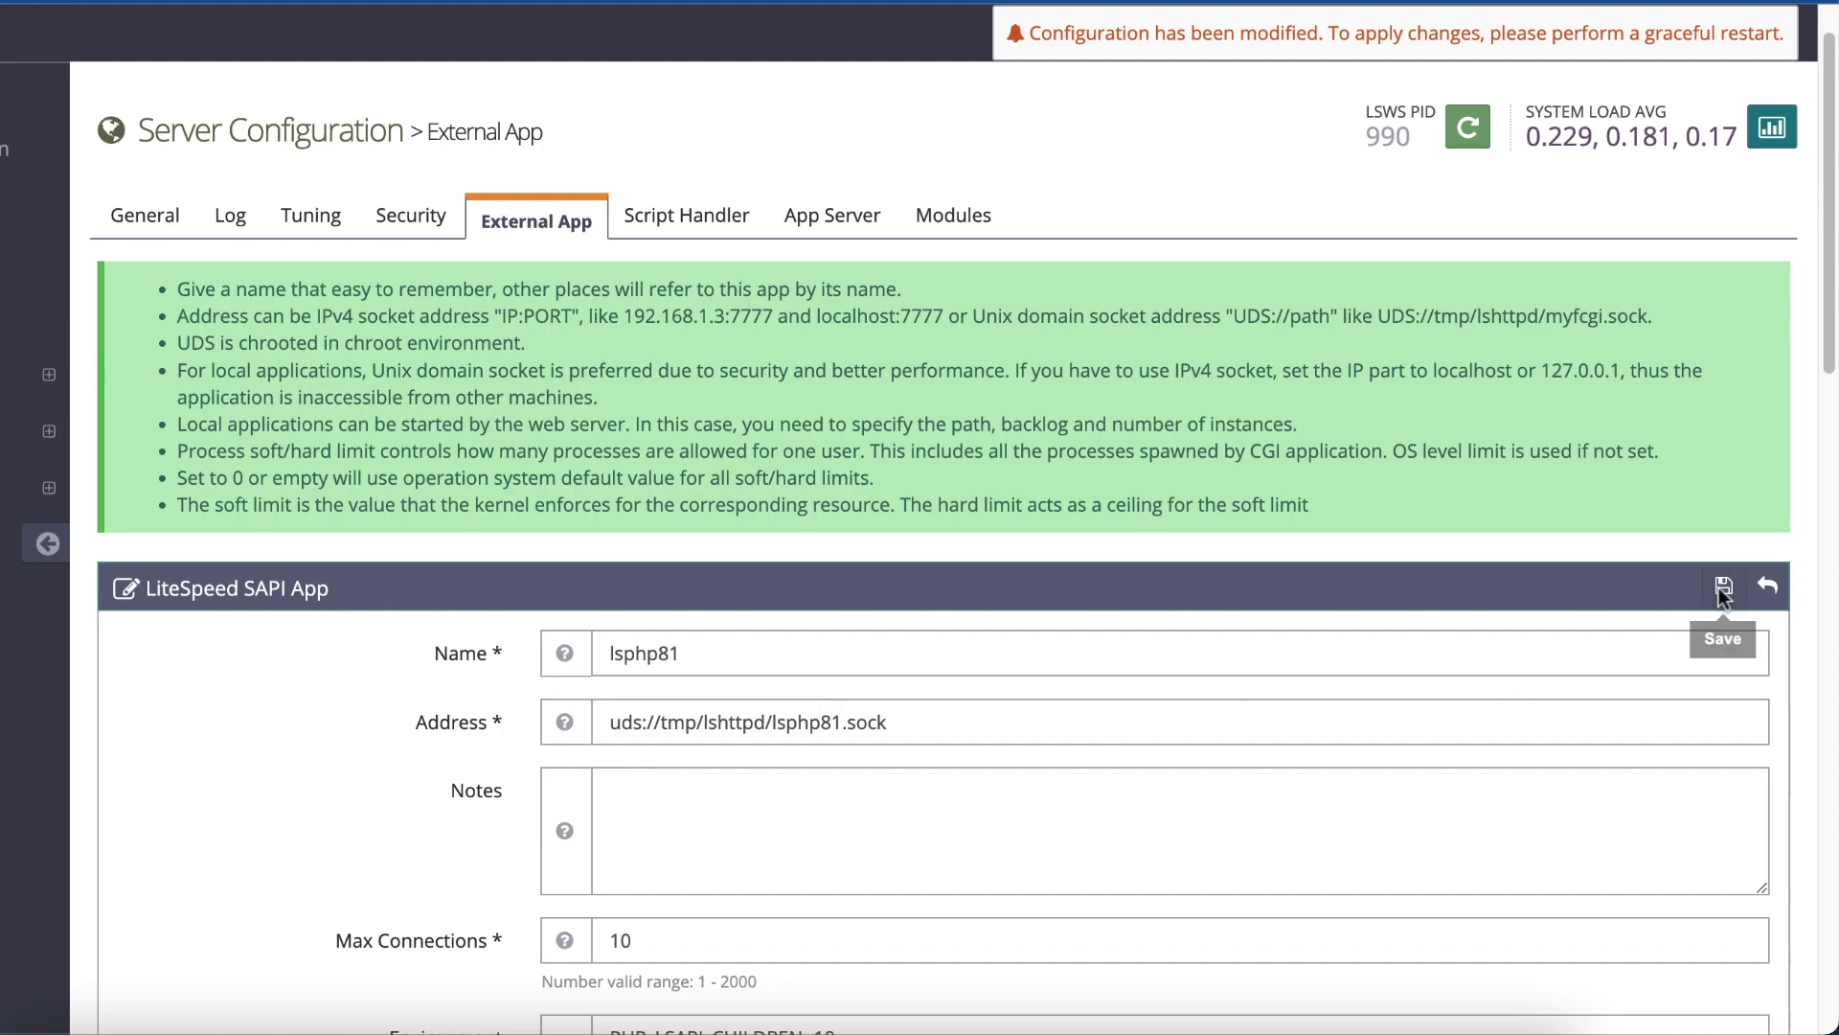
pyautogui.click(1723, 586)
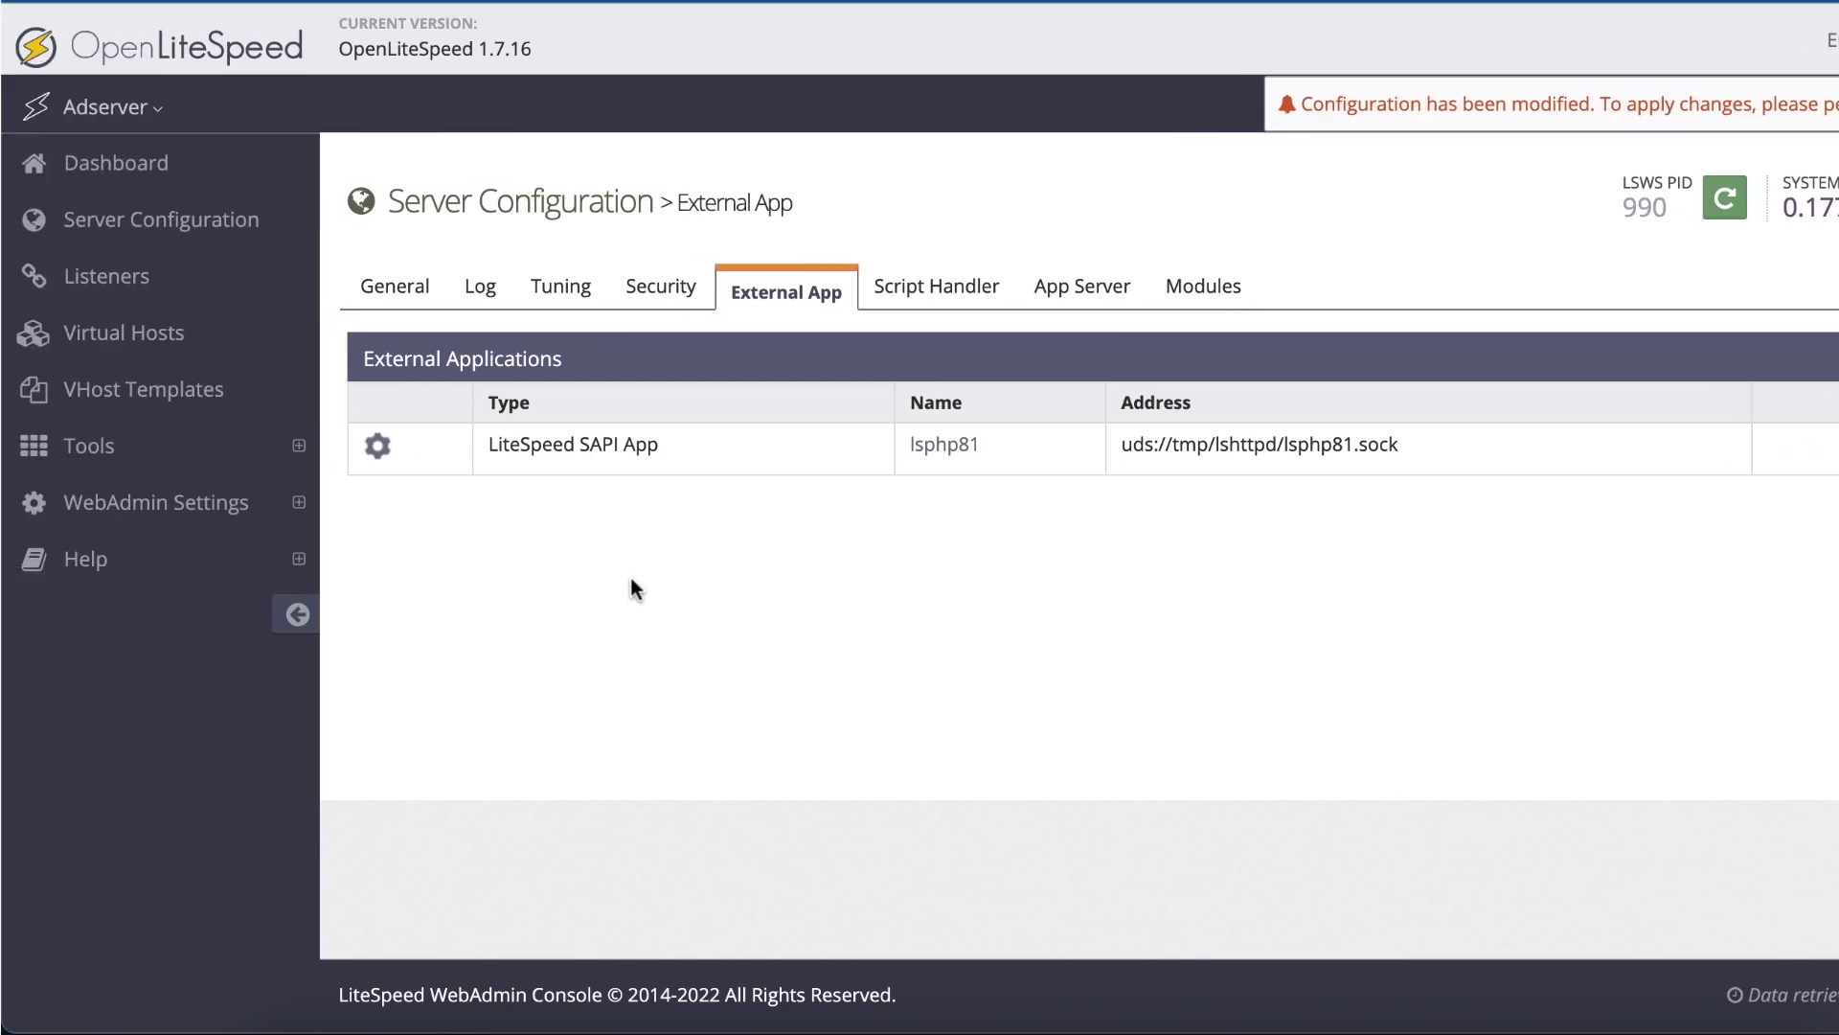
pyautogui.click(142, 285)
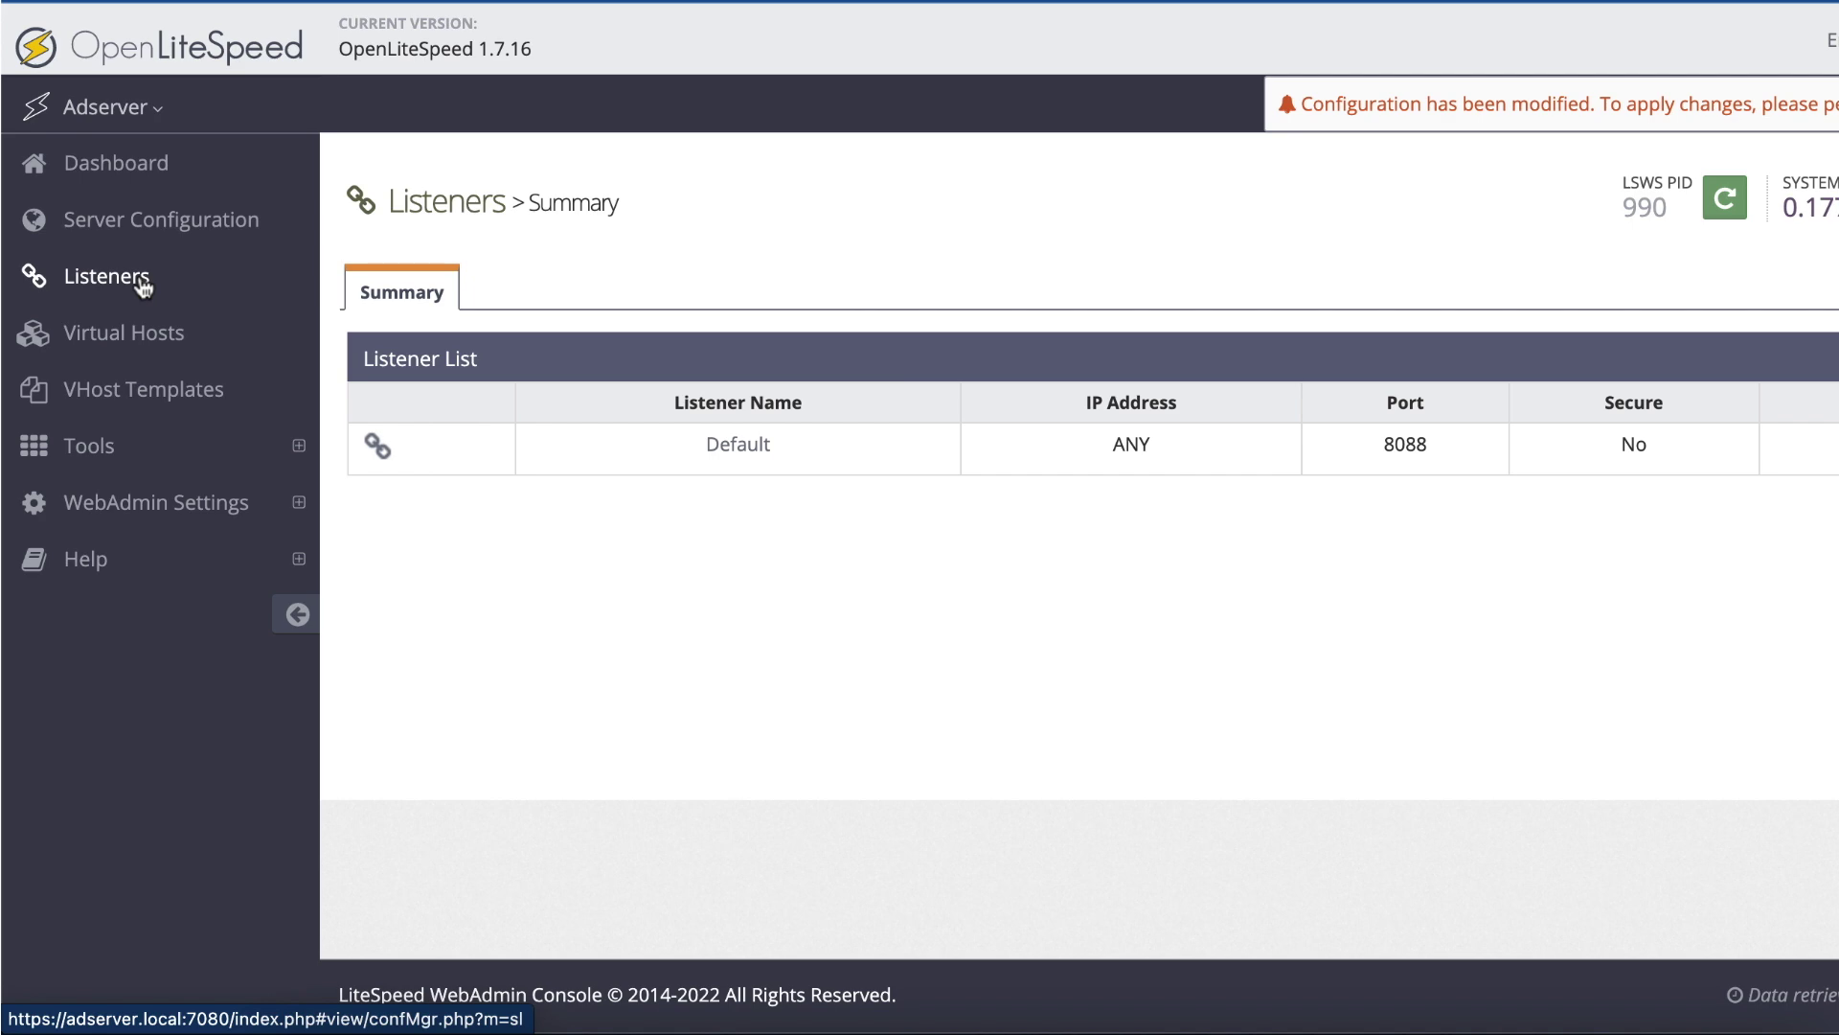
# Step: Change the Default listener's port from 8088 to 80 and save
pyautogui.click(1640, 448)
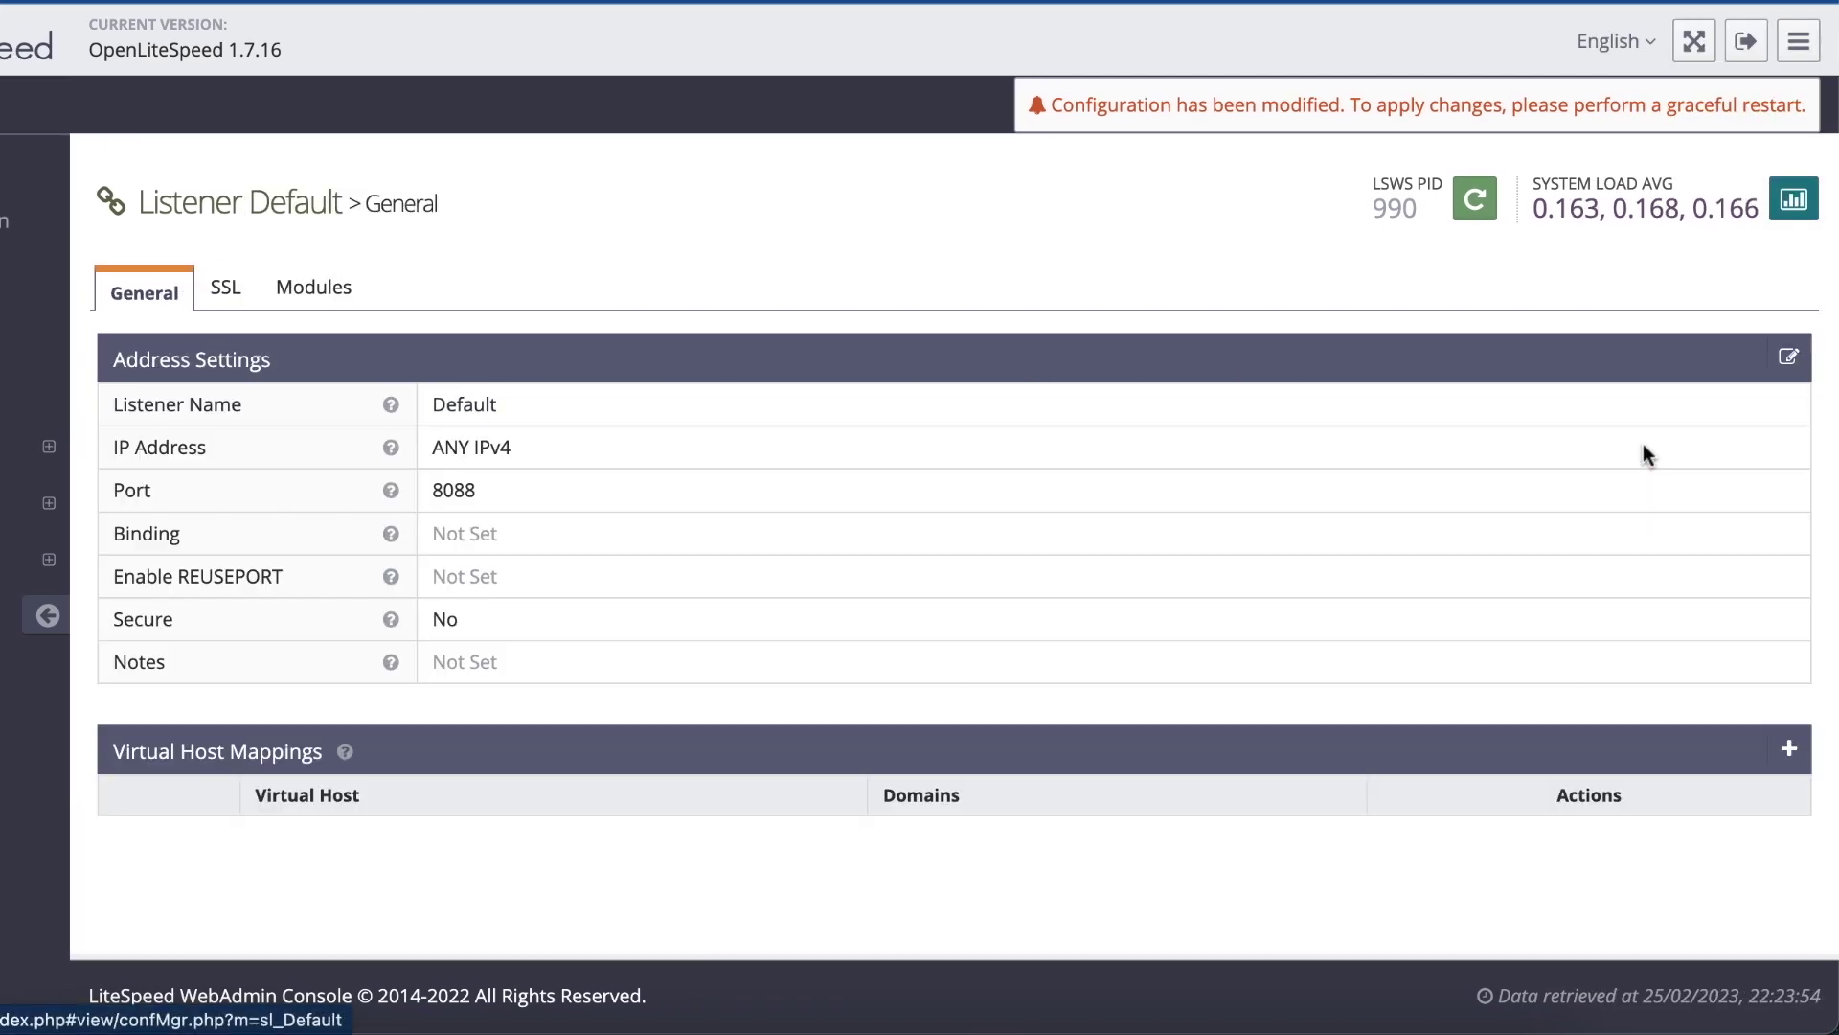
pyautogui.click(1788, 358)
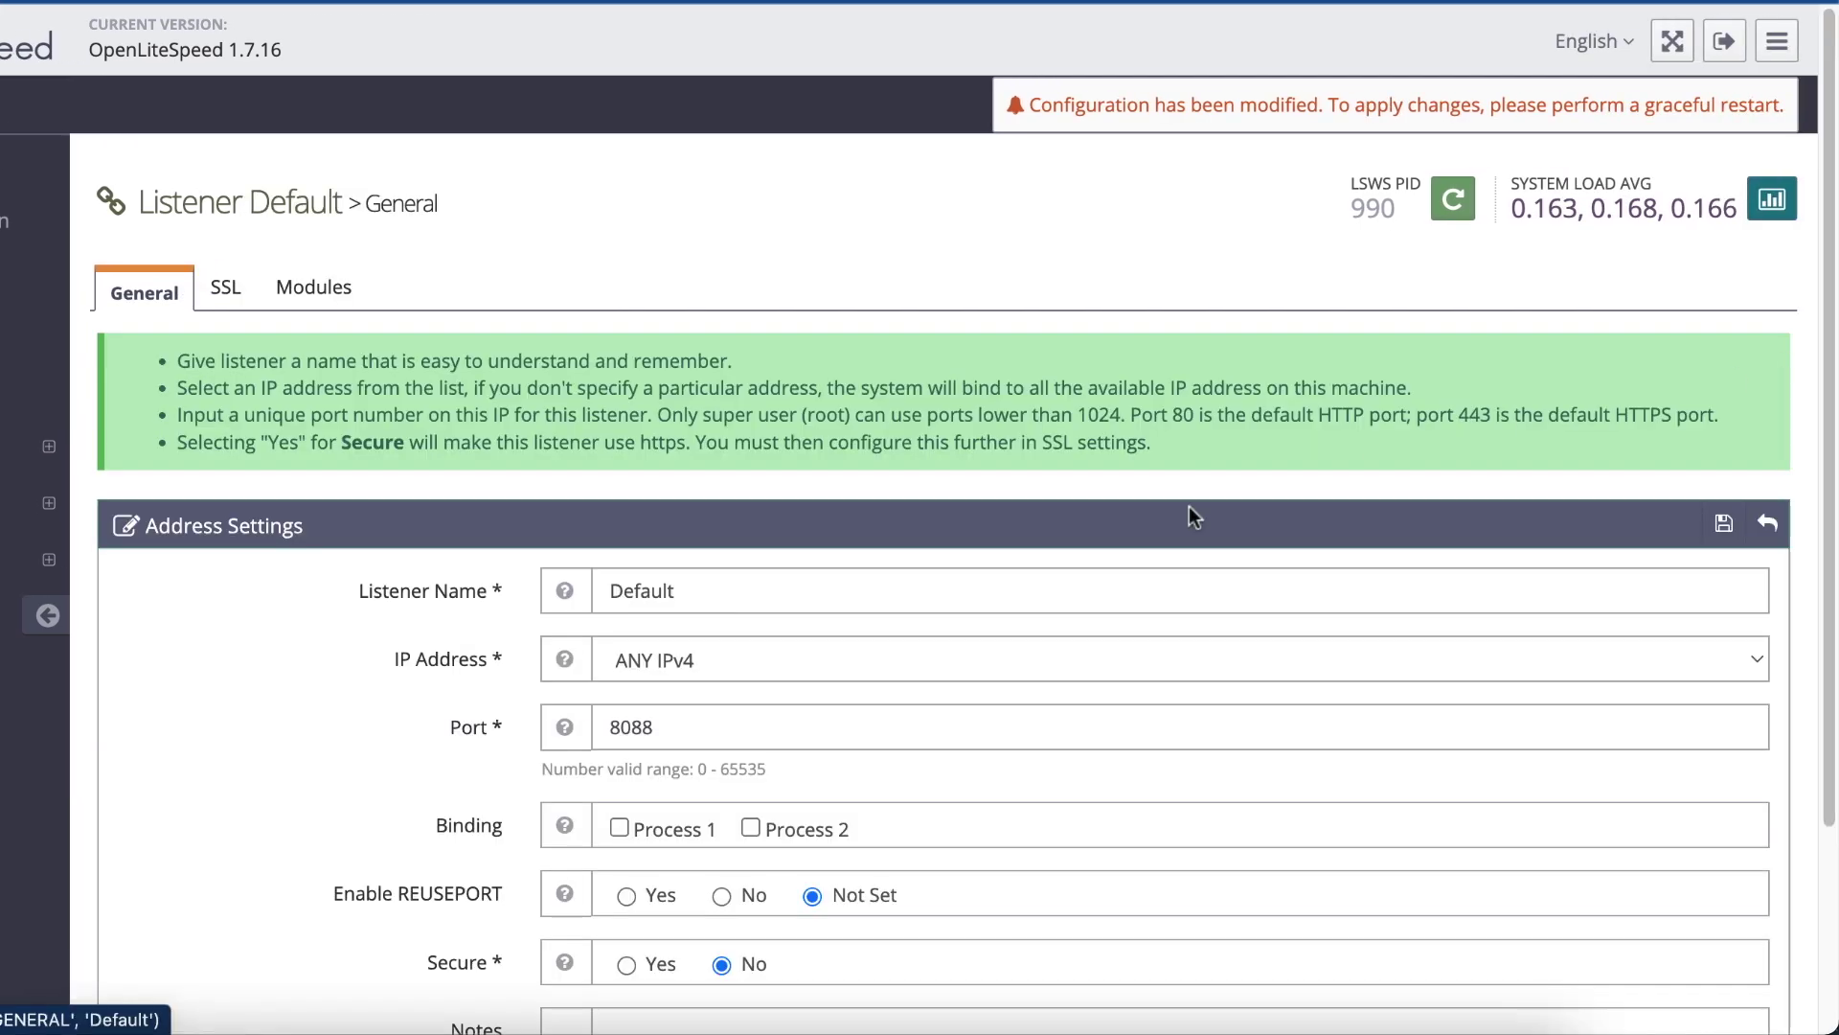
pyautogui.click(851, 720)
pyautogui.press('BackSpace')
pyautogui.press('BackSpace')
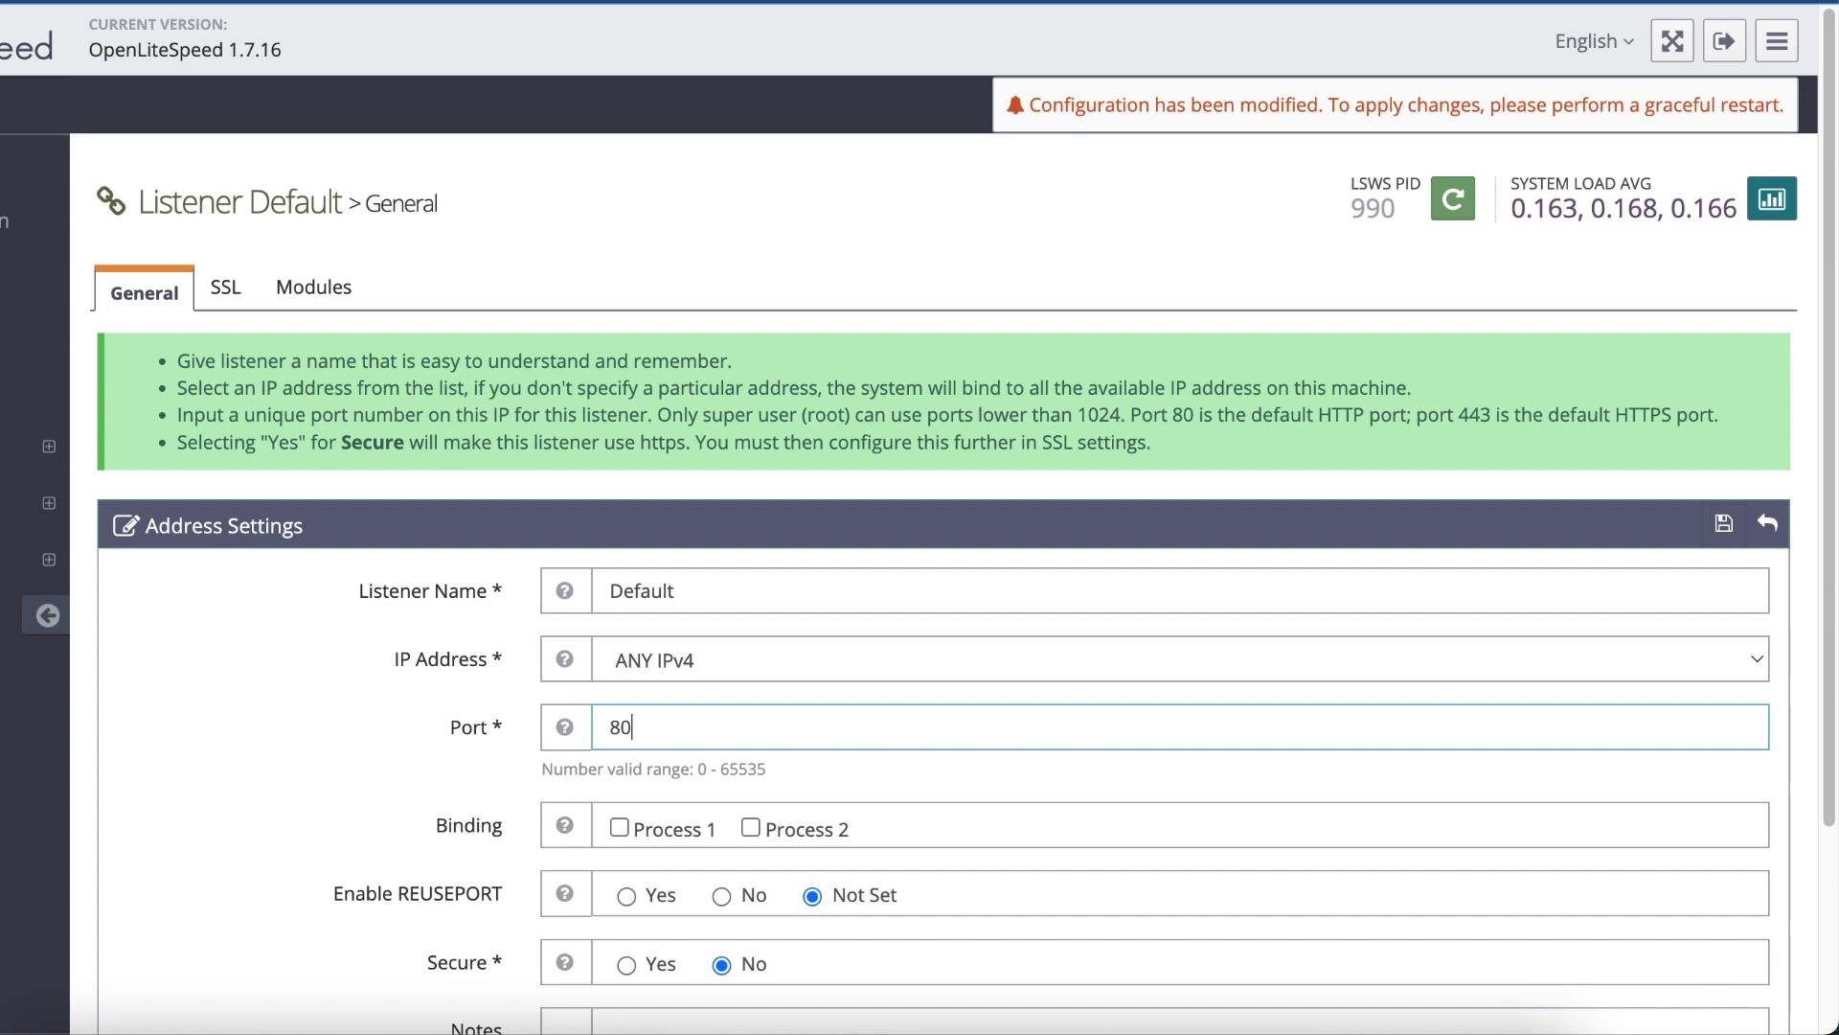
pyautogui.click(1723, 523)
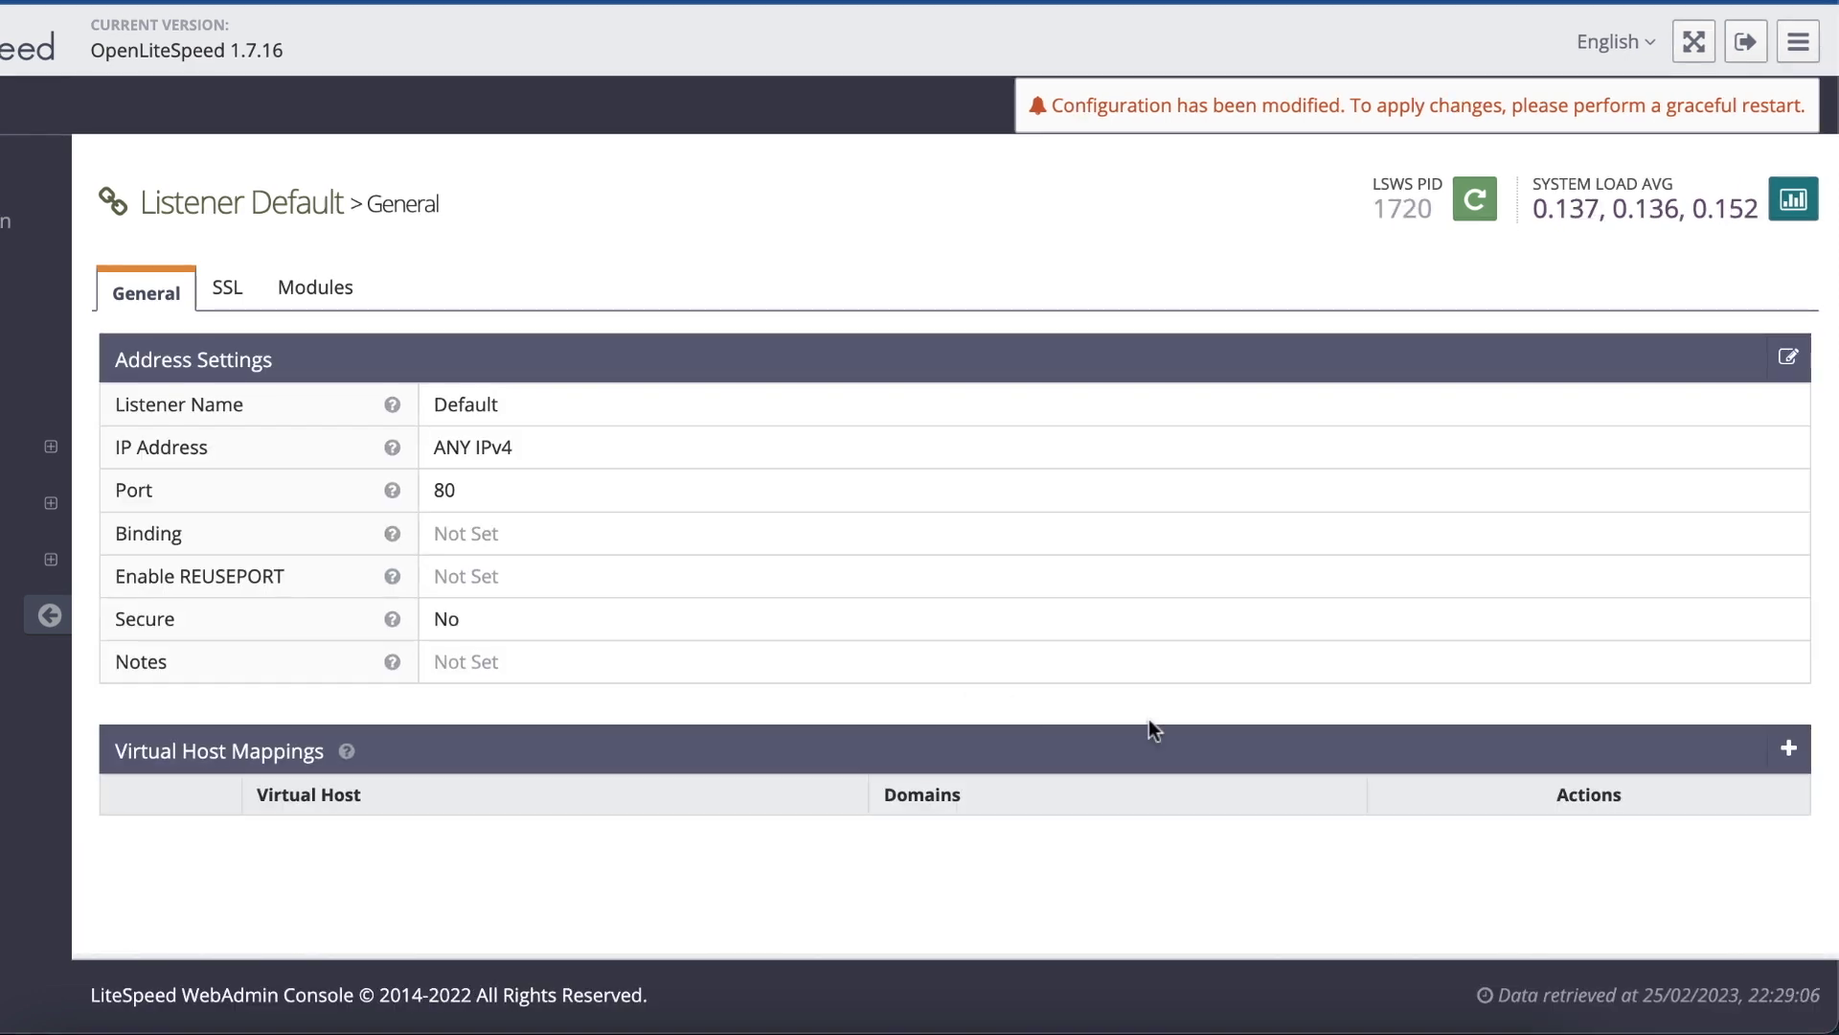
# Step: Add a virtual host mapping for adserver with domains * to the Default listener
pyautogui.click(1788, 749)
pyautogui.click(745, 580)
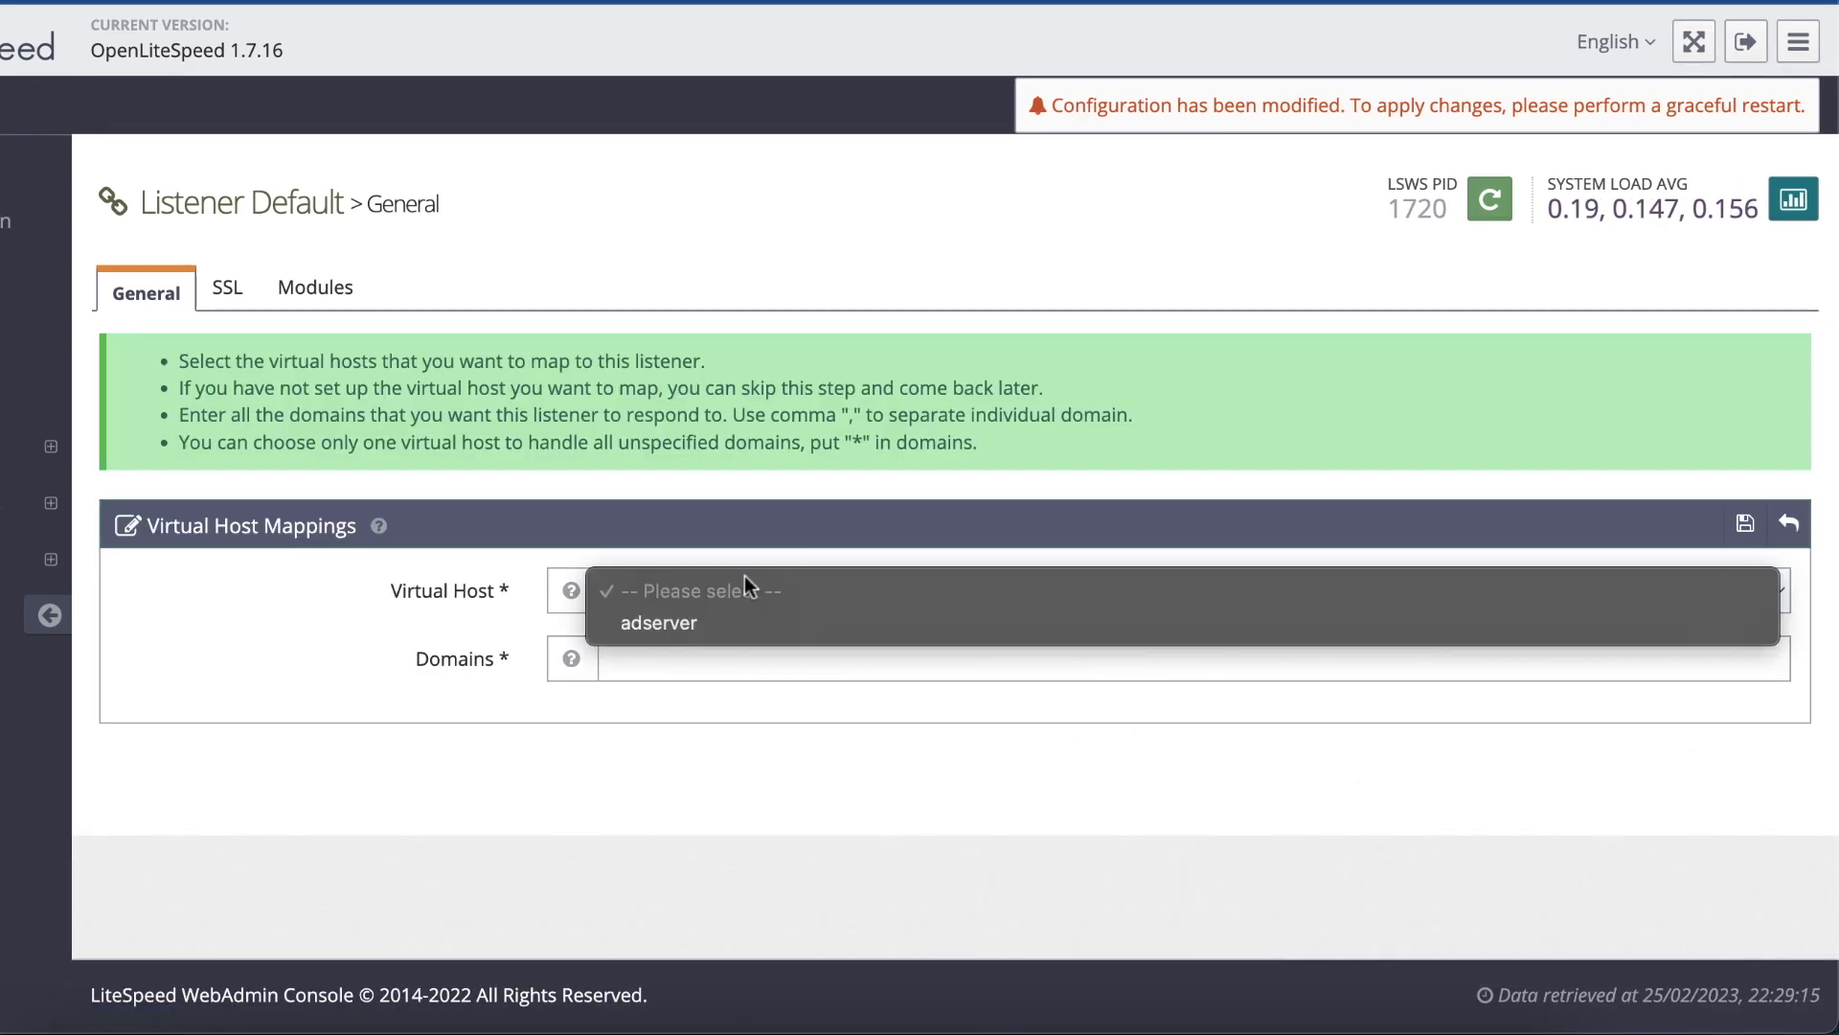
pyautogui.click(745, 615)
pyautogui.click(742, 658)
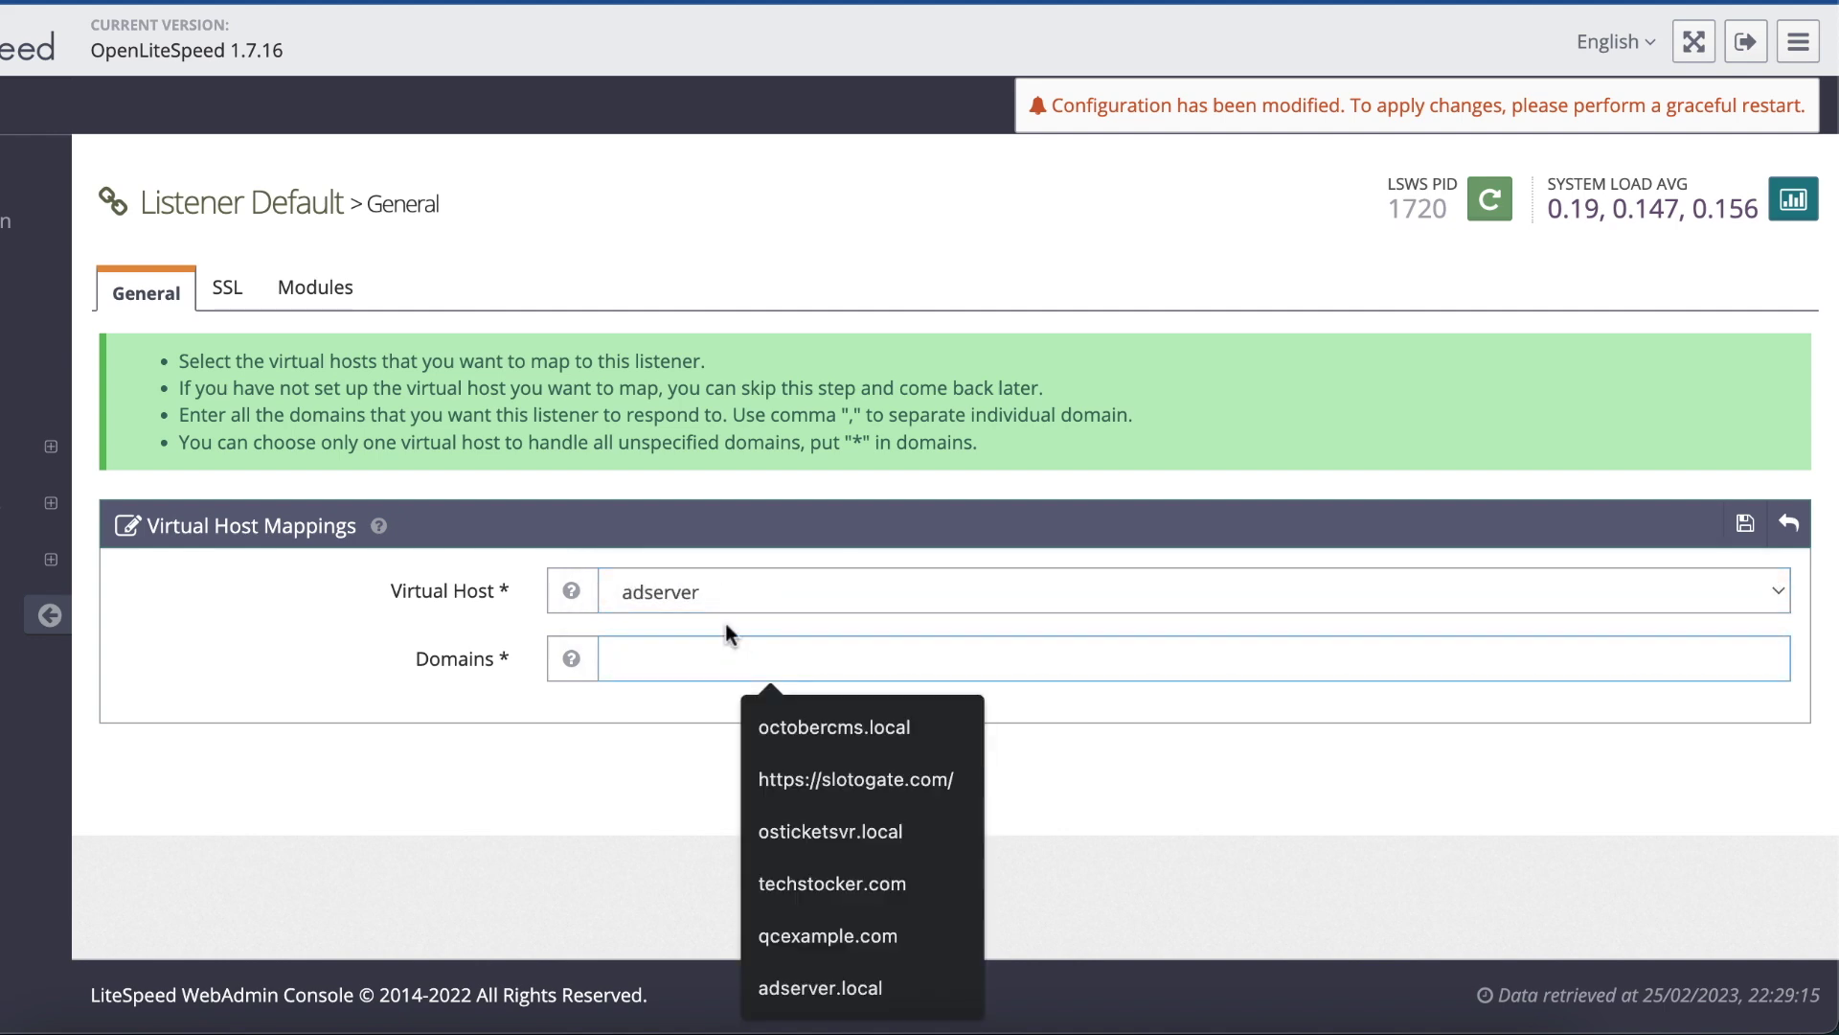
pyautogui.write('*')
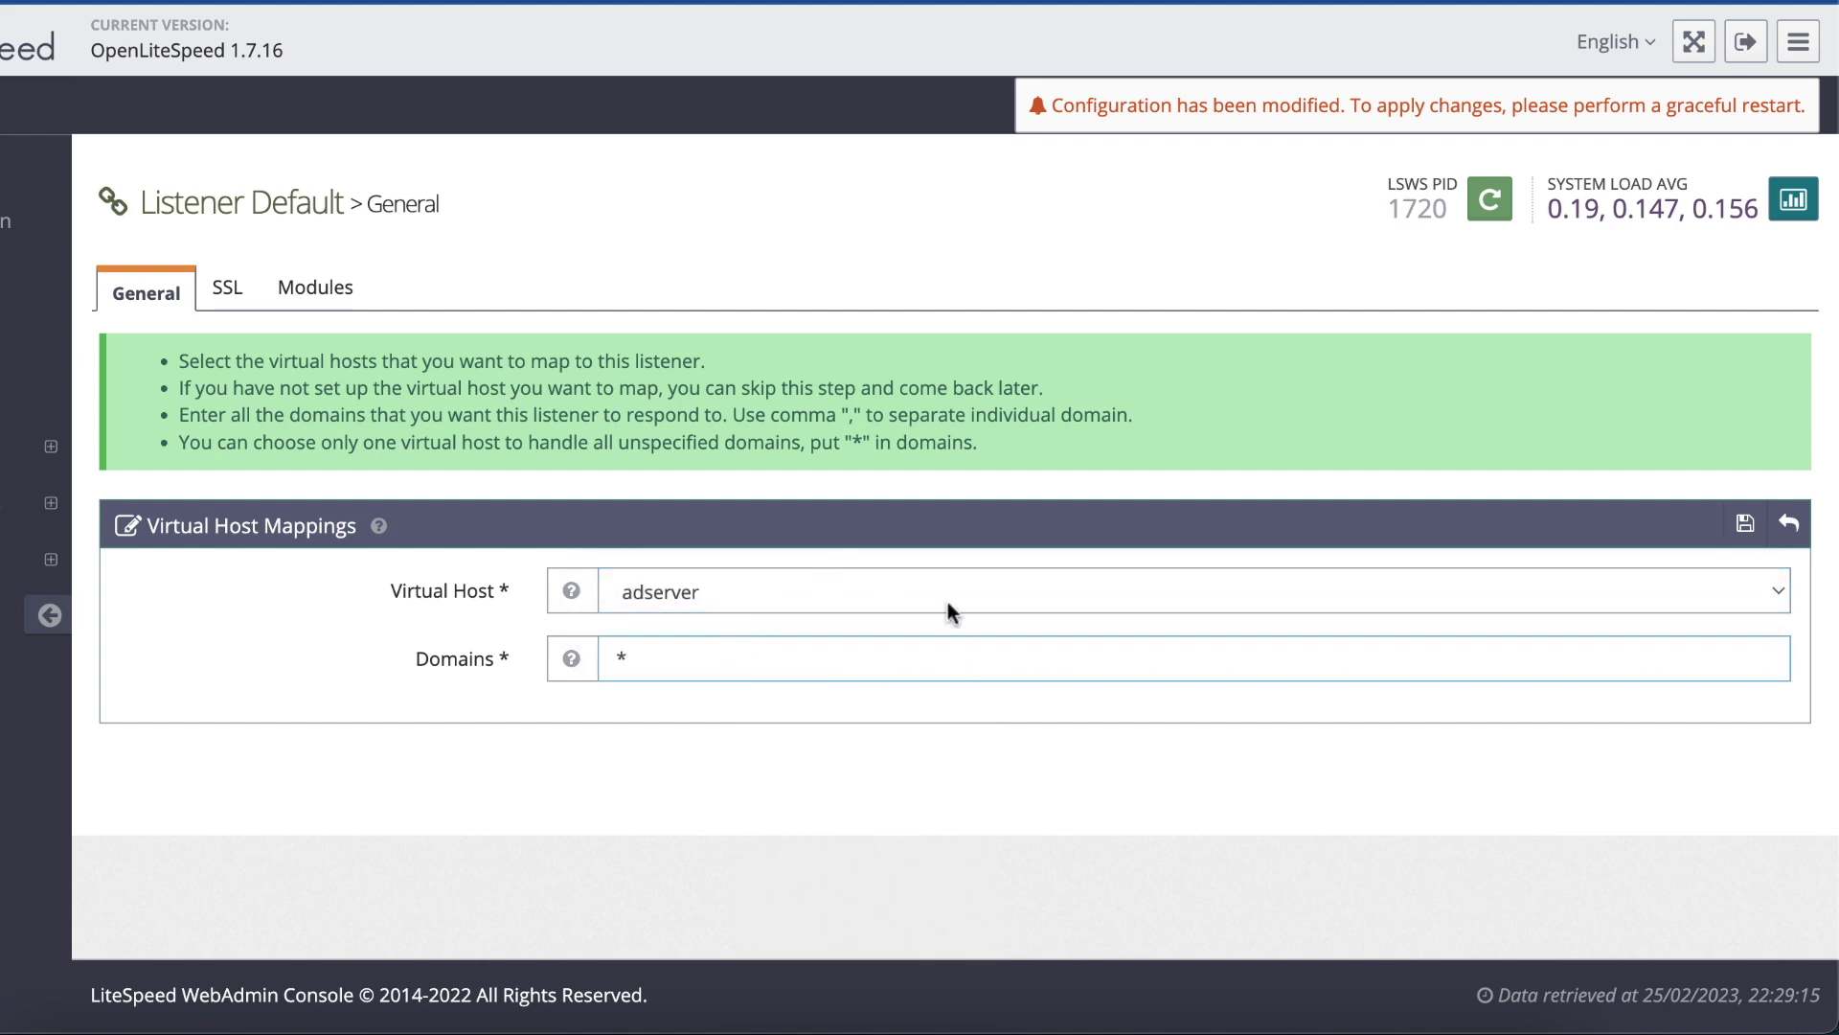
pyautogui.click(1745, 522)
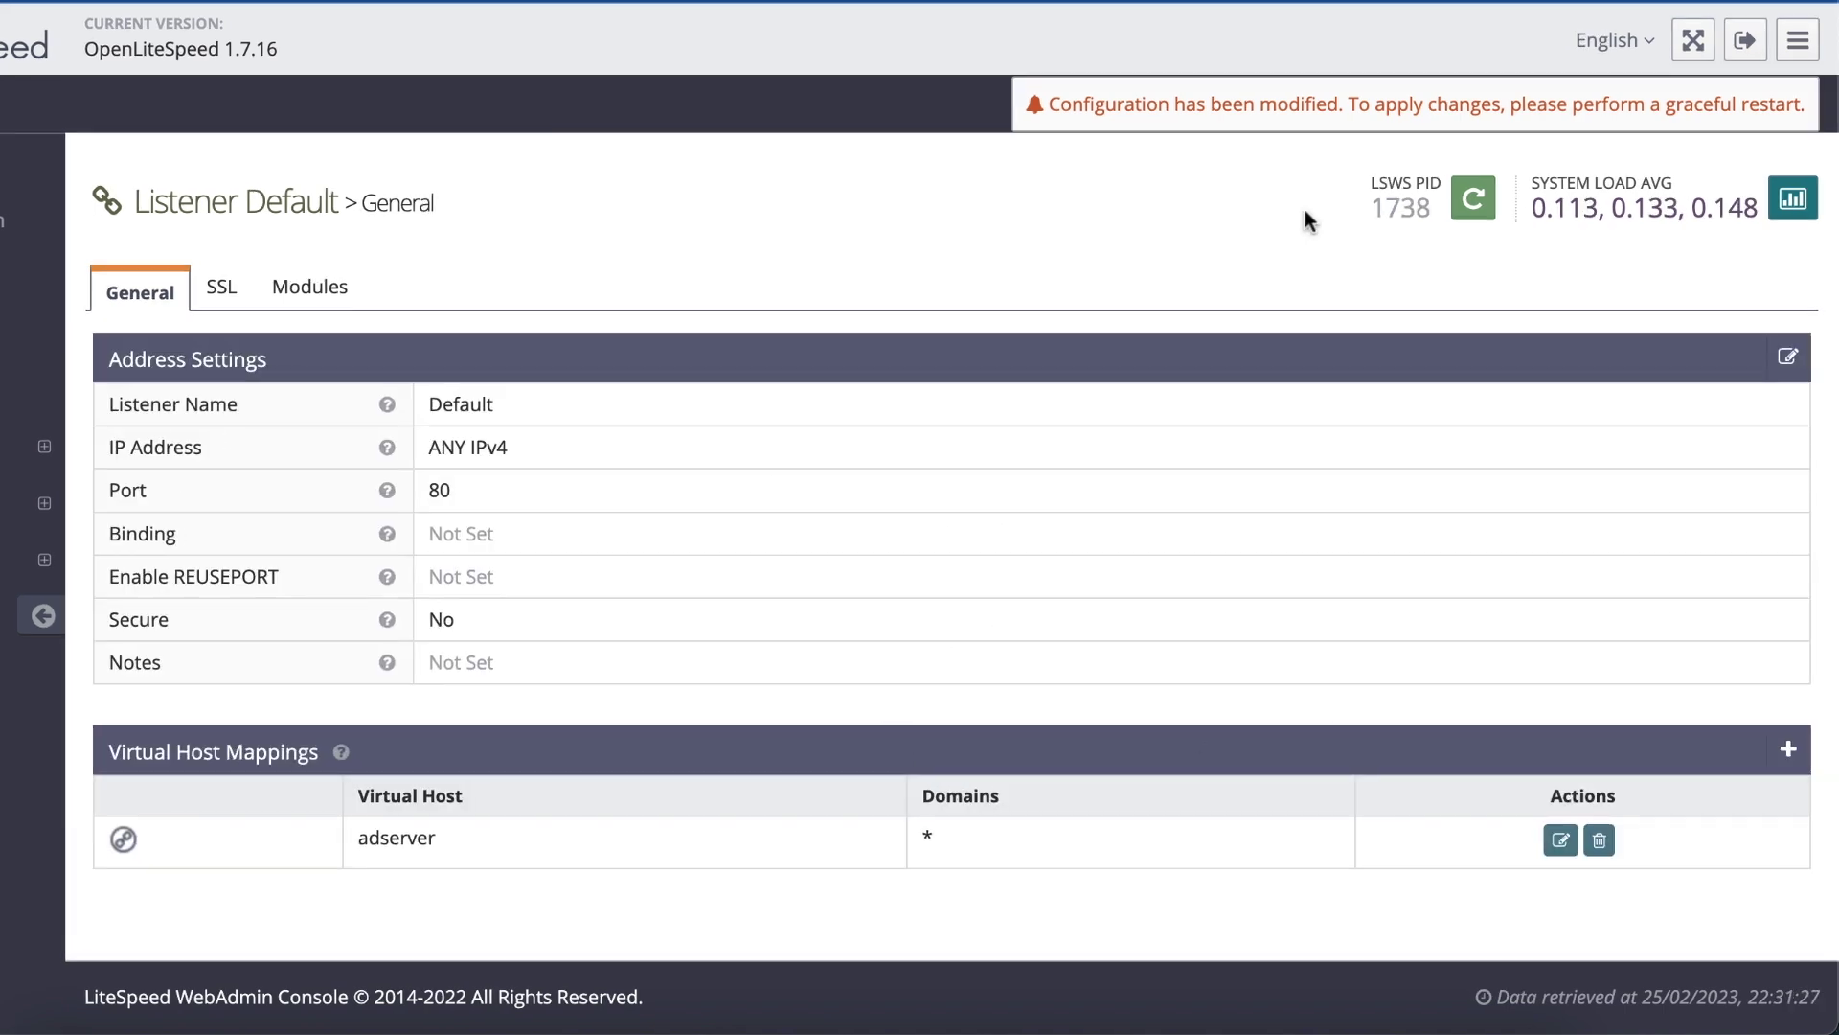
# Step: Gracefully restart LiteSpeed and accept the GNU GPL on the Revive Adserver installer page
pyautogui.click(1471, 201)
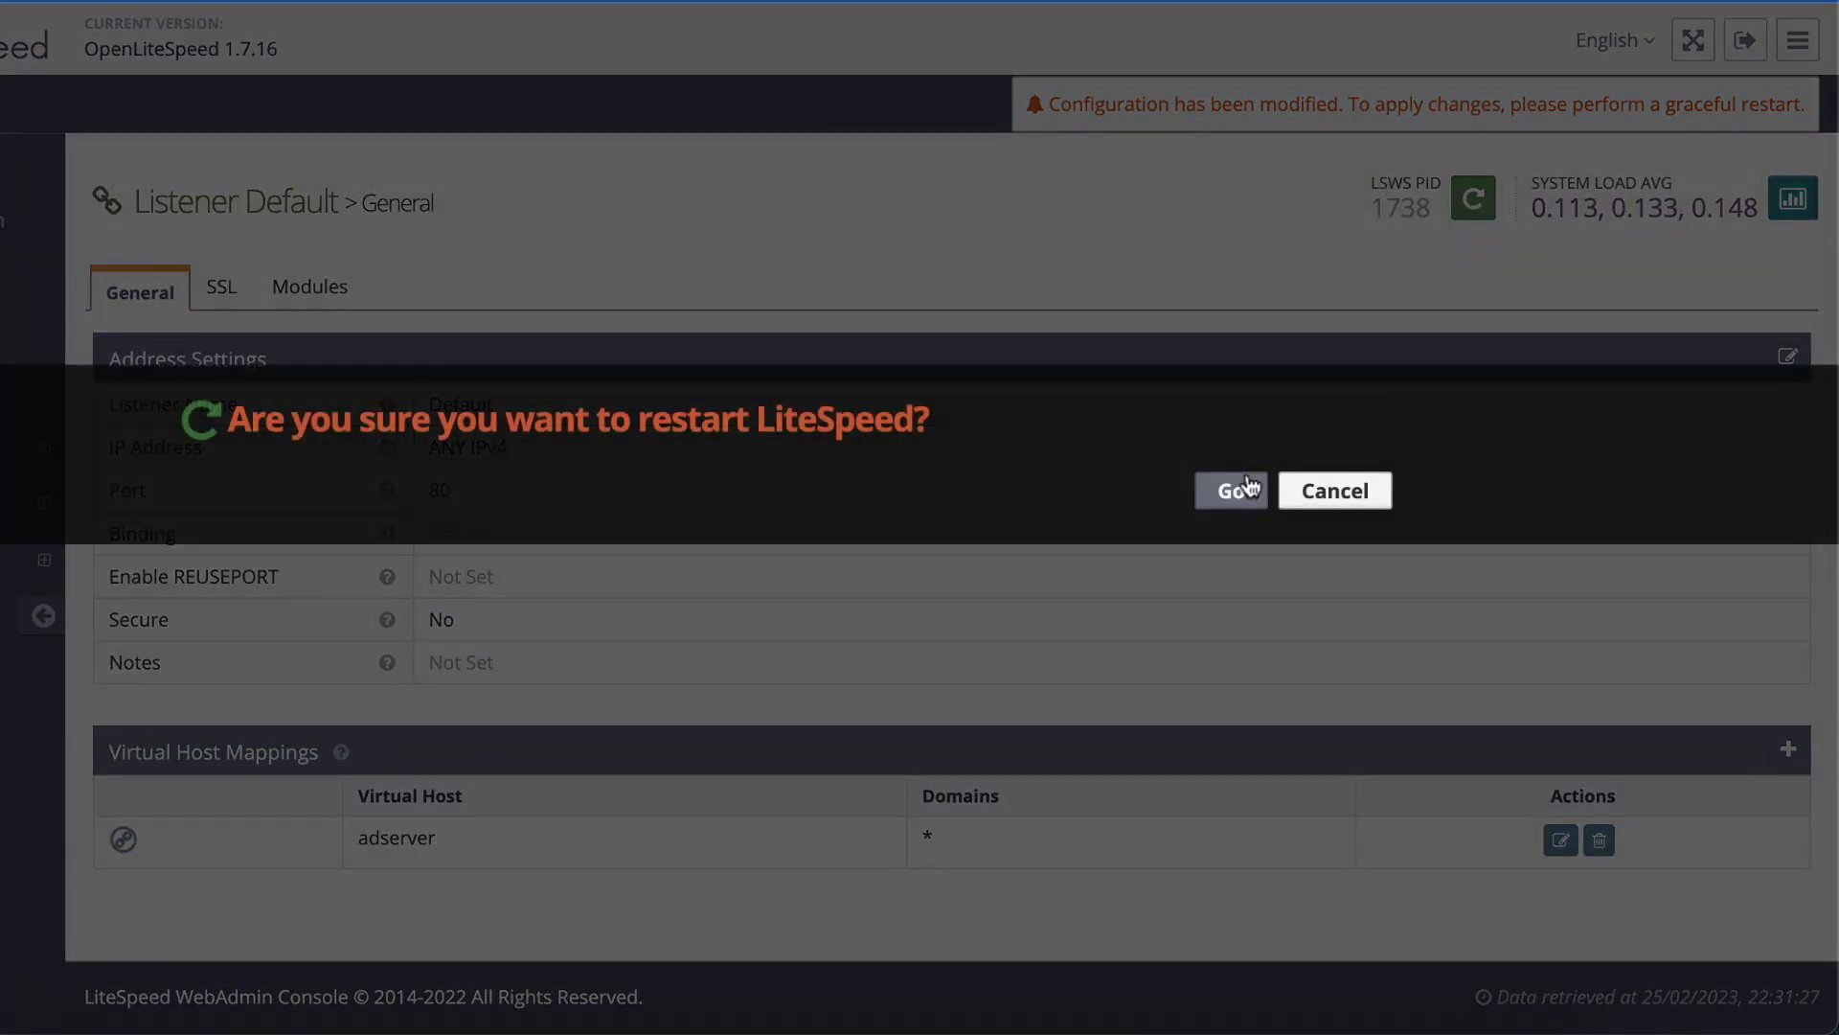
pyautogui.click(1243, 488)
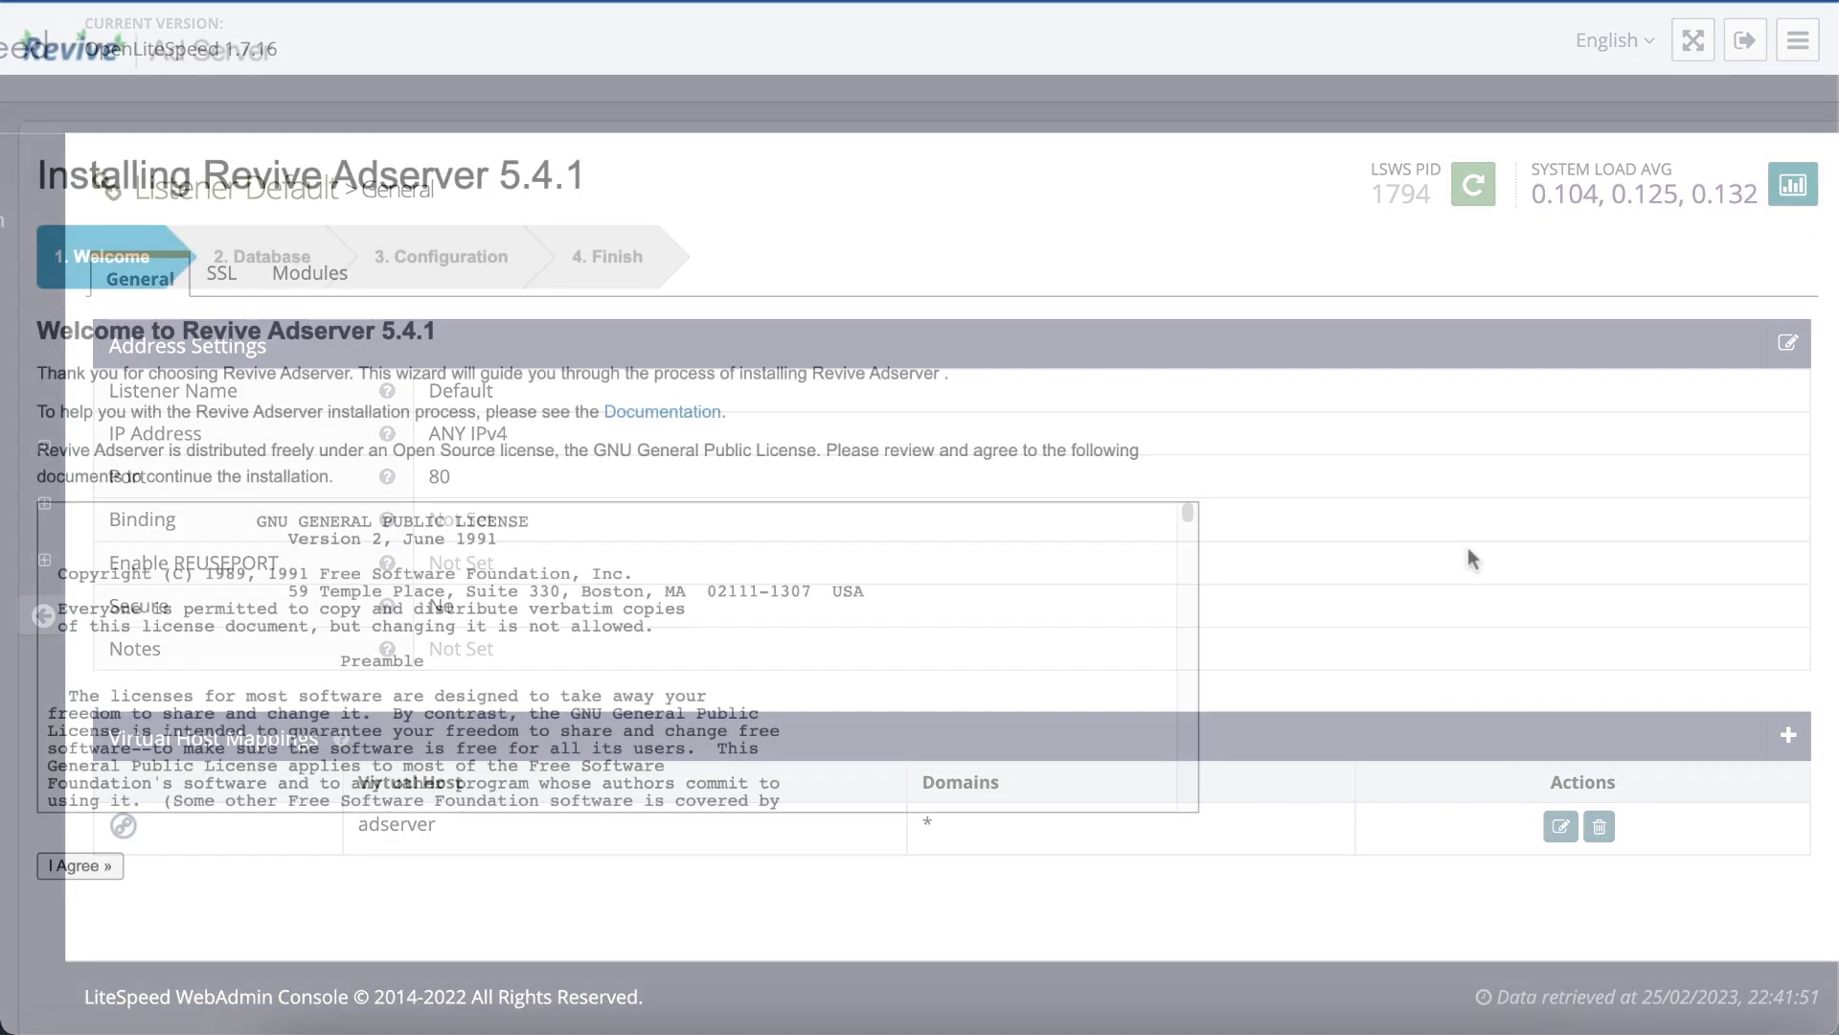
pyautogui.click(58, 872)
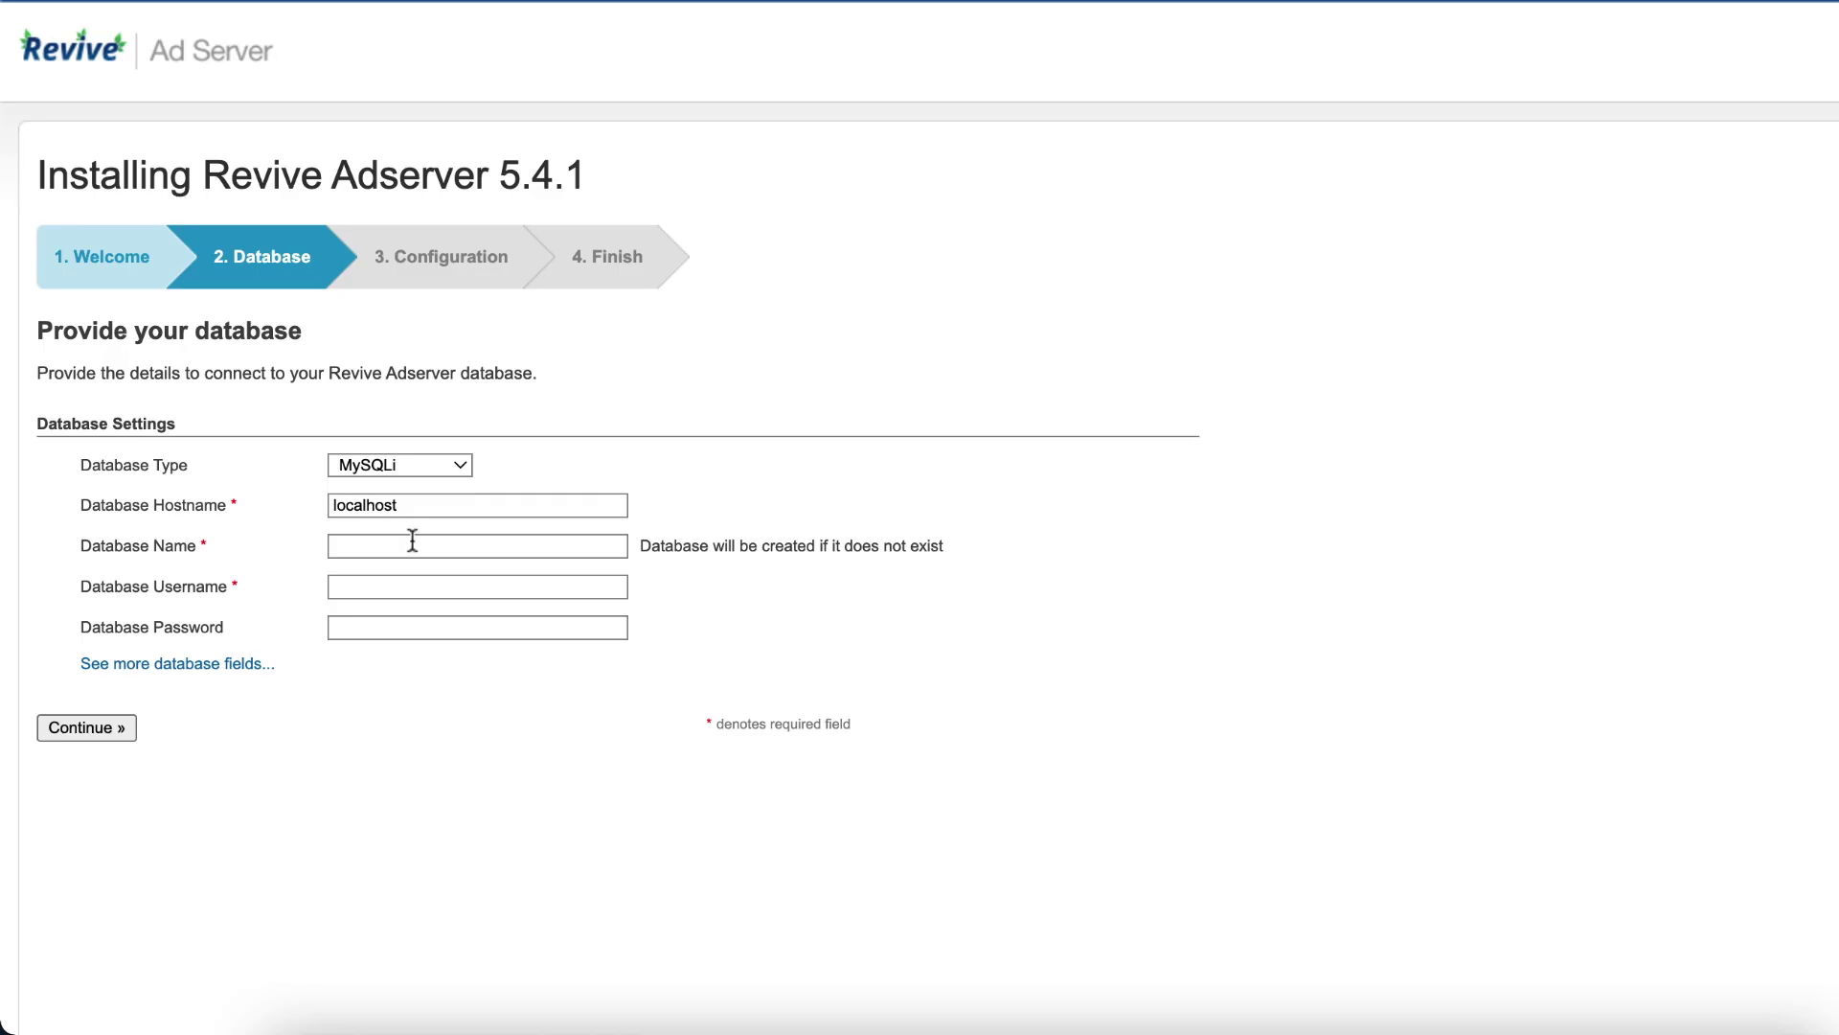
# Step: Enter database name adserverdb with its database username and password, then continue
pyautogui.click(412, 542)
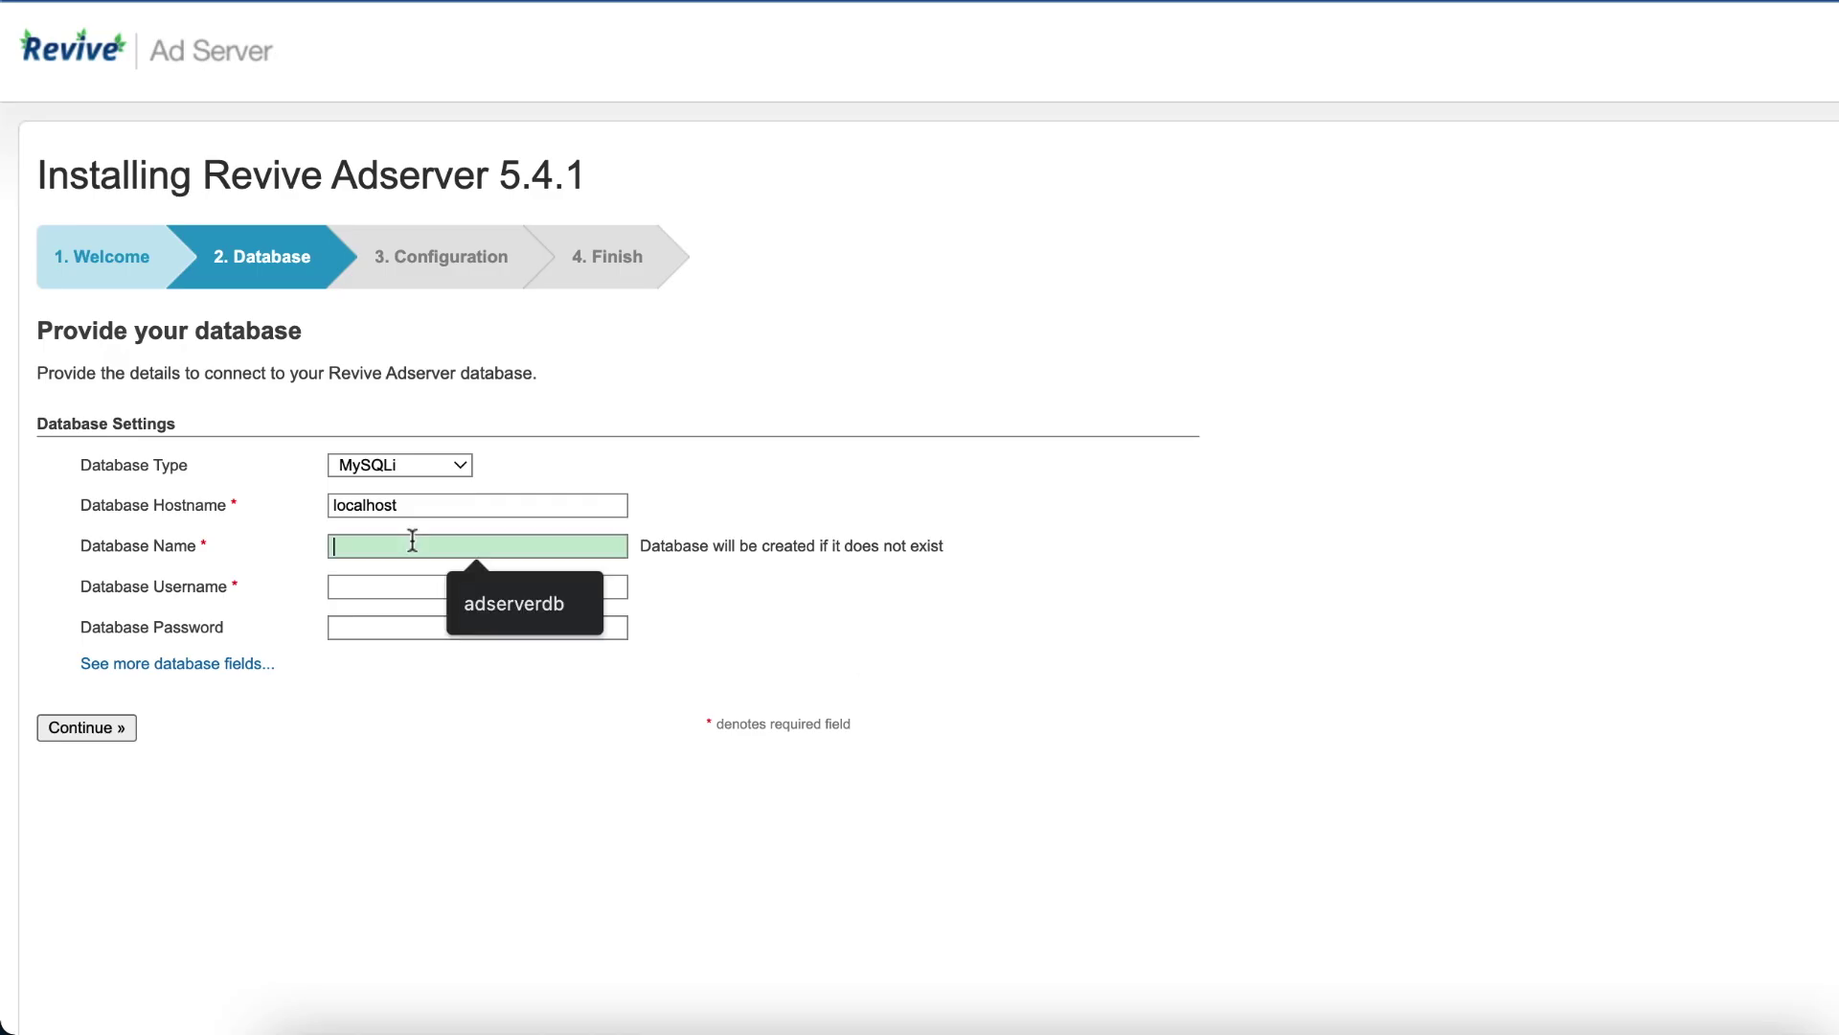
pyautogui.click(476, 585)
pyautogui.click(435, 586)
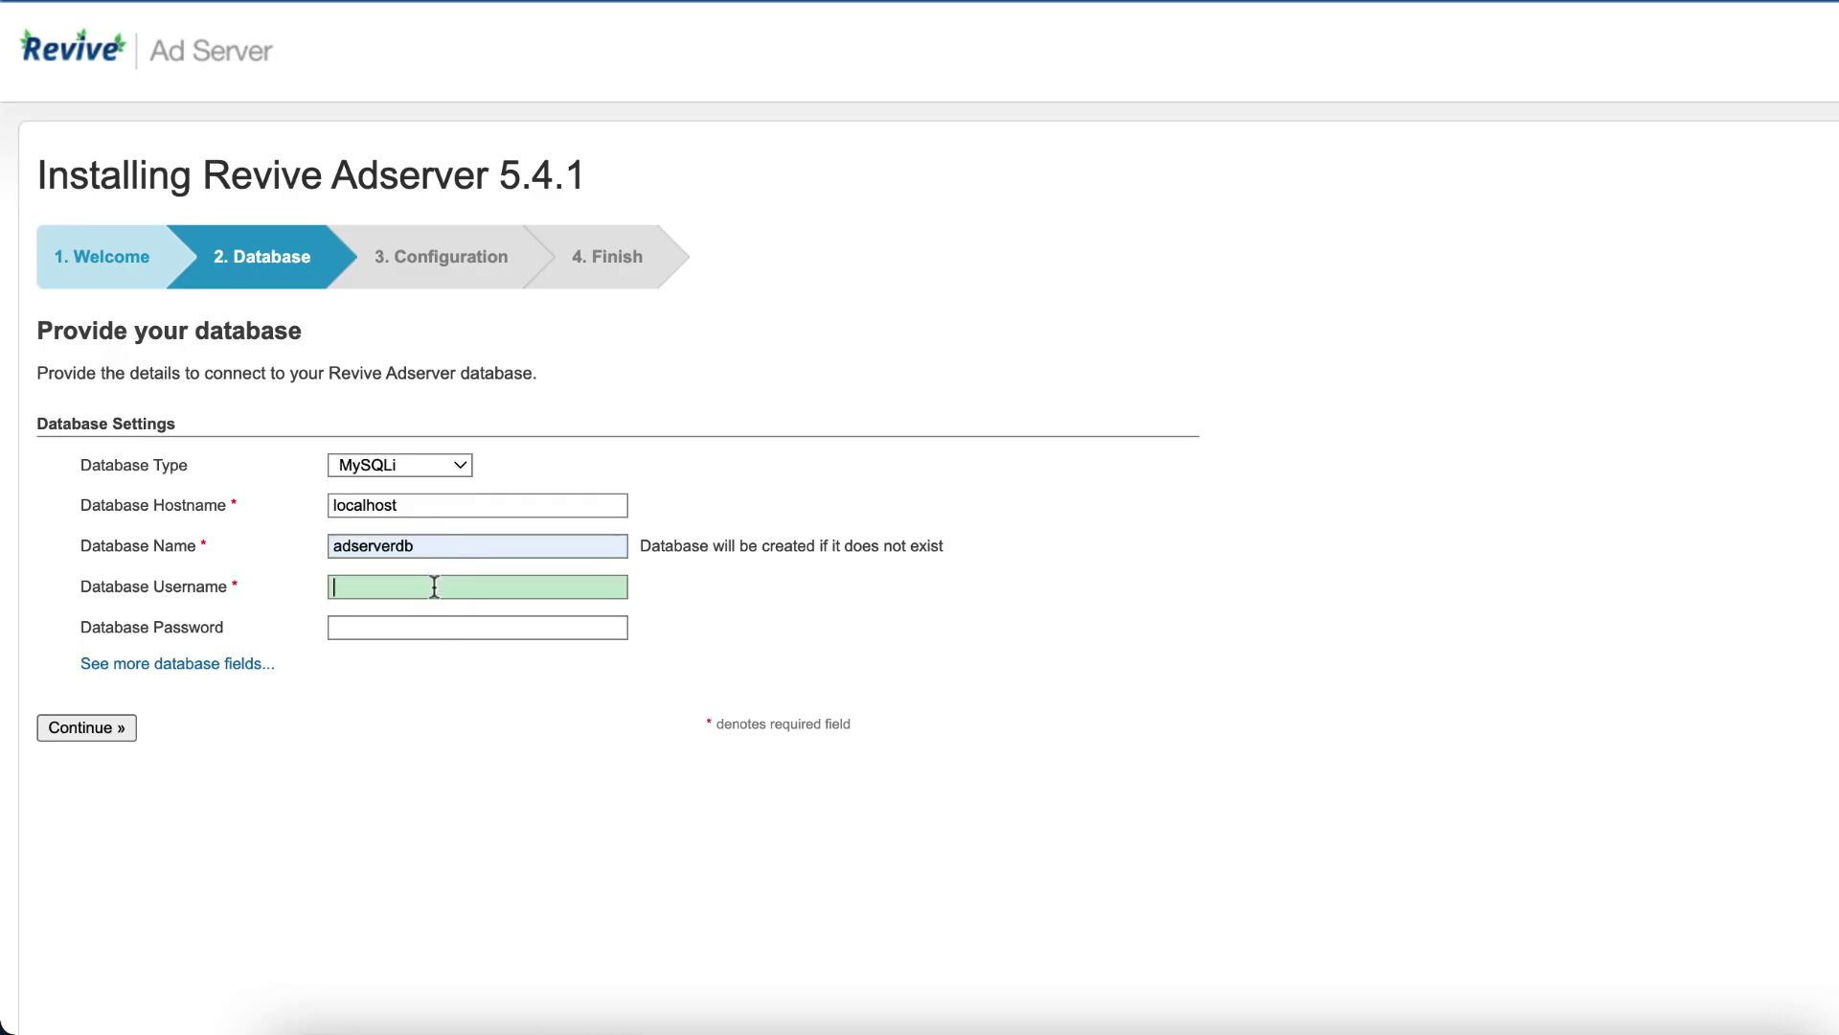
pyautogui.write('adserveruser')
pyautogui.click(408, 630)
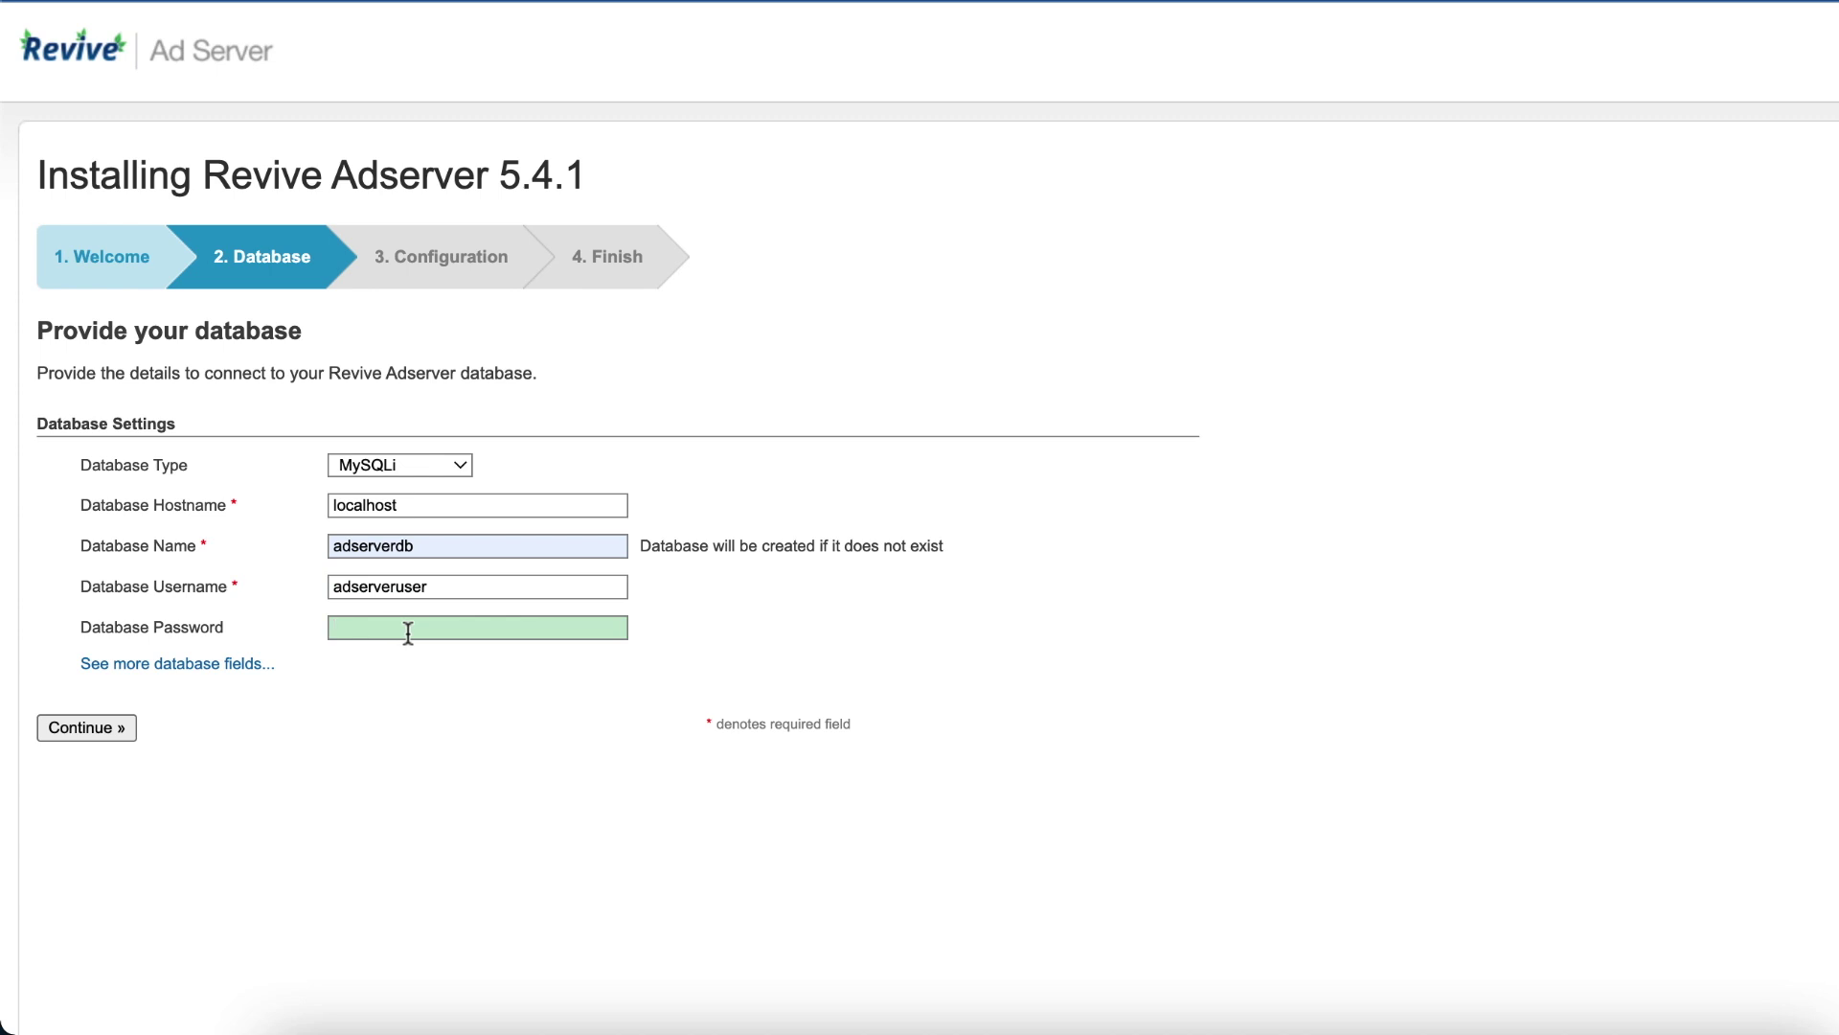
pyautogui.write('••')
pyautogui.click(113, 734)
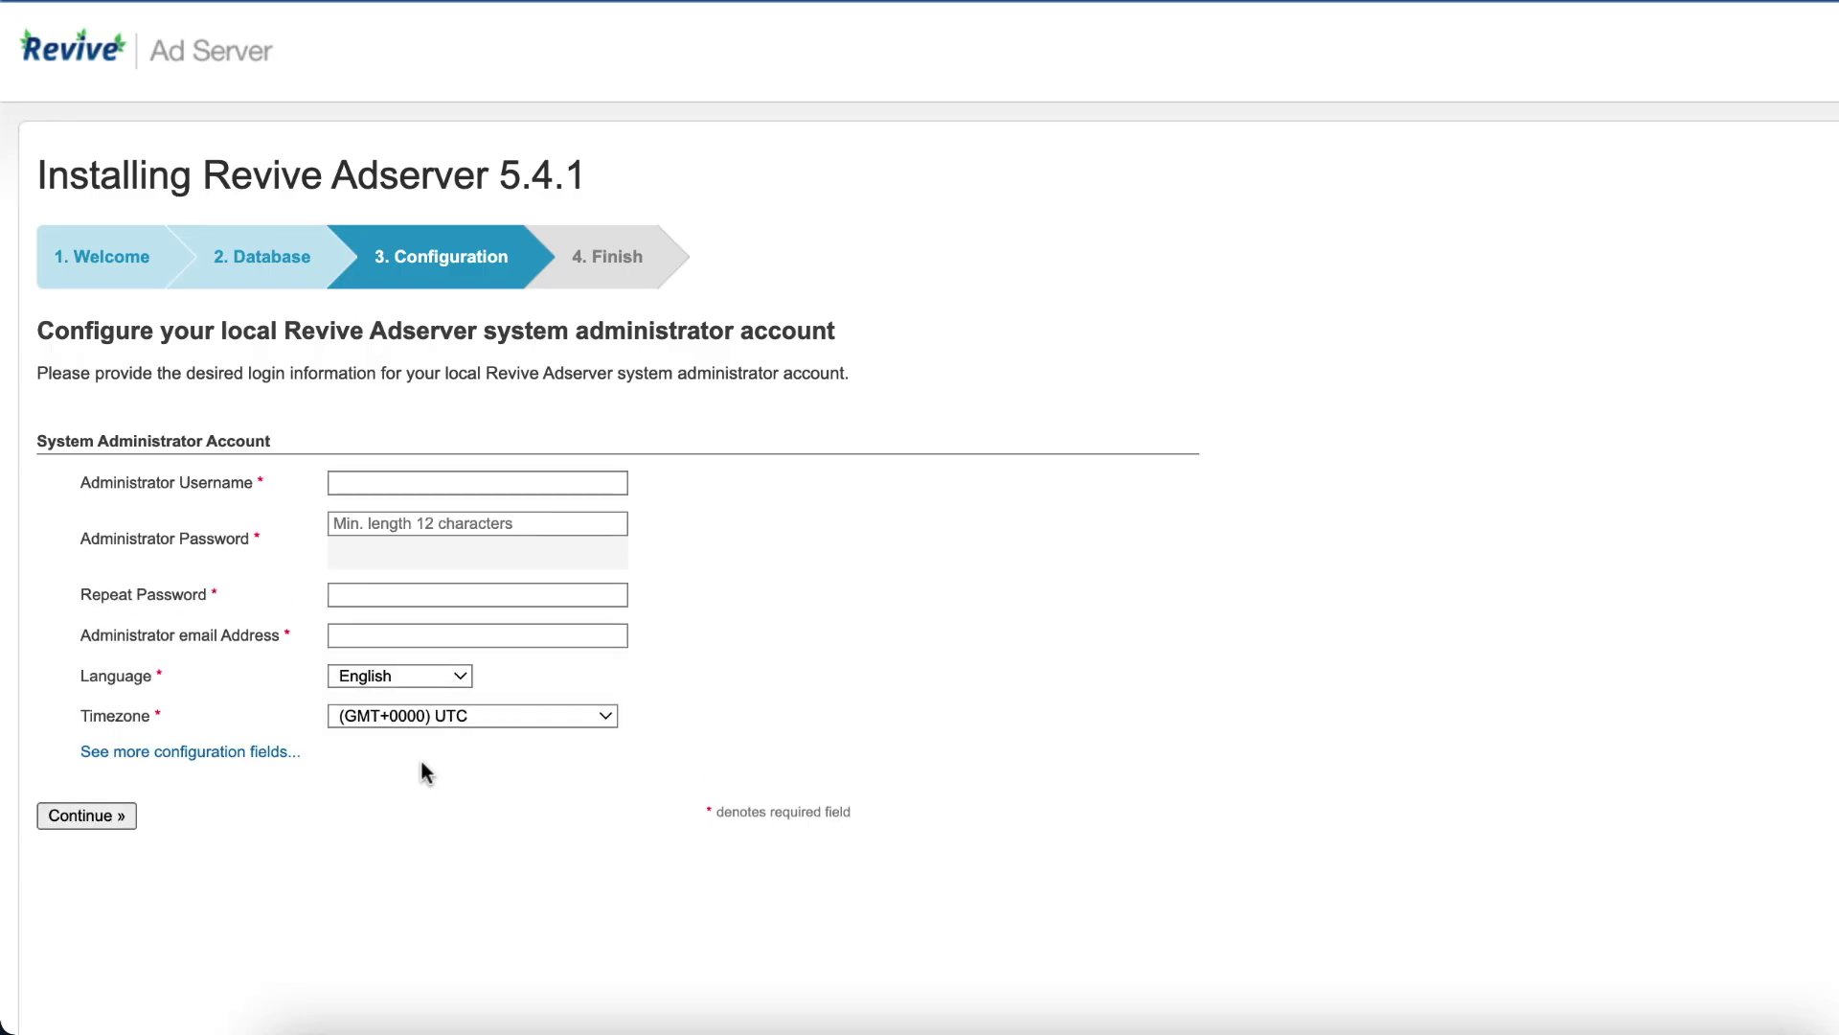
# Step: Enter administrator as the admin username and type the admin password twice
pyautogui.click(415, 477)
pyautogui.write('admi')
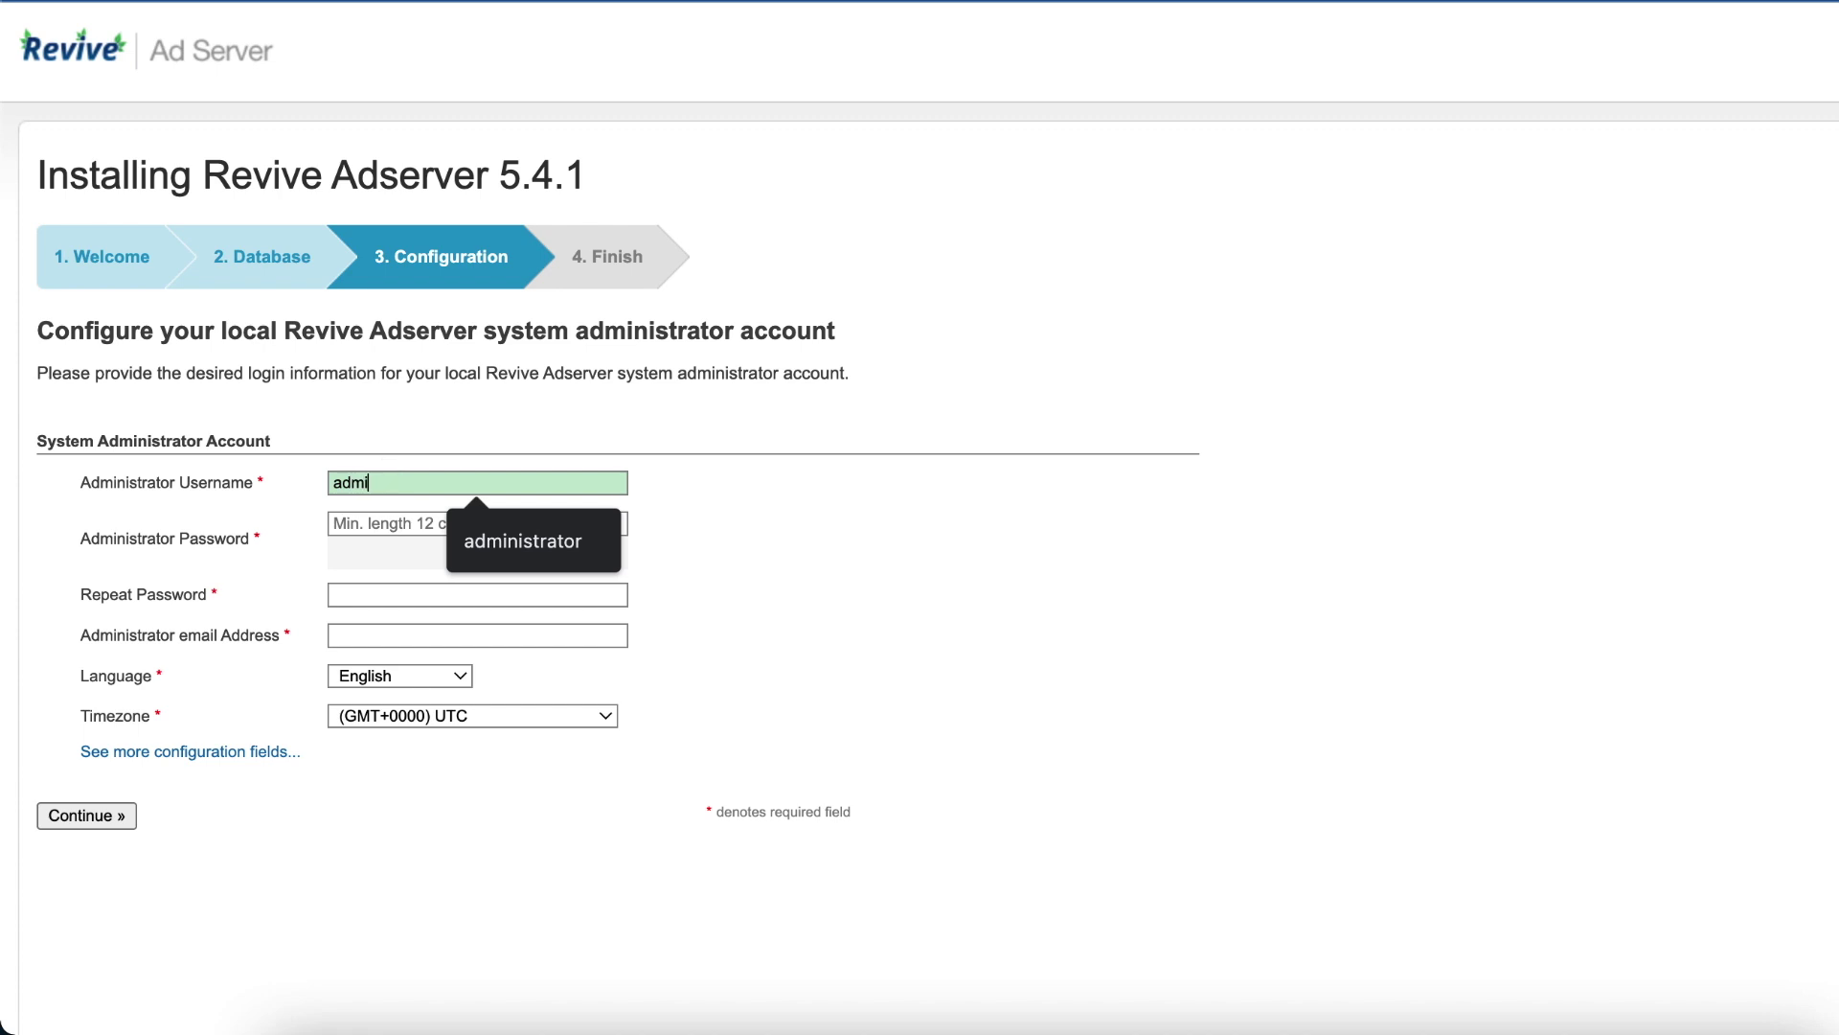
pyautogui.write('nistrator')
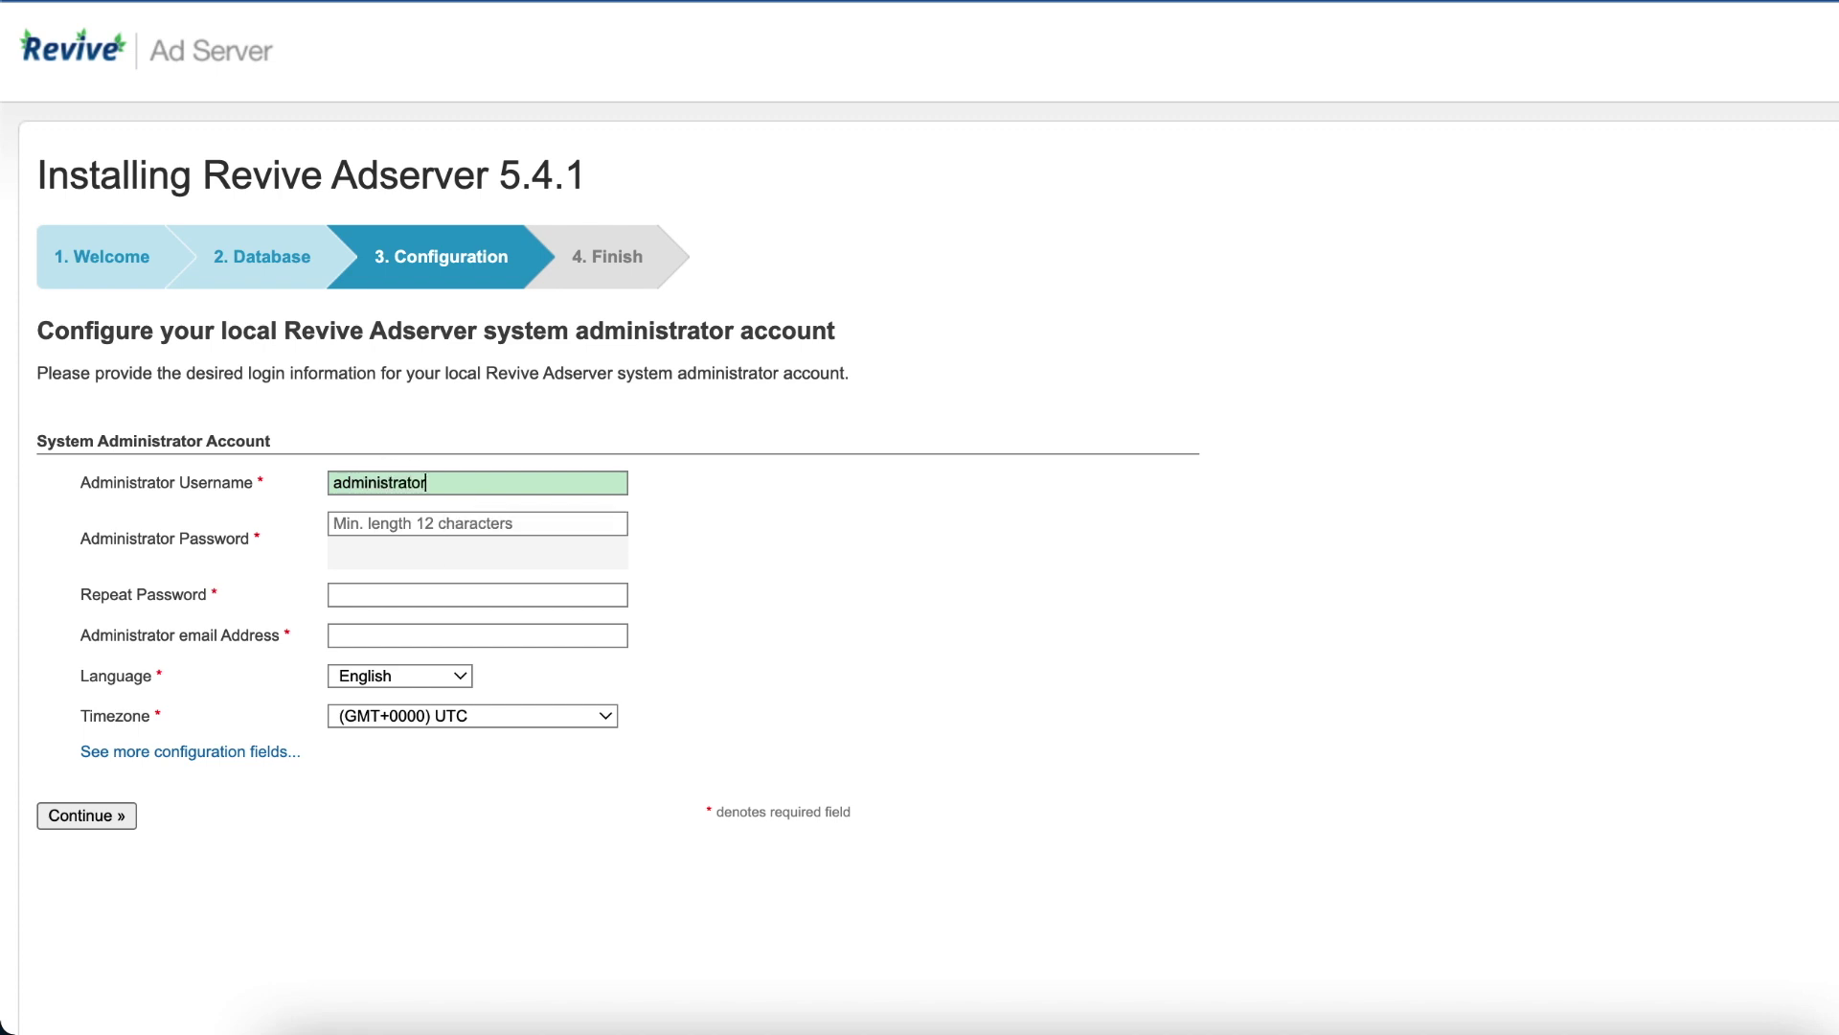
pyautogui.click(367, 517)
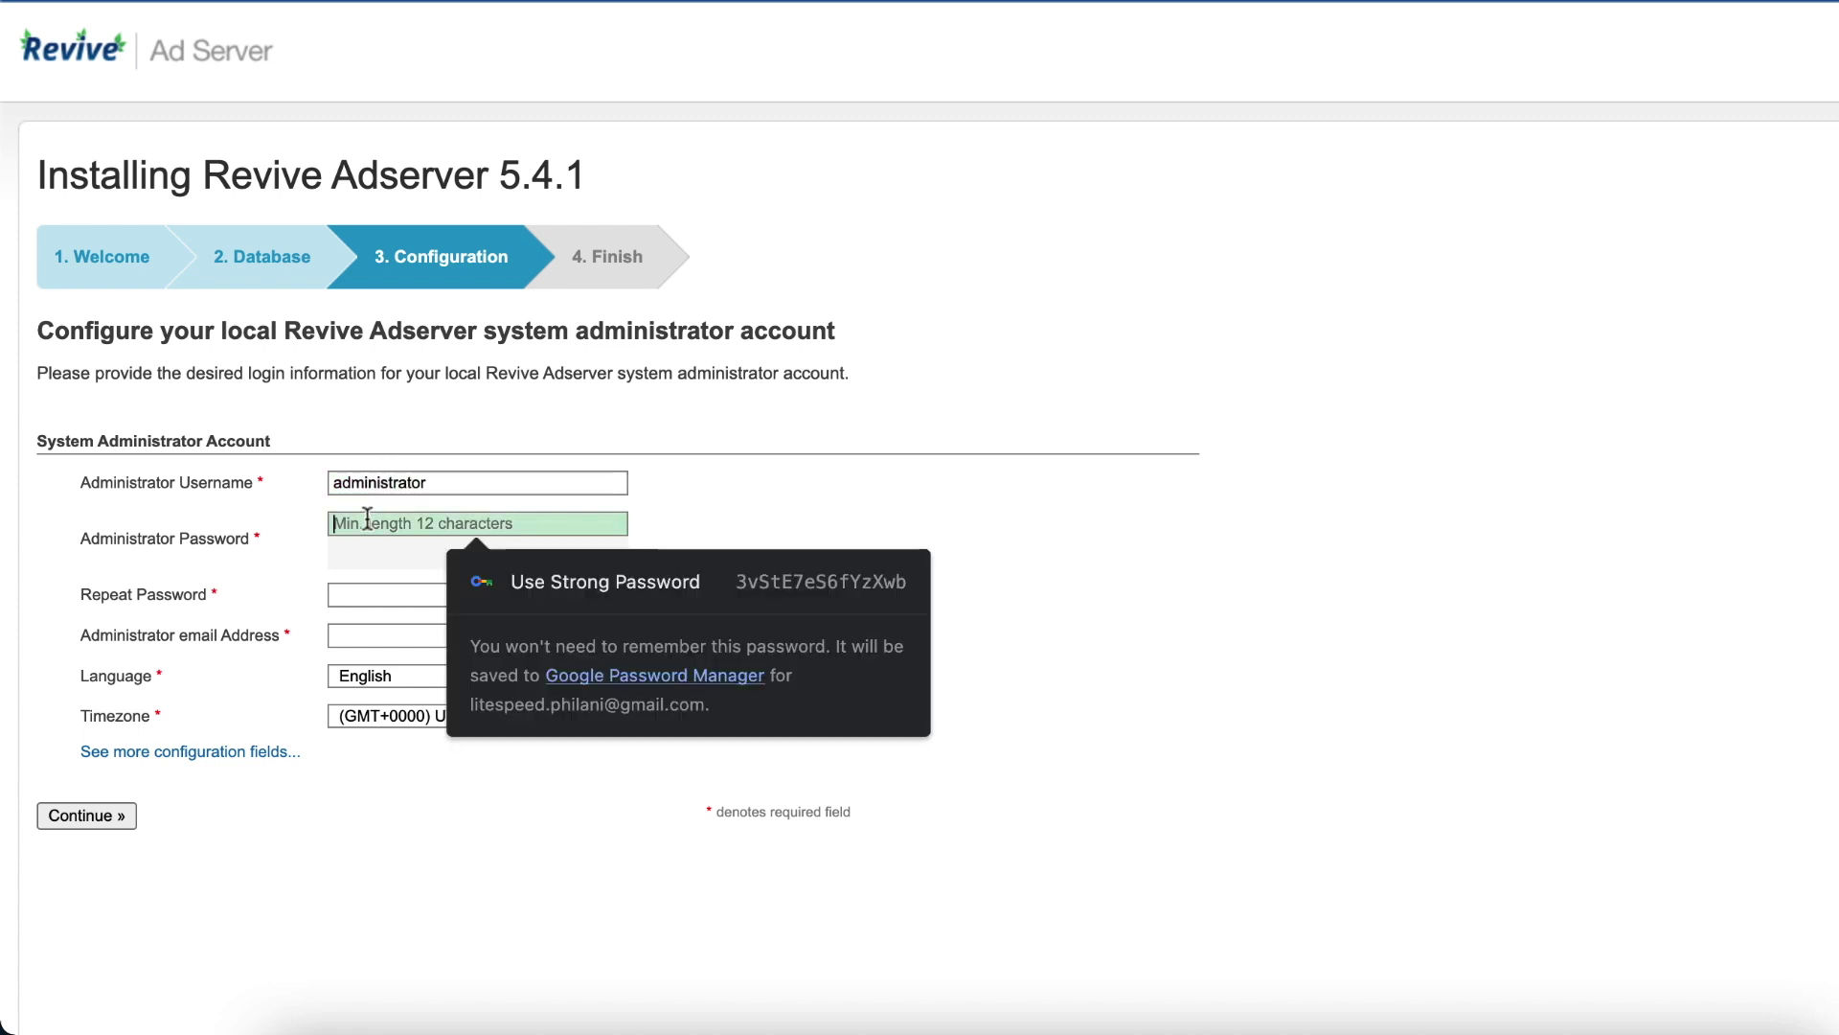
pyautogui.write('P**')
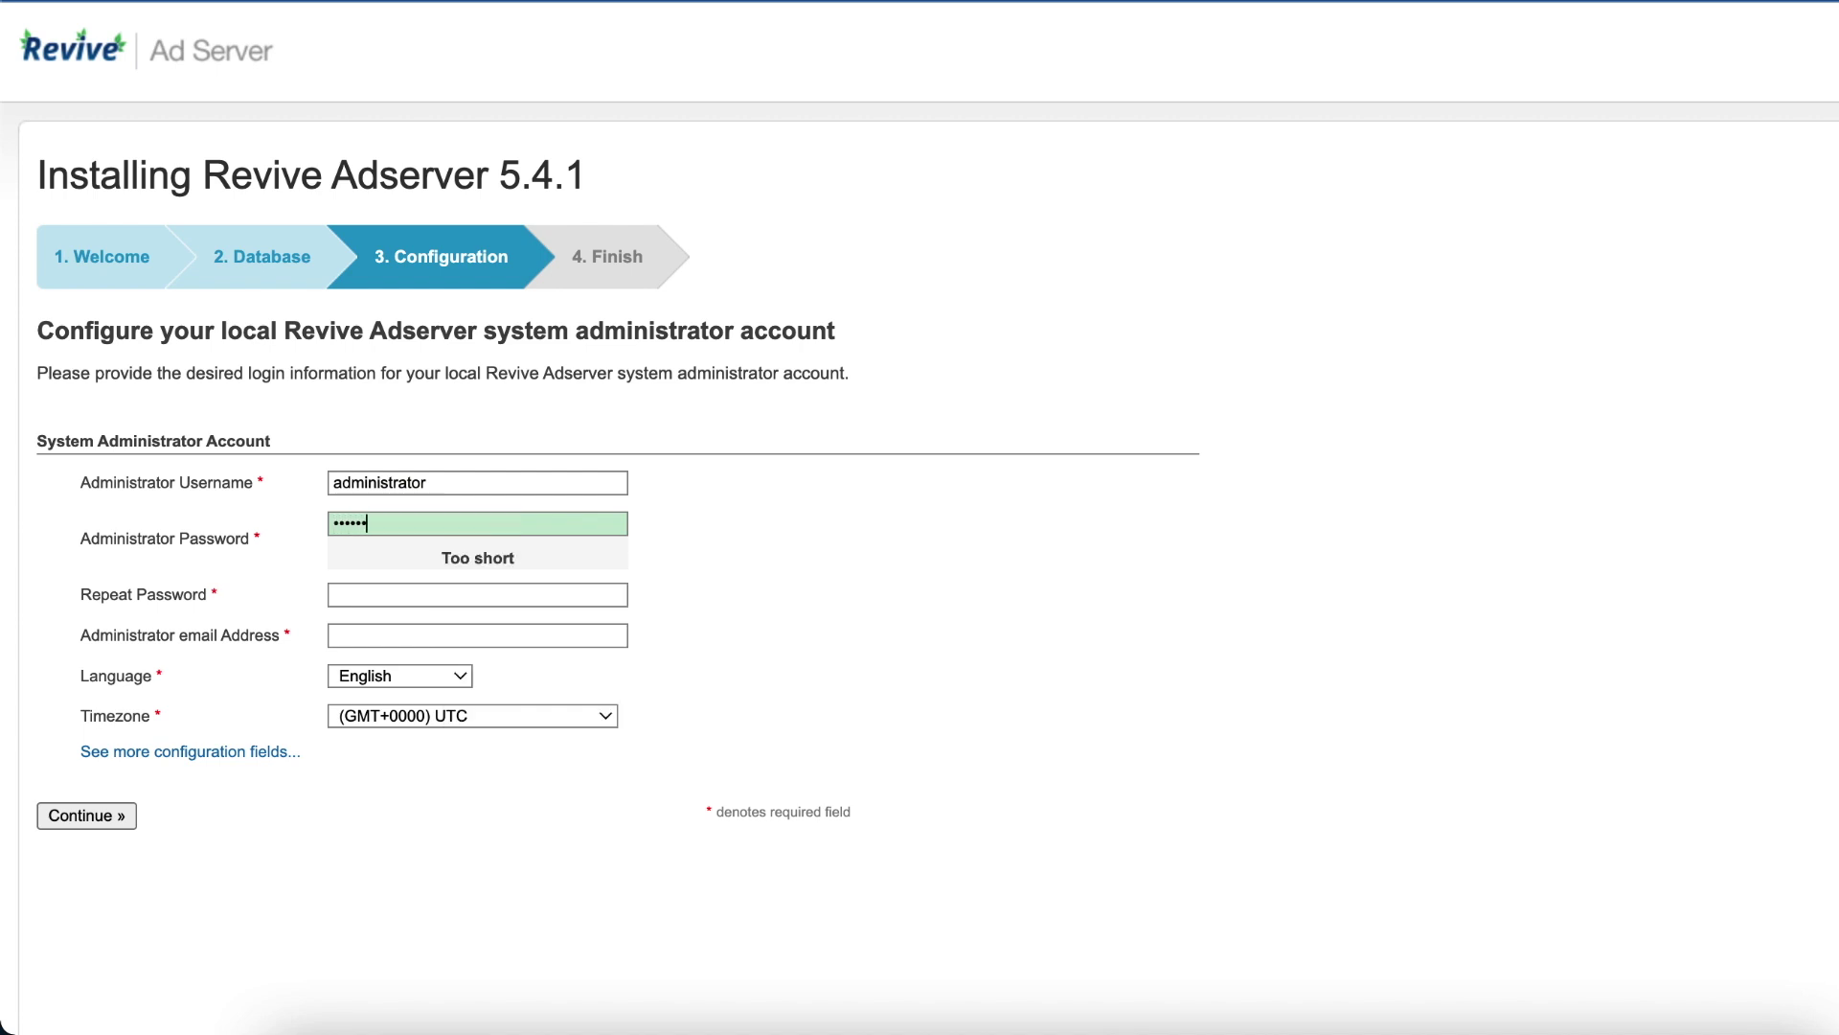
pyautogui.write('******')
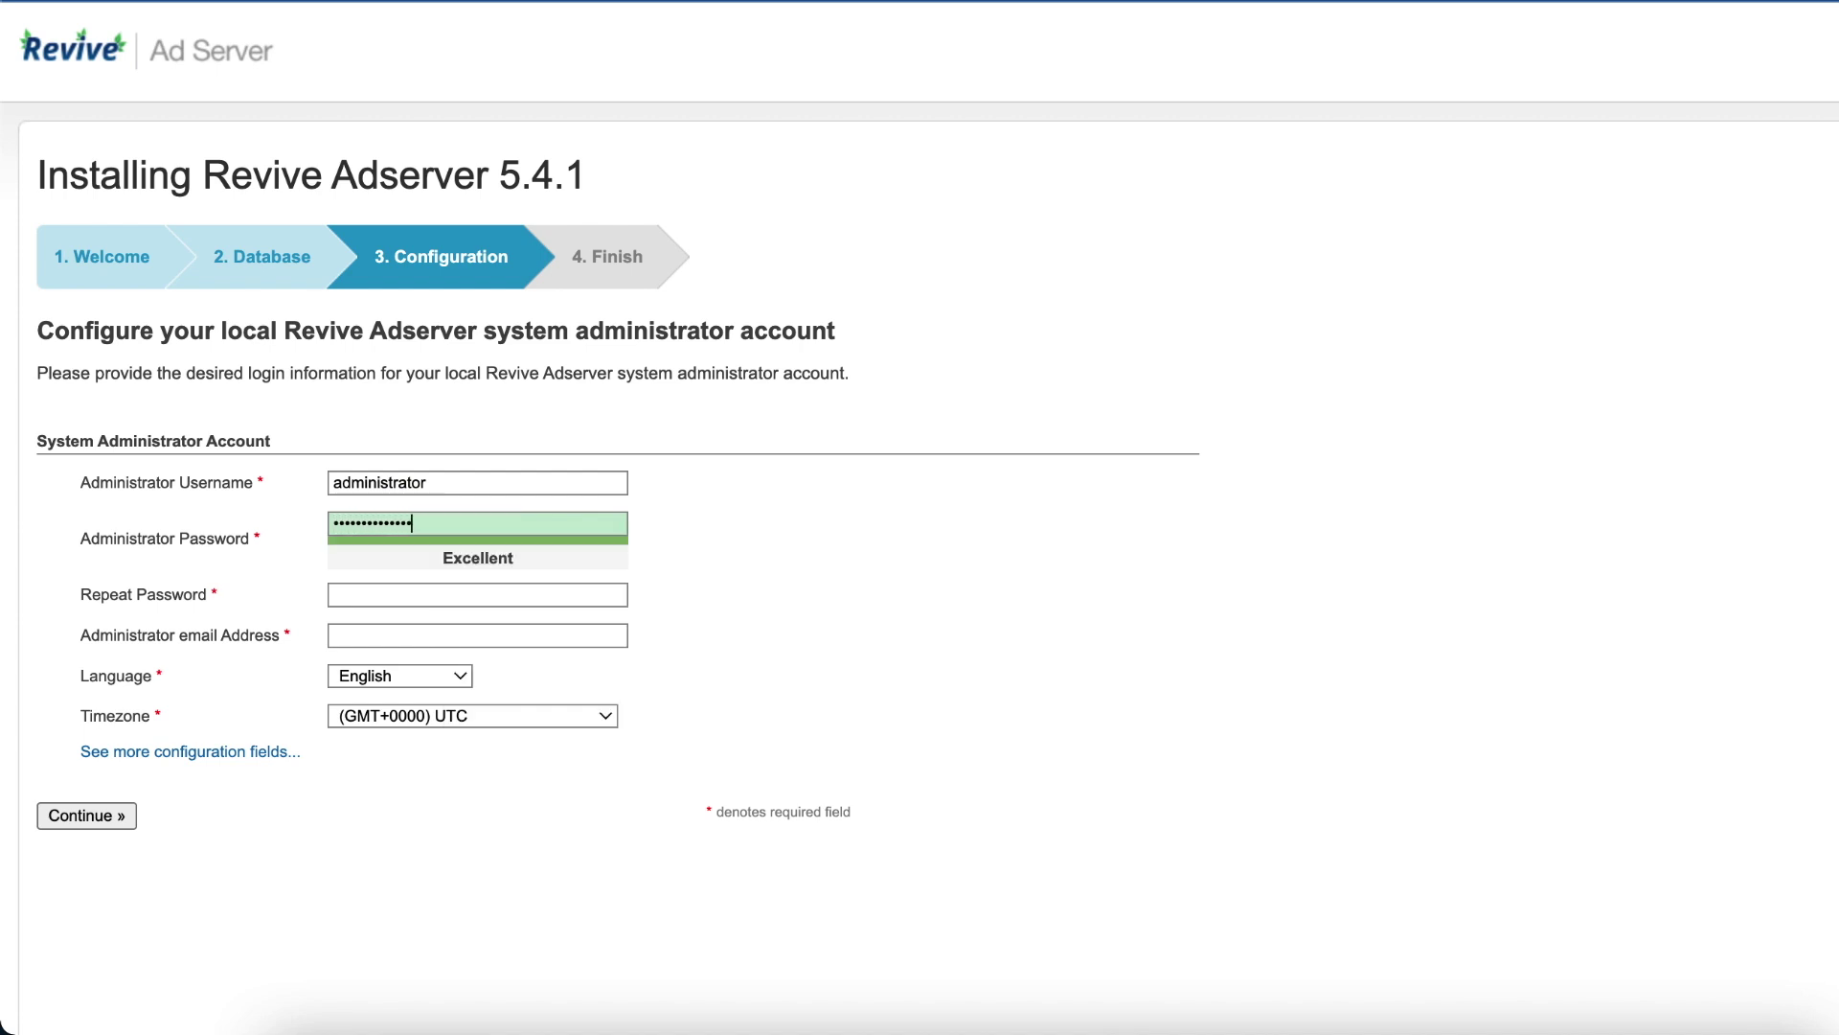
pyautogui.click(477, 594)
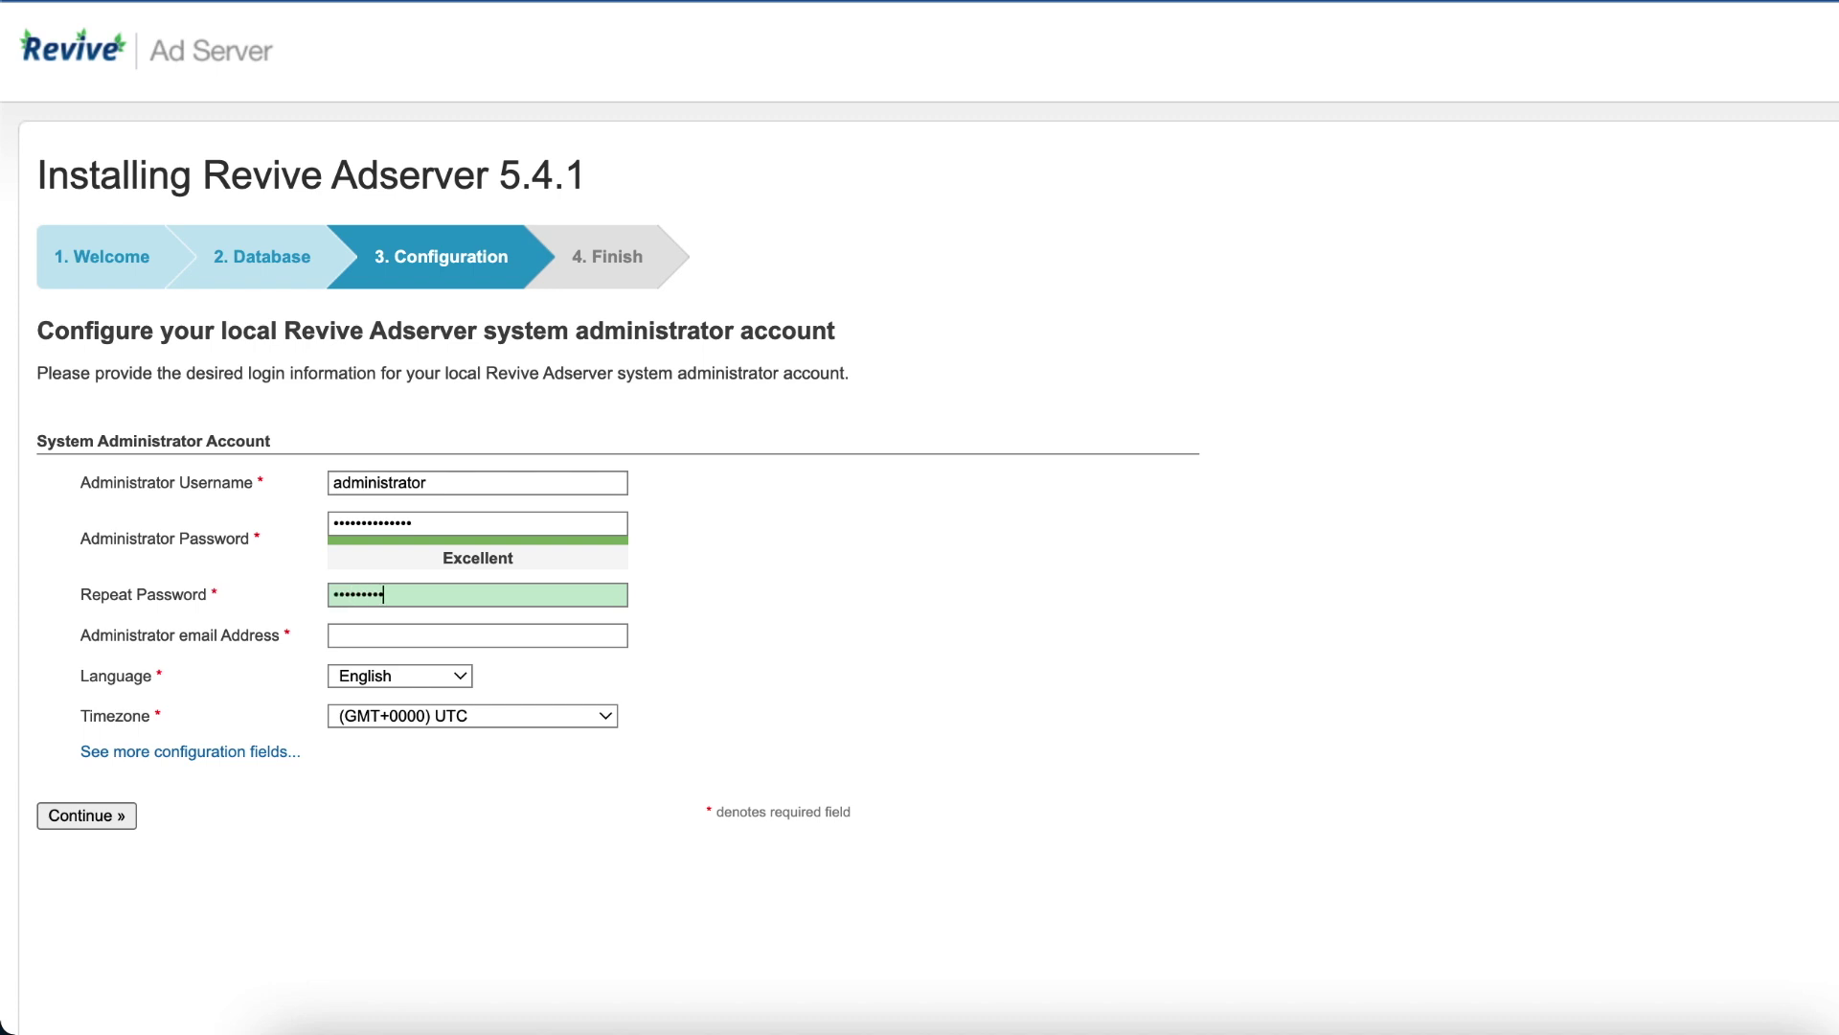
pyautogui.write('**************')
# Step: Fill in the admin's saved e-mail address and set the timezone to (GMT+0200) Africa/Harare
pyautogui.click(340, 636)
pyautogui.click(537, 704)
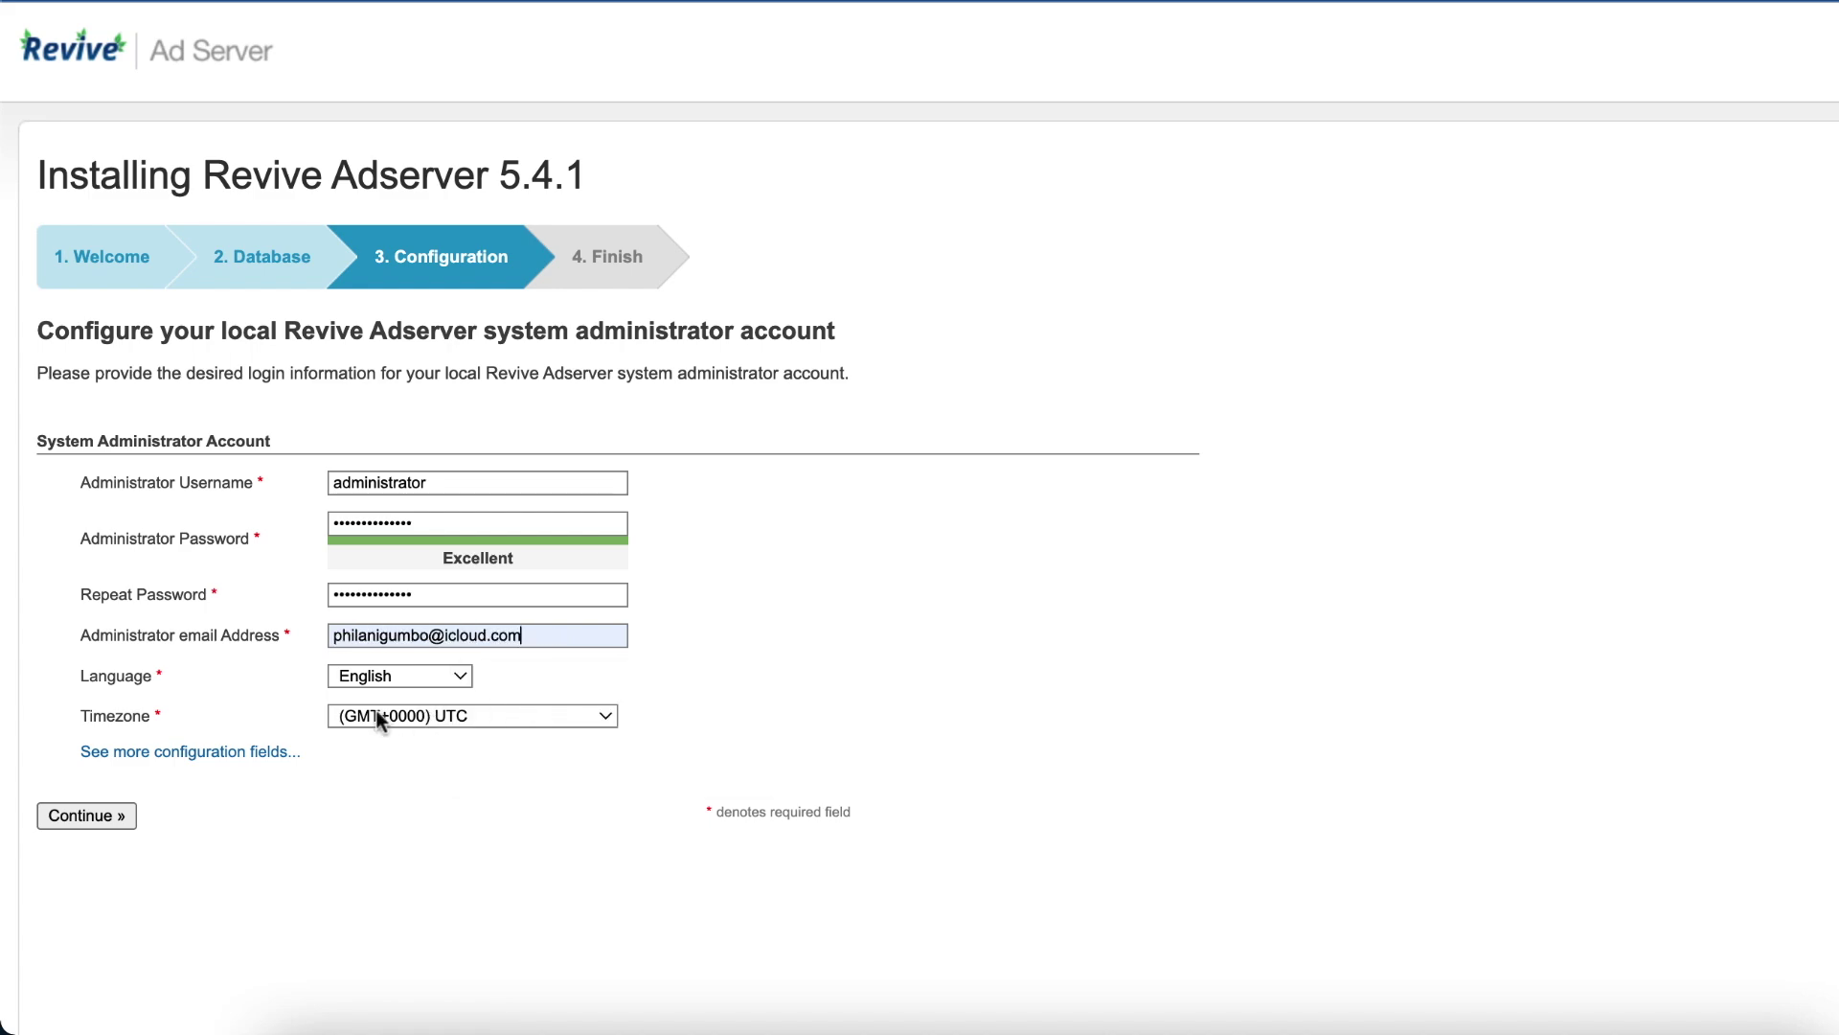
pyautogui.click(378, 715)
pyautogui.scroll(10, 532, 448)
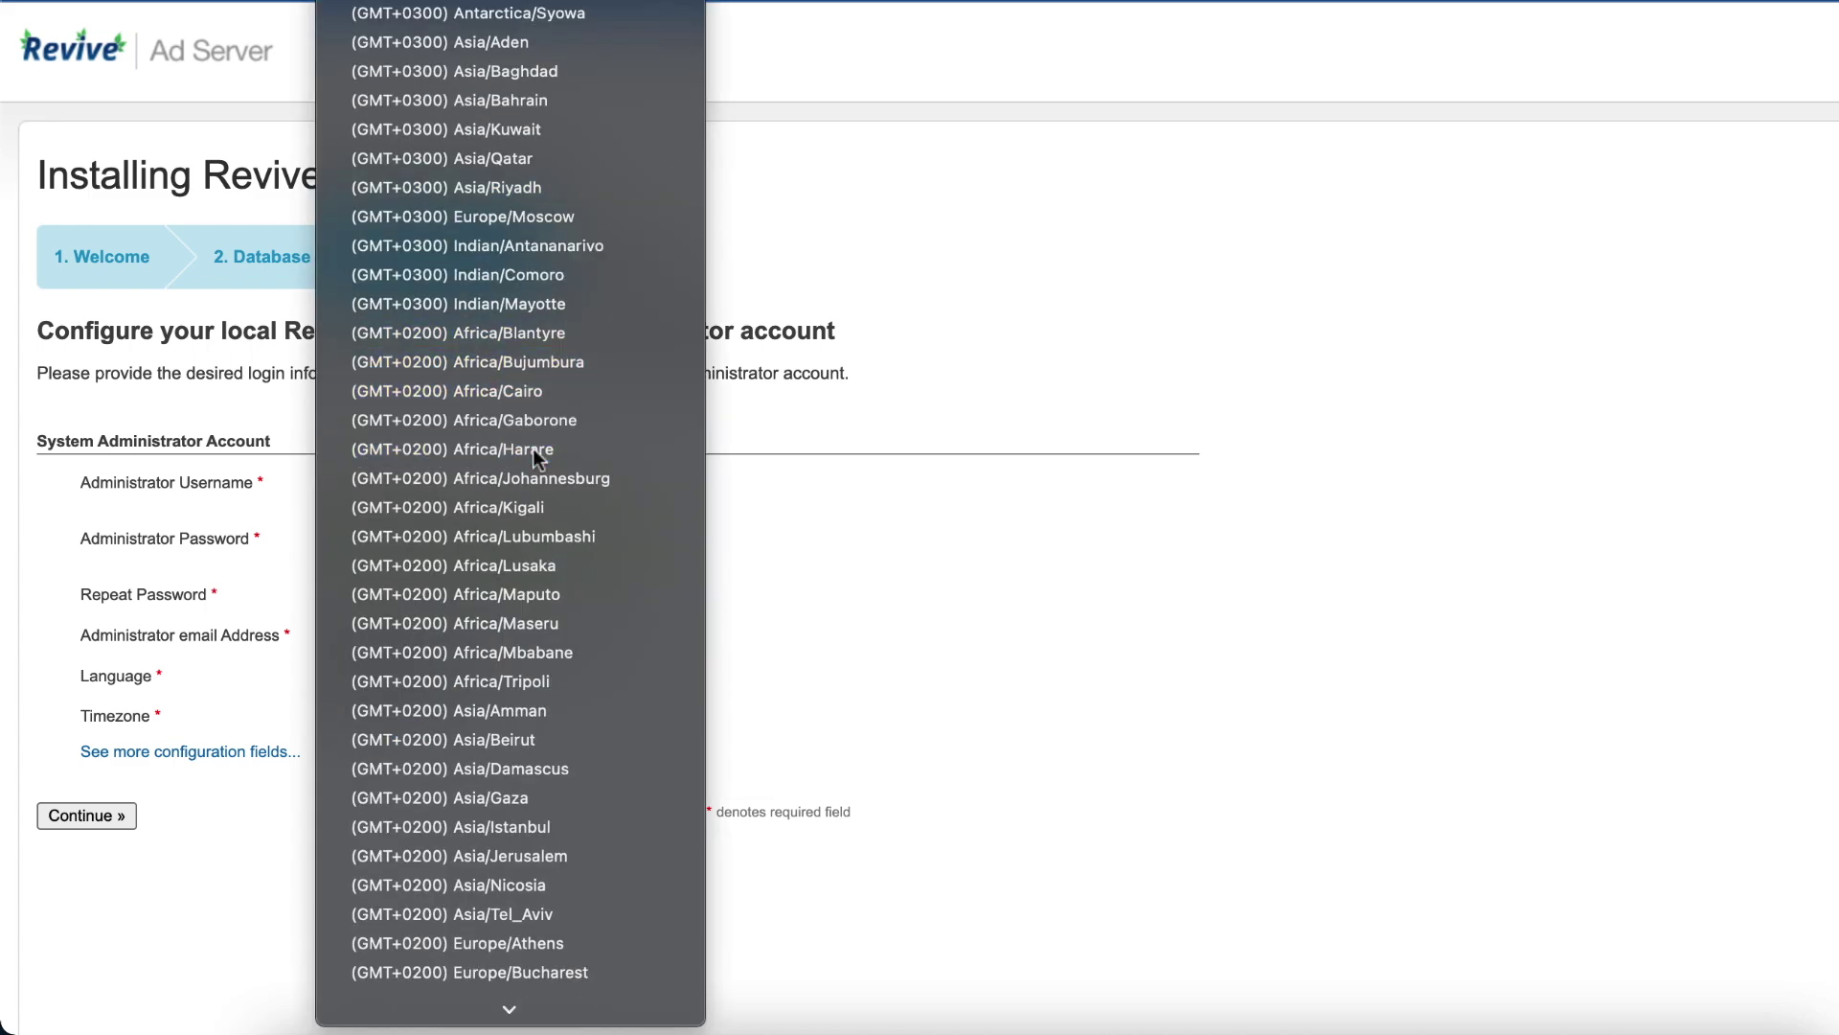
pyautogui.click(532, 448)
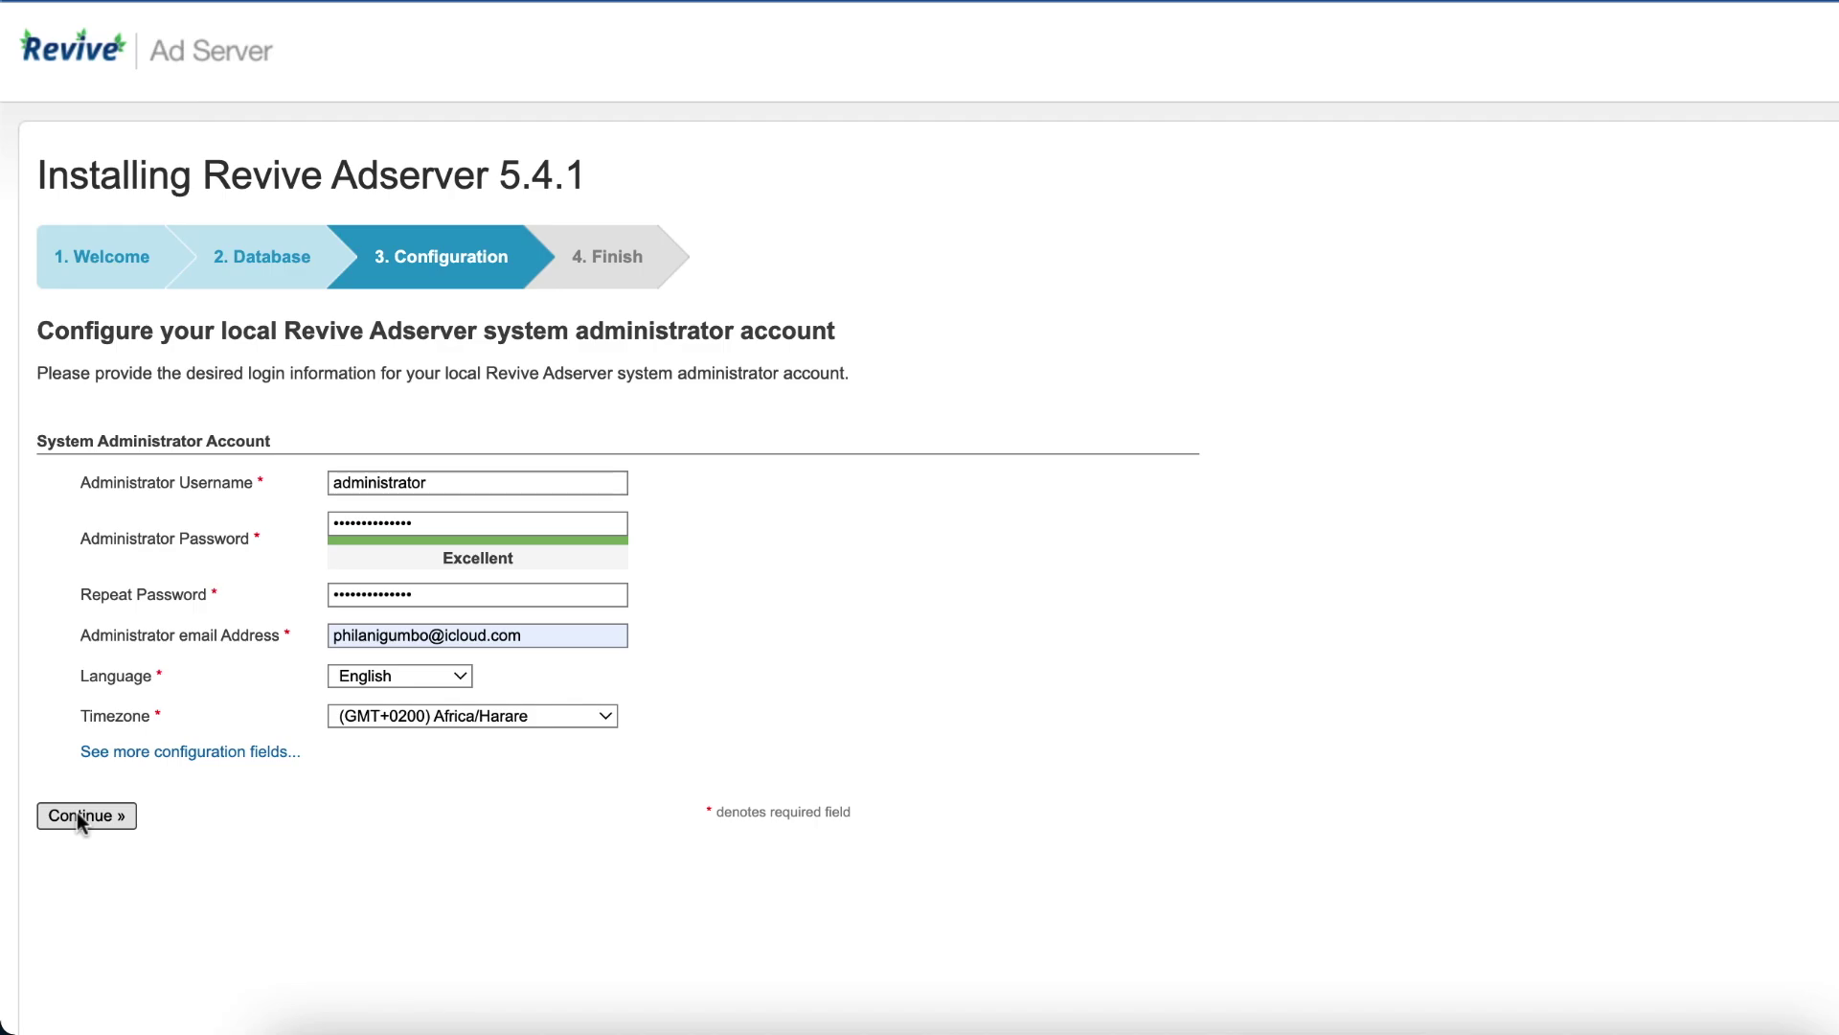
# Step: Run the Revive Adserver 5.4.1 installation and log in from the Finish page
pyautogui.click(80, 816)
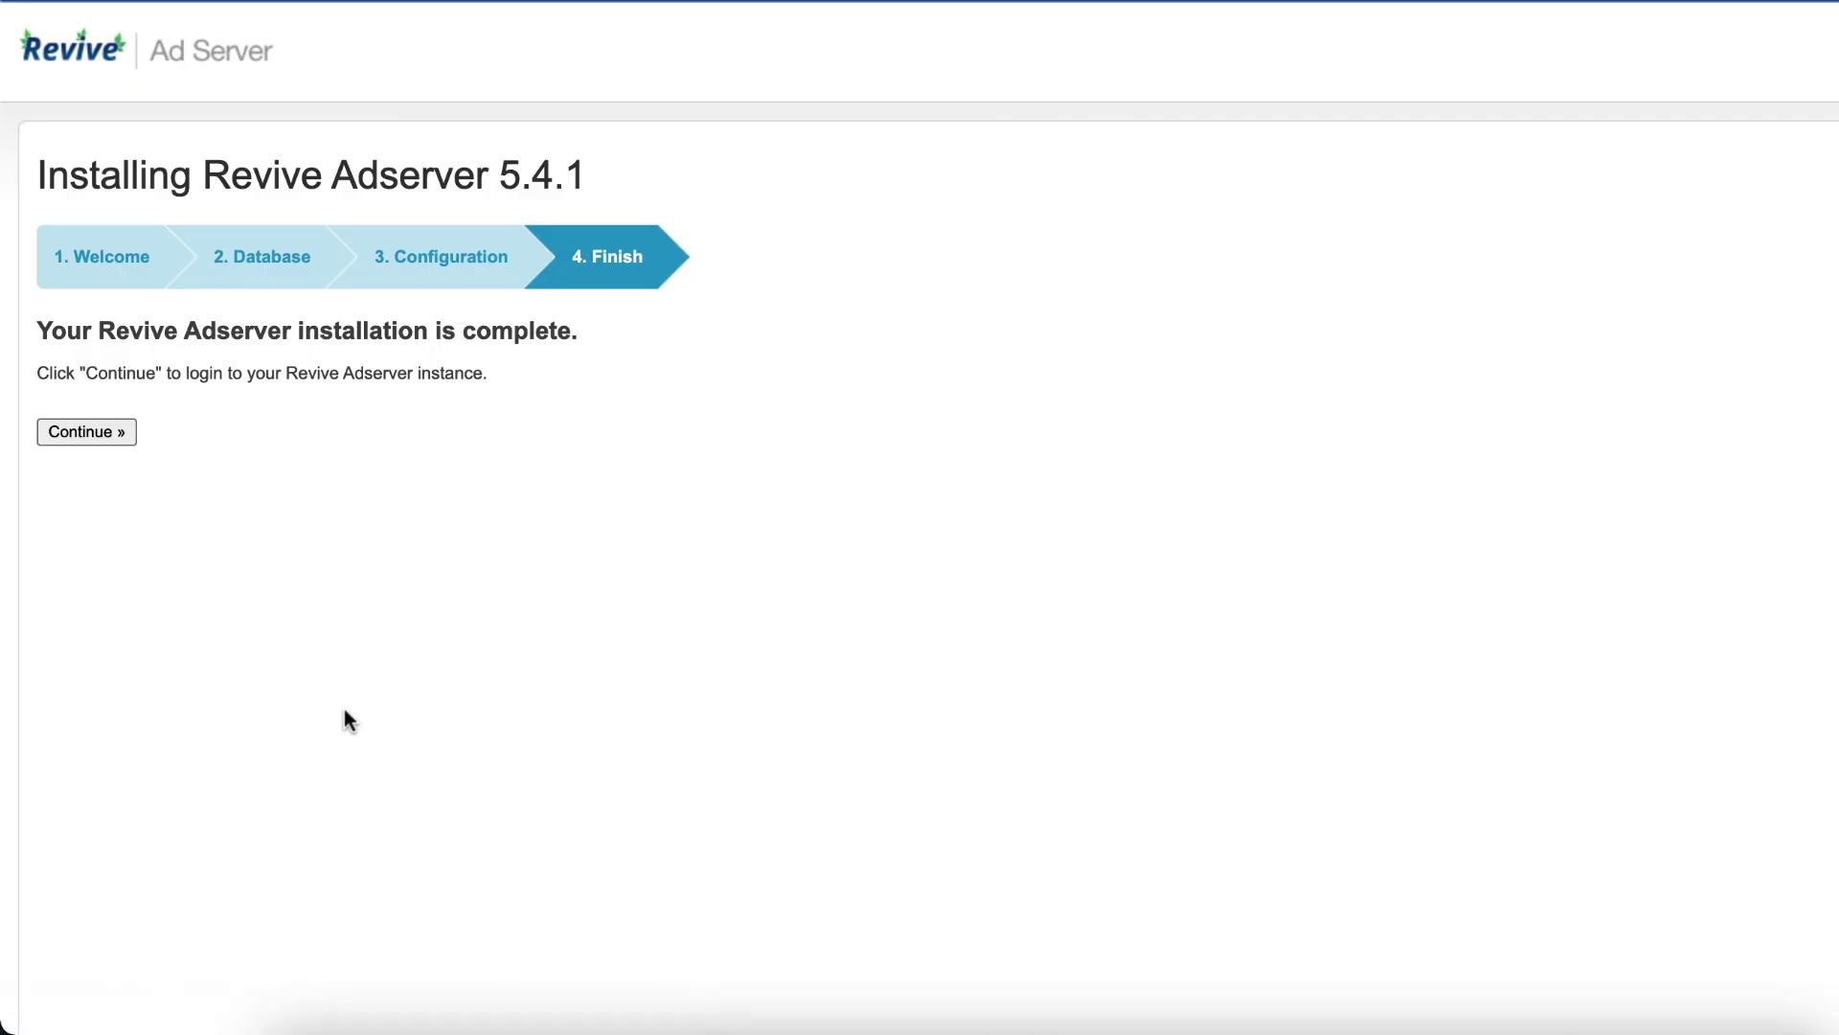
pyautogui.click(69, 429)
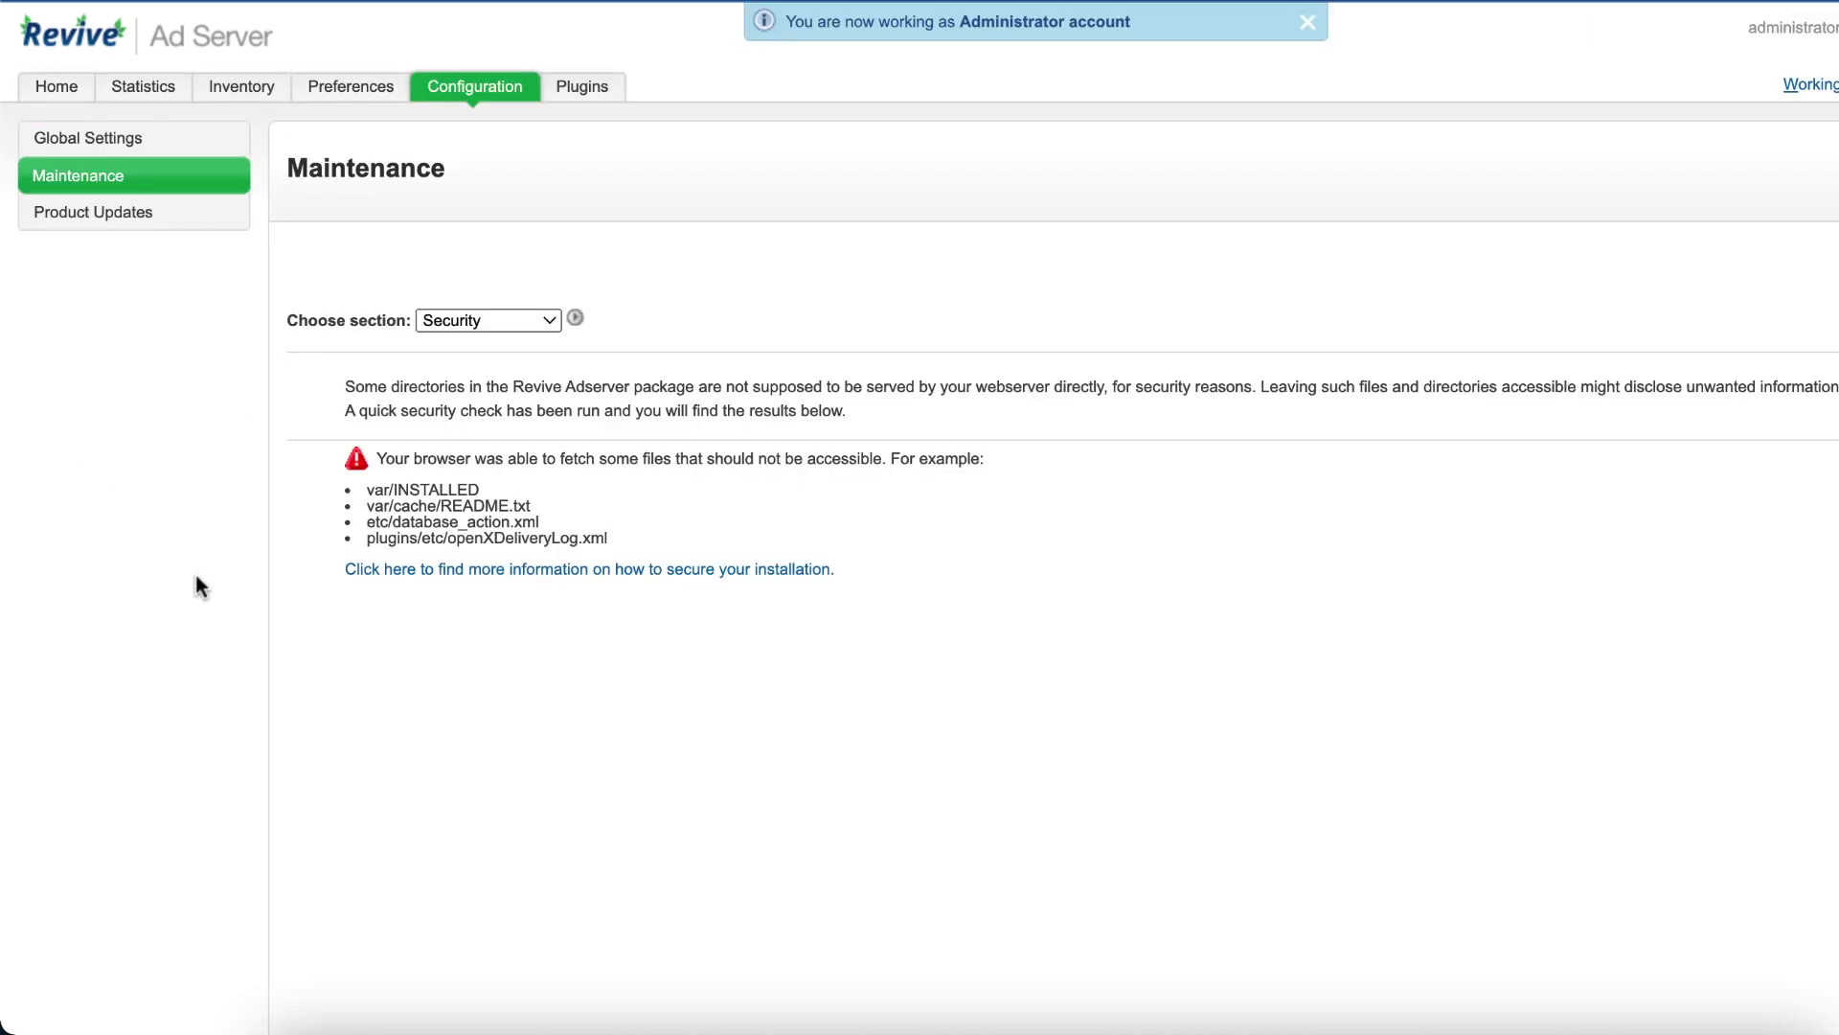